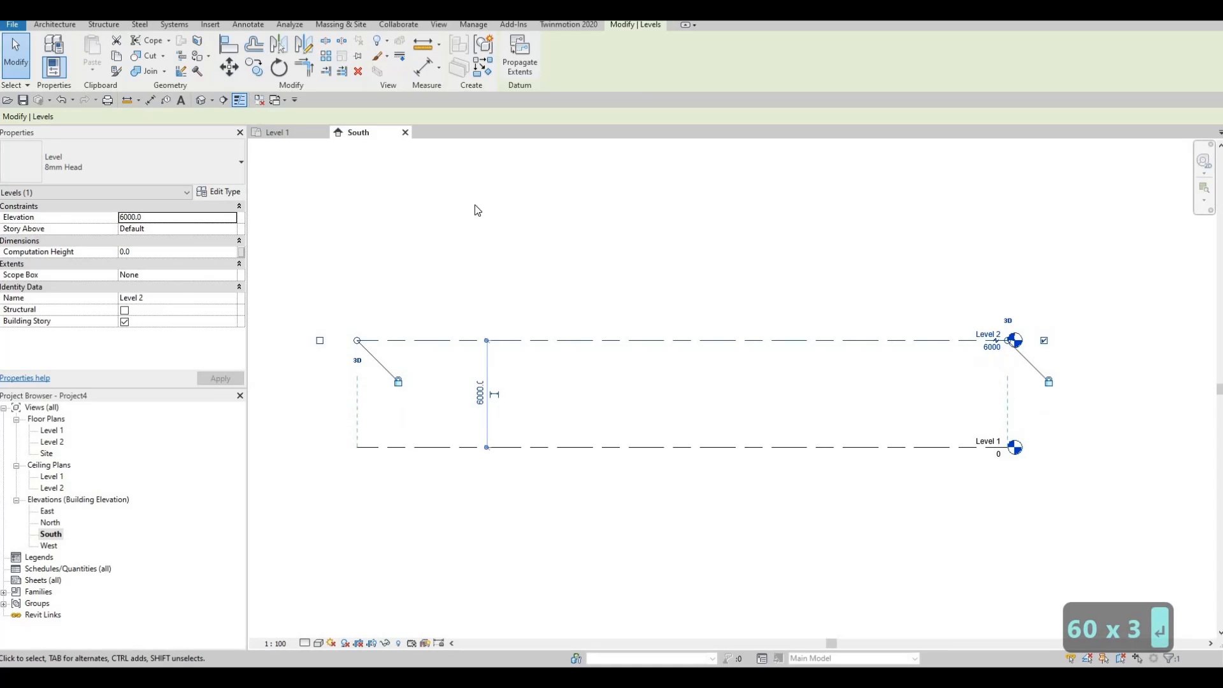
- Draw a new level at elevation 9000, 3000 mm above Level 2, with its ends in line with the existing levels
click(47, 25)
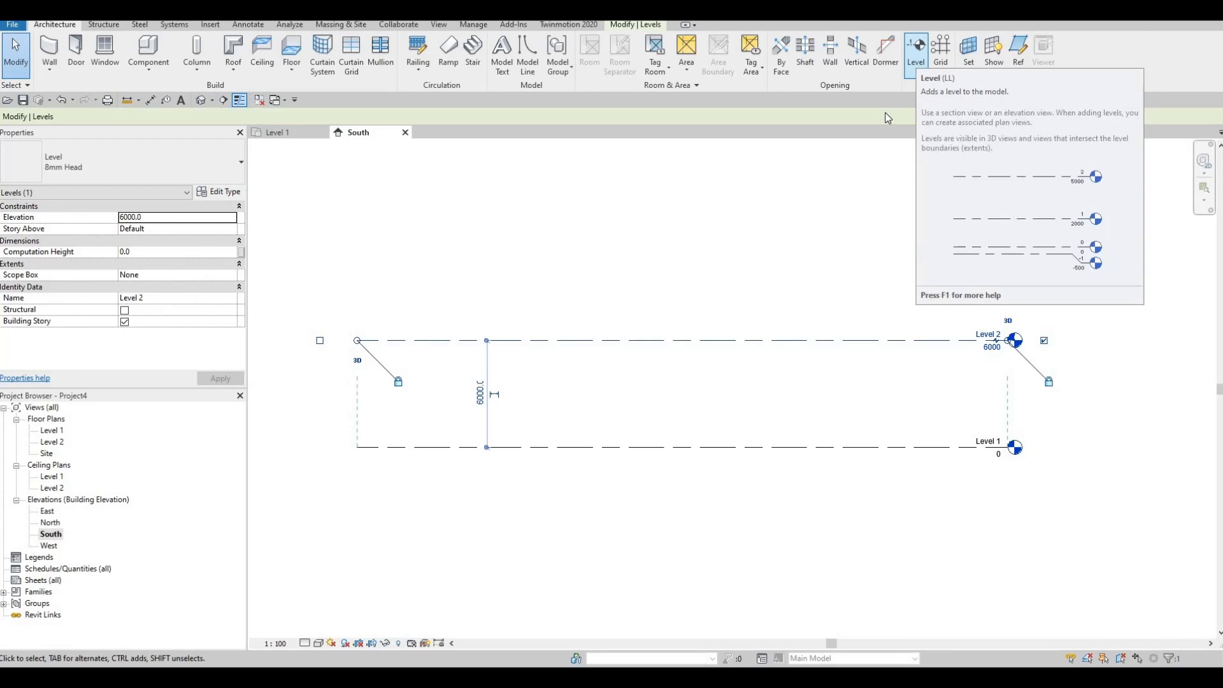
key(l)
key(l)
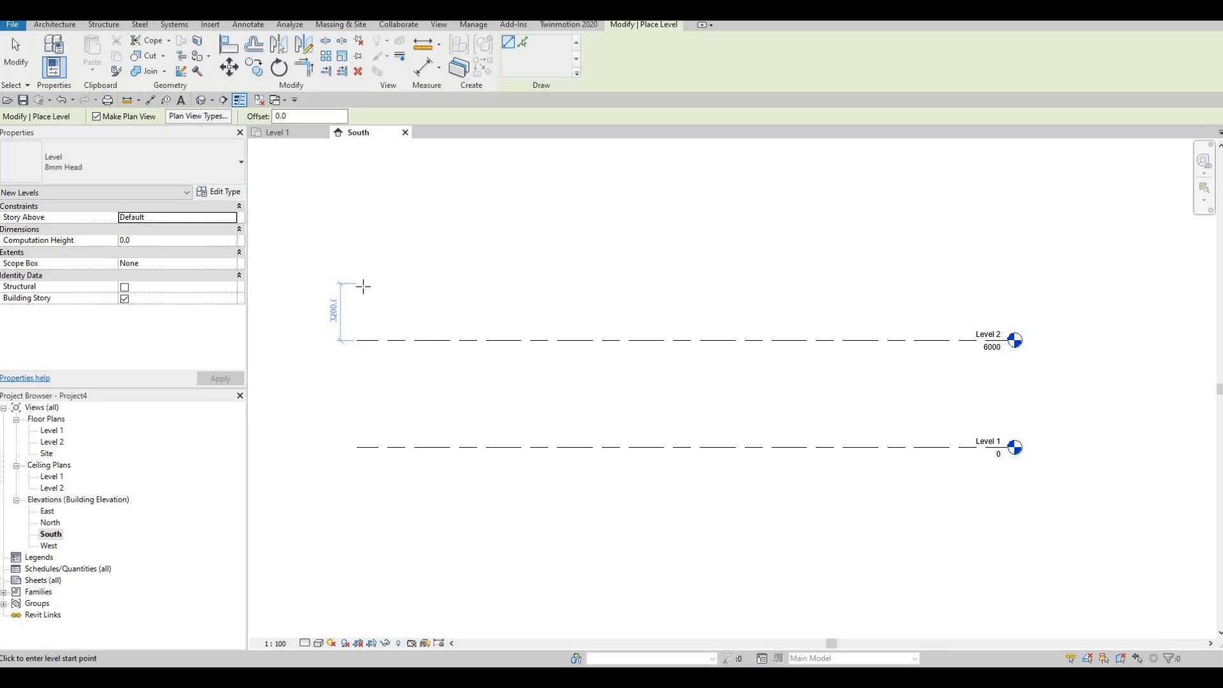
click(363, 287)
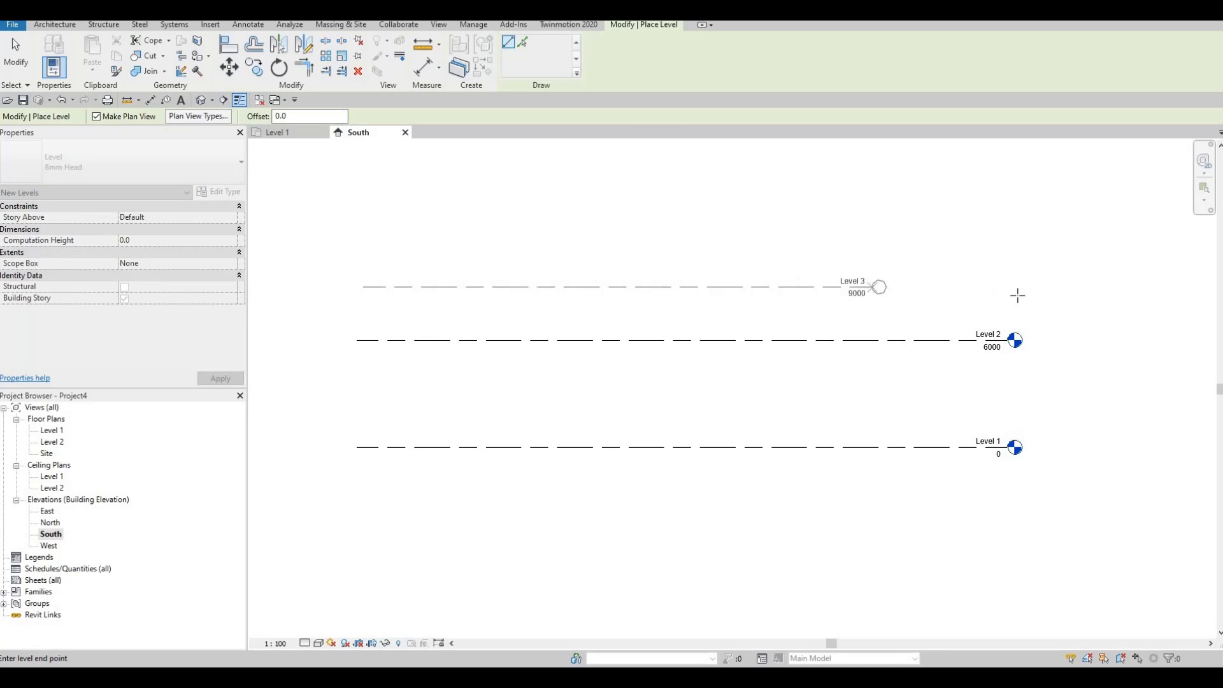
click(1008, 295)
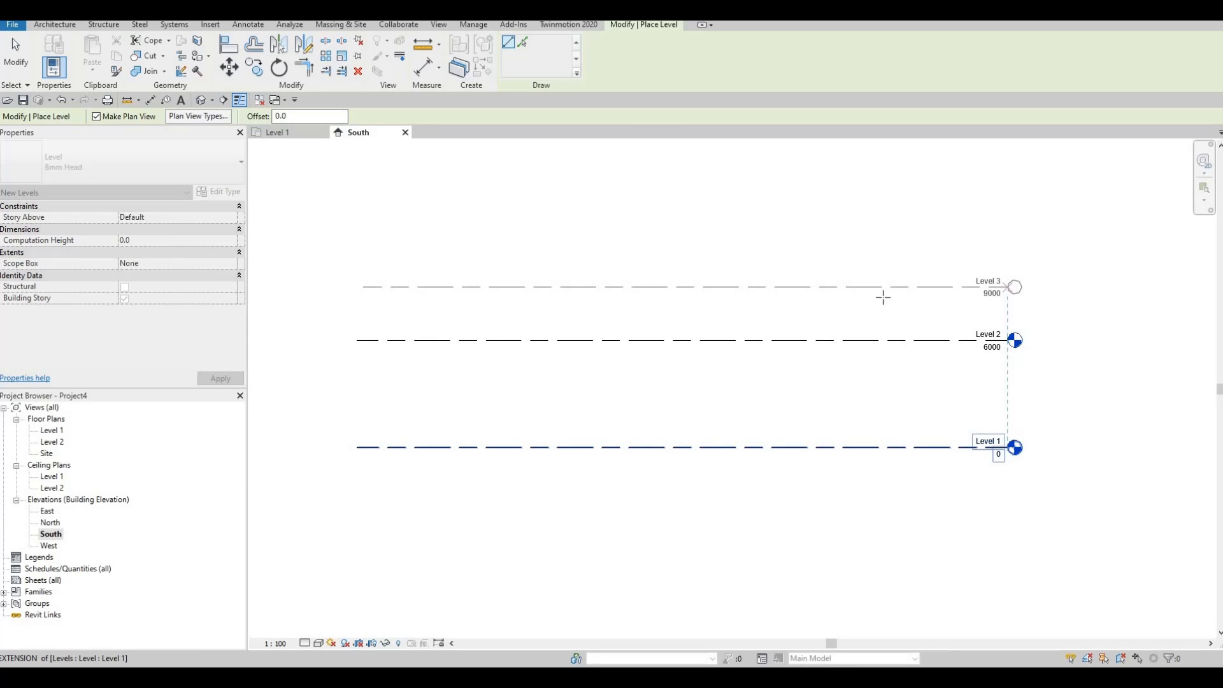
key(Escape)
key(Escape)
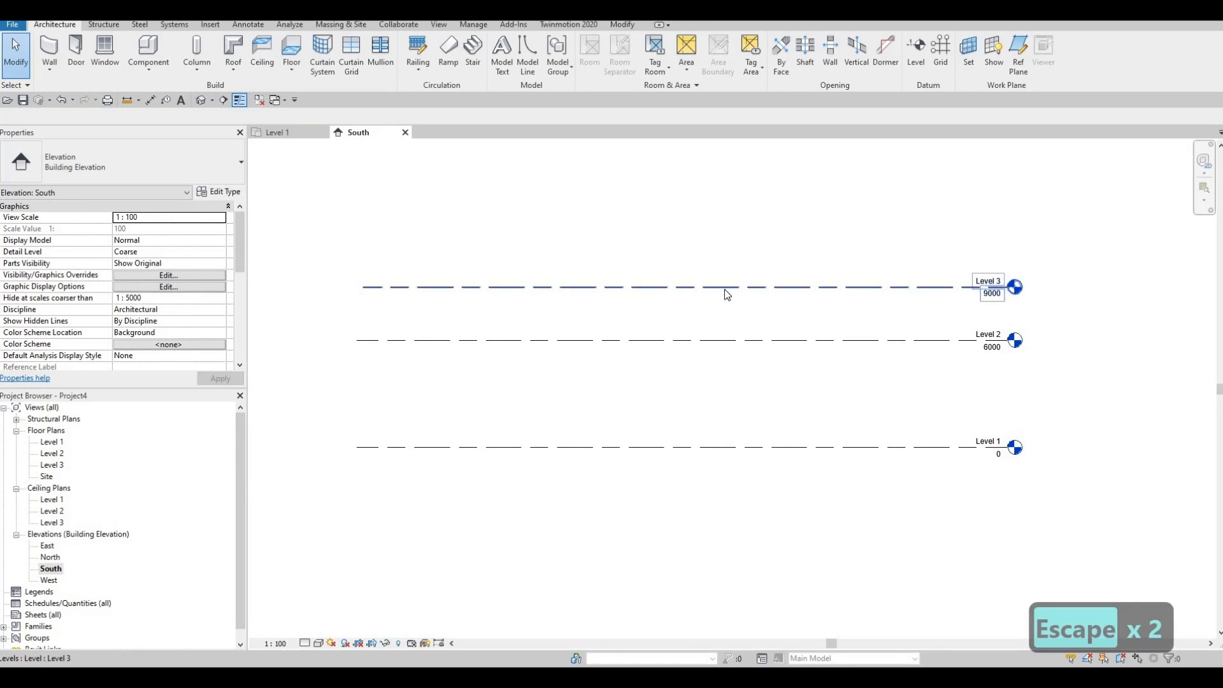
- Copy Level 3 upward in Multiple mode, placing the first two copies at elevations 12000 and 15000
click(725, 288)
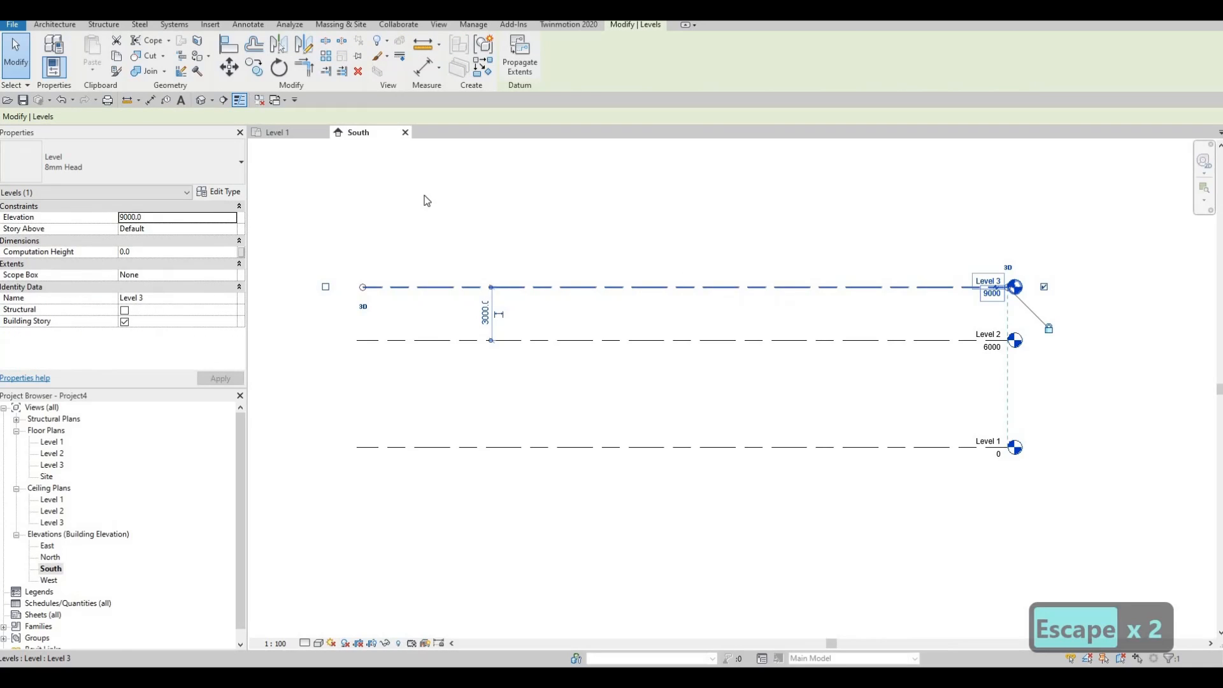
click(254, 68)
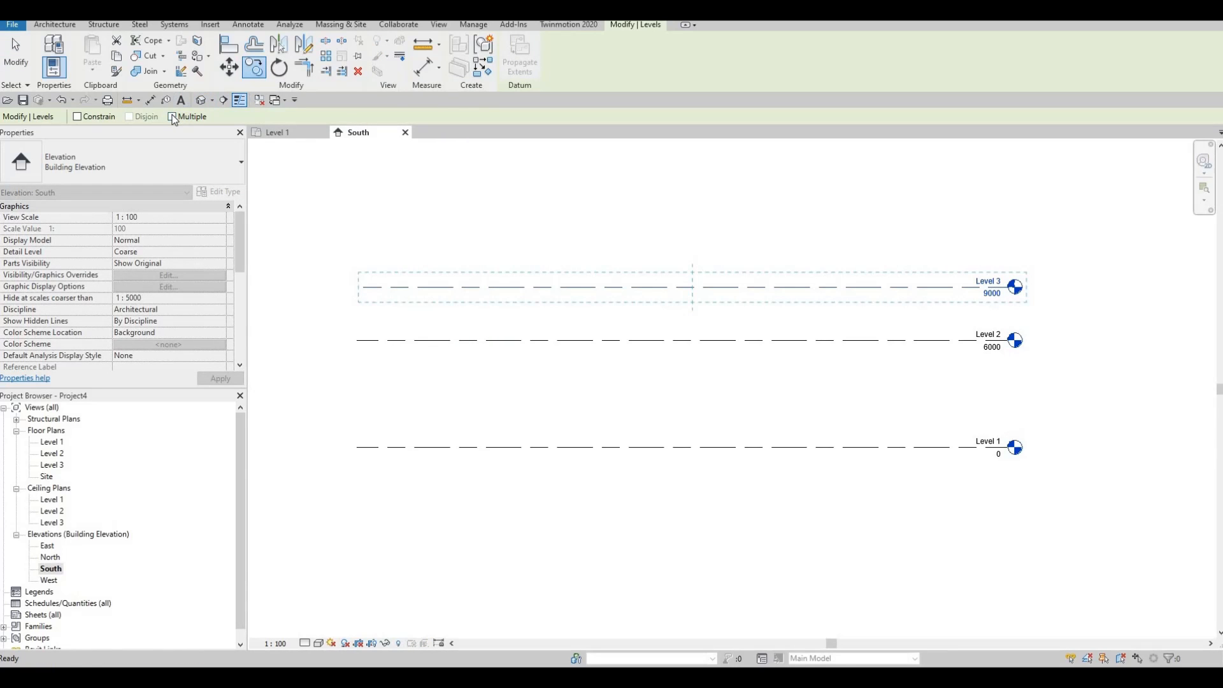
click(171, 117)
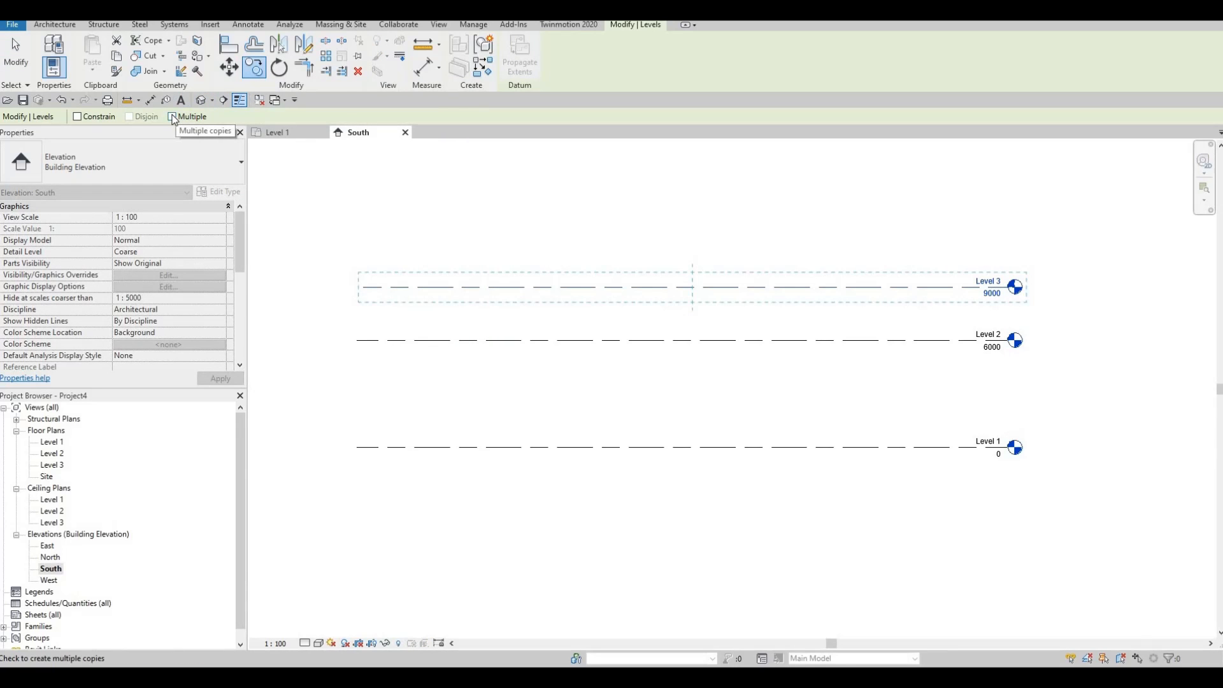
click(971, 288)
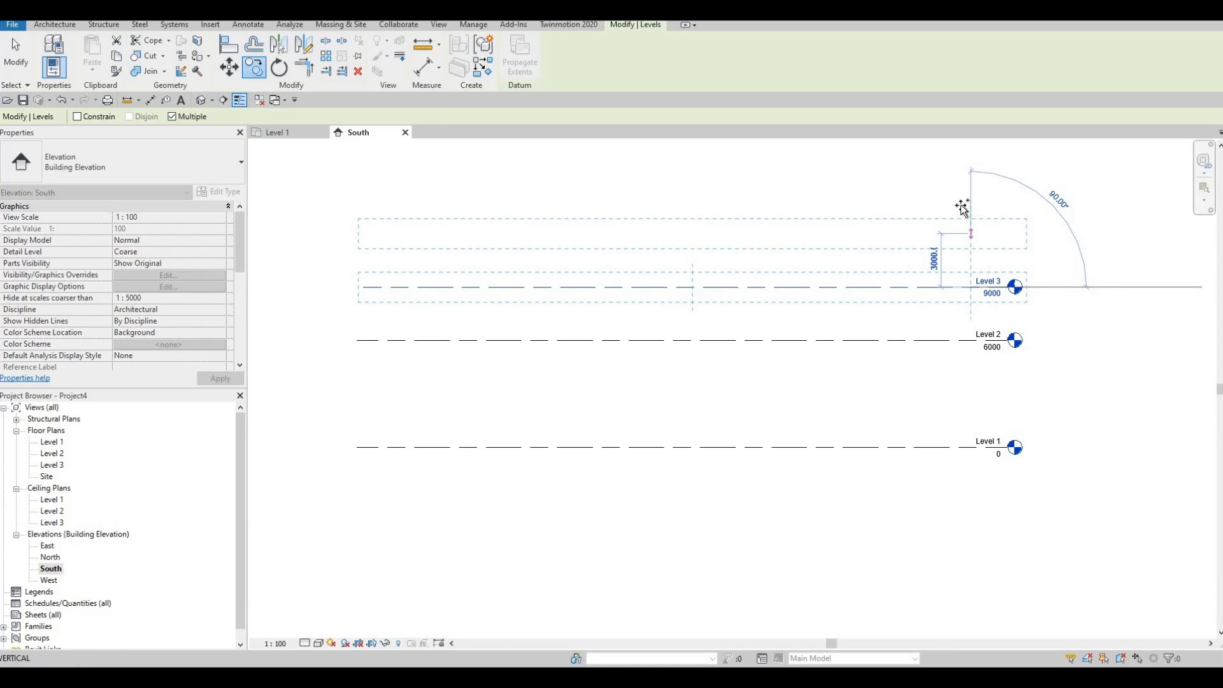
click(968, 238)
middle_drag(968, 184, 957, 262)
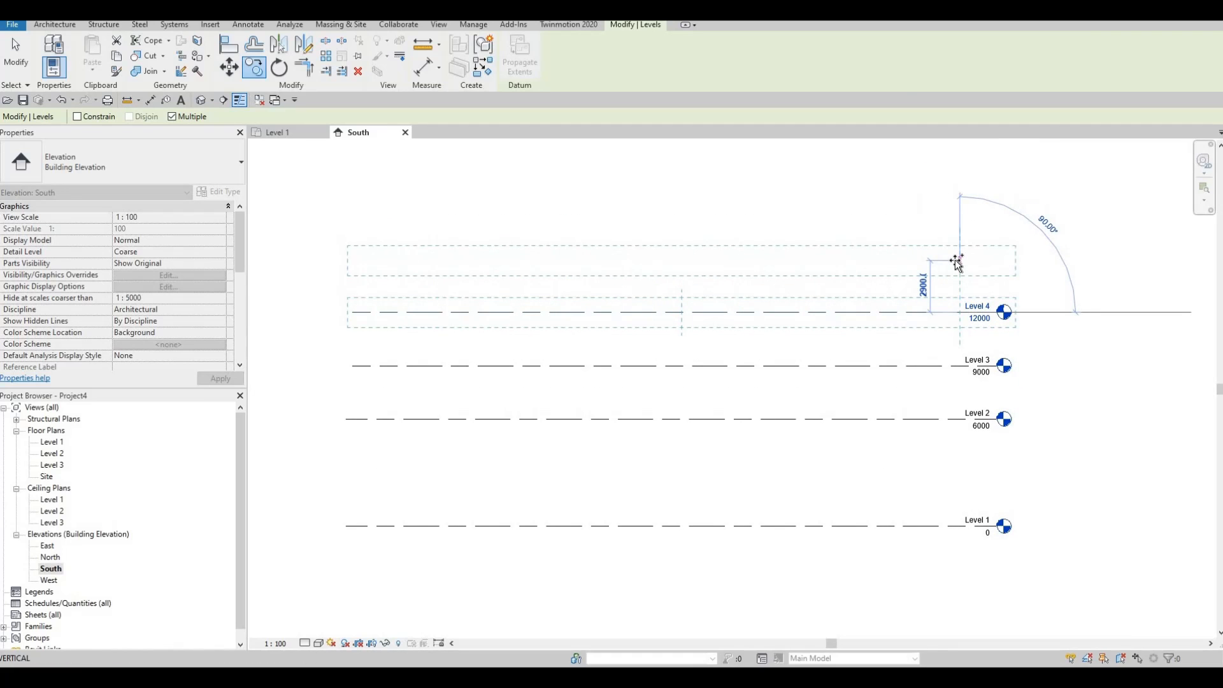
click(960, 259)
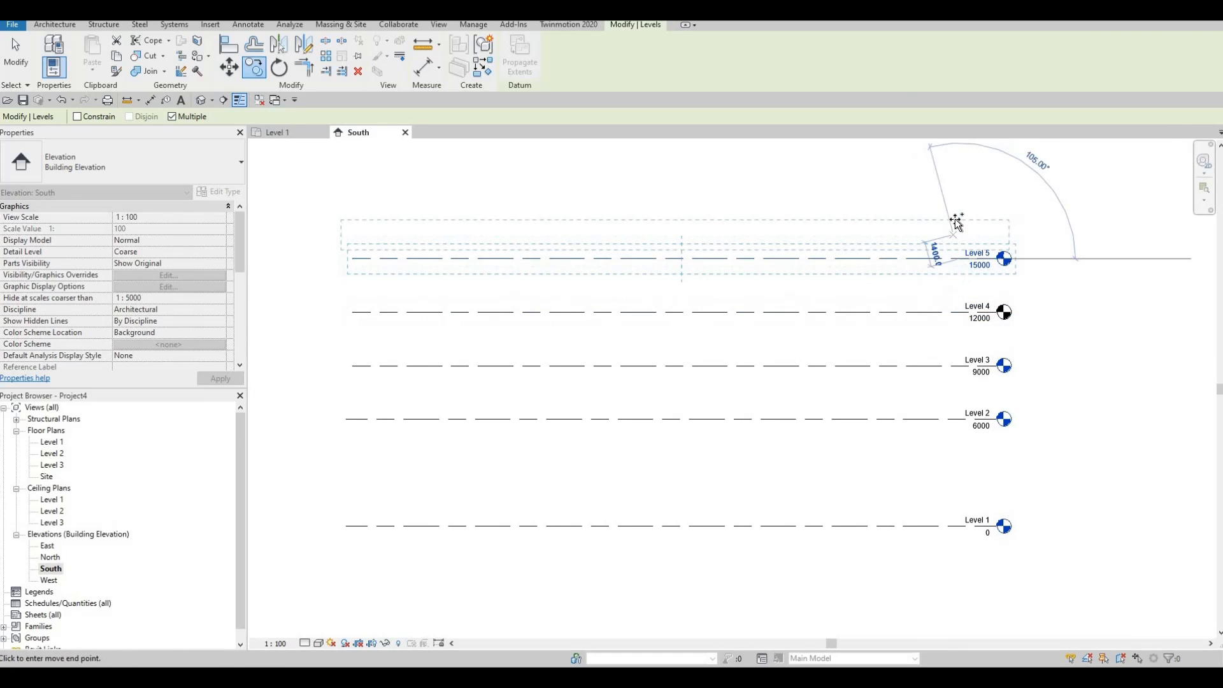
- Place four more level copies above at 3000 mm spacing, at elevations 18000, 21000, 24000 and 27000
middle_drag(958, 221, 947, 283)
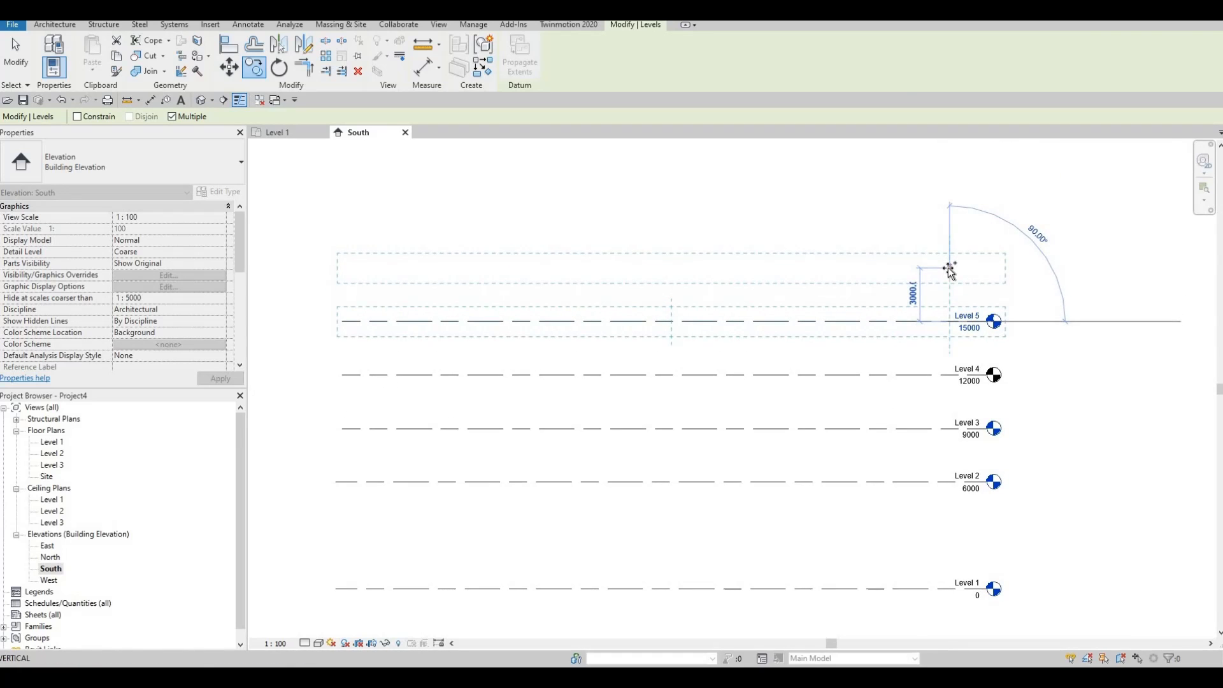
click(949, 267)
middle_drag(953, 210, 947, 259)
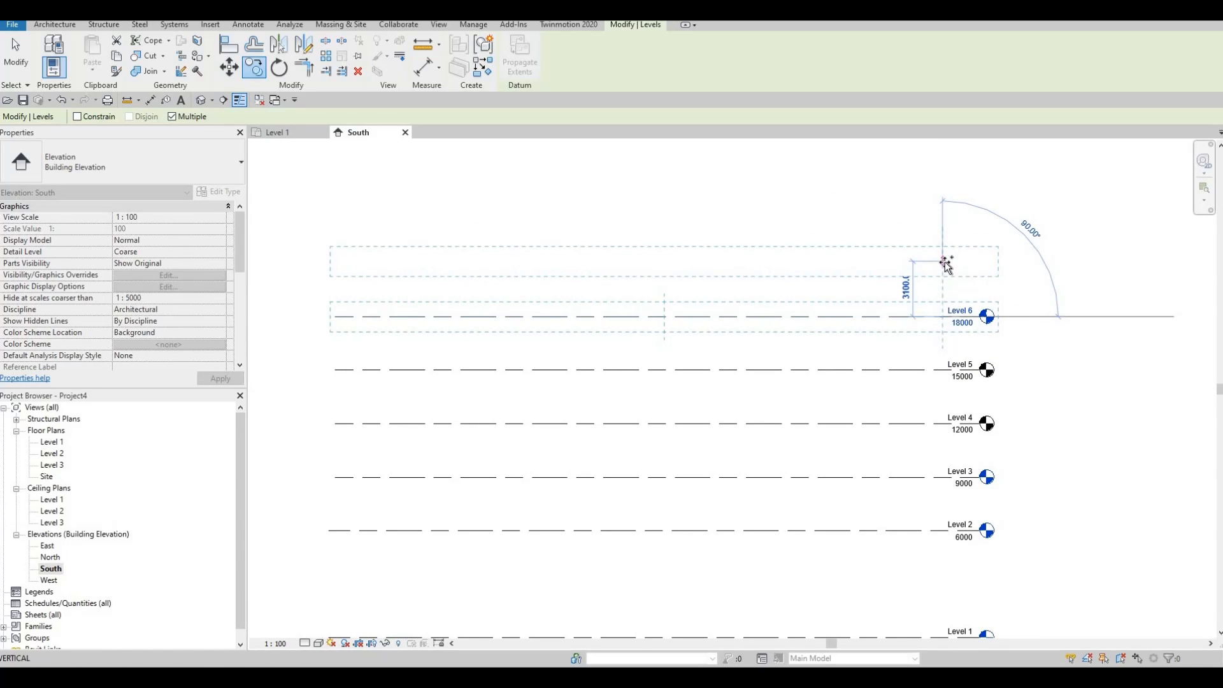
click(945, 263)
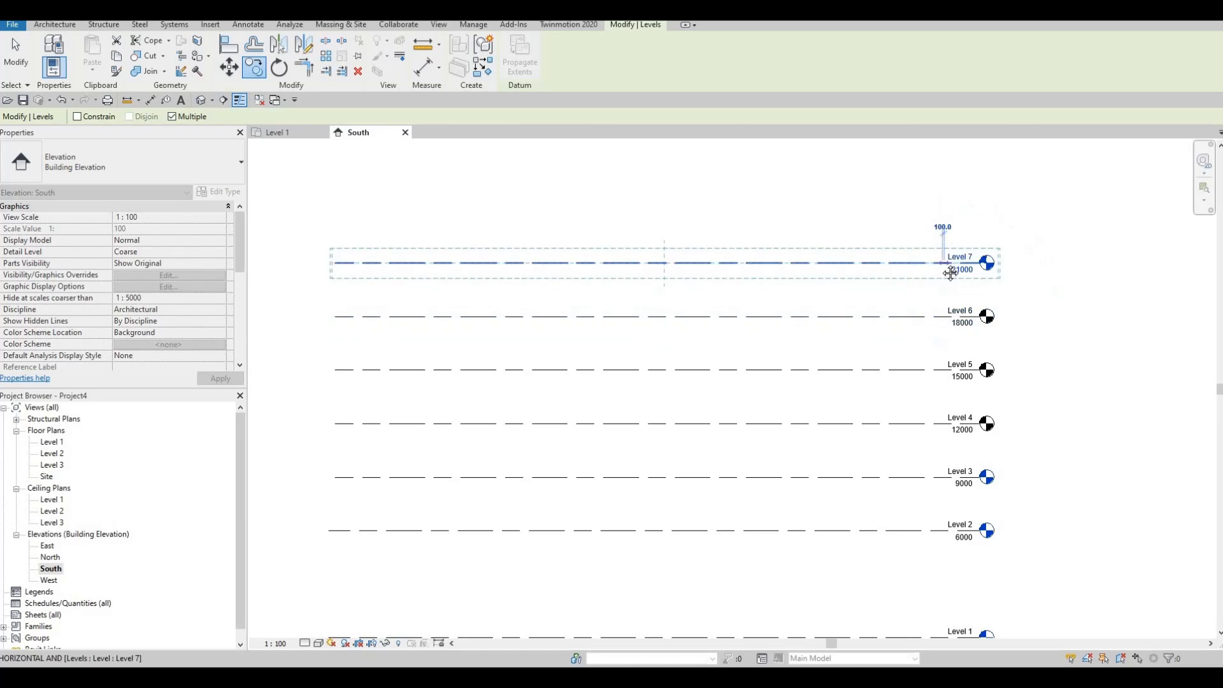
middle_drag(948, 212, 941, 279)
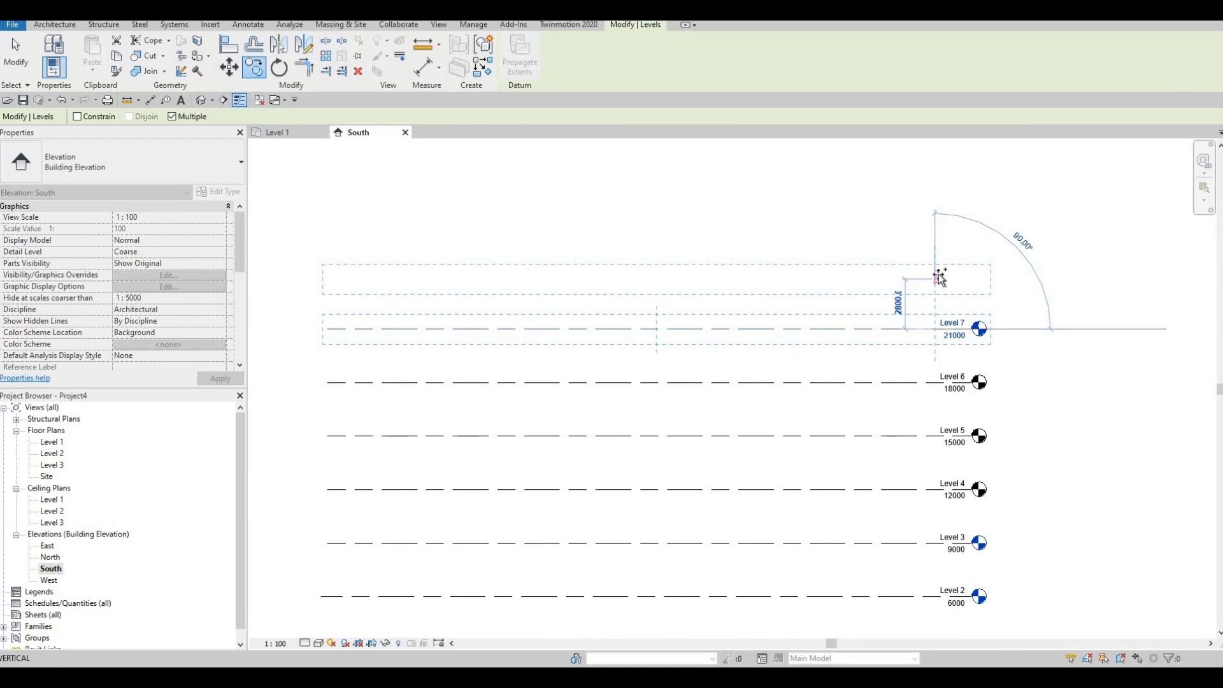
click(940, 277)
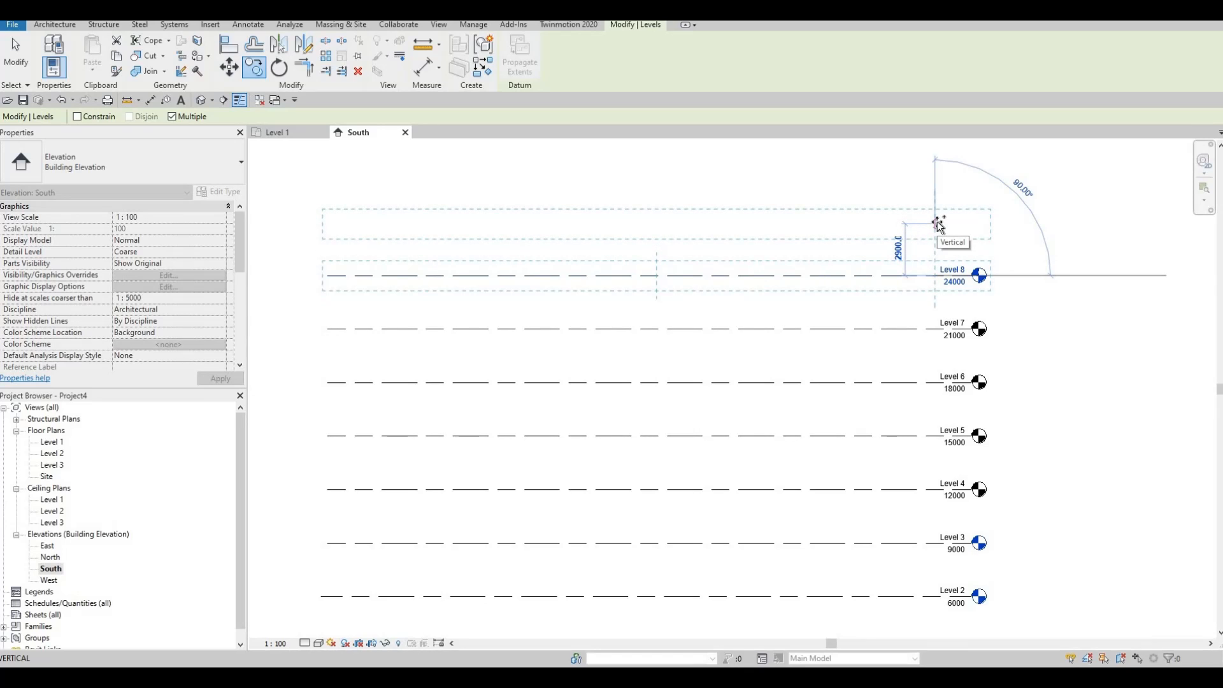
click(937, 222)
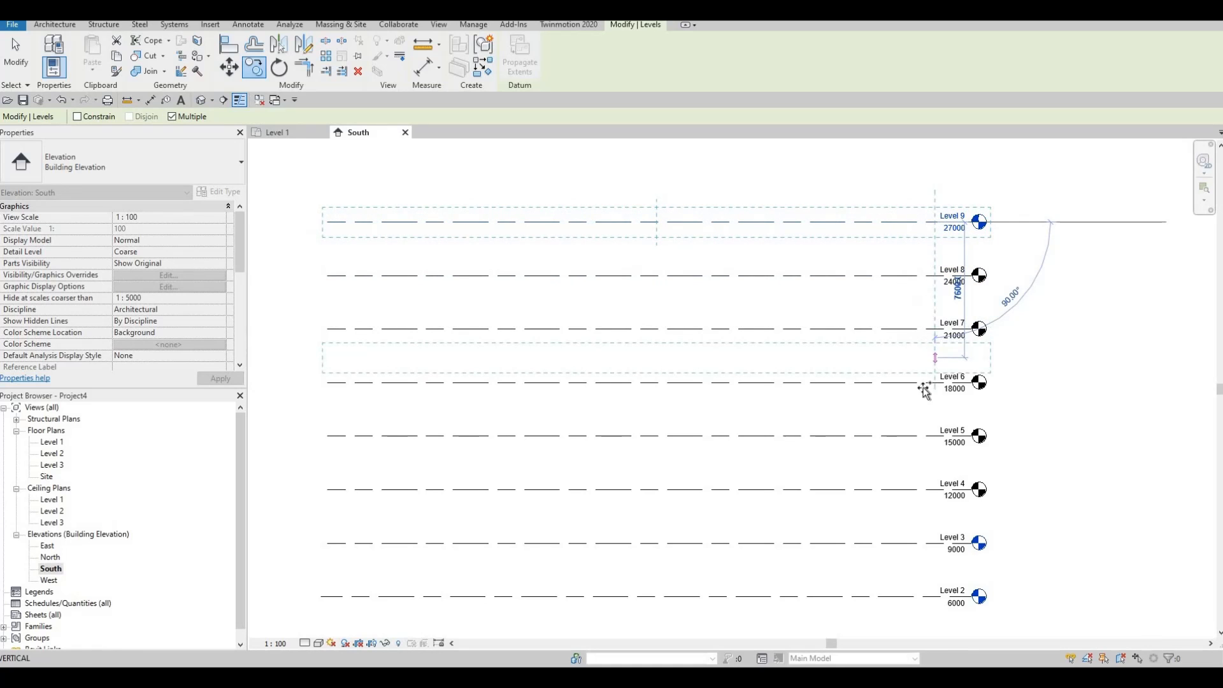
- Place one more level copy about 3100 mm below Level 1 and finish copying
middle_drag(924, 390, 922, 262)
scroll(922, 261, down, 3)
scroll(924, 489, up, 3)
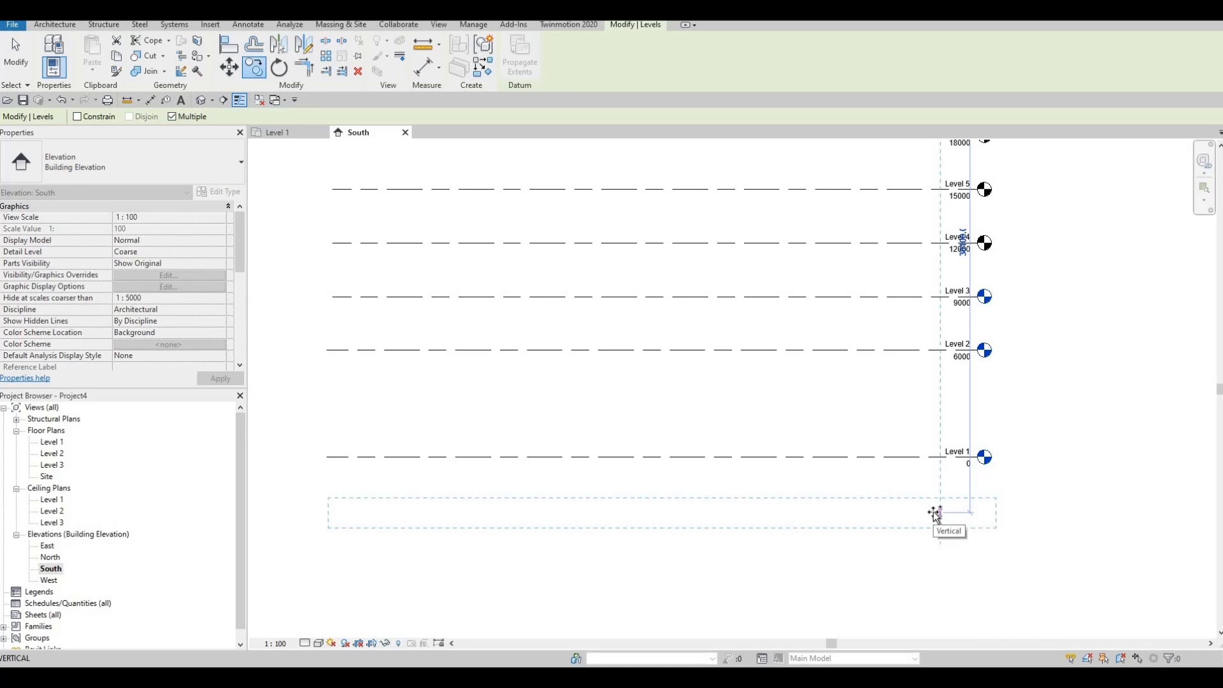
click(936, 513)
key(Escape)
key(Escape)
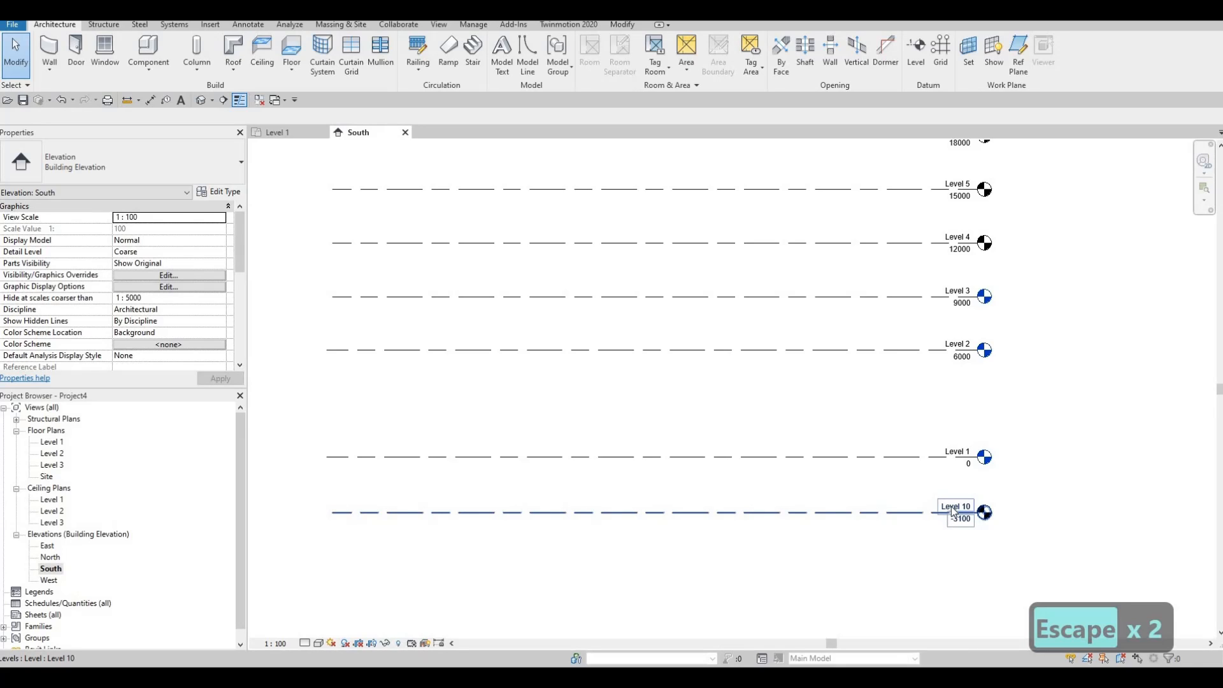
- Rename the lowest level to Basement and set its elevation to -4600
click(954, 509)
click(952, 505)
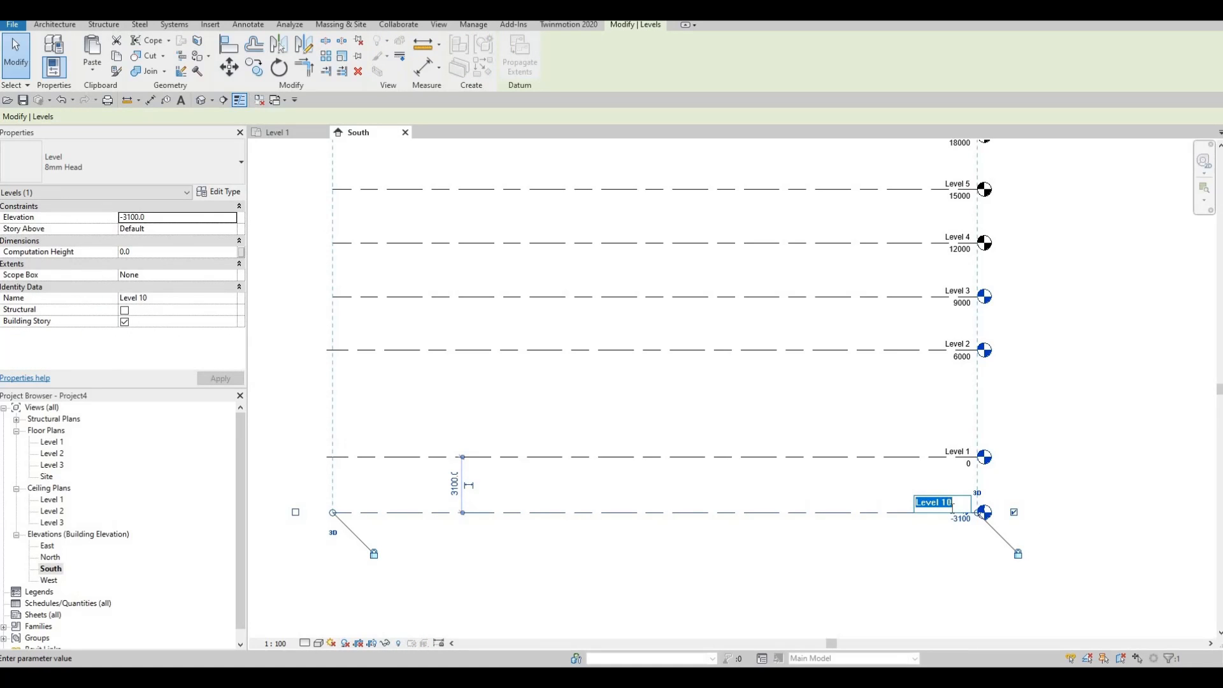
text(Basement)
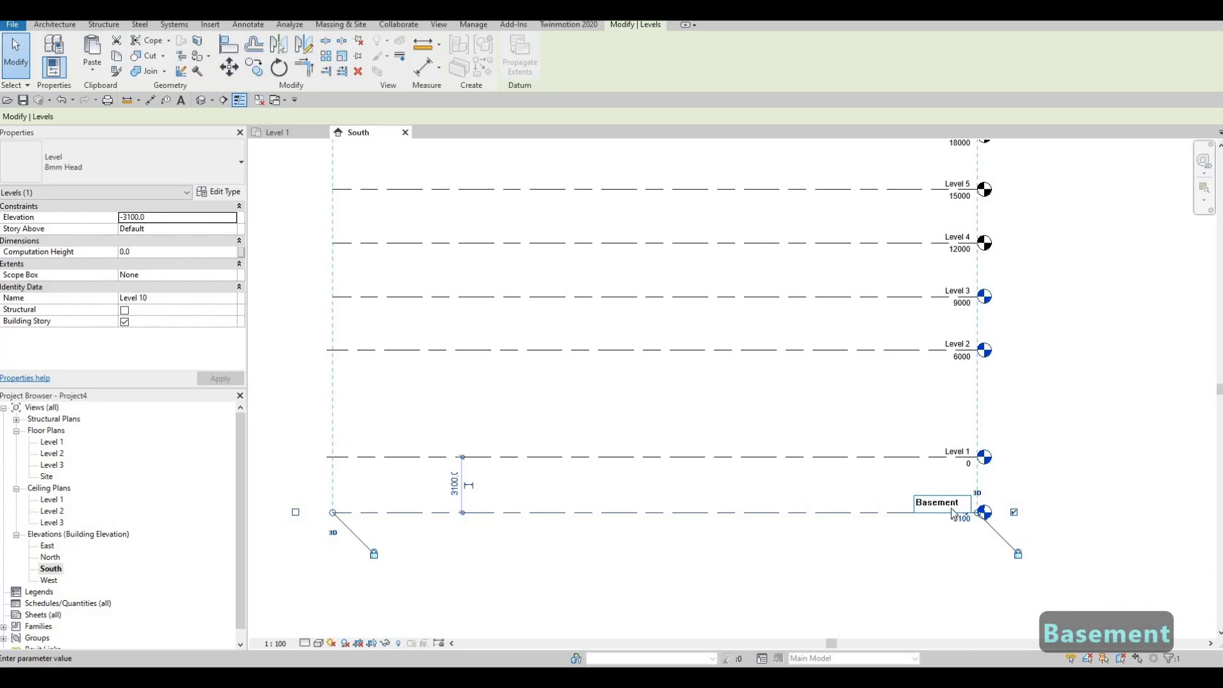
key(Return)
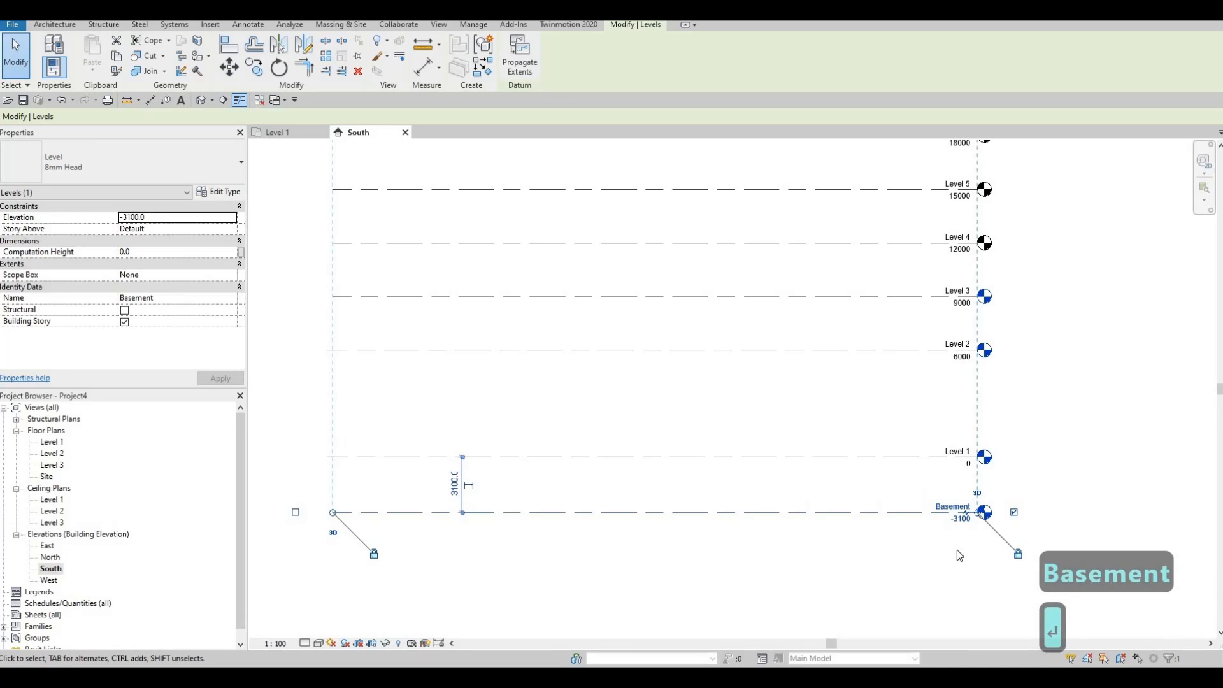
click(961, 519)
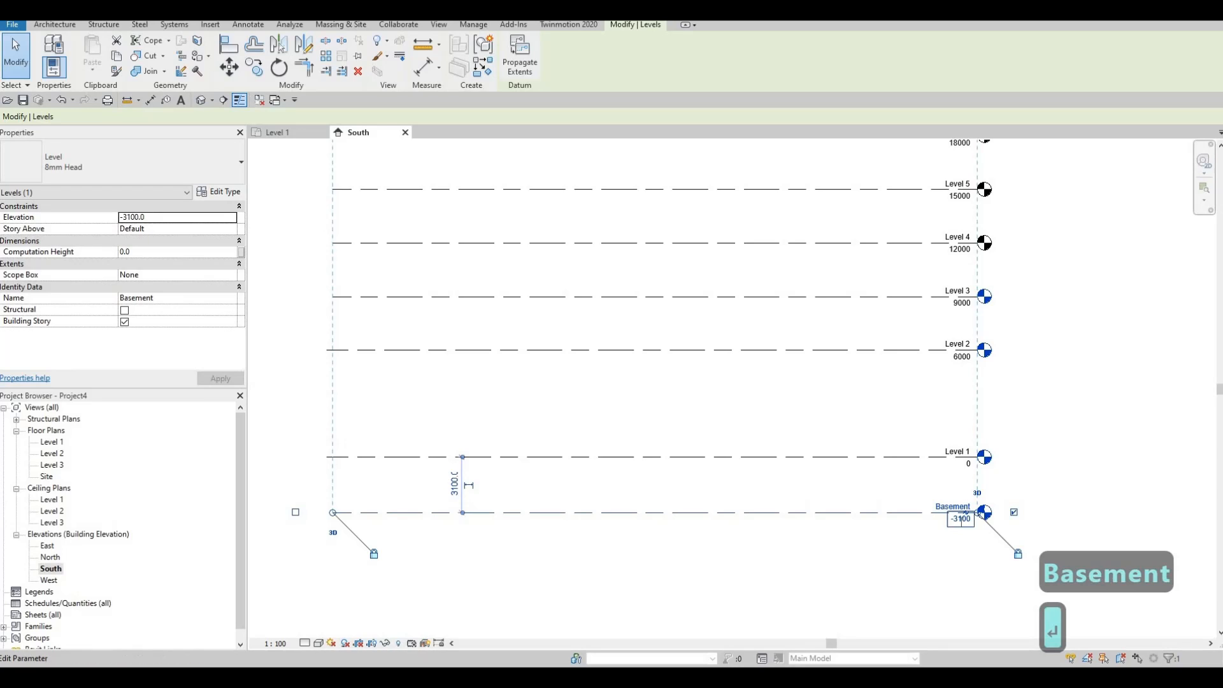
click(960, 519)
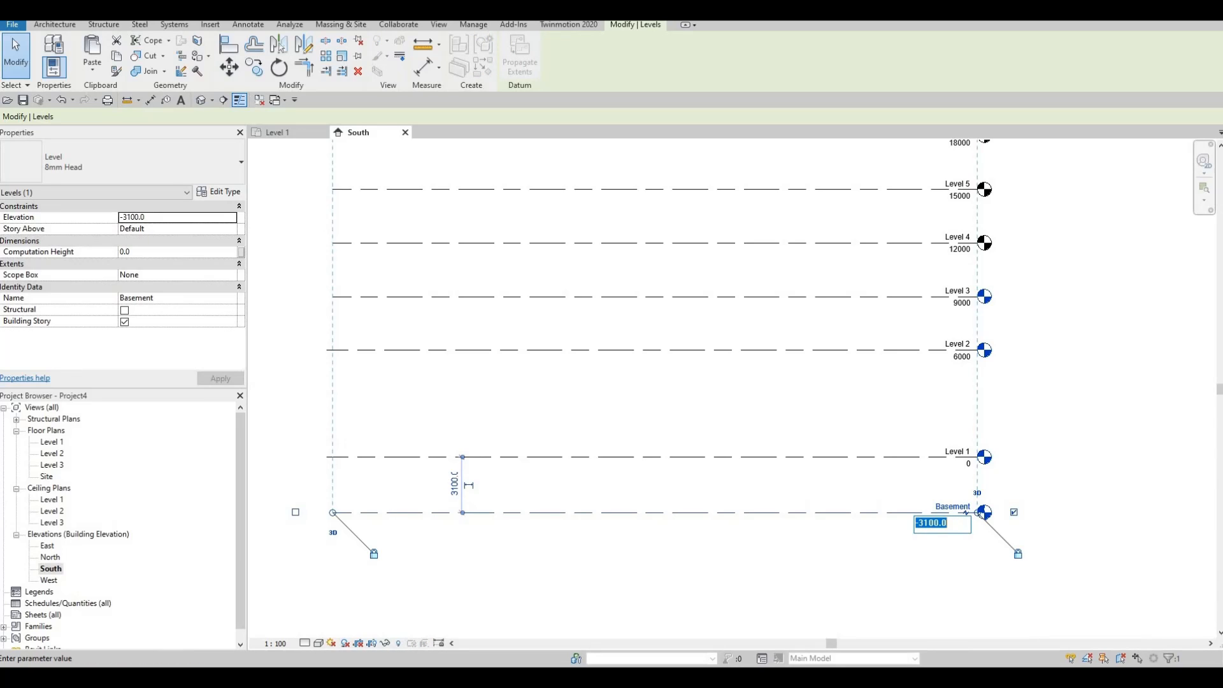
text(-4600)
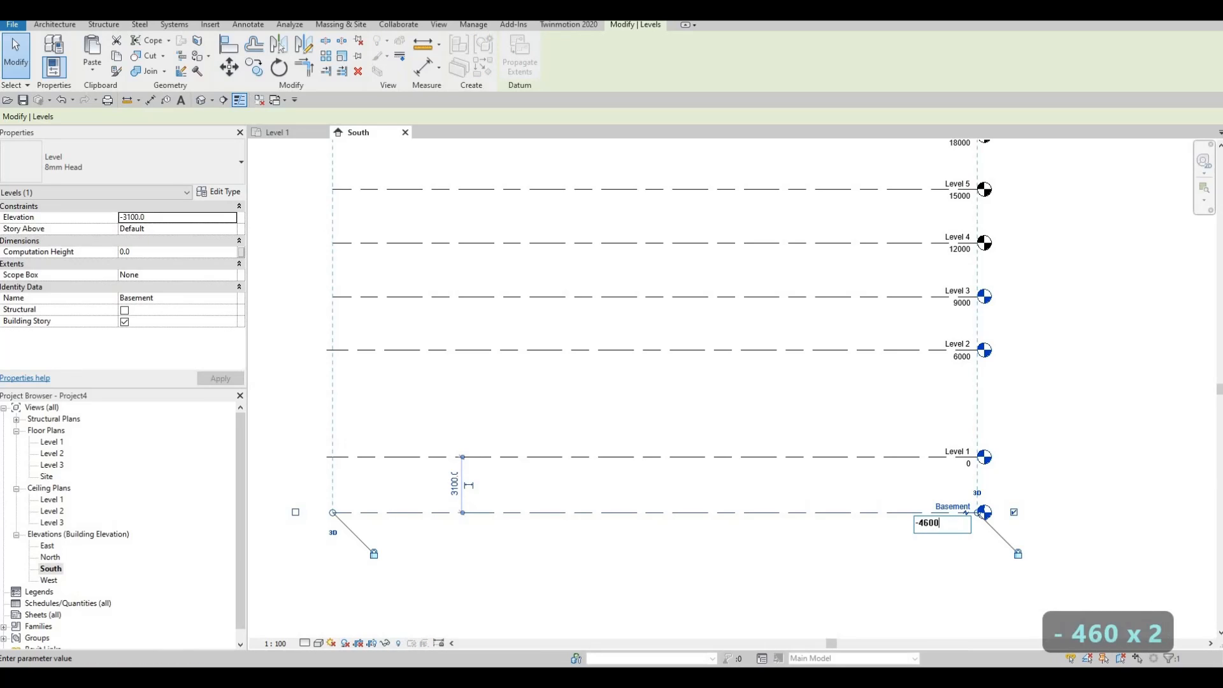
key(Return)
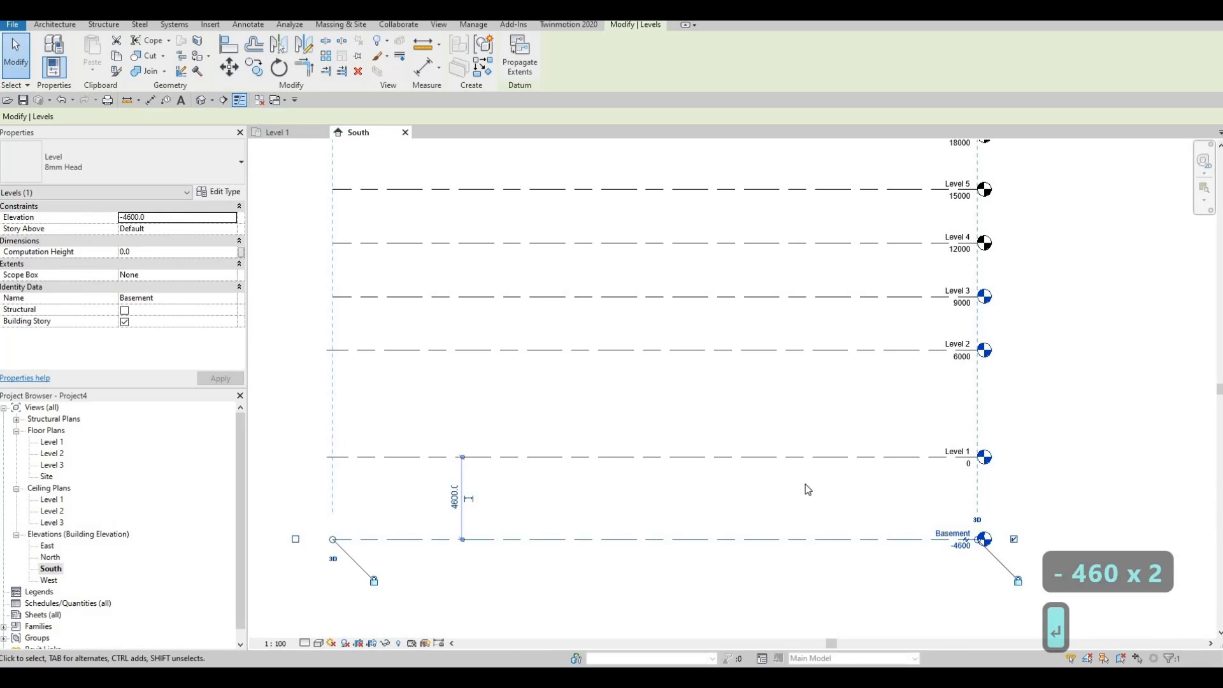
scroll(807, 489, down, 2)
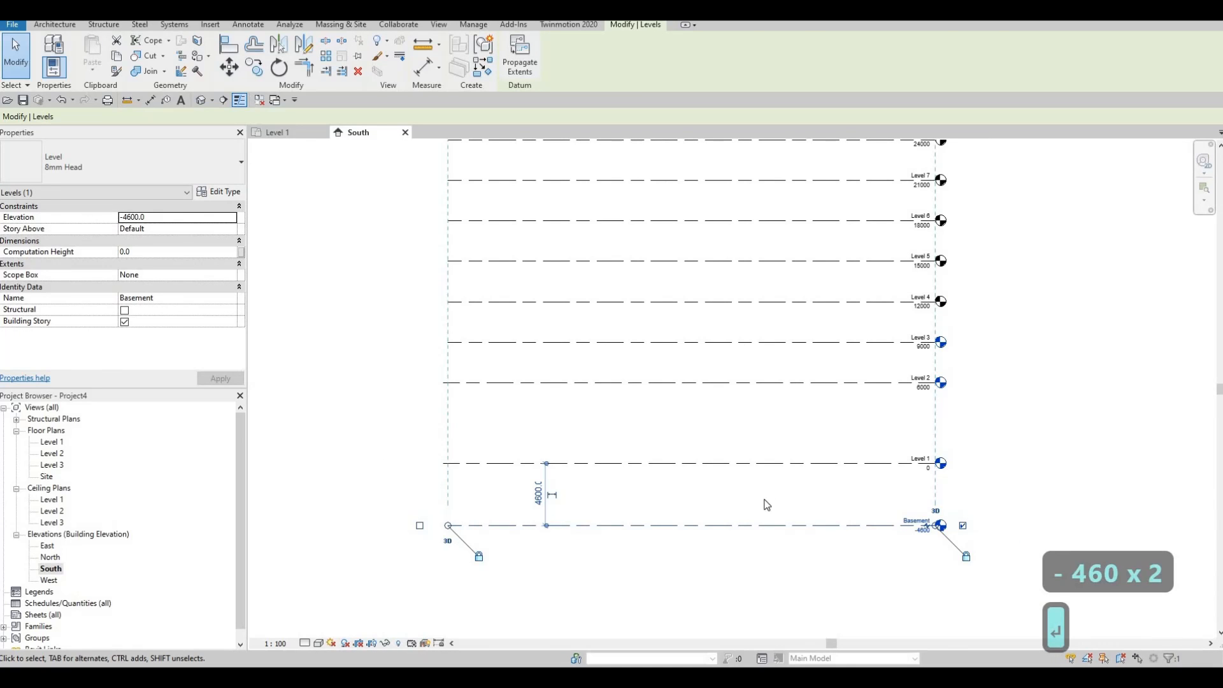
key(Escape)
- Extend the left ends of all levels outward, aligning the Level 1 and Level 2 ends with the others
scroll(693, 376, down, 4)
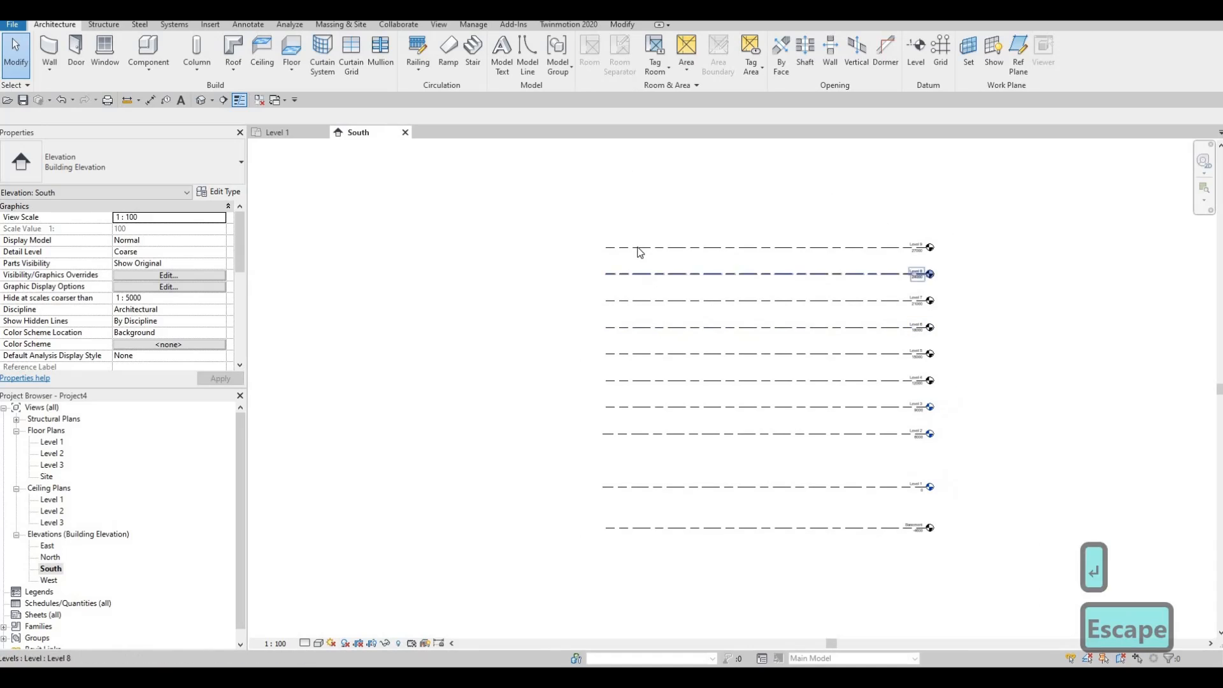
click(605, 246)
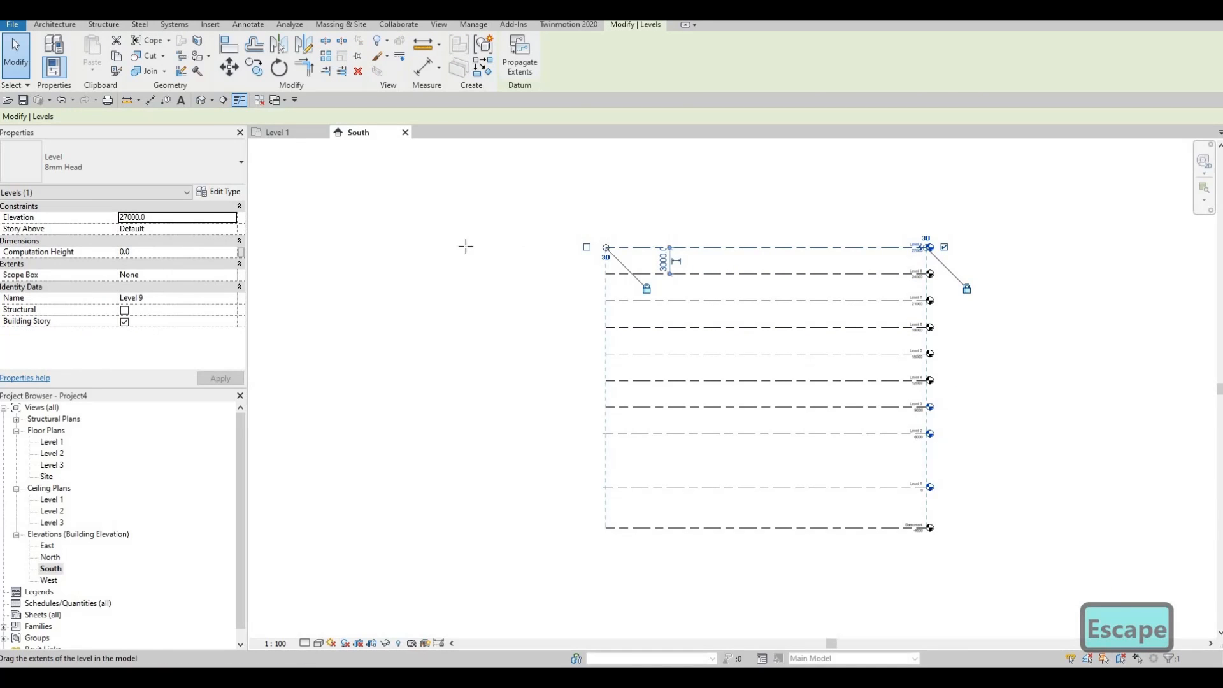
drag(466, 247, 355, 247)
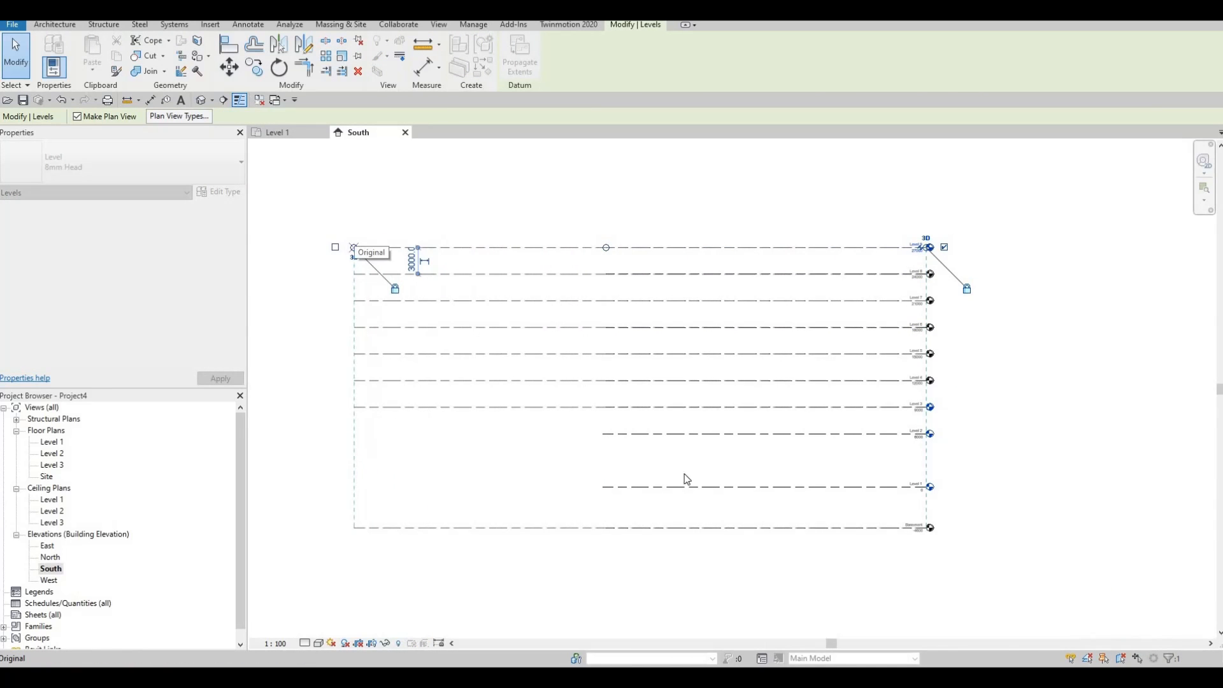
click(604, 435)
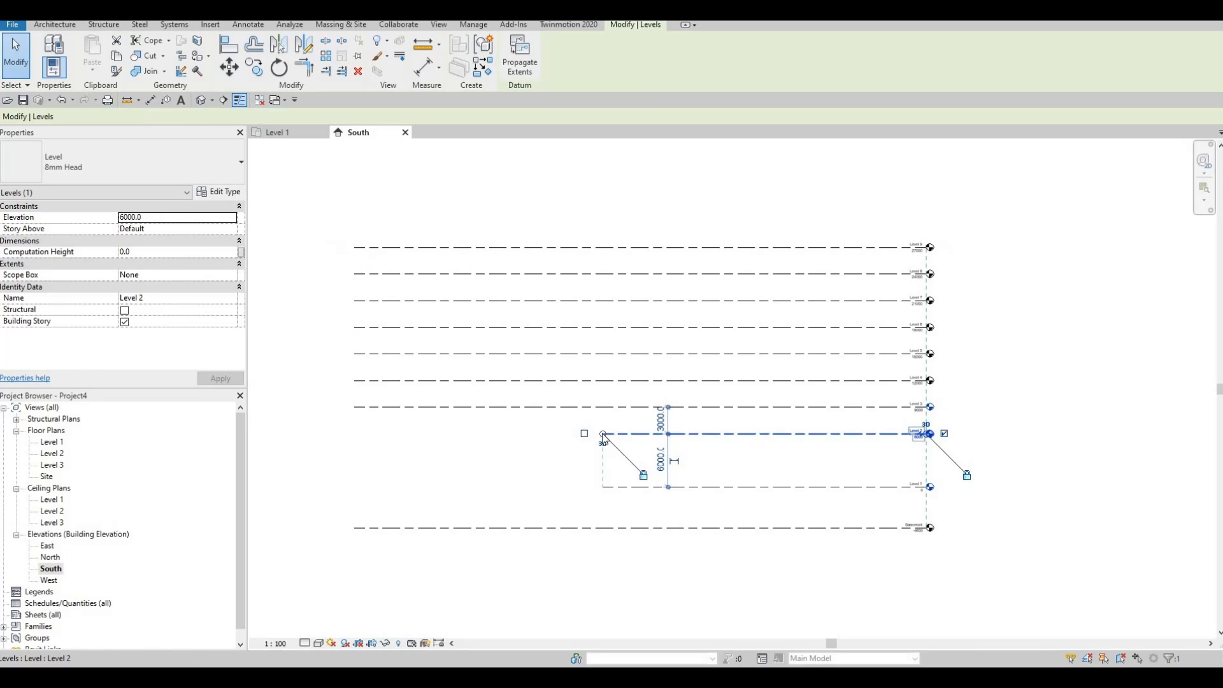
drag(604, 437, 354, 433)
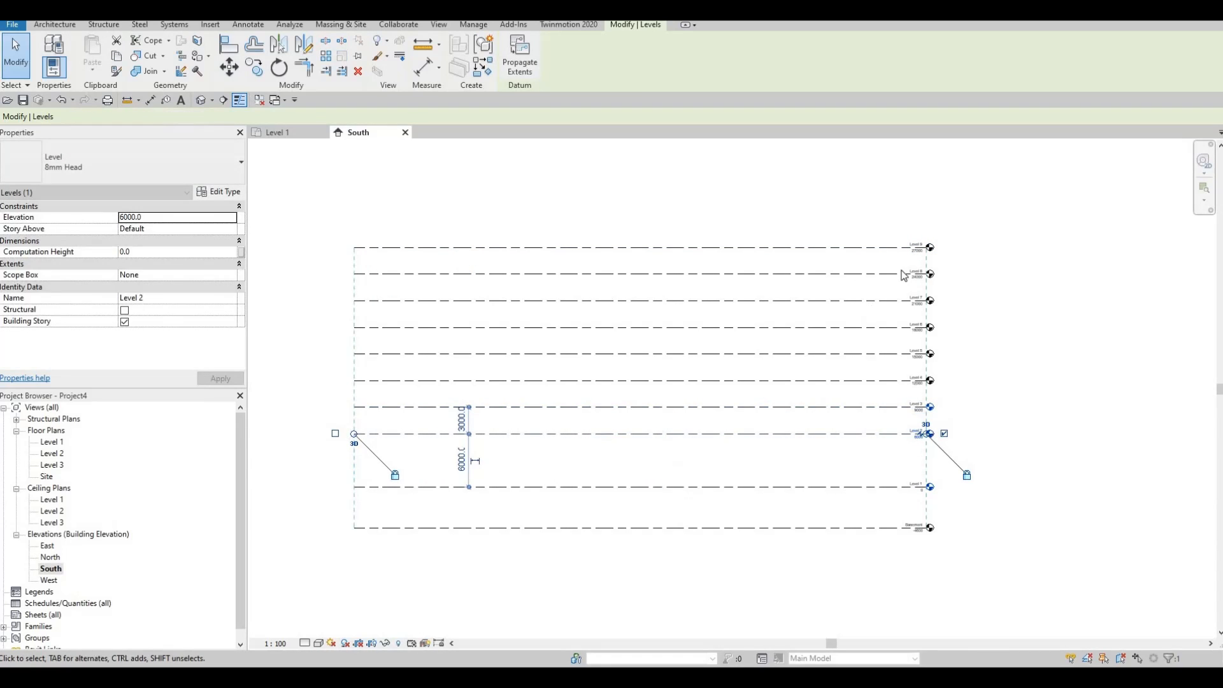
key(Escape)
- Create floor plan views for the Basement and Levels 4 to 9 without duplicating existing views
scroll(889, 446, up, 2)
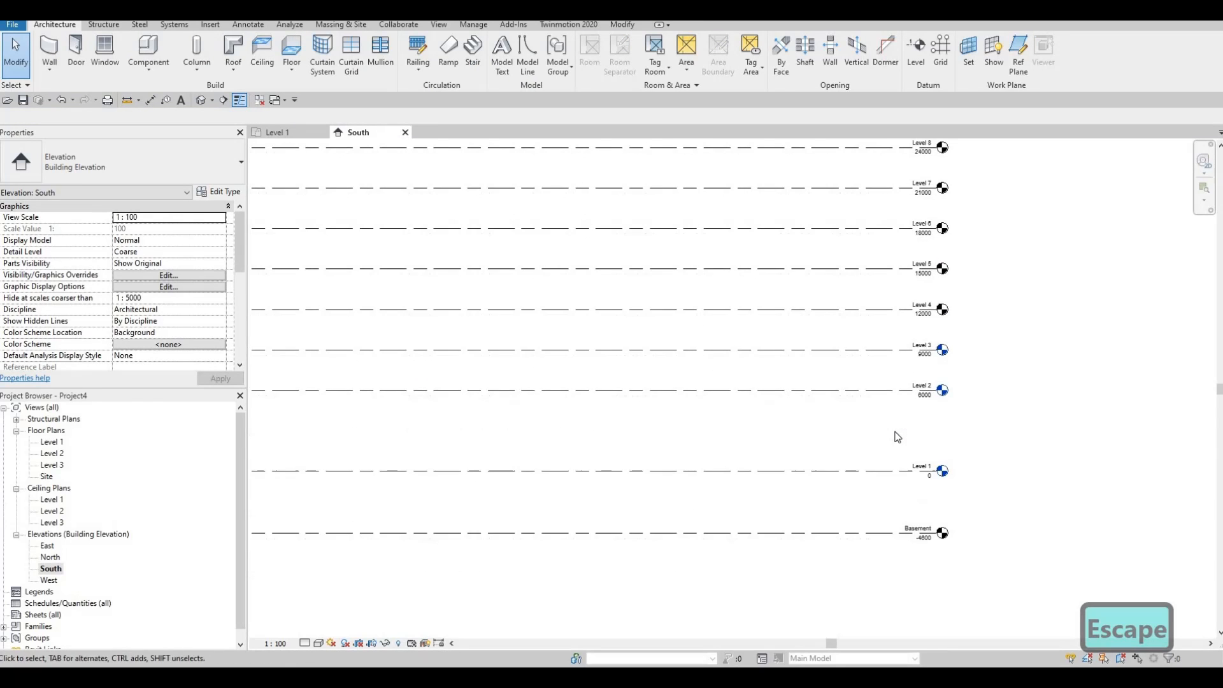
scroll(895, 439, down, 2)
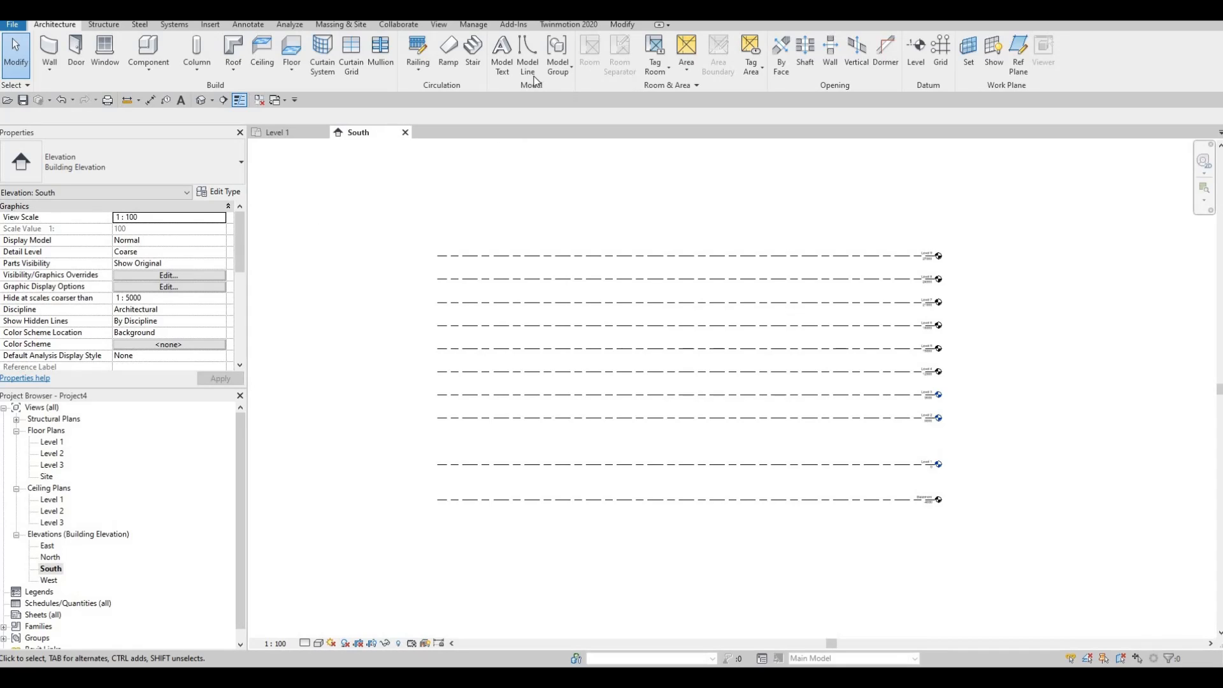
click(439, 26)
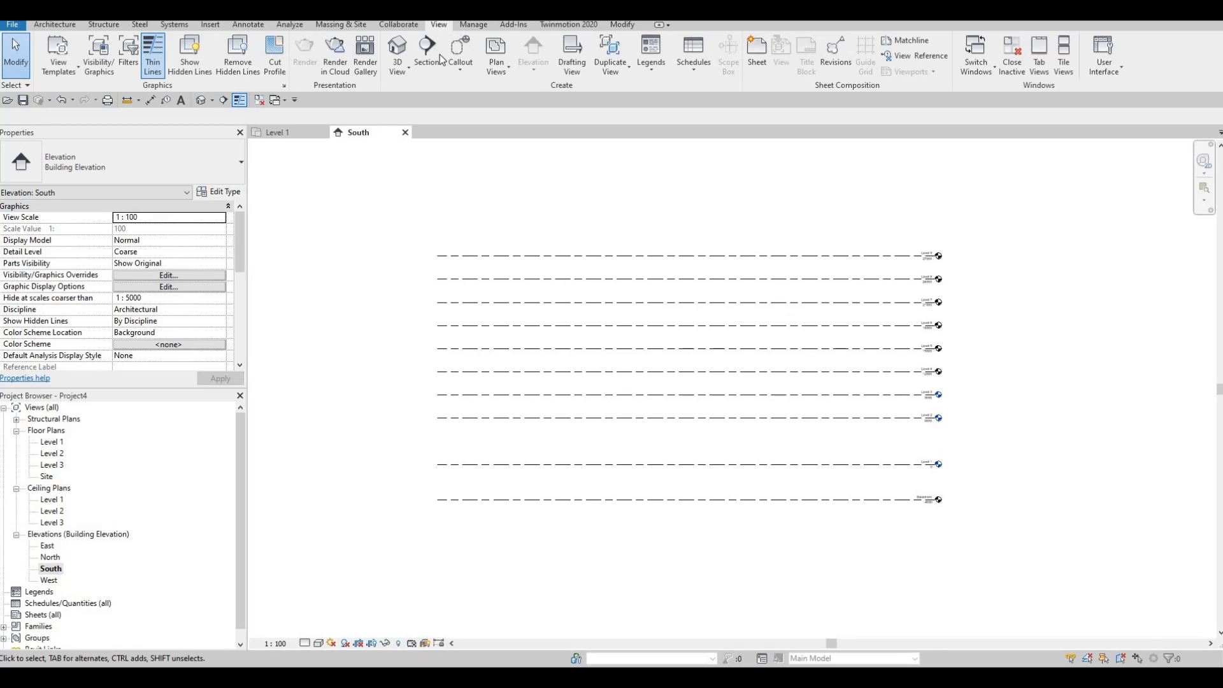
click(496, 52)
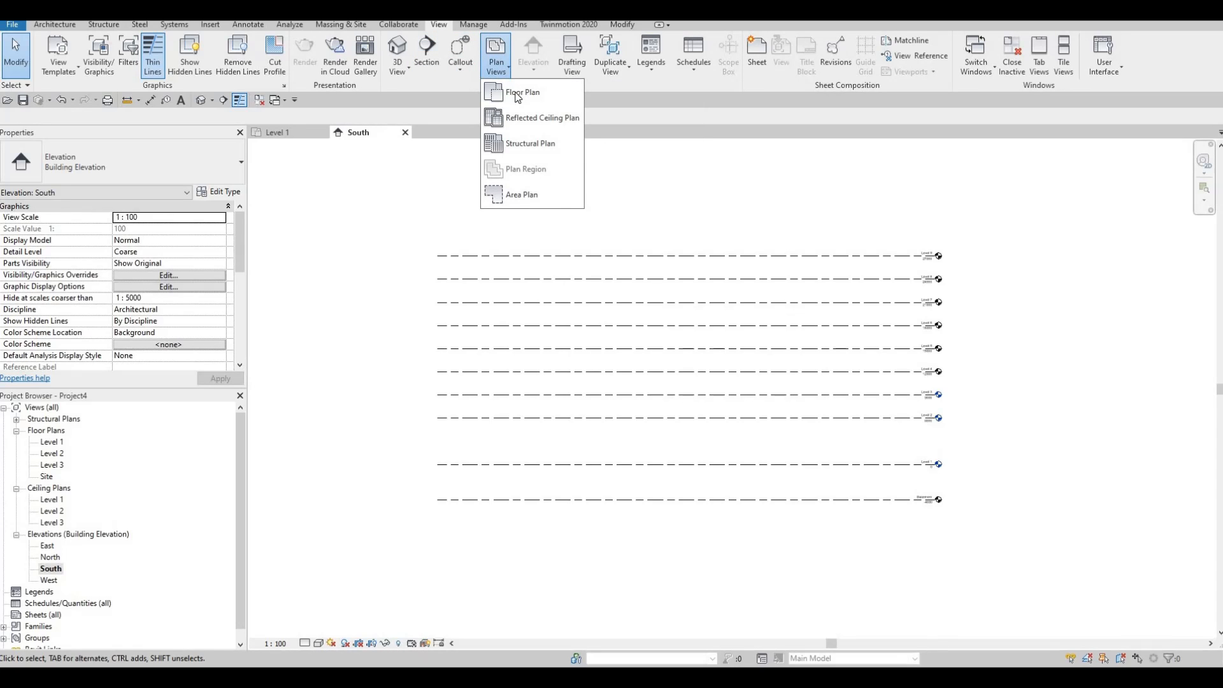
click(519, 94)
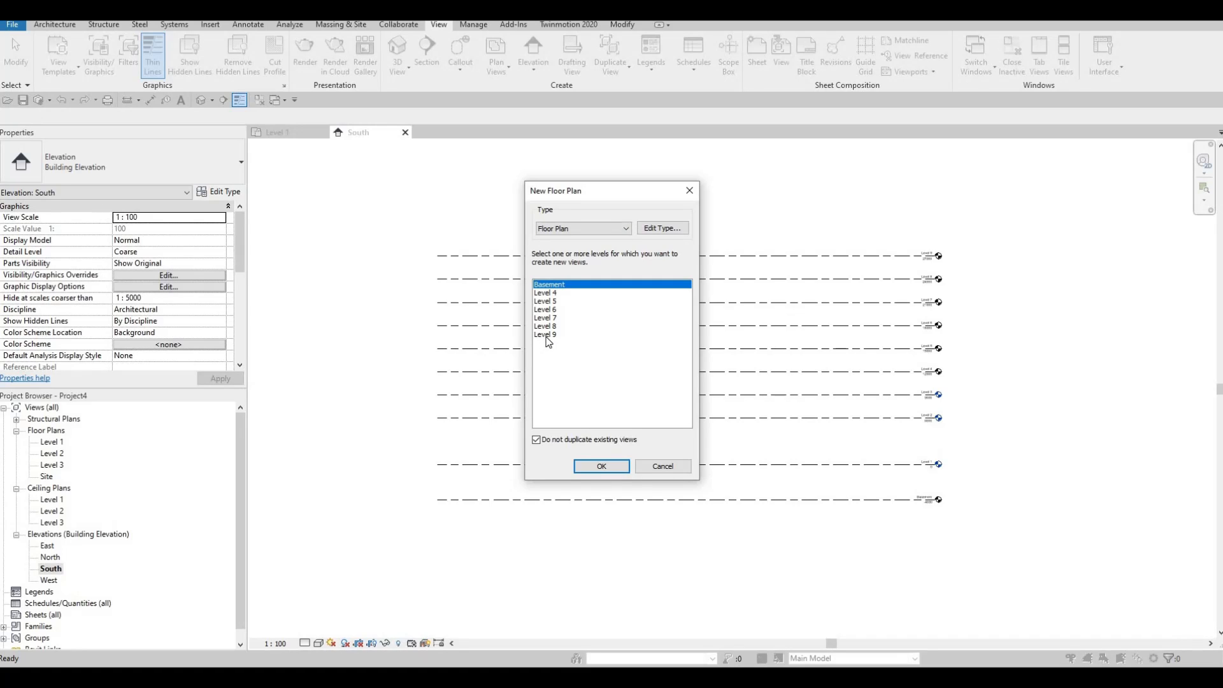
shift+click(546, 334)
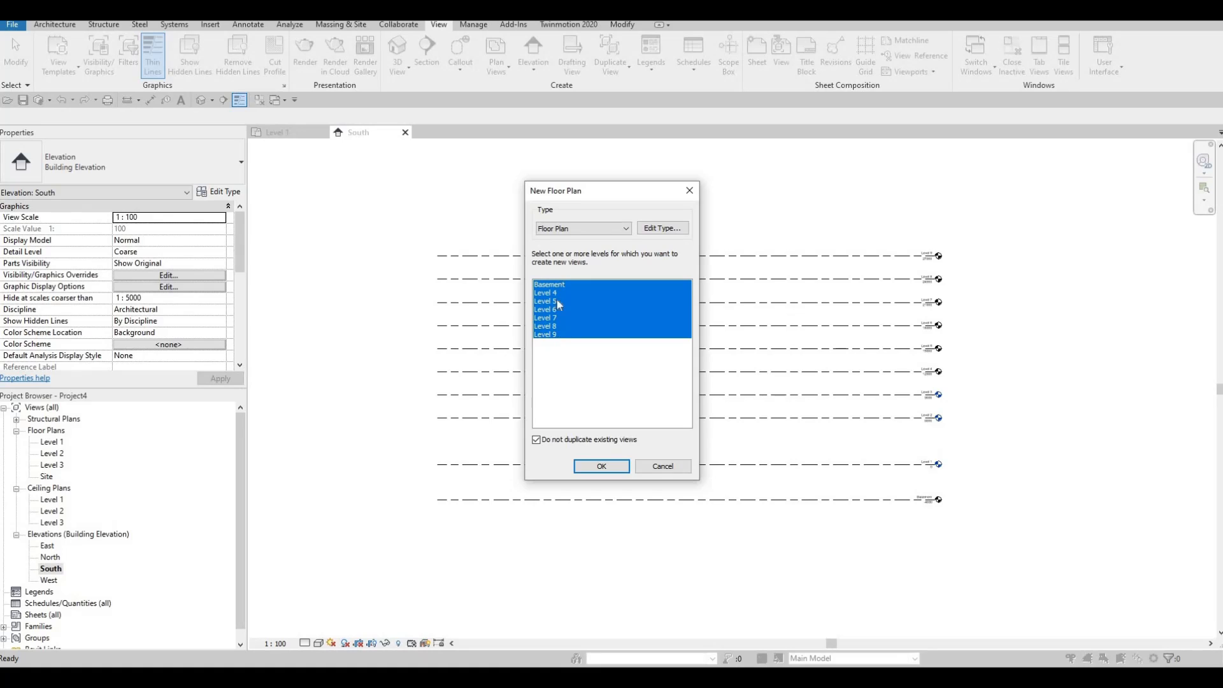
click(601, 467)
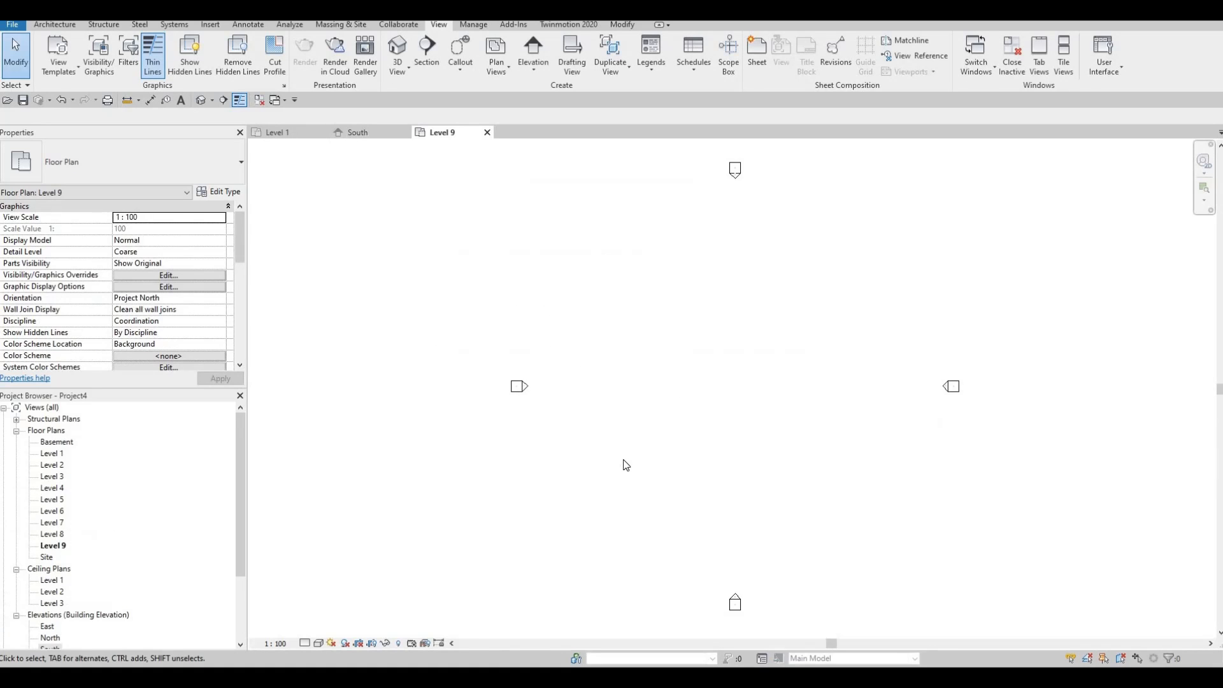
- Open the Basement floor plan and start a CAD import
double_click(58, 444)
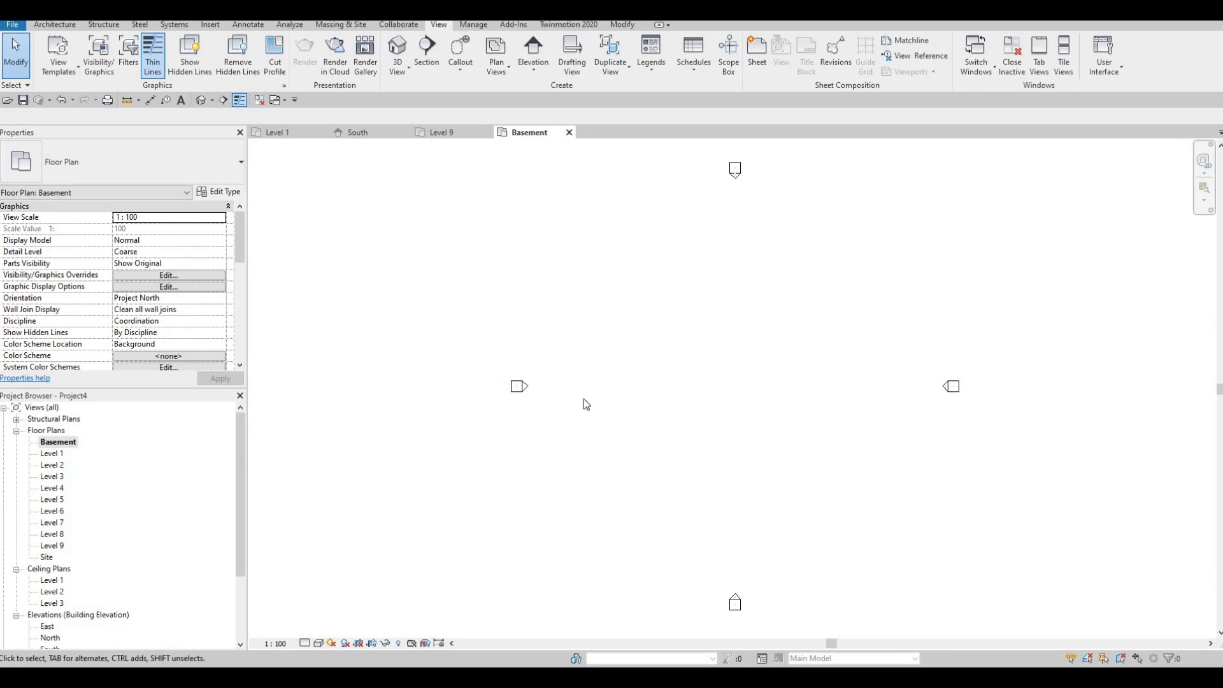
scroll(582, 391, down, 1)
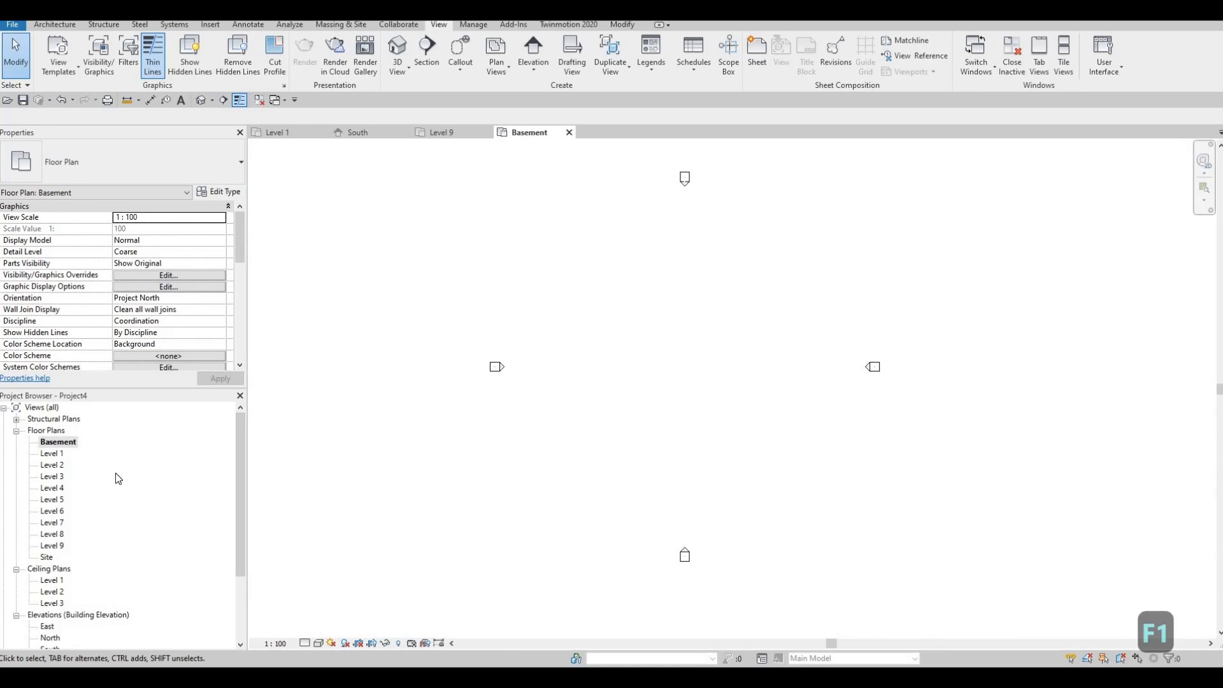
click(215, 25)
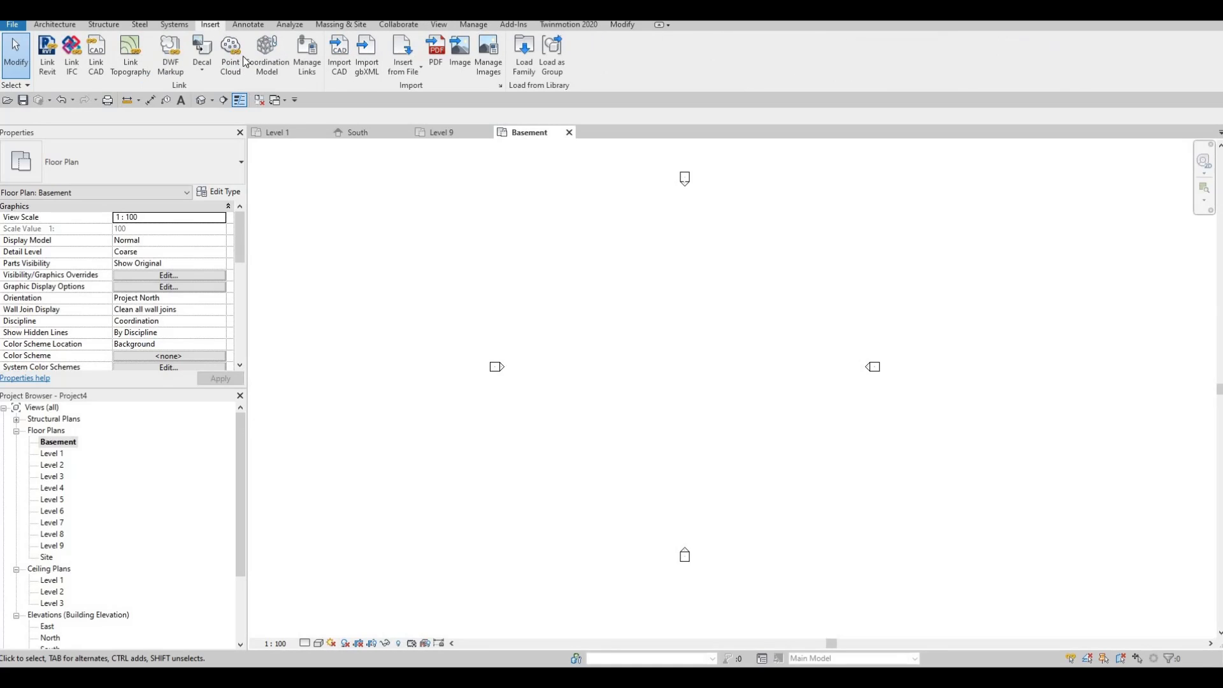
click(339, 57)
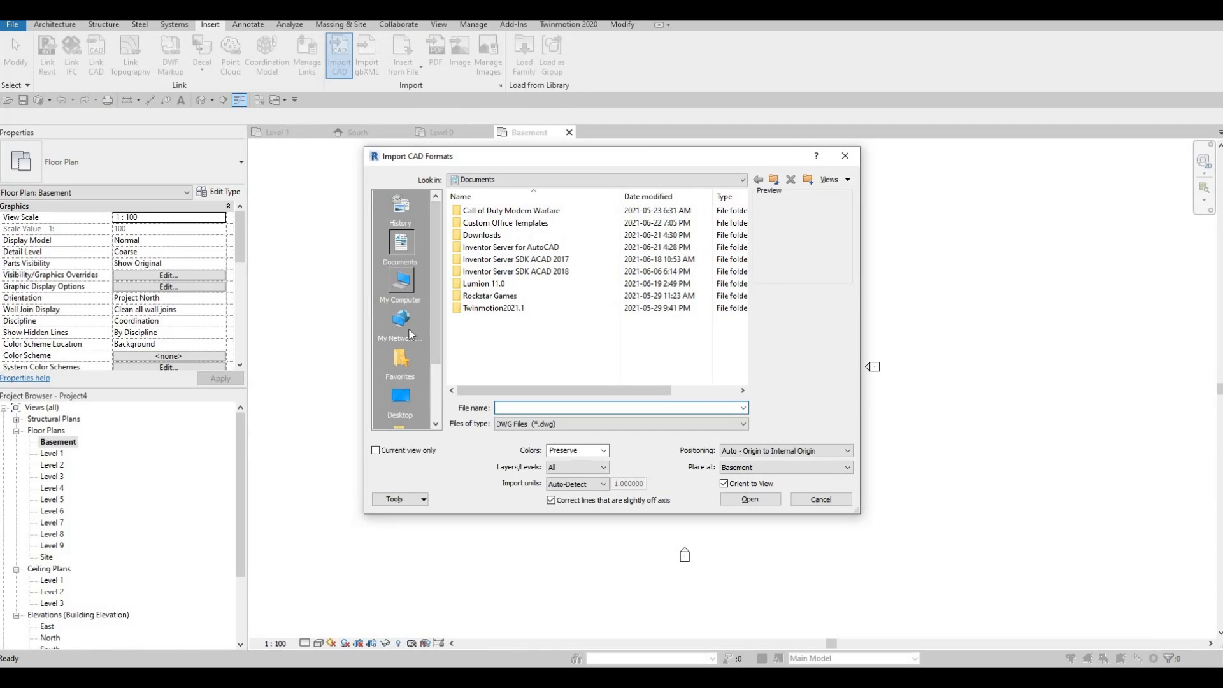
- Browse from the Desktop through YT, the Revit folder, Complete Project and 2004 Senior Housing to the Autocad File folder
click(402, 286)
click(402, 399)
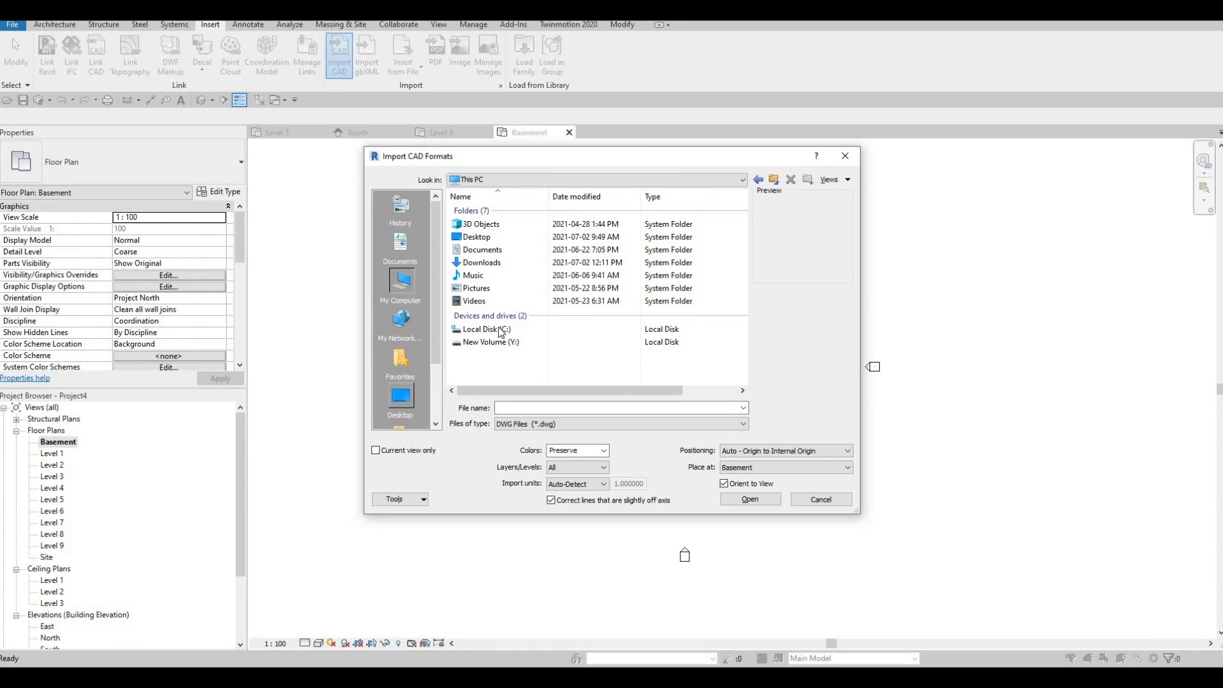
scroll(469, 332, down, 1)
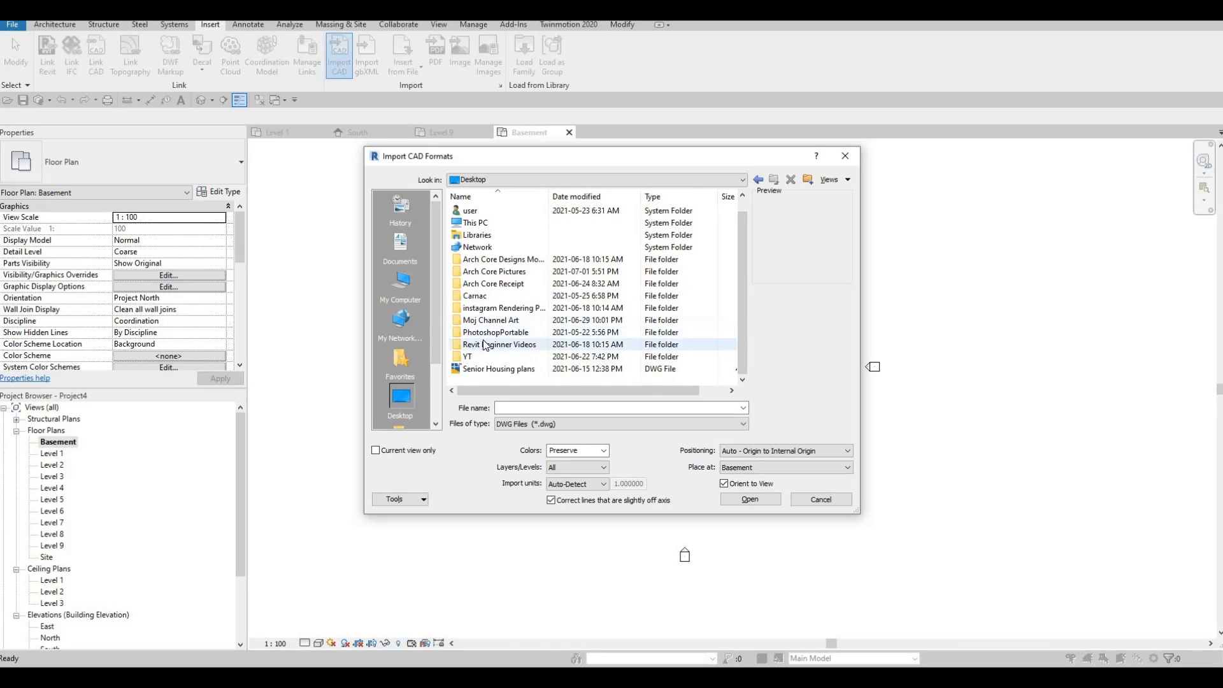
double_click(470, 358)
double_click(479, 248)
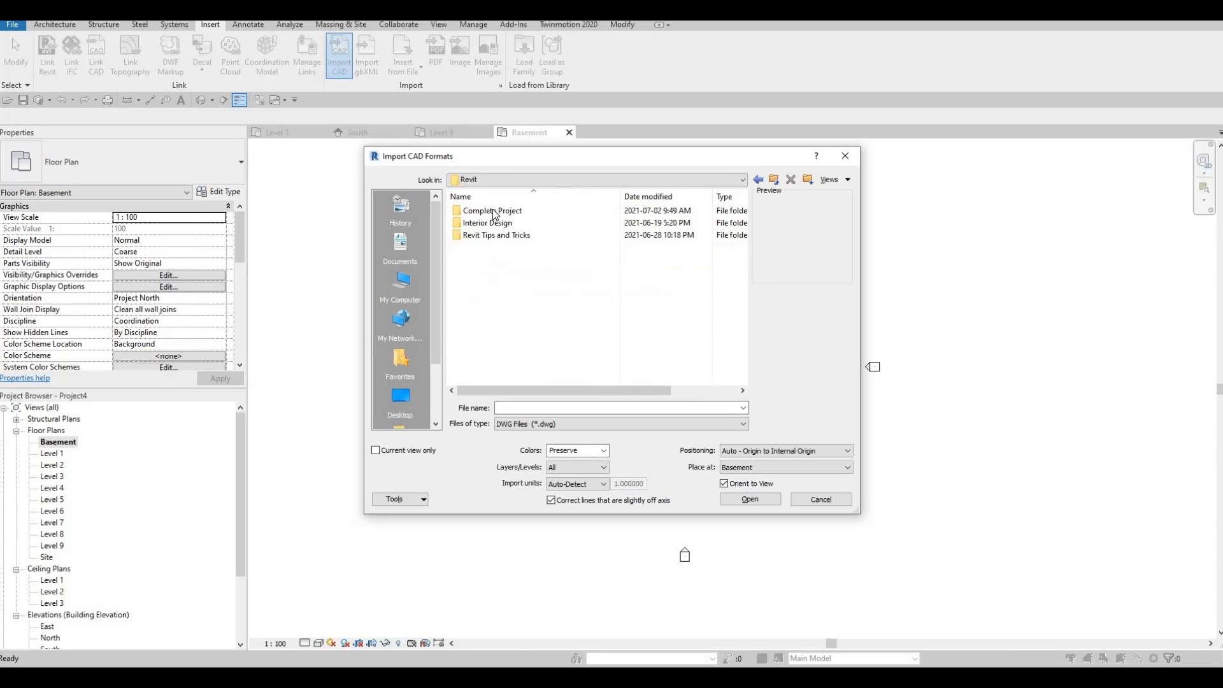
double_click(484, 210)
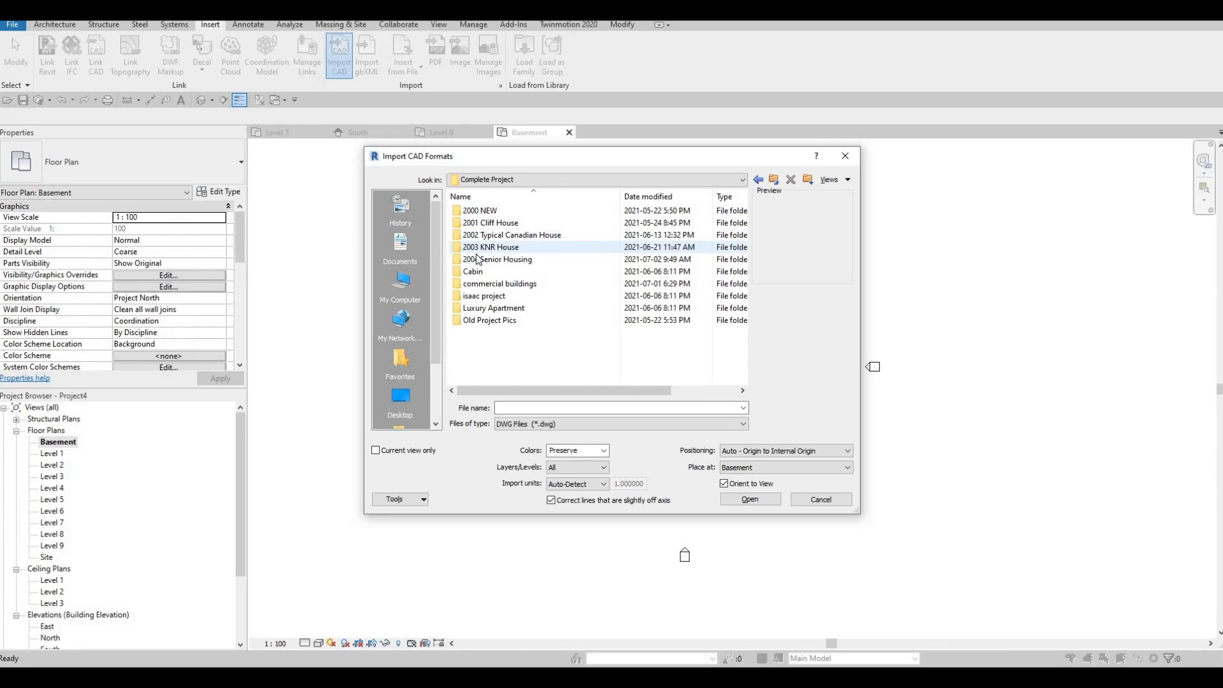
double_click(479, 259)
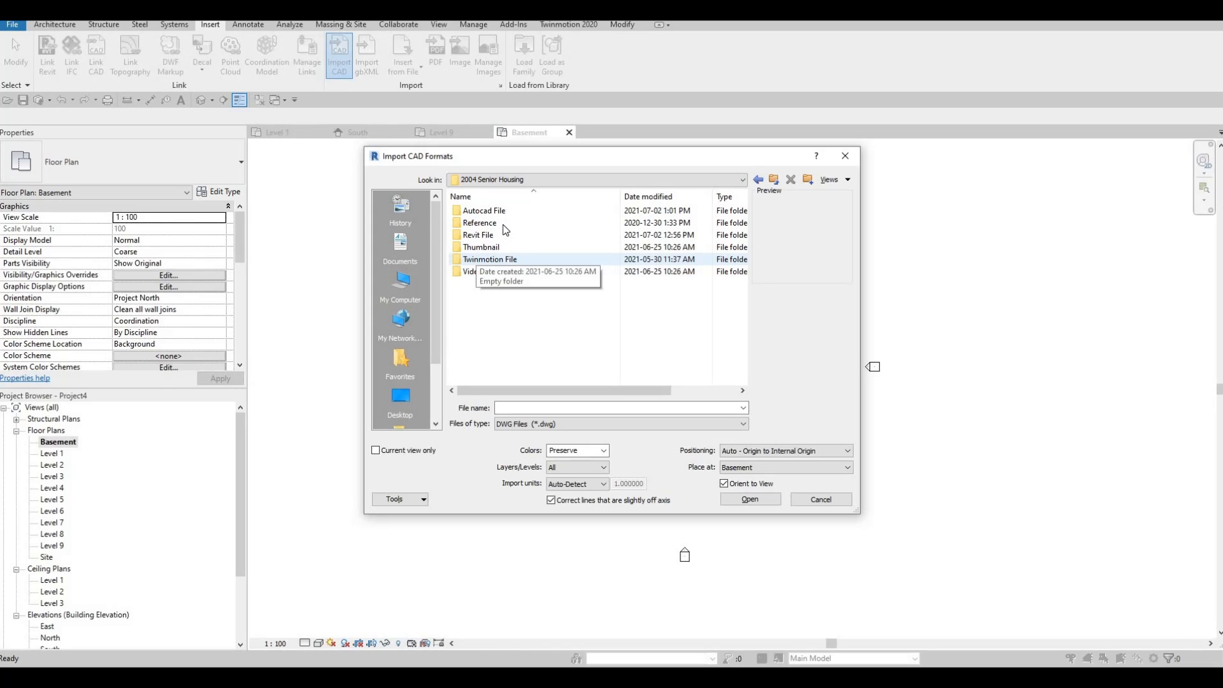
key(F1)
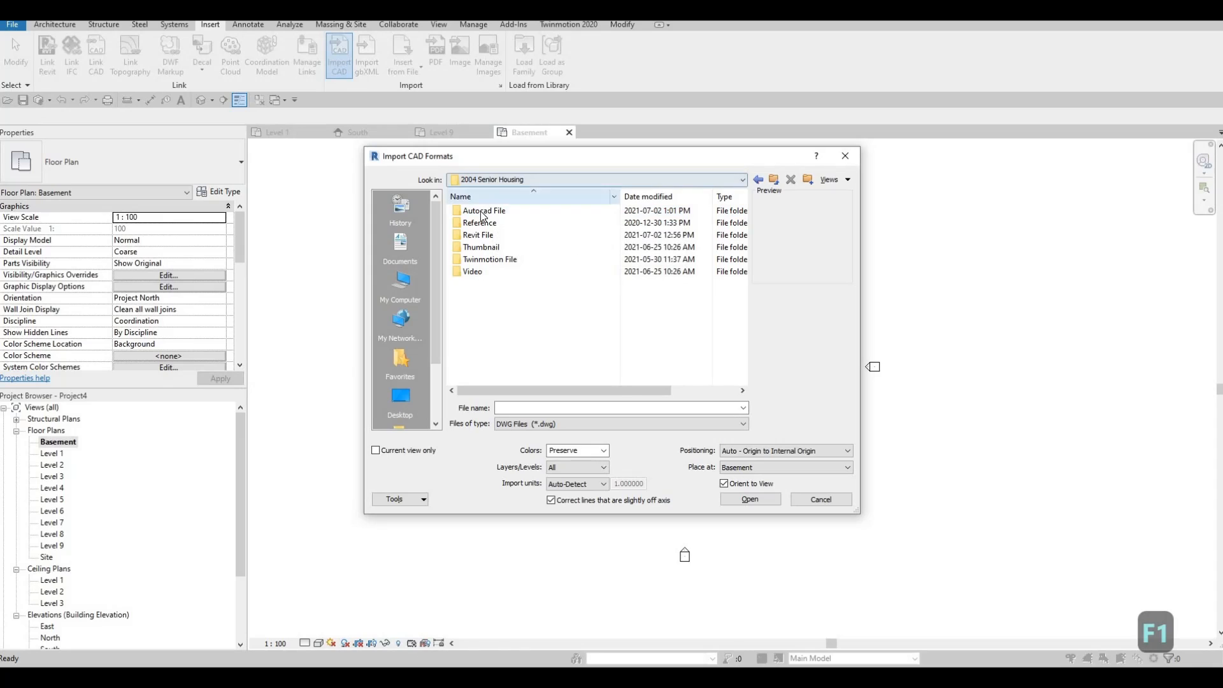
double_click(482, 217)
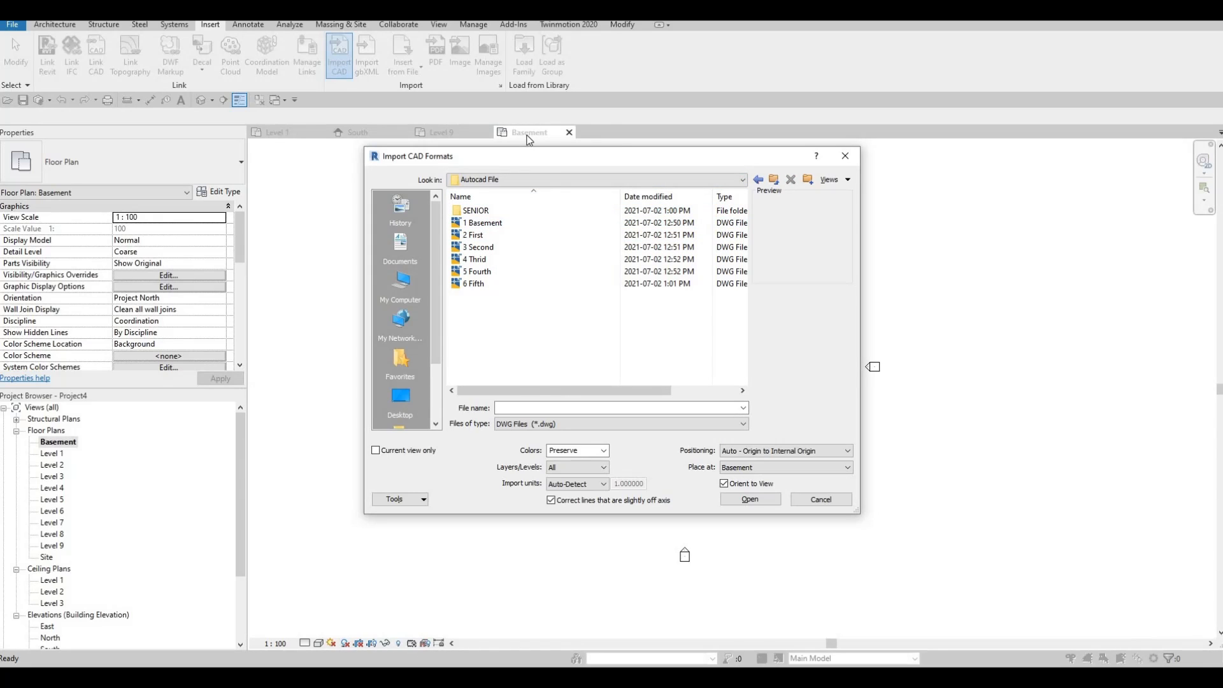
- Choose 1 Basement.dwg for import and set the import units to millimeter
click(484, 224)
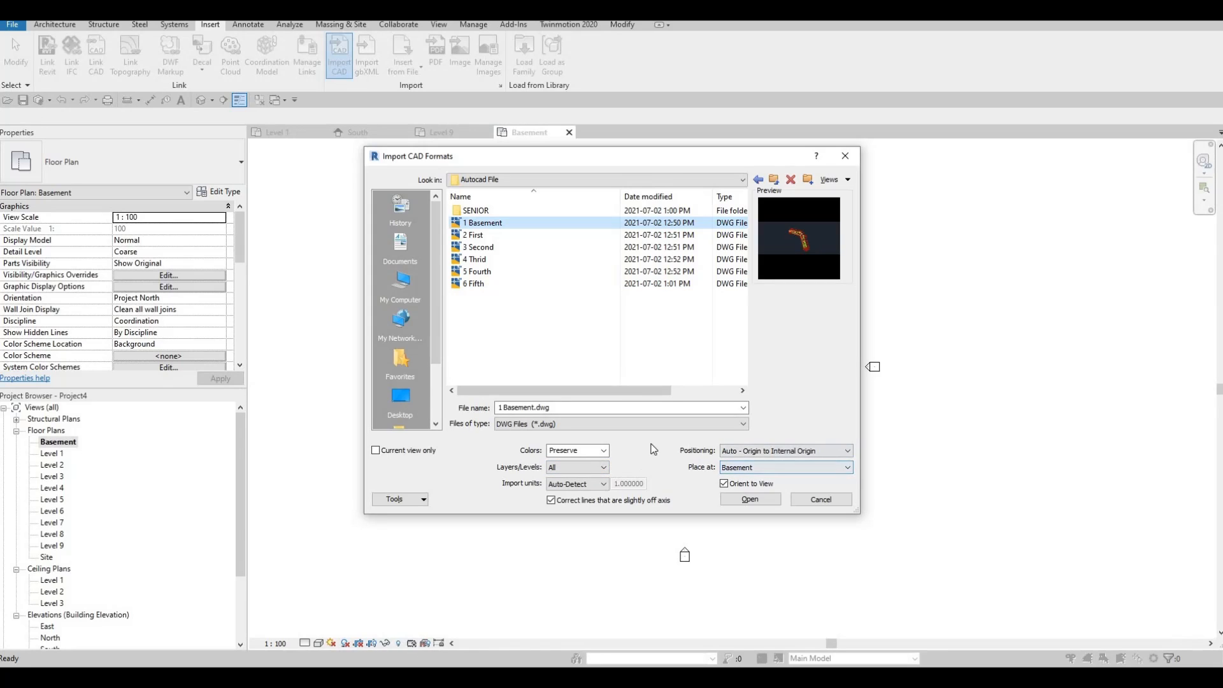
key(F1)
key(F1)
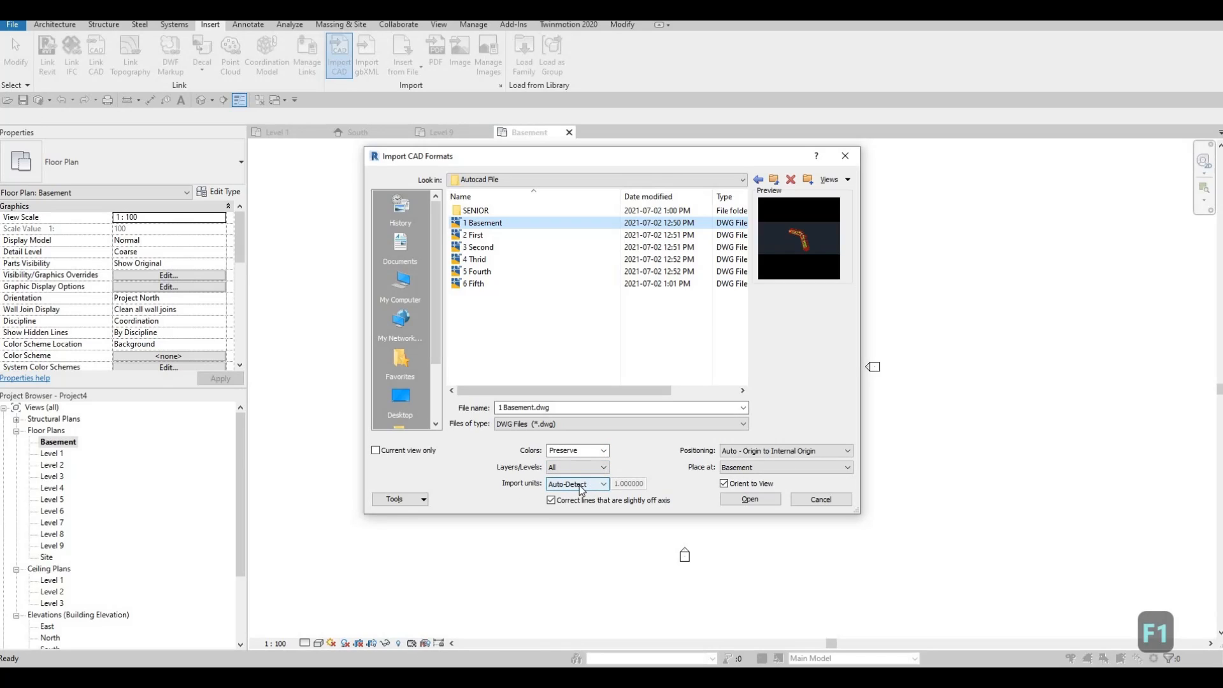
click(602, 484)
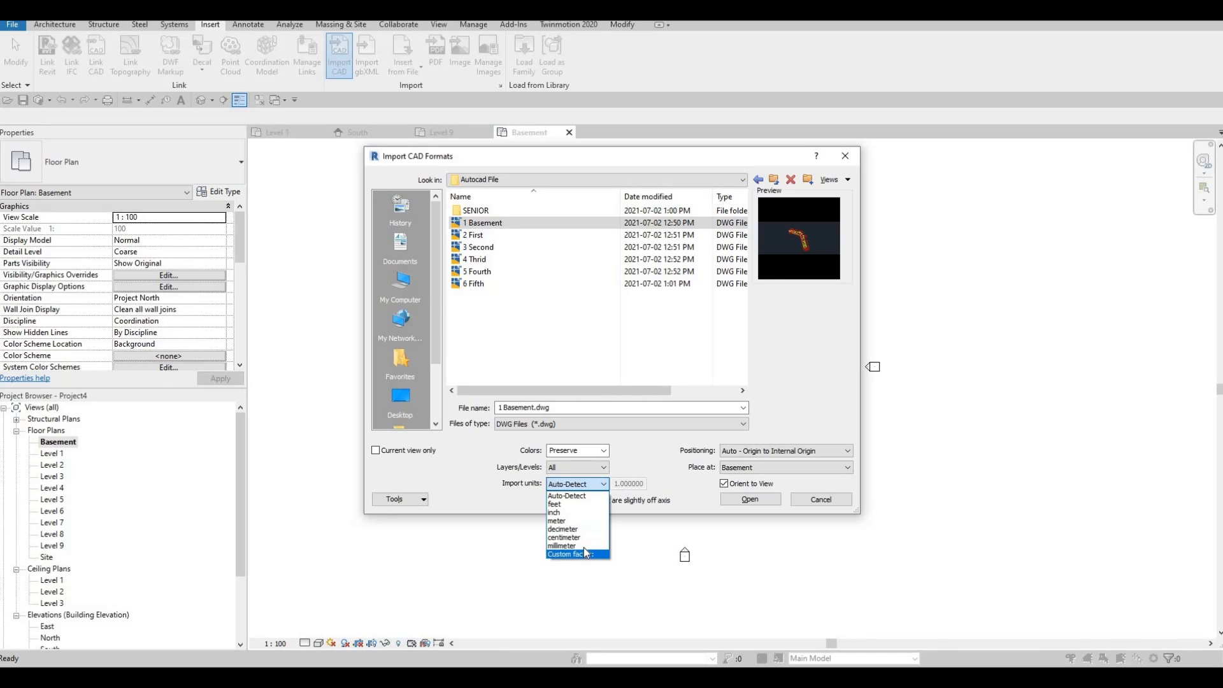
key(Return)
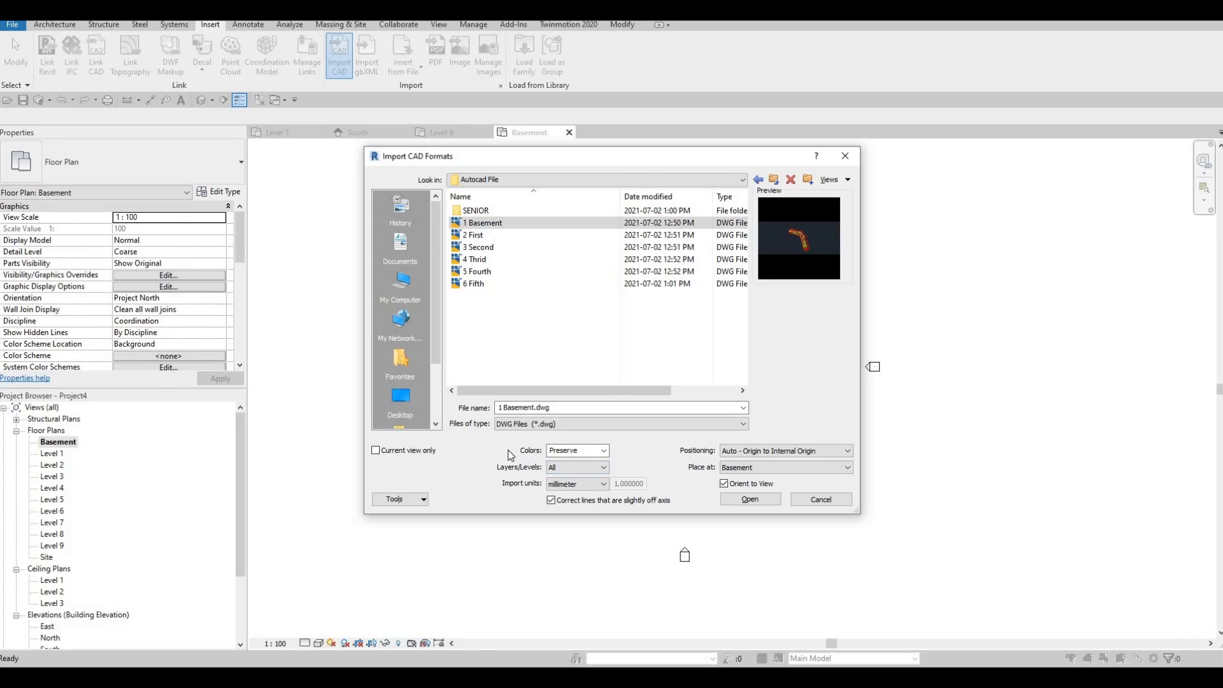
- Import the drawing at the Basement level, keeping Preserve colors and Auto - Origin to Internal Origin positioning
click(605, 453)
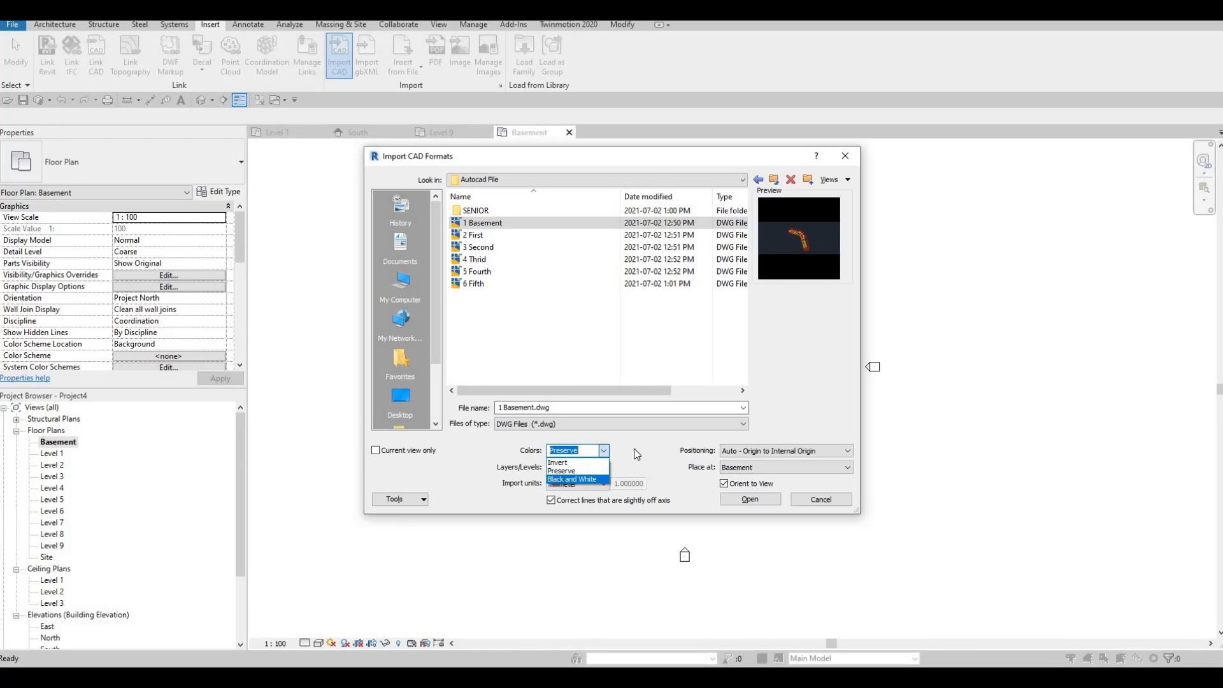
click(588, 455)
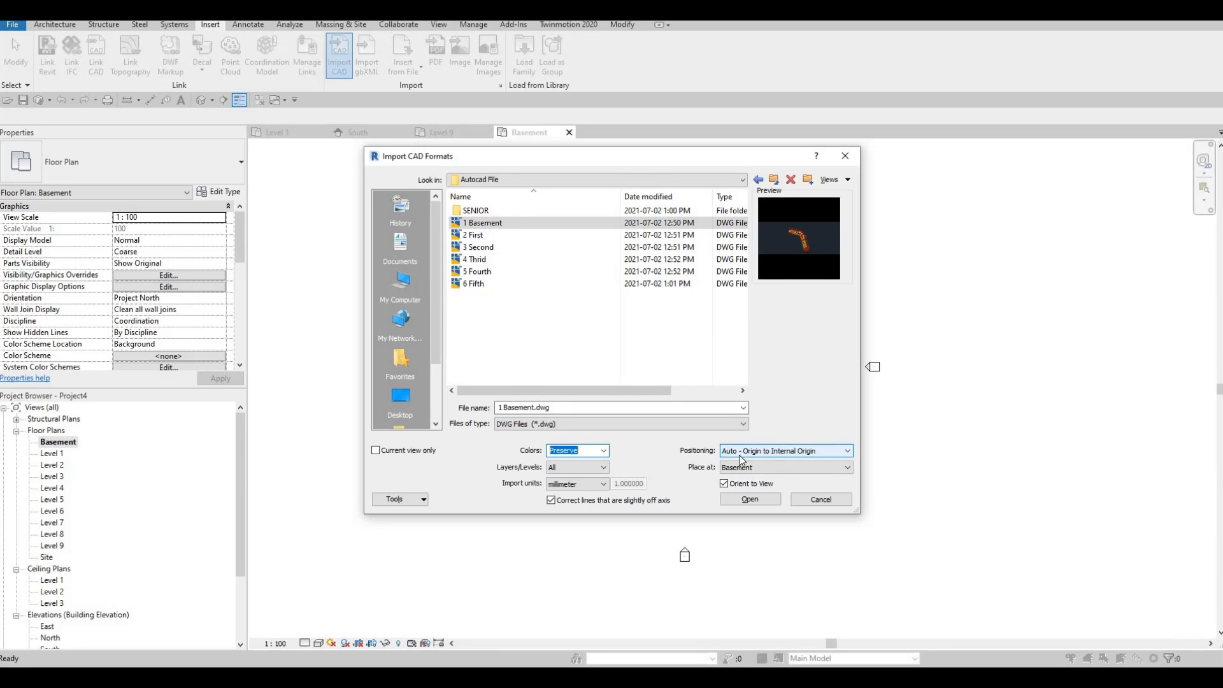
click(779, 454)
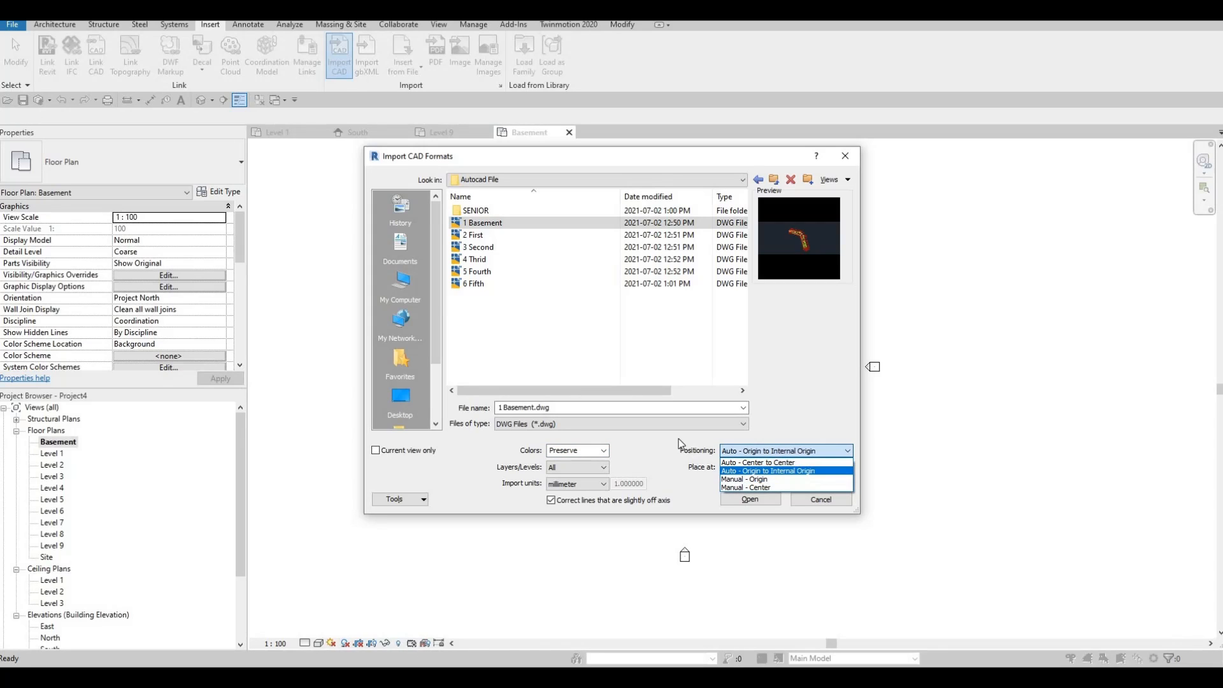
click(779, 452)
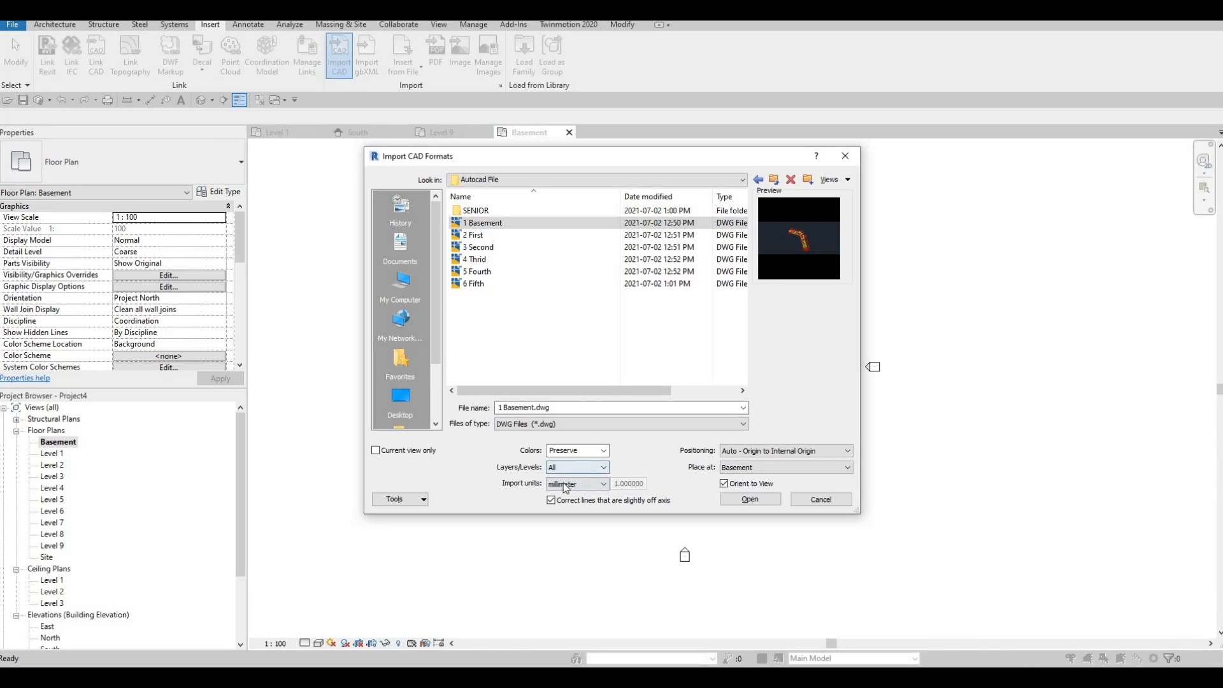
click(750, 500)
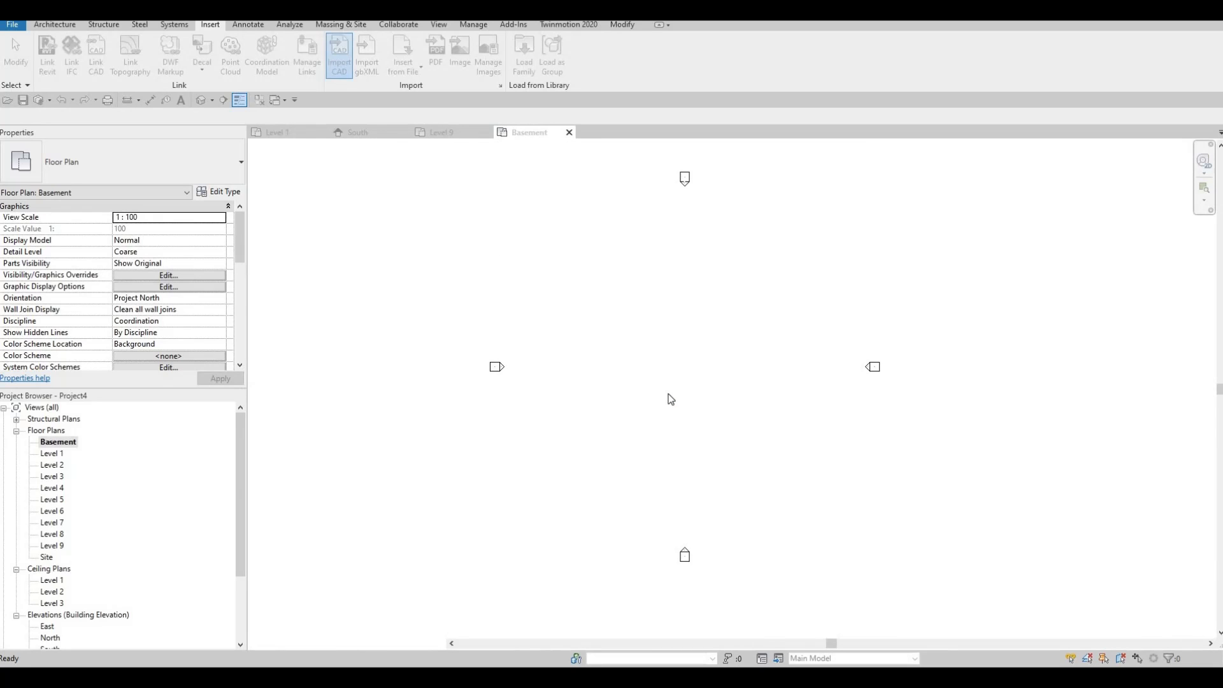
- Examine the full extent of the imported basement drawing and its grid lines in the Basement plan
scroll(724, 377, down, 2)
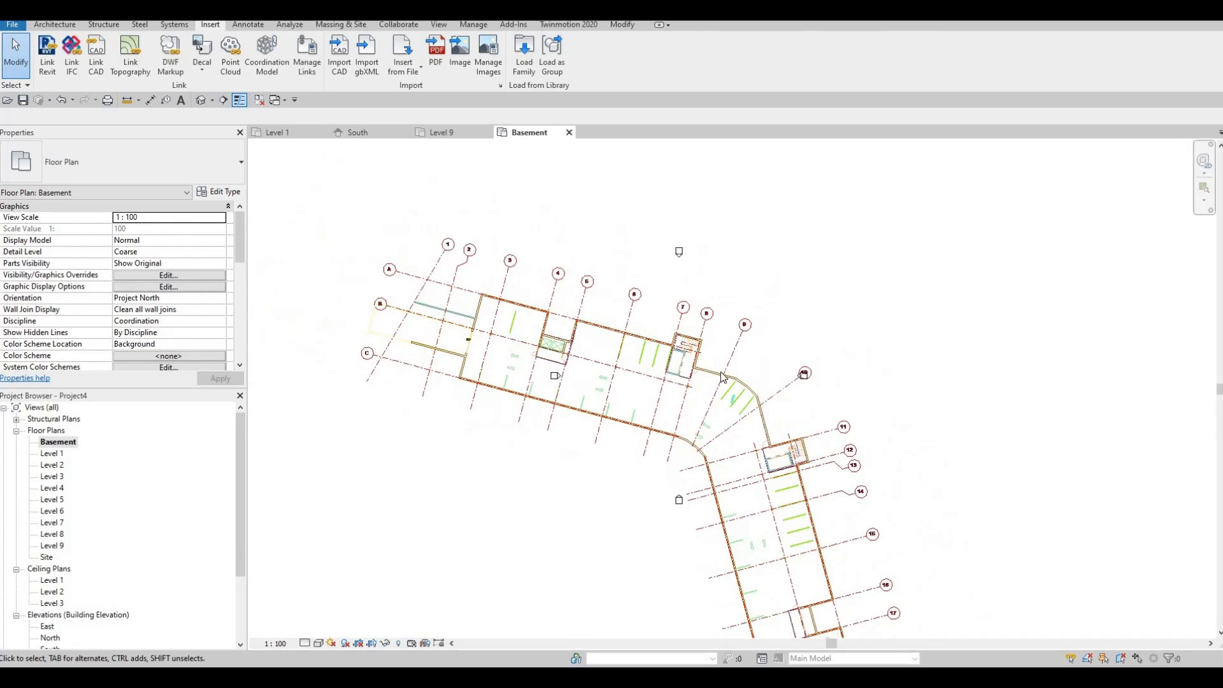
middle_drag(684, 454, 669, 319)
scroll(729, 380, down, 1)
scroll(652, 375, down, 3)
scroll(654, 328, down, 1)
key(Escape)
key(Escape)
scroll(615, 293, up, 2)
scroll(653, 277, down, 1)
middle_drag(540, 386, 508, 334)
click(507, 334)
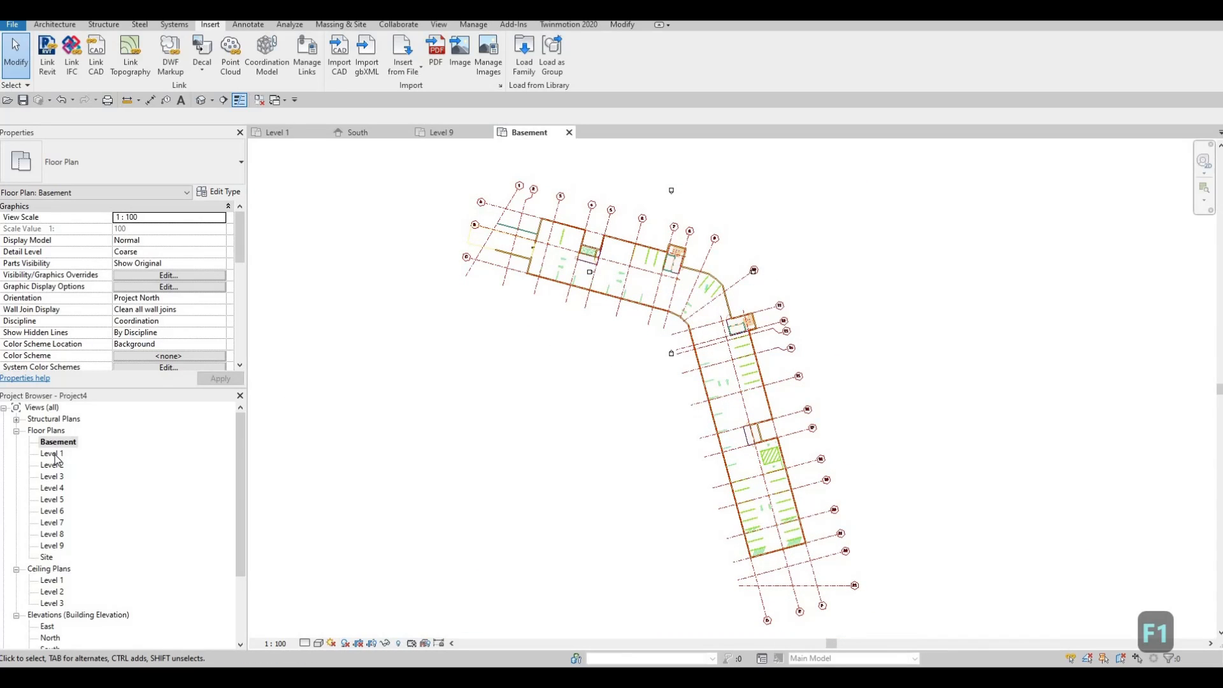
- Open the Level 1 floor plan and import 2 First.dwg in millimeters, placed at Level 1 with Auto - Origin to Internal Origin positioning
double_click(53, 454)
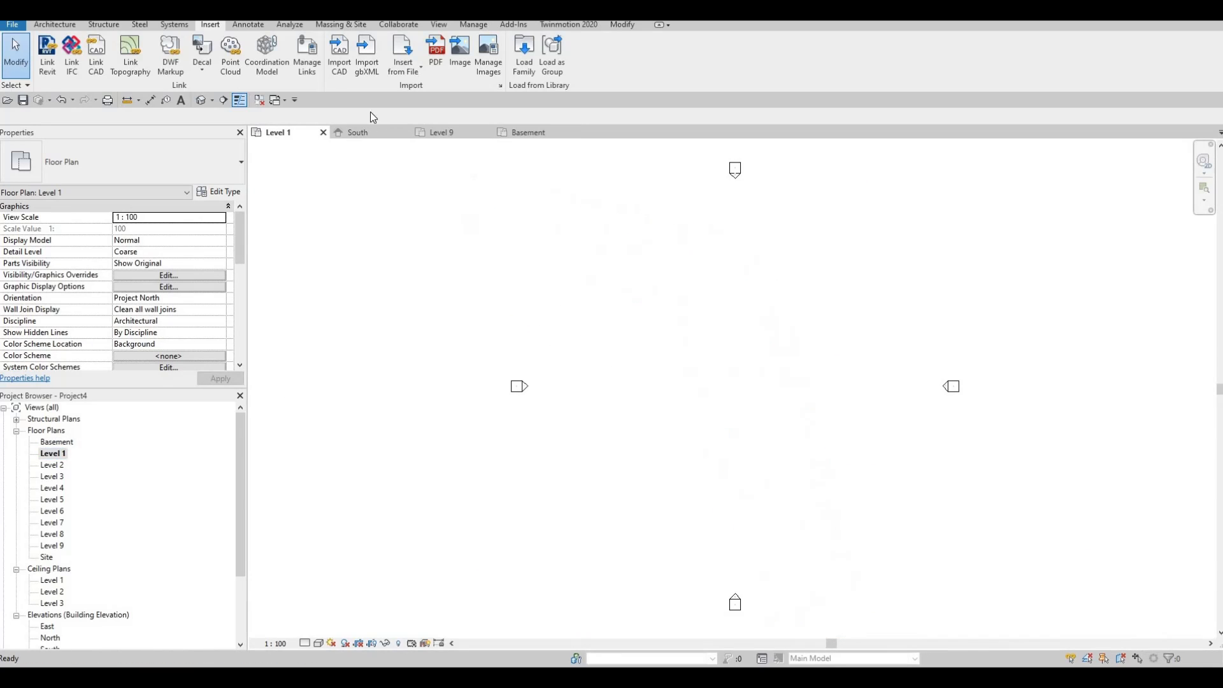
click(345, 67)
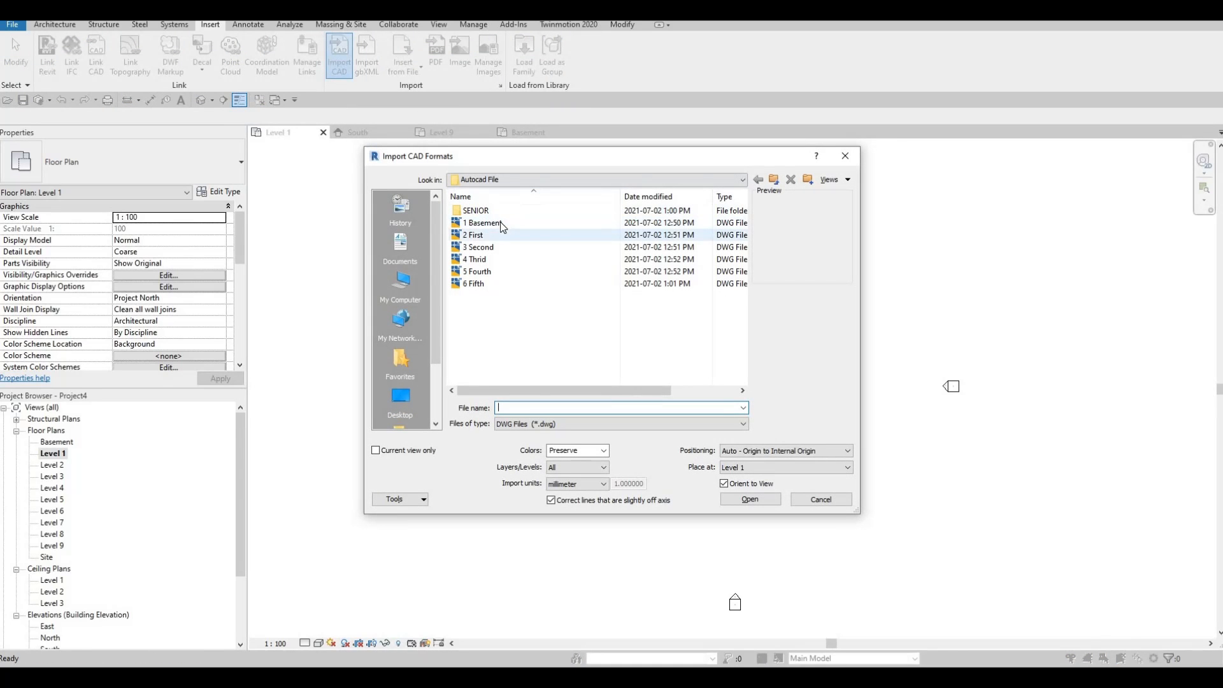
click(476, 235)
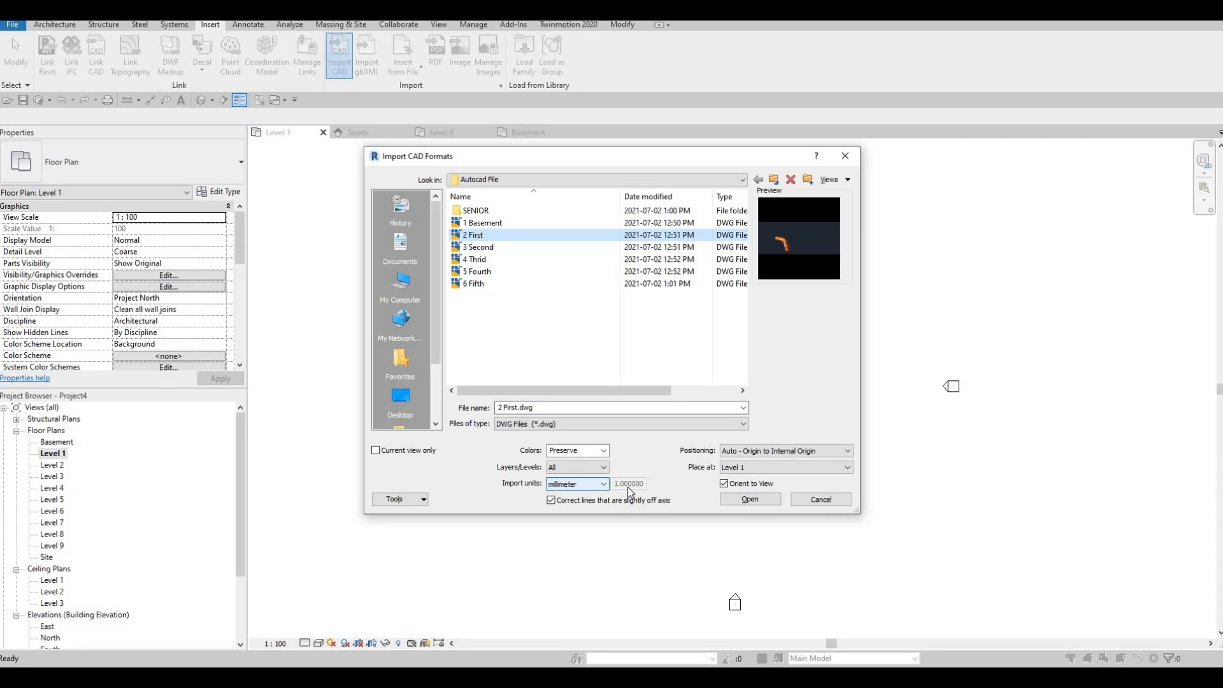
click(755, 503)
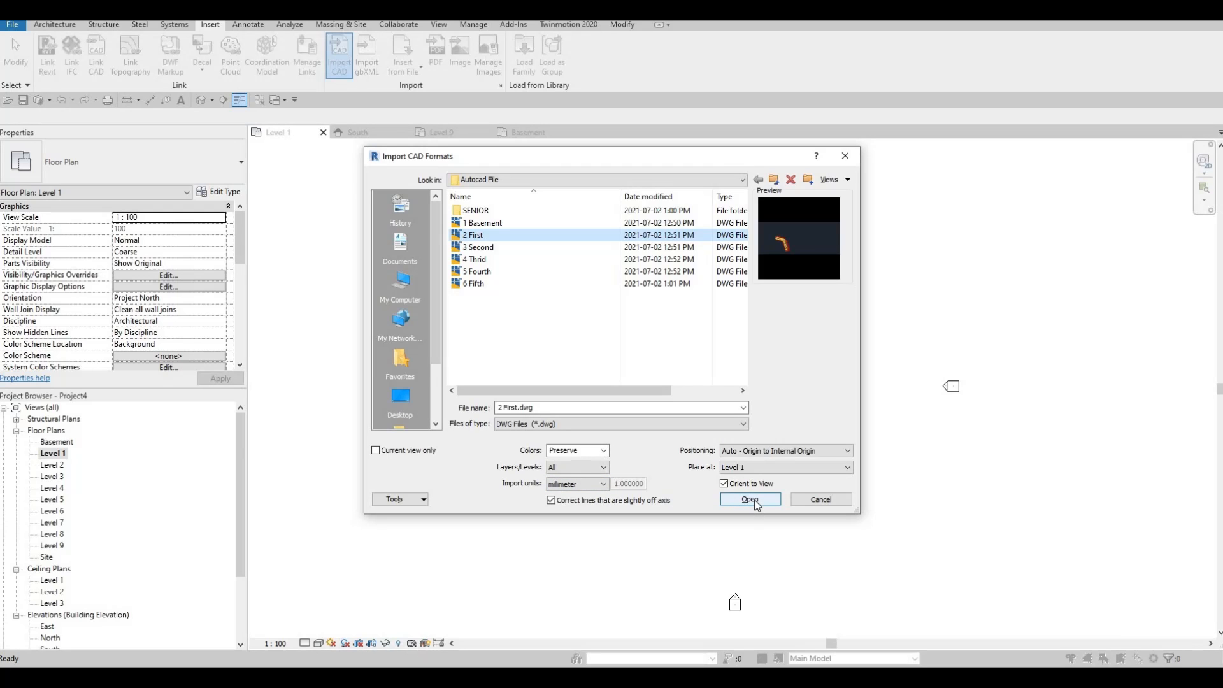
click(755, 502)
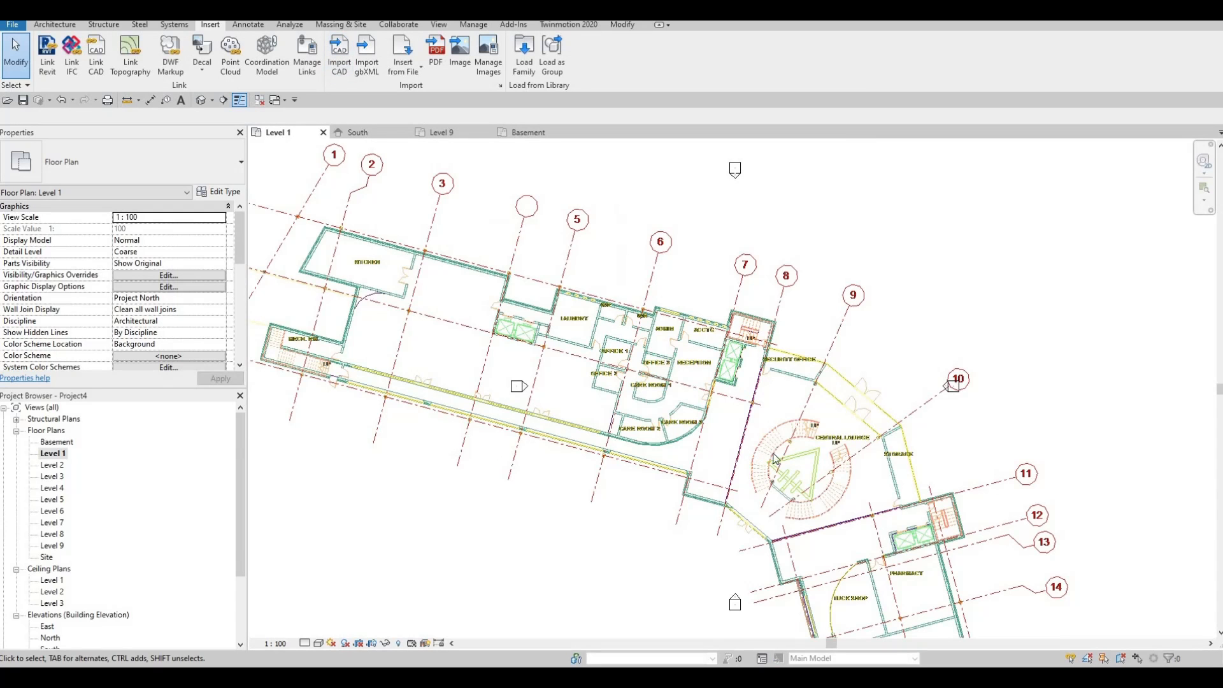
scroll(758, 452, down, 1)
middle_drag(663, 319, 563, 233)
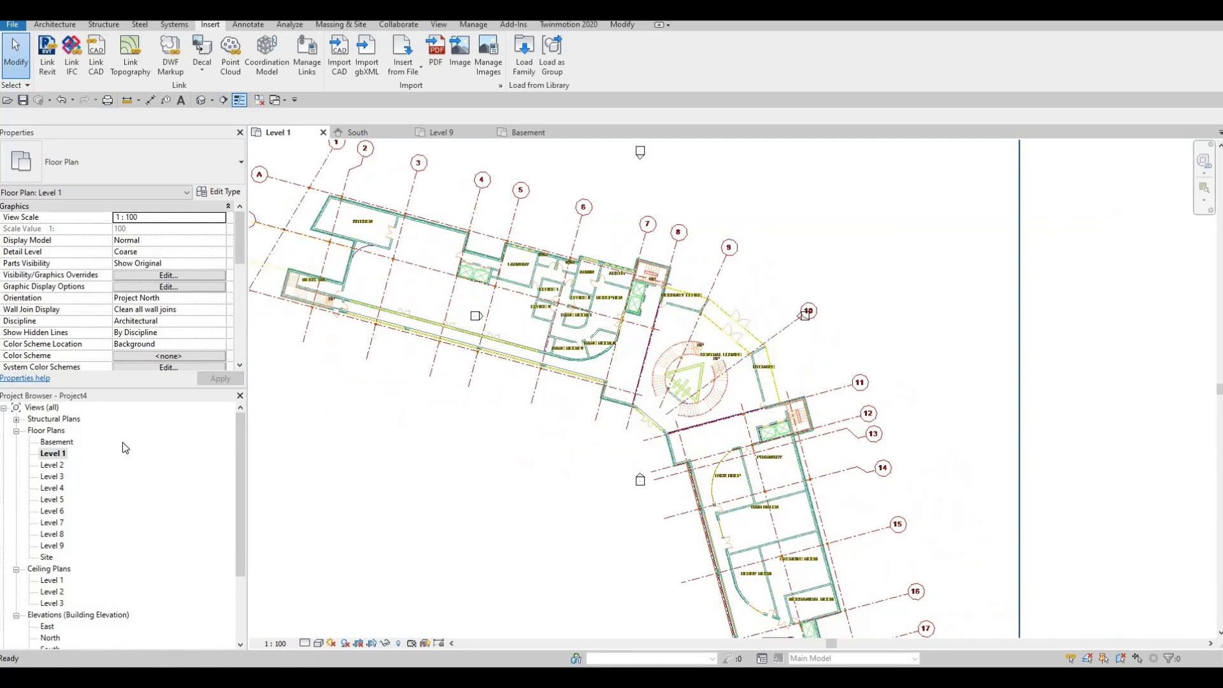
- Open the Level 2 floor plan and set its underlay base level range to None
double_click(54, 466)
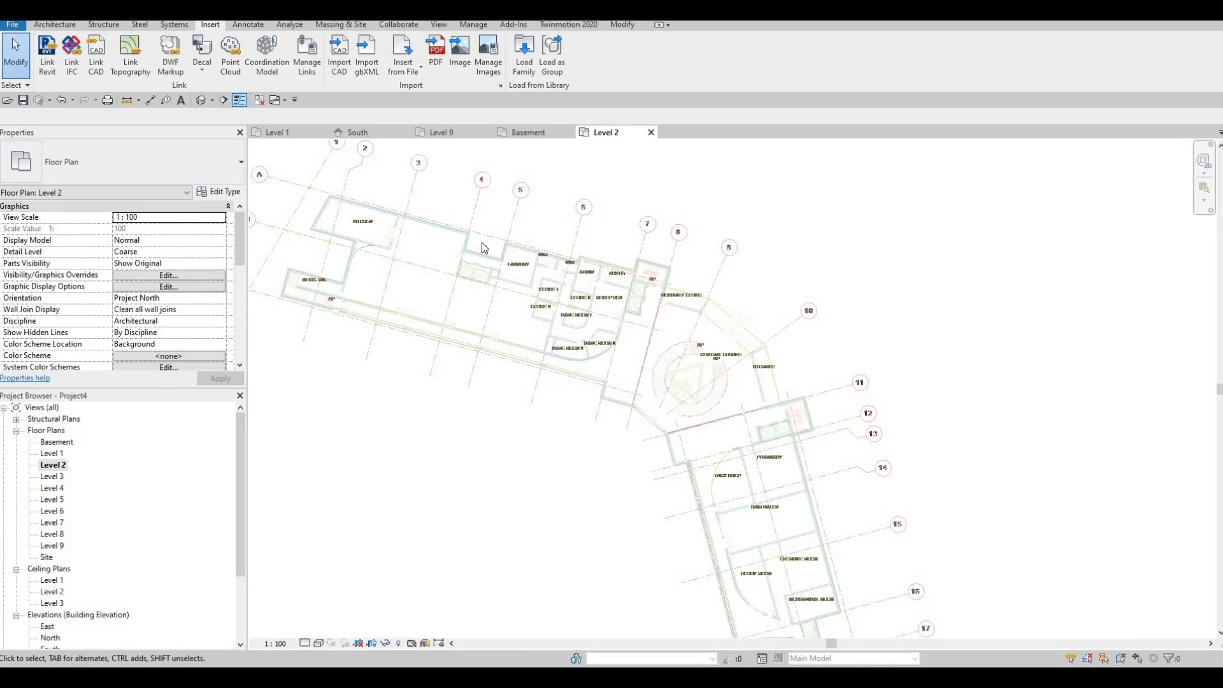
scroll(481, 293, down, 1)
middle_drag(425, 237, 418, 274)
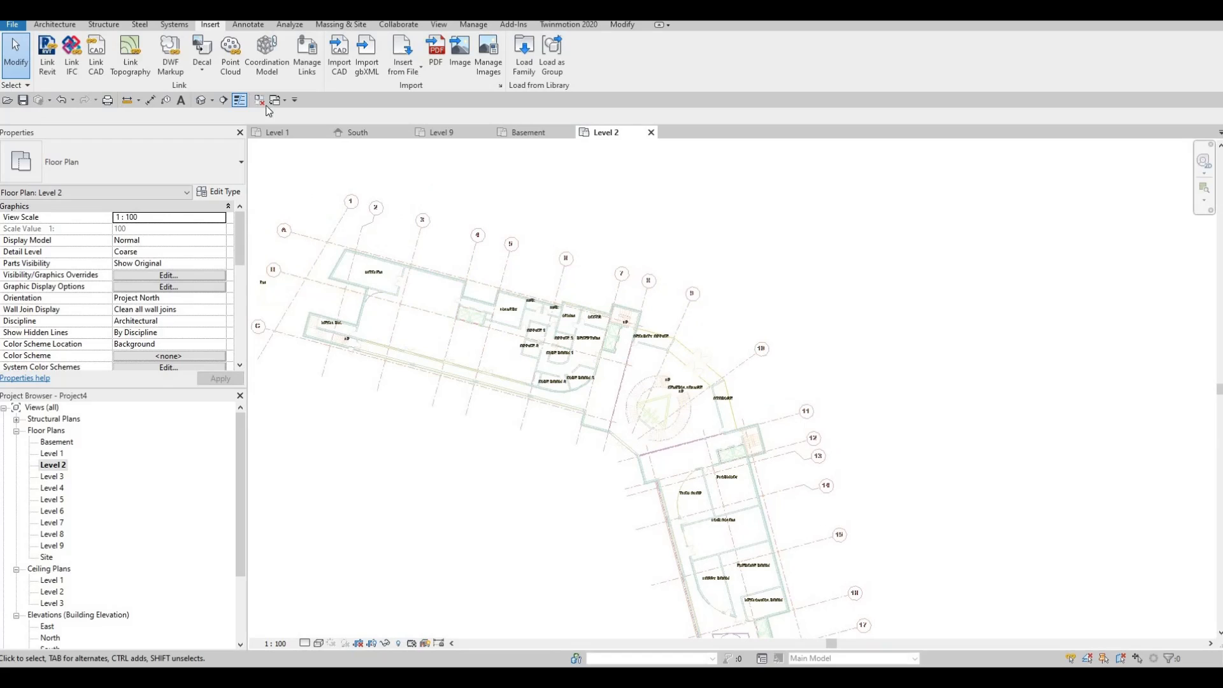
click(339, 66)
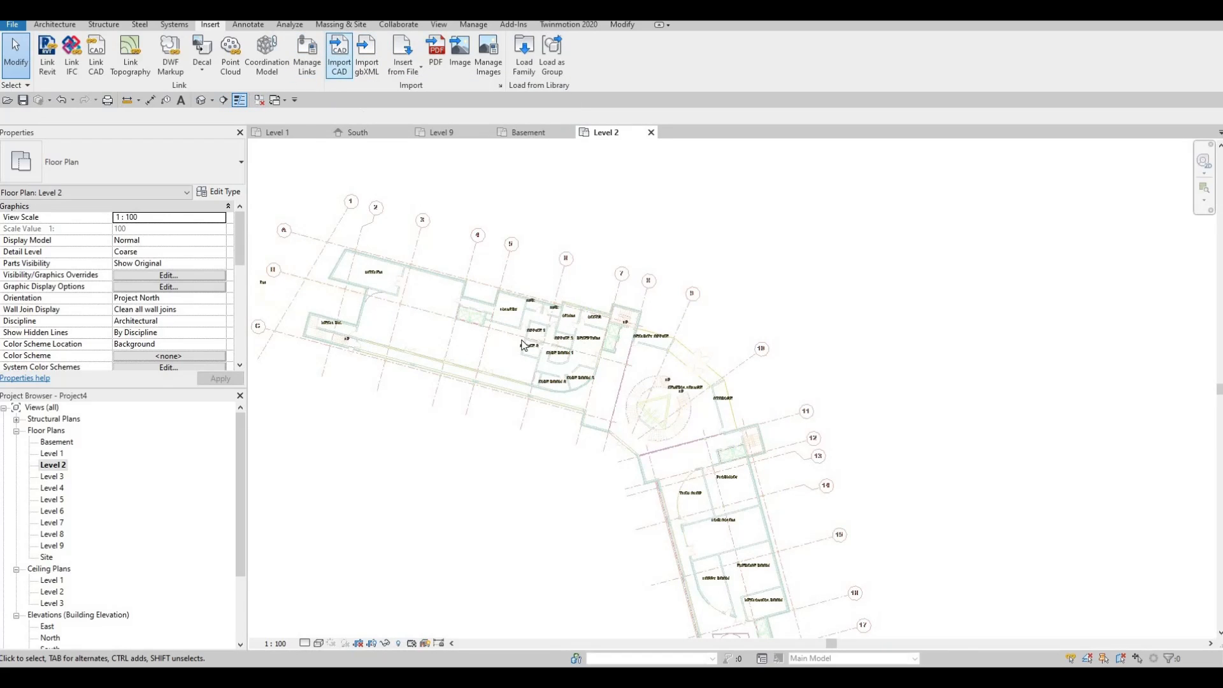
scroll(603, 301, down, 2)
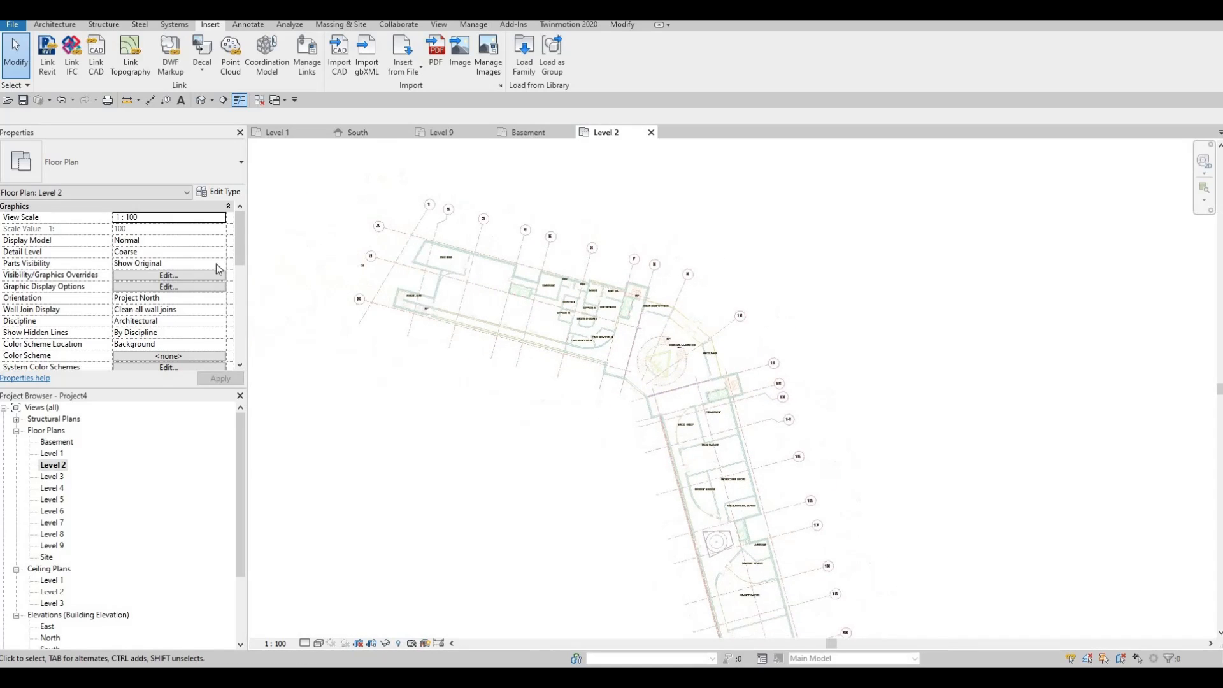
drag(239, 249, 238, 272)
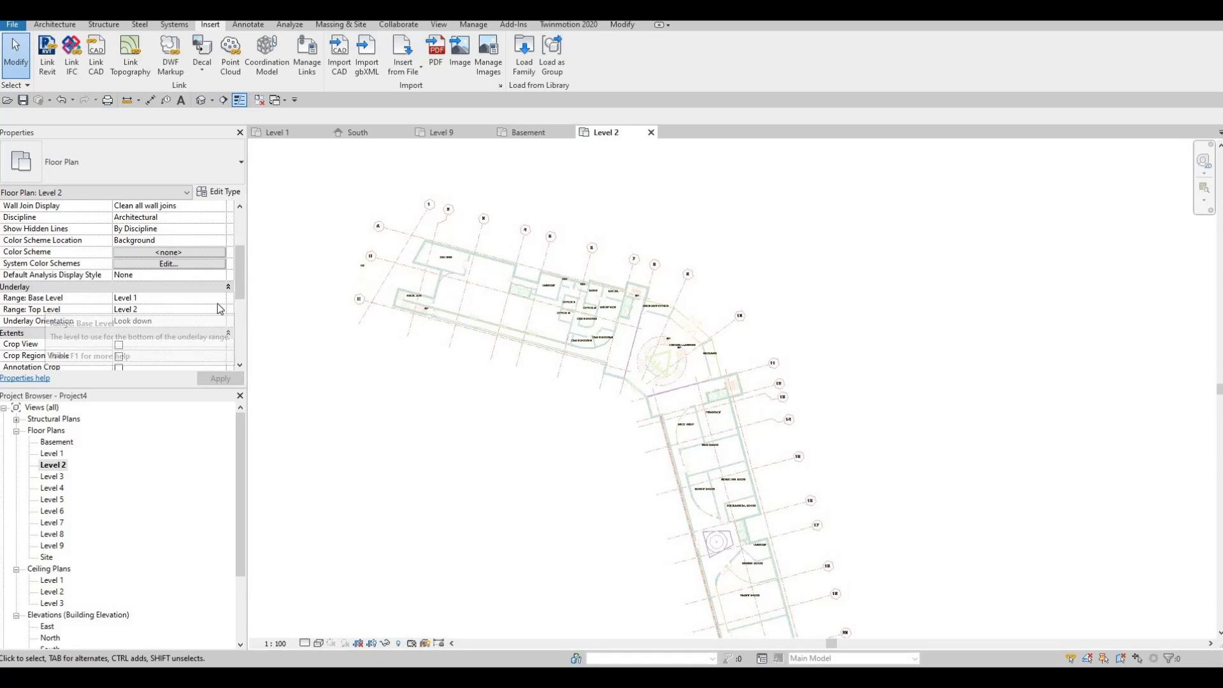
click(167, 299)
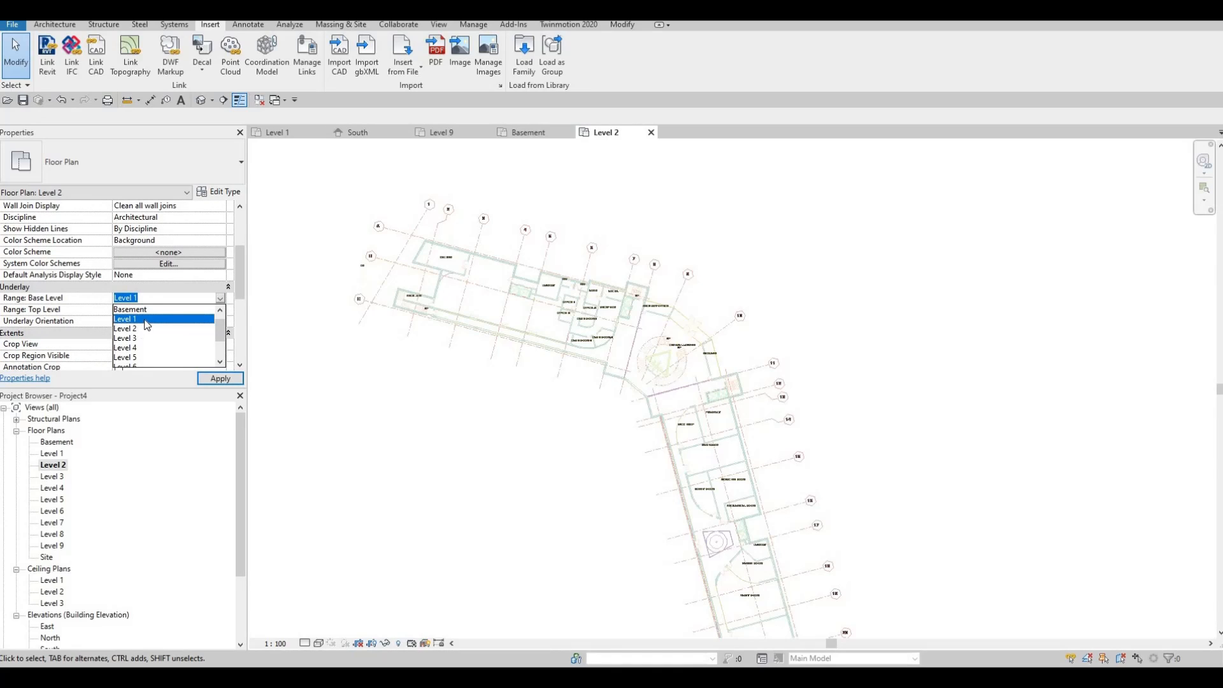
scroll(135, 314, up, 1)
click(130, 310)
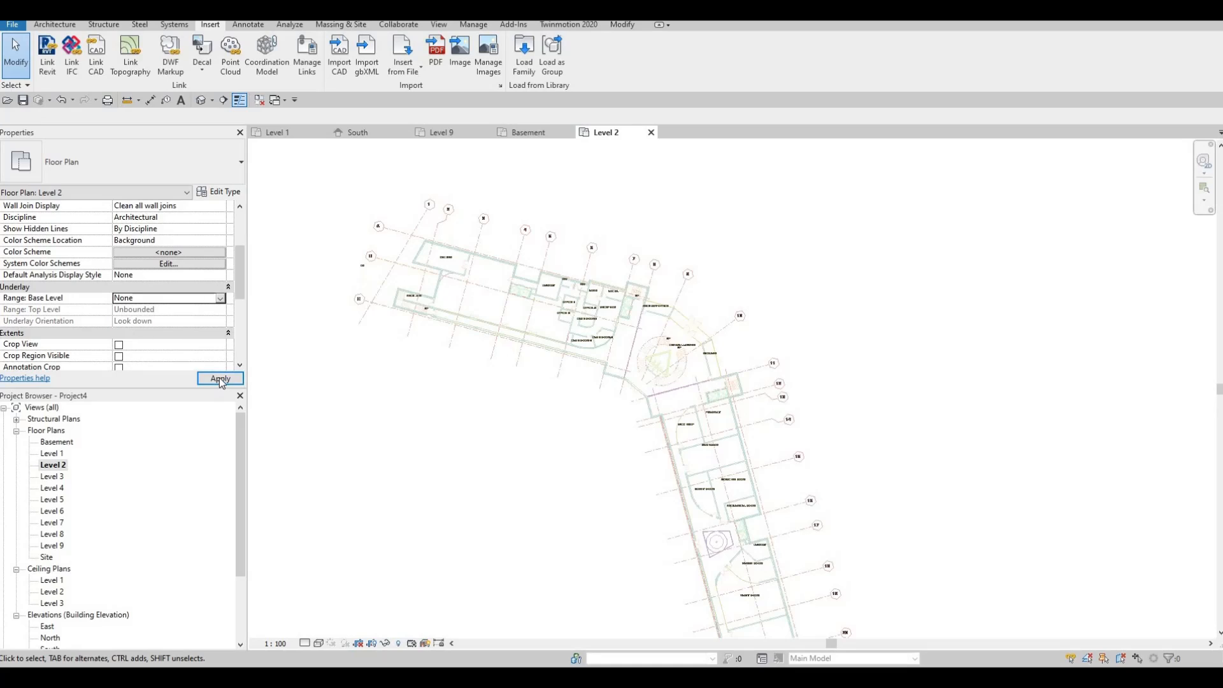
click(220, 379)
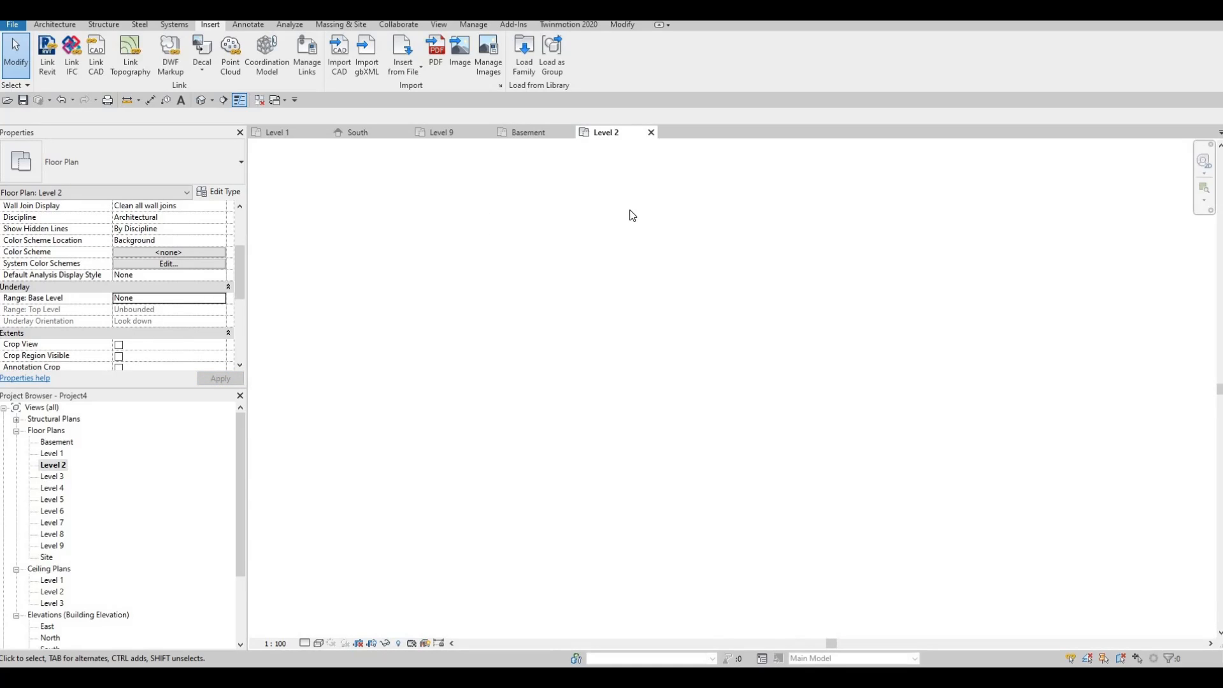
- Compare the Level 1 plan's underlay settings, and import 3 Second.dwg in millimeters at Level 2 with Auto - Origin to Internal Origin positioning
double_click(54, 455)
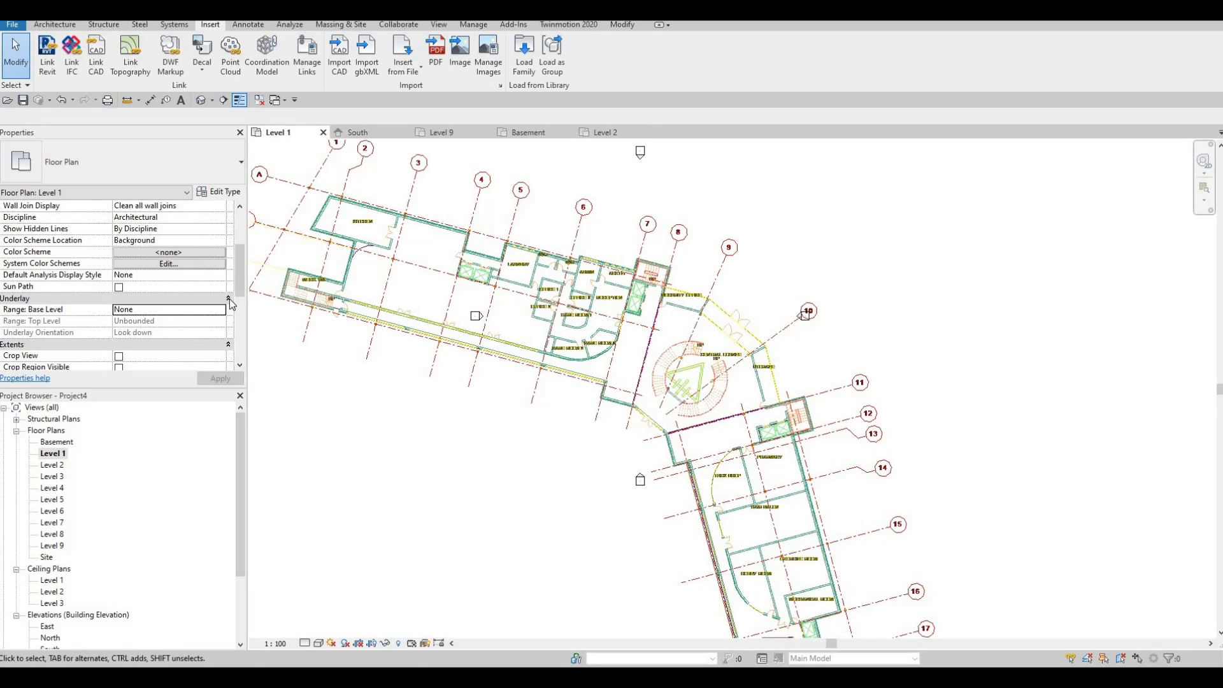
scroll(191, 331, up, 3)
scroll(153, 337, down, 3)
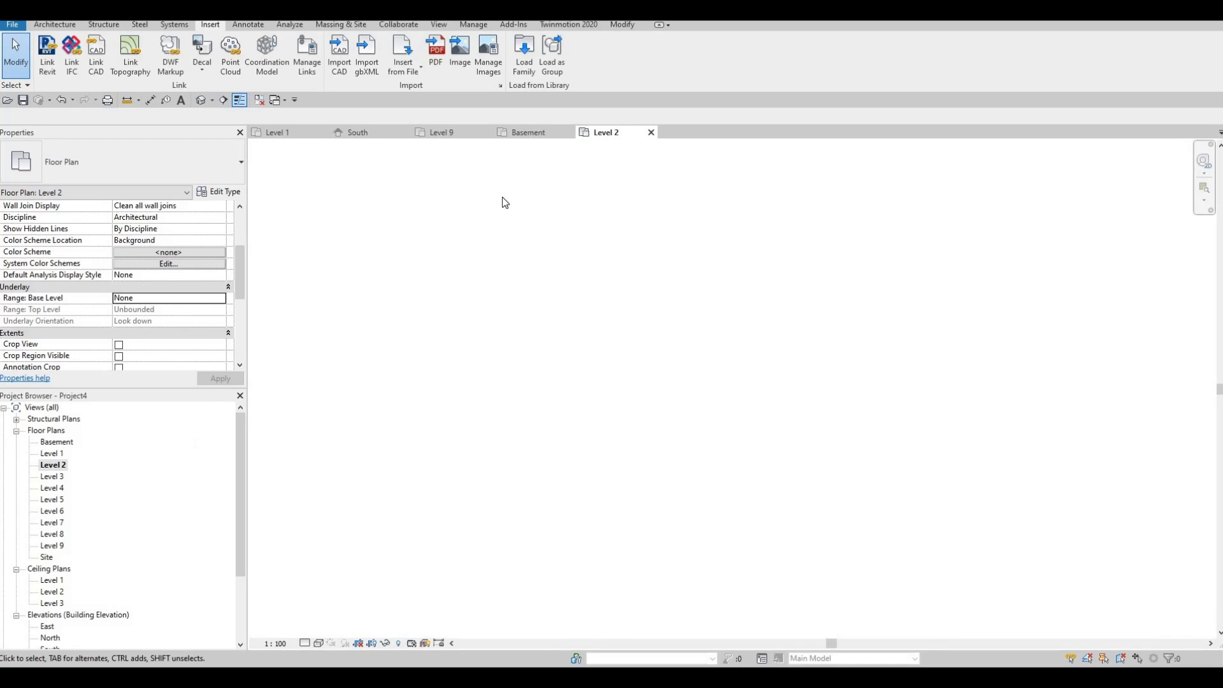
click(337, 70)
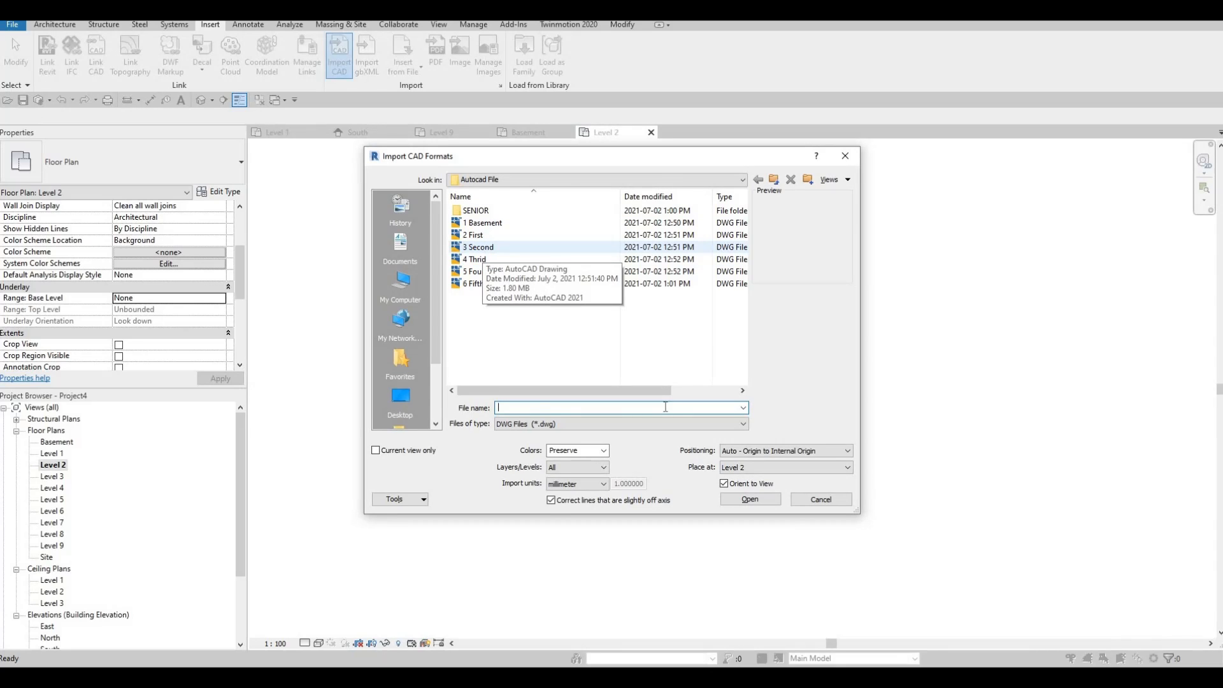
click(744, 502)
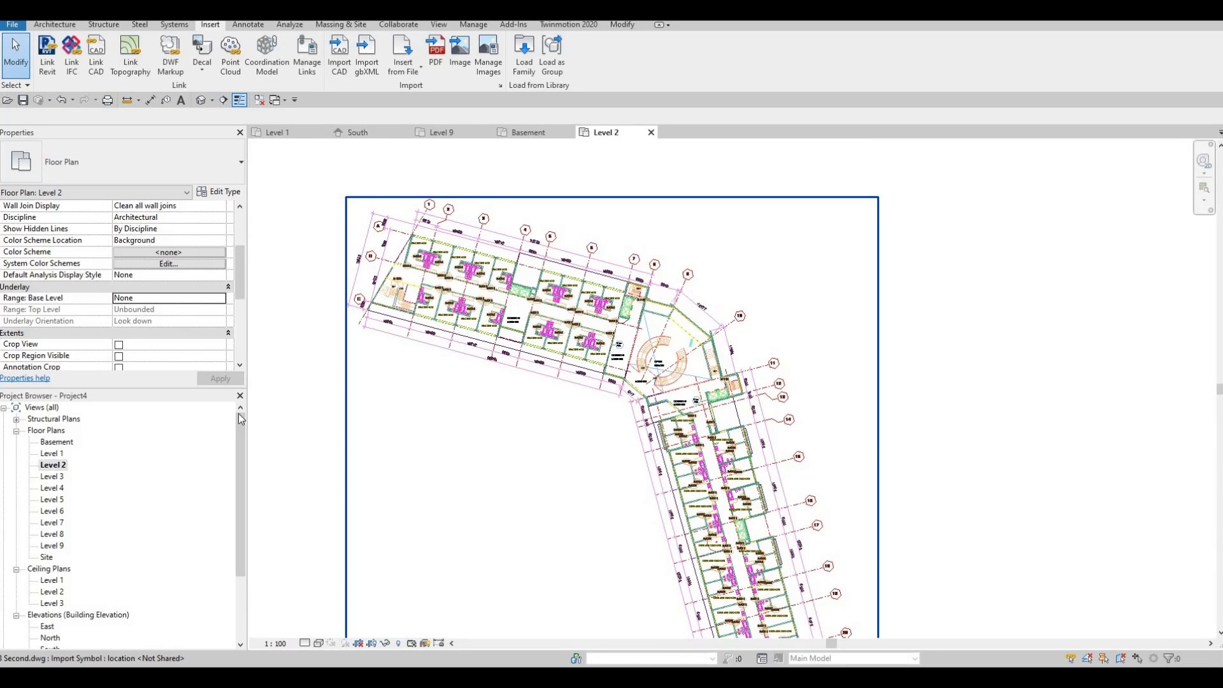
- Open the Level 3 floor plan and import 4 Thrid.dwg in millimeters, placed at Level 3 with Auto - Origin to Internal Origin positioning
double_click(52, 478)
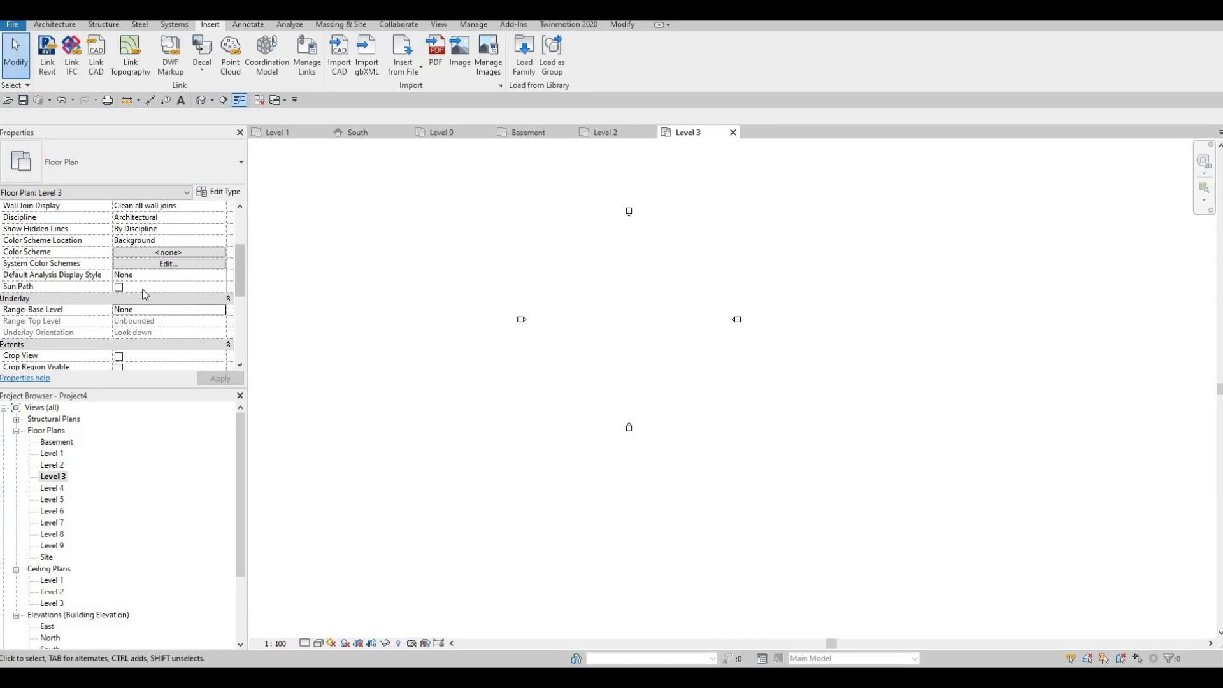
scroll(132, 293, down, 1)
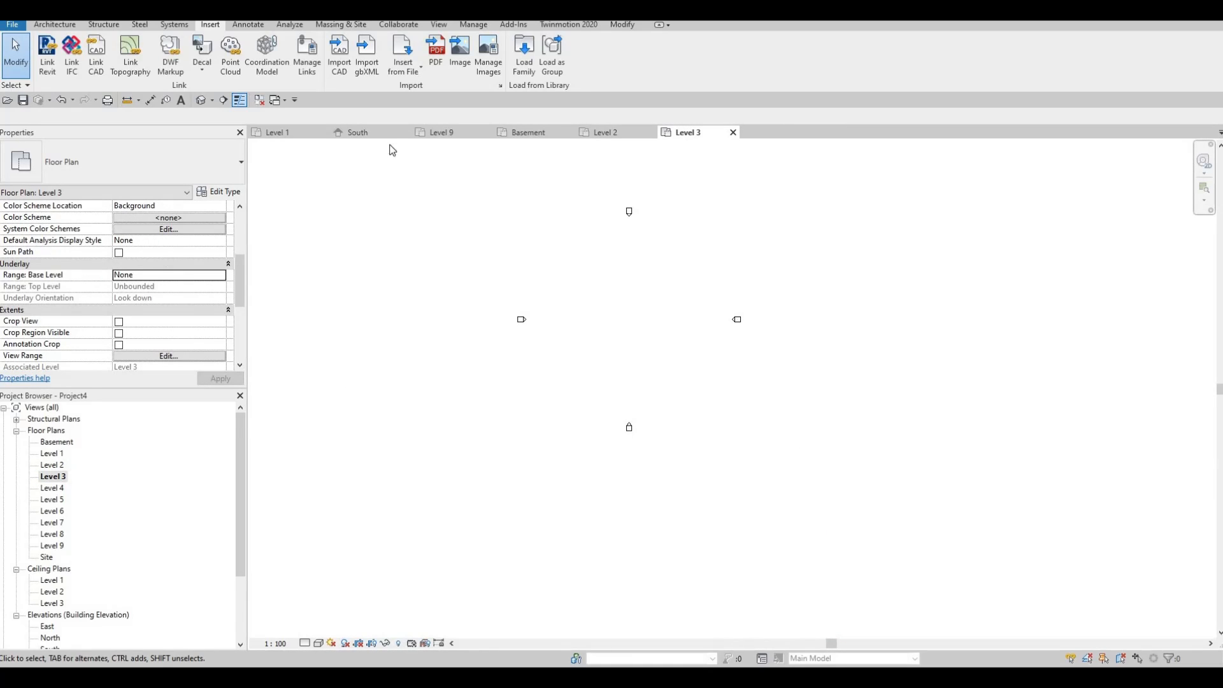
click(345, 71)
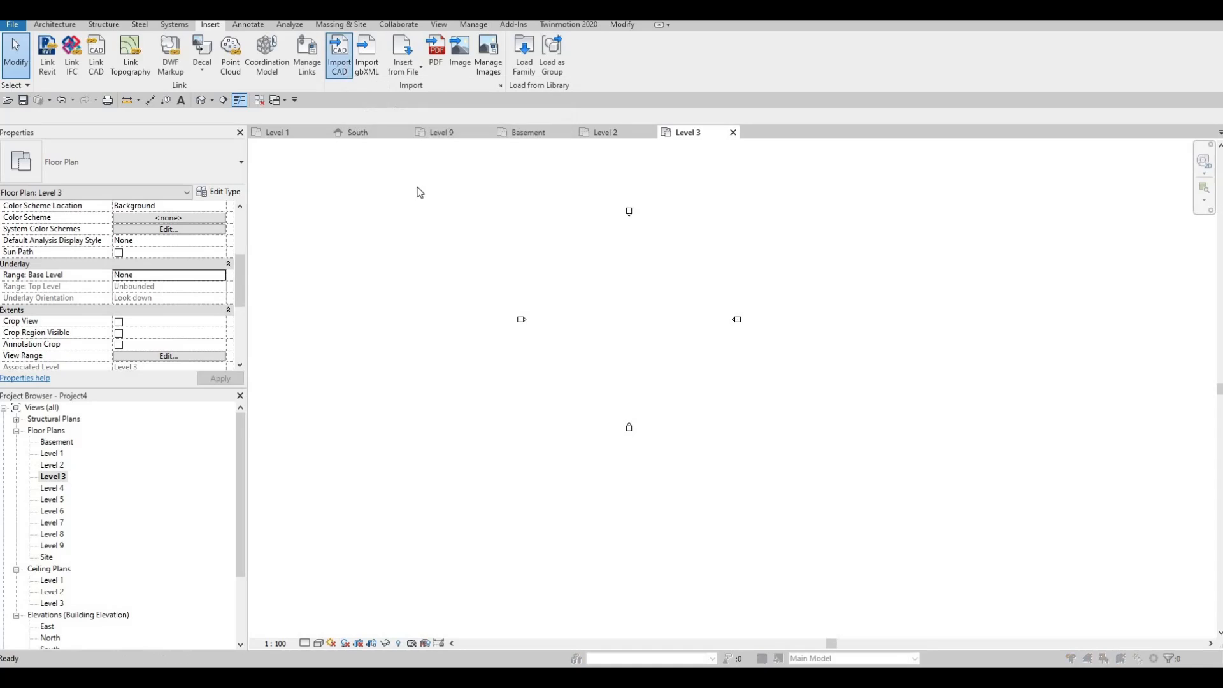
click(488, 260)
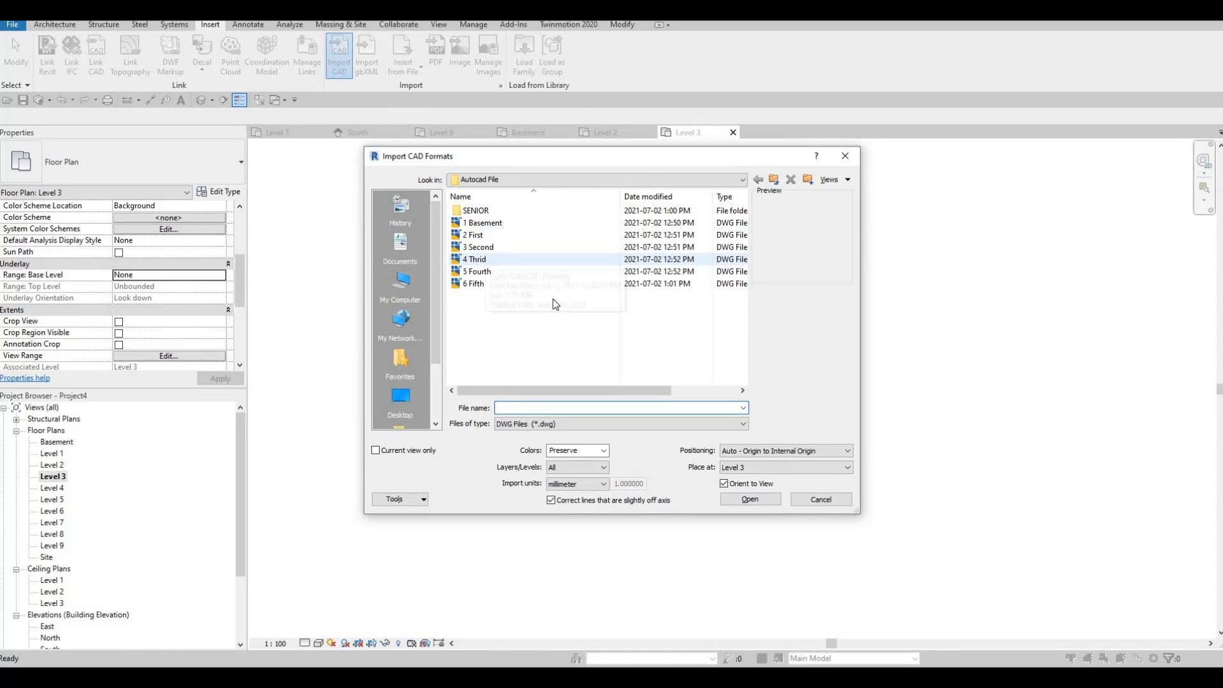
click(750, 499)
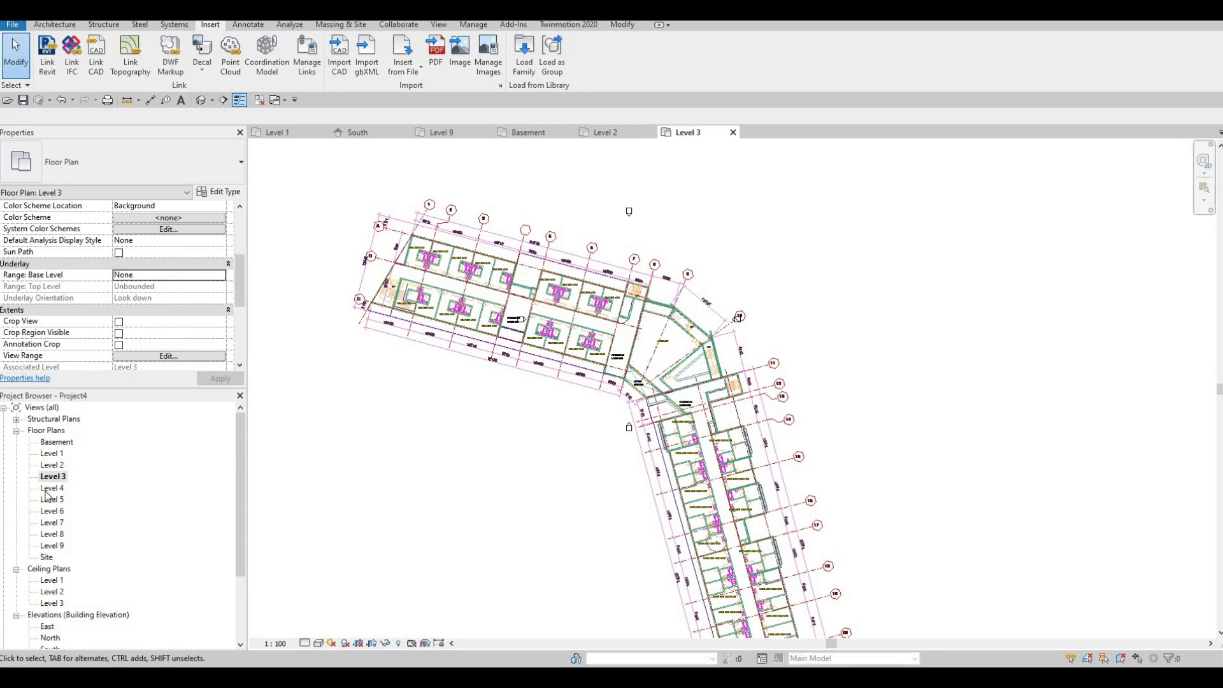
- Open the Level 4 floor plan and import 5 Fourth.dwg in millimeters, placed at Level 4 with Auto - Origin to Internal Origin positioning
double_click(48, 488)
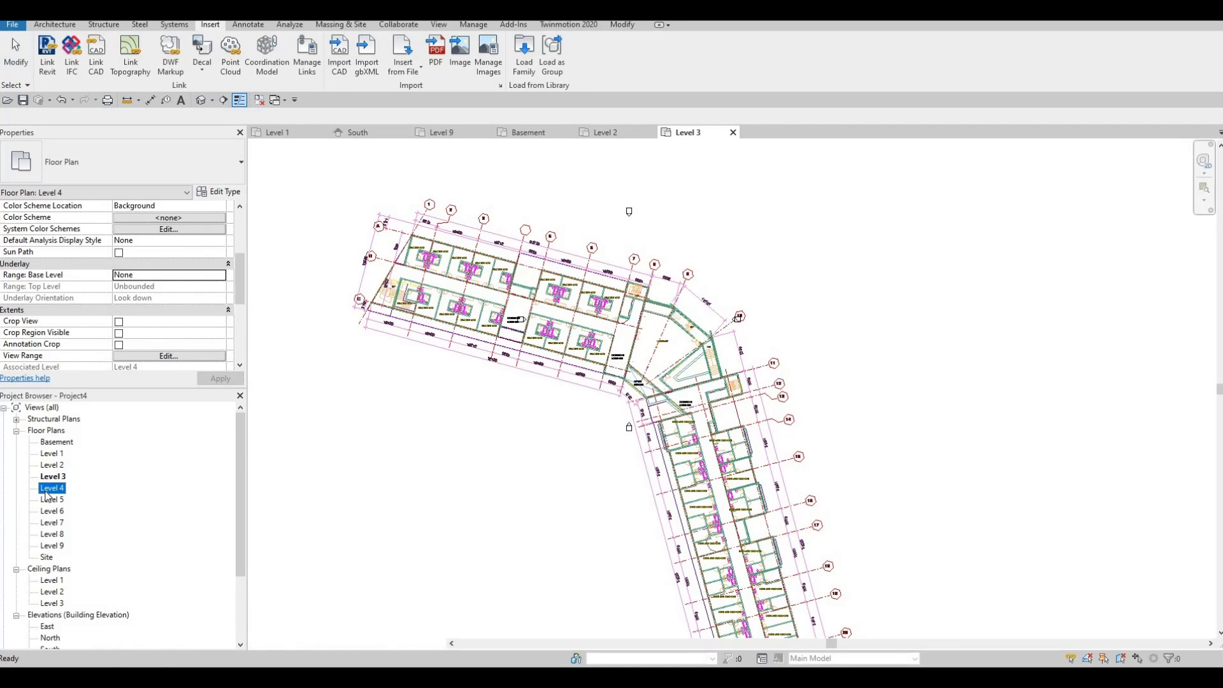
click(339, 56)
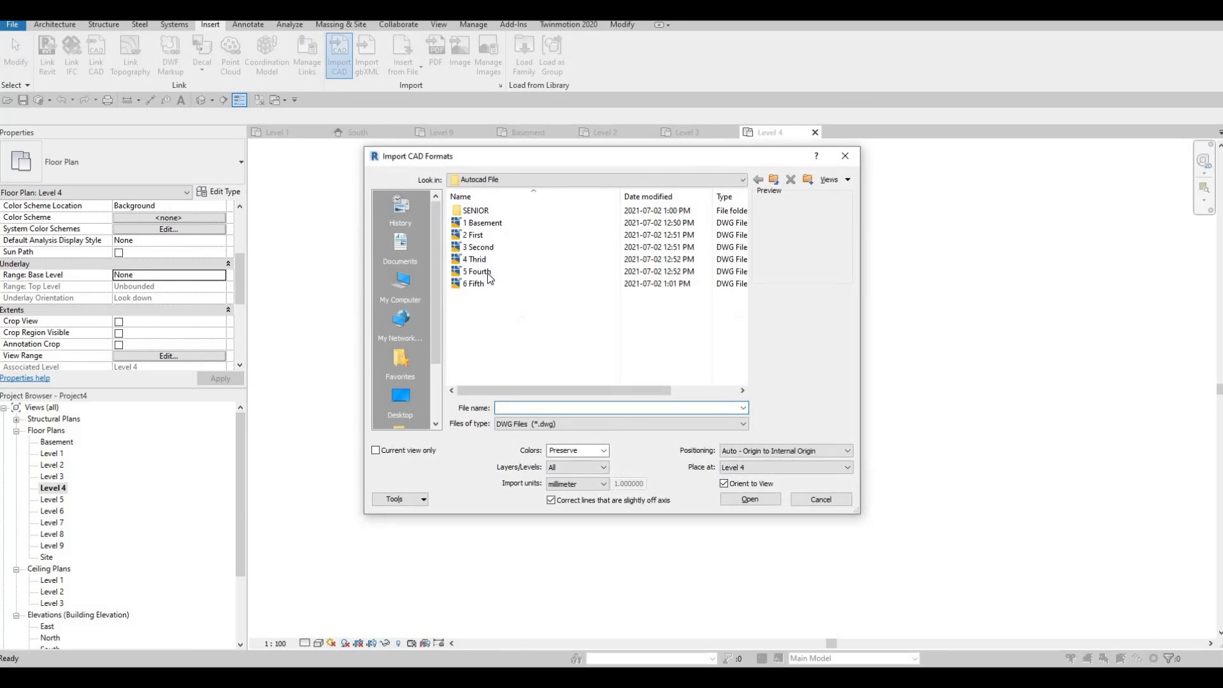
click(732, 499)
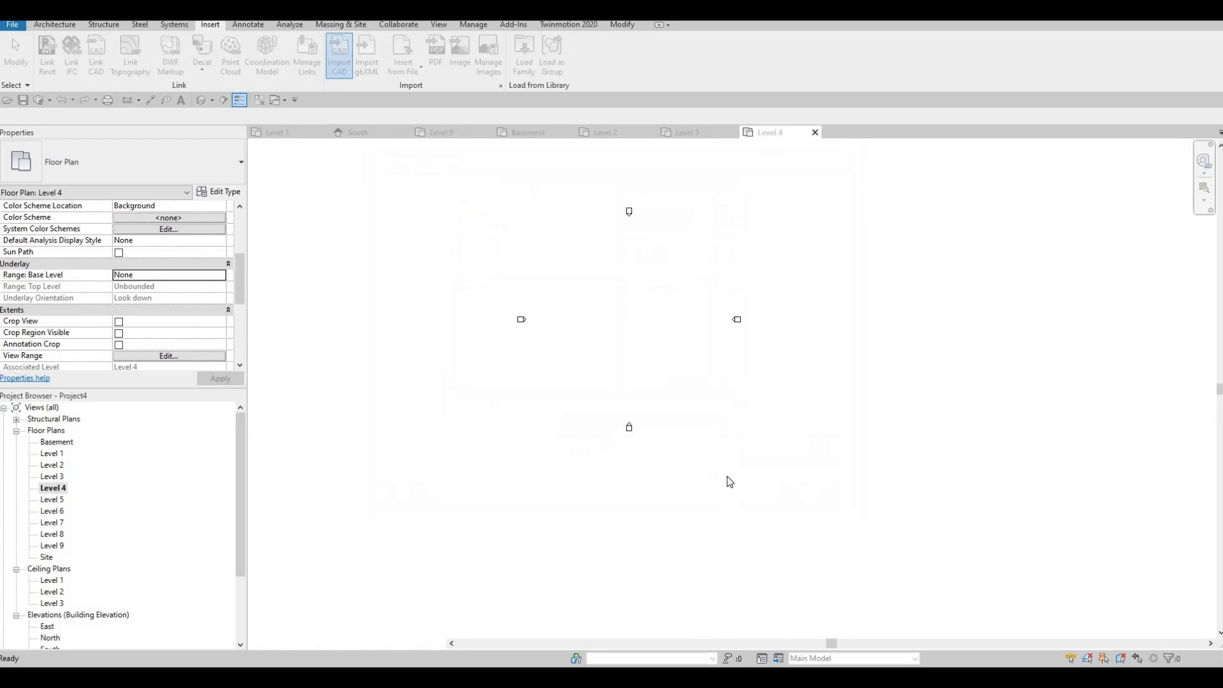
- Open the Level 5 floor plan and import 6 Fifth.dwg in millimeters, placed at Level 5 with Auto - Origin to Internal Origin positioning
double_click(53, 499)
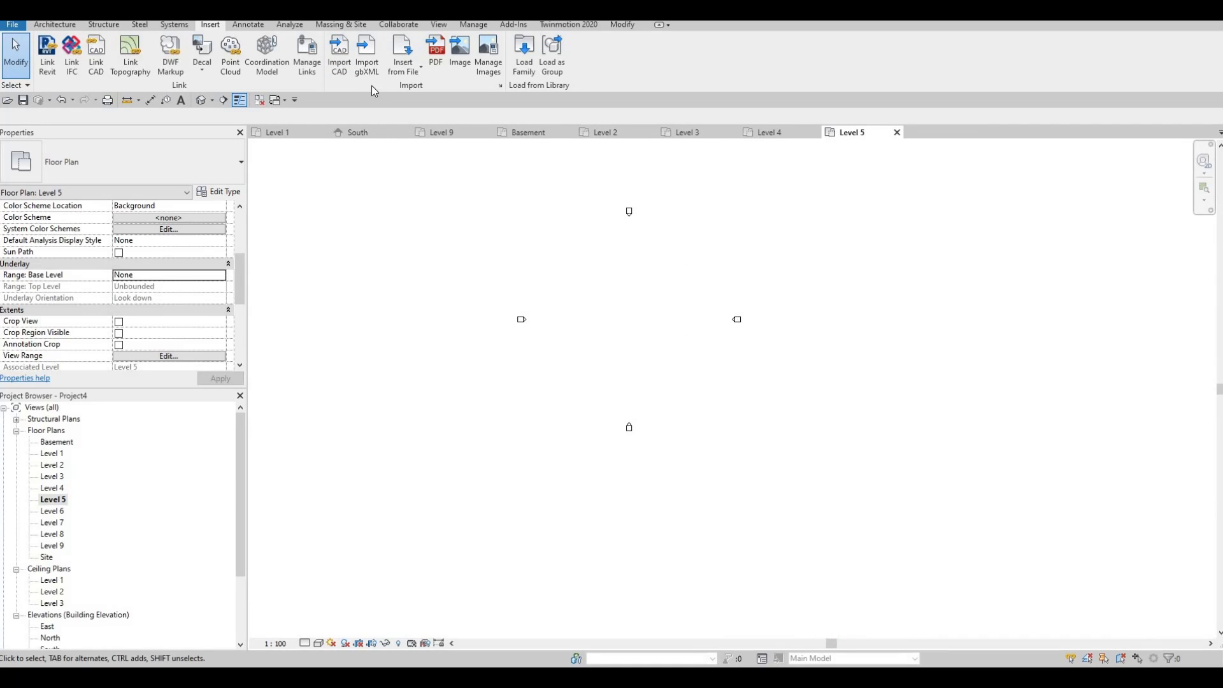
click(340, 56)
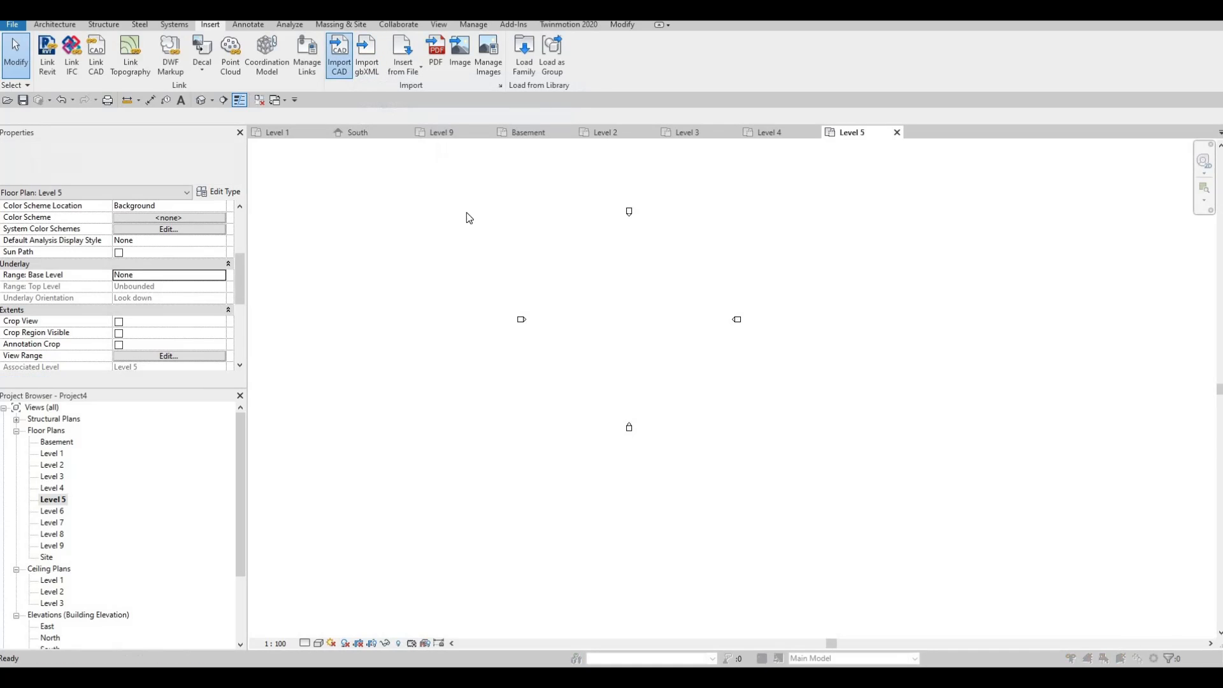
click(472, 286)
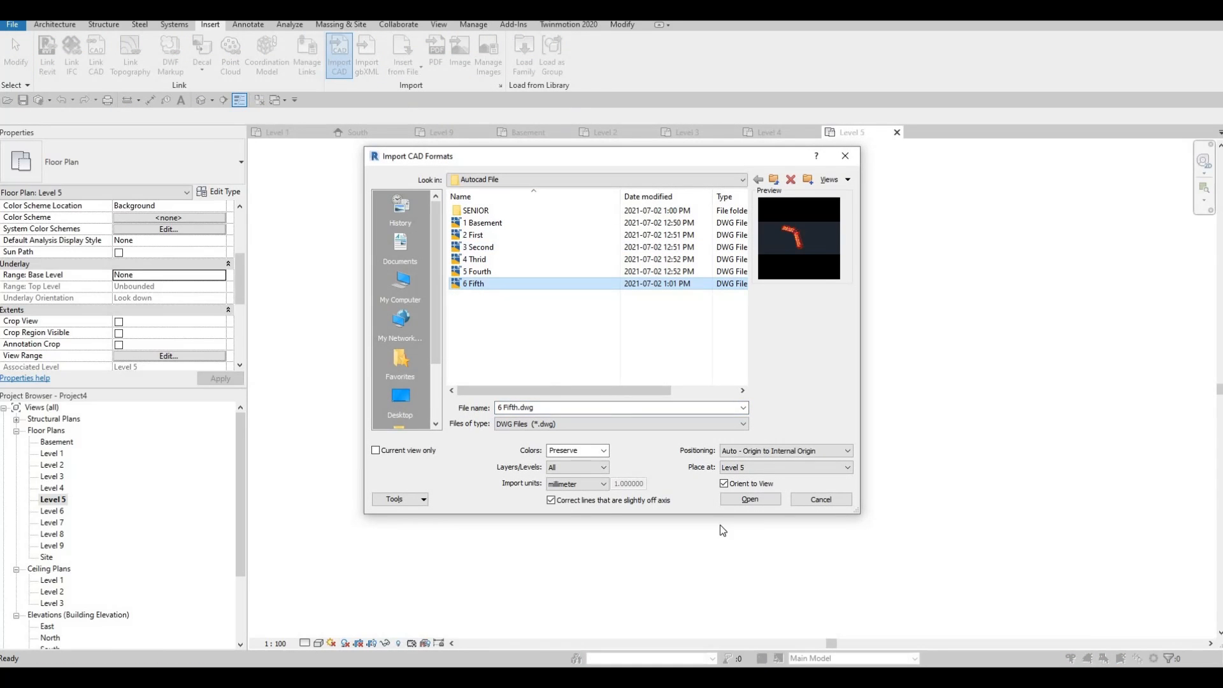
click(750, 499)
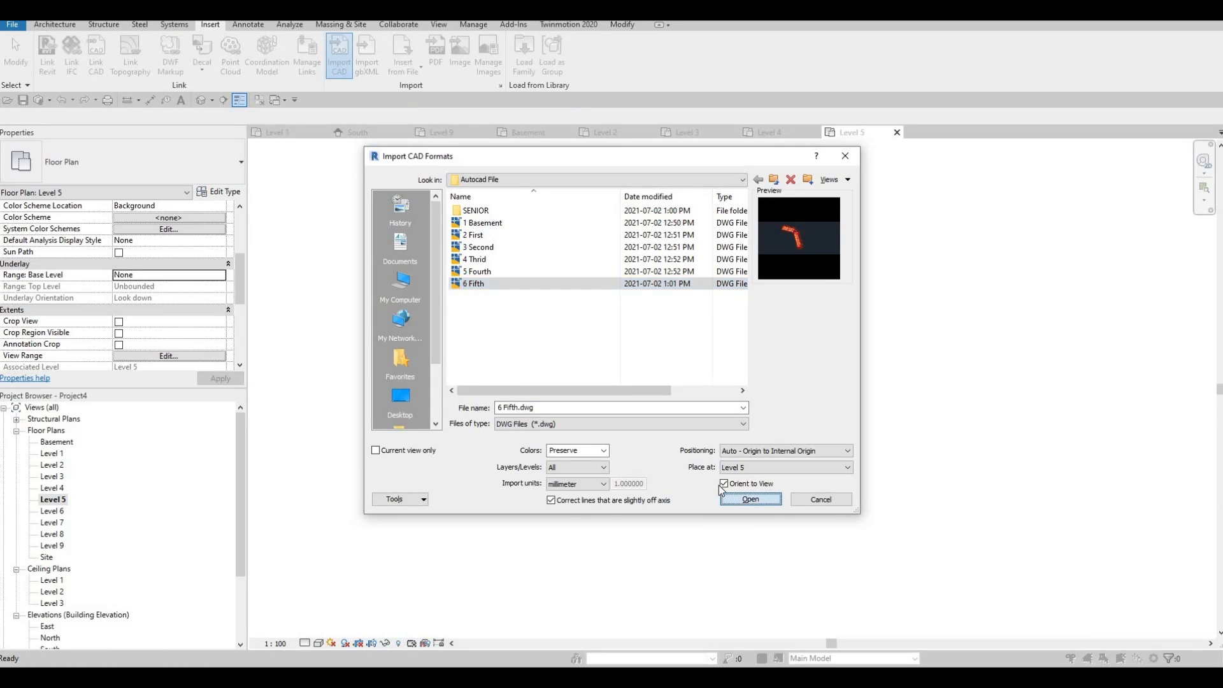
middle_drag(682, 428, 636, 342)
scroll(635, 342, down, 1)
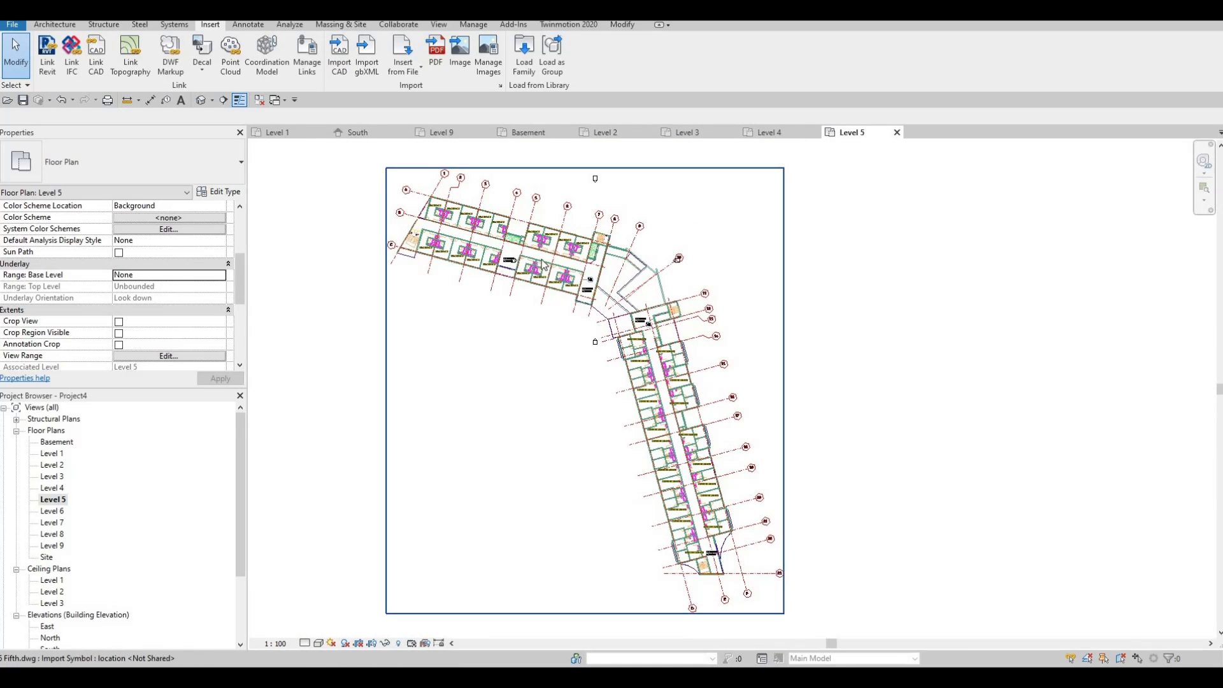
- Move the south elevation marker straight down, clear of the southern end of the building drawing in the Level 5 plan
scroll(479, 315, up, 2)
scroll(479, 315, up, 4)
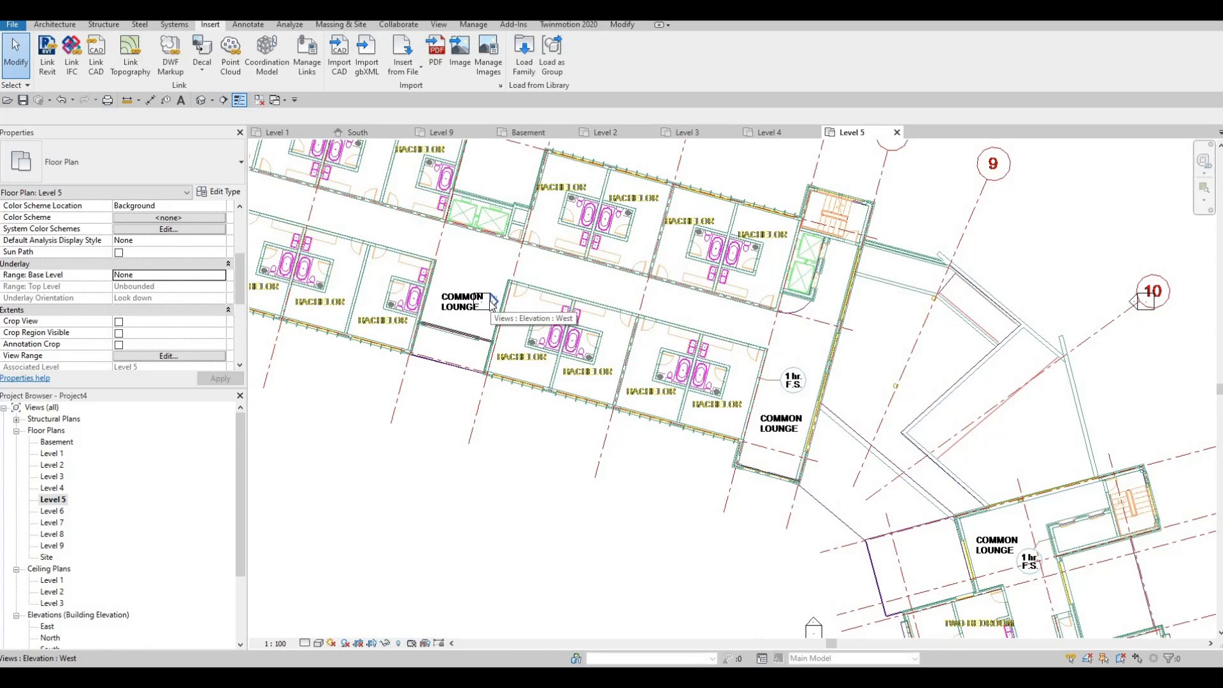
scroll(609, 357, down, 5)
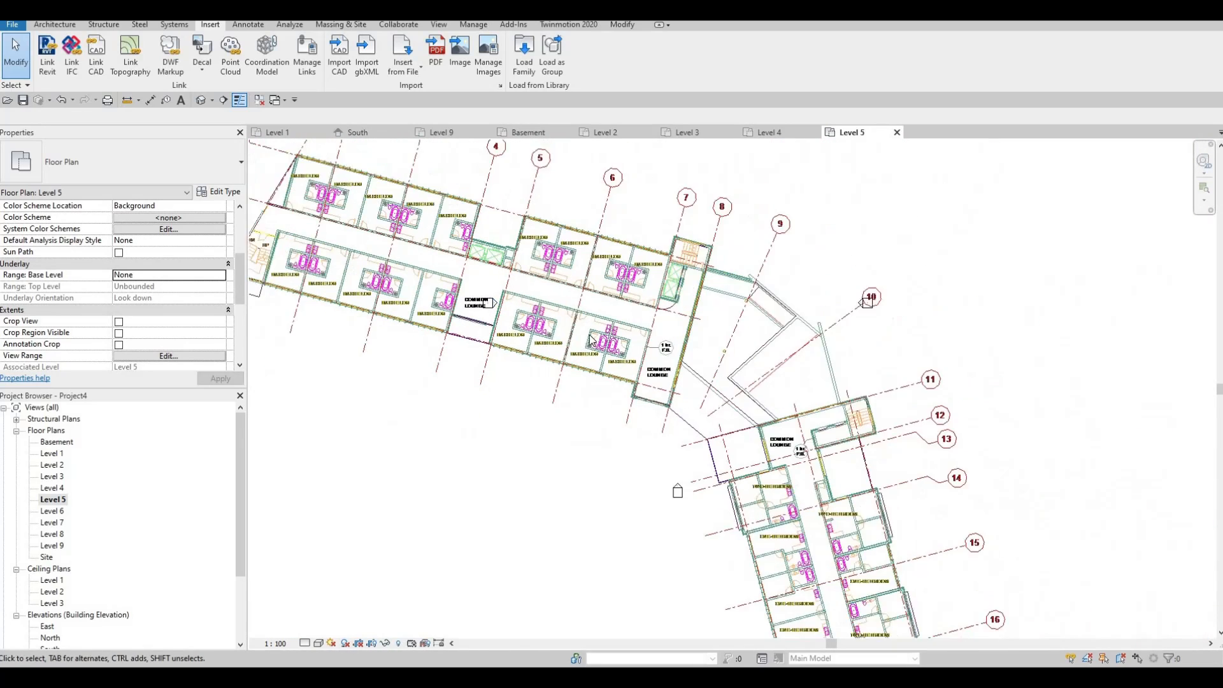
scroll(601, 355, down, 2)
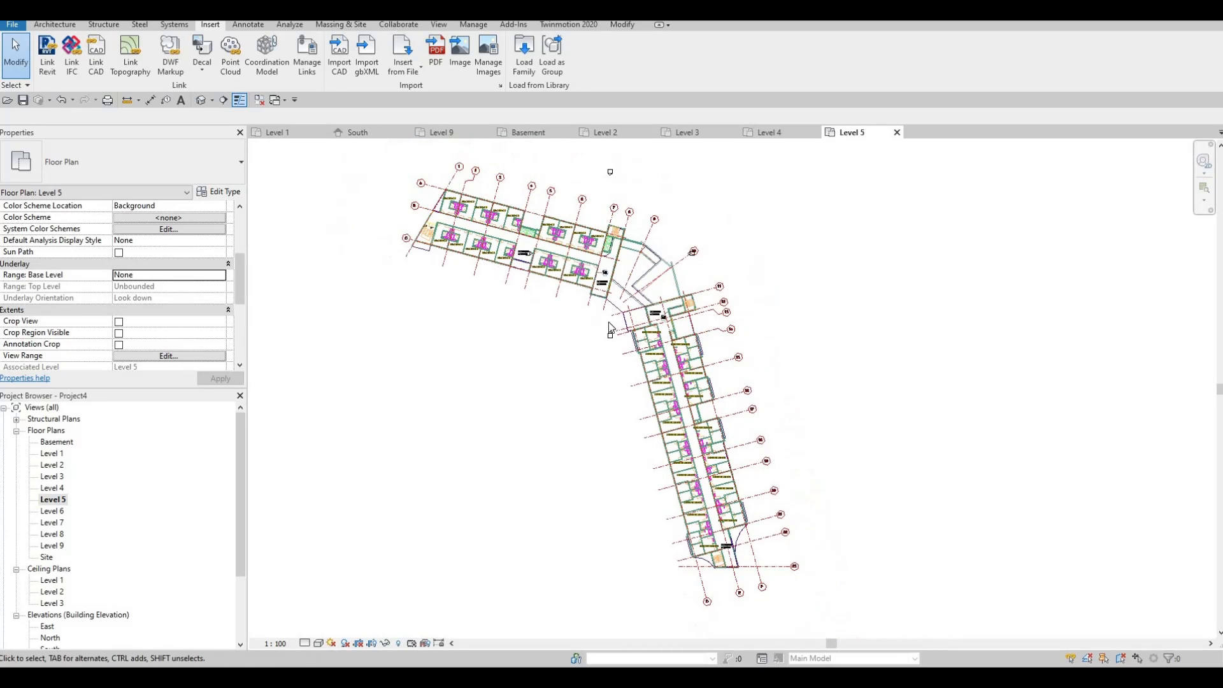
scroll(606, 344, up, 4)
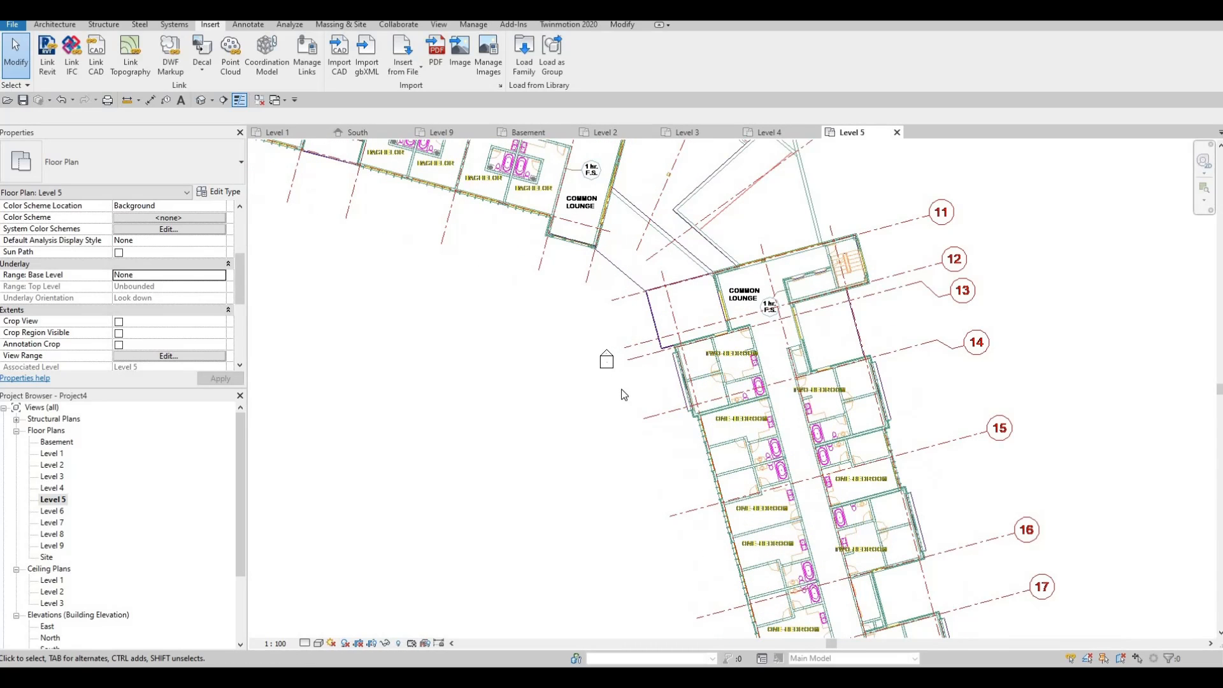
mouse_move(581, 335)
mouse_down()
mouse_move(622, 386)
mouse_move(603, 394)
mouse_up()
scroll(604, 392, down, 3)
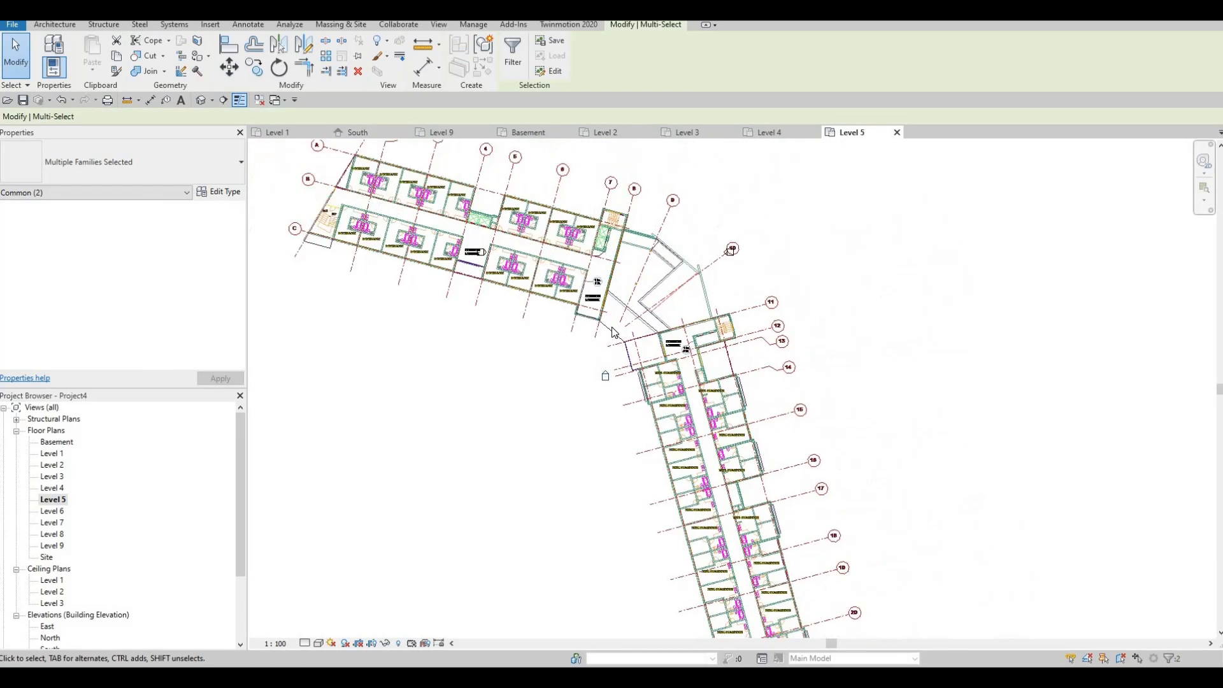
scroll(613, 333, down, 3)
drag(618, 288, 619, 541)
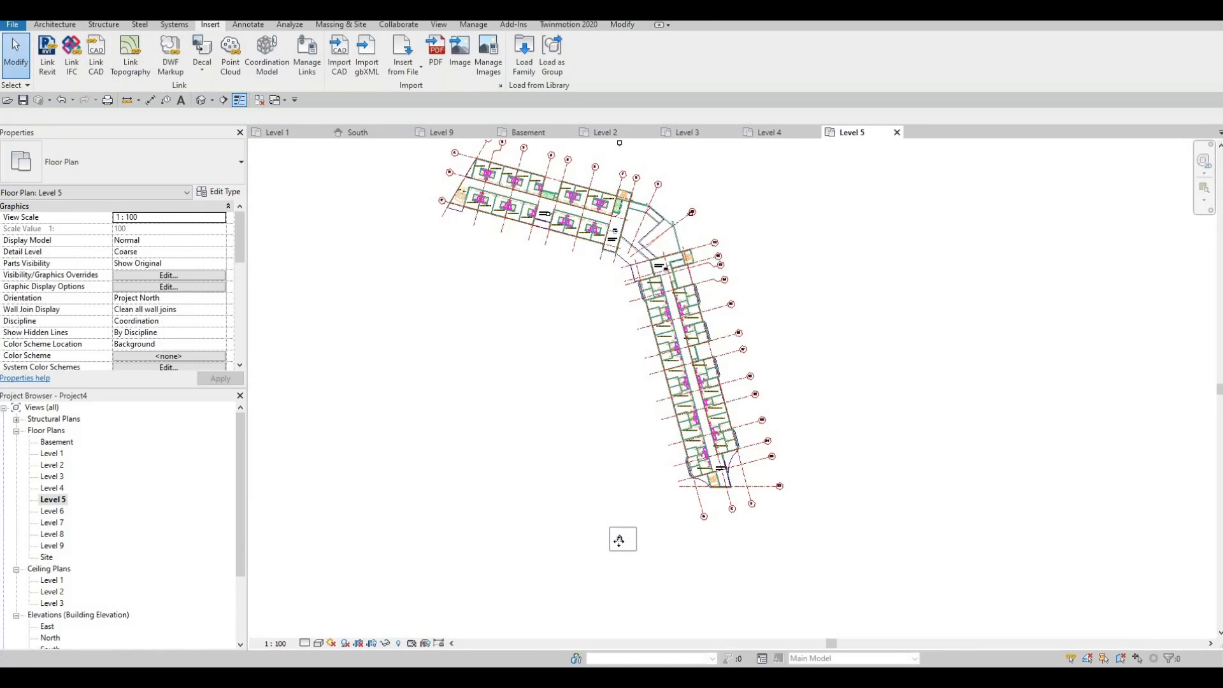
drag(619, 518, 618, 517)
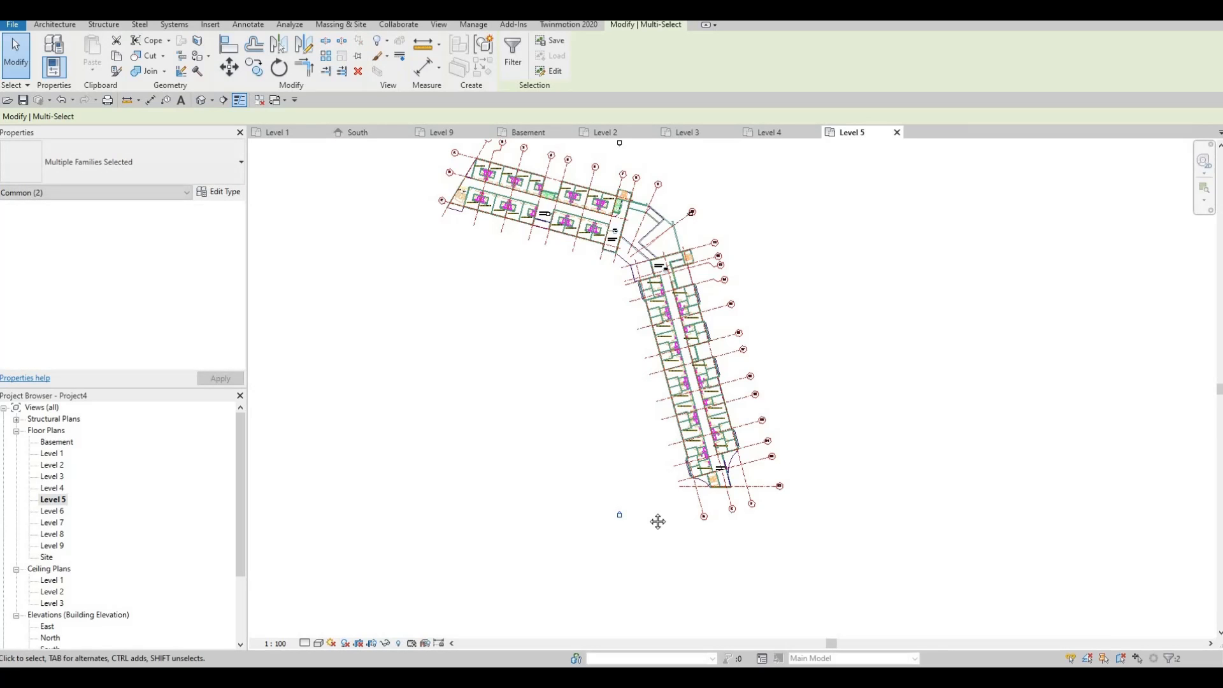
- Move the north elevation marker up, well clear of the northern side of the building drawing
middle_drag(691, 231, 661, 319)
scroll(664, 320, up, 5)
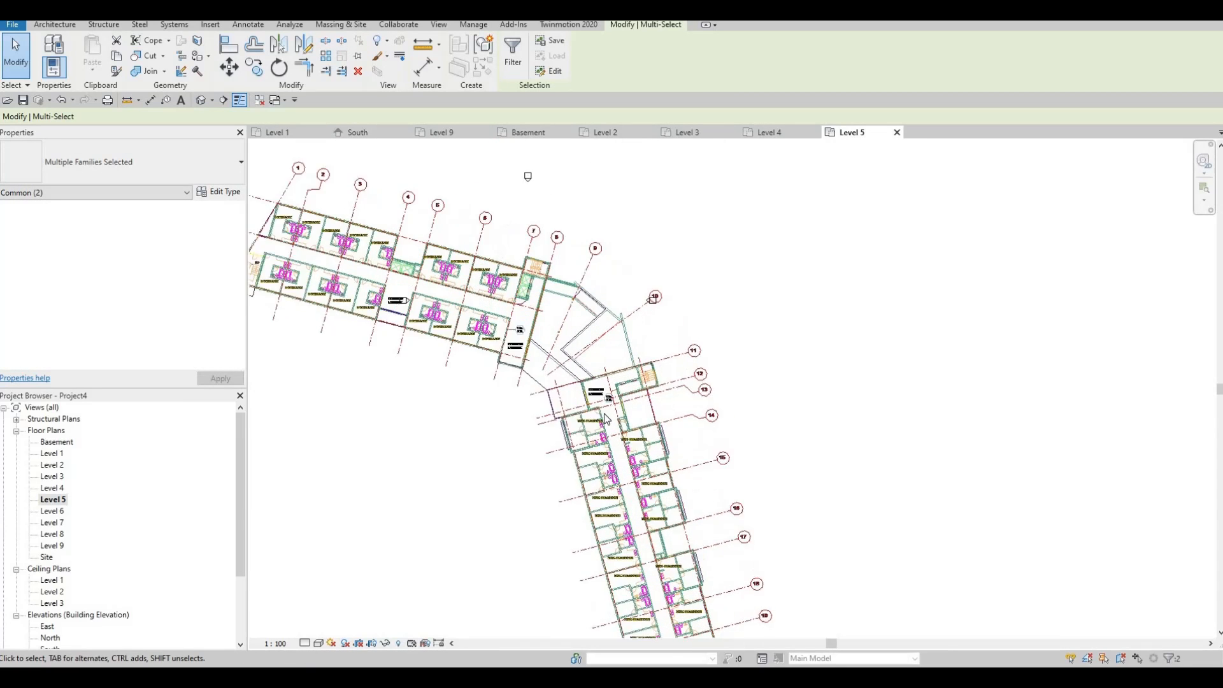
scroll(637, 420, up, 3)
scroll(625, 354, down, 8)
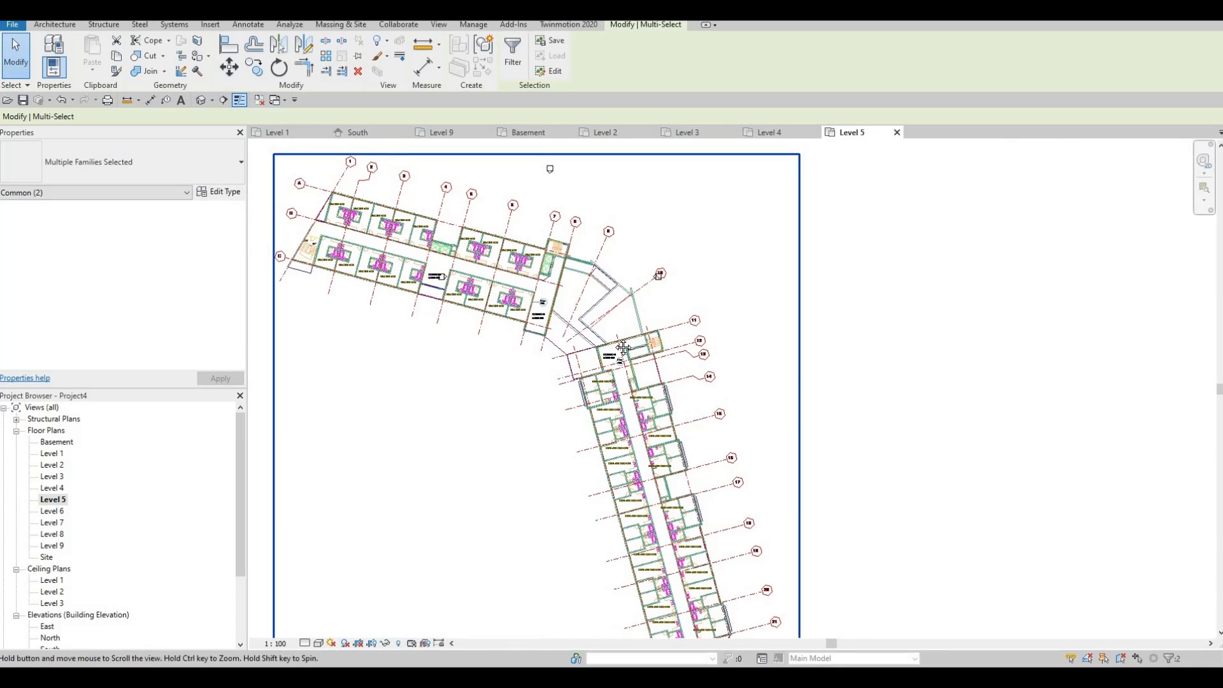
middle_drag(586, 273, 589, 281)
middle_drag(552, 358, 560, 393)
scroll(560, 228, up, 2)
middle_drag(602, 230, 607, 361)
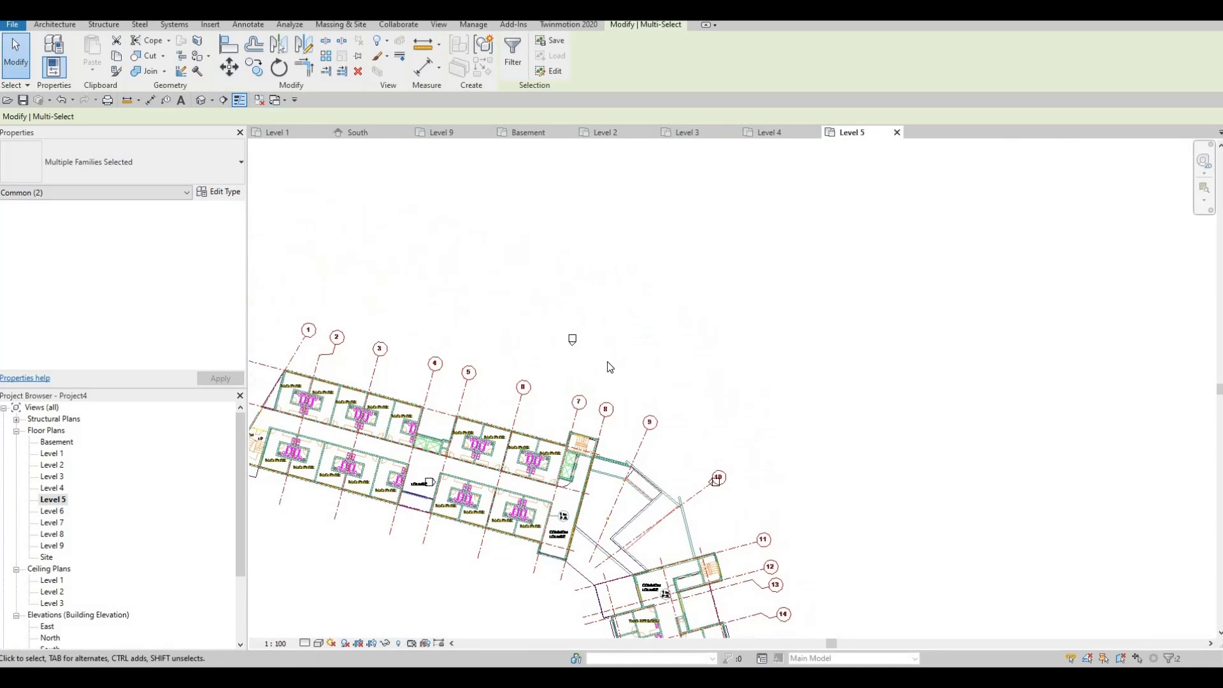
drag(541, 312, 605, 353)
scroll(605, 342, down, 1)
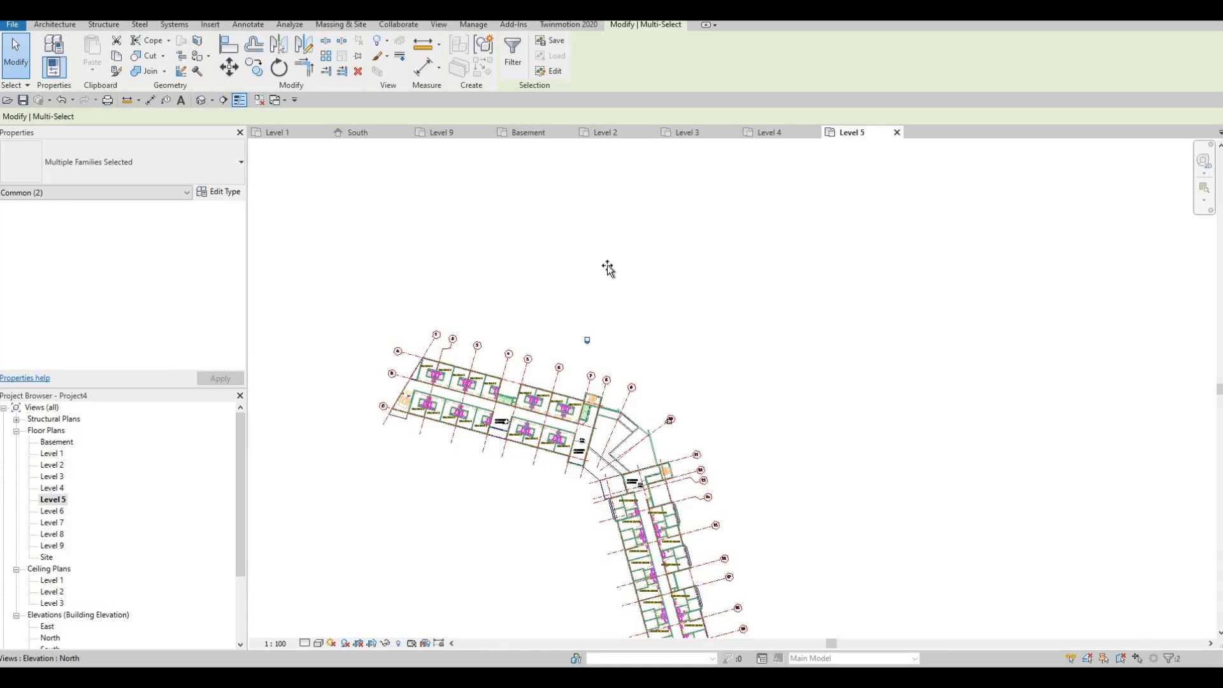
drag(588, 342, 607, 267)
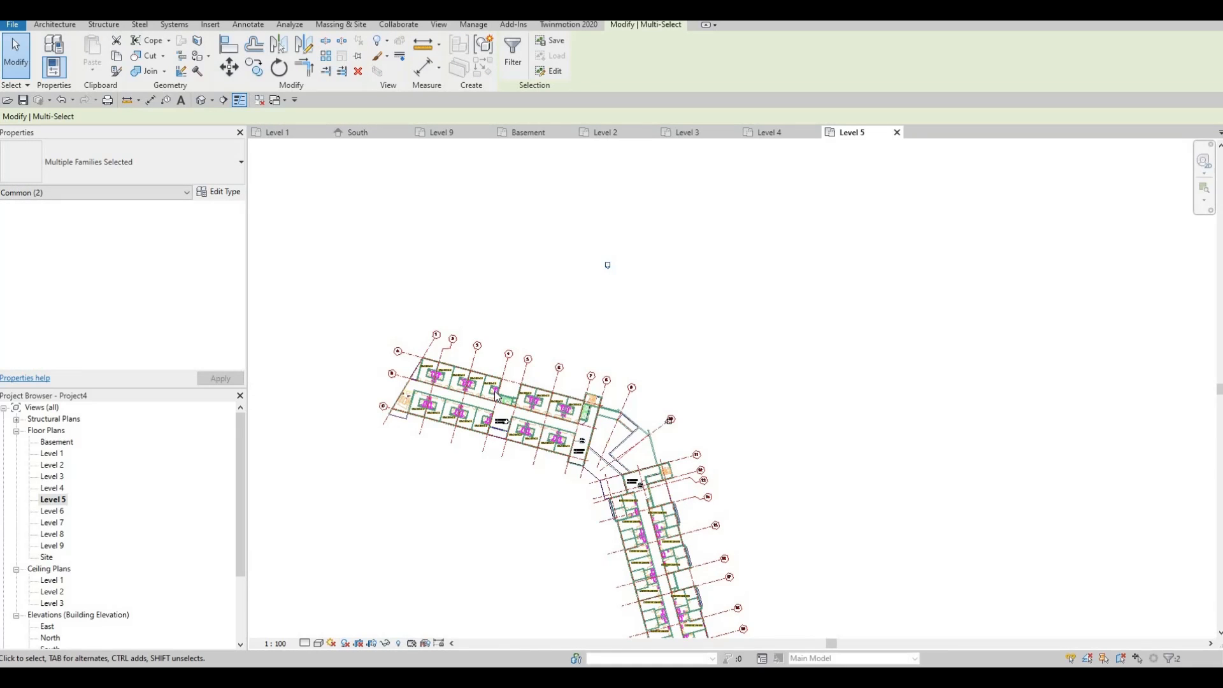
- Move the west elevation marker out of the Common Lounge to a spot beyond the western end of the building drawing
scroll(497, 395, up, 8)
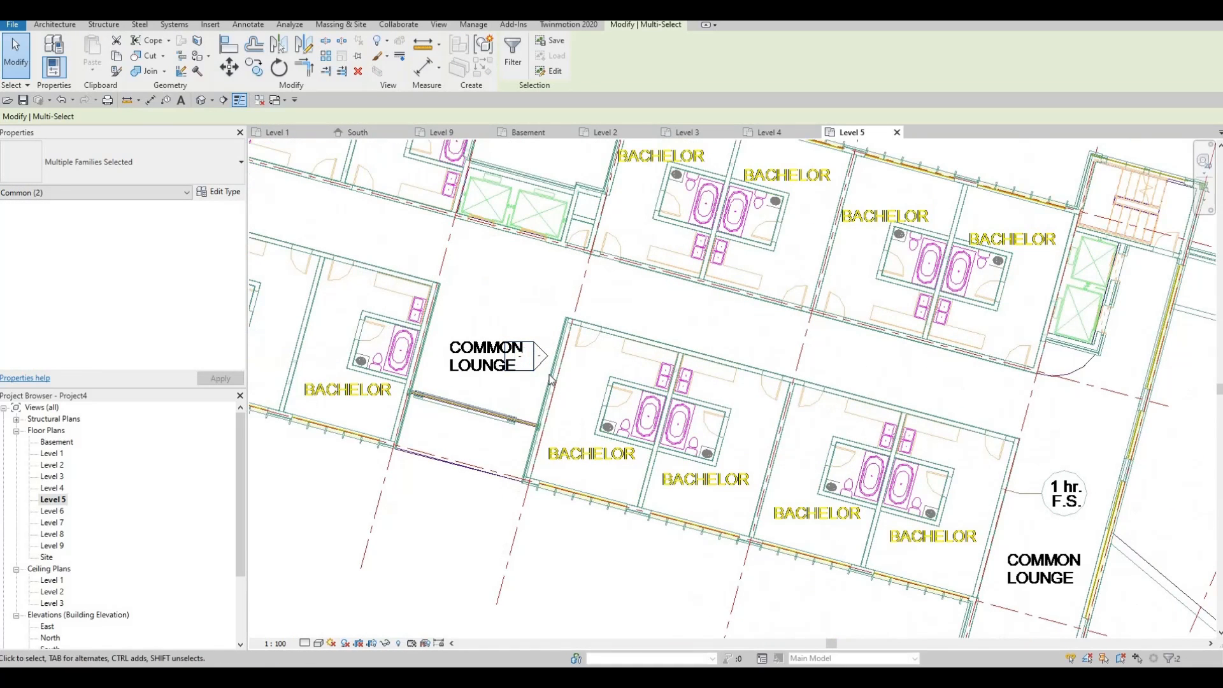
mouse_move(482, 306)
mouse_down()
mouse_move(535, 343)
mouse_move(556, 384)
mouse_up()
scroll(545, 360, down, 3)
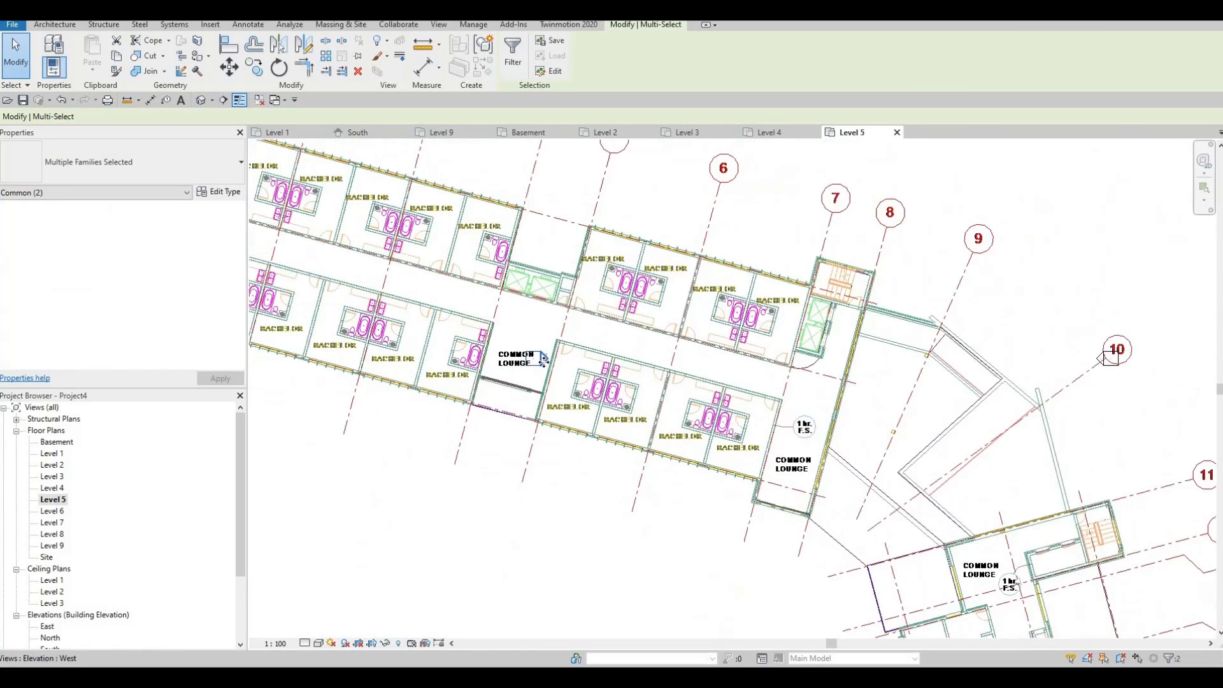
scroll(542, 360, down, 2)
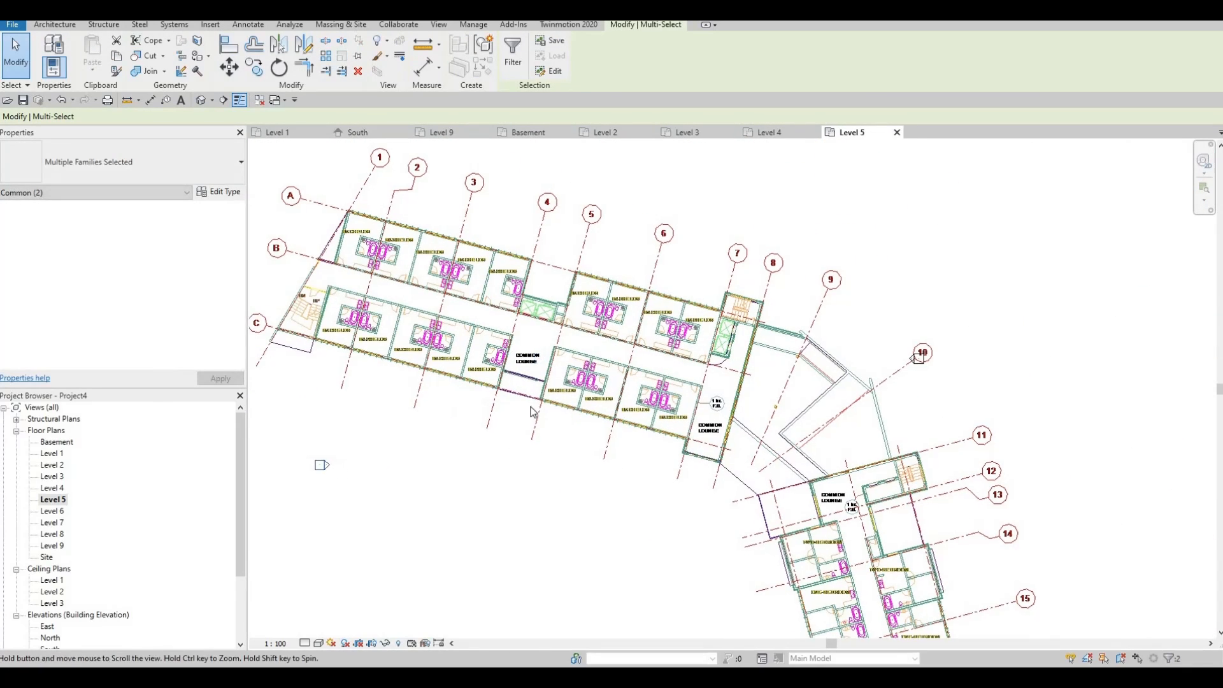
scroll(337, 467, down, 1)
middle_drag(334, 468, 542, 400)
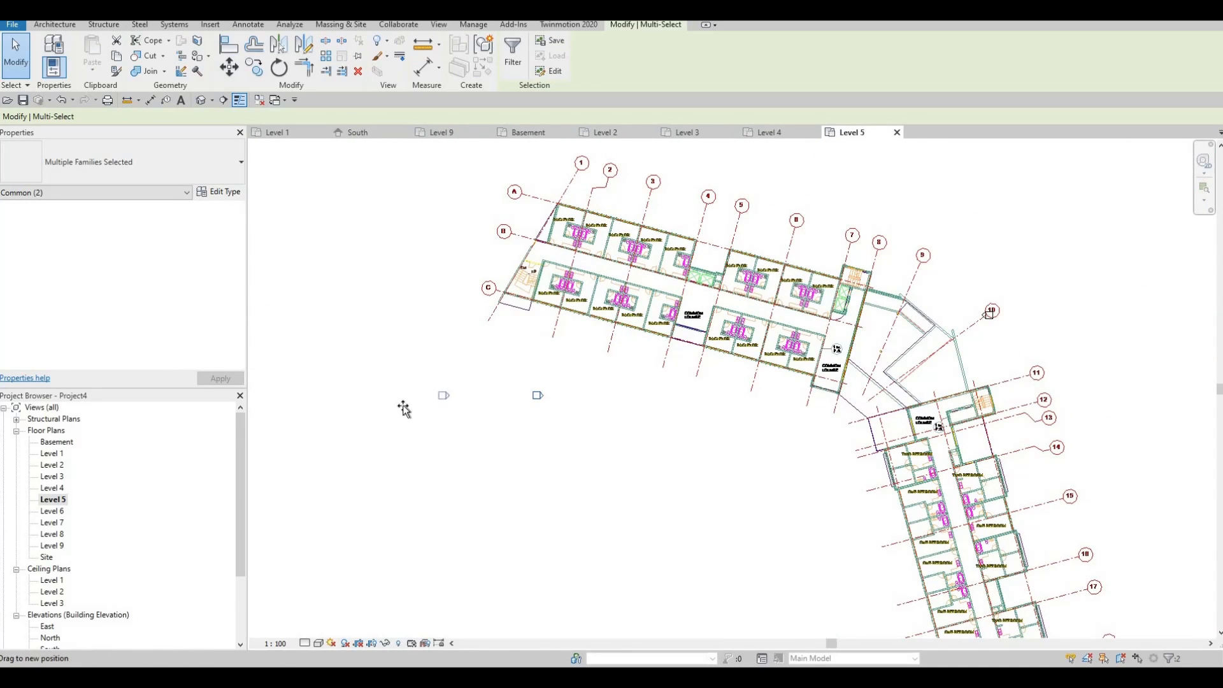
drag(404, 408, 404, 405)
- Move the east elevation marker away from grid bubble 10 to a spot well outside the eastern side of the building
mouse_move(948, 412)
middle_down()
mouse_move(703, 396)
mouse_move(524, 403)
middle_up()
scroll(666, 385, up, 4)
scroll(524, 403, up, 1)
scroll(599, 401, down, 1)
middle_drag(654, 411, 540, 295)
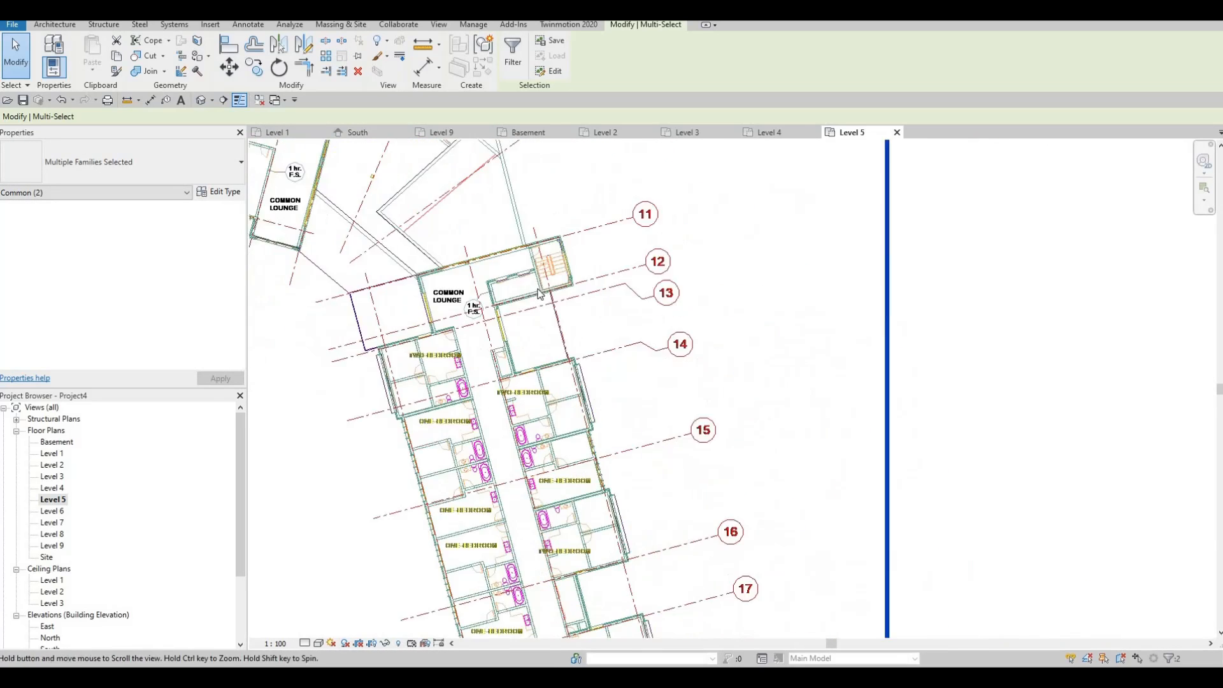
scroll(541, 294, down, 3)
scroll(571, 286, up, 4)
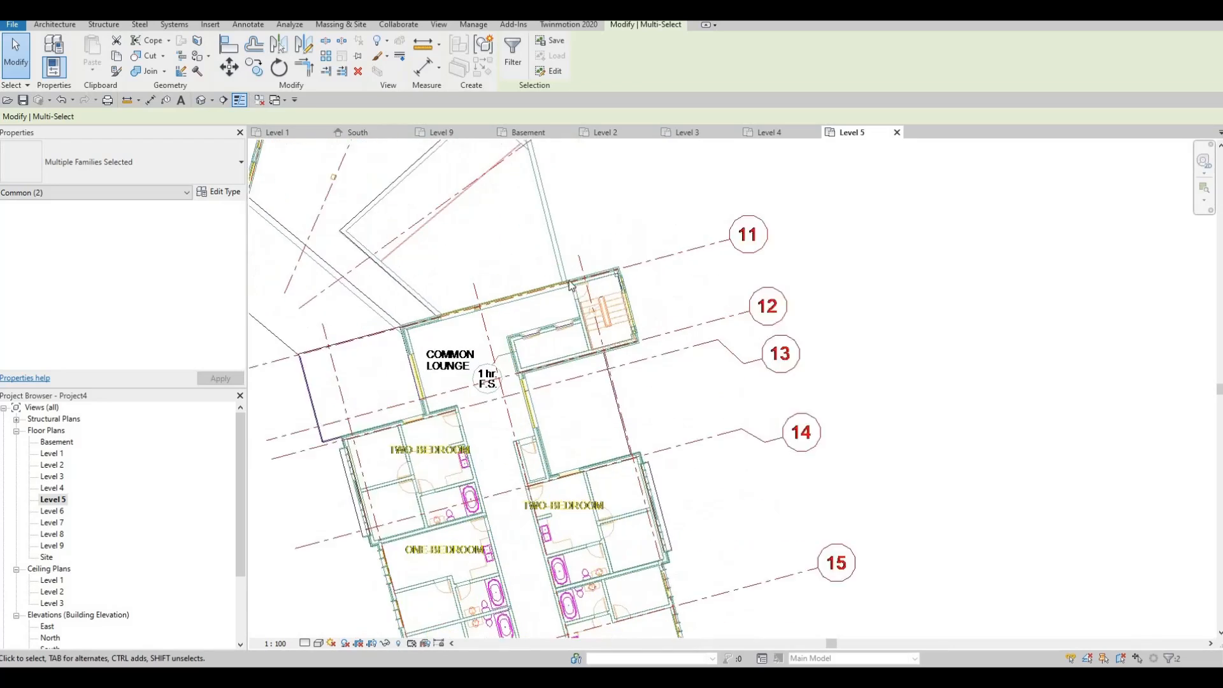
scroll(569, 281, up, 2)
middle_drag(486, 241, 590, 287)
scroll(574, 283, down, 3)
middle_drag(434, 215, 545, 296)
scroll(545, 297, up, 3)
scroll(545, 297, down, 3)
key(F1)
key(F1)
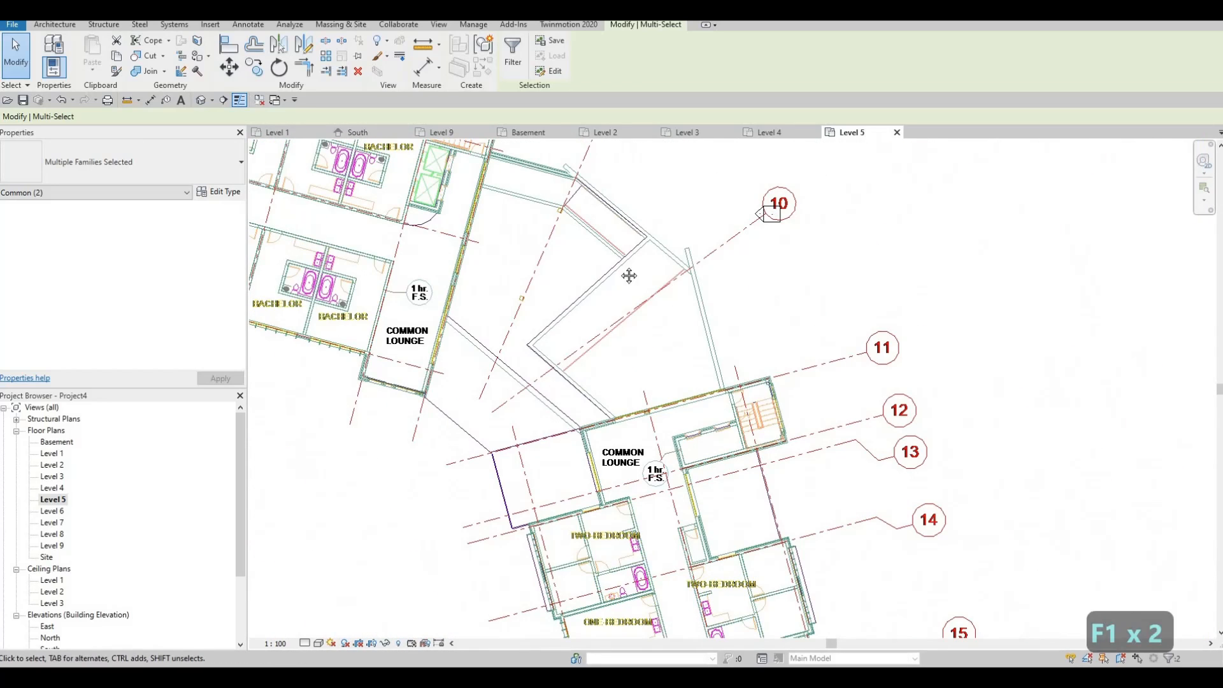
middle_drag(734, 192, 546, 263)
scroll(547, 262, up, 2)
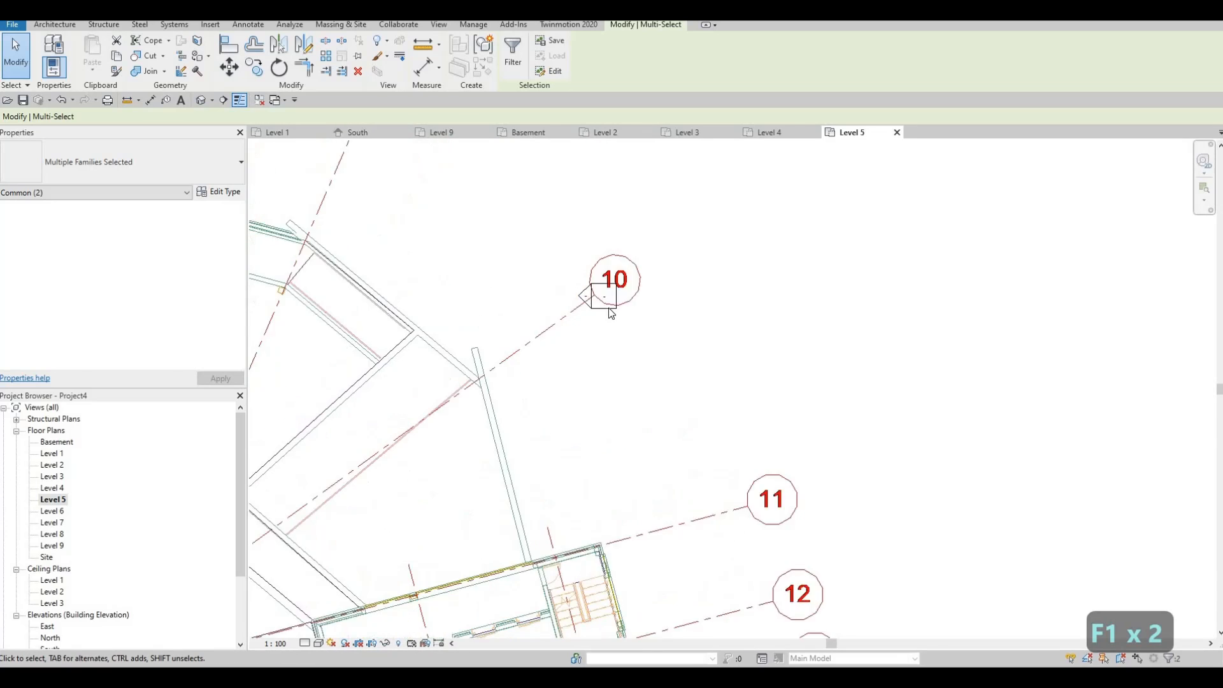
drag(644, 329, 562, 259)
scroll(620, 297, down, 3)
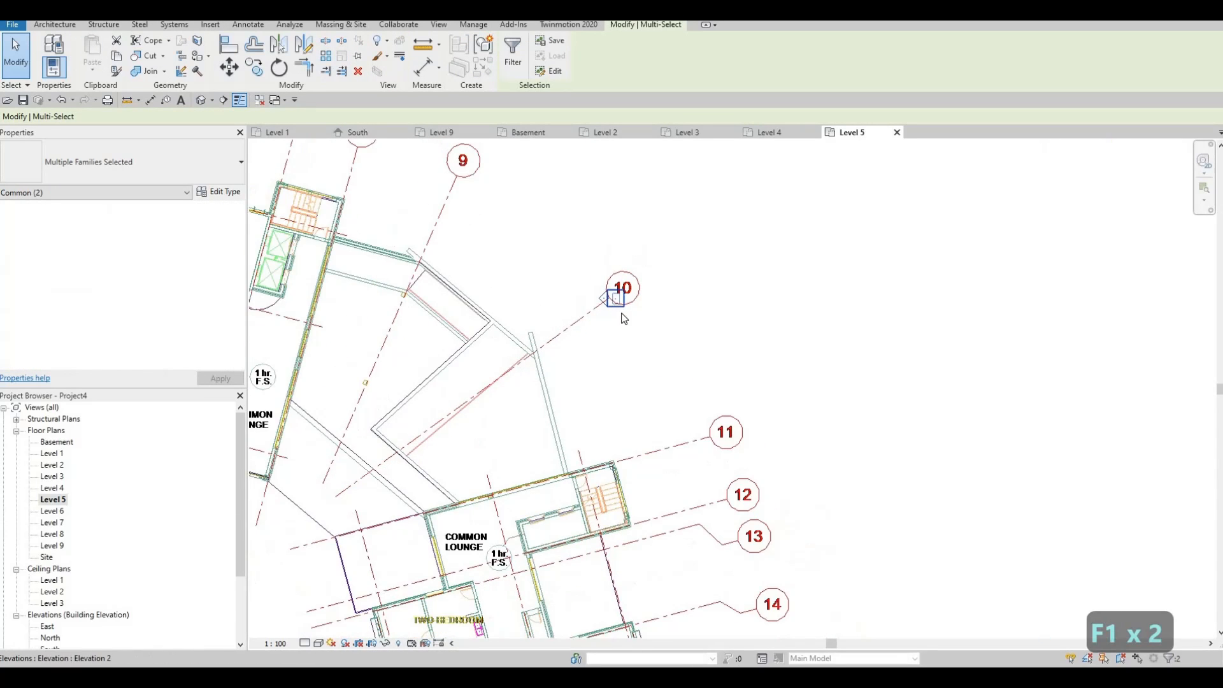
scroll(624, 319, down, 5)
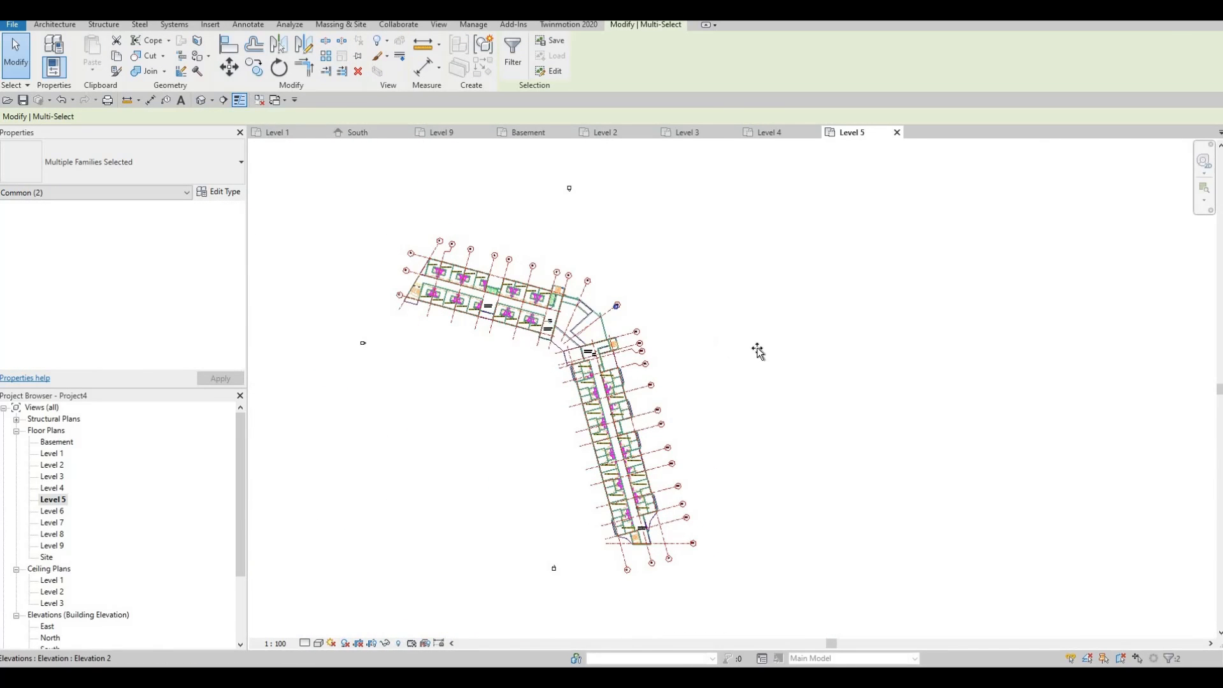
drag(769, 345, 777, 342)
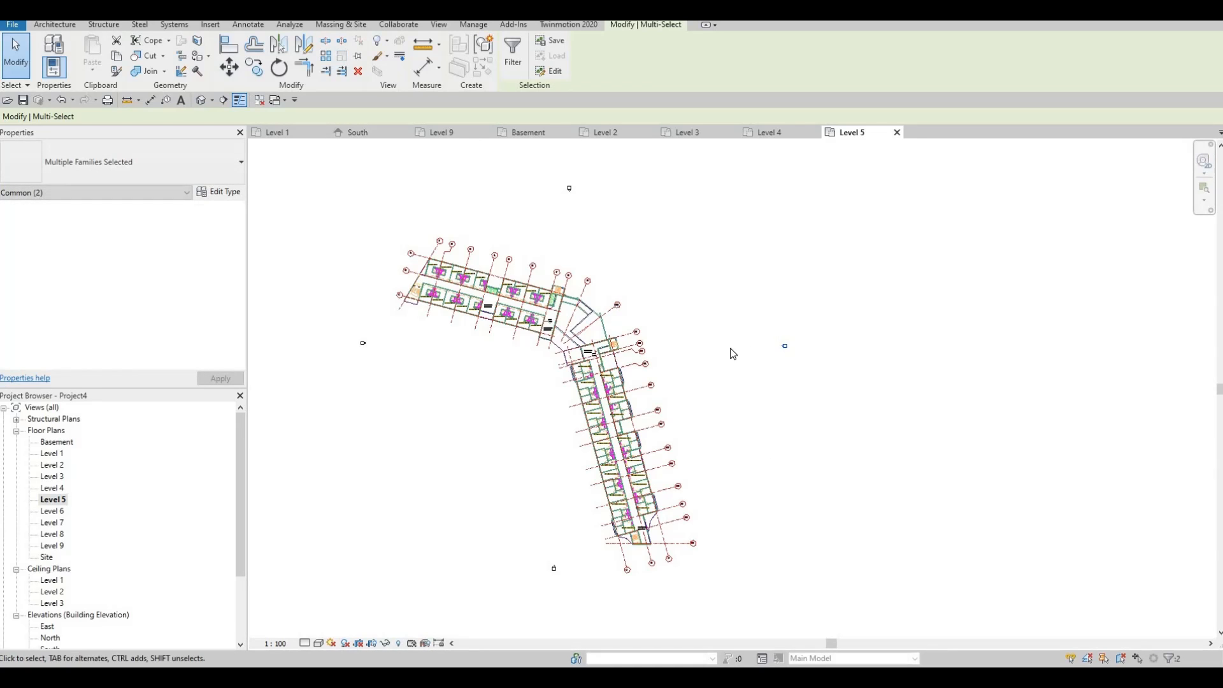
- Move the south elevation marker farther south, below the lowest grid bubbles of the drawing
middle_drag(490, 402, 472, 268)
mouse_move(489, 400)
mouse_down()
mouse_move(552, 462)
mouse_move(547, 477)
mouse_move(584, 434)
mouse_up()
scroll(552, 445, down, 3)
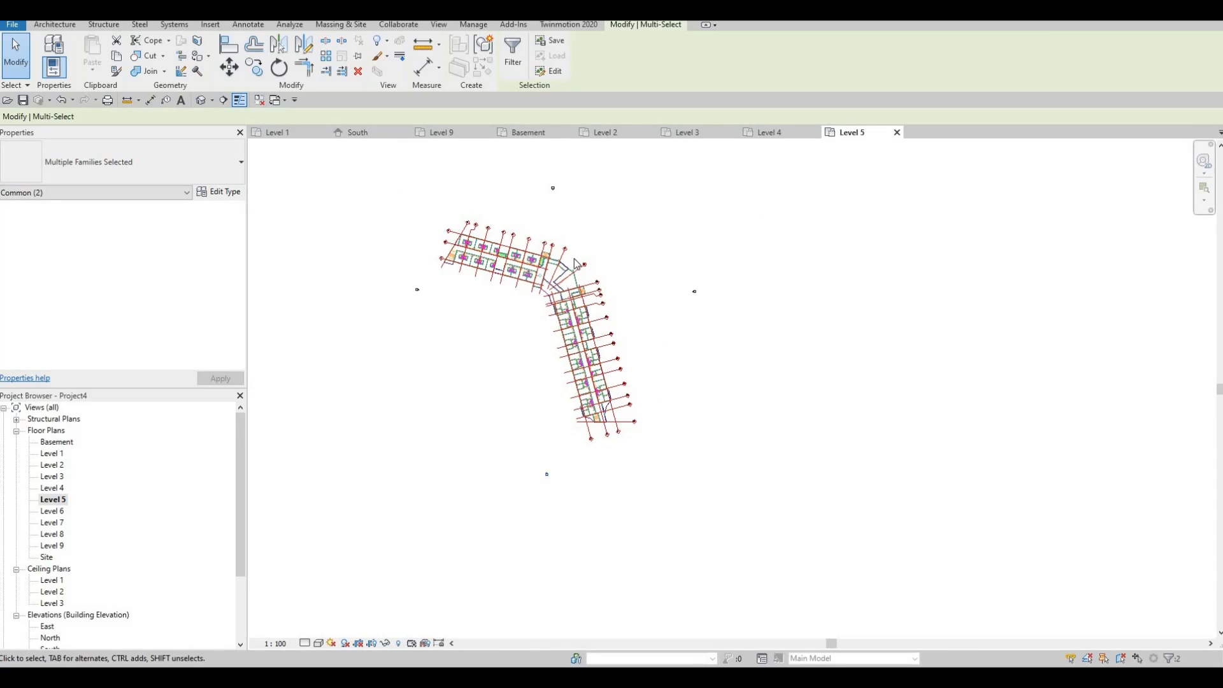
- Move the west elevation marker farther west and the north elevation marker farther north of the building drawing
middle_drag(575, 259, 588, 288)
middle_drag(422, 316, 455, 416)
scroll(472, 427, up, 3)
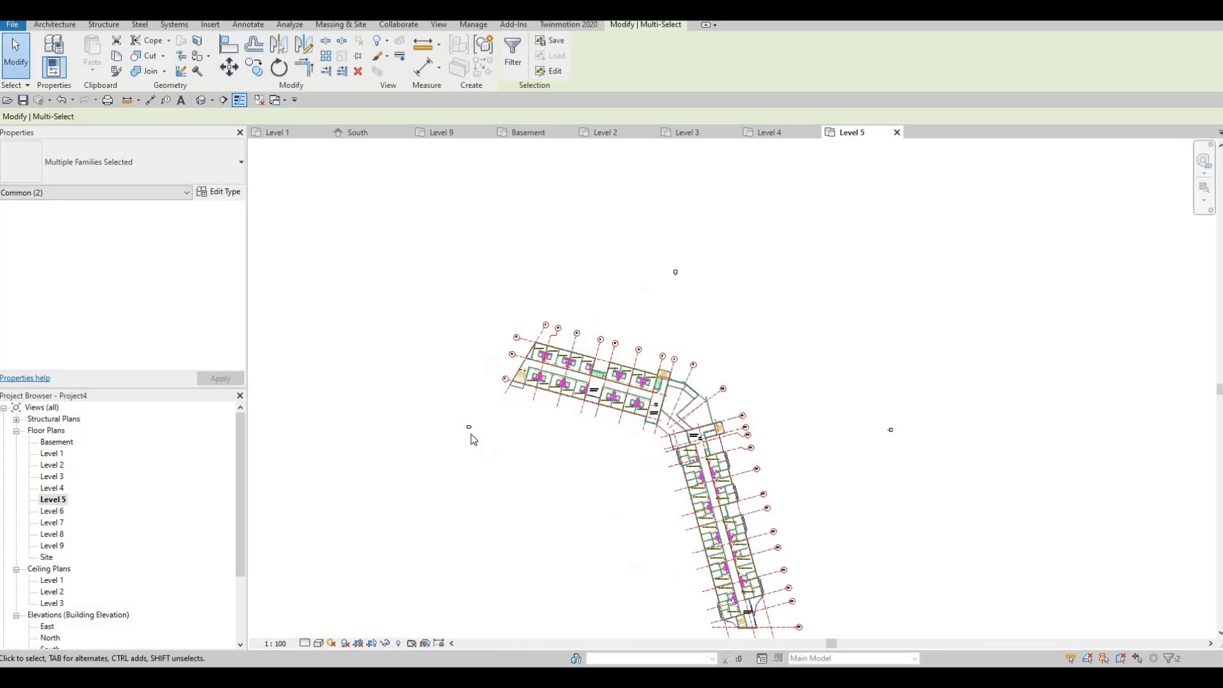
mouse_move(484, 410)
mouse_down()
mouse_move(452, 446)
mouse_move(406, 446)
mouse_up()
middle_drag(706, 312, 651, 374)
mouse_move(586, 300)
mouse_down()
mouse_move(641, 353)
mouse_move(623, 309)
mouse_up()
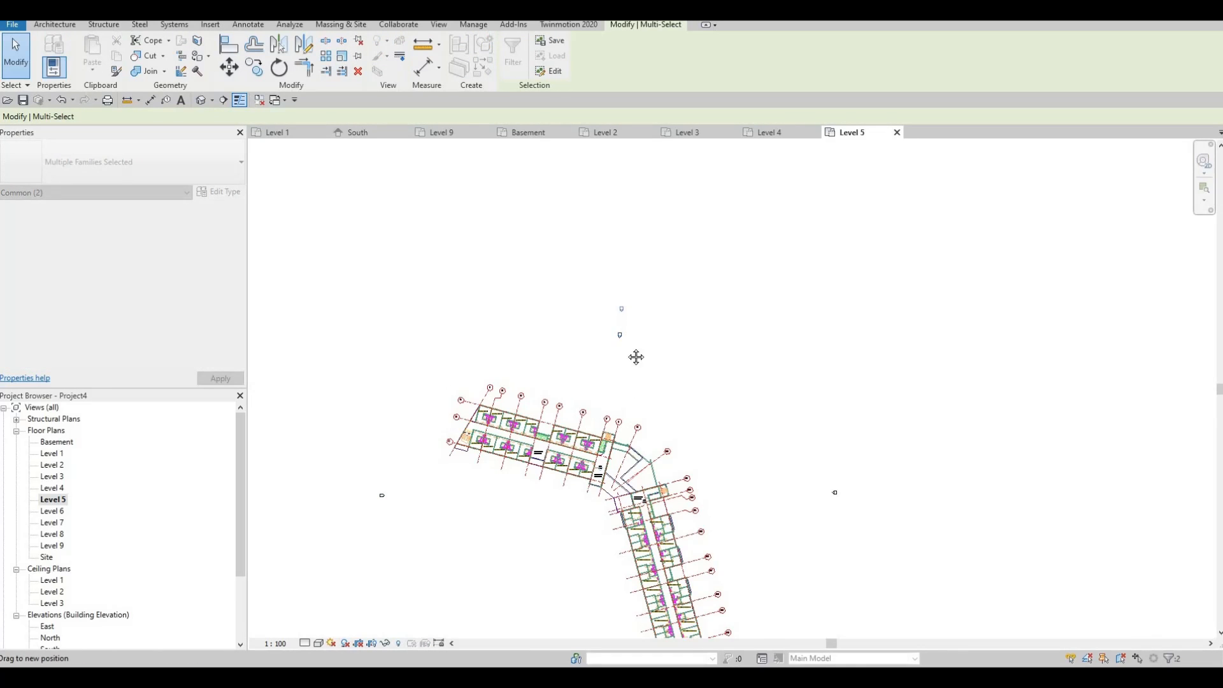
middle_drag(632, 345, 649, 249)
scroll(650, 249, down, 1)
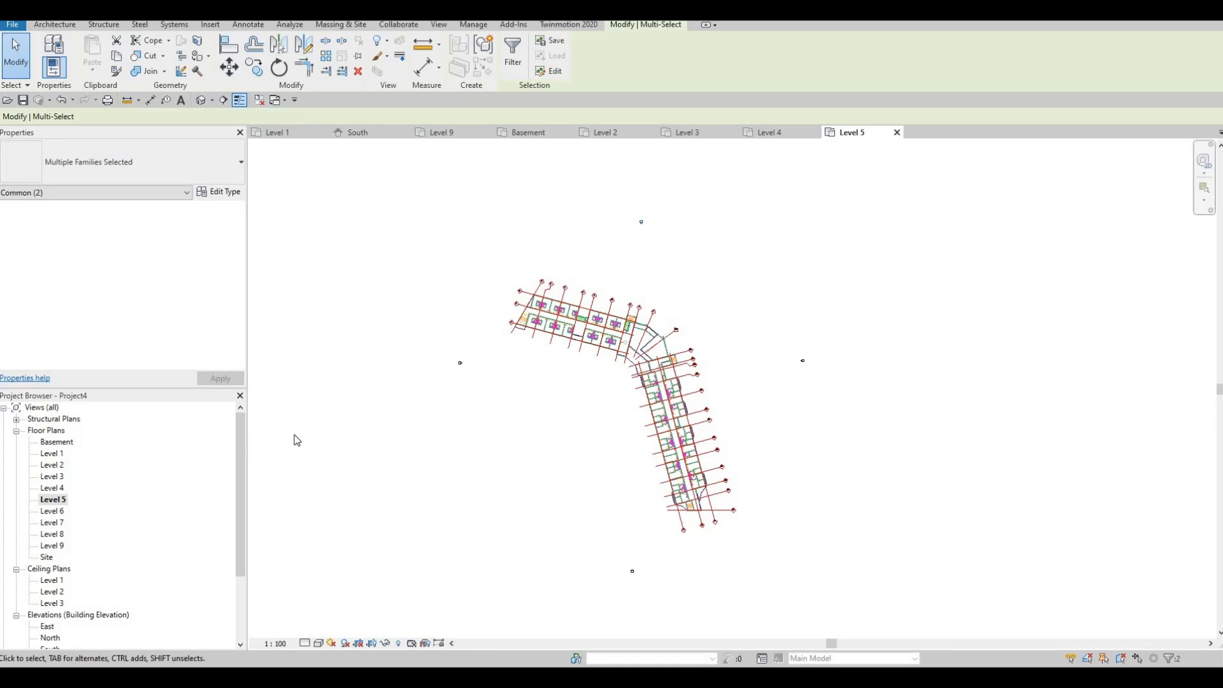
scroll(695, 358, up, 2)
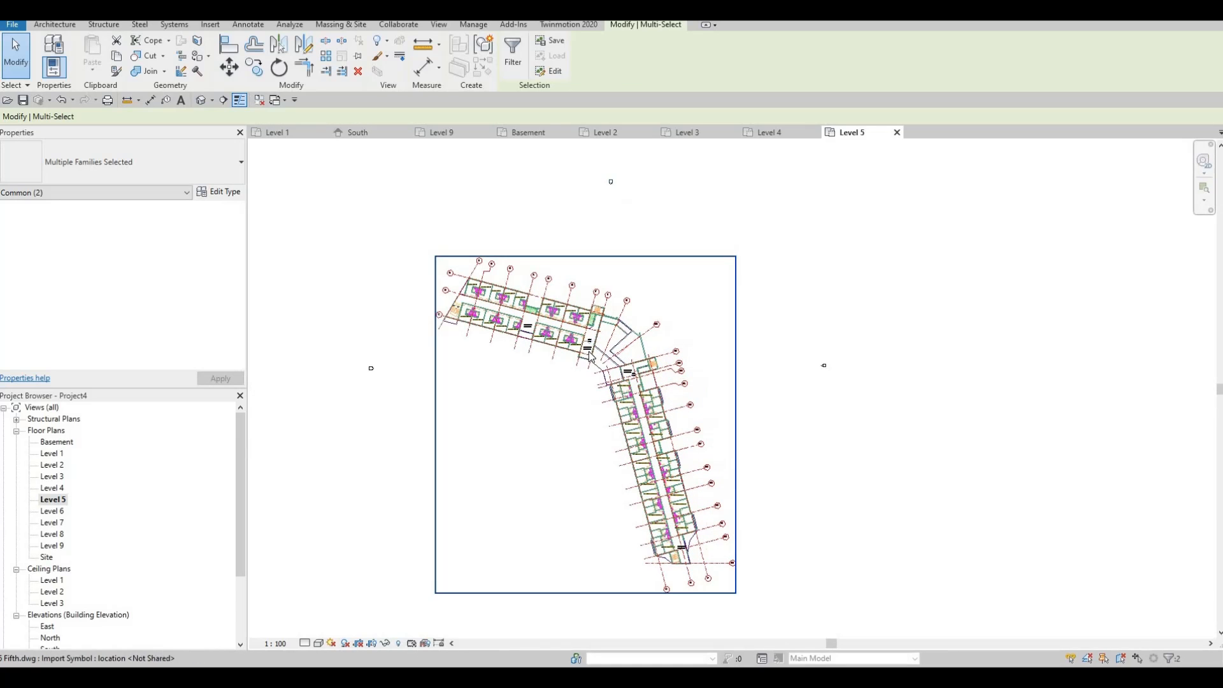
middle_drag(502, 388, 526, 369)
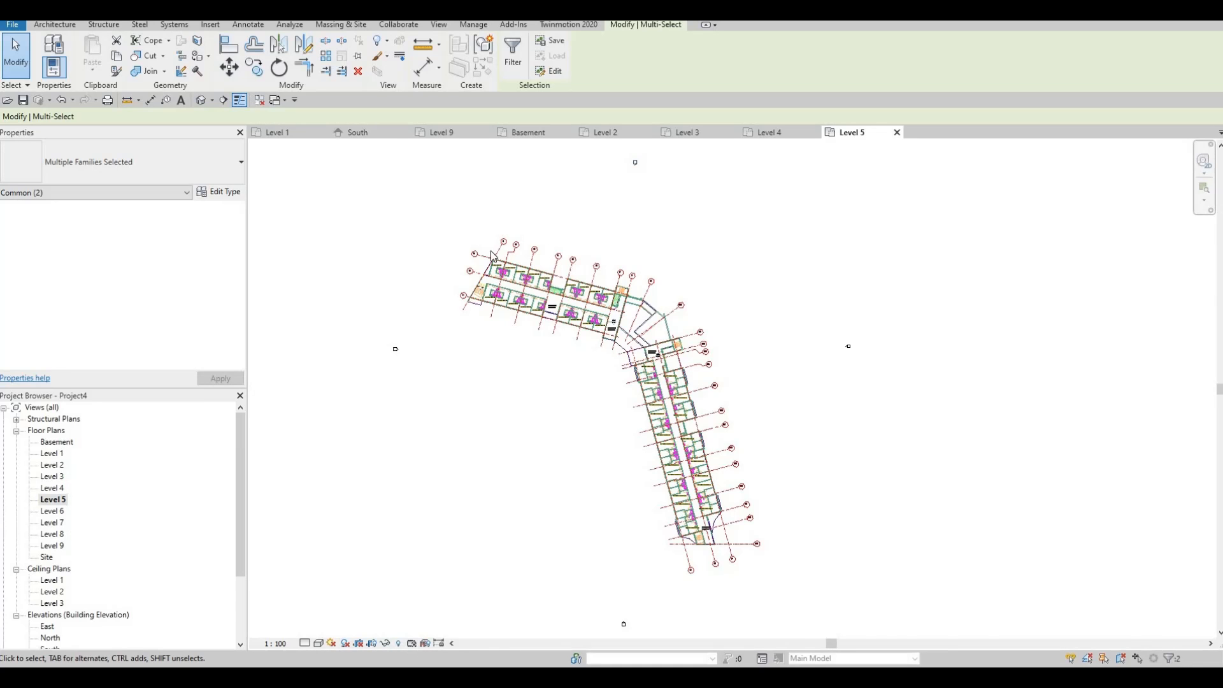
scroll(492, 256, up, 4)
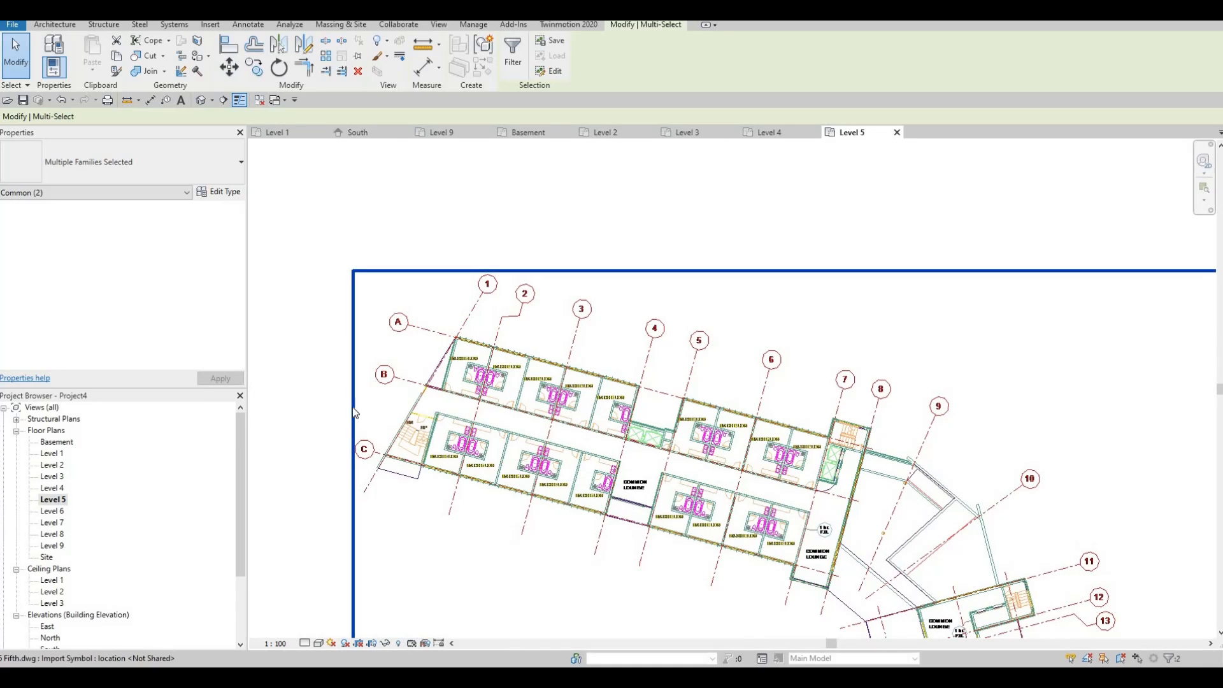
scroll(481, 384, down, 2)
middle_drag(481, 384, 510, 283)
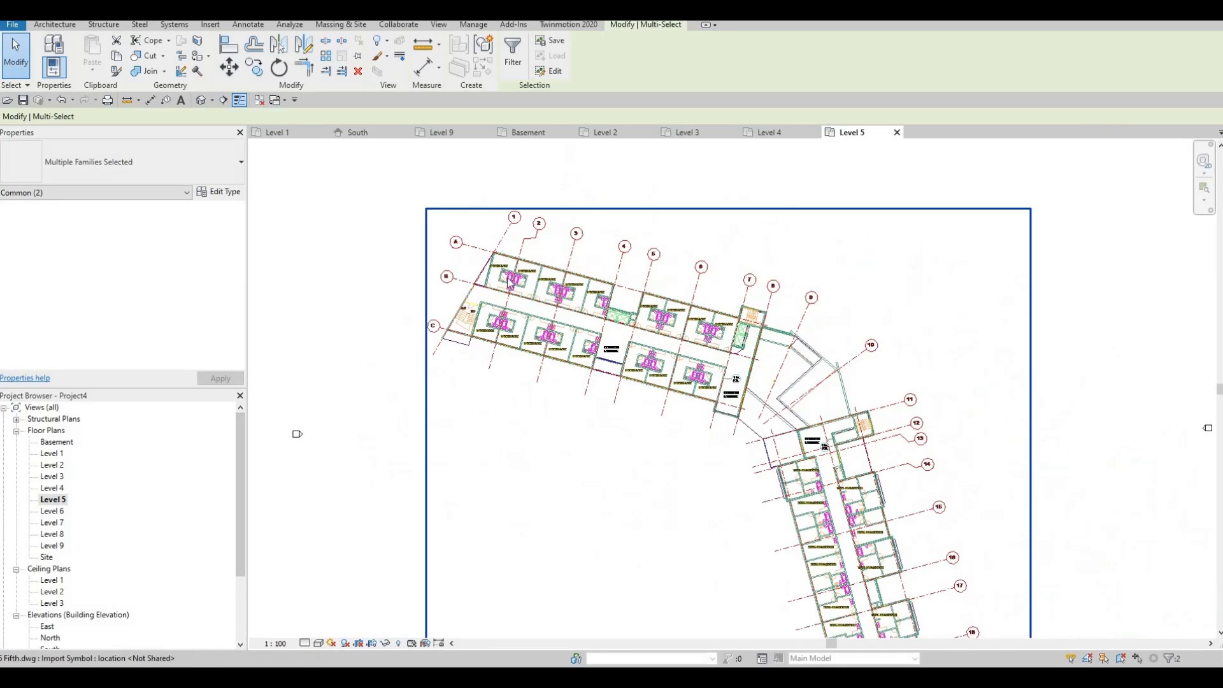
scroll(505, 247, up, 3)
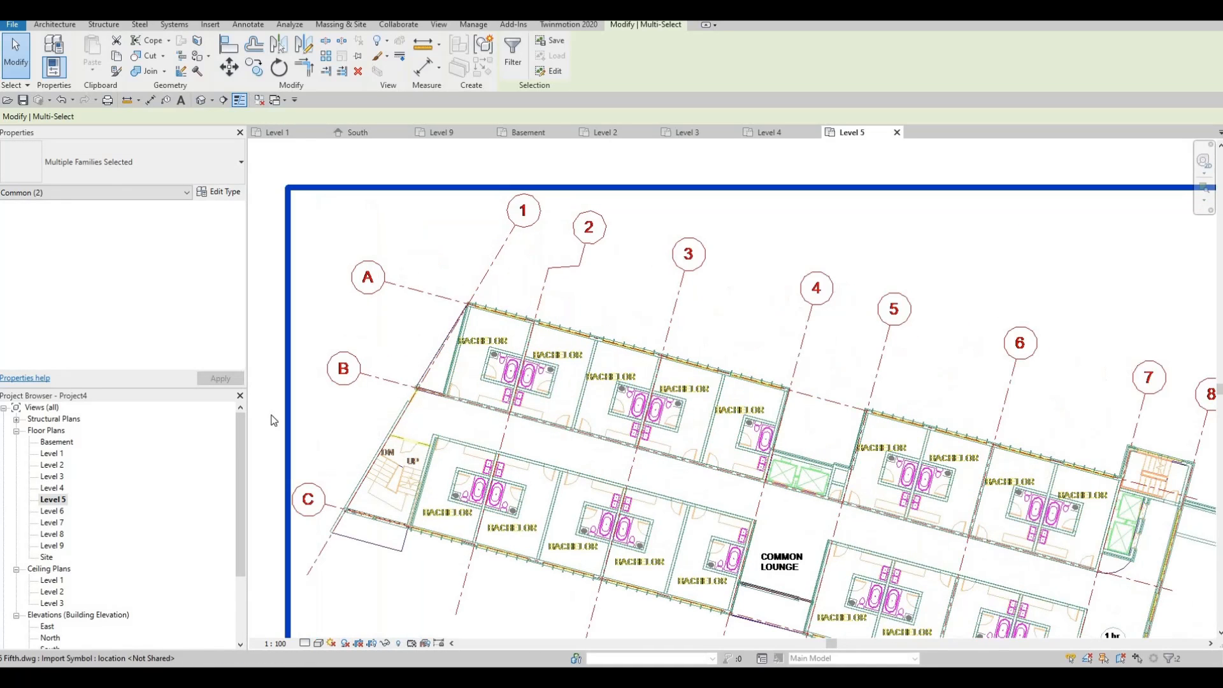
- Open the Basement floor plan at the building's western end, around grid lines 1 and A to C
double_click(61, 444)
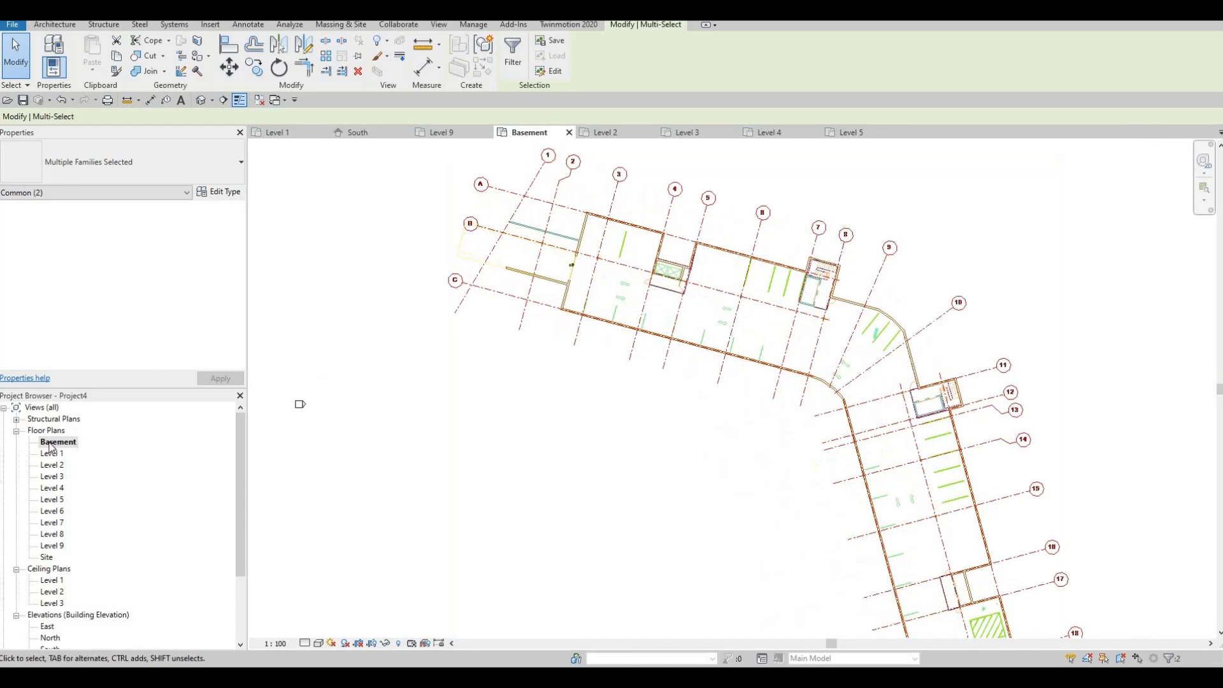
middle_drag(485, 333, 401, 448)
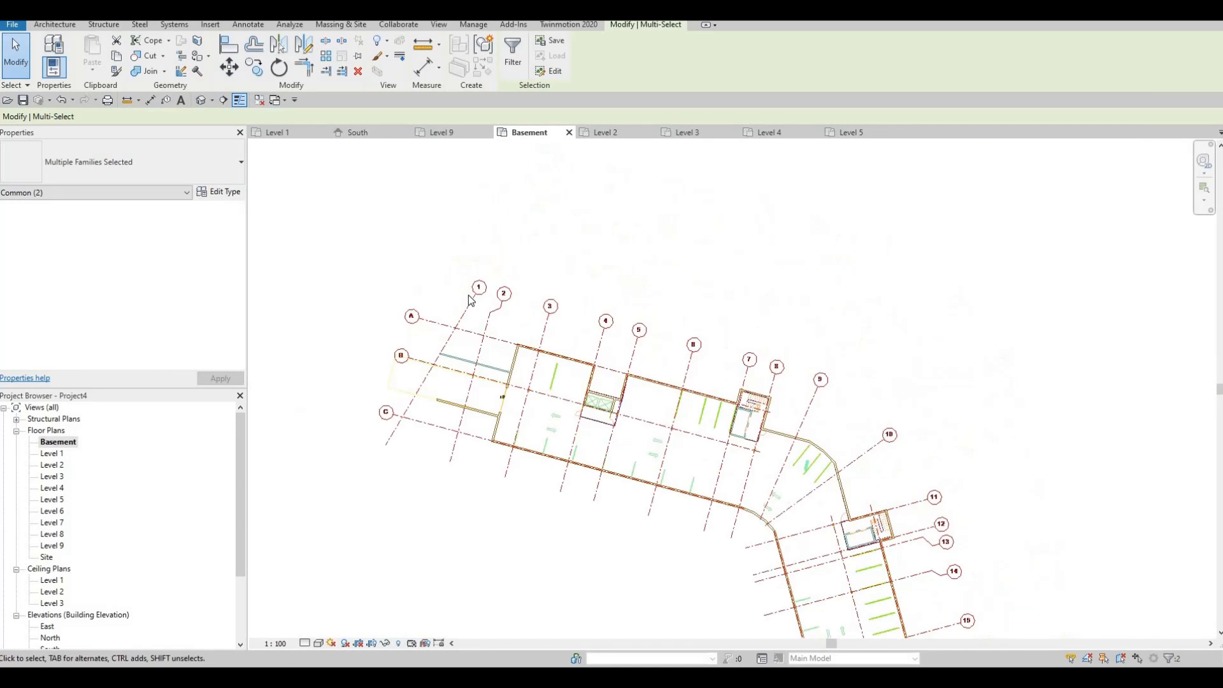
scroll(449, 284, up, 2)
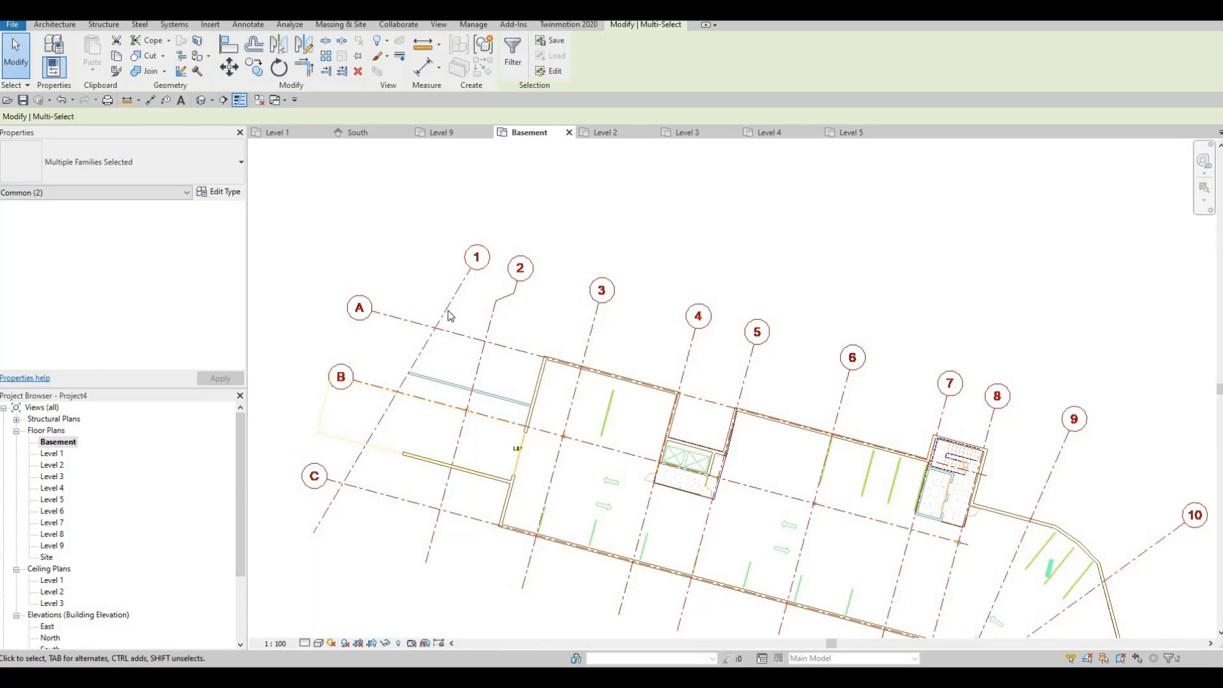
- Draw a straight Revit grid over the imported grid line 1, from its lower end up to its bubble
click(53, 25)
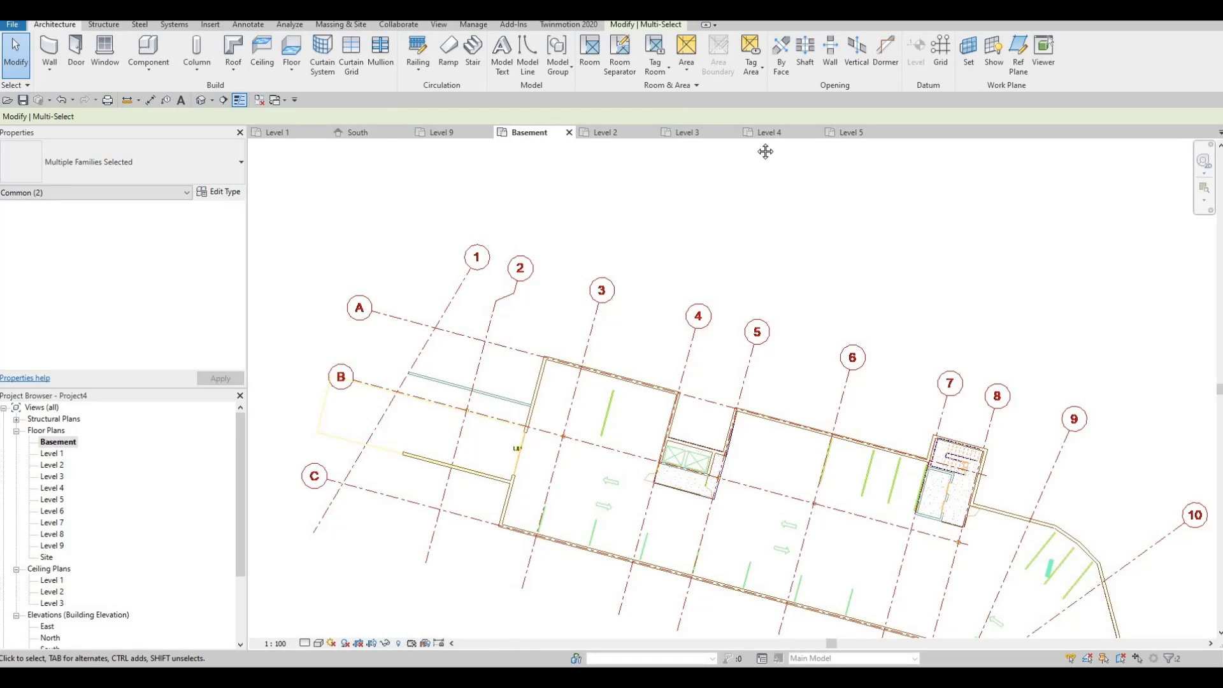
middle_drag(882, 239, 945, 204)
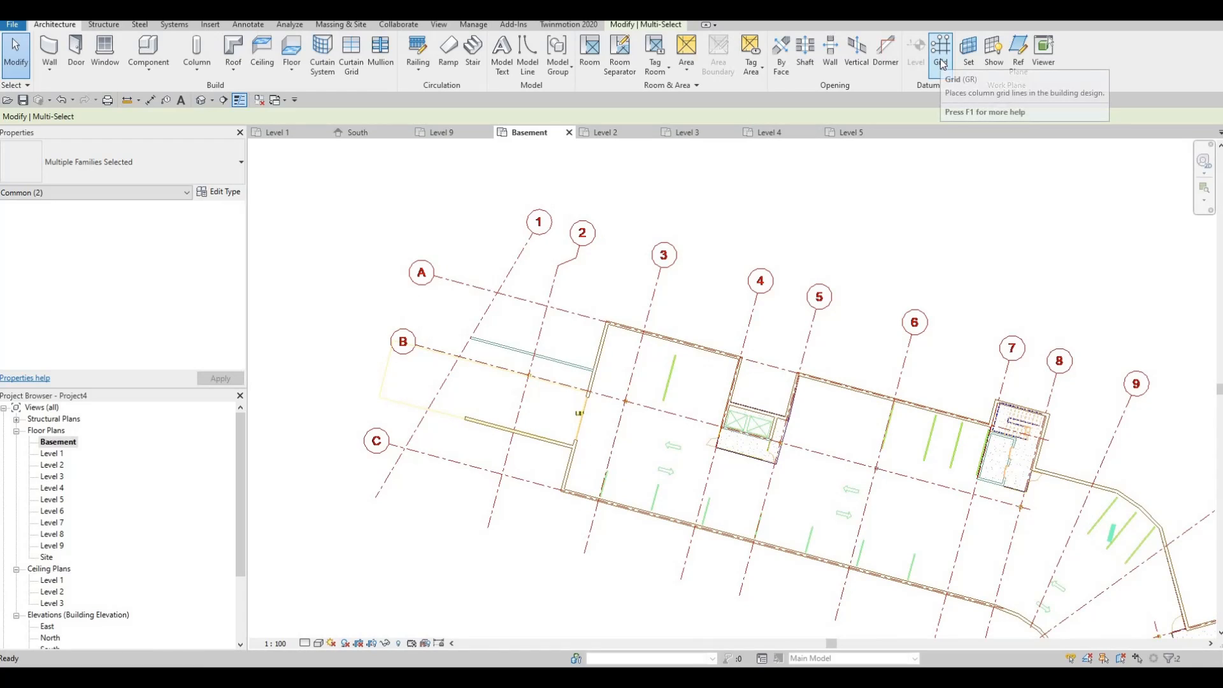
click(940, 58)
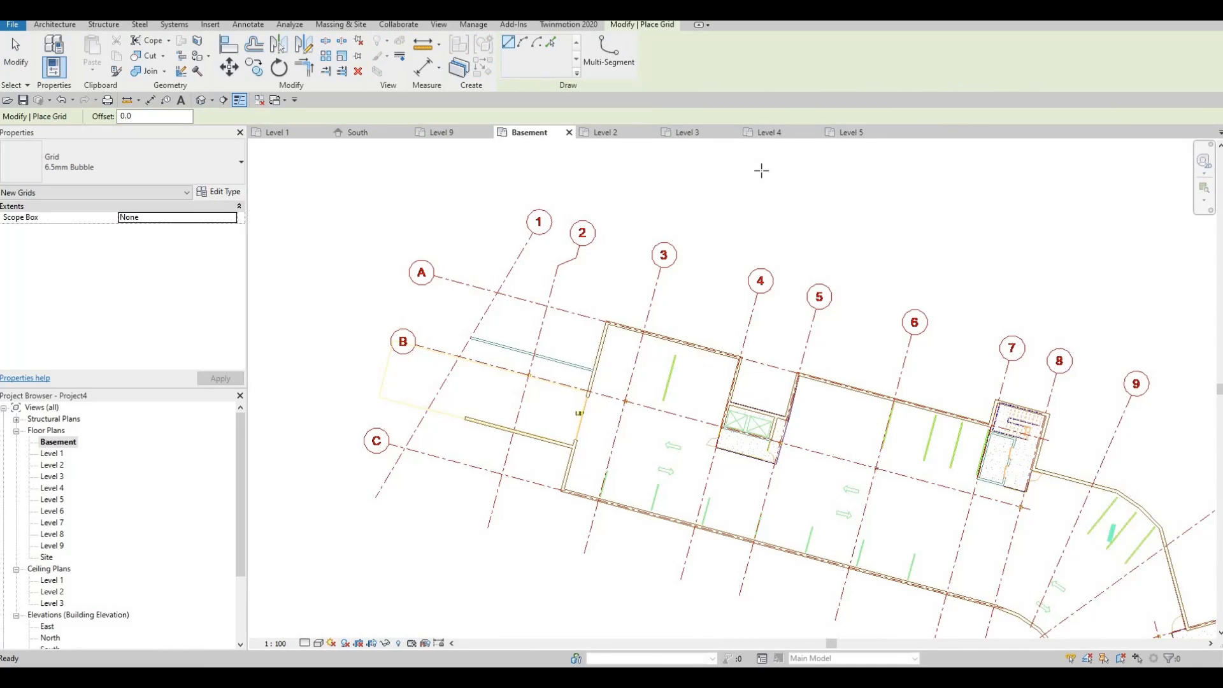
middle_drag(426, 437, 465, 380)
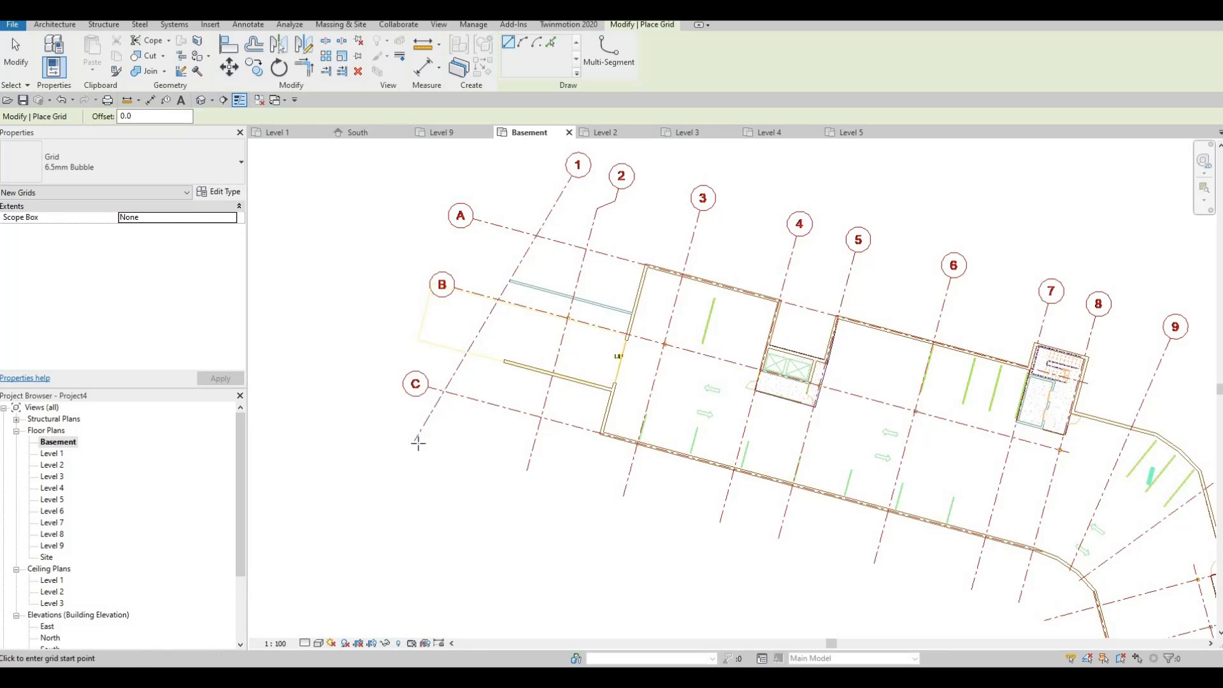
click(414, 440)
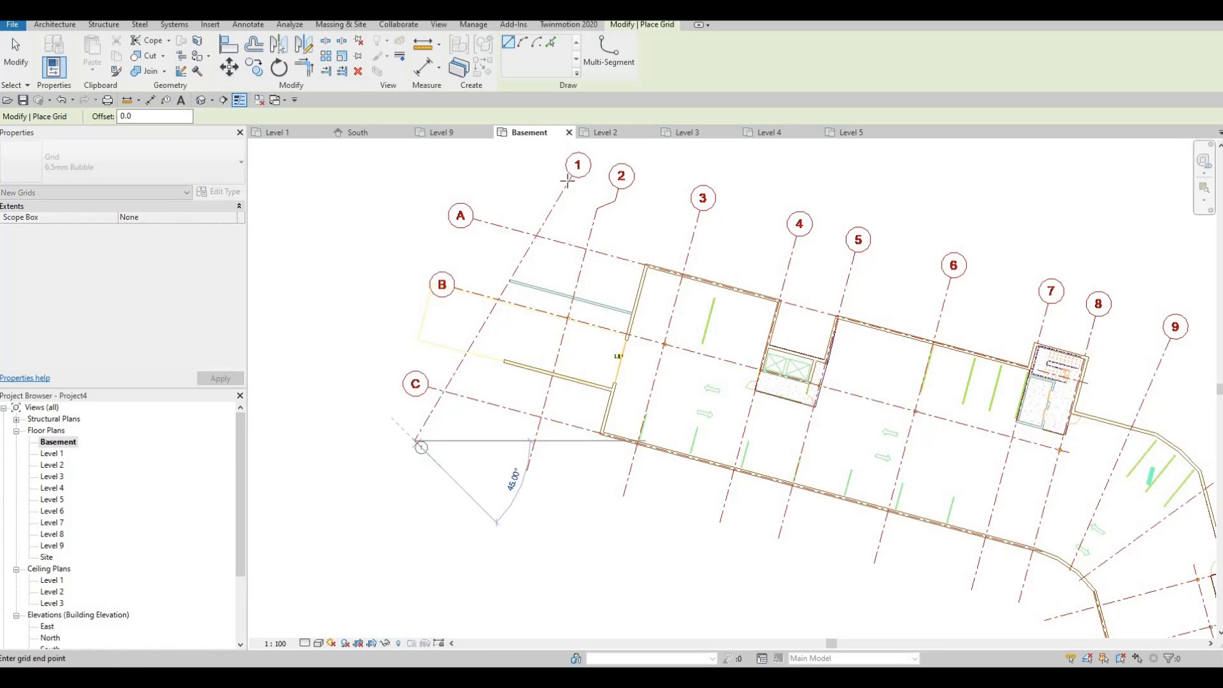
scroll(576, 154, up, 3)
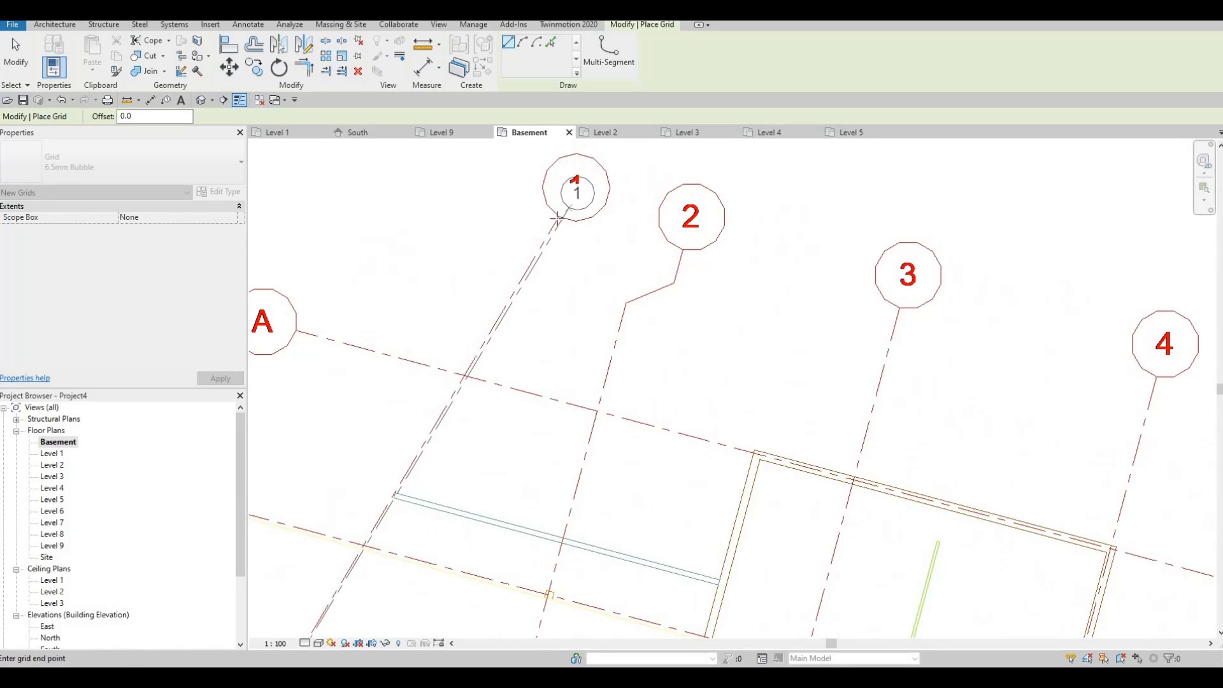
click(558, 217)
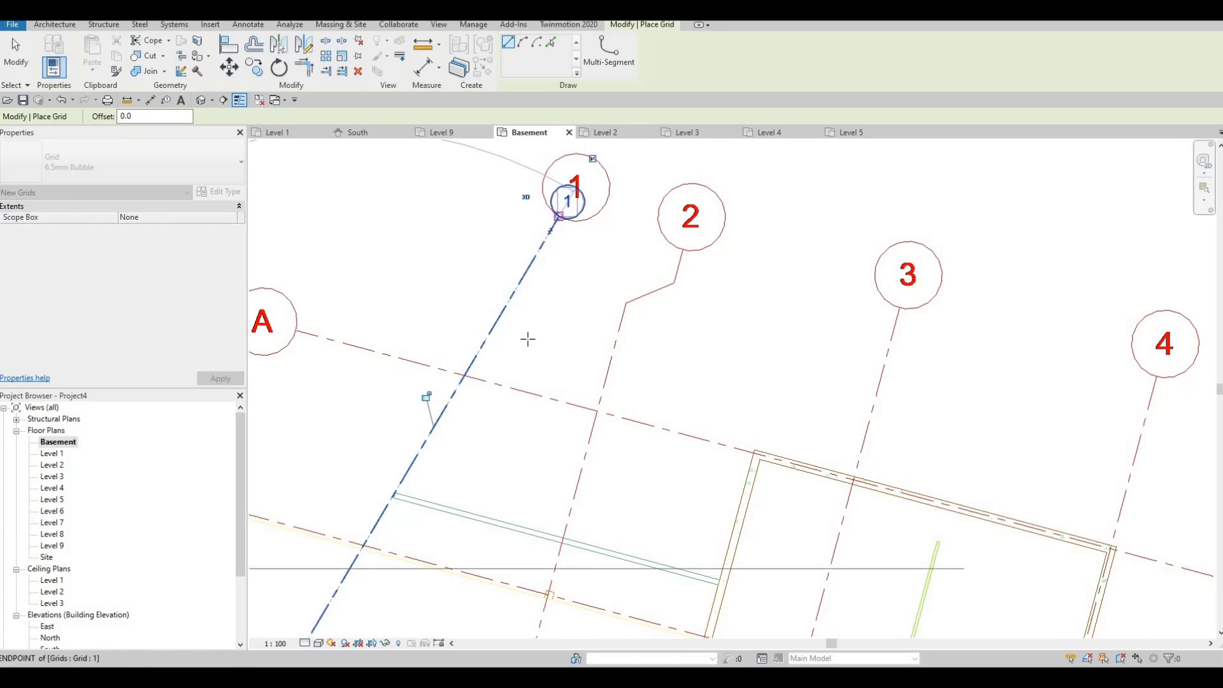
- Draw a straight grid over imported grid line 2 from its lower end, extending past the jog to beside bubble 2
scroll(527, 337, down, 4)
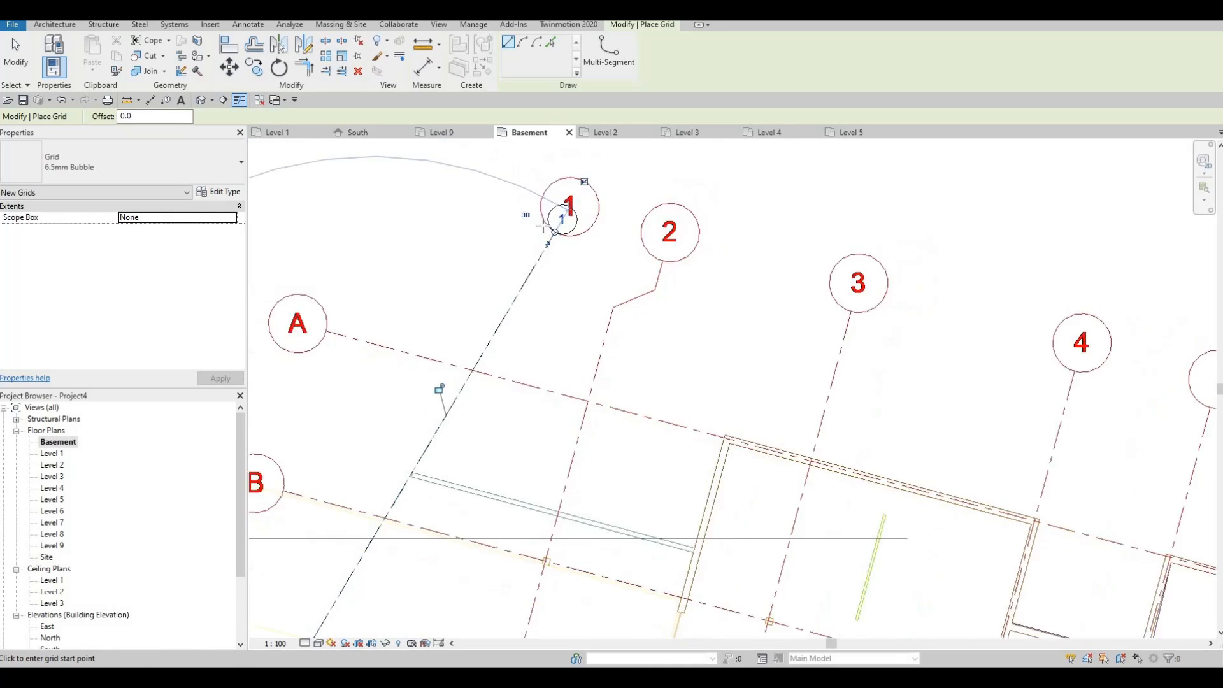
middle_drag(503, 470, 518, 350)
middle_drag(499, 582, 526, 481)
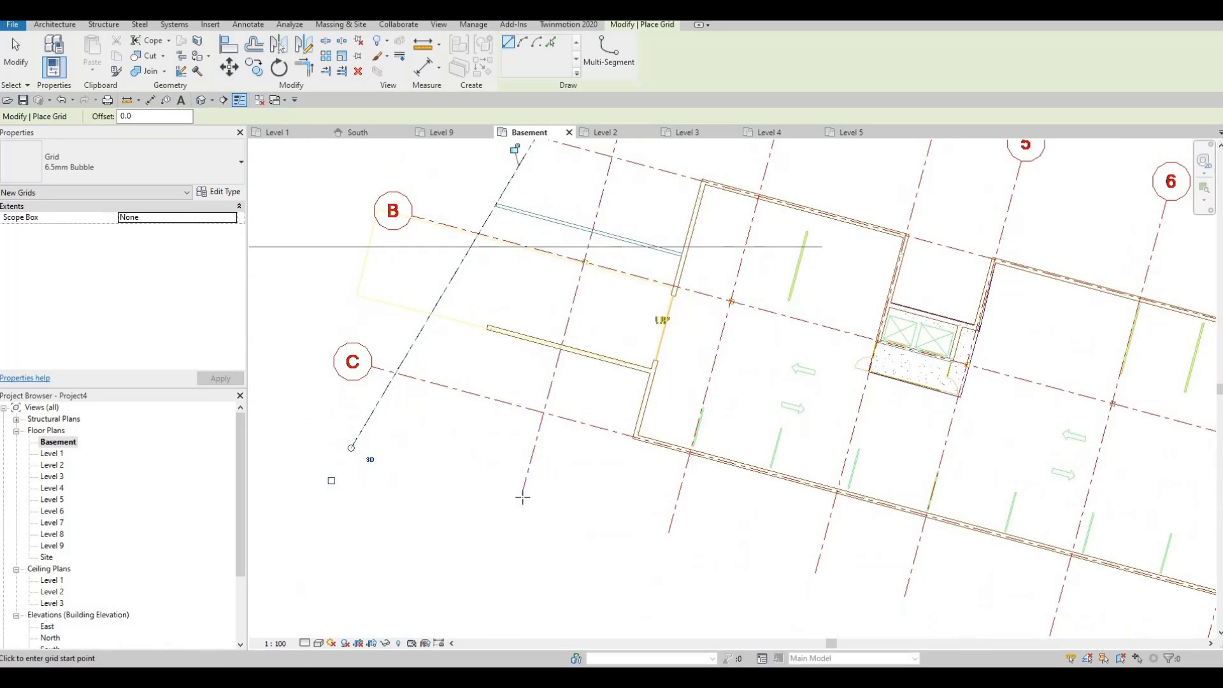
click(523, 495)
middle_drag(604, 271, 547, 573)
middle_drag(604, 274, 537, 560)
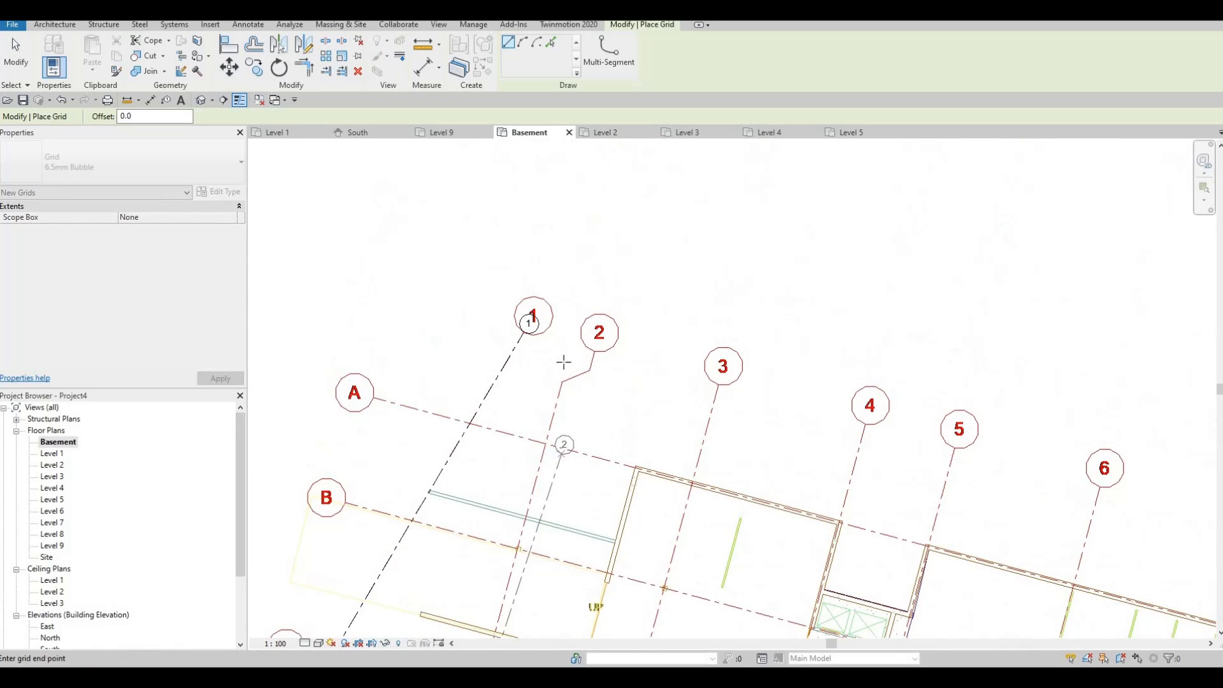
scroll(571, 404, up, 2)
click(562, 344)
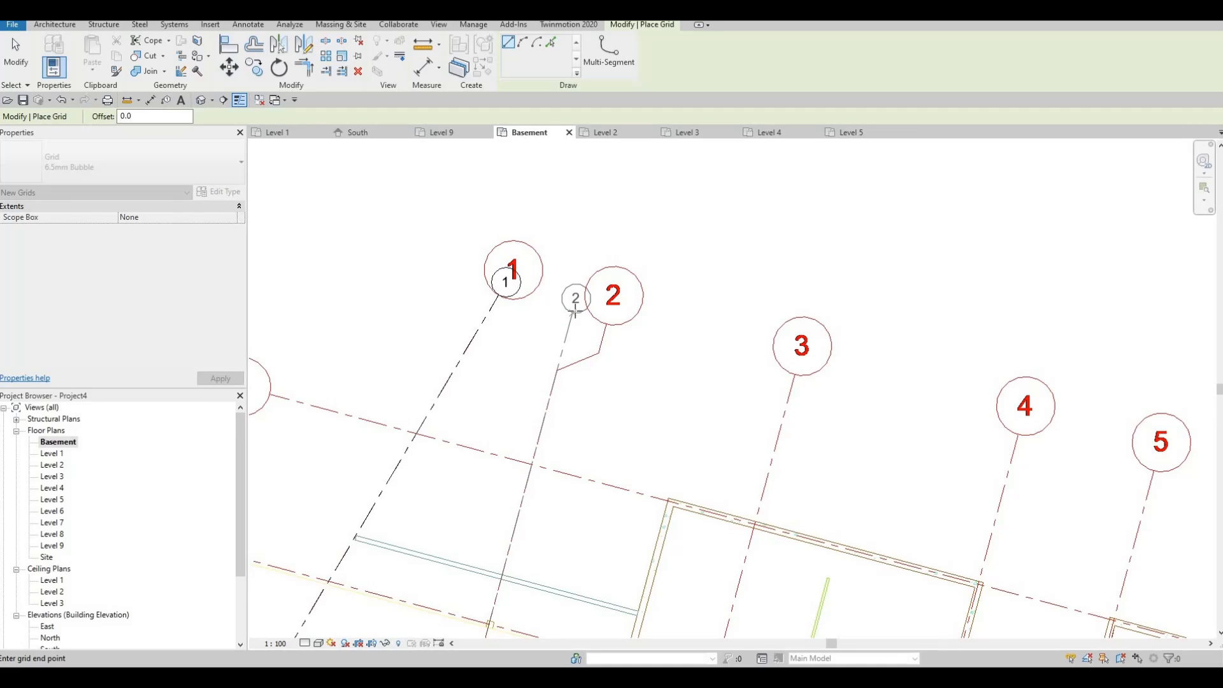
click(575, 311)
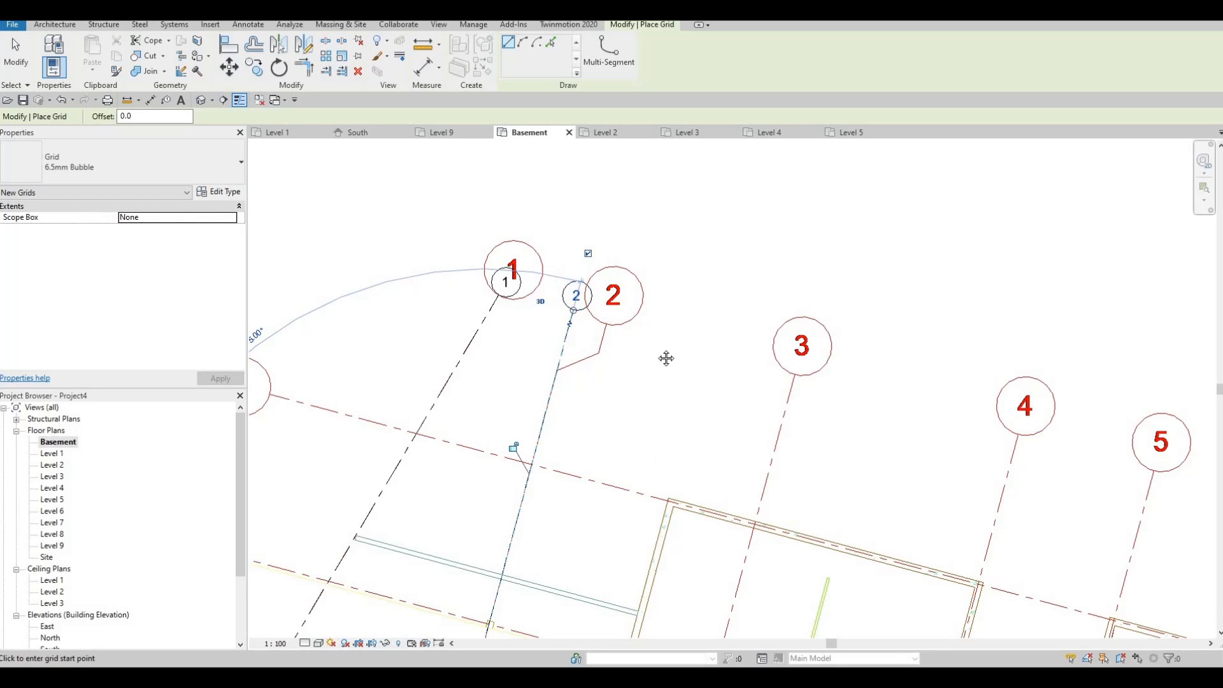
key(Escape)
- Draw a straight grid over imported grid line 3 from its lower end up to bubble 3
scroll(673, 383, down, 2)
middle_drag(598, 571, 603, 393)
middle_drag(595, 530, 543, 430)
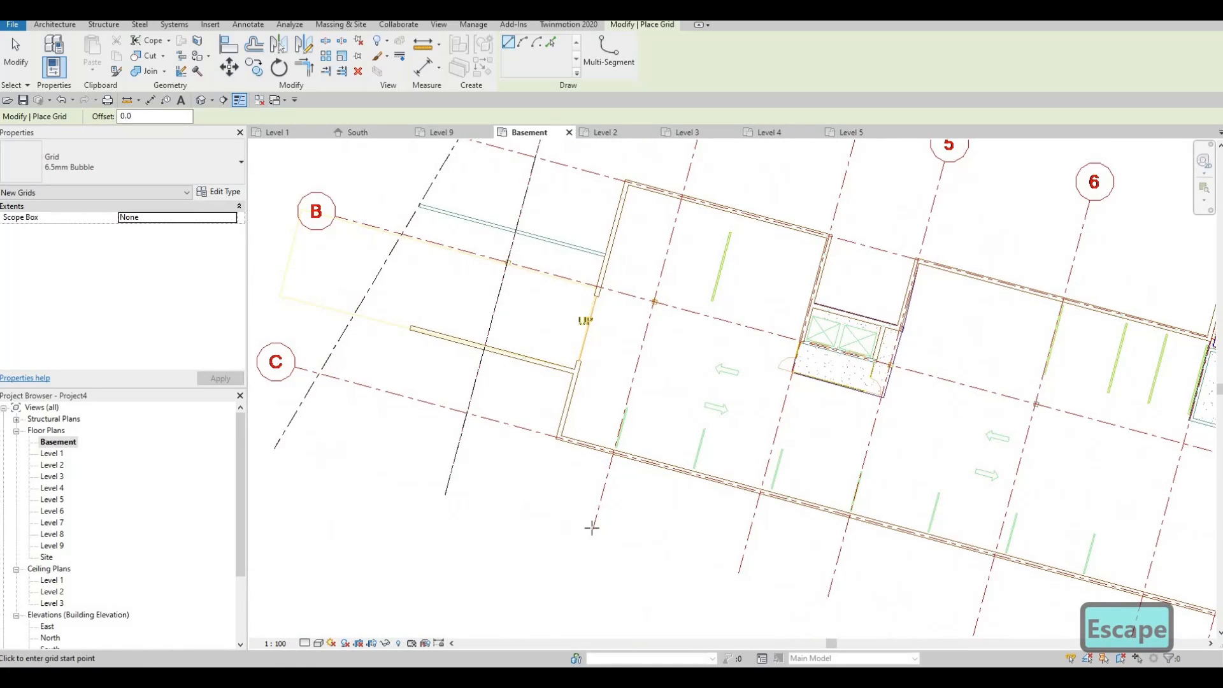
click(592, 530)
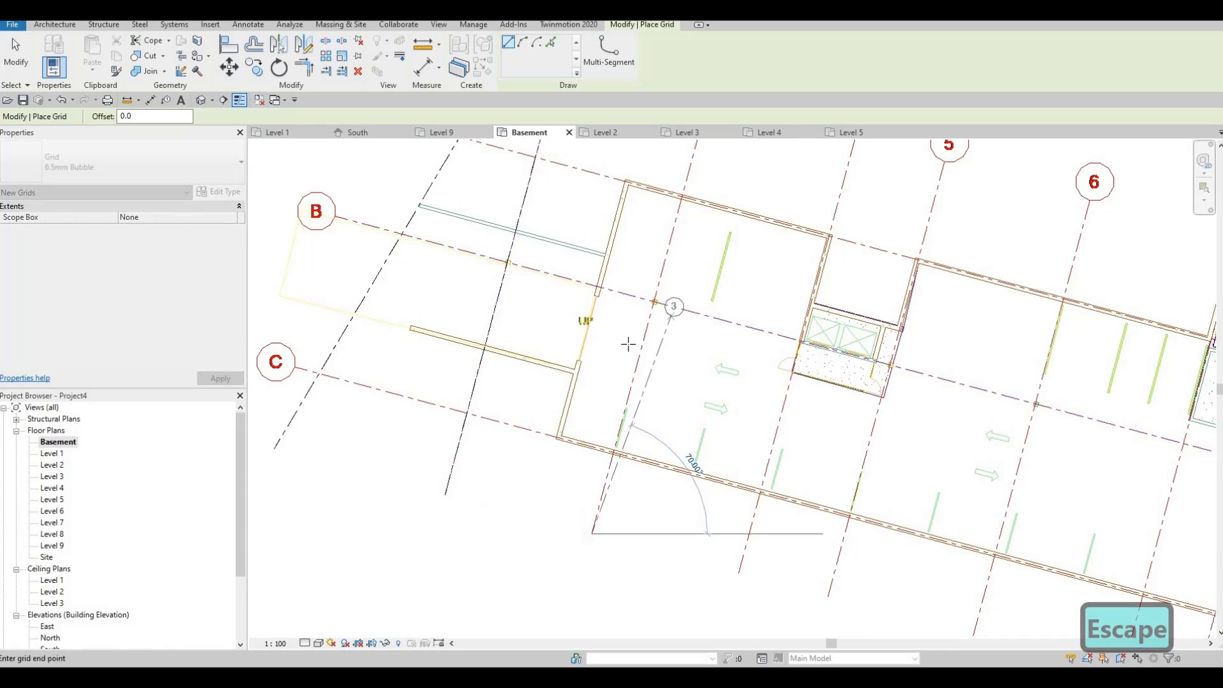
middle_drag(676, 217, 605, 440)
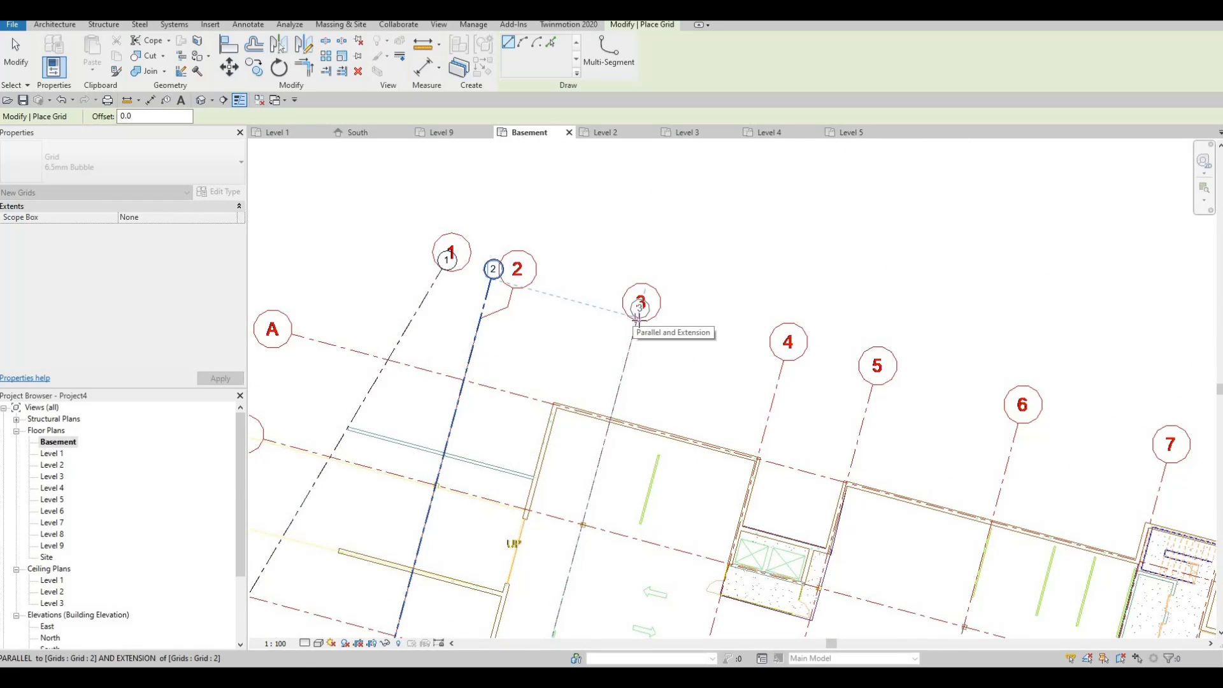
click(638, 321)
key(Escape)
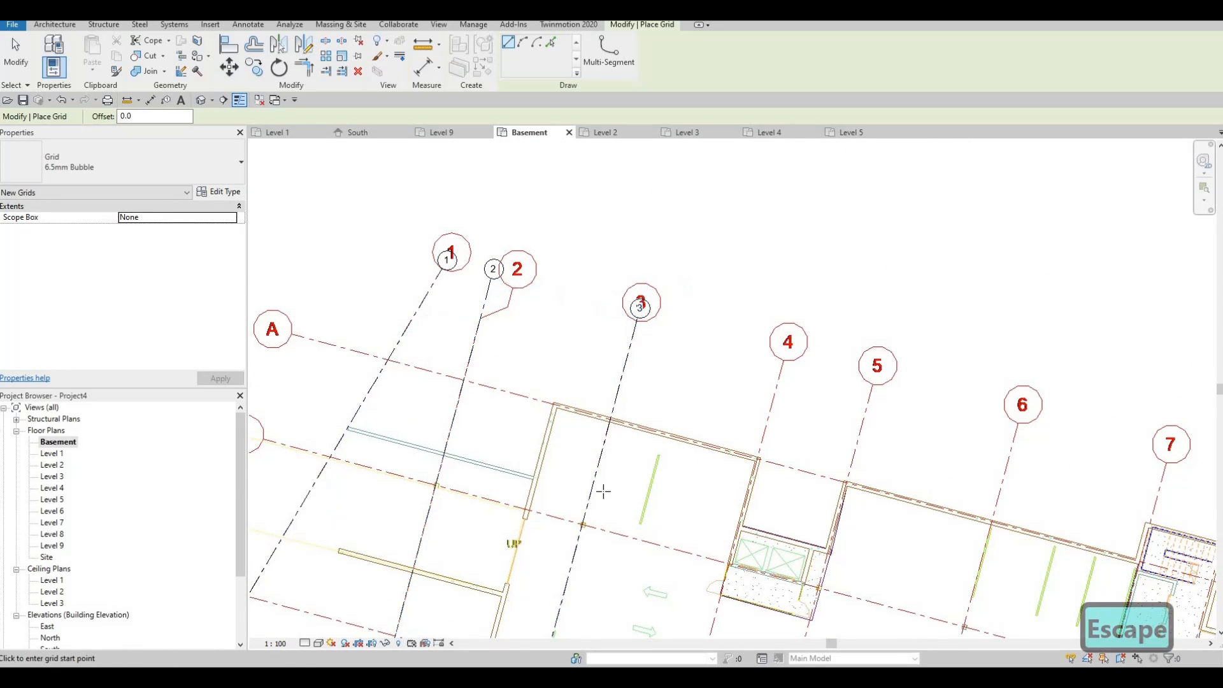
- Draw a grid over imported grid line 4, starting in line with the lower end of grid 2 and ending at bubble 4
middle_drag(663, 638, 587, 582)
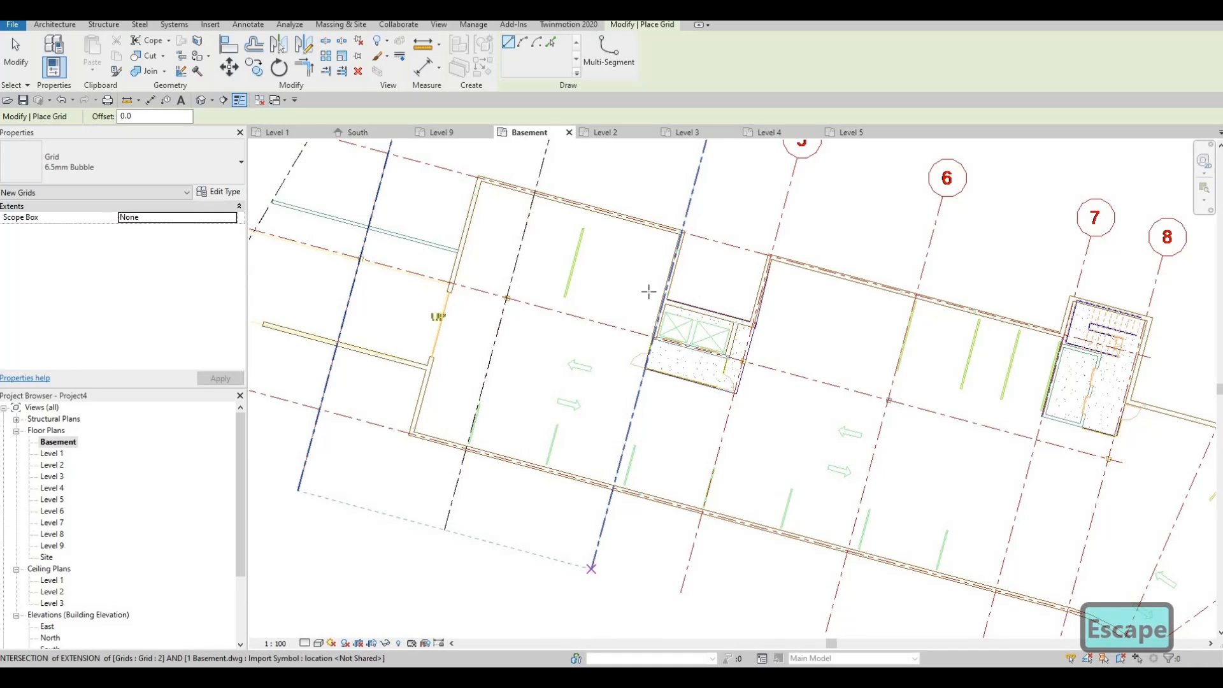
click(591, 569)
middle_drag(702, 188, 663, 388)
scroll(669, 335, up, 1)
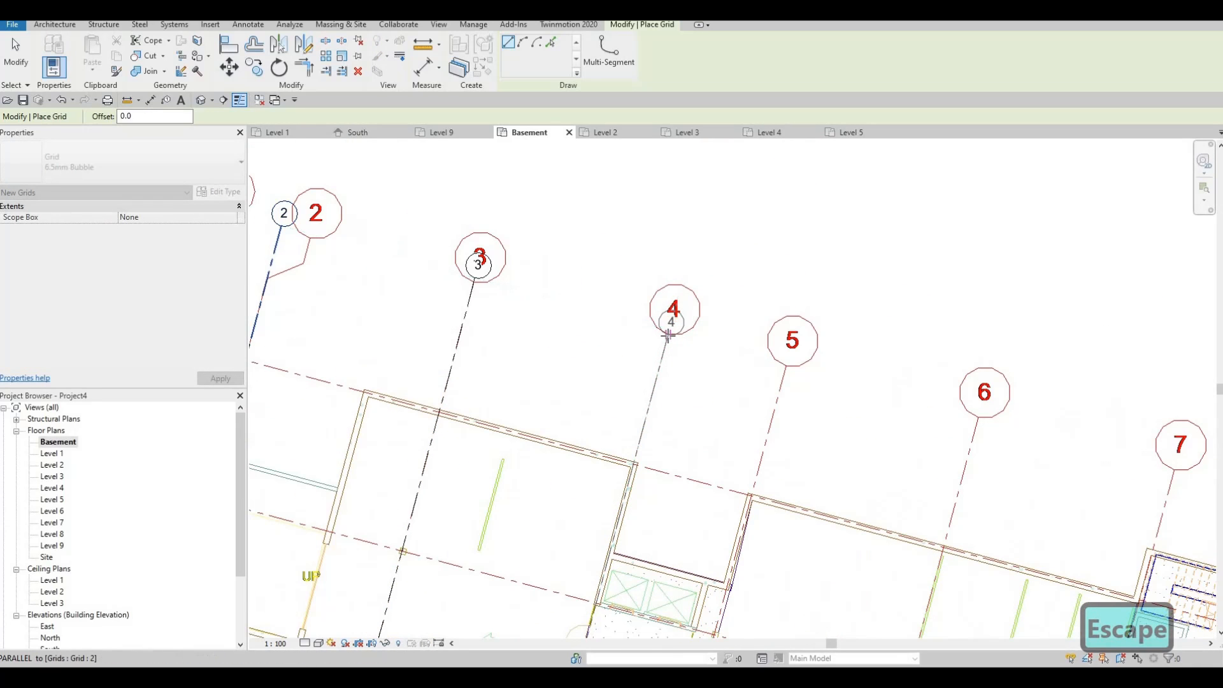
click(681, 314)
- Trace imported grid line 5 with a grid from its lower end to bubble 5, aligned with the neighbouring grid heads
scroll(678, 314, down, 2)
middle_drag(677, 314, 630, 199)
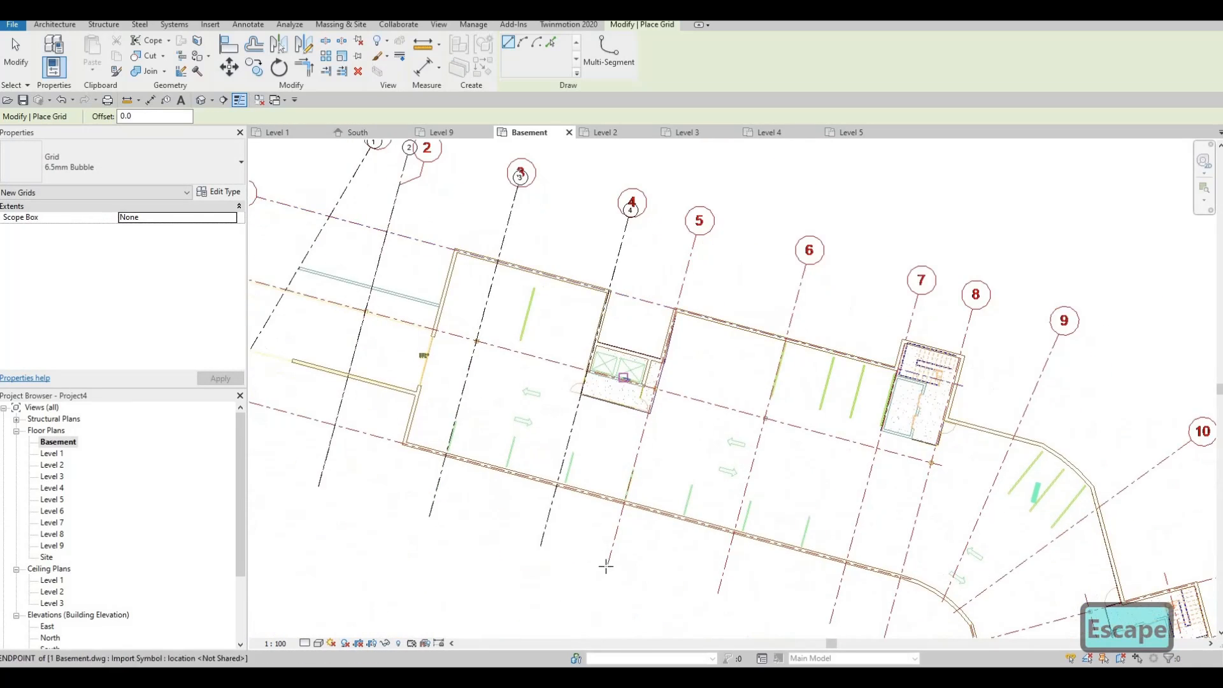
click(608, 562)
middle_drag(658, 327, 622, 410)
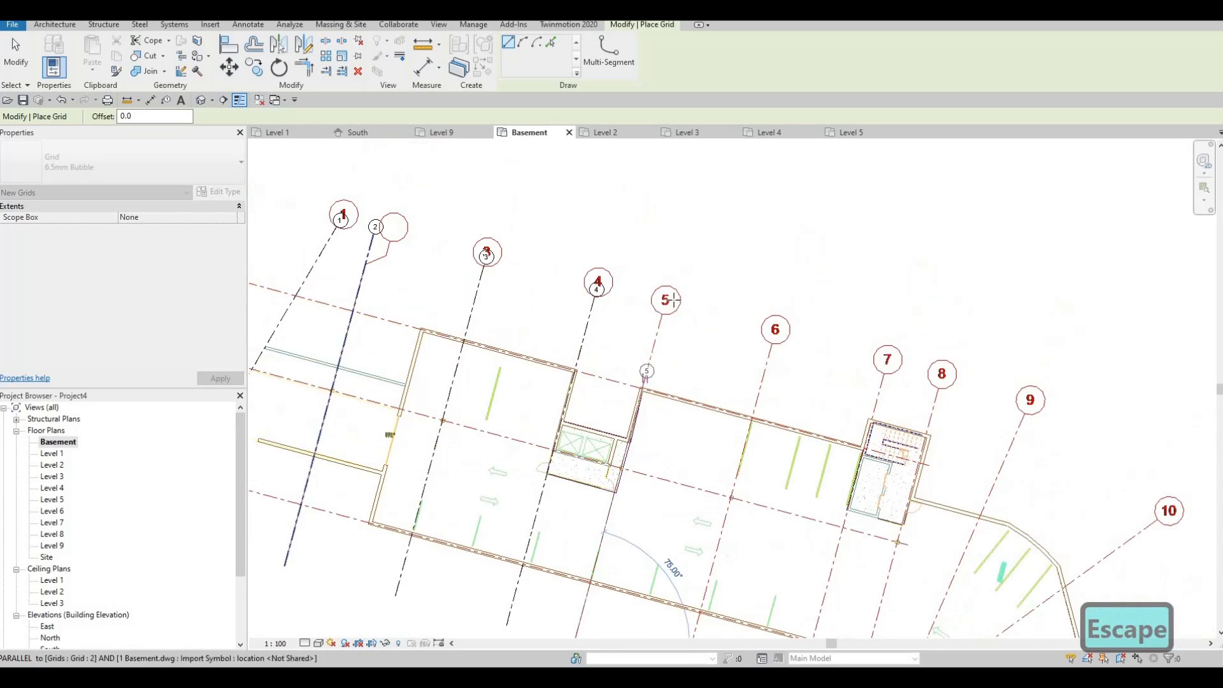
scroll(651, 329, up, 2)
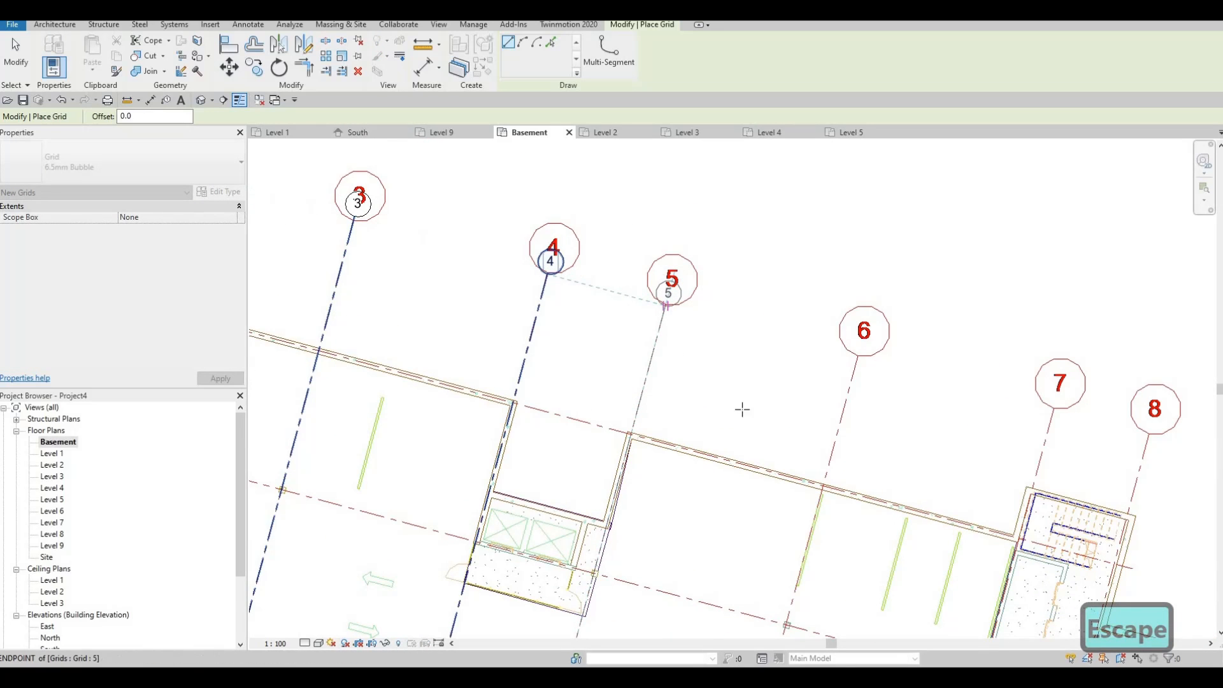
- Add a grid over imported grid line 6 from its lower end to bubble 6, parallel to grid 5
scroll(675, 285, down, 3)
middle_drag(677, 286, 592, 189)
click(705, 220)
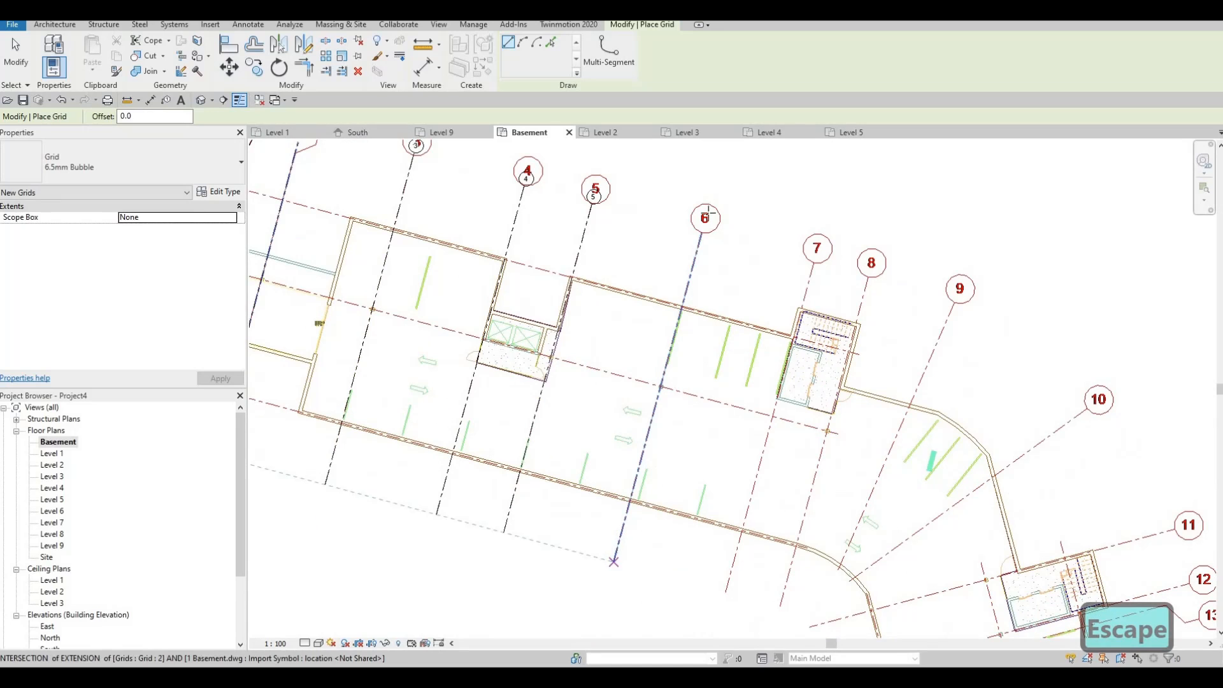
scroll(706, 216, up, 5)
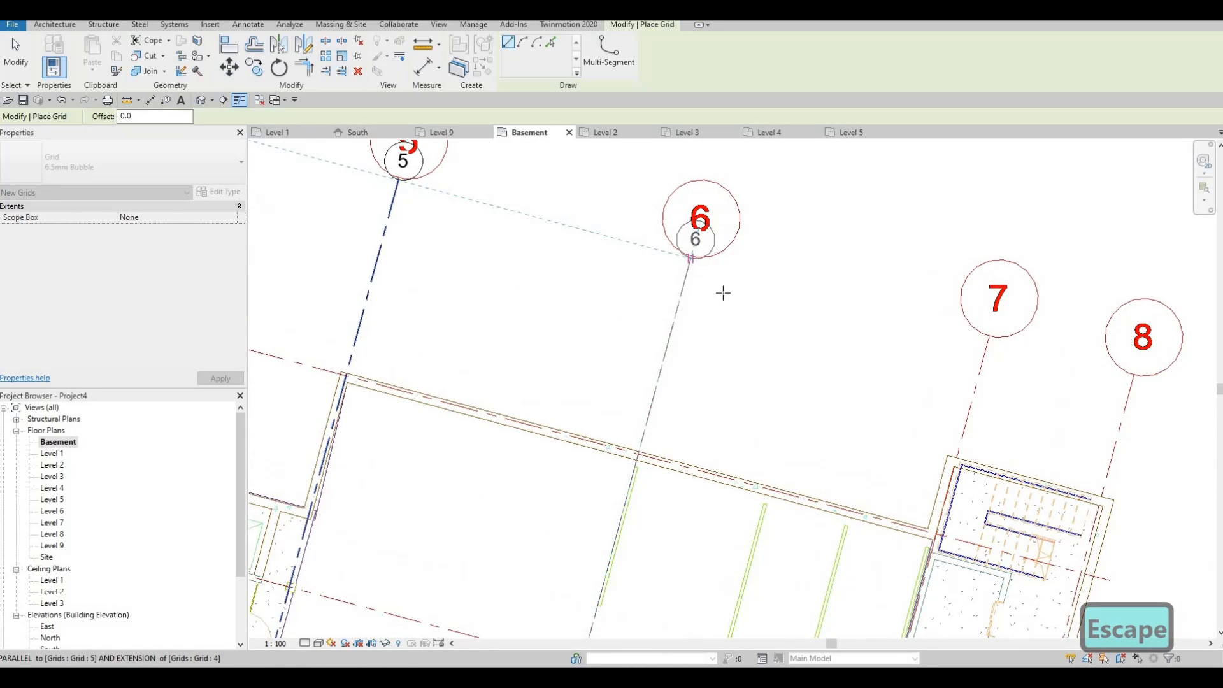
click(692, 258)
- Draw a grid over imported grid line 7, from below the south wall up through the stair core to bubble 7
scroll(696, 262, down, 3)
middle_drag(768, 398, 620, 151)
key(Escape)
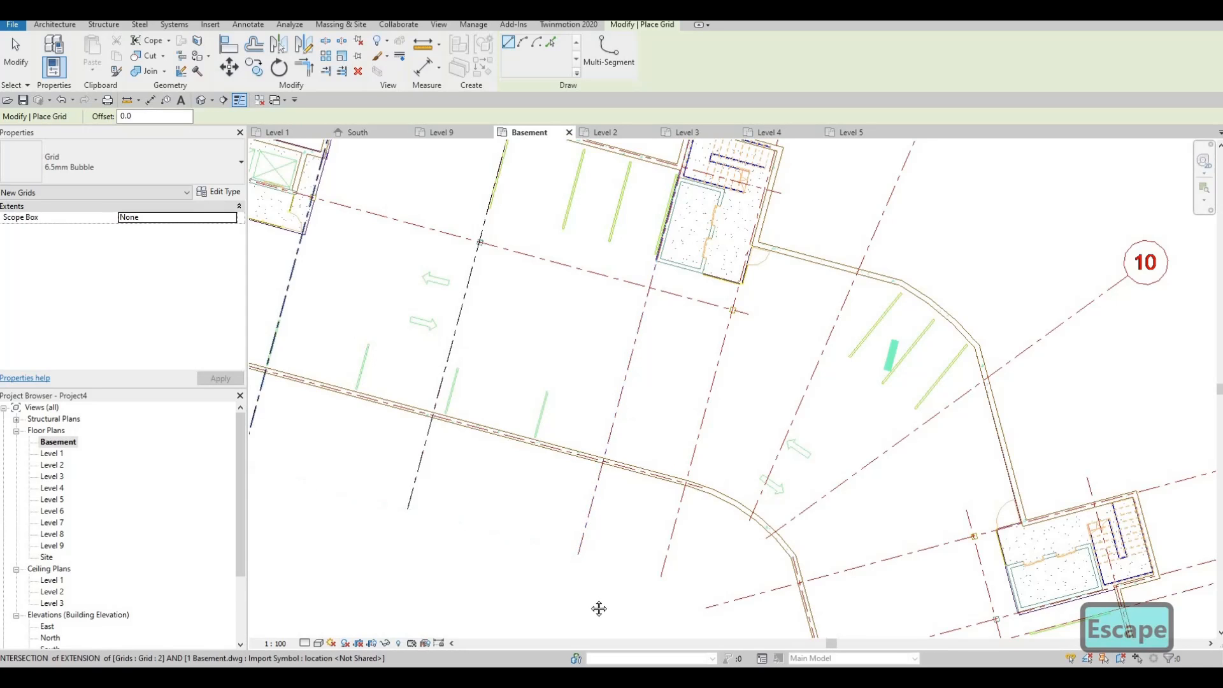
click(579, 553)
middle_drag(656, 369, 594, 582)
scroll(666, 256, up, 2)
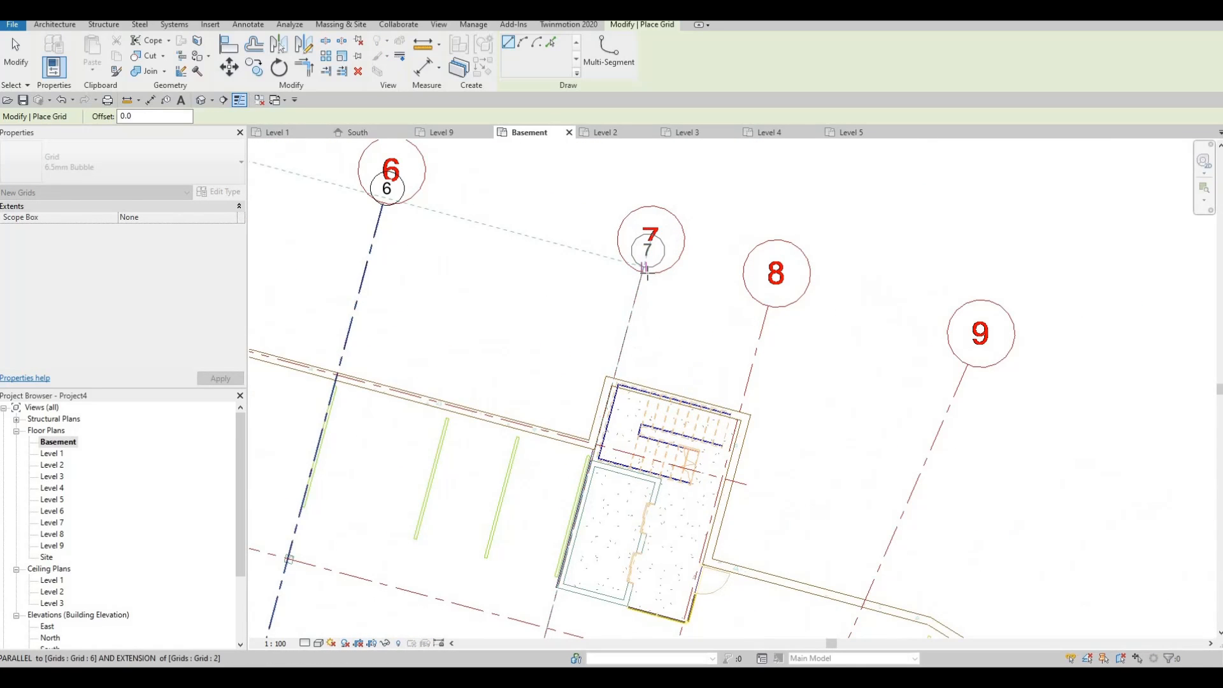
click(654, 258)
key(Escape)
- Draw a grid over imported grid line 8, along the stair core's eastern side, from its lower end to bubble 8
scroll(652, 260, down, 2)
middle_drag(637, 523, 632, 300)
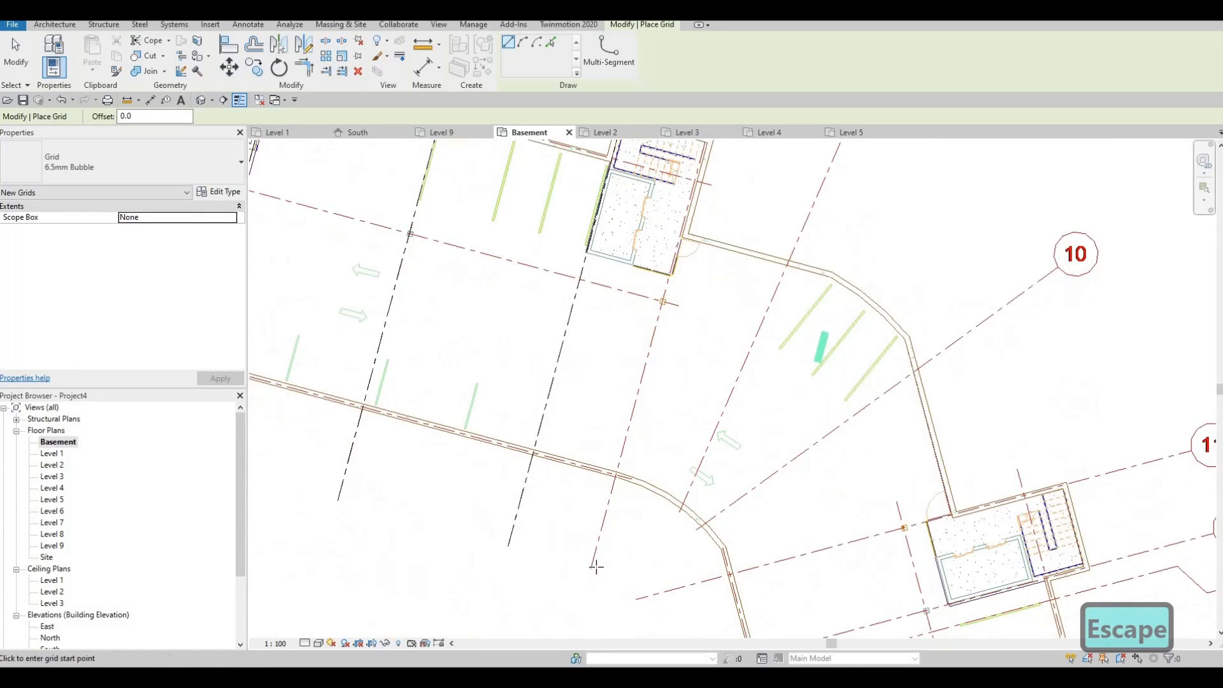
click(591, 568)
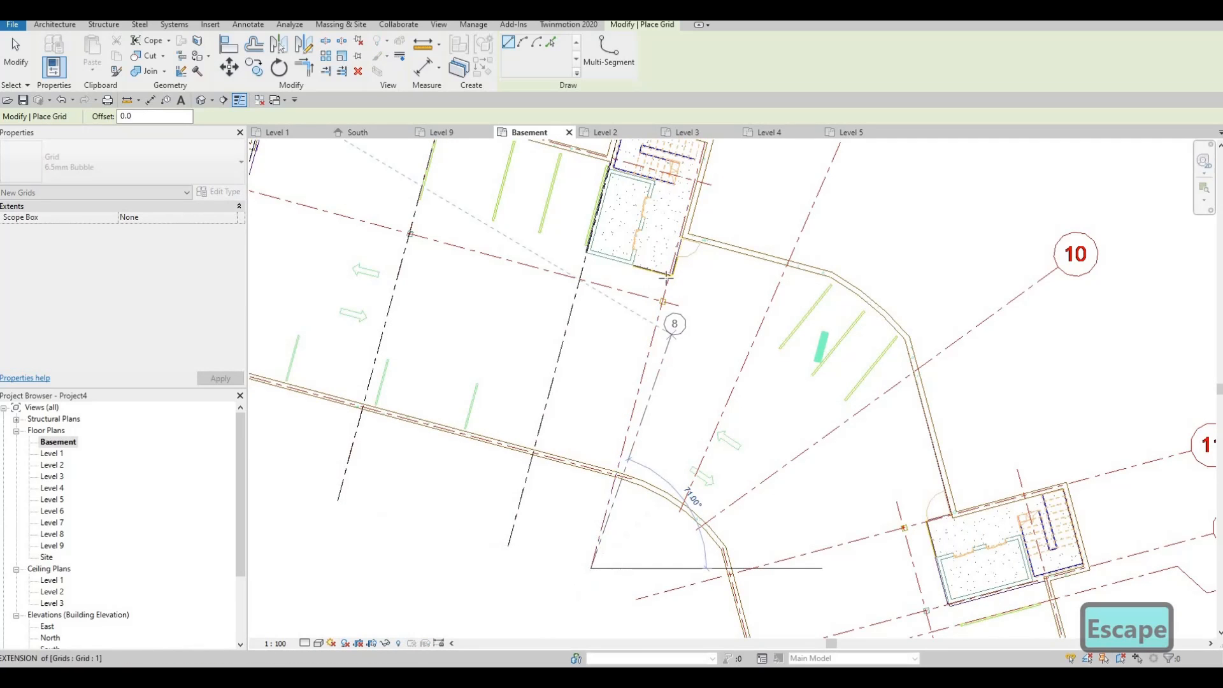
middle_drag(691, 264, 611, 493)
scroll(653, 288, up, 2)
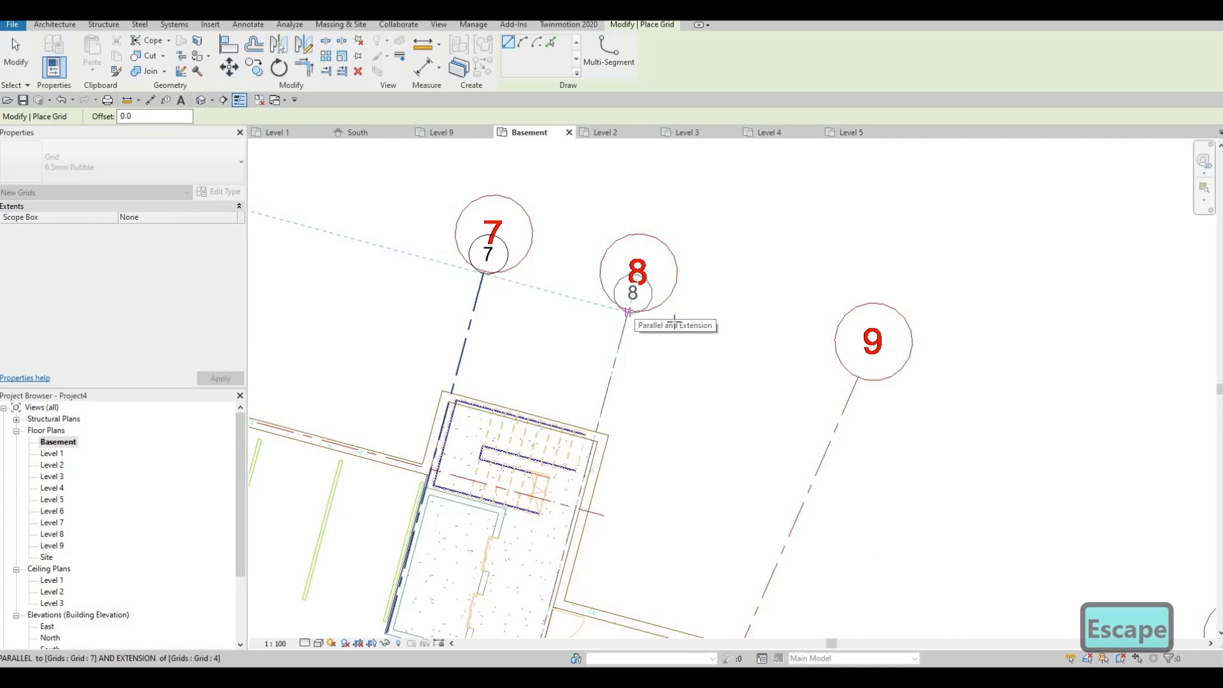
click(631, 312)
key(Escape)
- Draw a grid over the slanted imported grid line 9, from its lower end near the curved wall up to bubble 9
scroll(646, 300, down, 2)
middle_drag(576, 458, 536, 222)
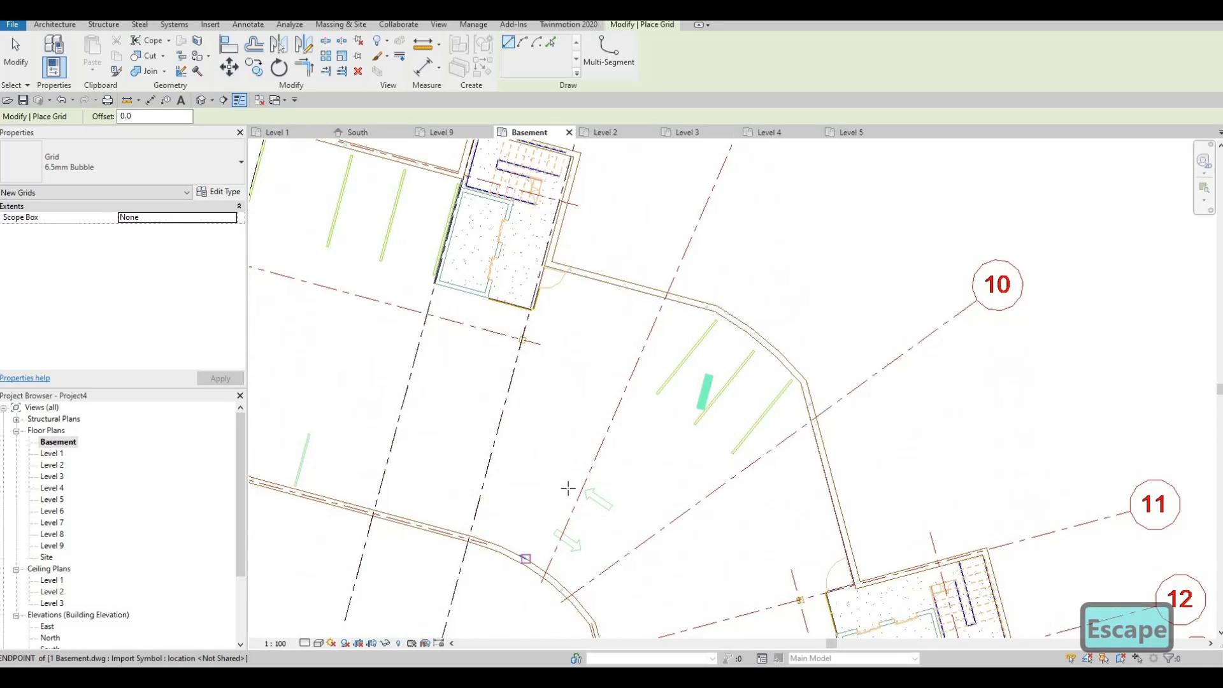
middle_drag(569, 489, 600, 390)
click(632, 344)
middle_drag(700, 184, 611, 361)
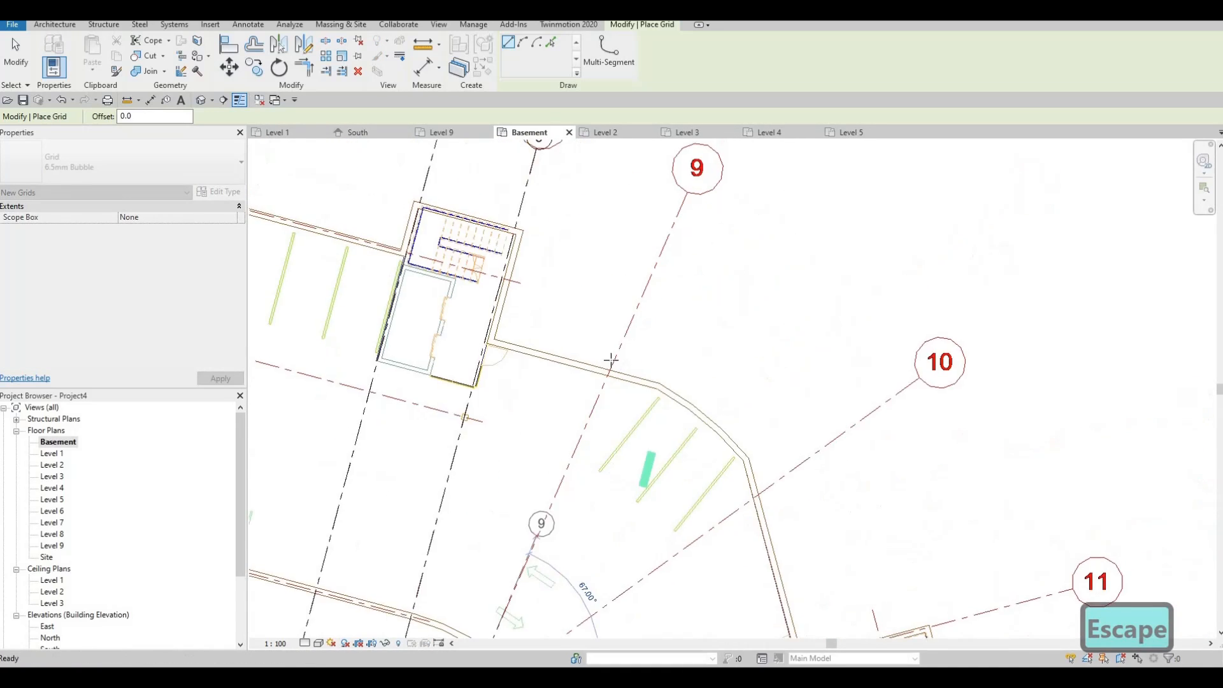
scroll(611, 361, down, 1)
middle_drag(657, 252, 602, 377)
scroll(616, 352, up, 4)
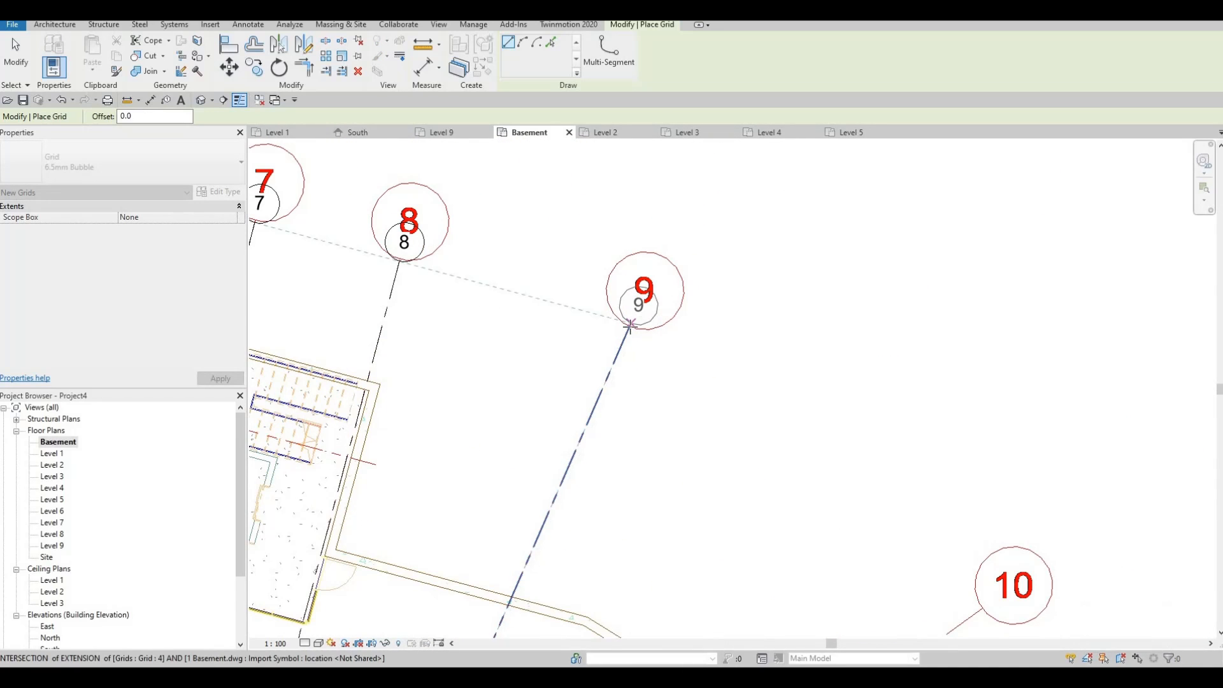
click(629, 325)
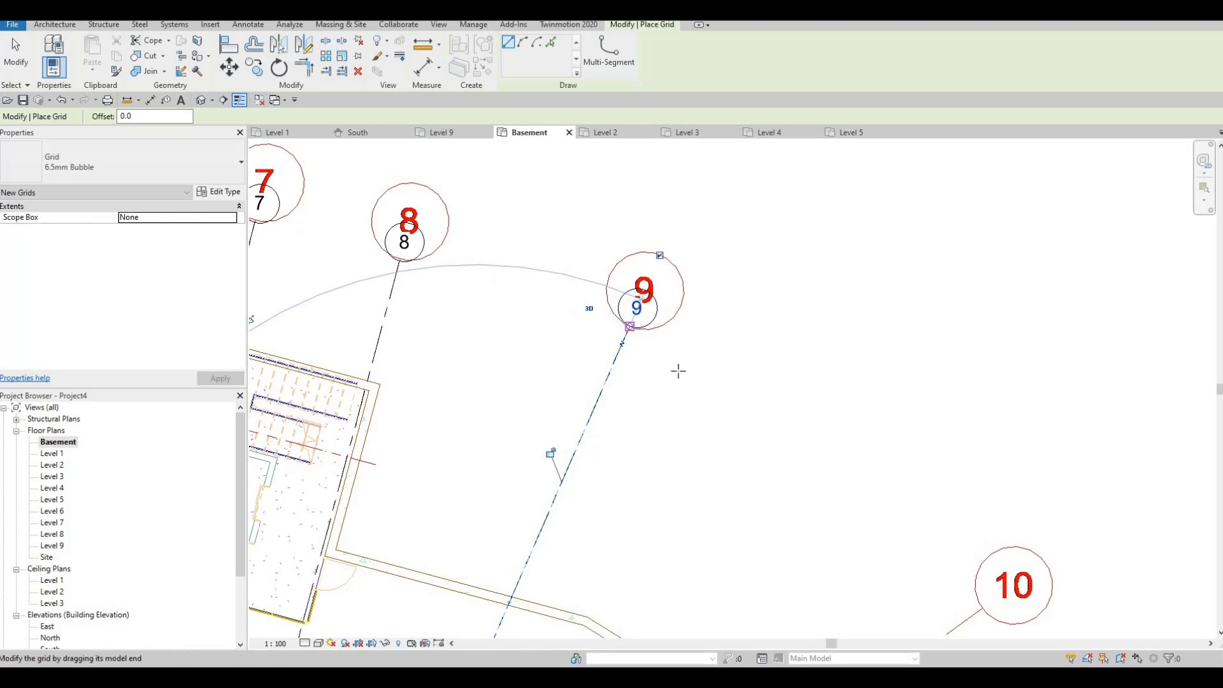
- Draw a grid over the diagonal imported grid line 10, from its lower end at the curved wall to bubble 10
scroll(649, 313, down, 2)
middle_drag(538, 455, 545, 220)
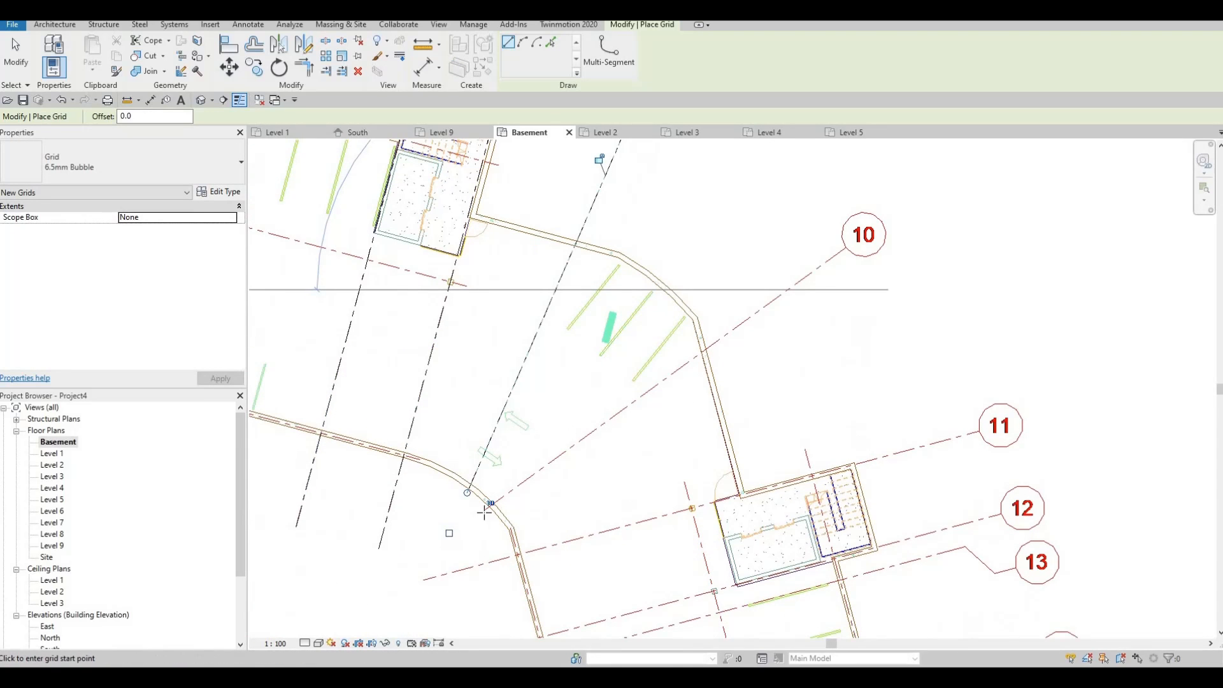
click(485, 510)
scroll(485, 510, up, 1)
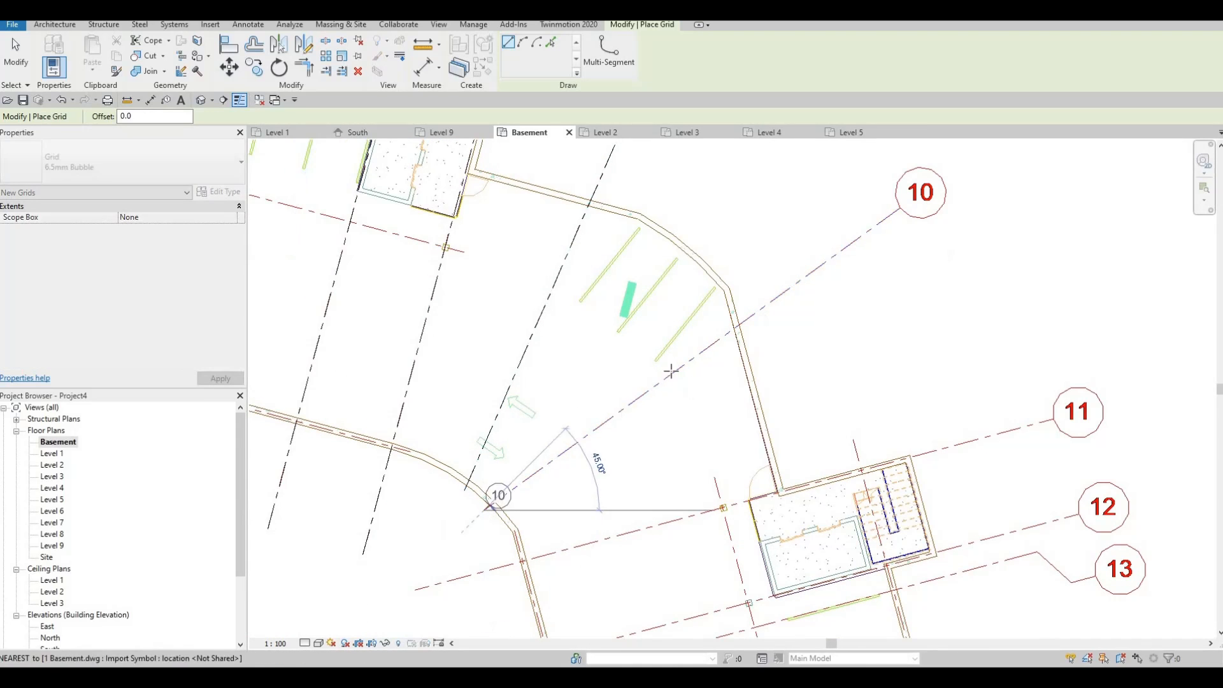
scroll(739, 328, up, 3)
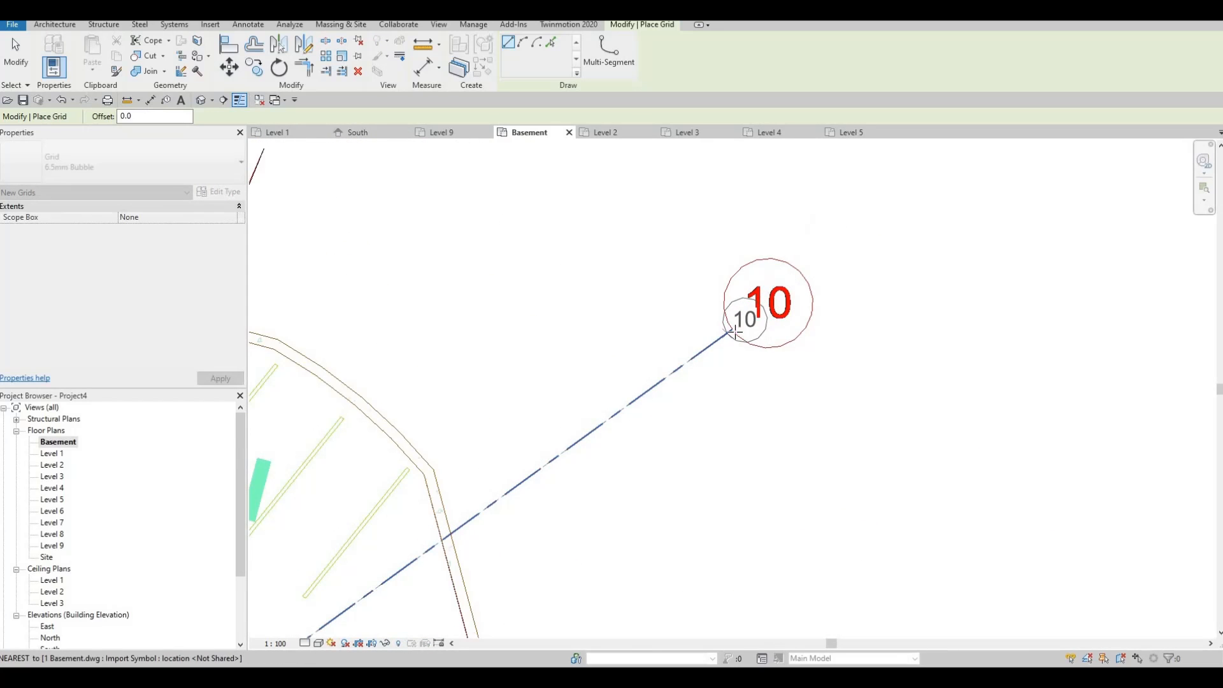
click(736, 331)
- Draw a grid over imported grid line 11, from its western end along the second stair core to bubble 11
scroll(652, 404, down, 4)
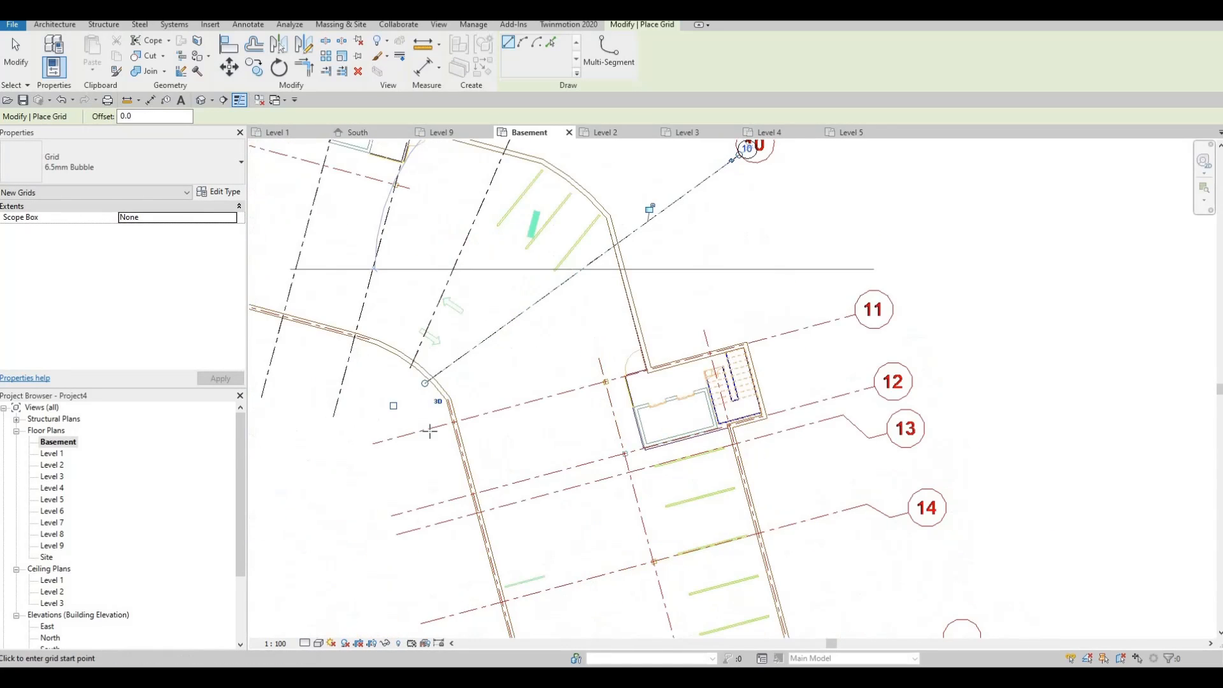
scroll(314, 455, up, 2)
click(407, 423)
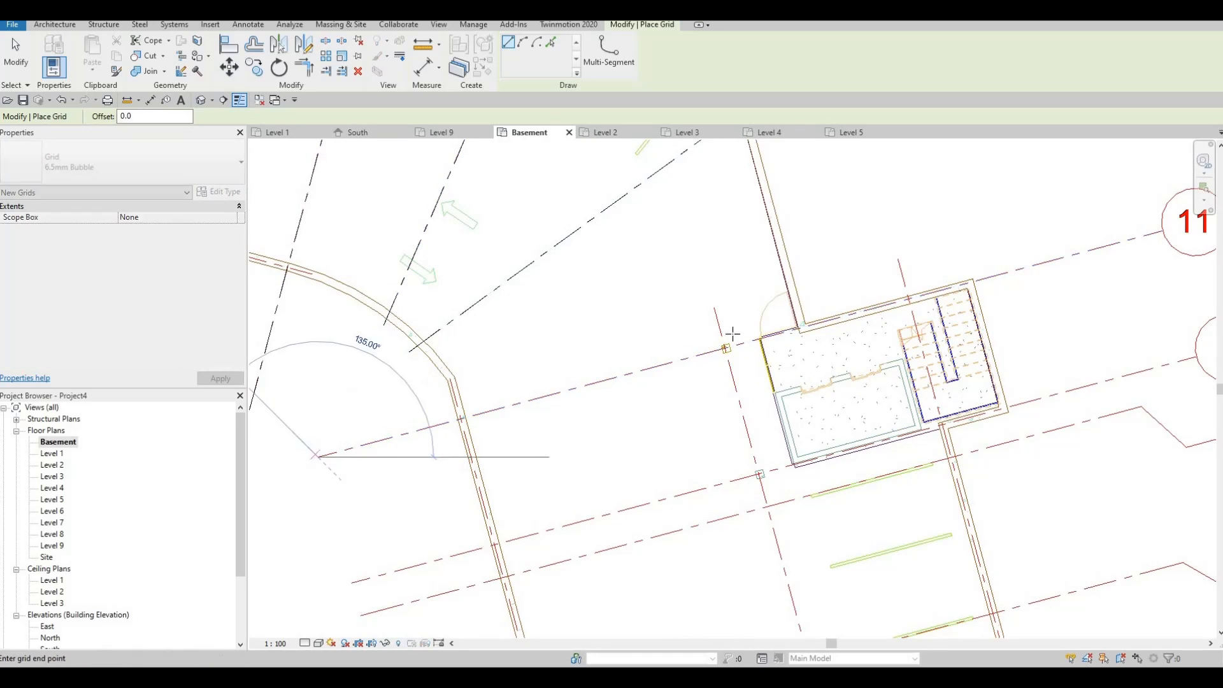
scroll(838, 300, down, 2)
scroll(838, 300, up, 4)
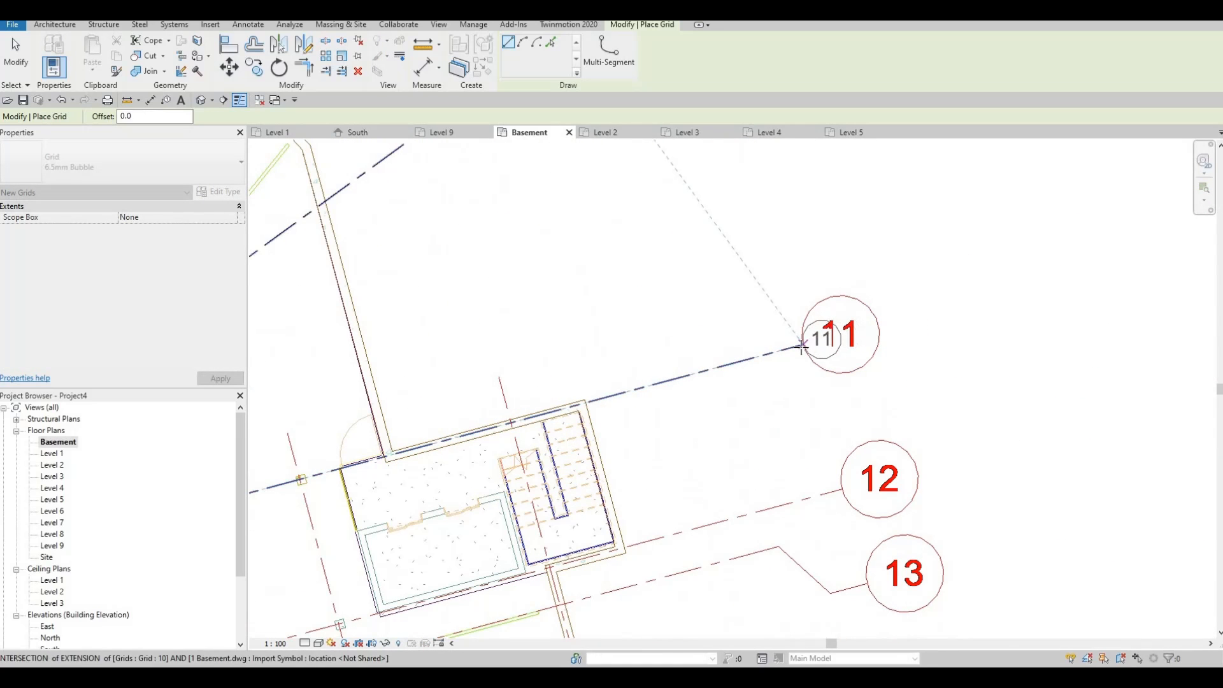
click(802, 346)
- Draw a grid over imported grid line 12 from its western end to bubble 12, with both ends aligned to grid 11
middle_drag(594, 580, 898, 217)
scroll(899, 218, down, 1)
click(573, 308)
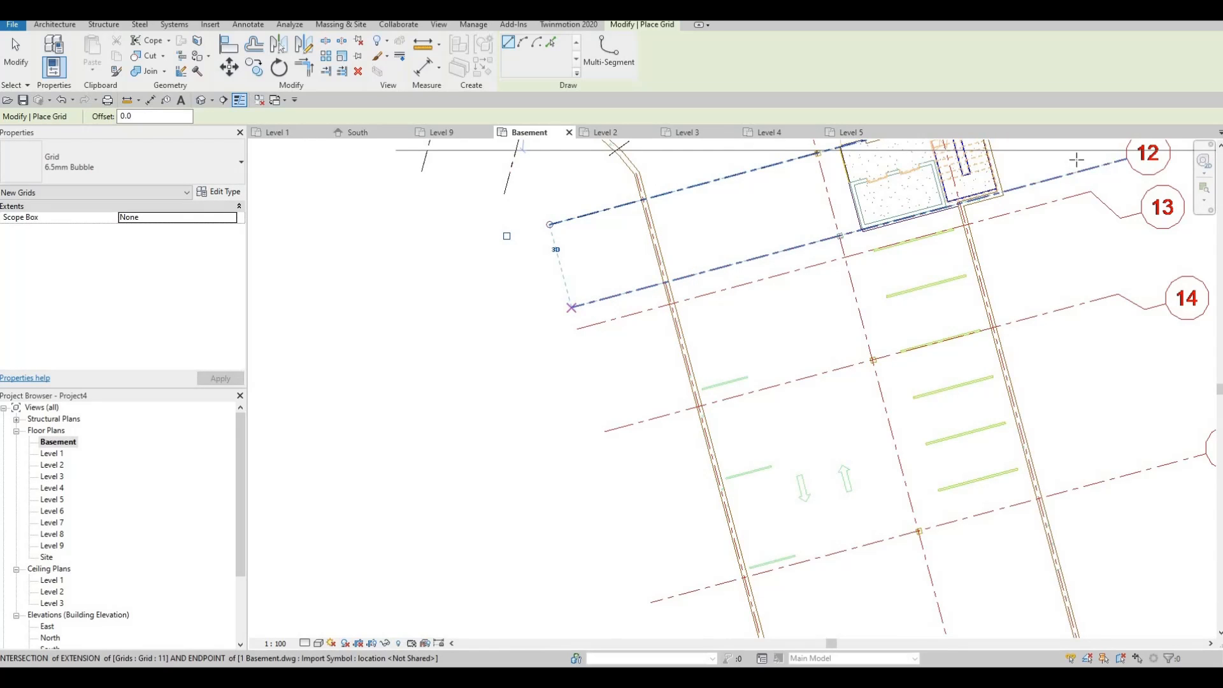
middle_drag(1061, 177, 917, 230)
scroll(1003, 196, up, 2)
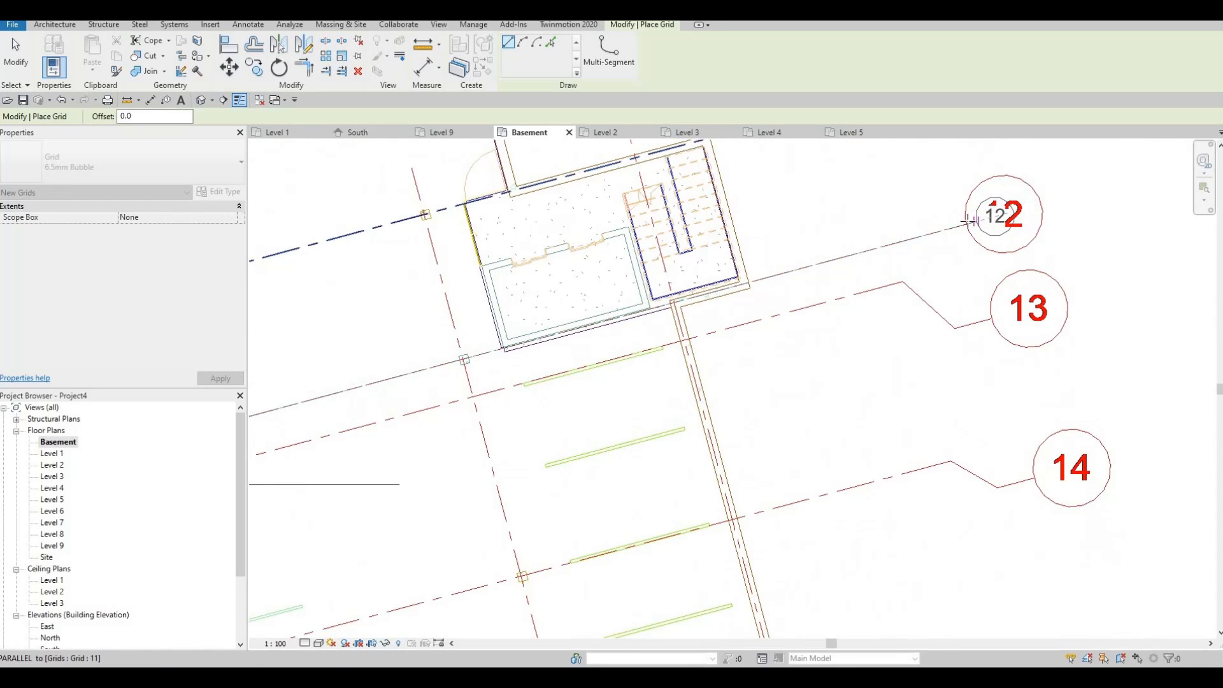
click(967, 225)
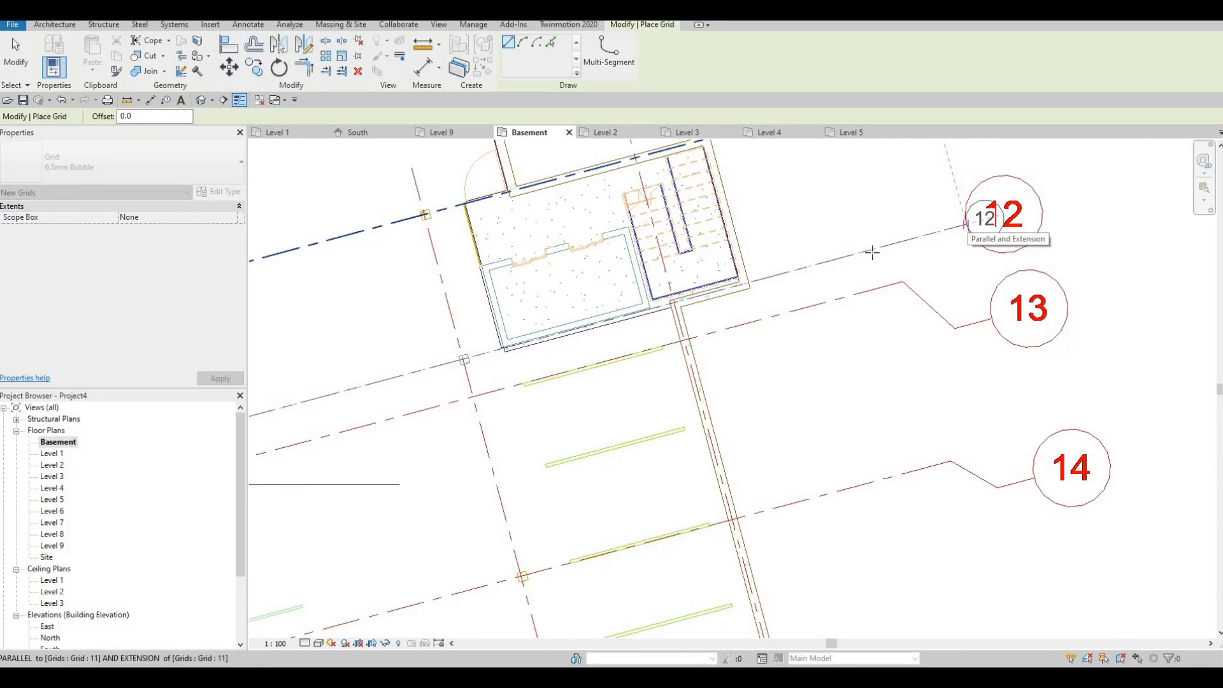
- Draw a straight grid over imported grid line 13 from its western end, extending past the jog until its bubble end aligns with grid 11
middle_drag(478, 355, 739, 237)
scroll(739, 238, down, 1)
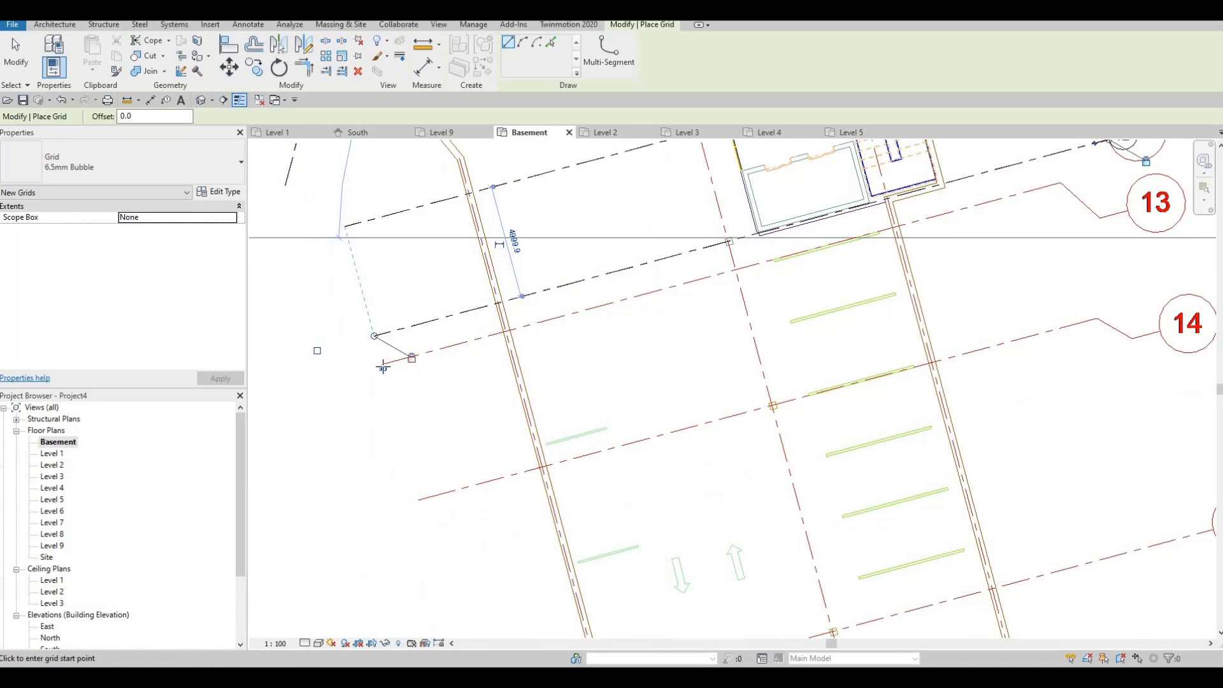
click(436, 355)
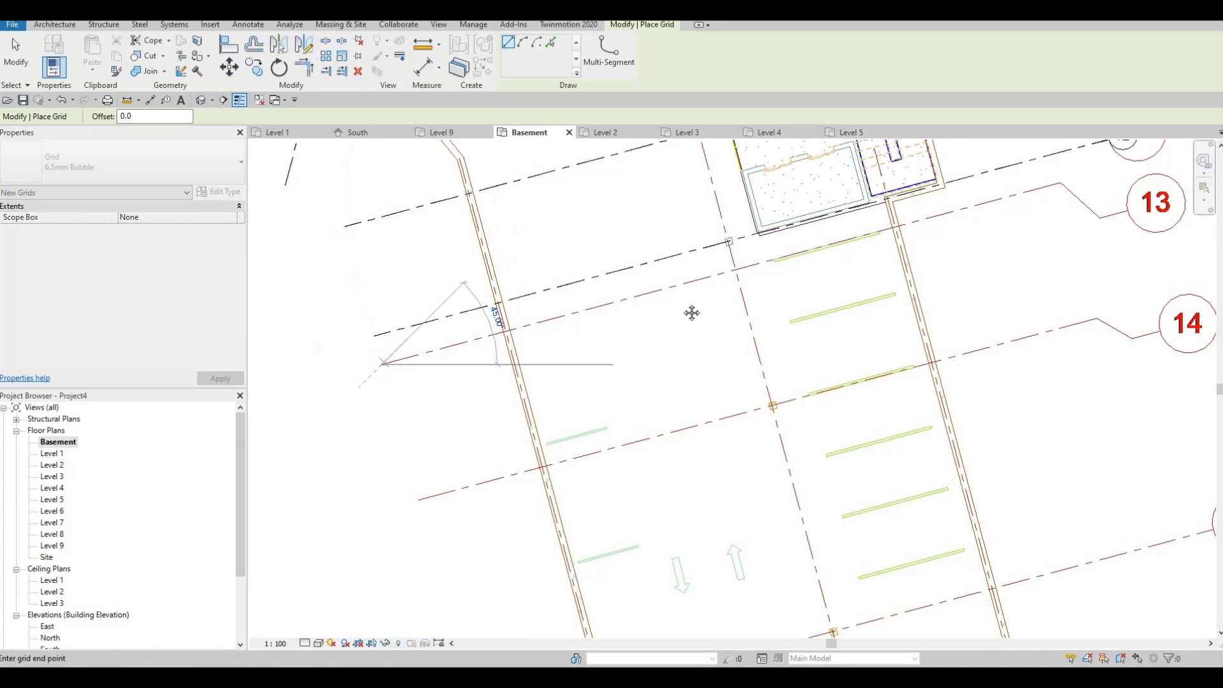
middle_drag(829, 267, 644, 325)
scroll(938, 223, up, 2)
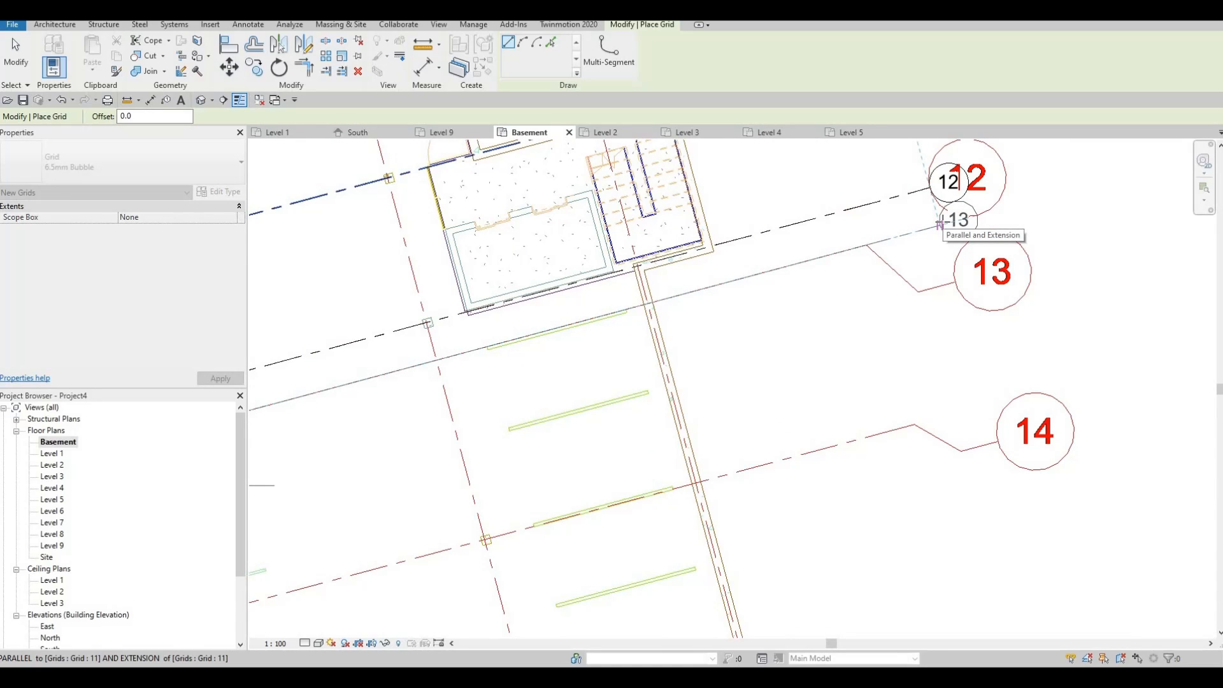
click(940, 223)
key(Escape)
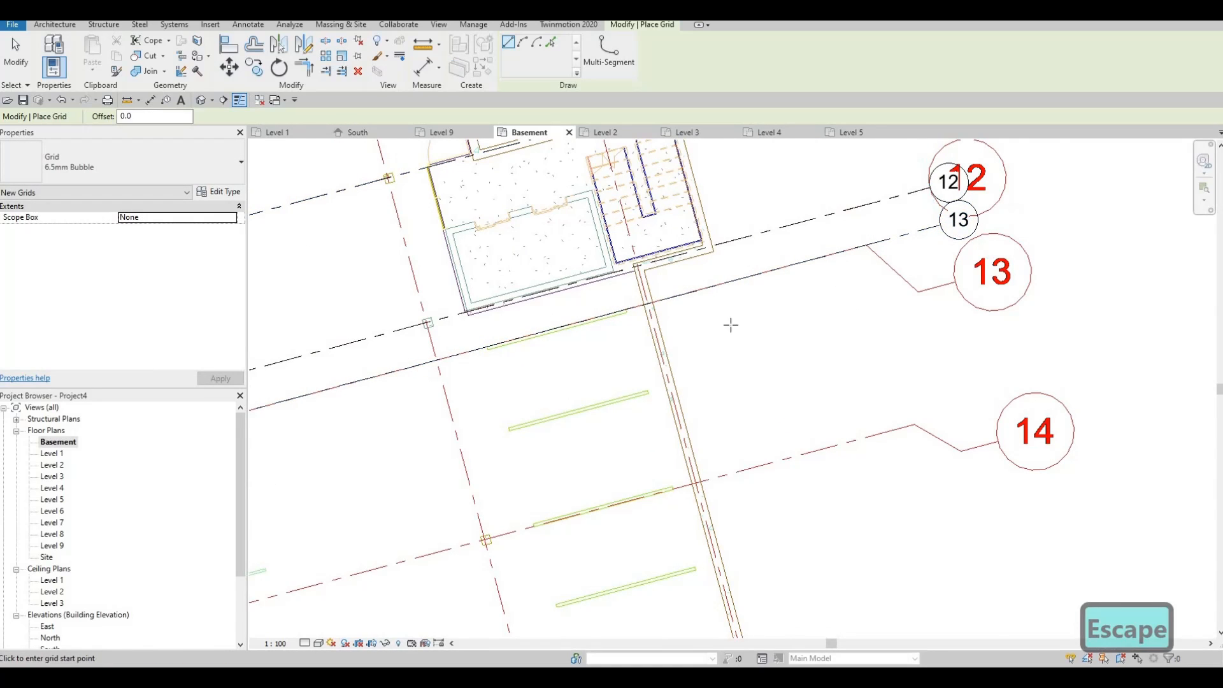
- Draw a straight grid over imported grid line 14 from its western end to bubble 14, aligned with the end of grid 11
middle_drag(729, 325, 842, 206)
scroll(842, 206, down, 2)
click(380, 426)
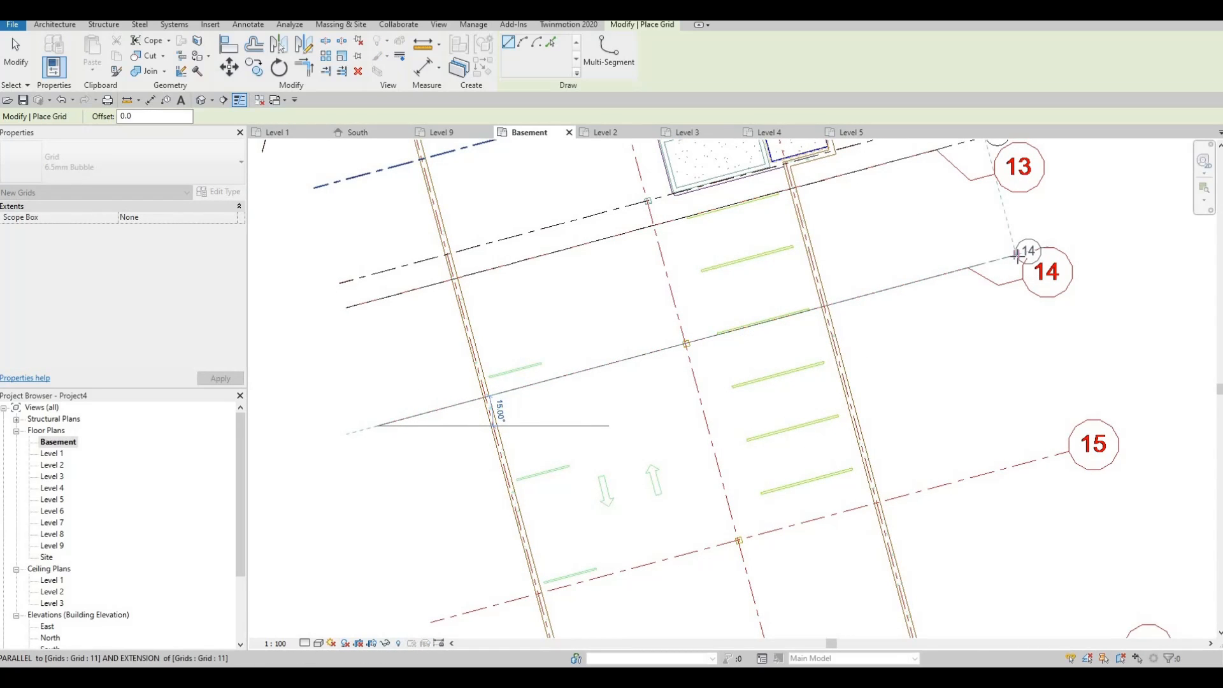
click(969, 313)
key(Escape)
- Draw grids over imported grid lines 15 and 16, each from its western end to its bubble, parallel to grid 11
middle_drag(421, 628, 437, 481)
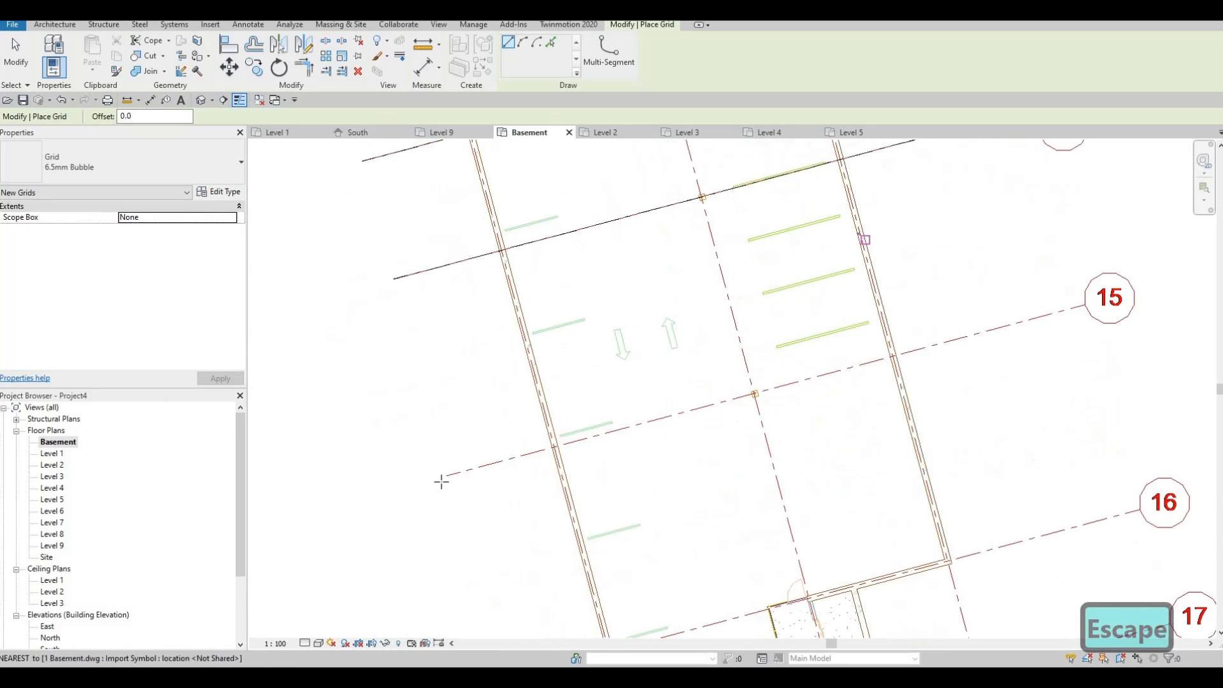
click(448, 477)
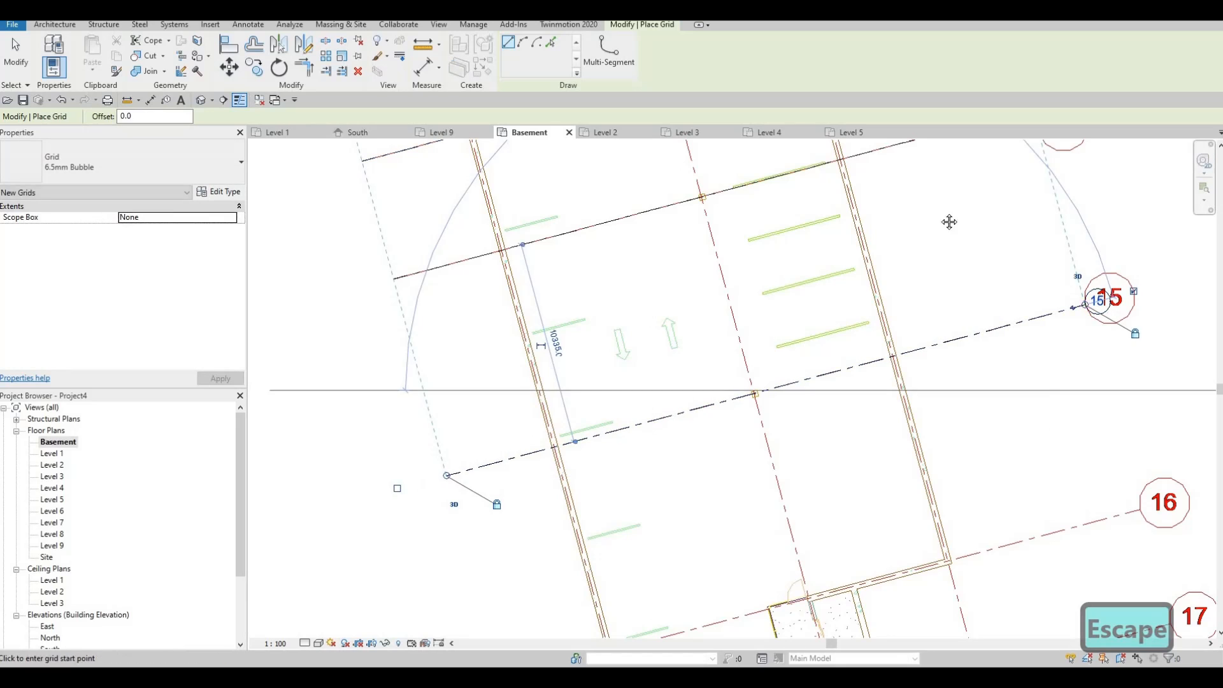
key(Escape)
scroll(504, 587, down, 1)
middle_drag(502, 595, 461, 364)
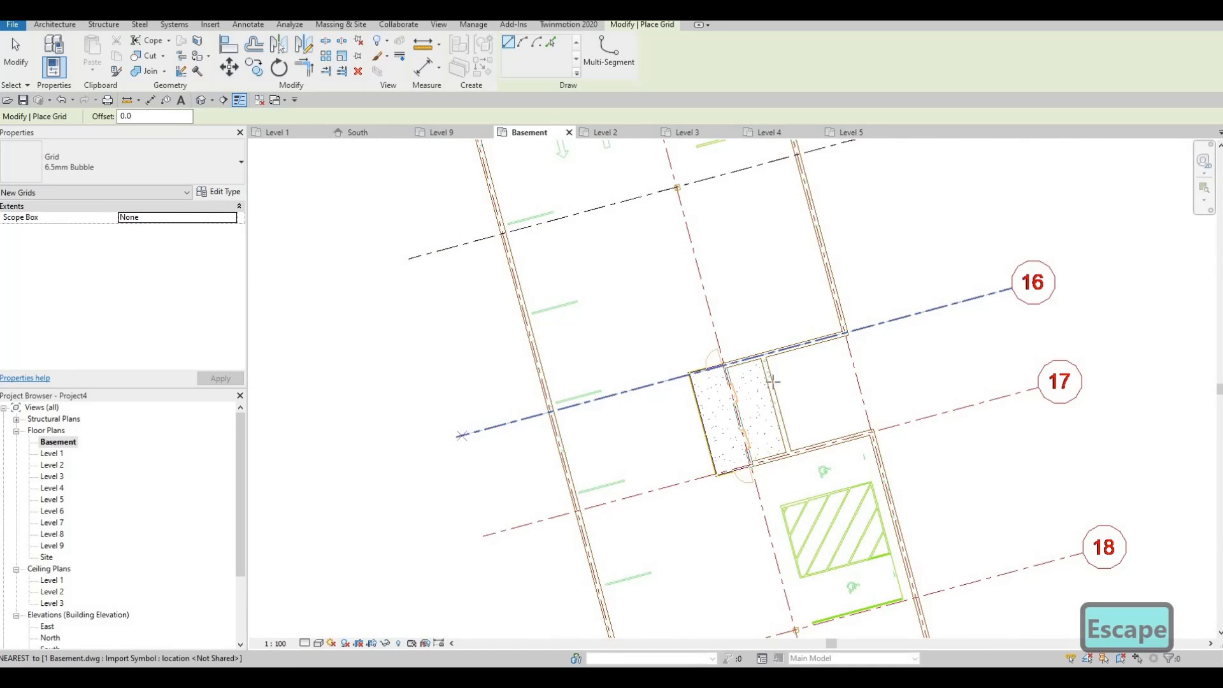
click(460, 436)
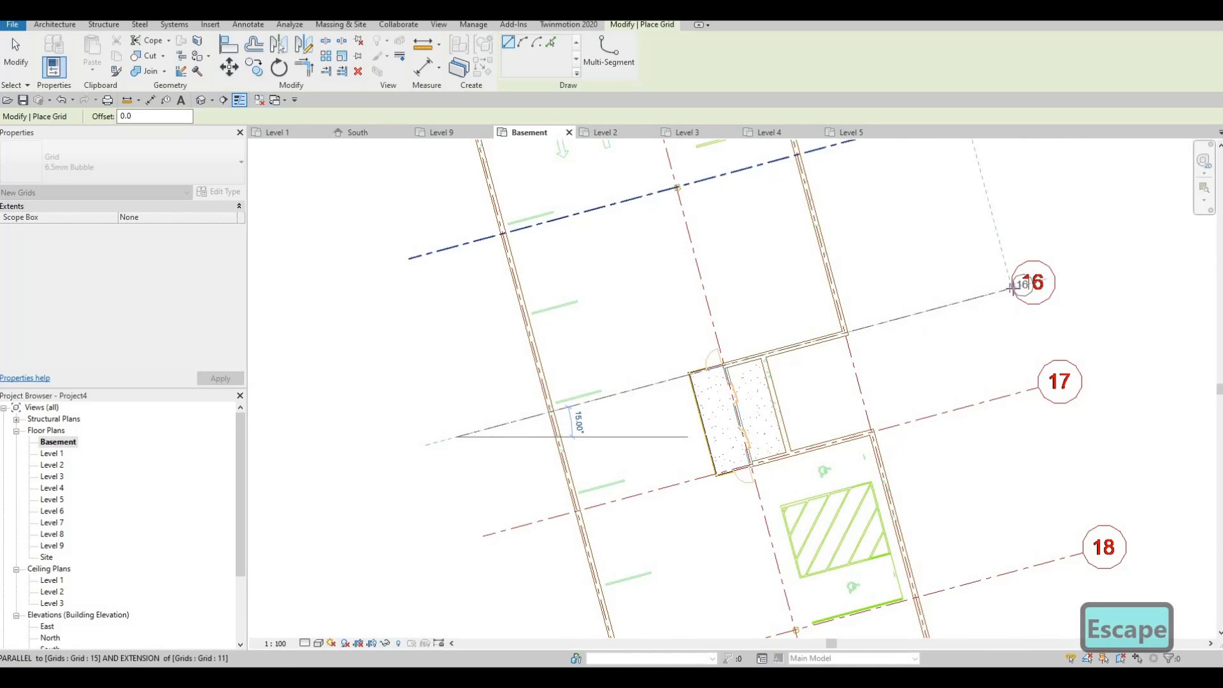
click(1012, 288)
- Draw grids over imported grid lines 17 and 18, each from its western end to its bubble
middle_drag(491, 527, 452, 334)
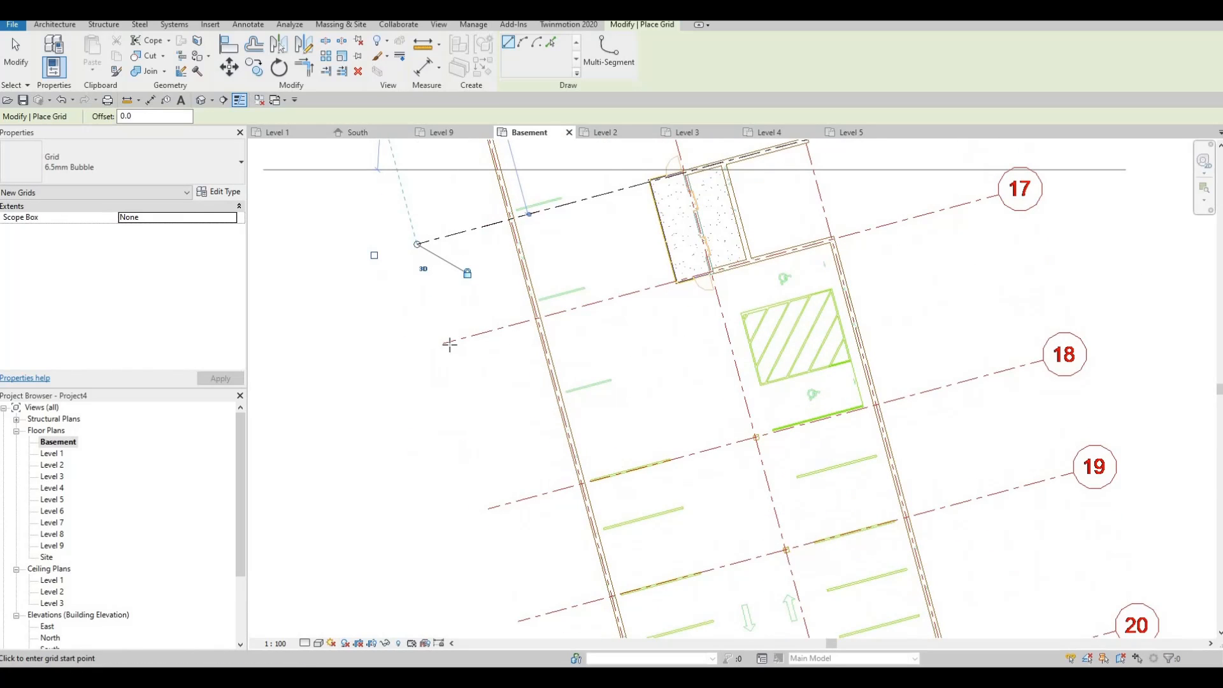
click(448, 342)
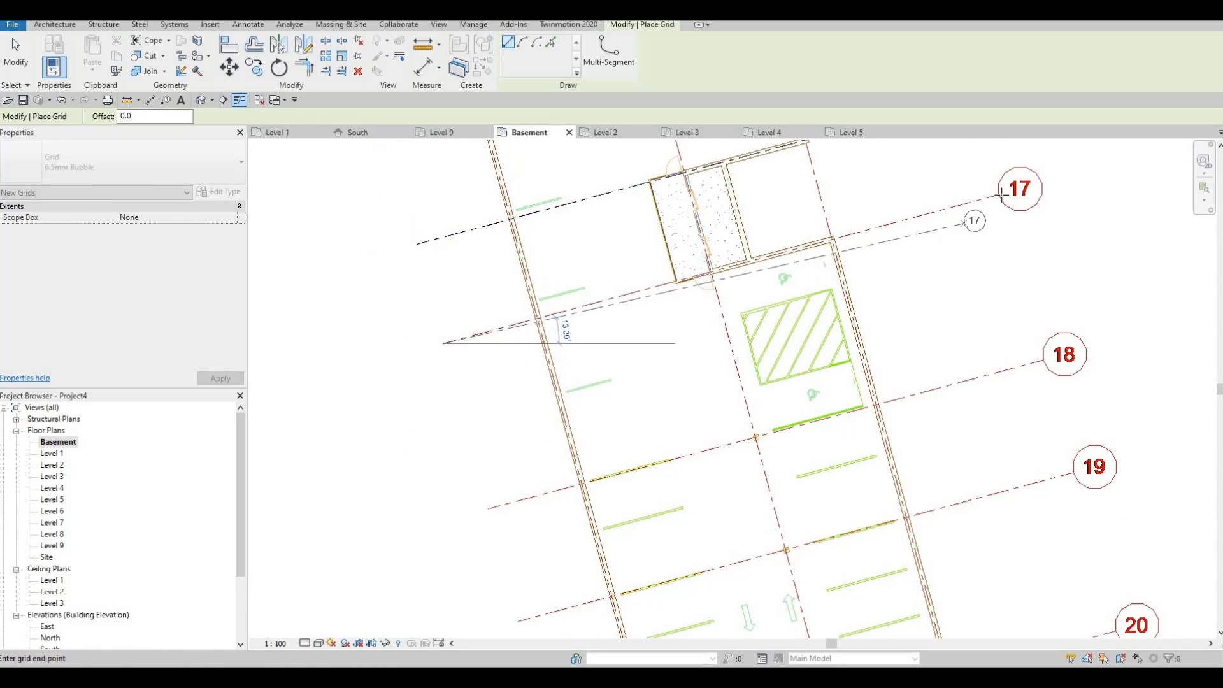
click(997, 193)
key(Escape)
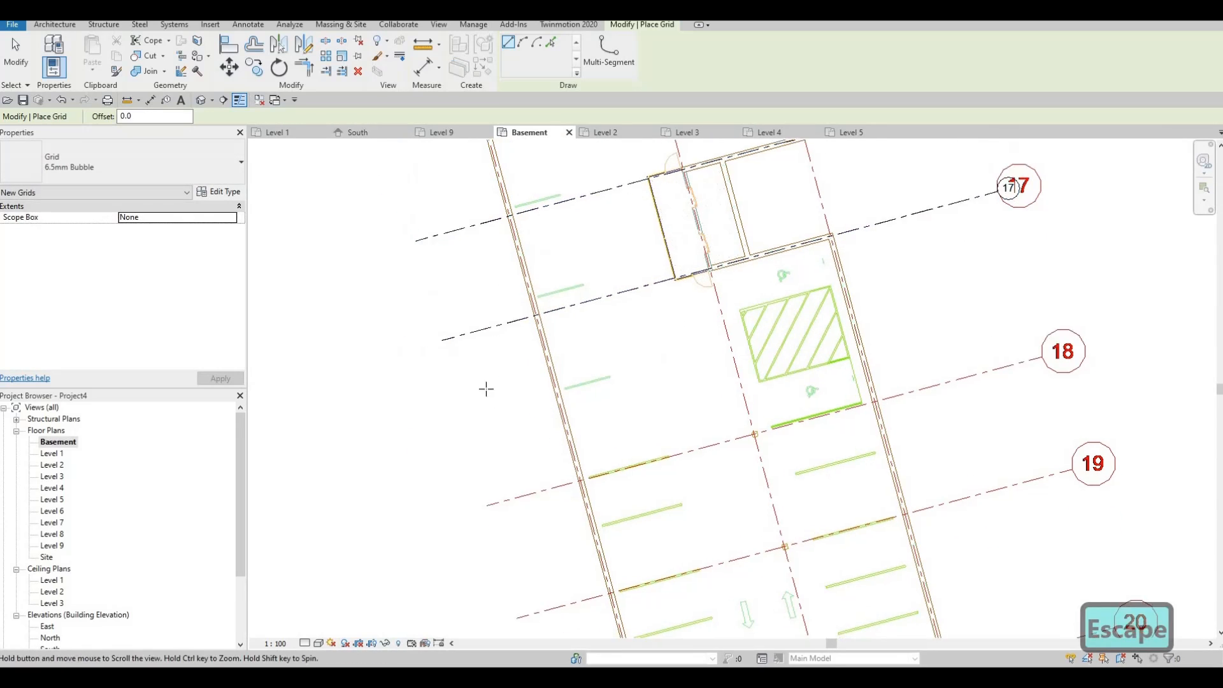
middle_drag(497, 515, 479, 375)
click(471, 369)
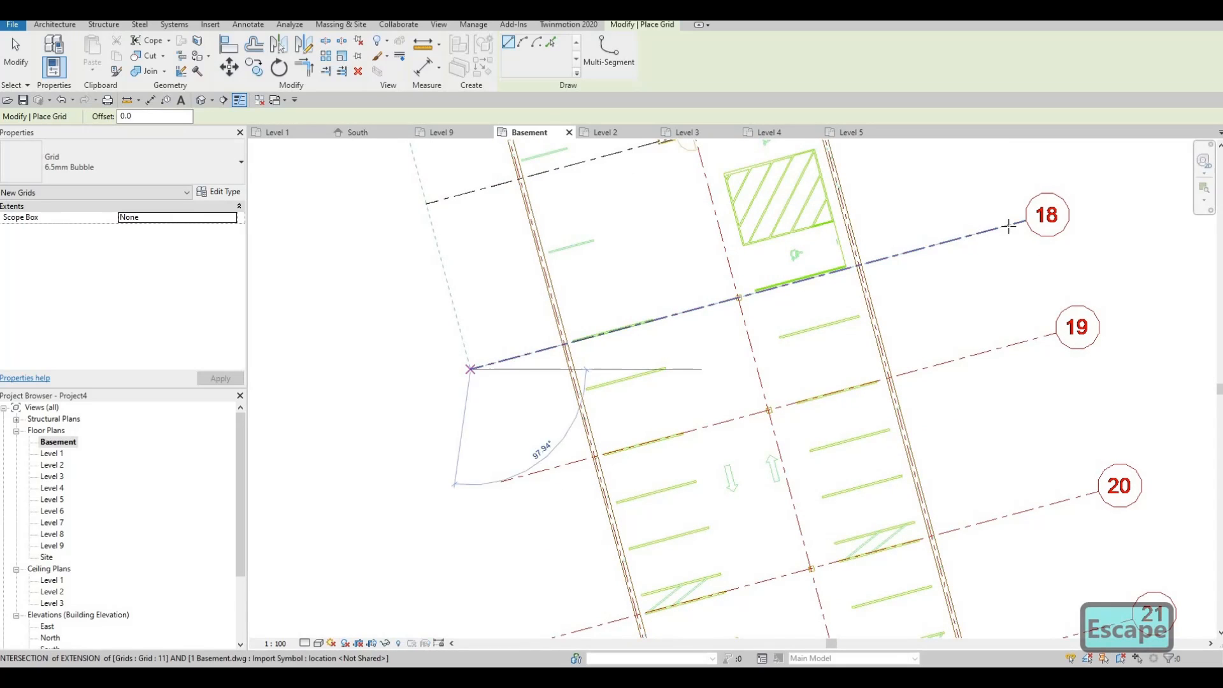
click(1019, 302)
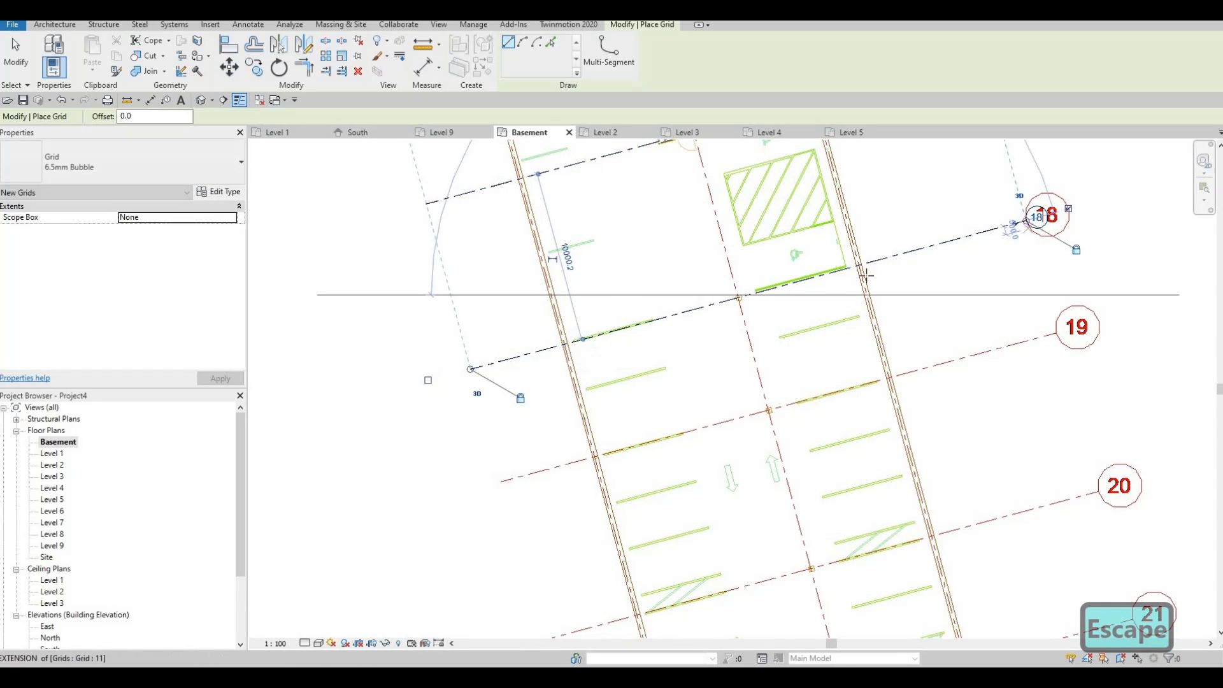
key(Escape)
- Draw grids over imported grid lines 19 and 20, each from its western end to its bubble, in line with the grids above
middle_drag(506, 483, 490, 362)
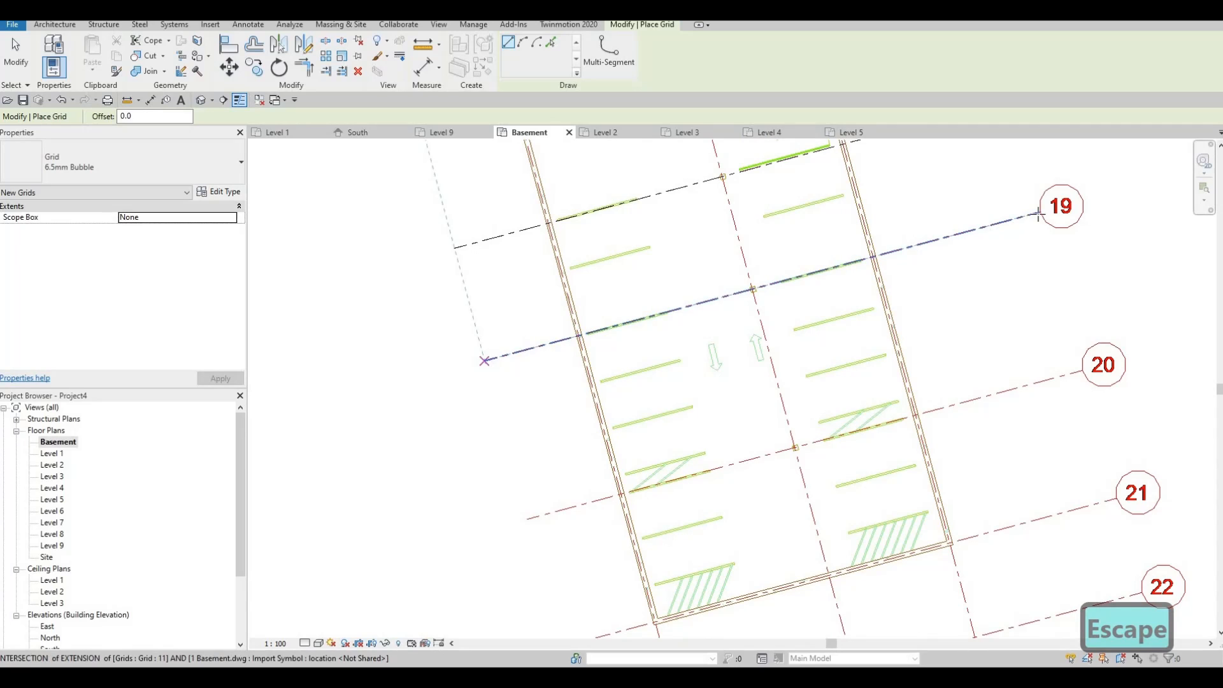
click(484, 361)
click(1040, 212)
key(Escape)
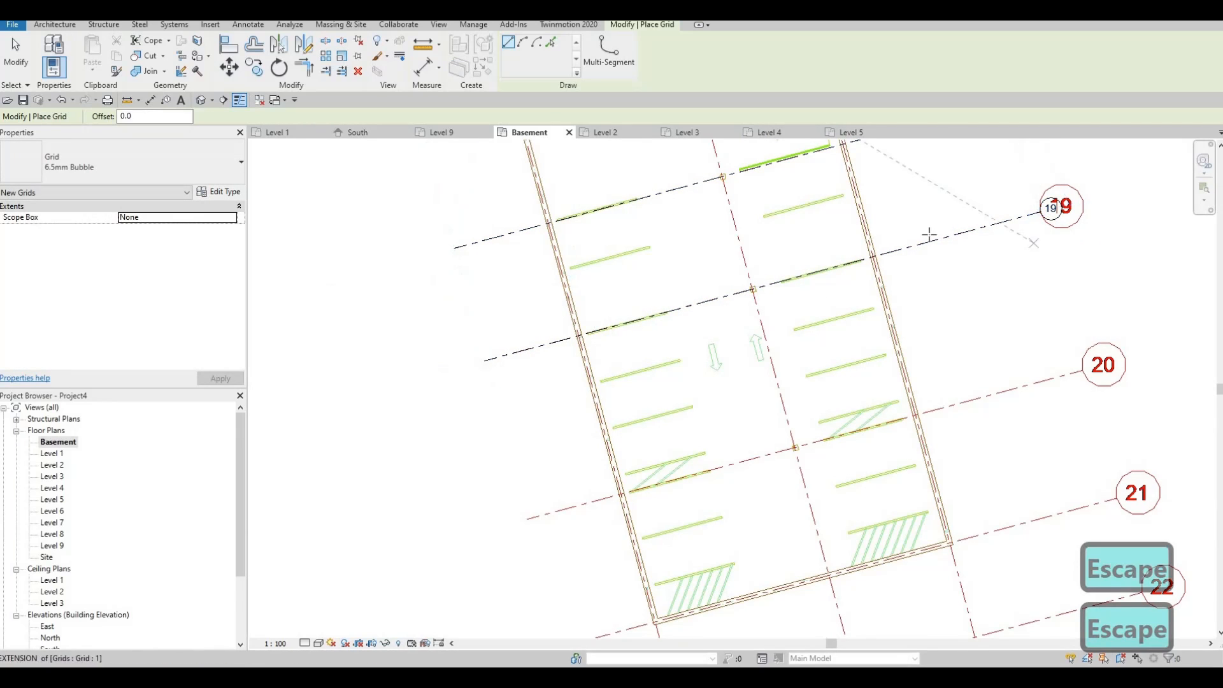
middle_drag(534, 515, 494, 410)
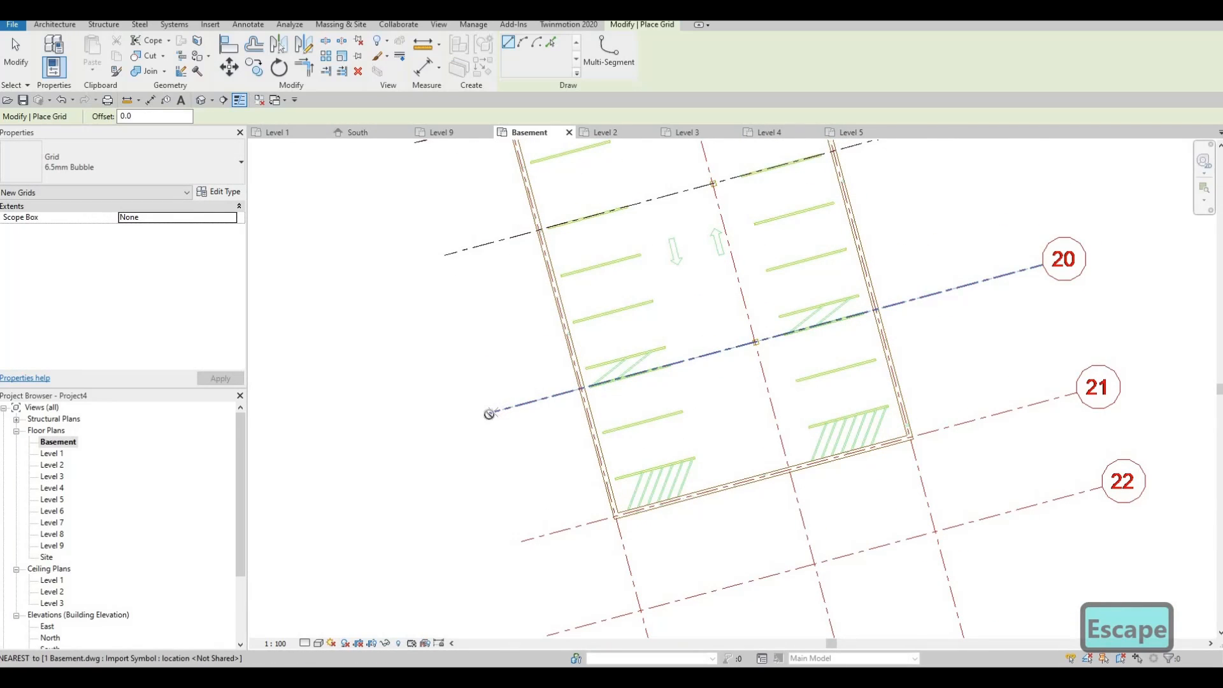
click(488, 414)
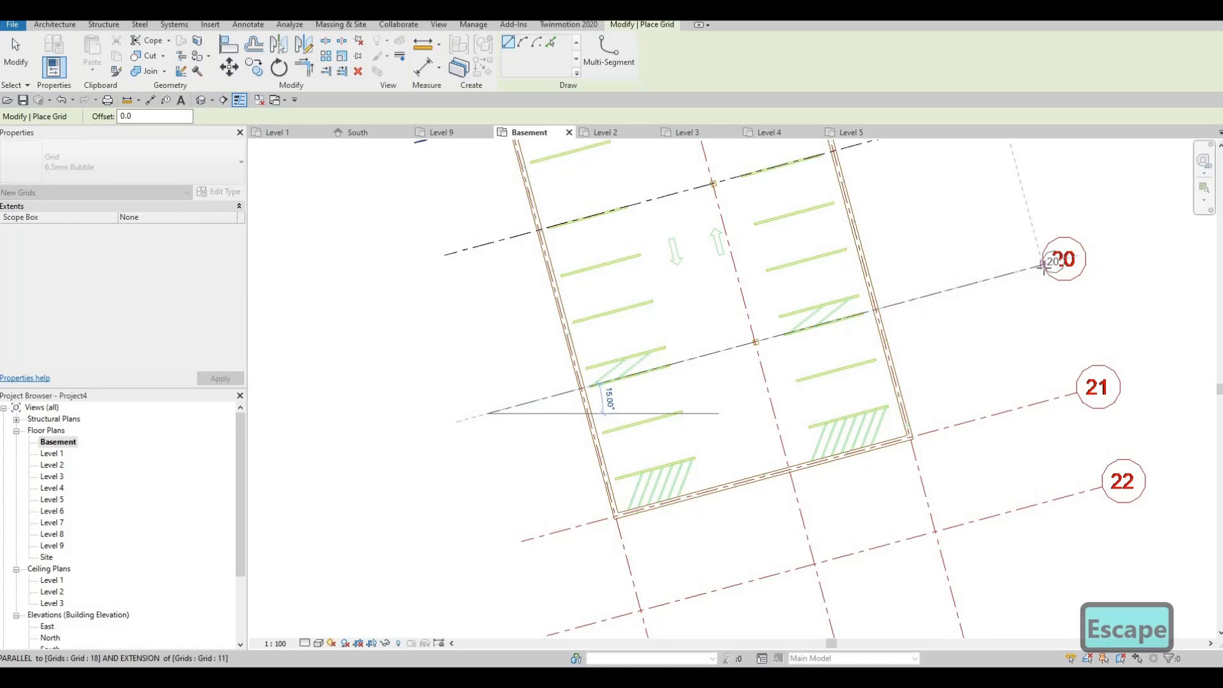
key(Escape)
- Draw grids over imported grid line 21 along the building's southern wall and over line 22 below it, from their western ends to their bubbles
middle_drag(532, 543, 532, 396)
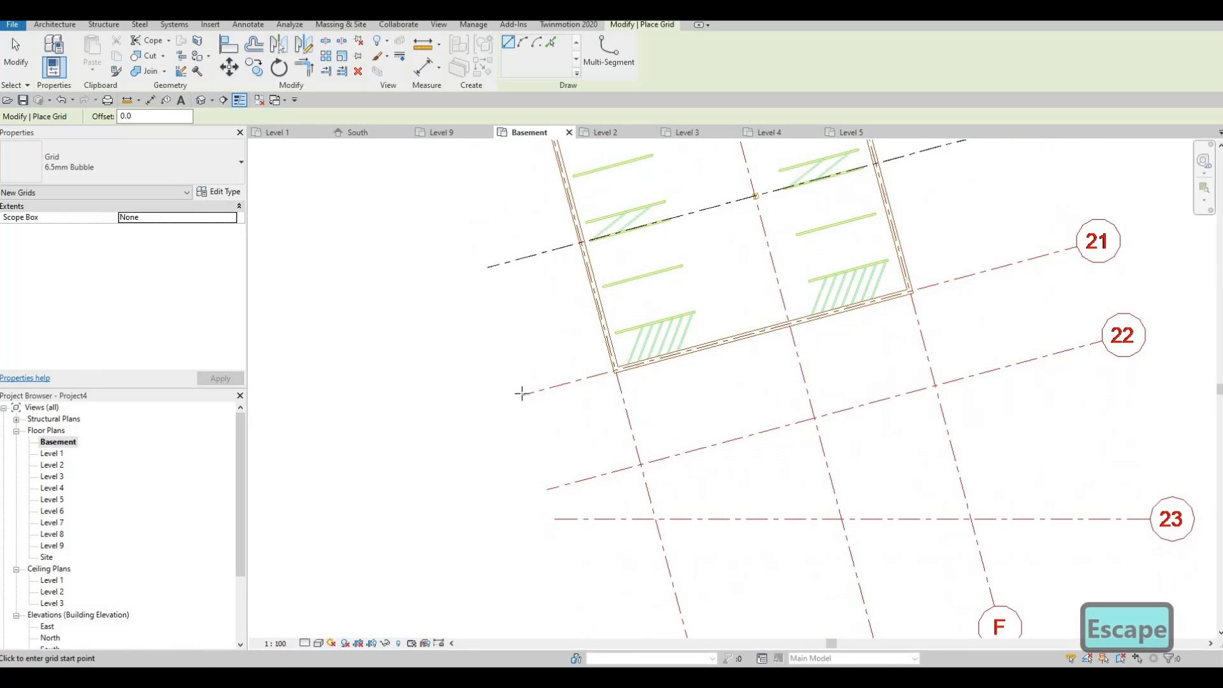
click(521, 394)
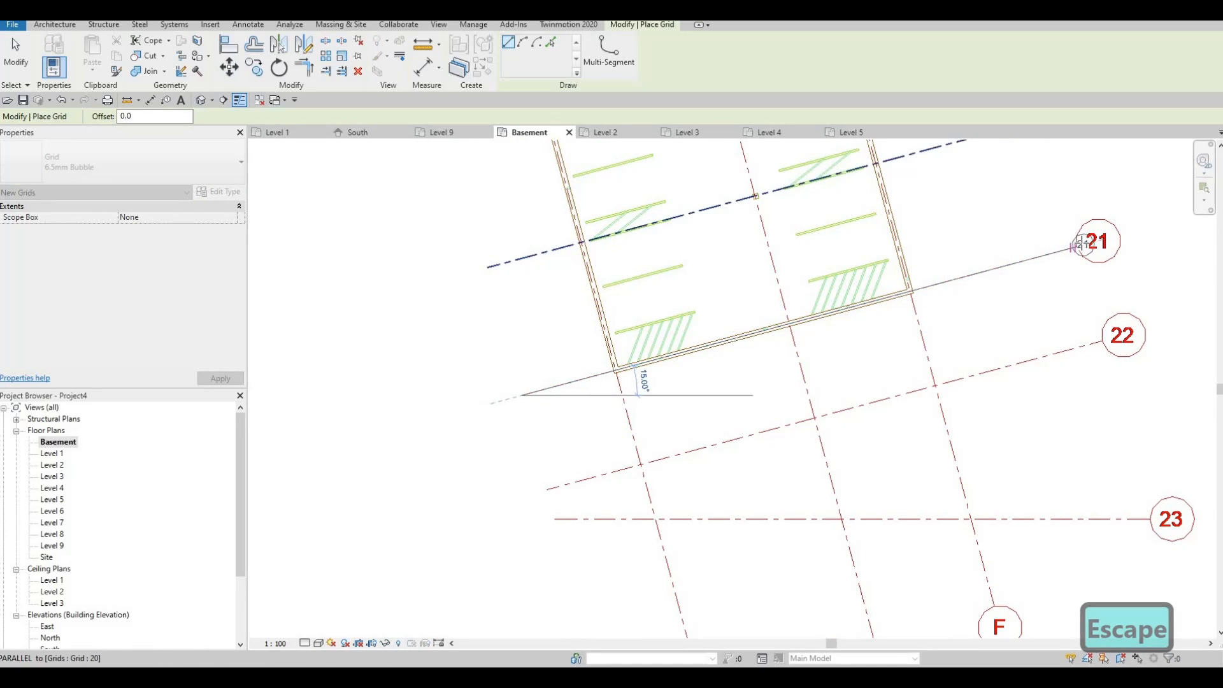
click(975, 360)
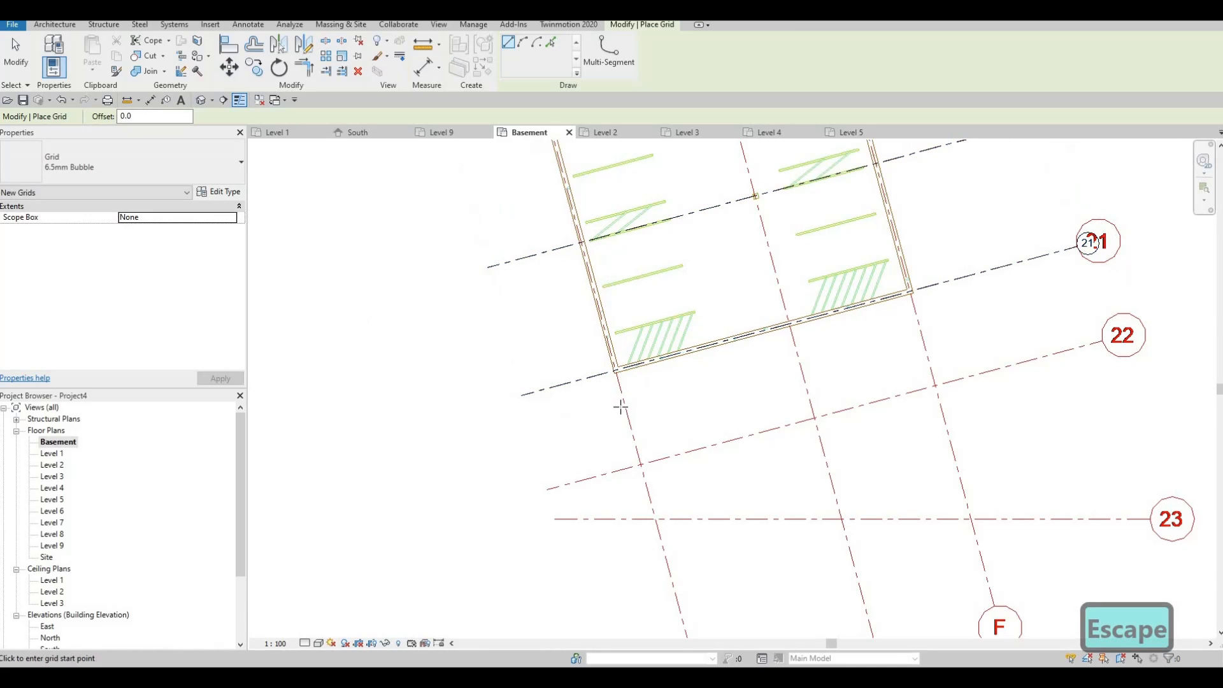
middle_drag(560, 495, 578, 395)
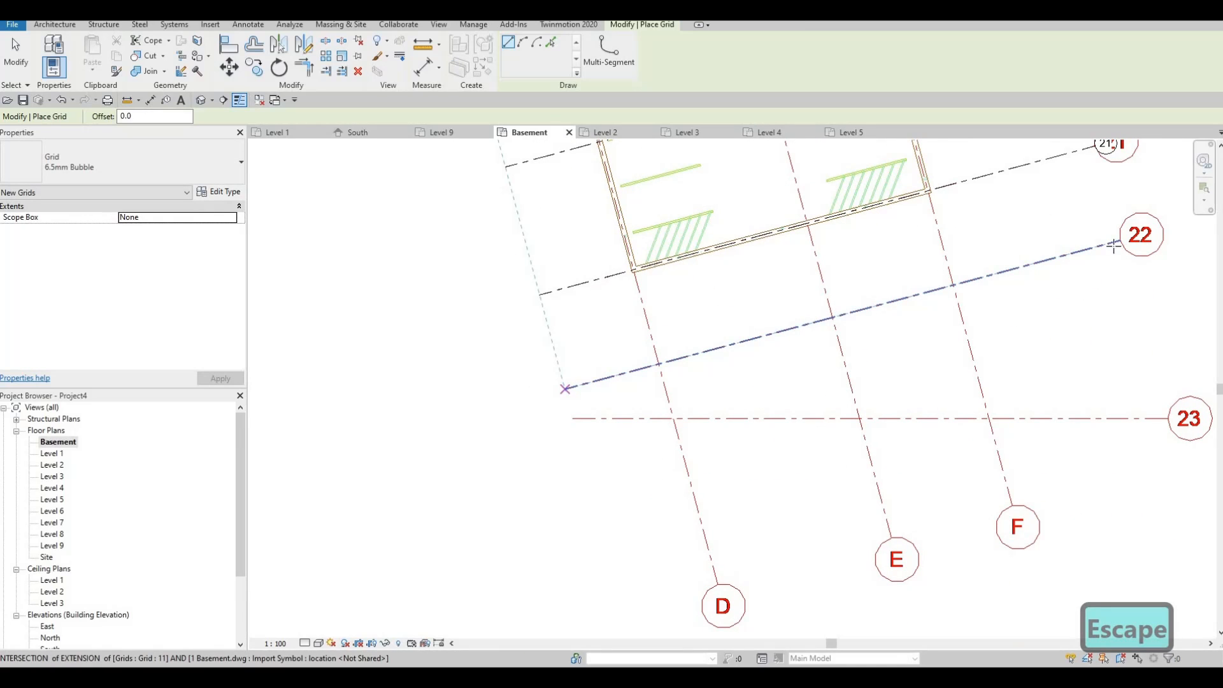
click(567, 388)
click(1123, 241)
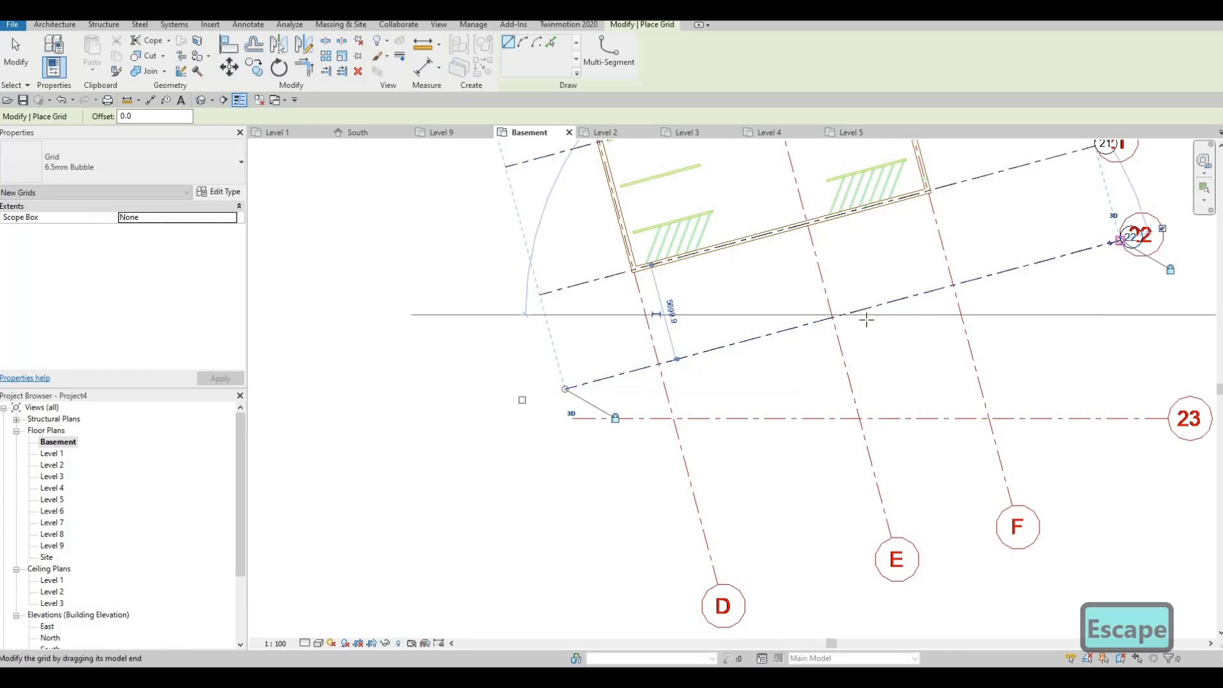
key(Escape)
- Draw a horizontal grid over imported grid line 23 from its western end to bubble 23
middle_drag(574, 419, 543, 345)
click(543, 346)
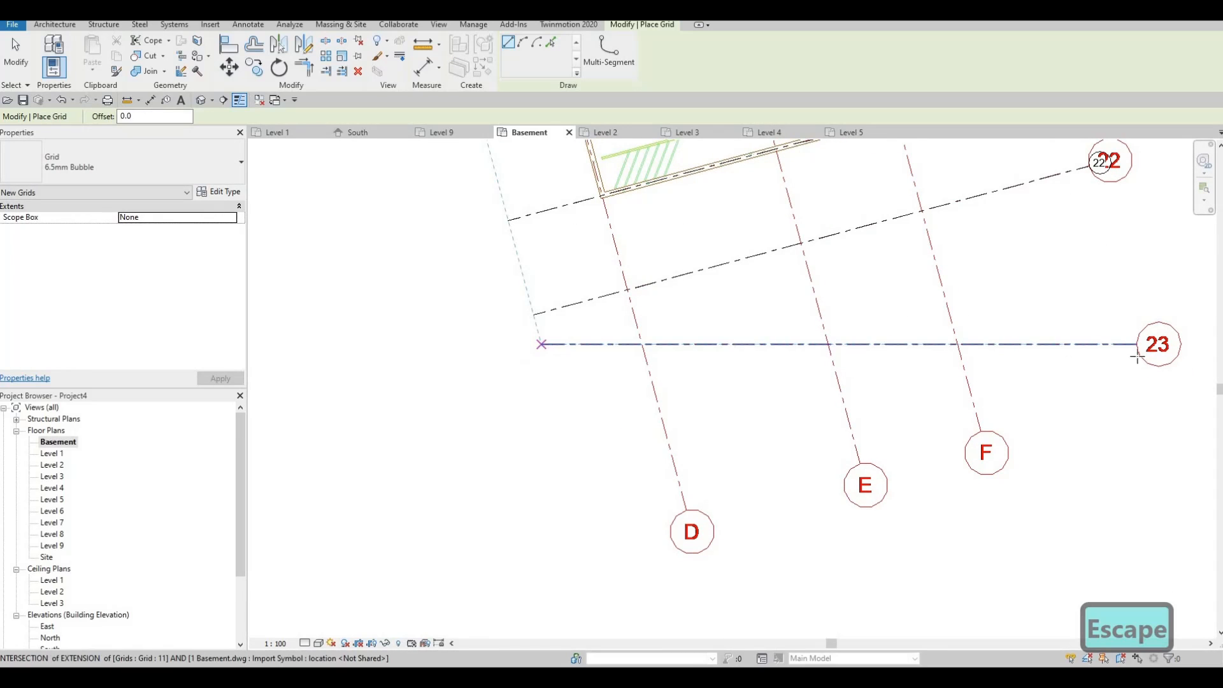
middle_drag(1140, 348, 960, 347)
click(960, 345)
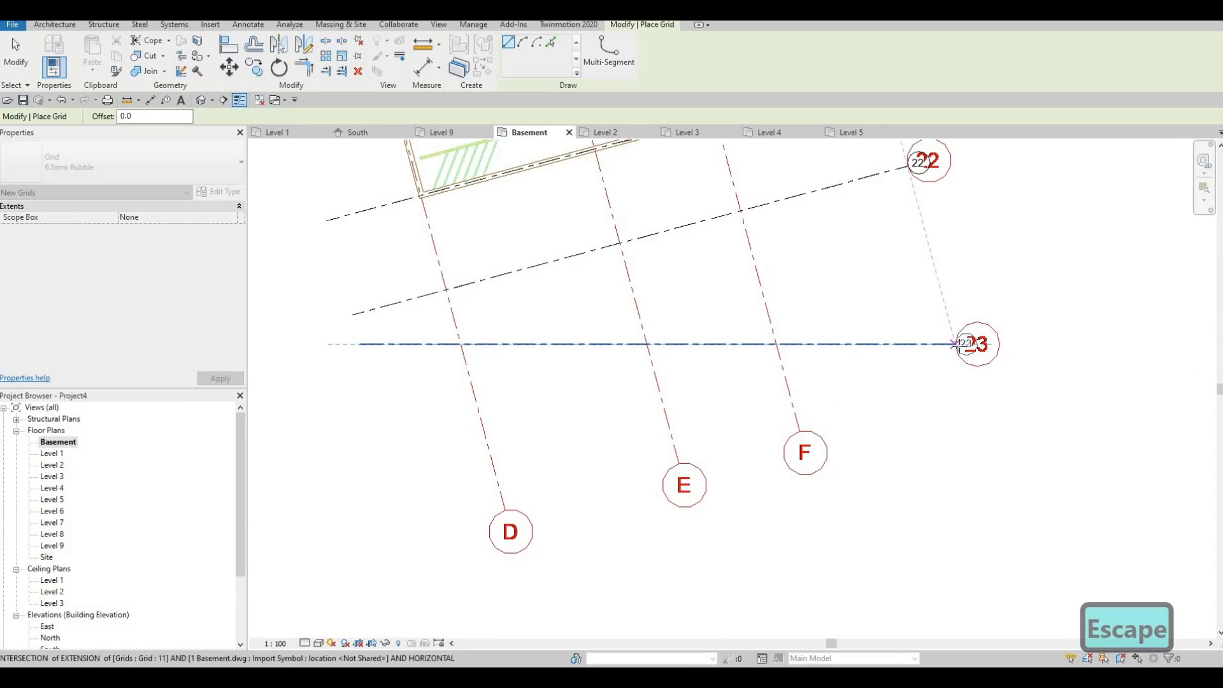
key(Escape)
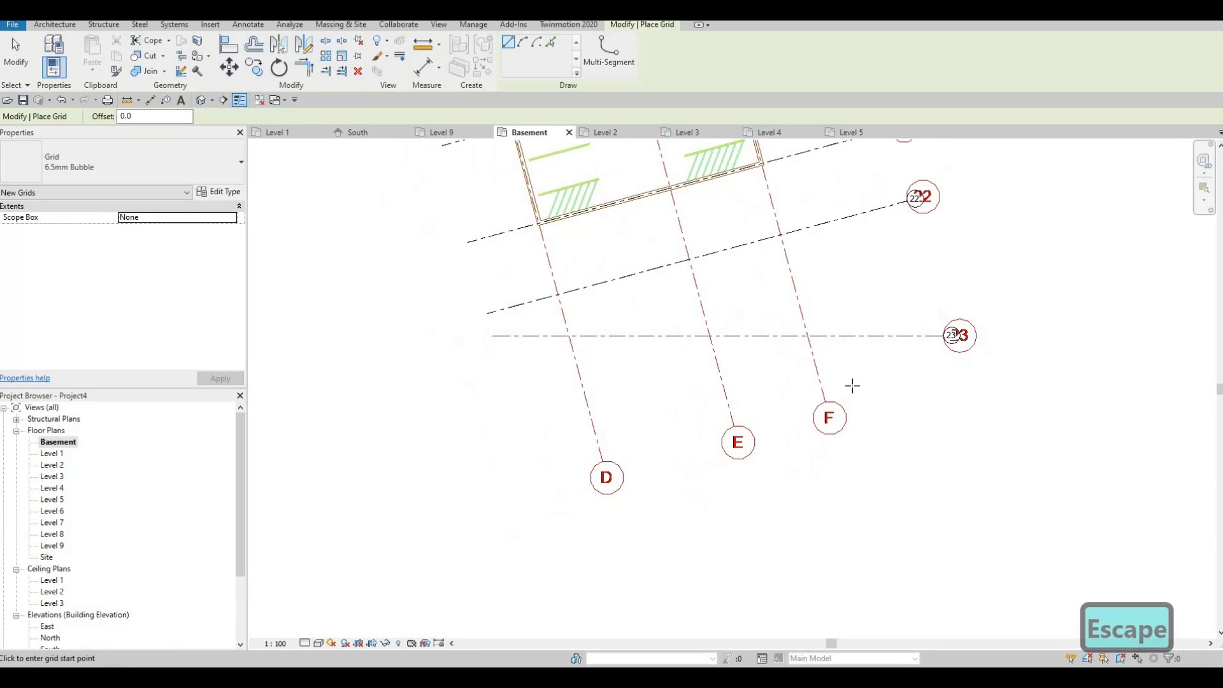
- Draw a grid over imported grid line A, from its eastern endpoint at the stair core near grid 8 to bubble A, and end grid placement
scroll(854, 382, down, 4)
scroll(834, 421, down, 1)
middle_drag(832, 430, 861, 571)
scroll(861, 570, down, 2)
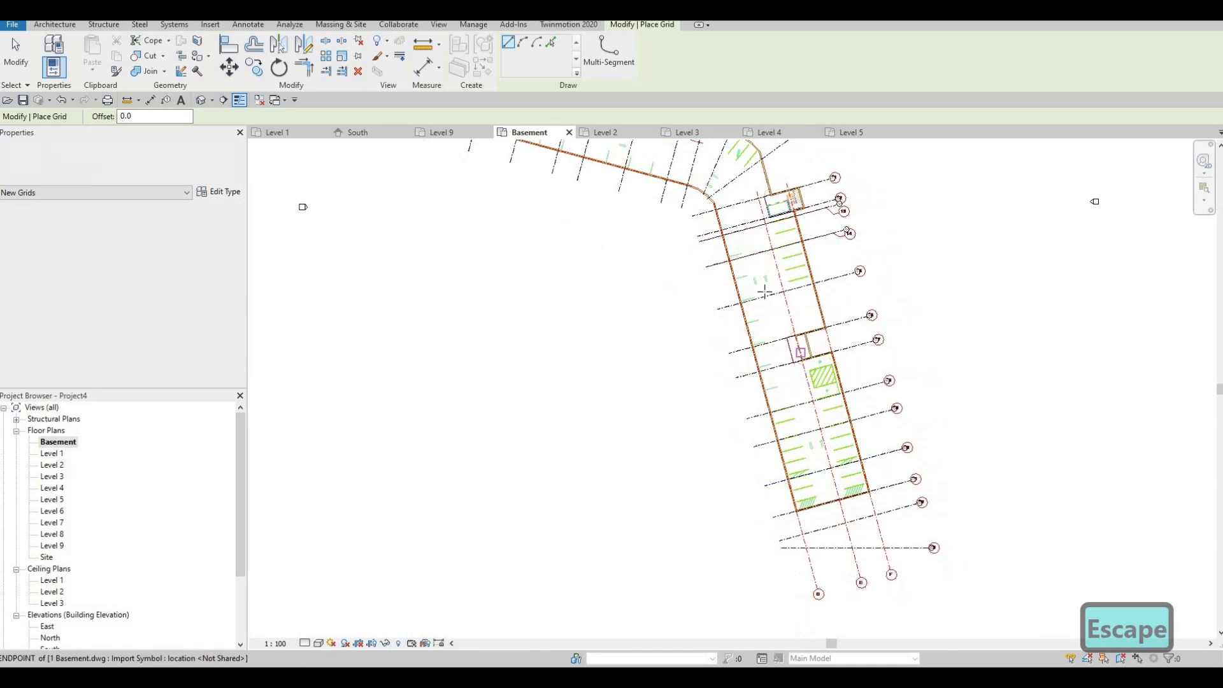
middle_drag(777, 306, 816, 407)
middle_drag(594, 178, 672, 291)
scroll(592, 257, up, 1)
scroll(591, 260, up, 1)
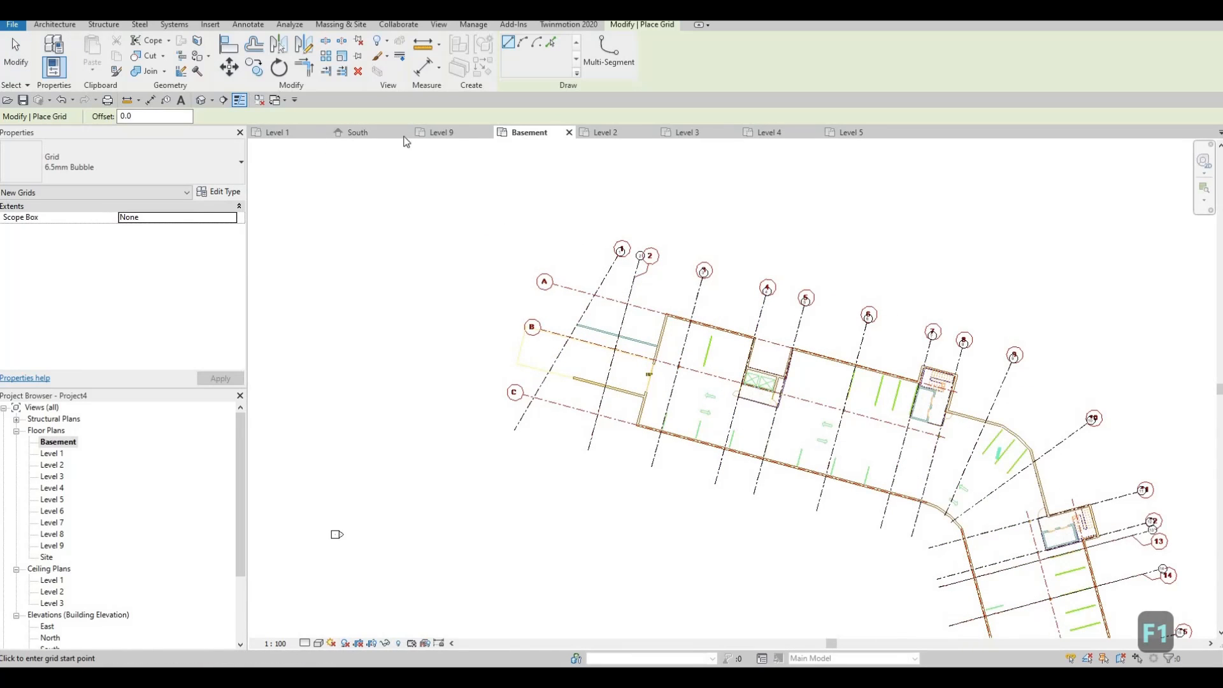
scroll(952, 376, up, 3)
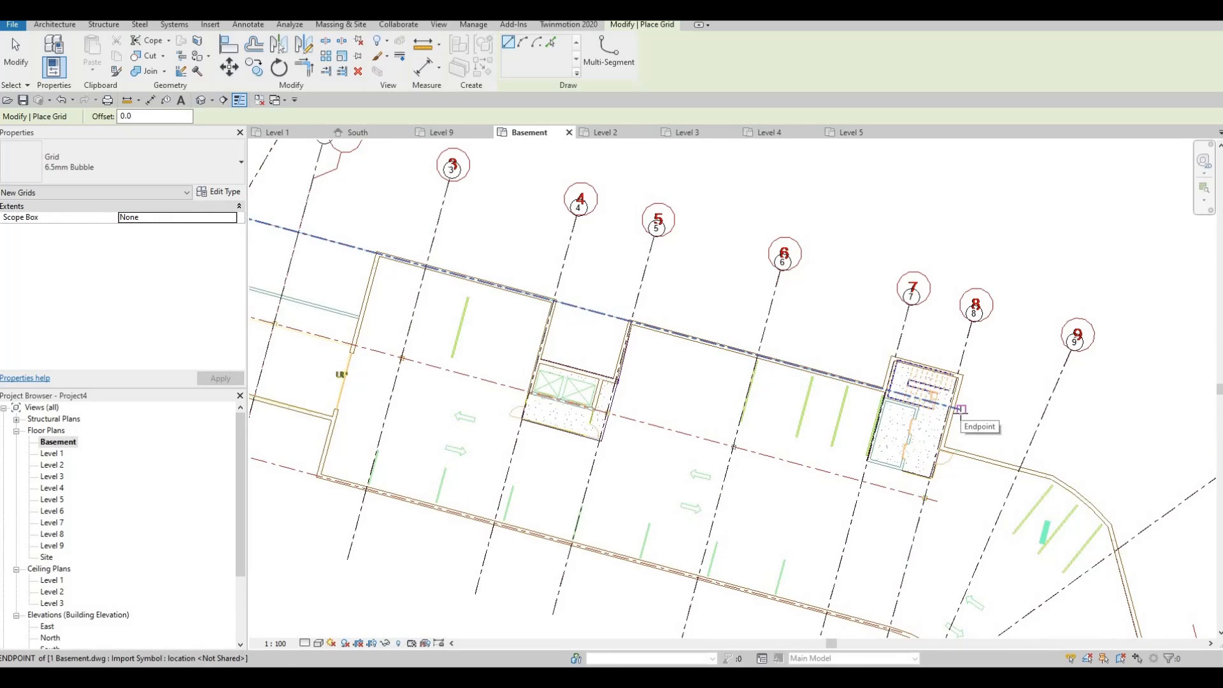
click(961, 409)
middle_drag(319, 272, 883, 433)
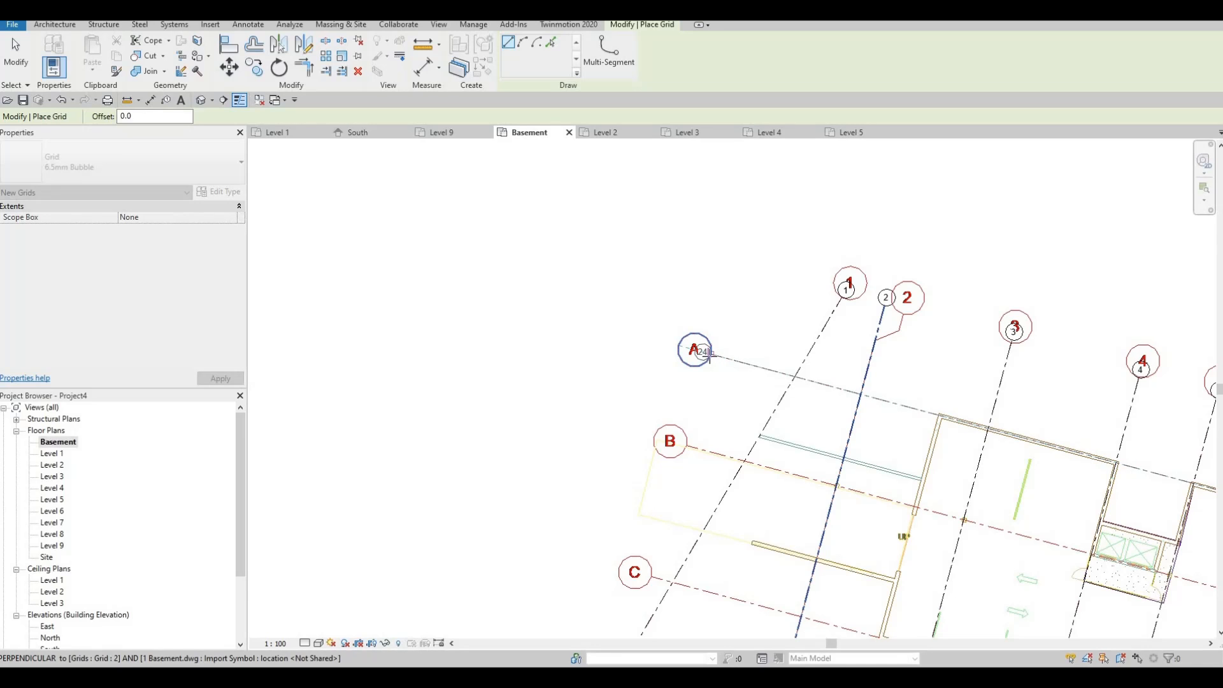
click(734, 362)
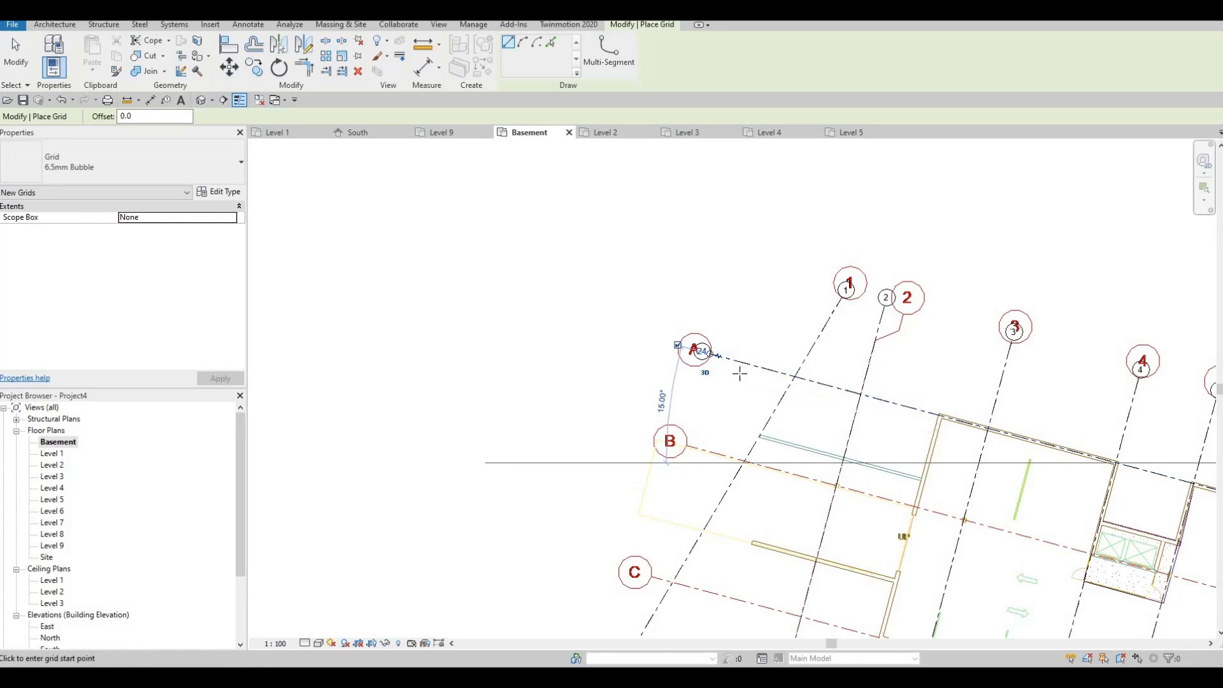
key(Escape)
key(Escape)
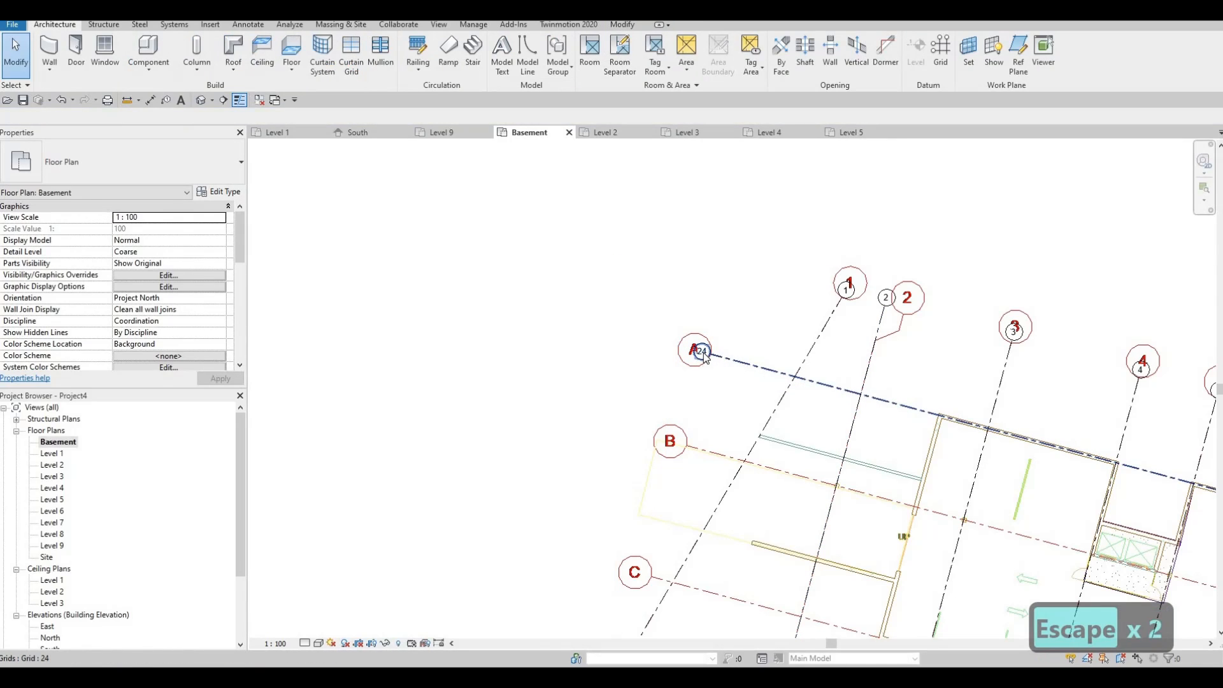
- Rename the new grid at imported bubble A as A
scroll(709, 355, up, 2)
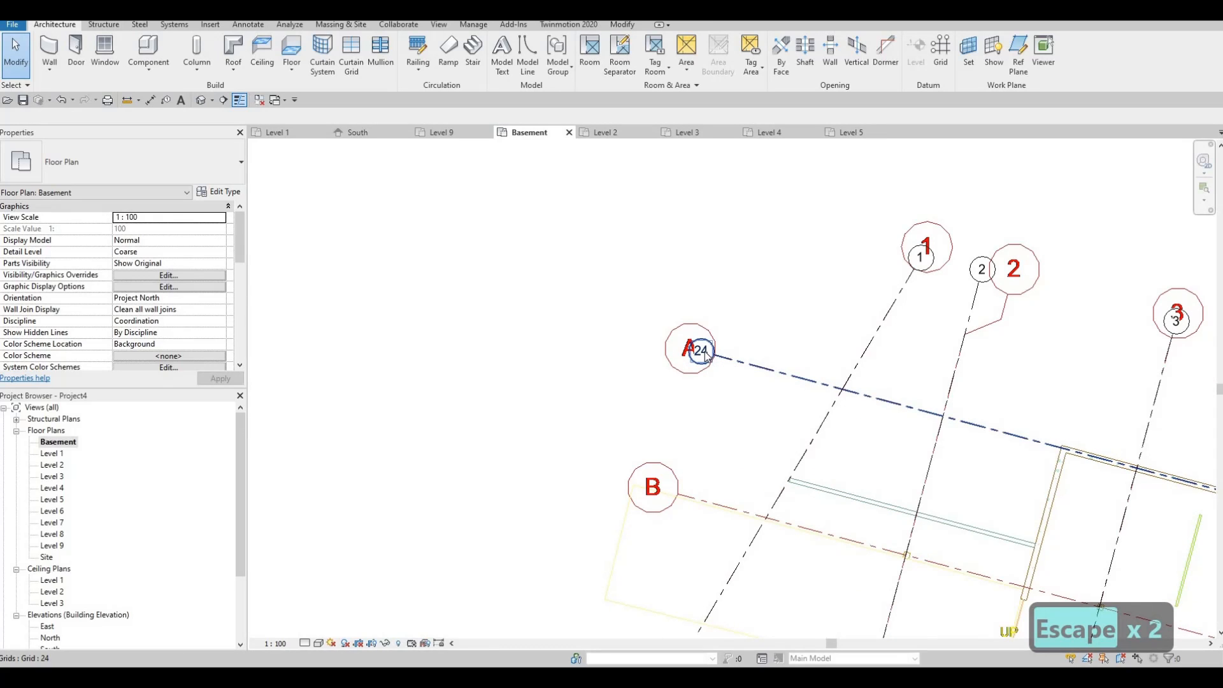
click(706, 353)
click(704, 352)
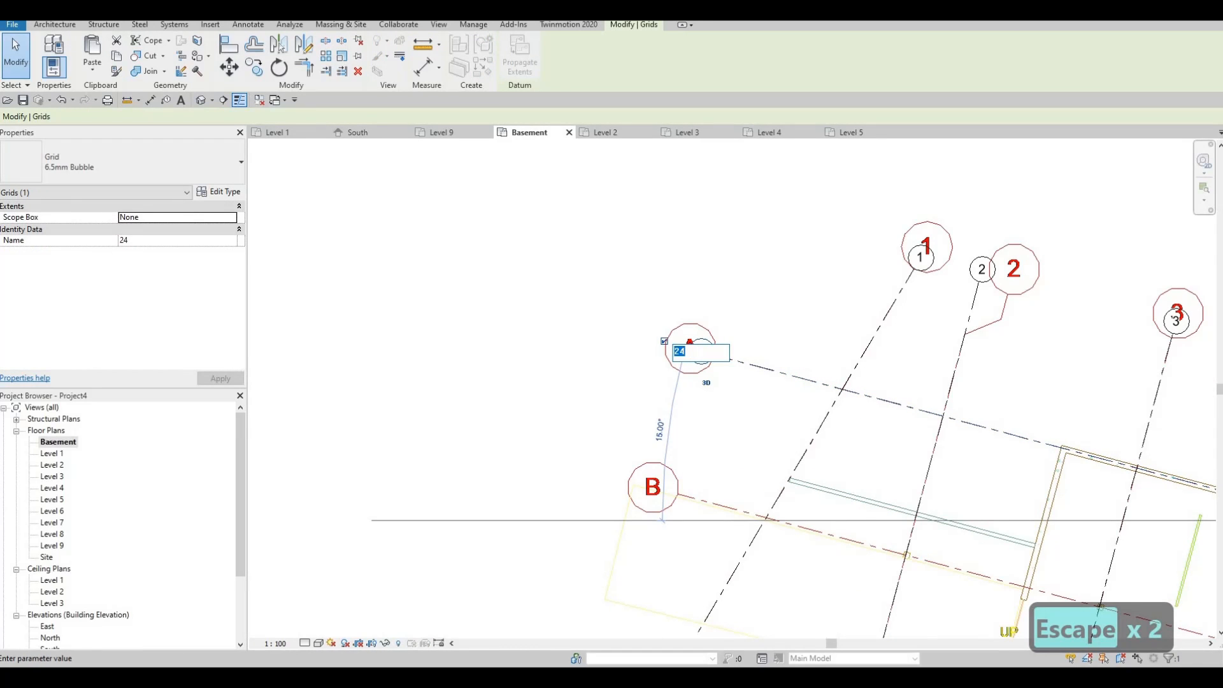
key(Return)
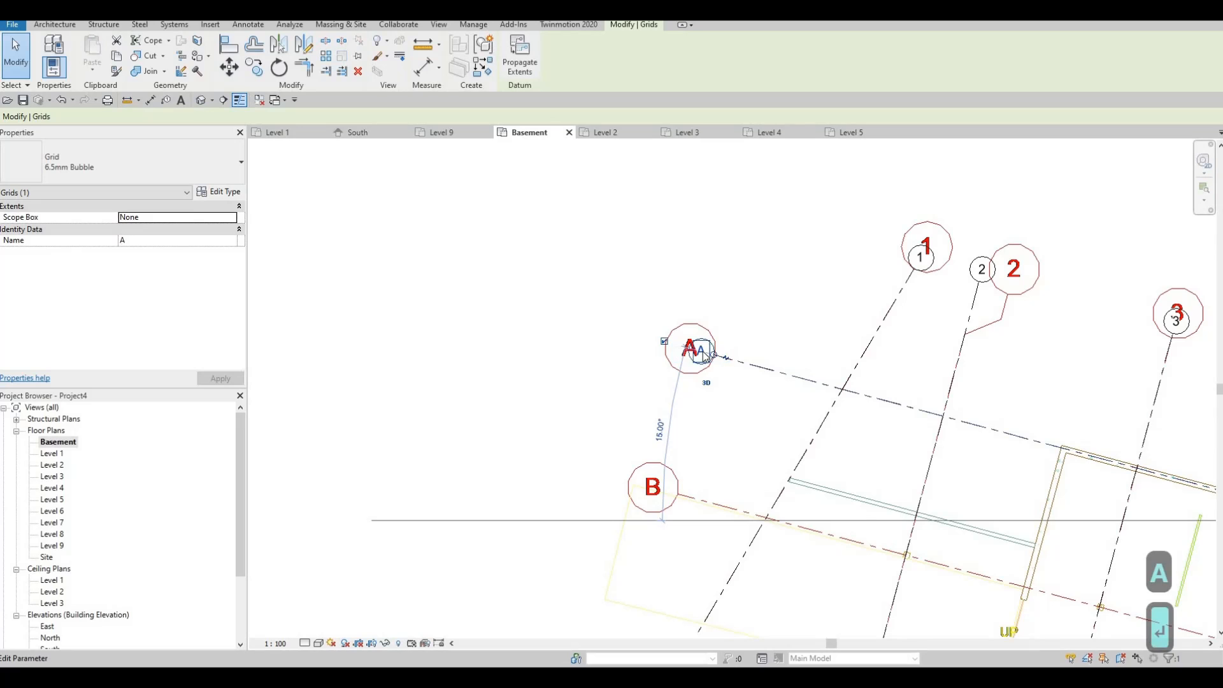
- Draw a grid over imported grid line B, from its eastern endpoint below the stair core near grid 8 to bubble B
key(Escape)
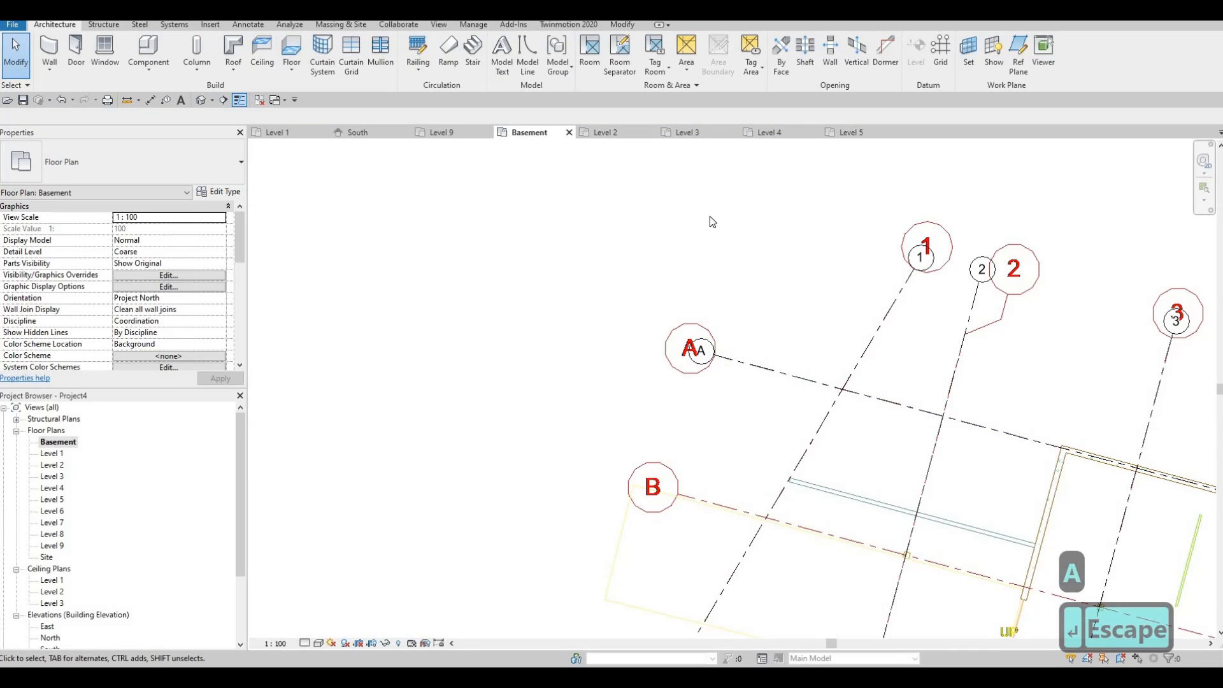
middle_drag(794, 282, 786, 264)
scroll(786, 264, down, 2)
middle_drag(1034, 300, 964, 193)
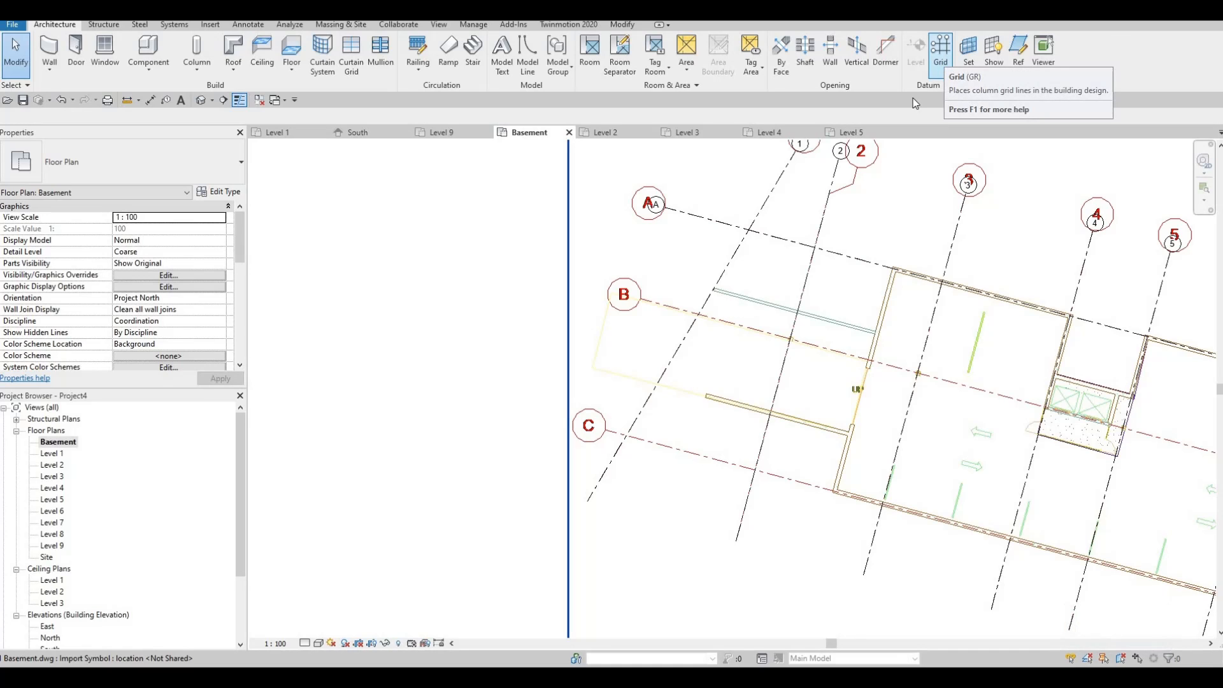
key(g)
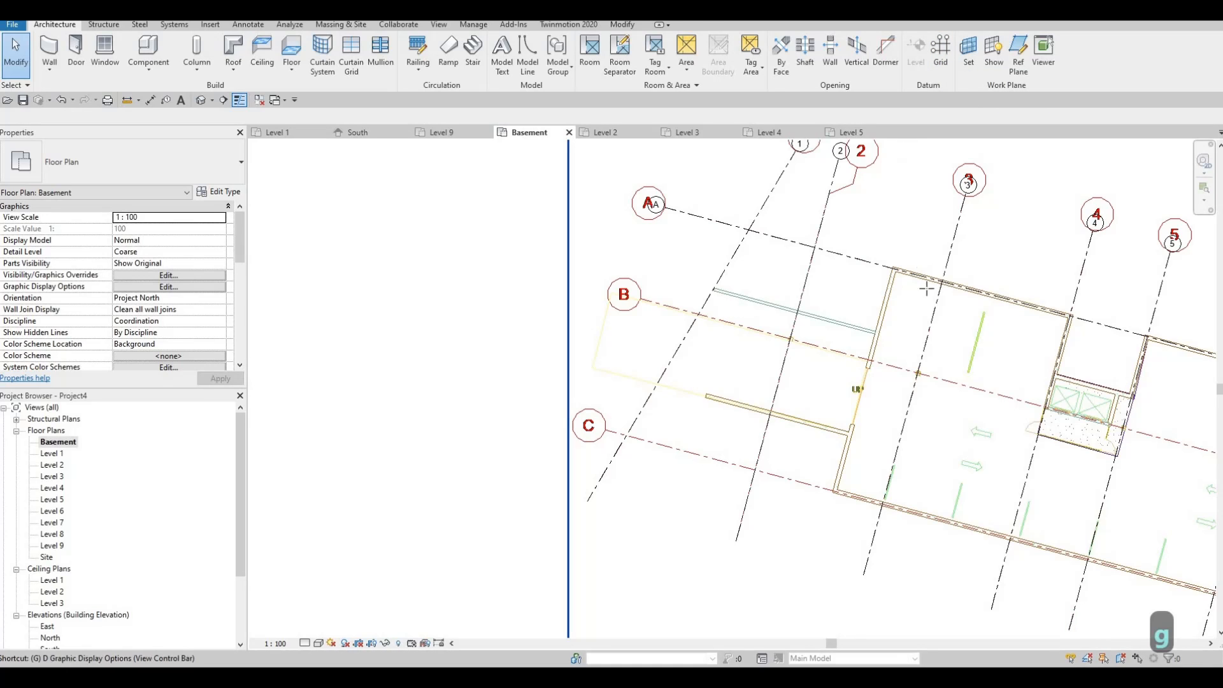
key(r)
middle_drag(1139, 521, 589, 484)
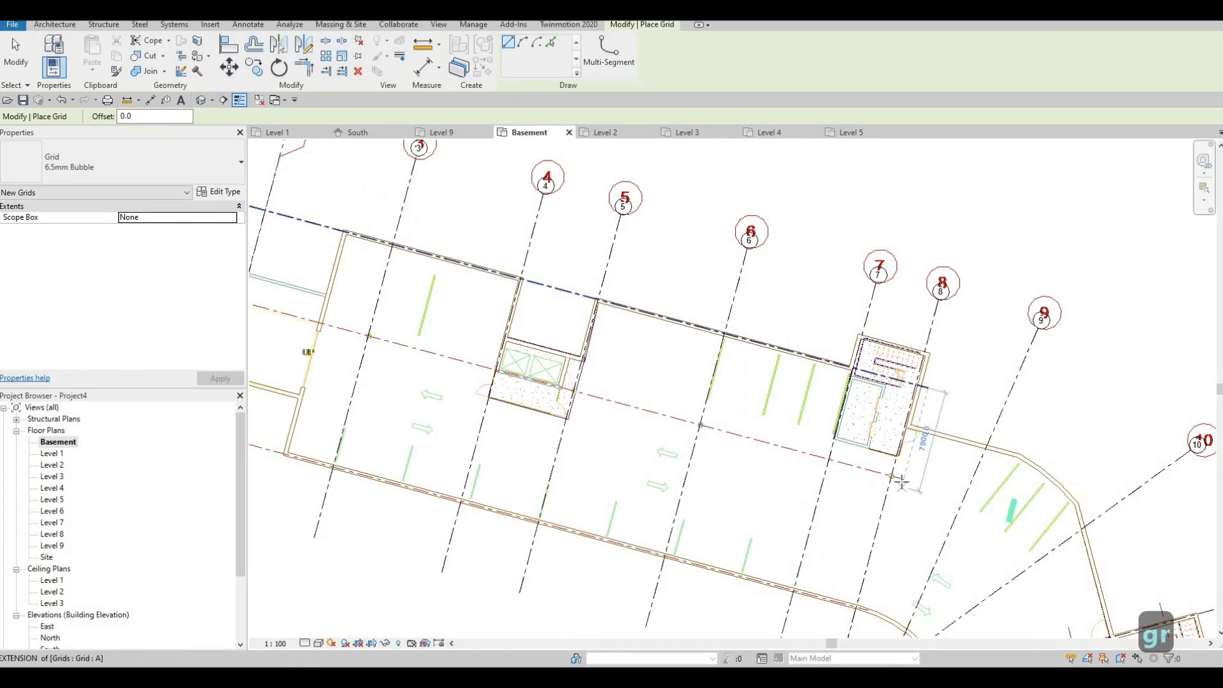
click(896, 477)
middle_drag(474, 376, 950, 495)
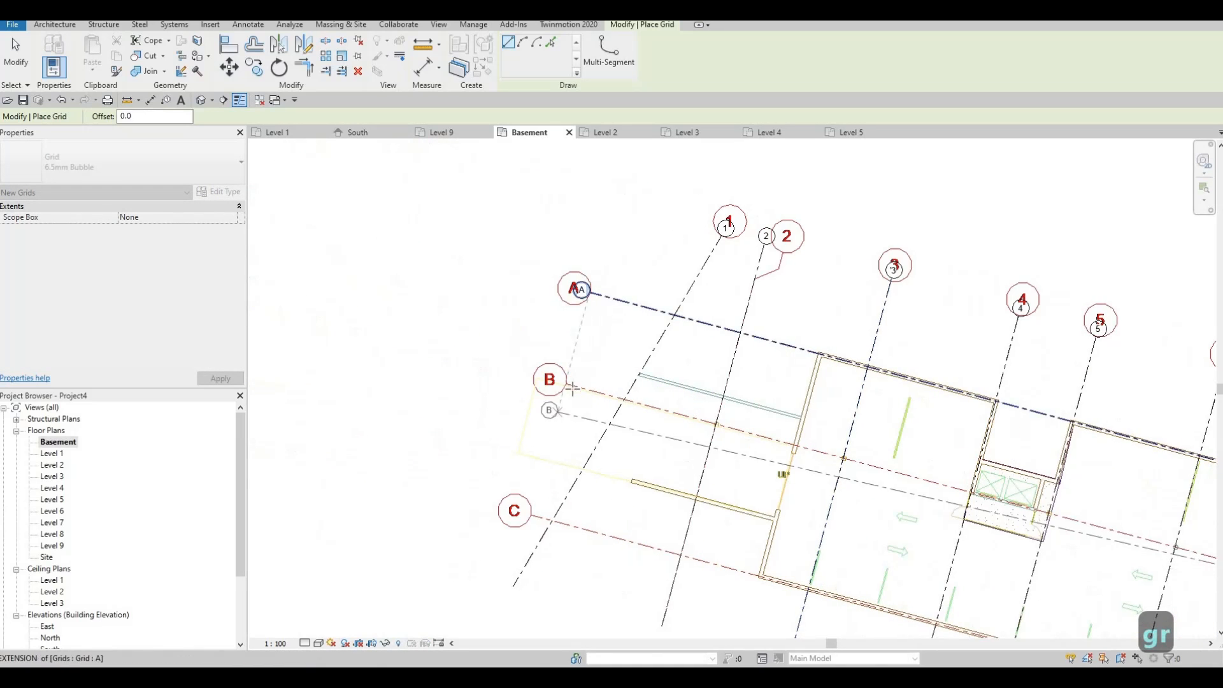
scroll(565, 384, up, 4)
middle_drag(616, 410, 618, 348)
click(566, 389)
key(Escape)
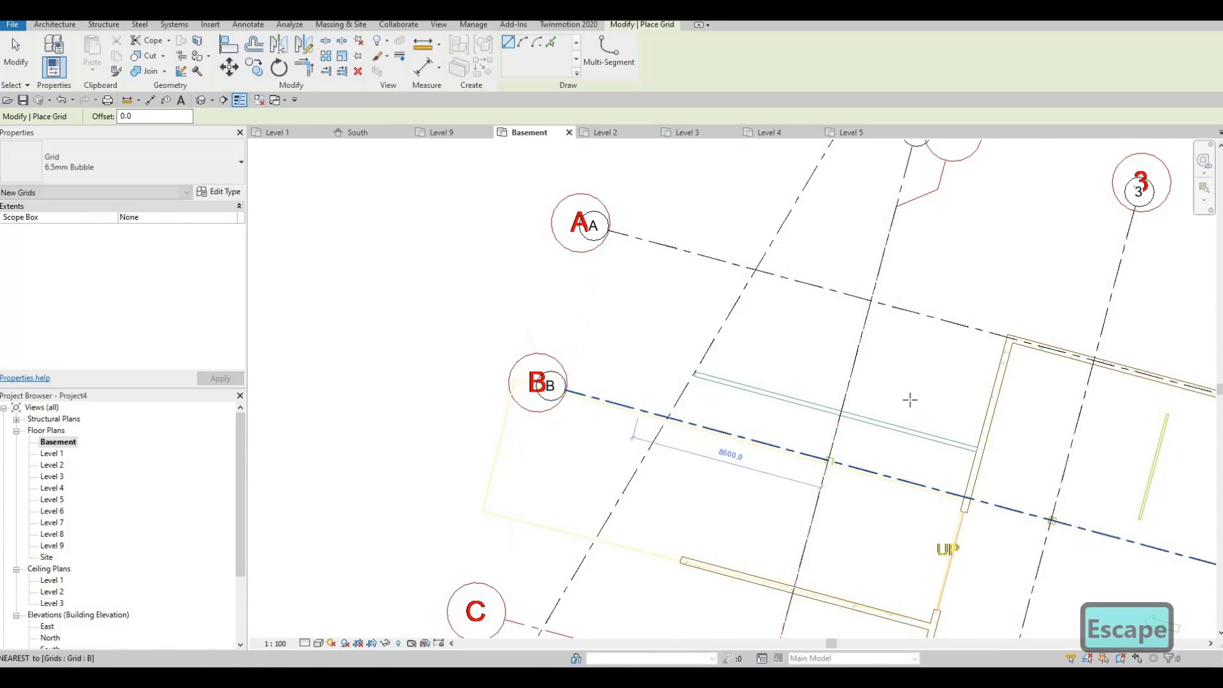
- Draw a grid over imported grid line C along the southern wall, from where the wall starts curving near grid 8 to bubble C
scroll(909, 398, down, 3)
middle_drag(918, 593, 731, 450)
middle_drag(1179, 535, 838, 459)
middle_drag(940, 507, 819, 464)
scroll(819, 464, up, 3)
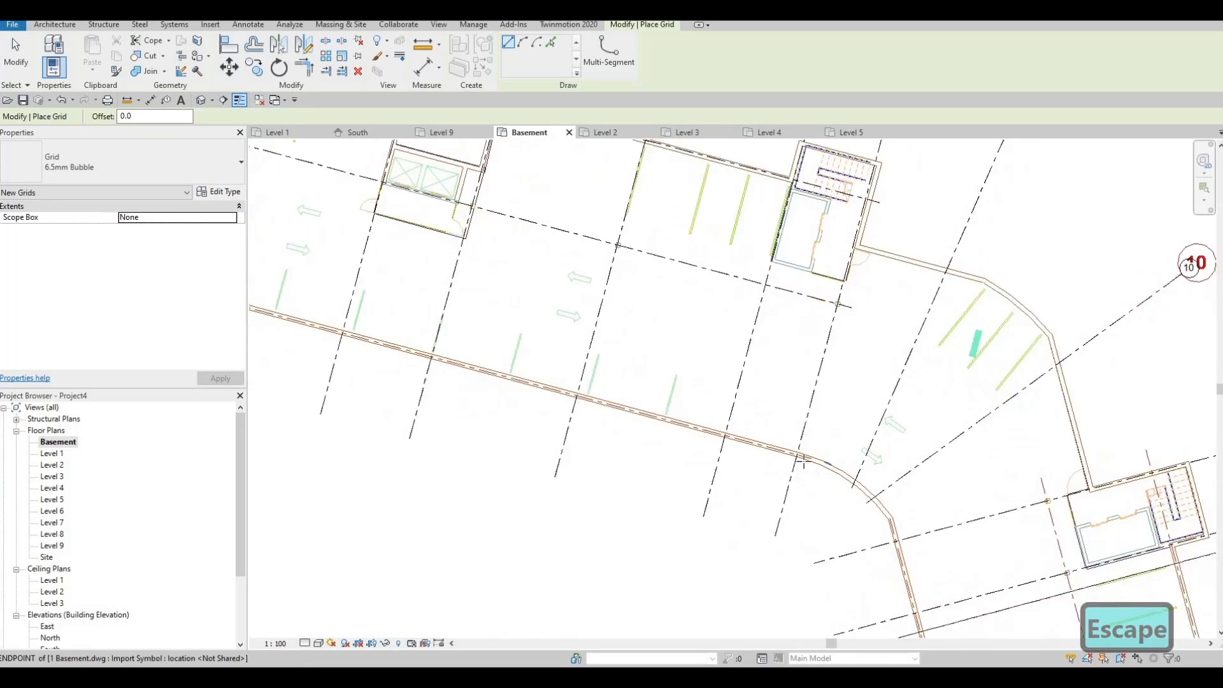
click(803, 456)
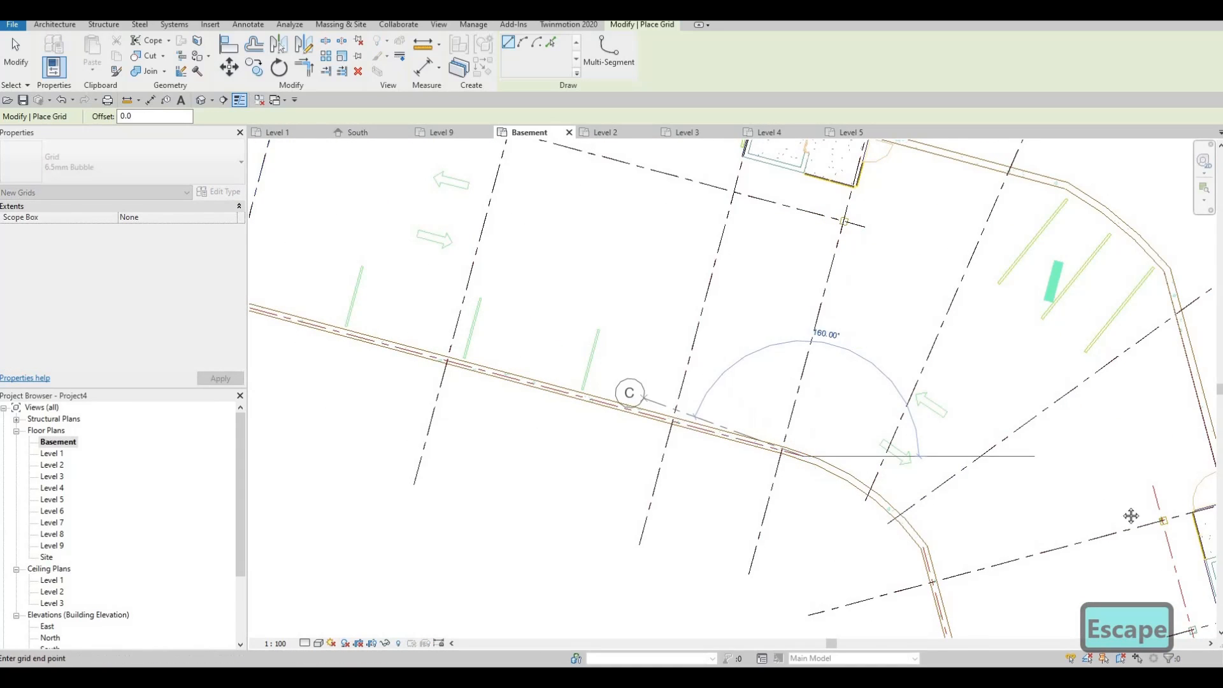
scroll(642, 396, down, 4)
middle_drag(569, 376, 1130, 514)
scroll(494, 338, up, 1)
scroll(475, 338, up, 2)
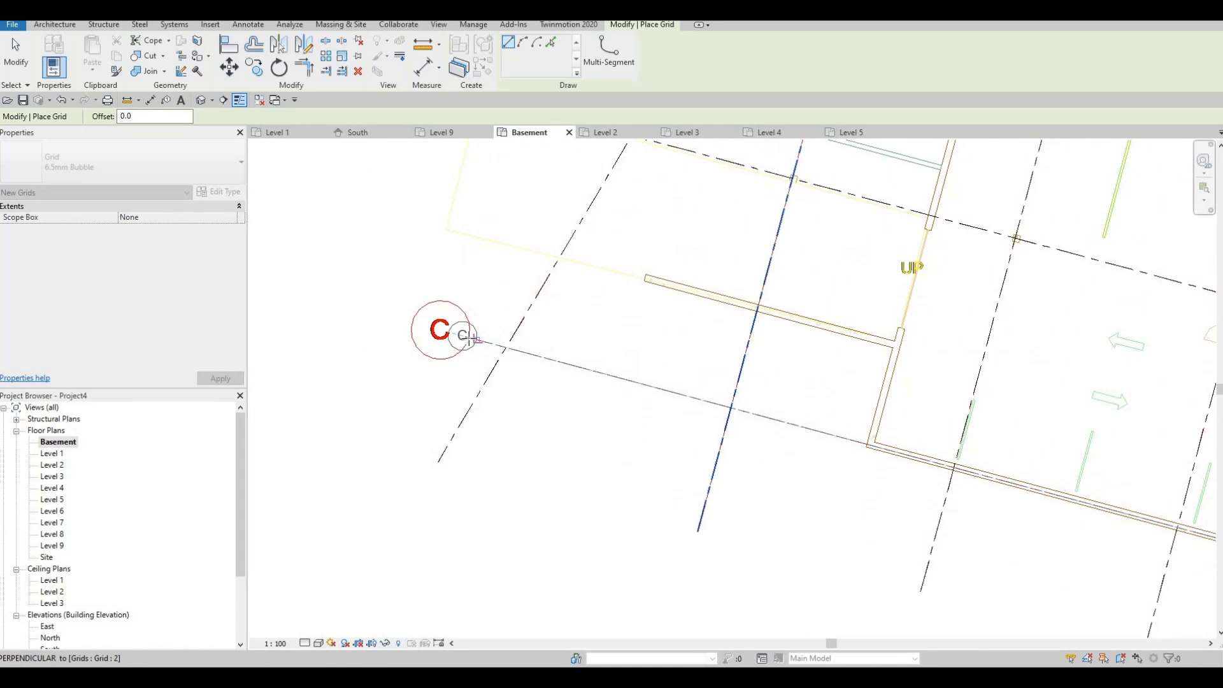
click(468, 336)
key(Escape)
- Draw a grid over imported grid line D, from the end of the curved wall near grid 11 down to bubble D
scroll(496, 261, down, 5)
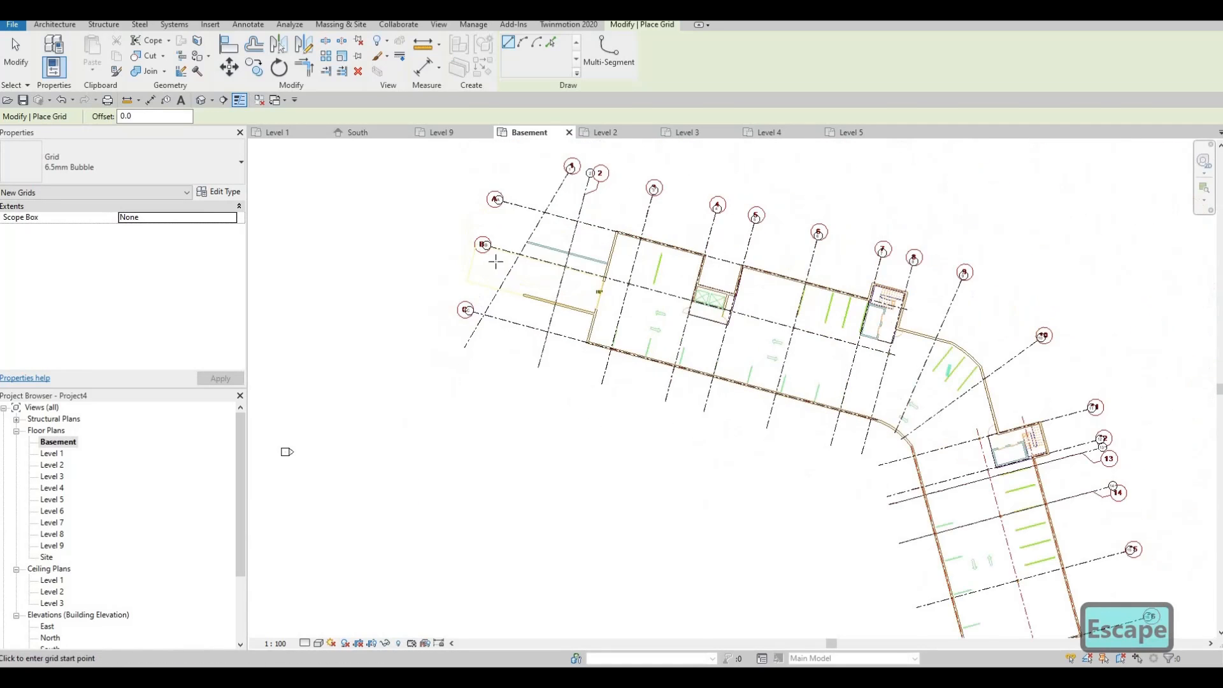
middle_drag(698, 284, 386, 123)
scroll(719, 258, up, 2)
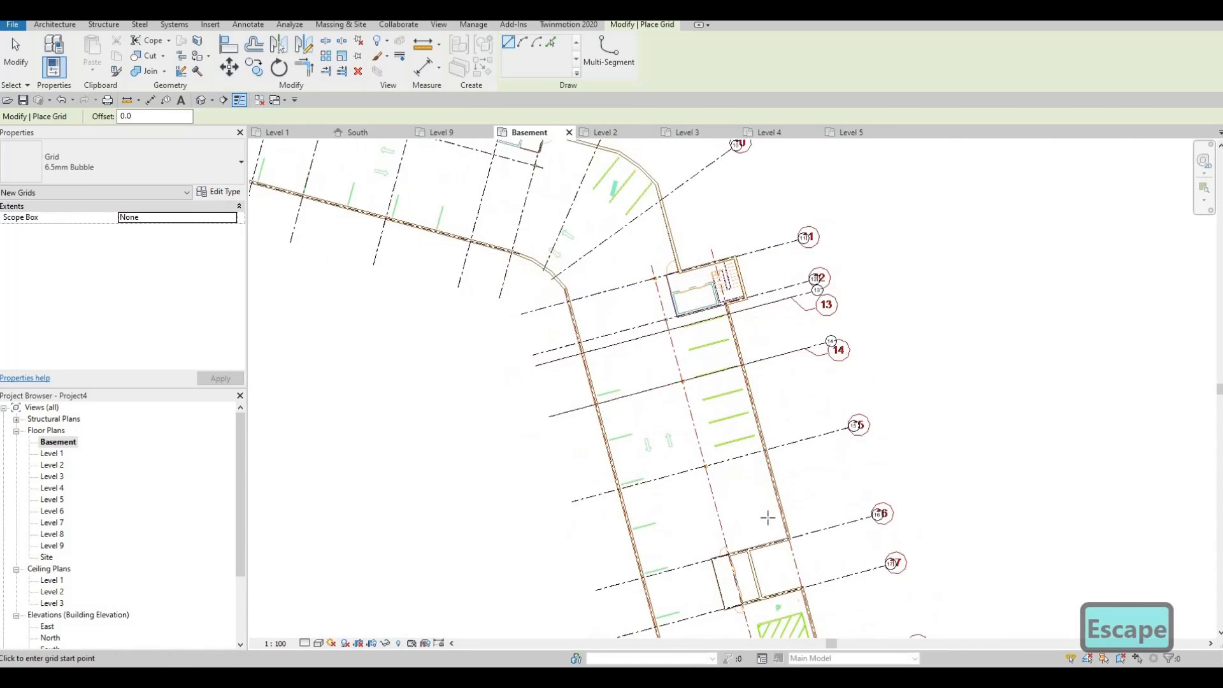
scroll(718, 260, down, 5)
middle_drag(699, 576, 689, 449)
scroll(769, 409, up, 3)
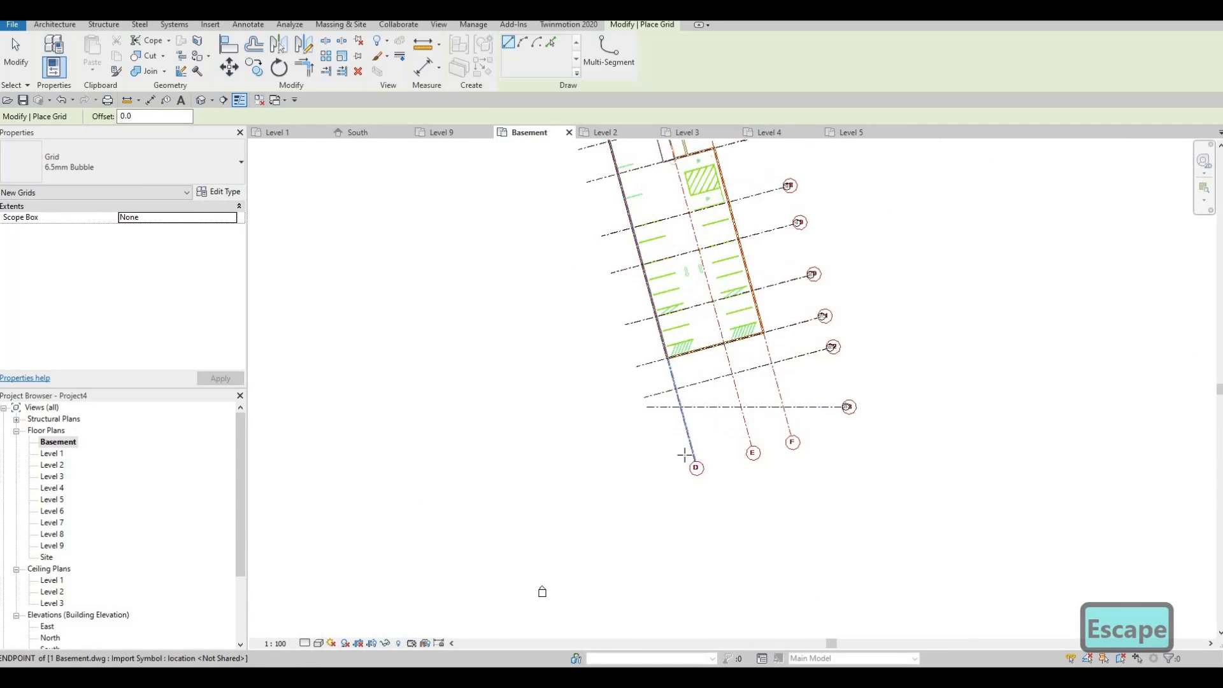
scroll(688, 462, up, 2)
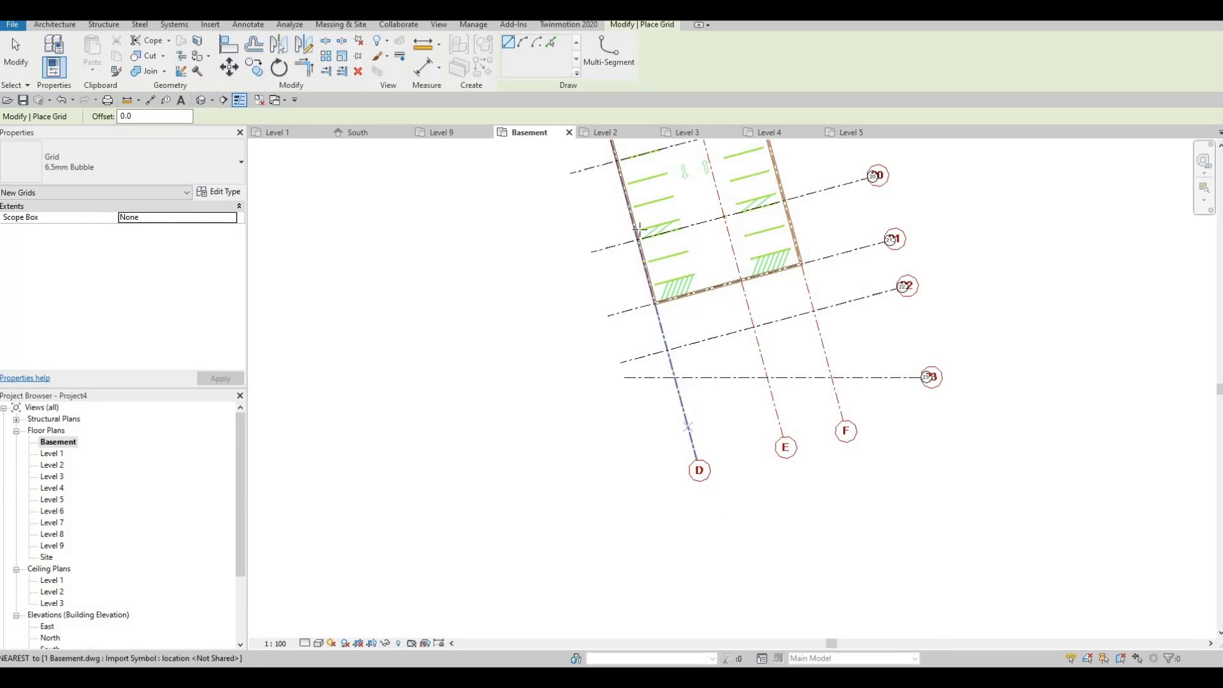
middle_drag(614, 287, 729, 595)
scroll(669, 391, down, 2)
scroll(647, 239, up, 4)
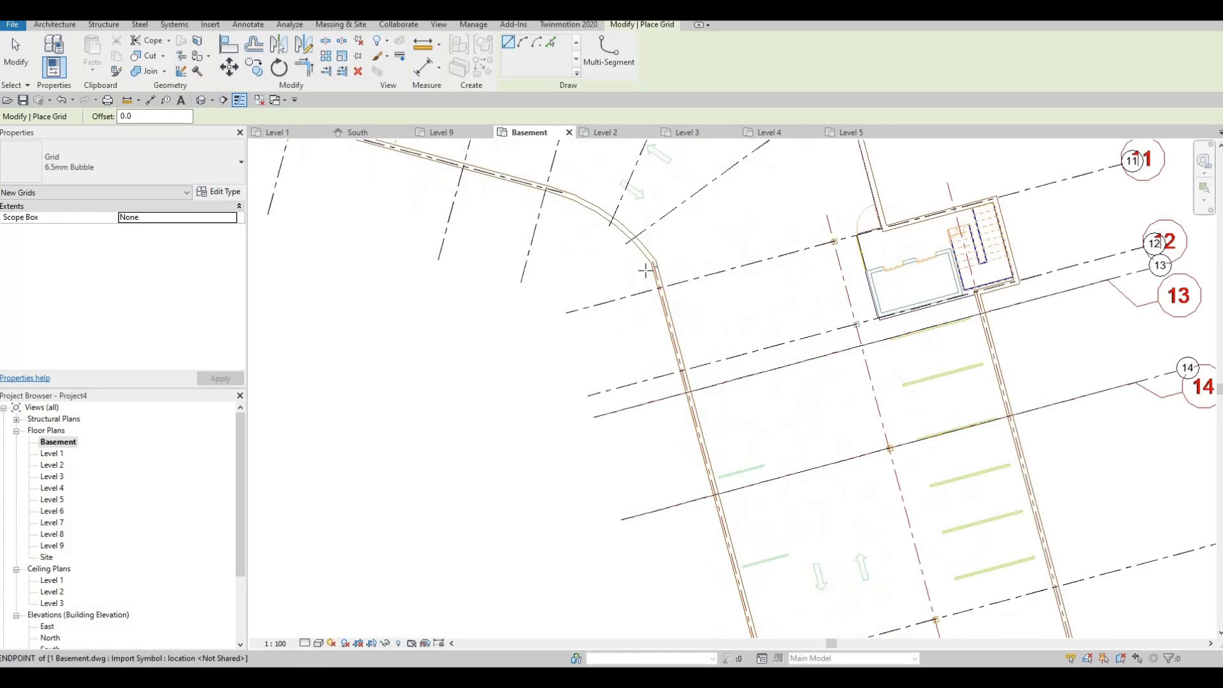
scroll(646, 271, up, 2)
click(640, 303)
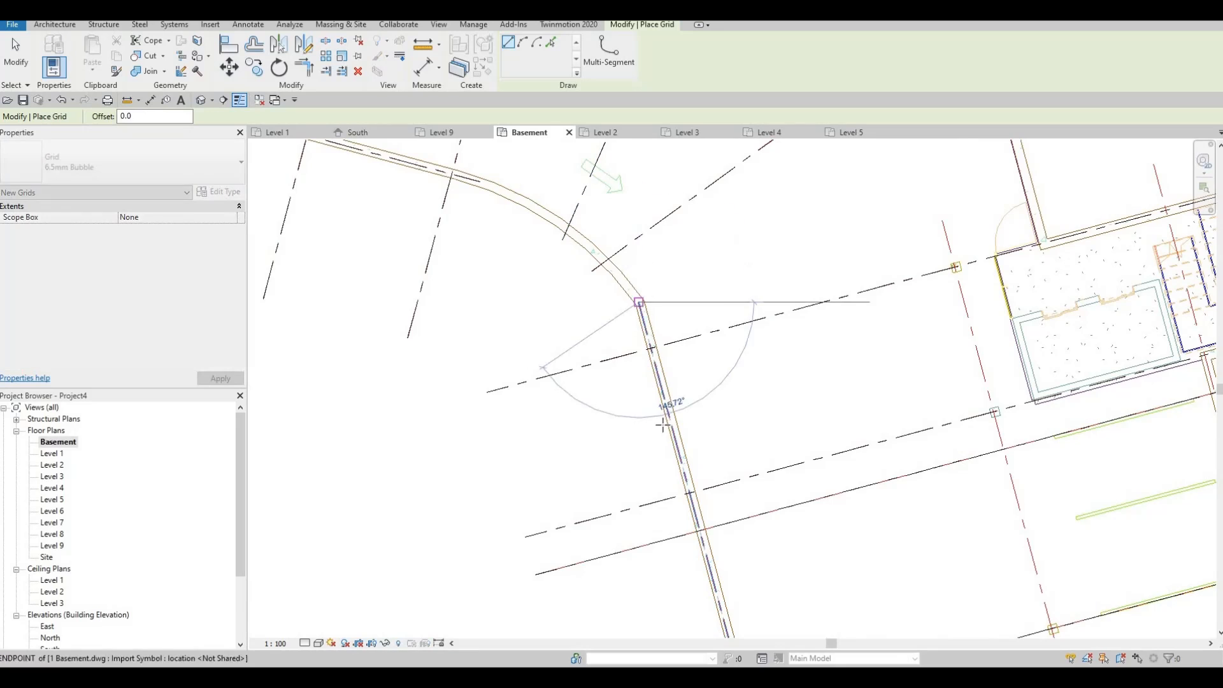
scroll(663, 413, down, 3)
middle_drag(663, 433, 583, 144)
middle_drag(699, 520, 576, 63)
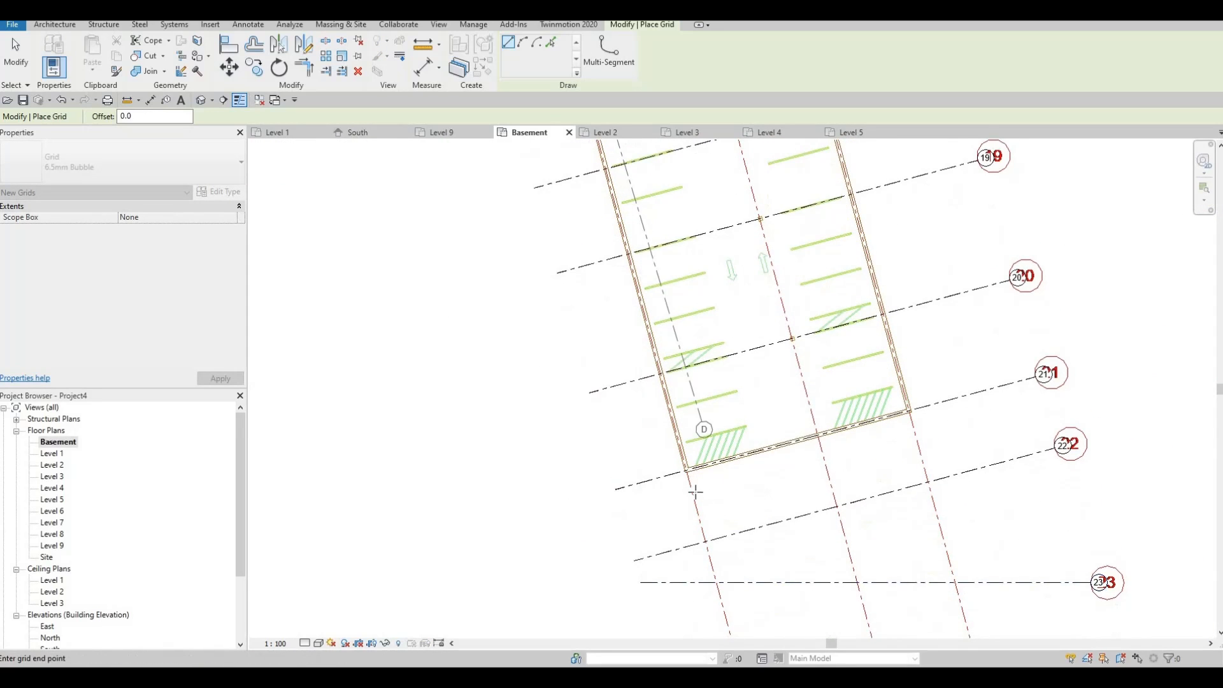
middle_drag(694, 491, 647, 292)
scroll(693, 489, up, 2)
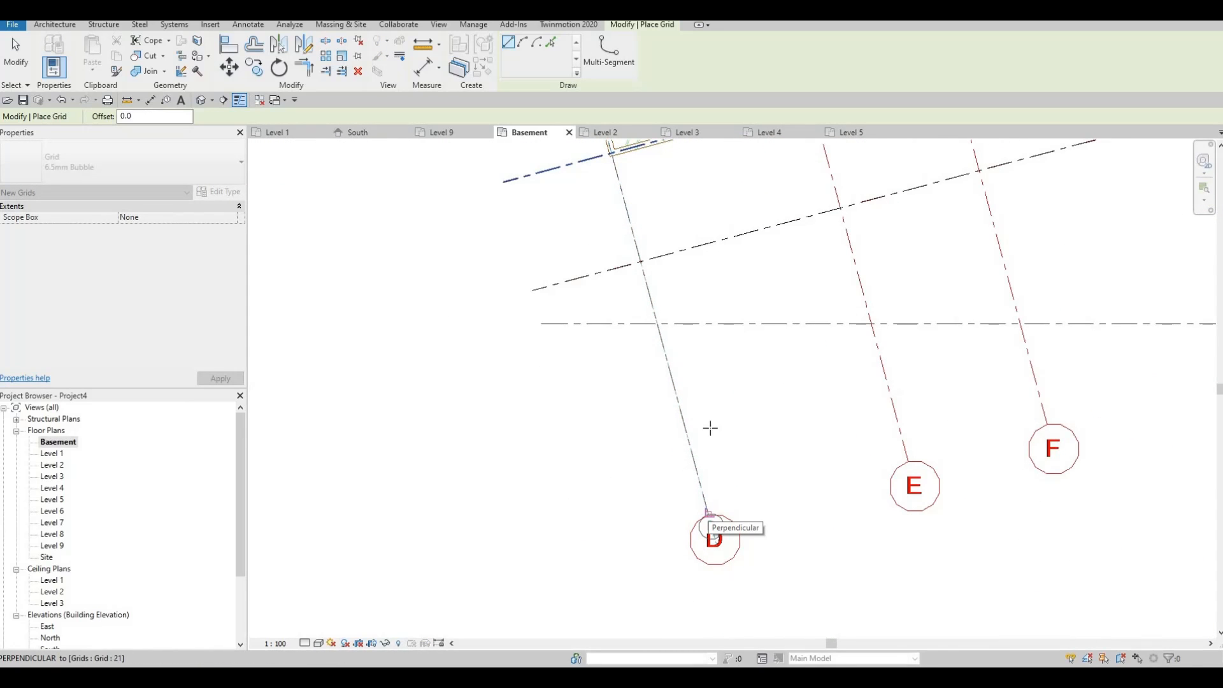
click(709, 513)
key(Escape)
- Draw a grid over imported grid line E, from its northern endpoint just above grid 11 down to bubble E
scroll(723, 395, down, 2)
scroll(726, 467, down, 2)
middle_drag(718, 325, 717, 561)
scroll(716, 554, down, 2)
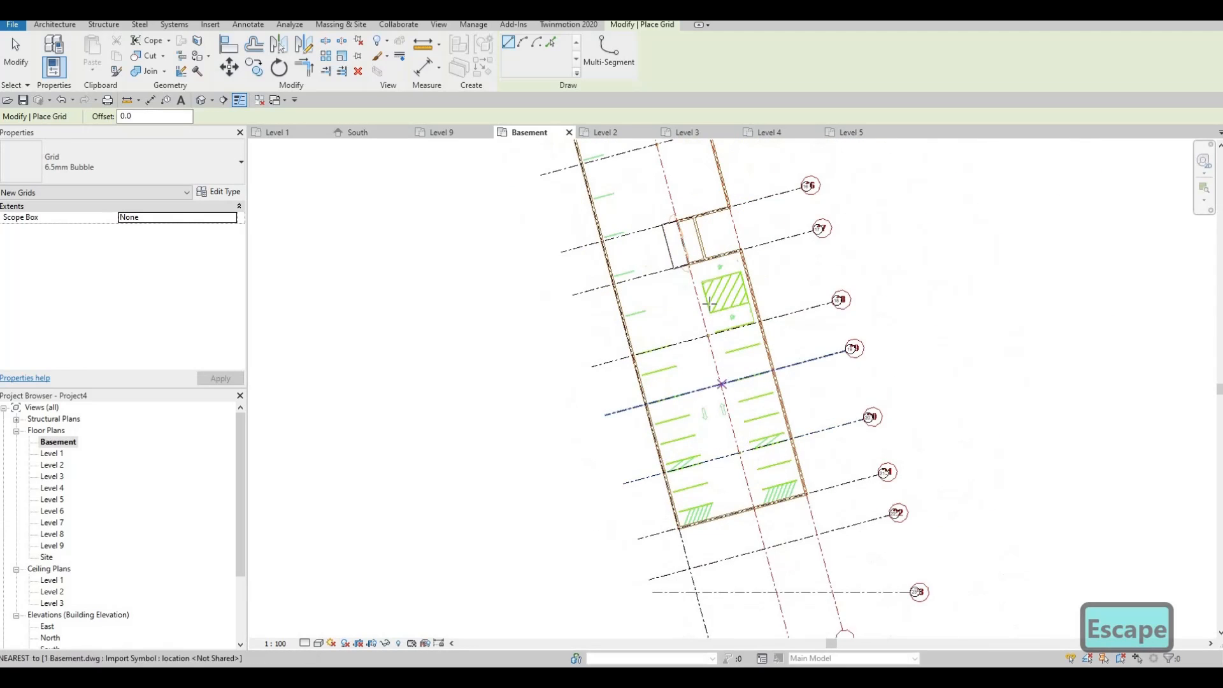
scroll(709, 325, down, 3)
middle_drag(634, 191, 625, 338)
scroll(636, 245, up, 4)
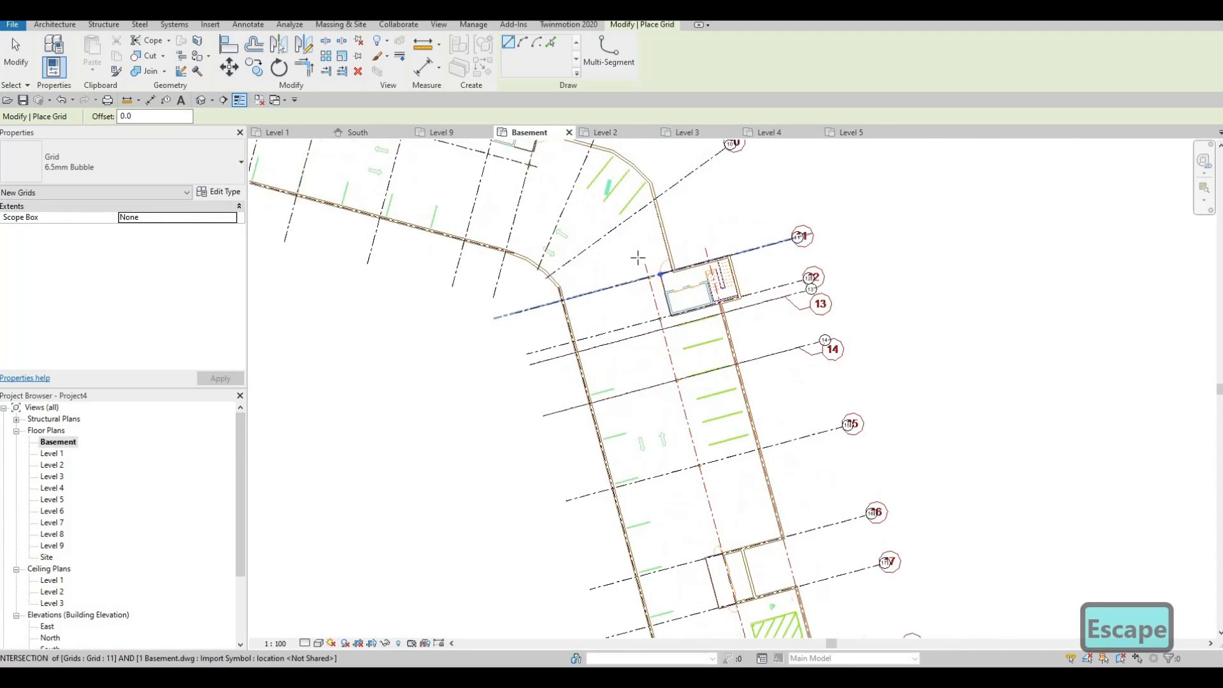
scroll(638, 258, up, 2)
click(647, 265)
scroll(646, 274, down, 3)
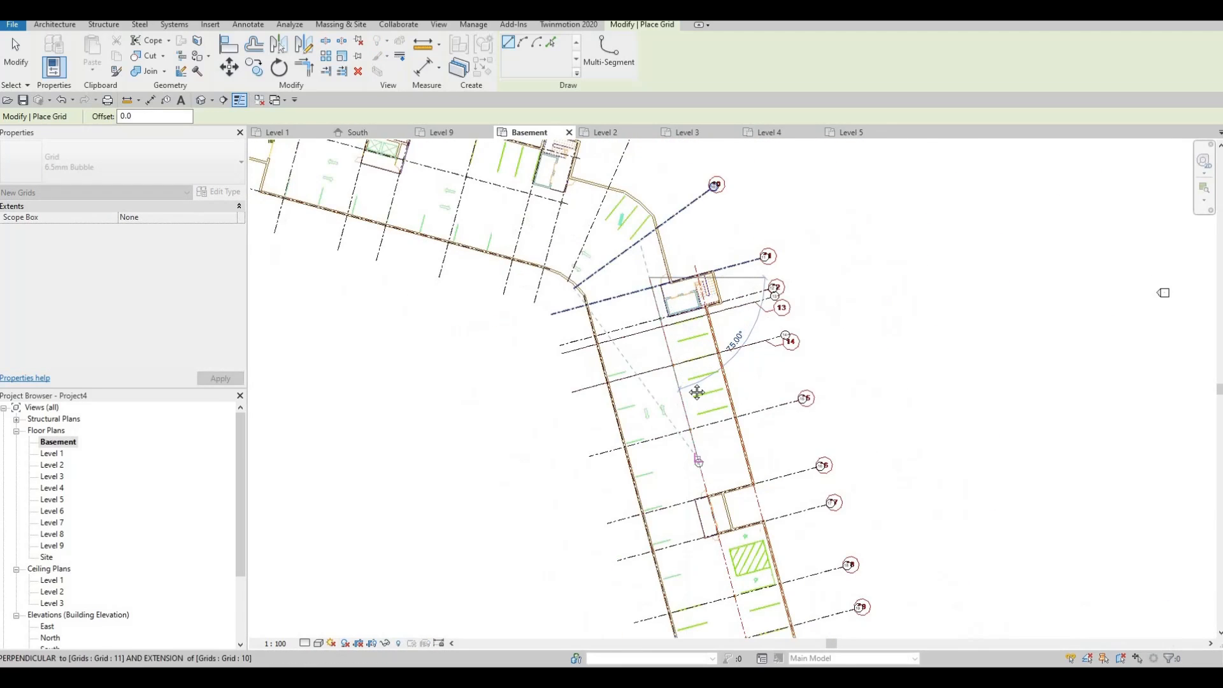
middle_drag(697, 393, 621, 180)
middle_drag(716, 502, 666, 344)
scroll(676, 408, up, 4)
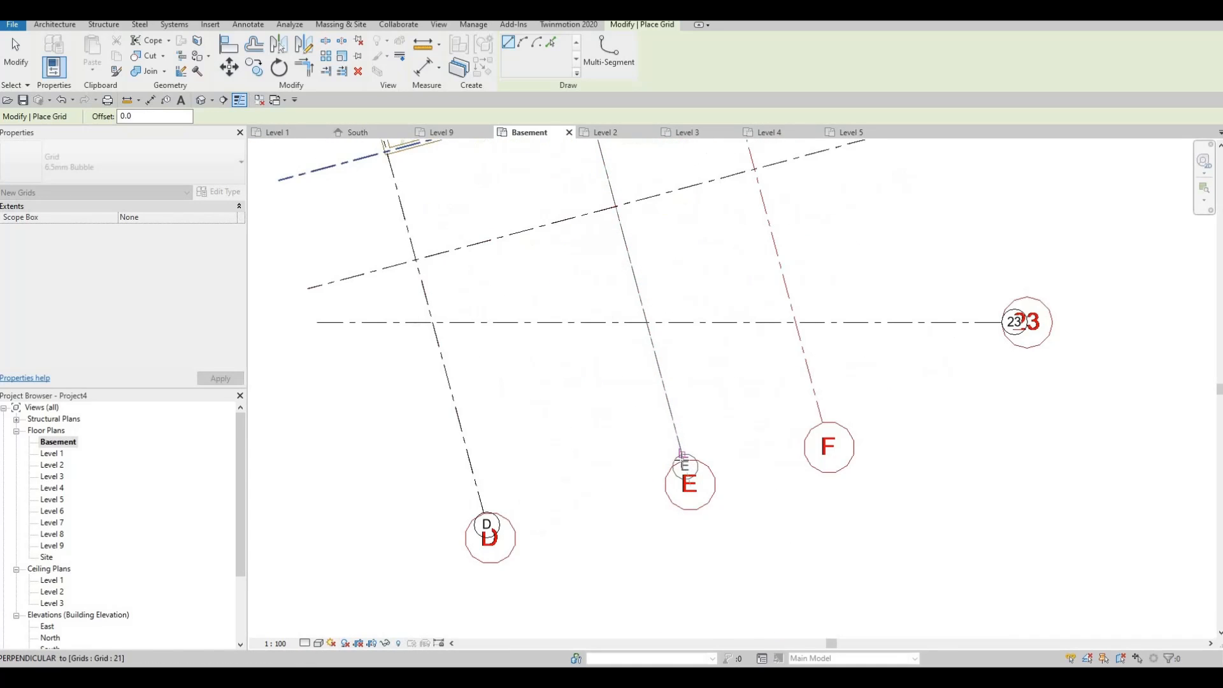
scroll(696, 265, down, 5)
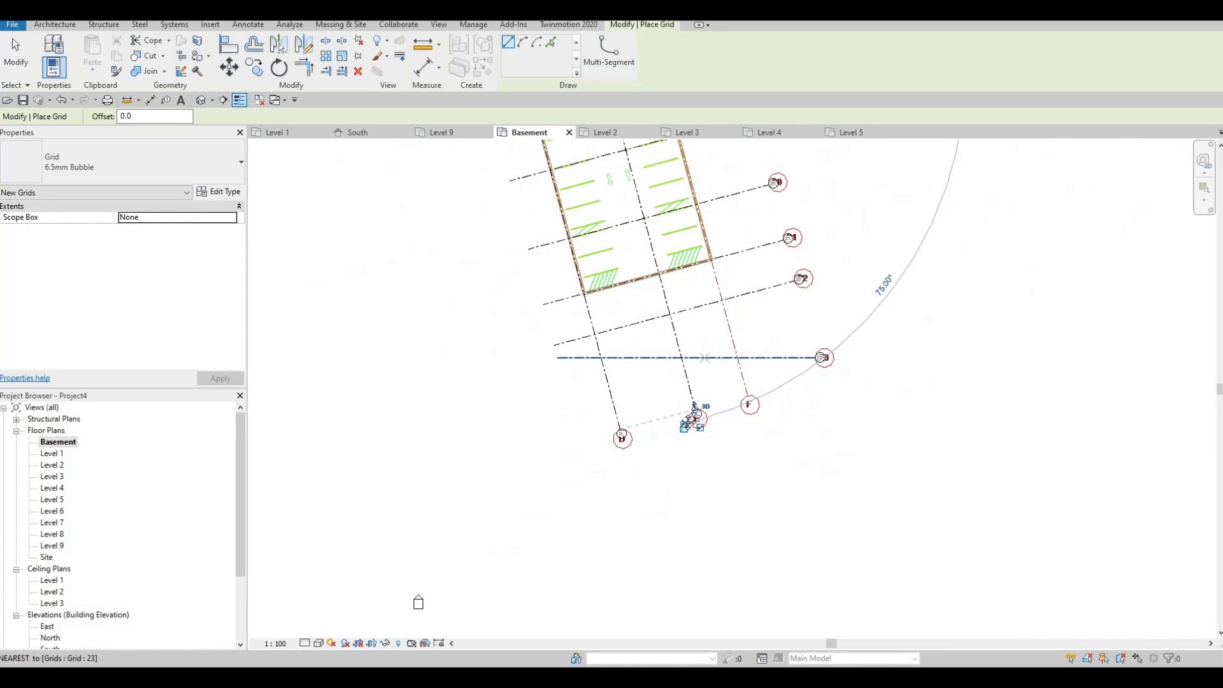
key(Escape)
- Draw a grid over imported grid line F, from its northern endpoint above the stair core at grid 11 to bubble F, and end grid placement
middle_drag(653, 207, 730, 532)
scroll(647, 197, up, 3)
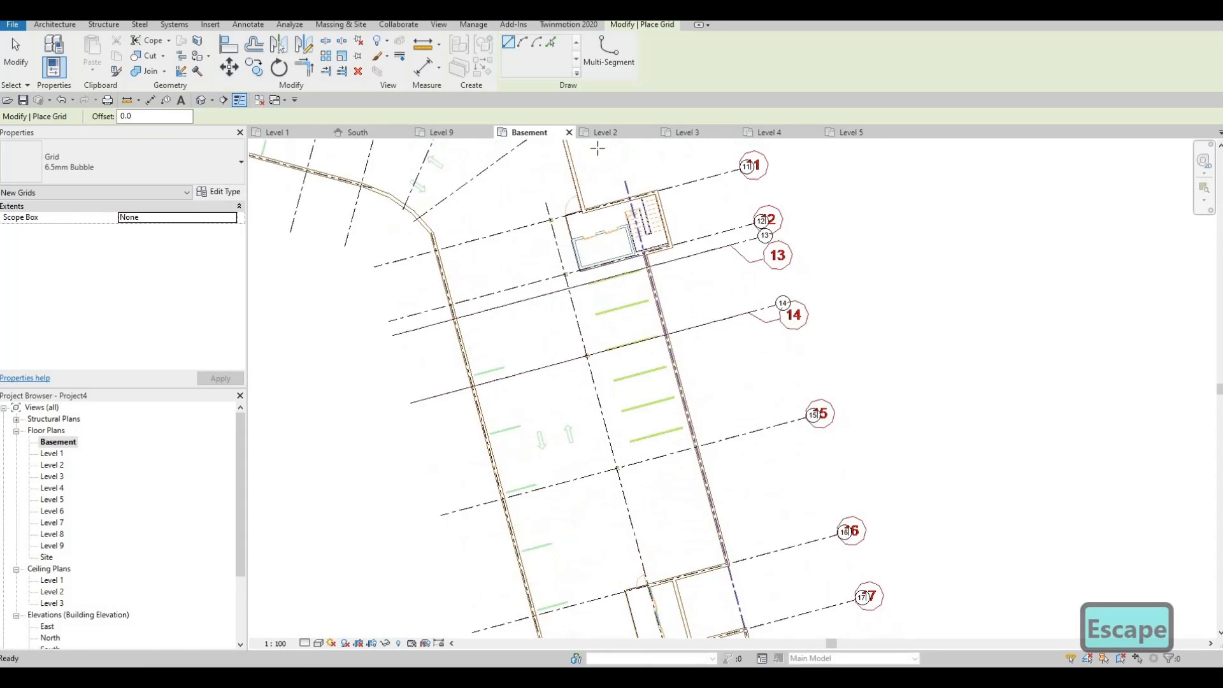
scroll(622, 173, up, 2)
click(618, 169)
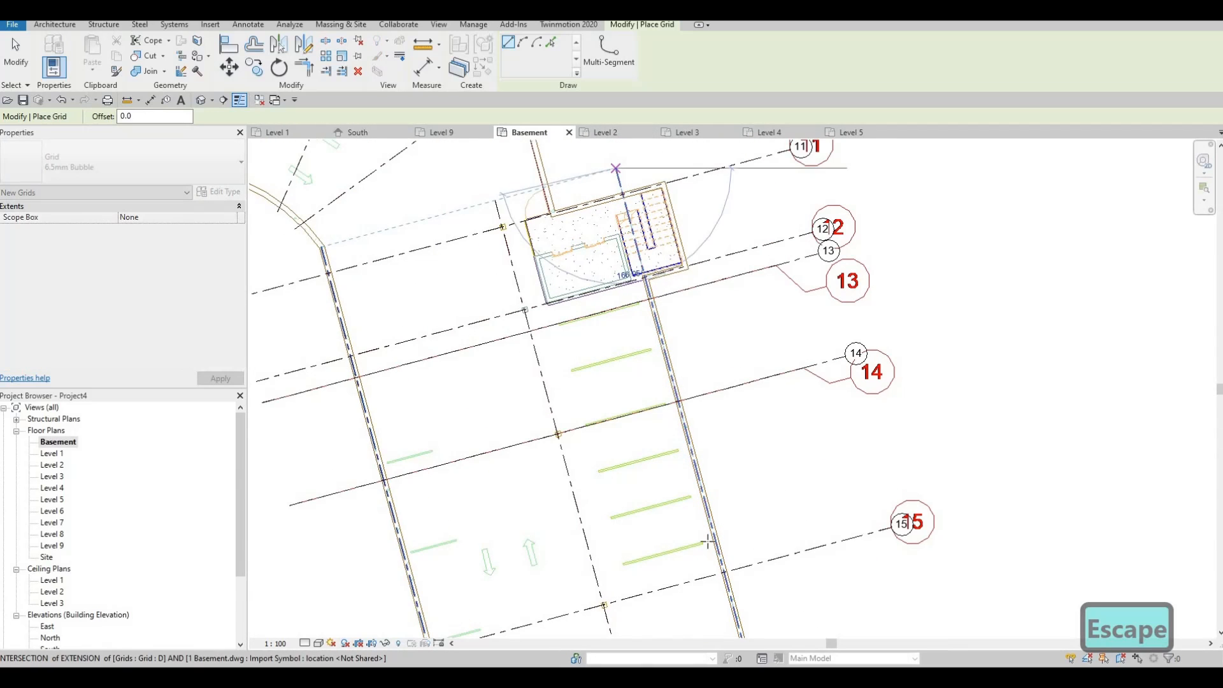
scroll(663, 301, down, 3)
middle_drag(722, 437, 683, 317)
scroll(638, 179, down, 1)
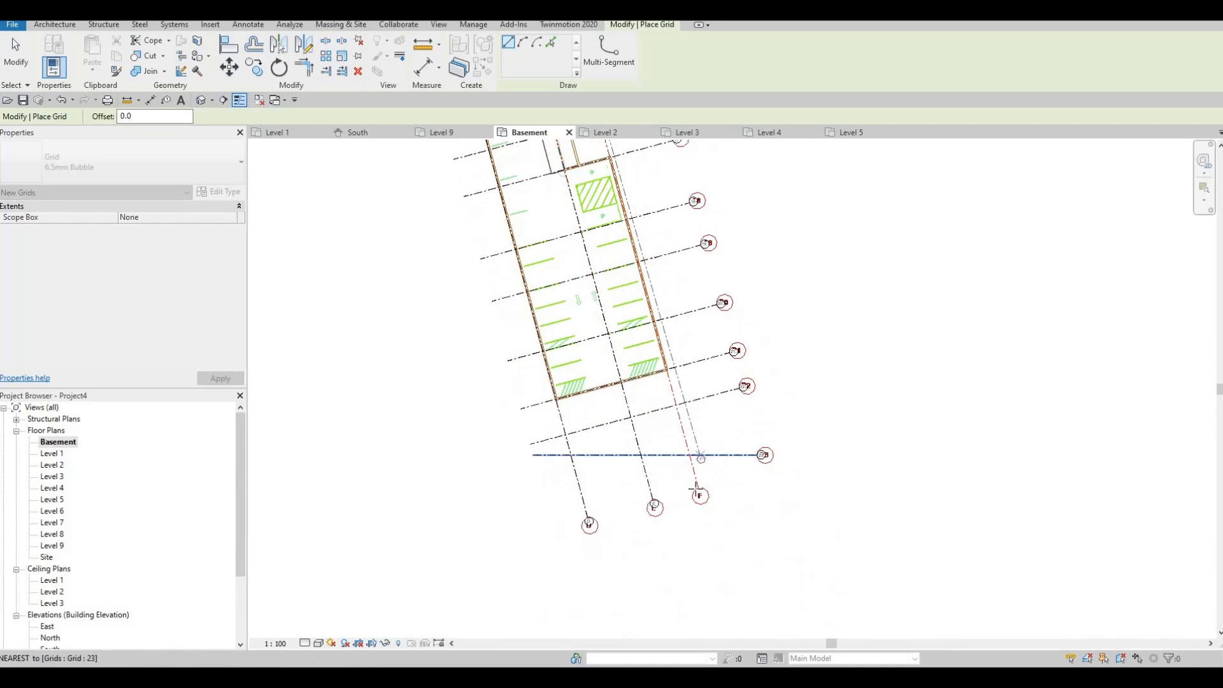
scroll(701, 471, up, 2)
scroll(698, 512, up, 2)
click(701, 519)
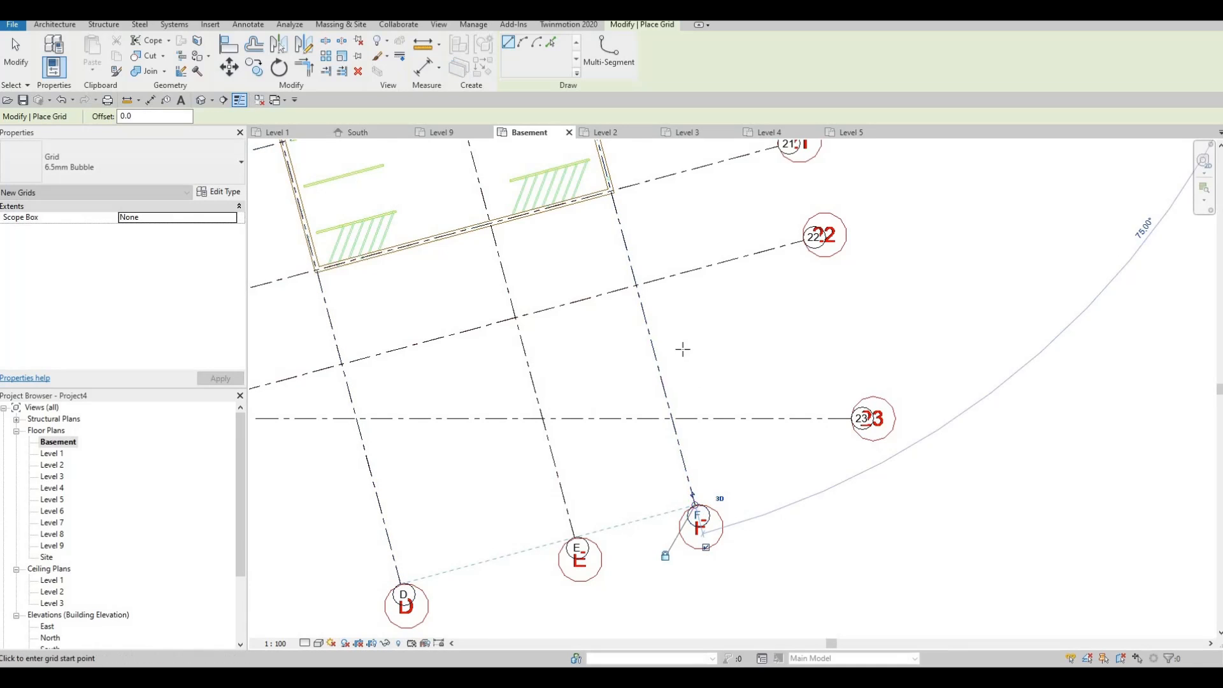
scroll(726, 401, down, 3)
middle_drag(692, 360, 772, 475)
scroll(768, 470, down, 2)
middle_drag(744, 399, 768, 485)
scroll(768, 485, down, 1)
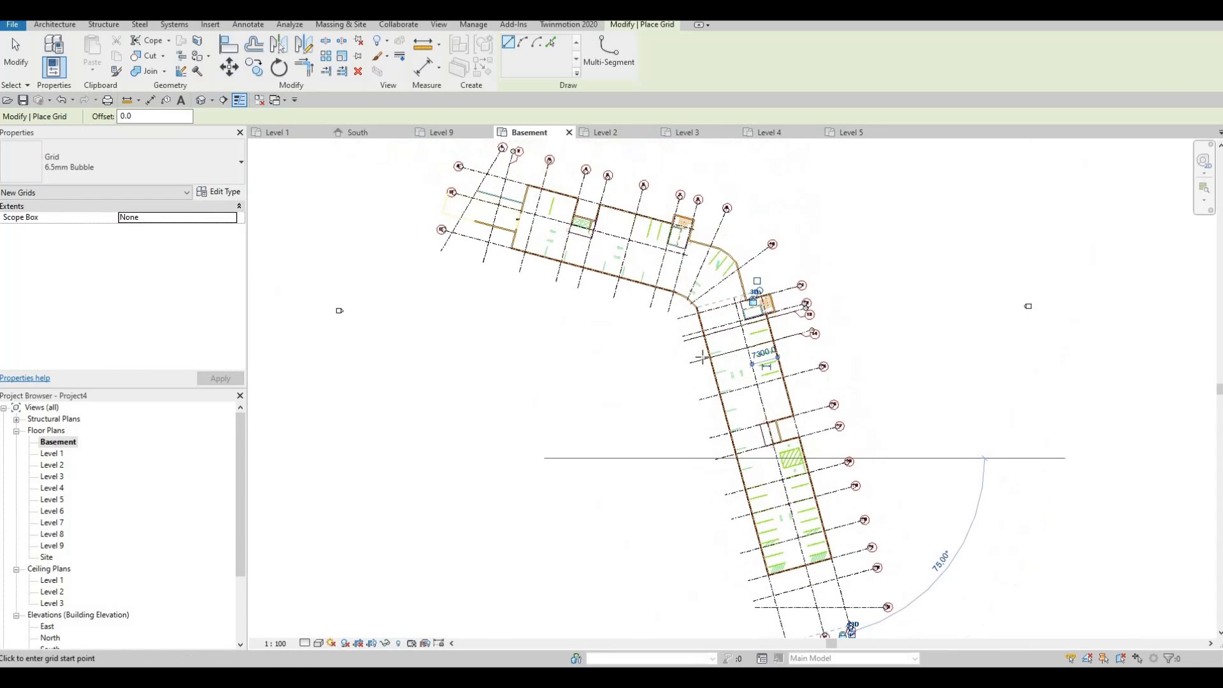
key(Escape)
key(Escape)
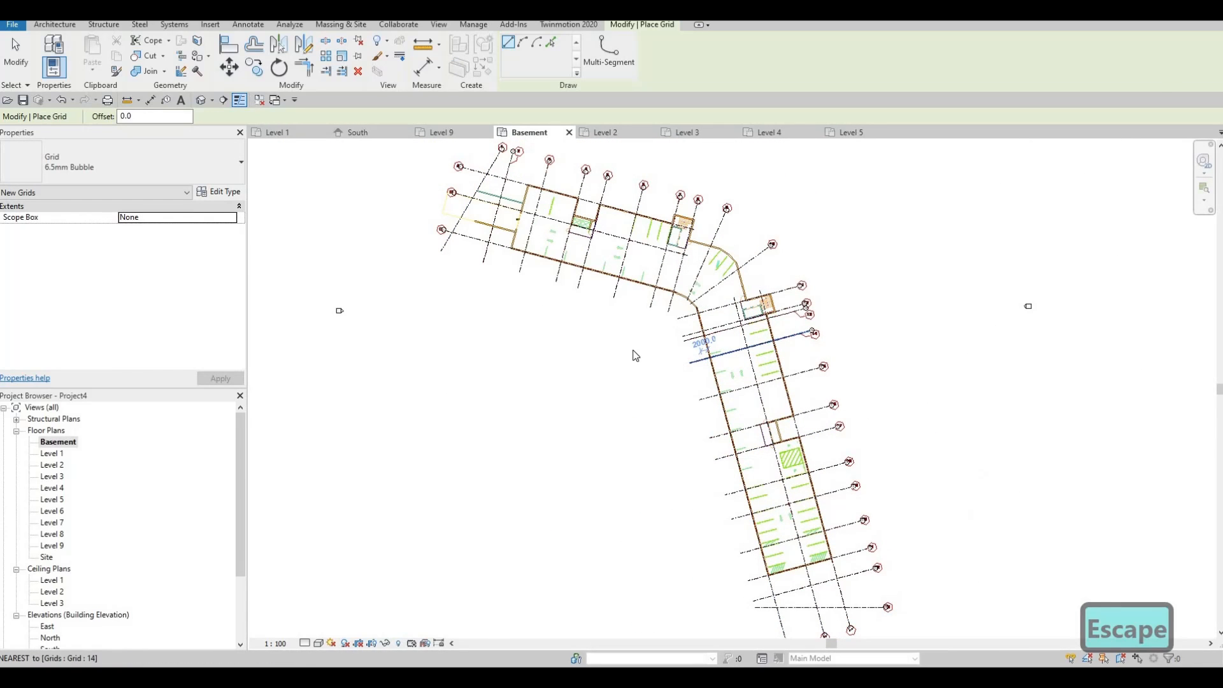
- Check the new grids against the imported drawings in the Level 1 to Level 4 floor plans, and return to the Basement plan
middle_drag(627, 379, 611, 409)
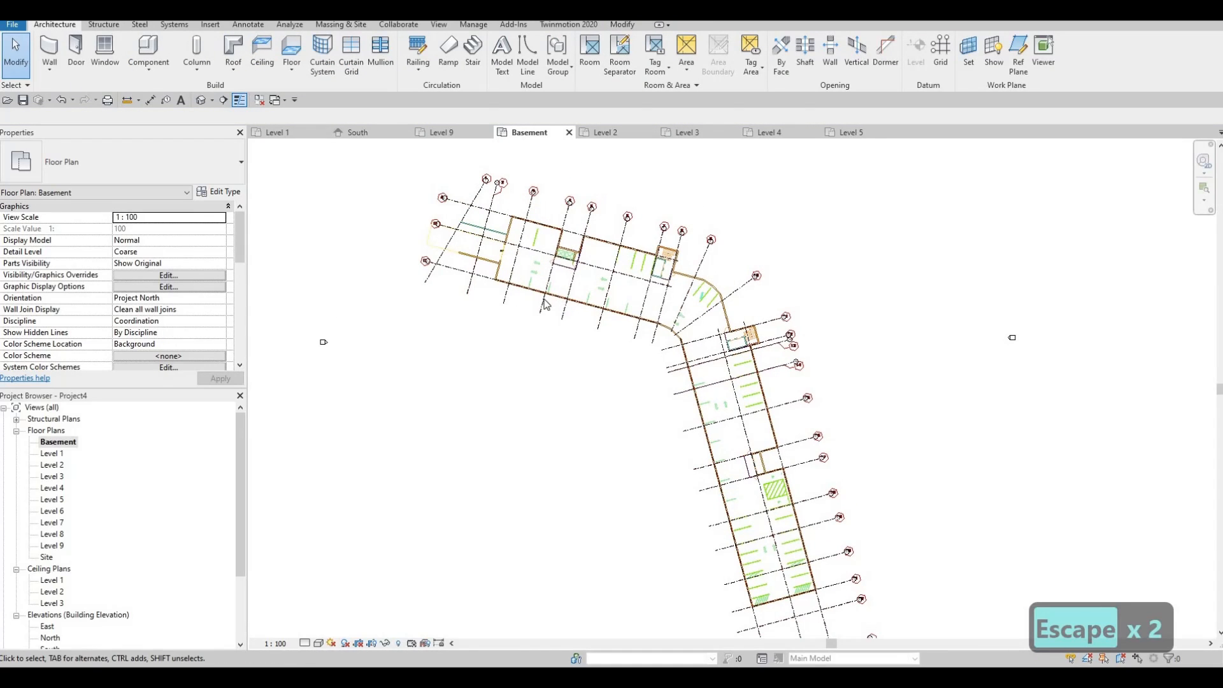
key(F1)
key(F1)
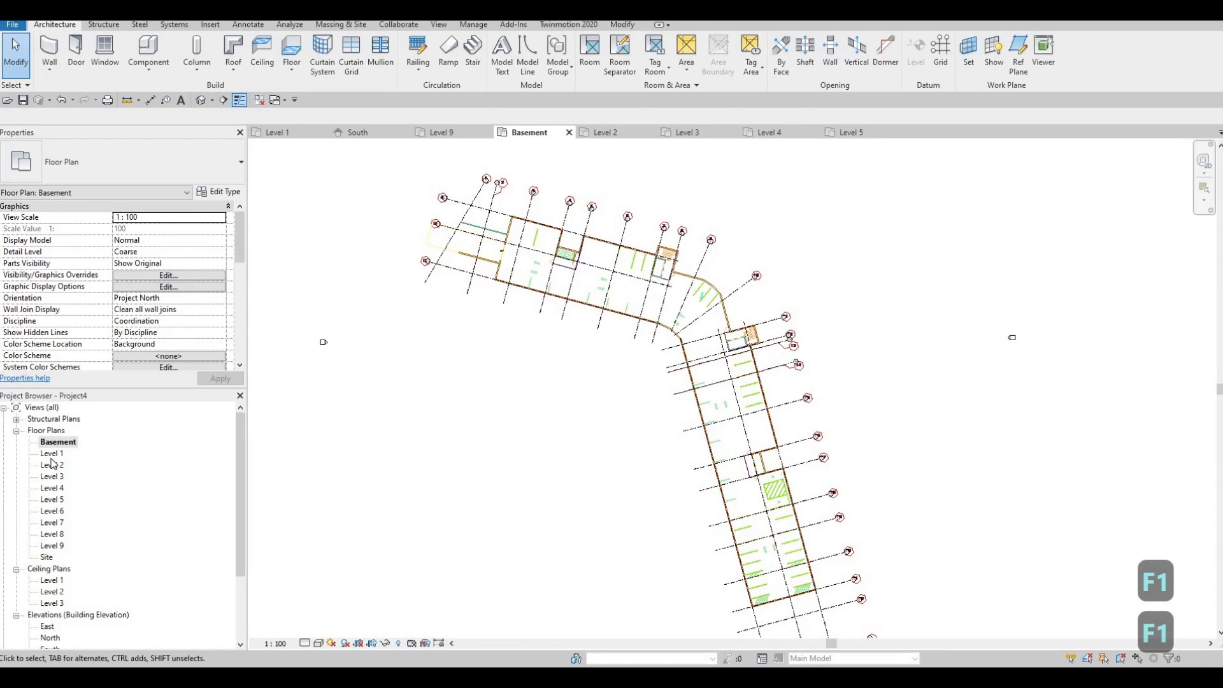
double_click(51, 454)
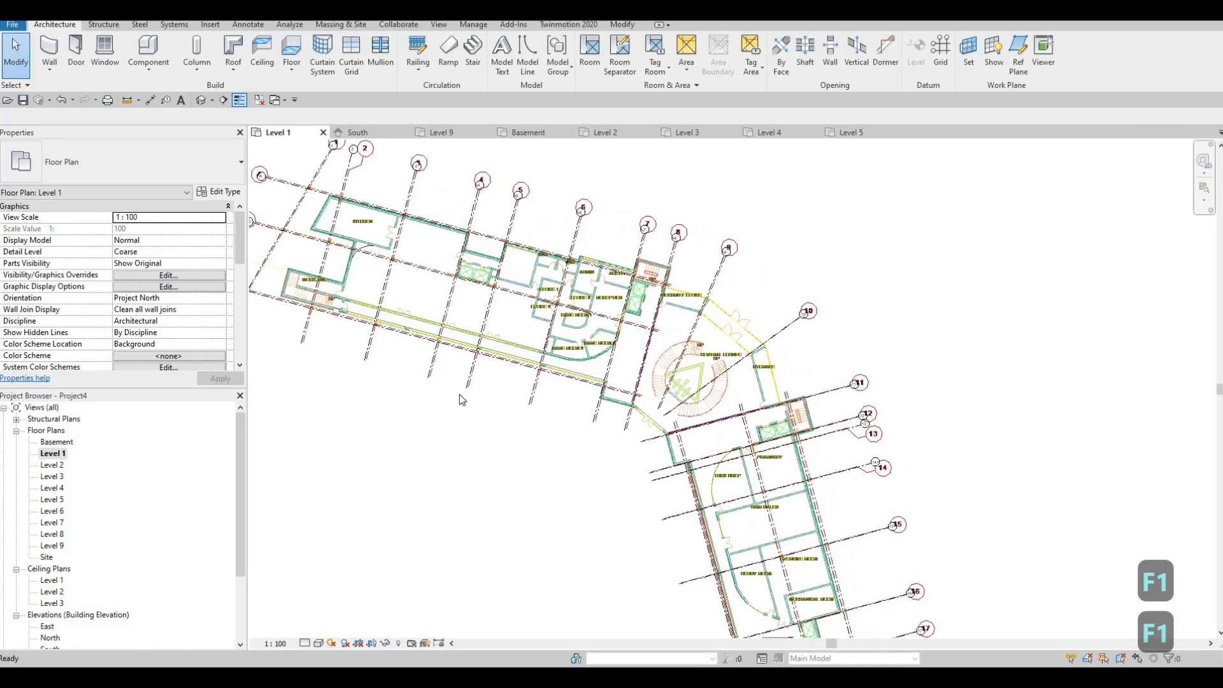
middle_drag(526, 264, 560, 131)
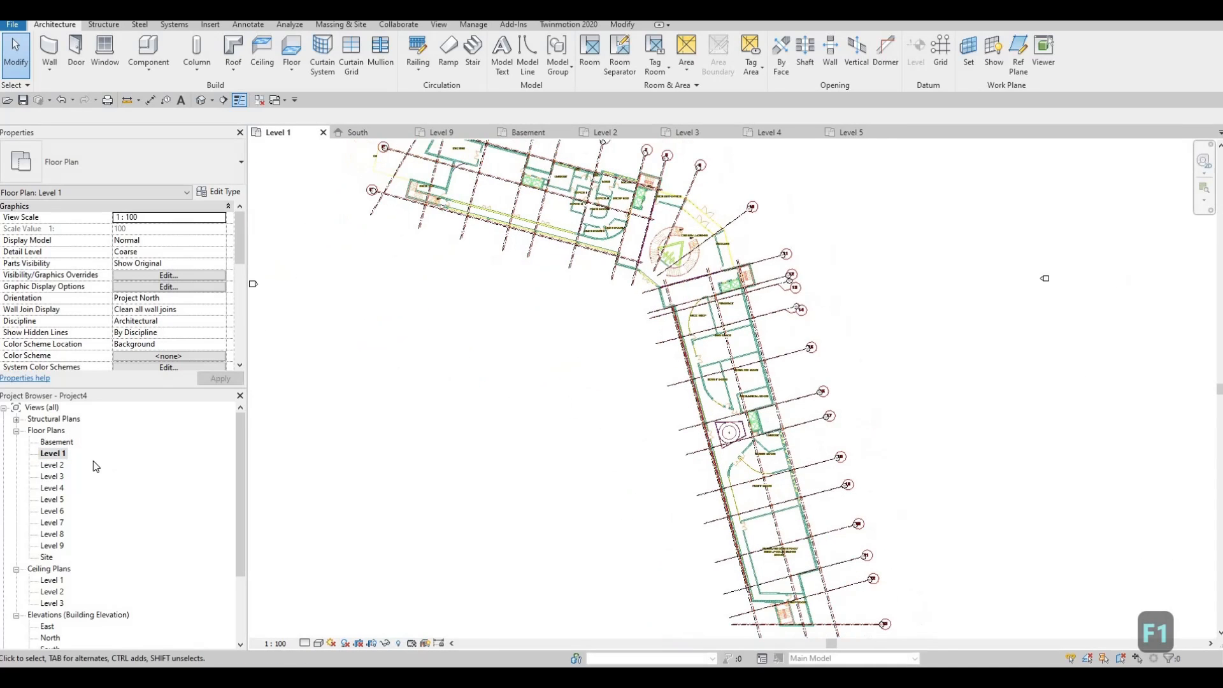
double_click(52, 465)
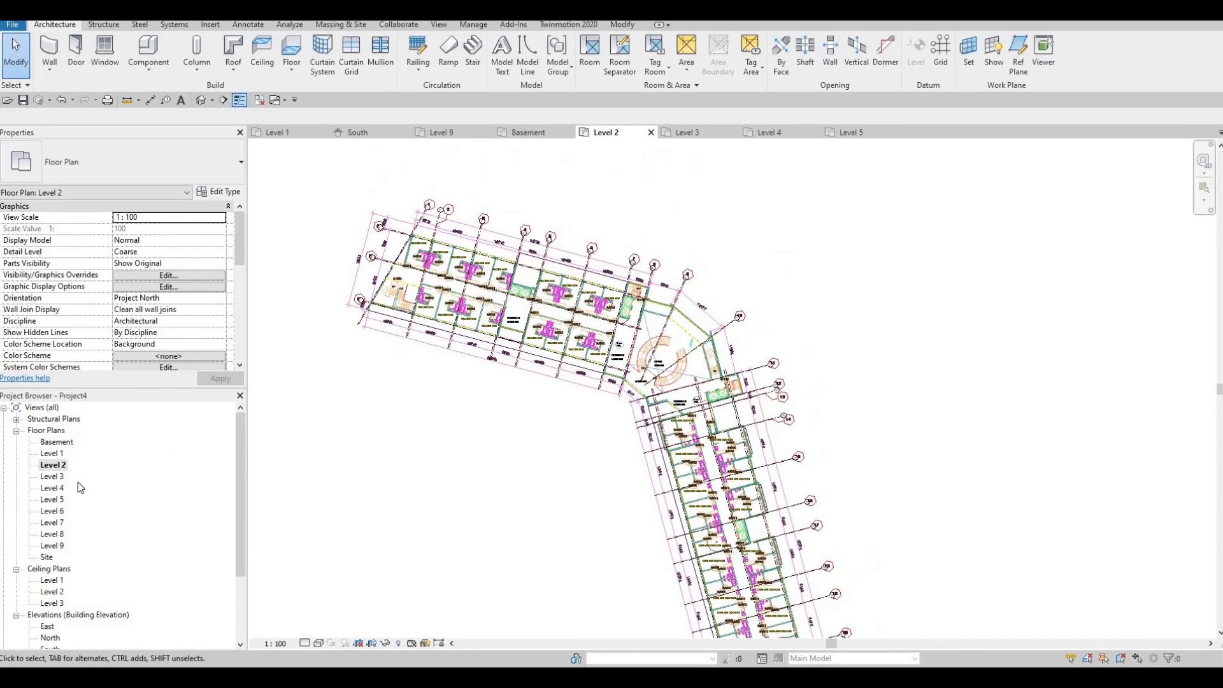
middle_drag(503, 382, 607, 316)
double_click(52, 478)
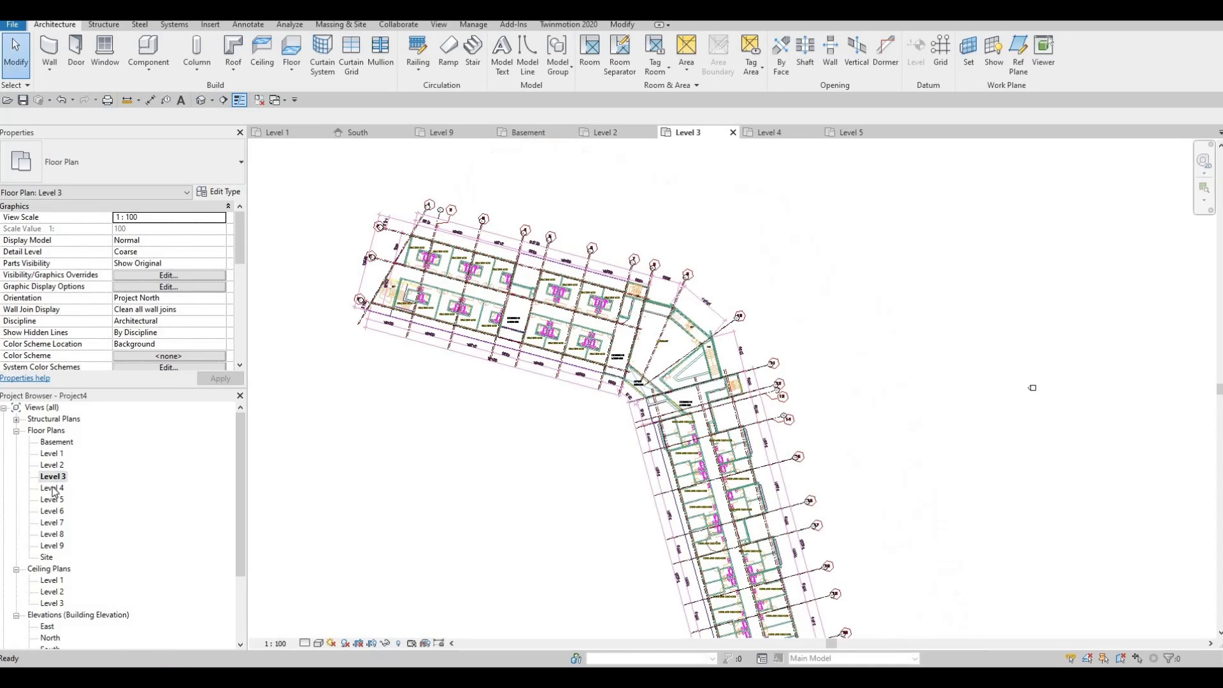
double_click(53, 488)
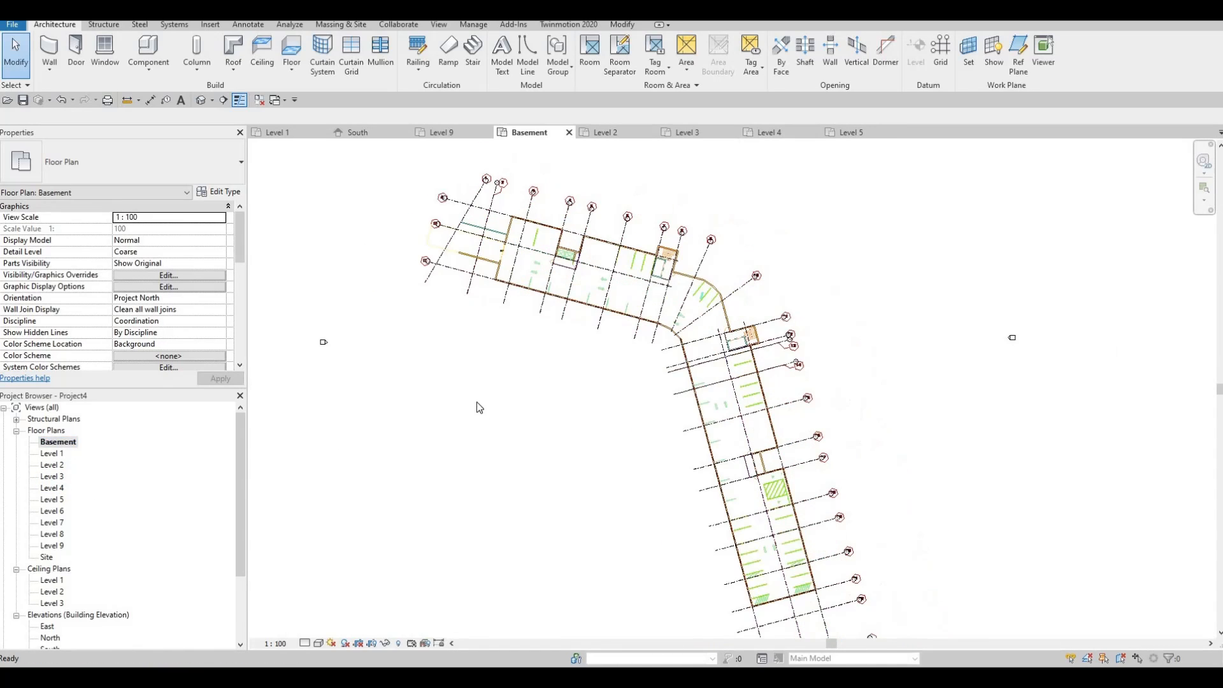
- Start a wall in the Basement plan and duplicate the Generic - 200mm type under a name beginning with "Foun"
scroll(477, 403, up, 3)
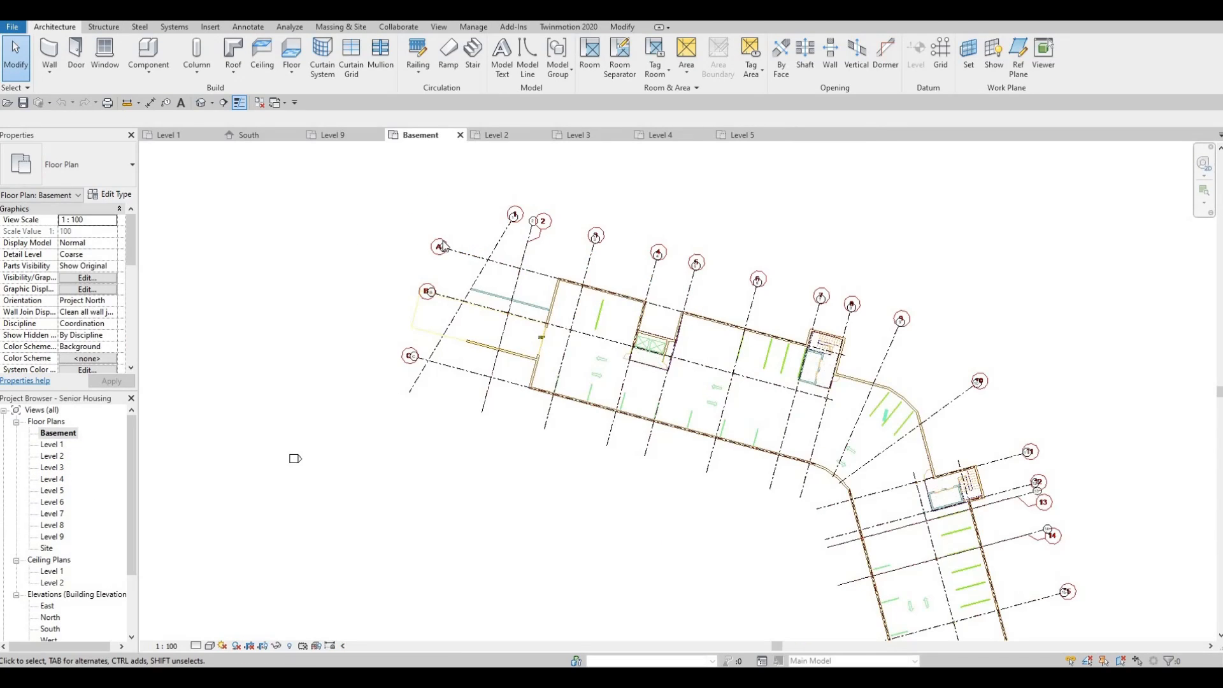
click(49, 51)
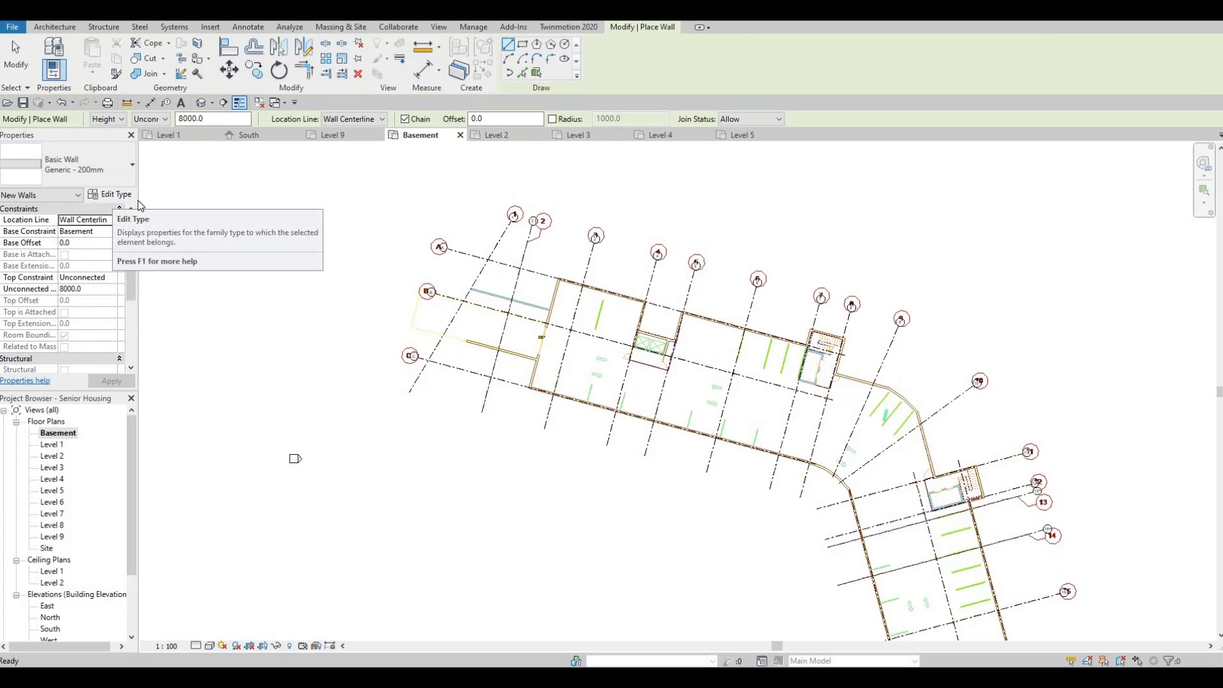
click(115, 197)
click(1156, 134)
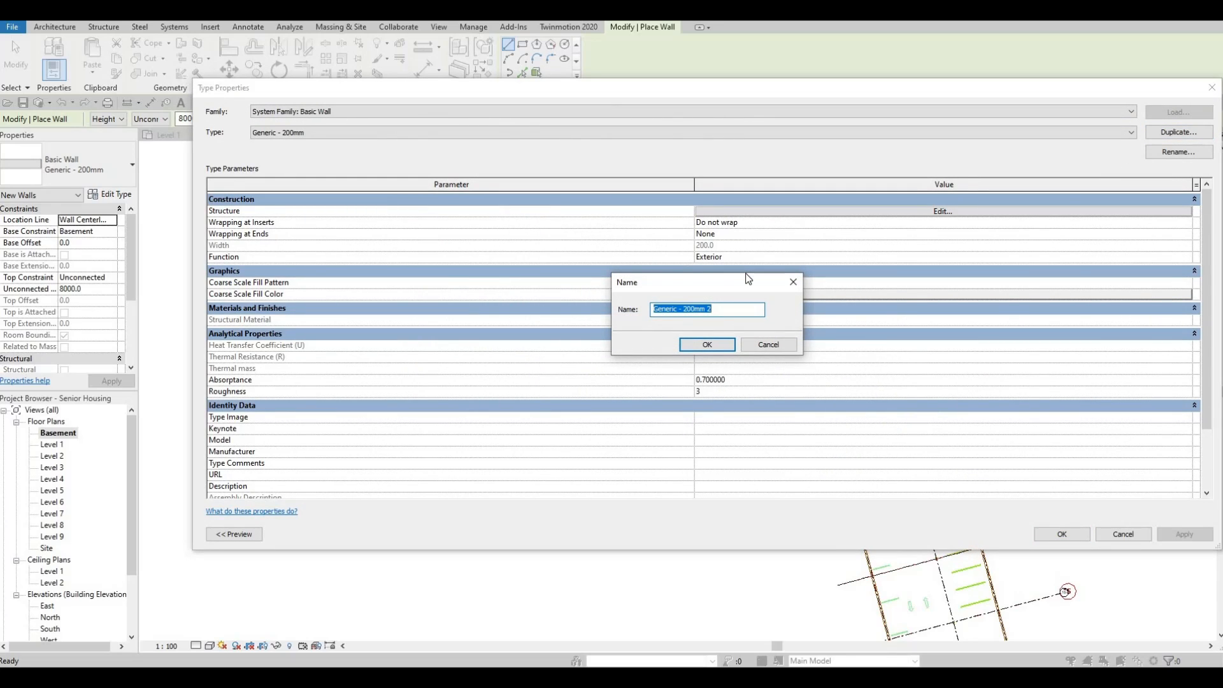
text(Foun)
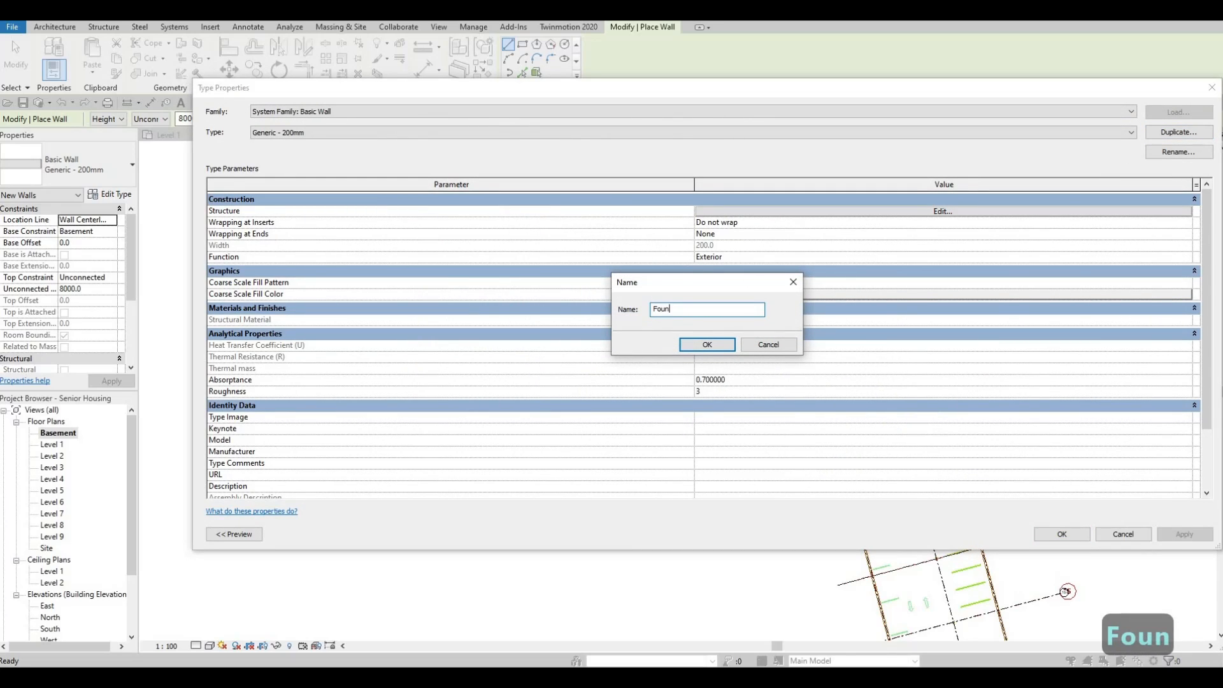
- Name the duplicated basic wall type "Foundation Wall"
text(dation W)
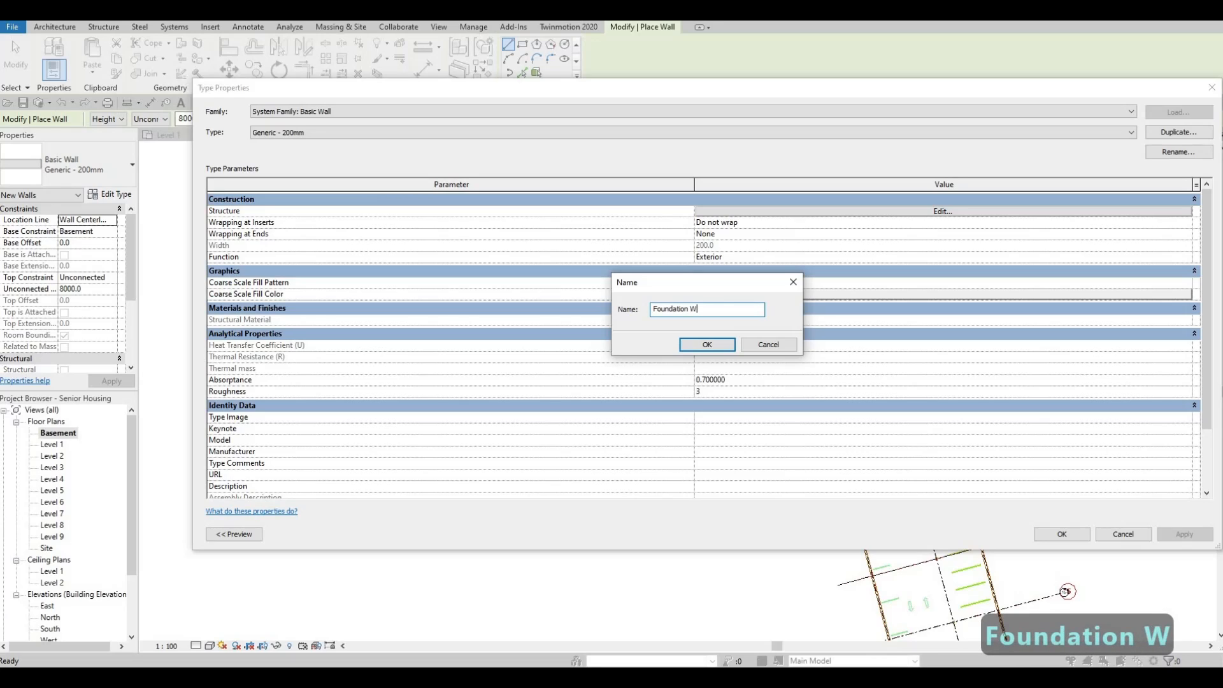
text(all)
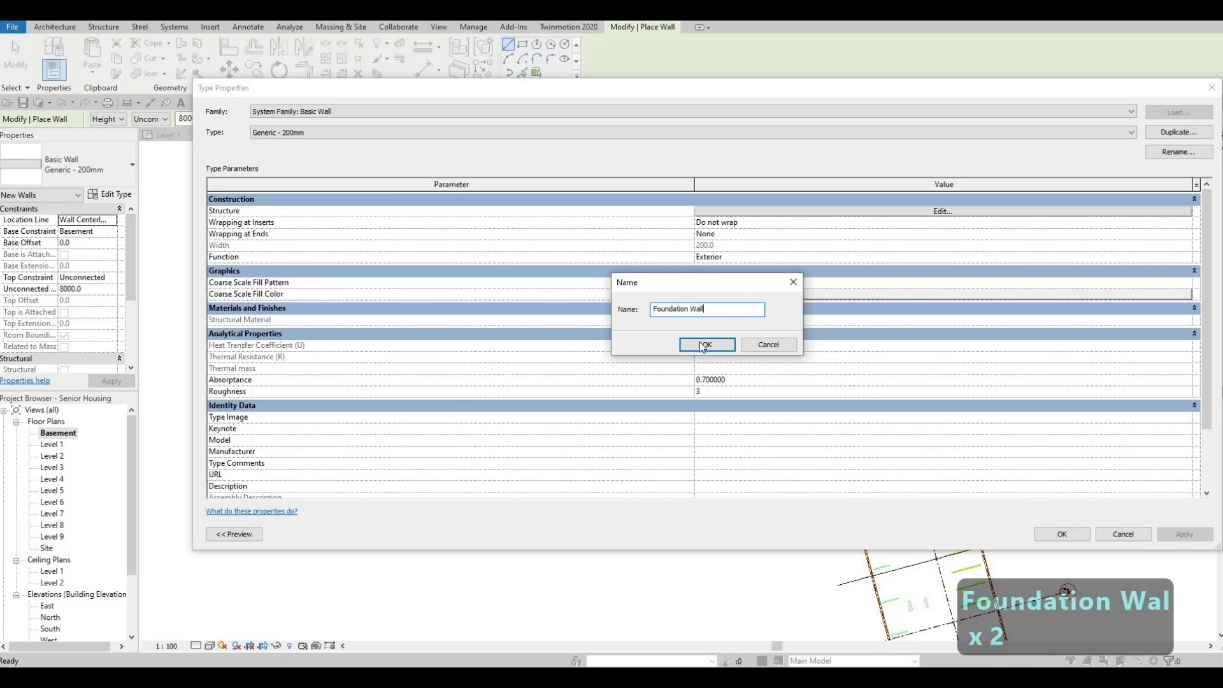
key(Return)
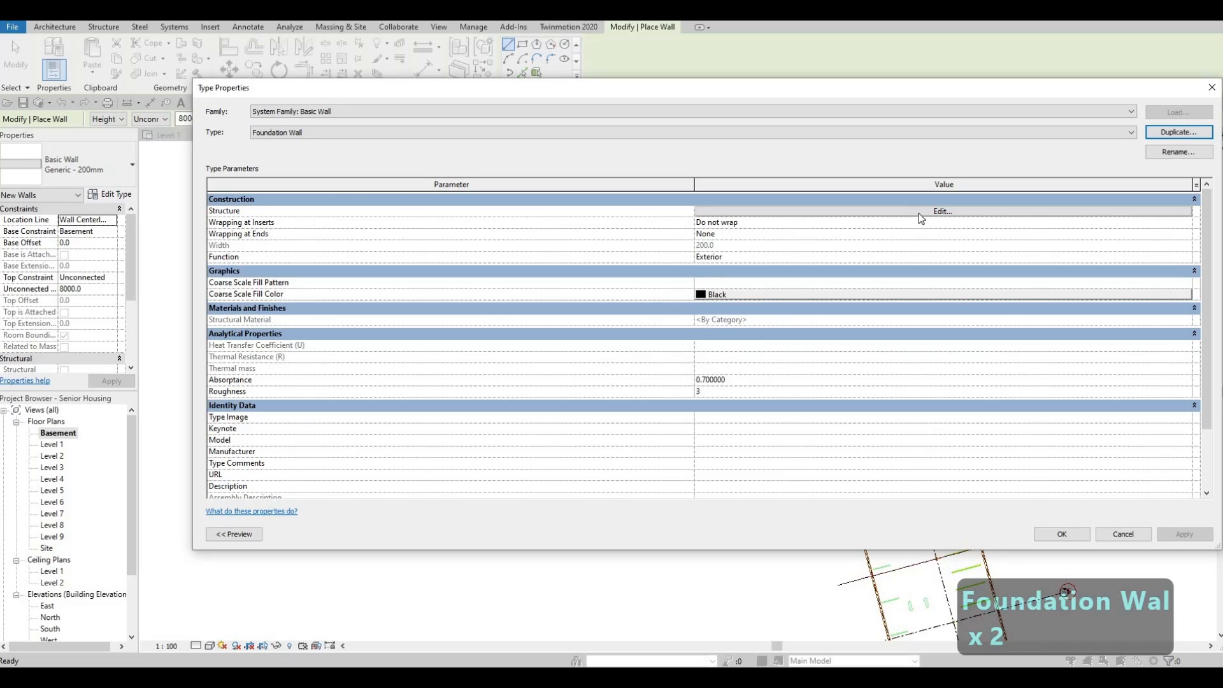
- Set the thickness of the Foundation Wall type's structure layer to 300 mm
click(921, 217)
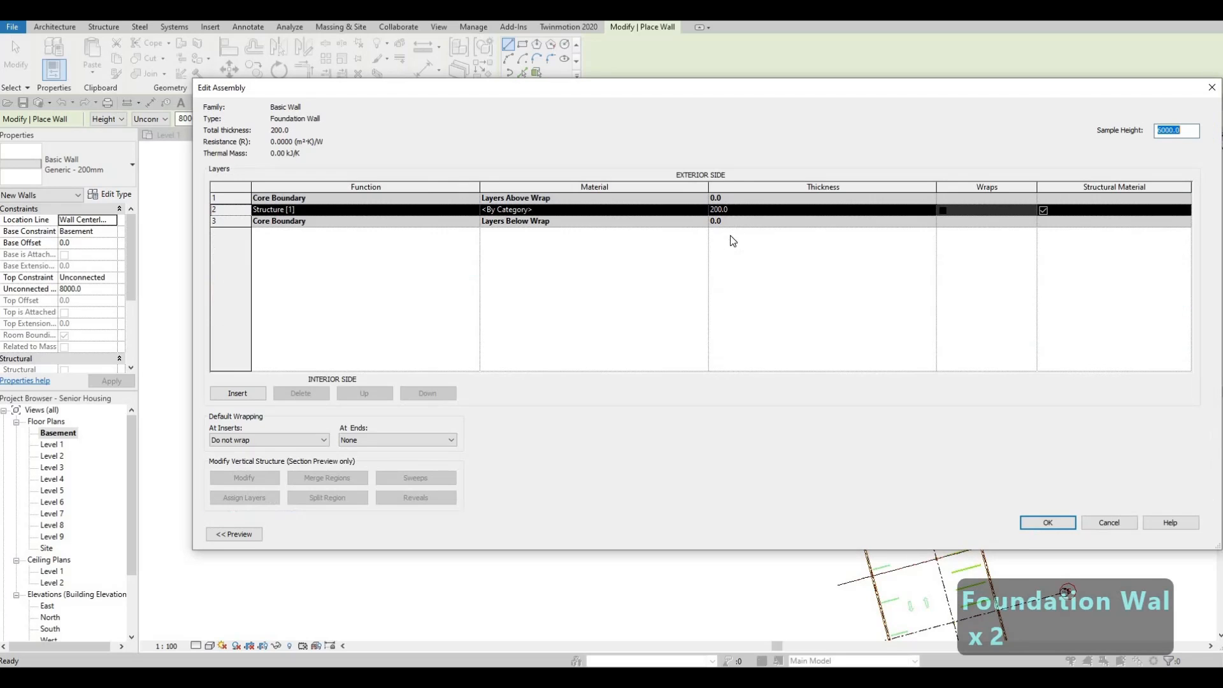
click(761, 210)
text(300)
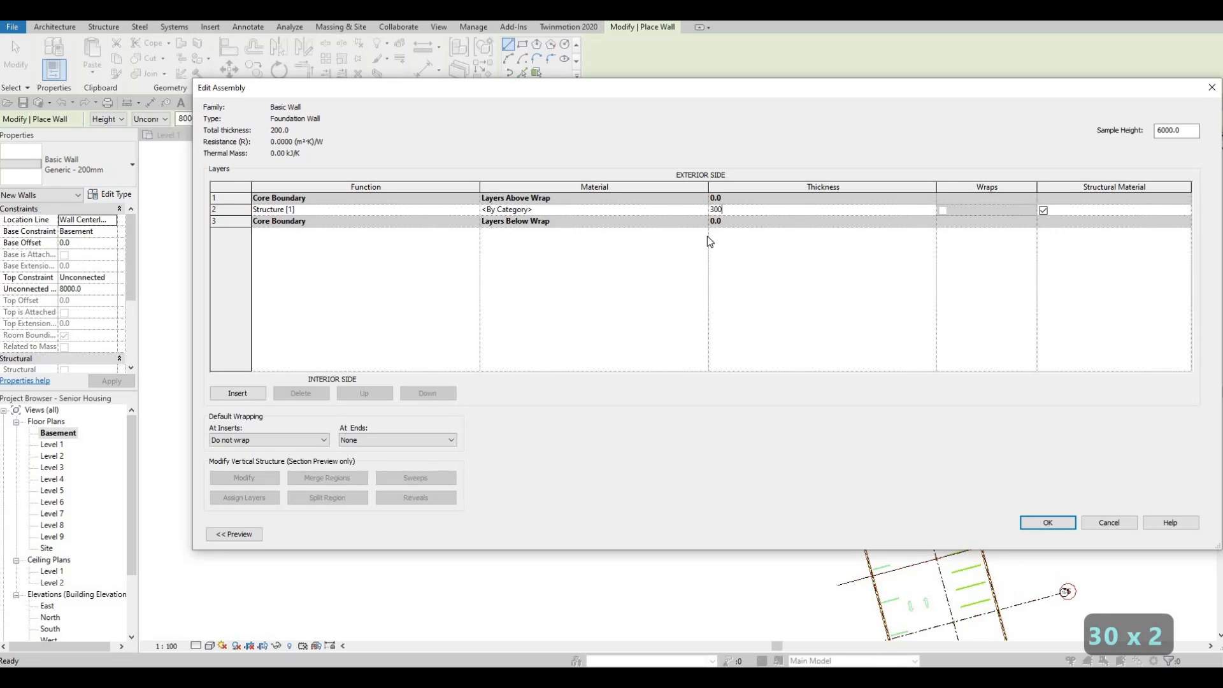
- Assign the material Concrete, Cast-in-Place gray to the structure layer and accept the wall type's properties
click(707, 212)
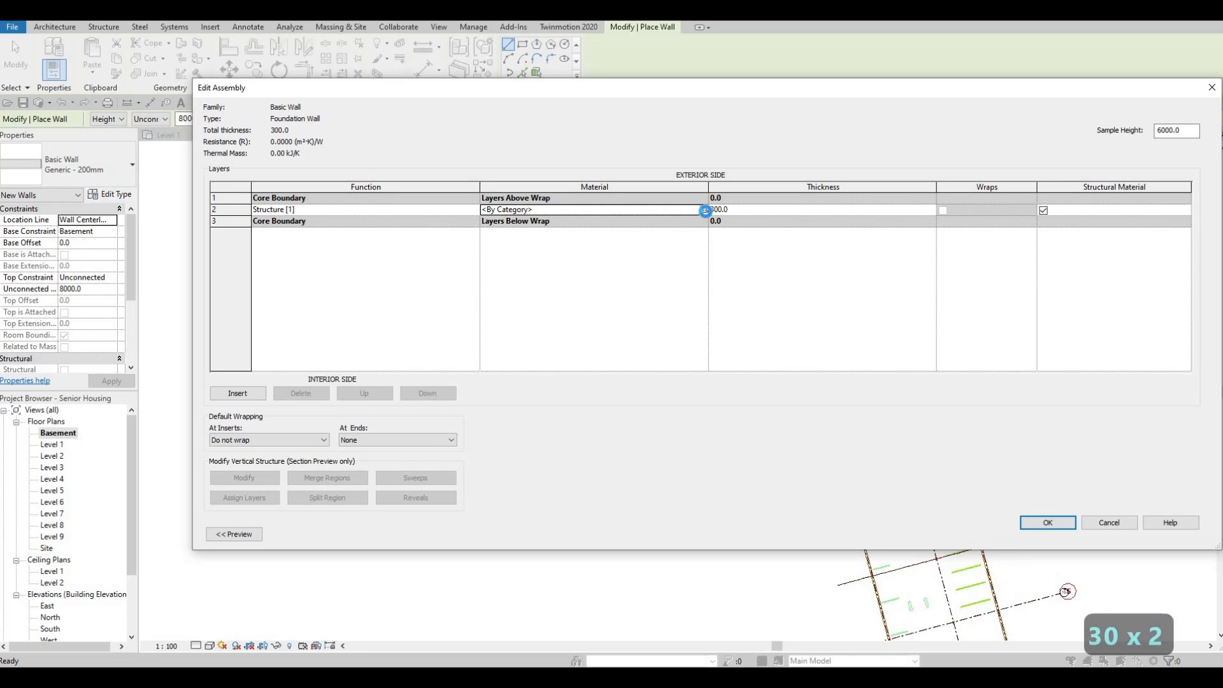
click(703, 210)
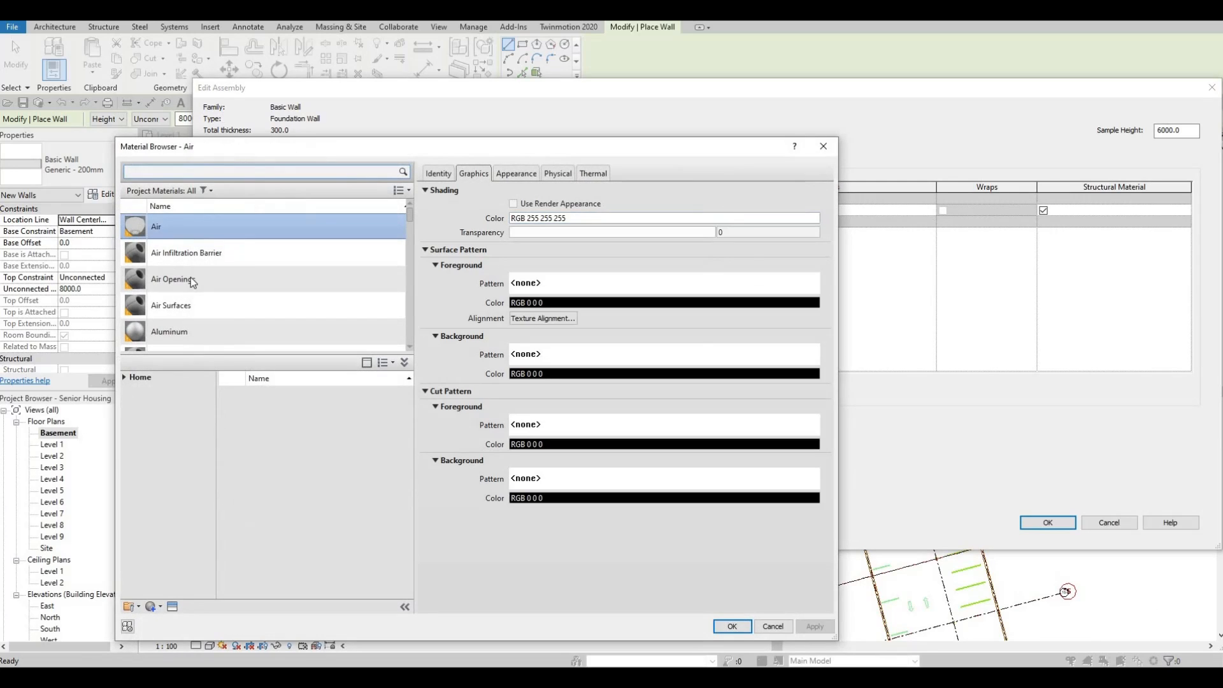
scroll(206, 304, down, 5)
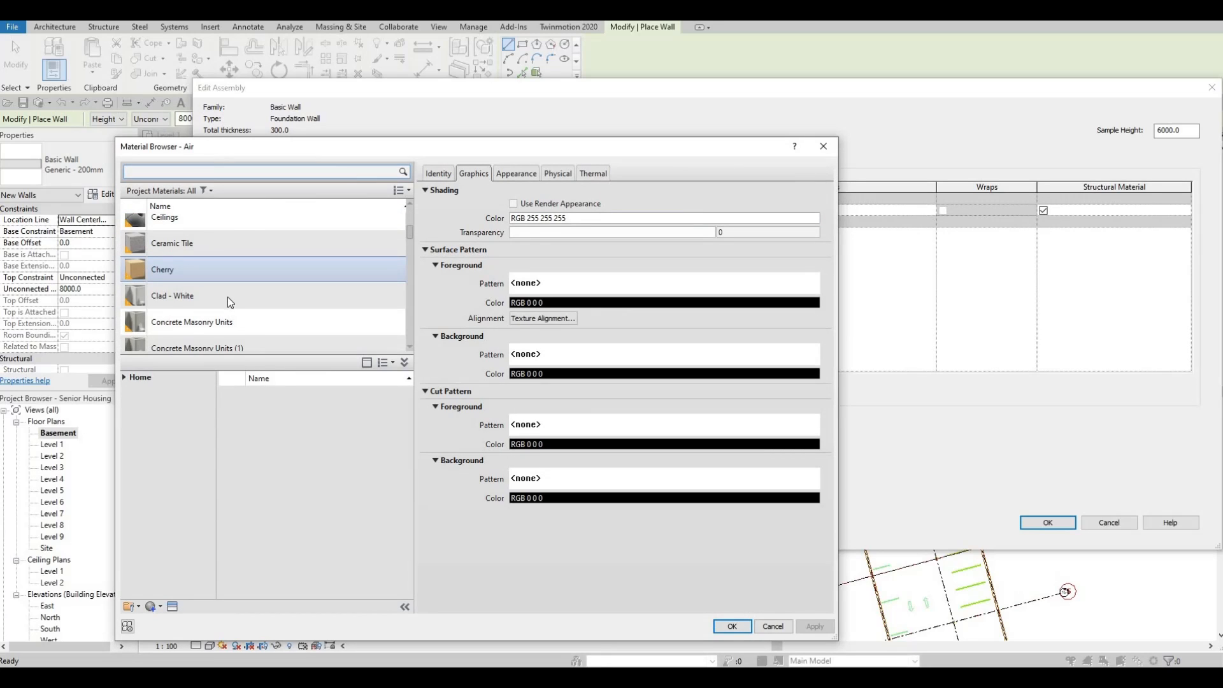
scroll(227, 297, down, 4)
scroll(224, 250, up, 1)
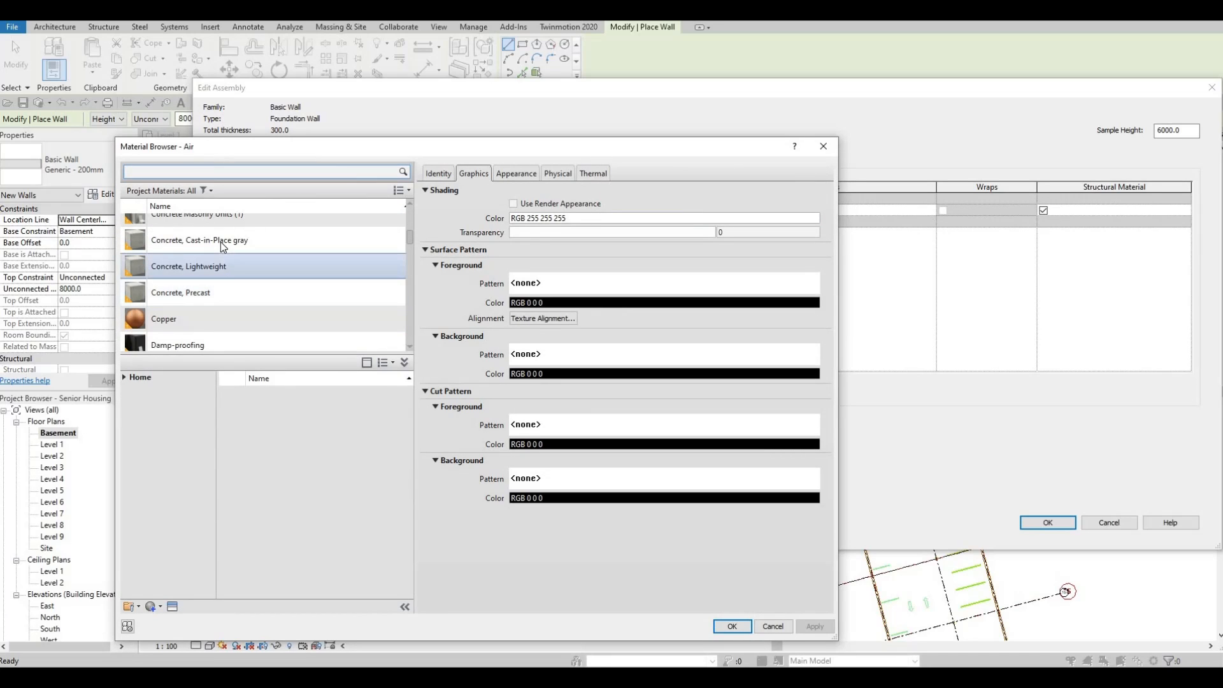
click(220, 243)
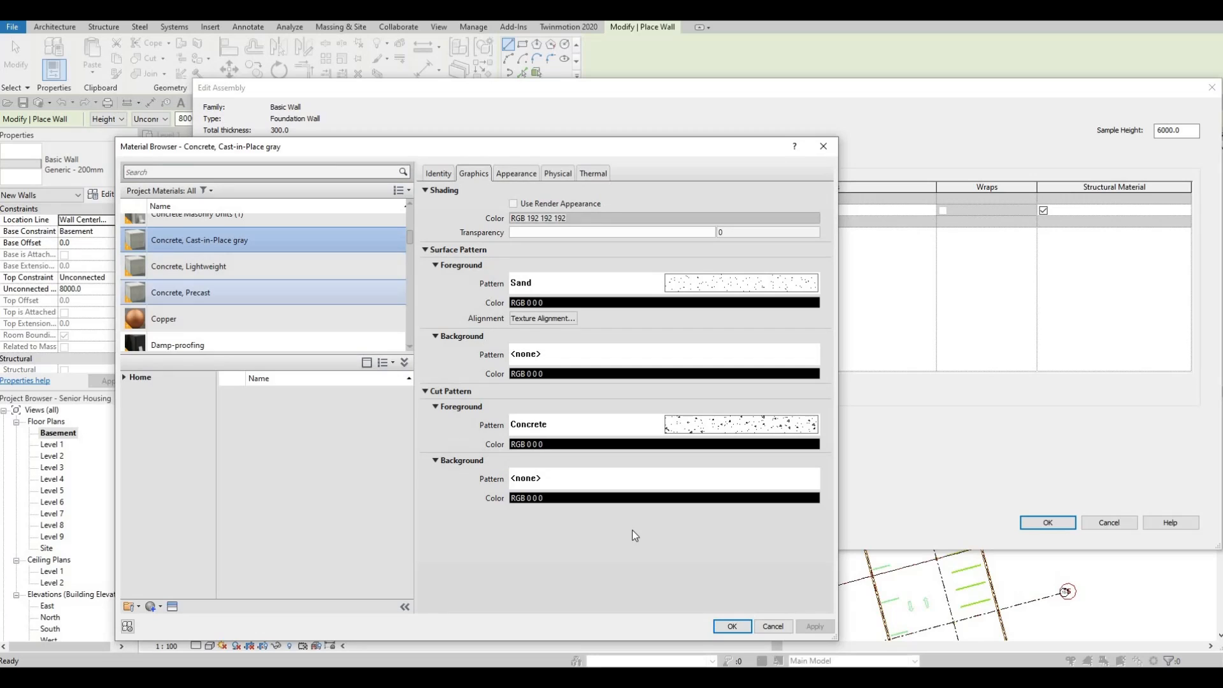
click(732, 627)
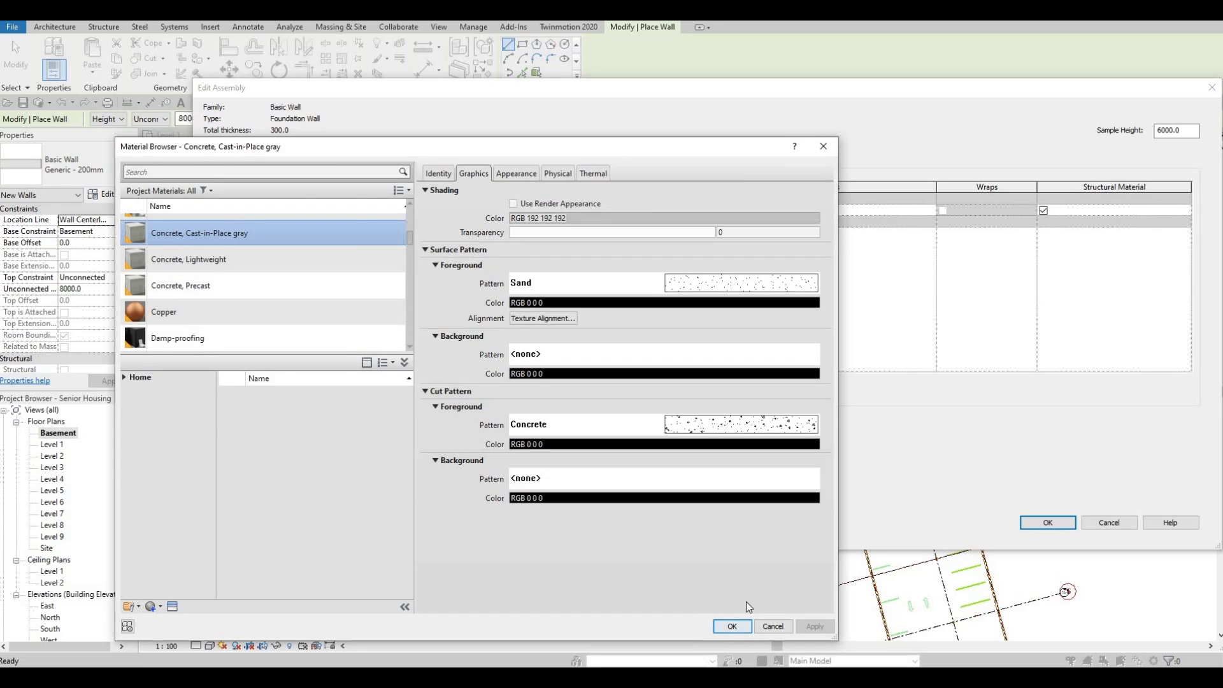
click(1046, 524)
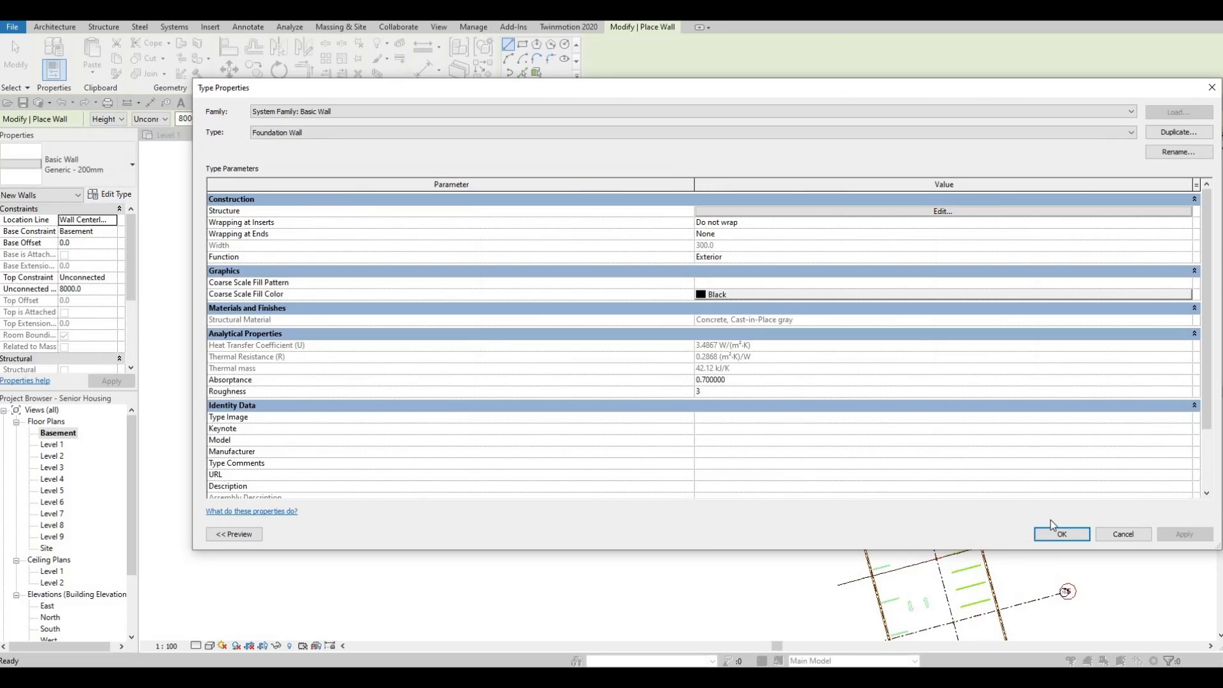
key(Return)
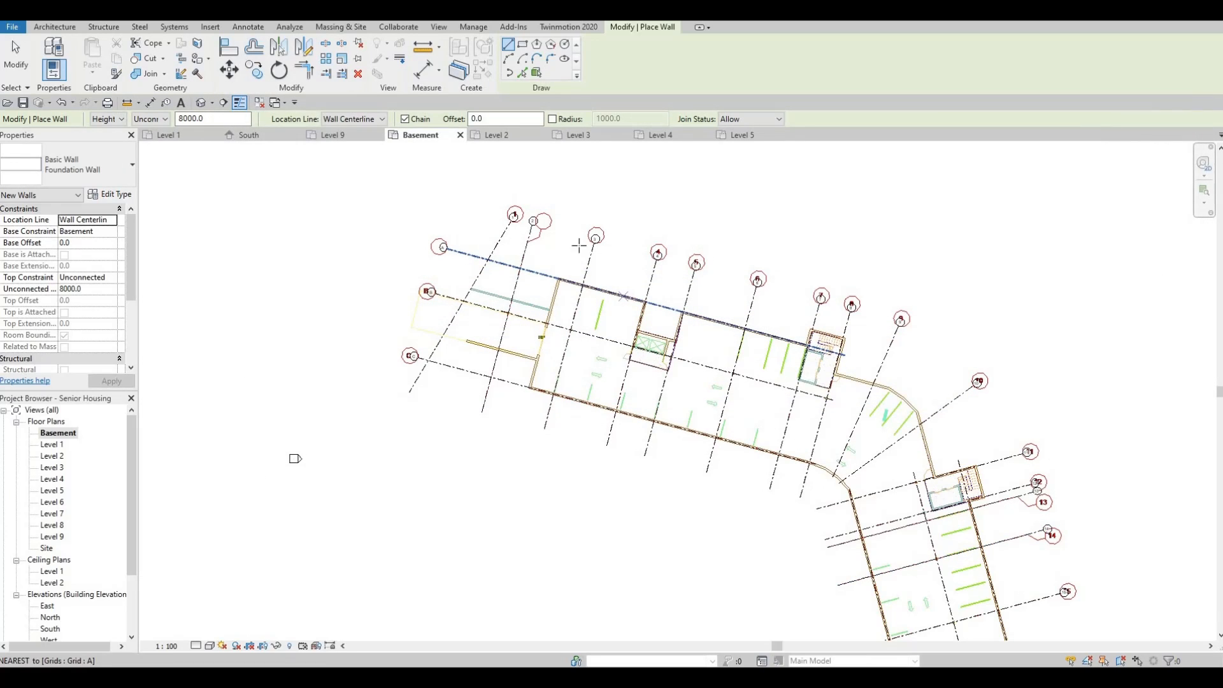
- Set the new walls' height up to Level 1 and their location line to Finish Face: Exterior
middle_drag(483, 276, 455, 282)
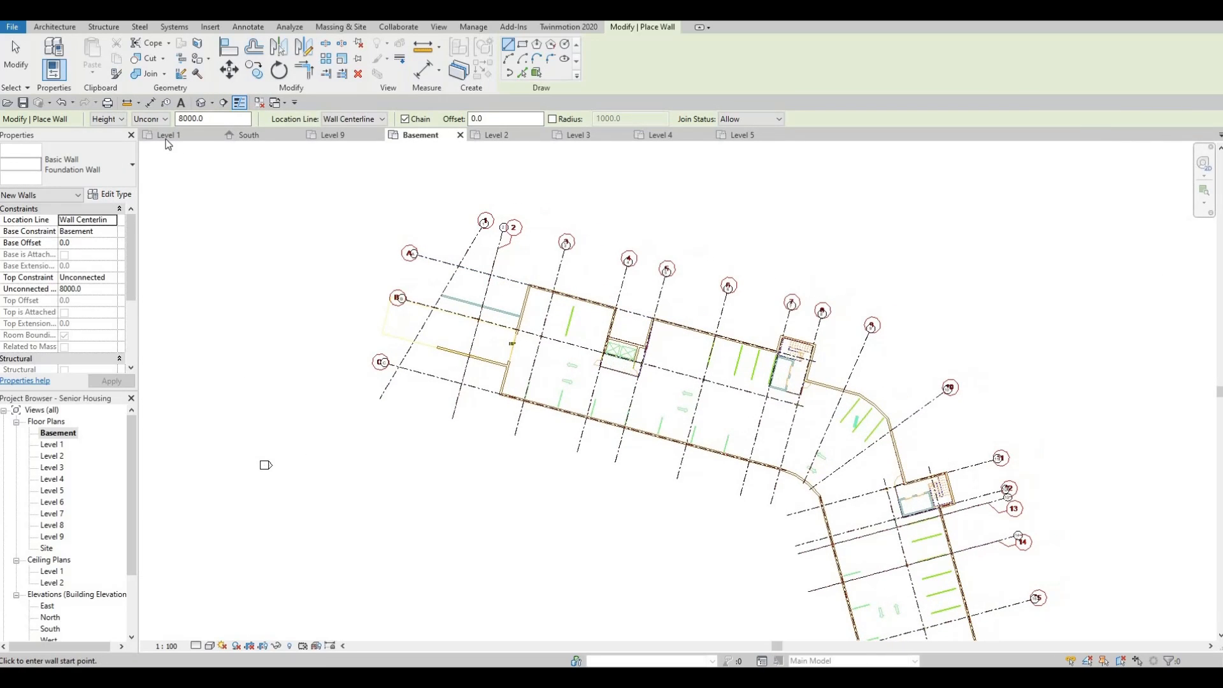
click(166, 120)
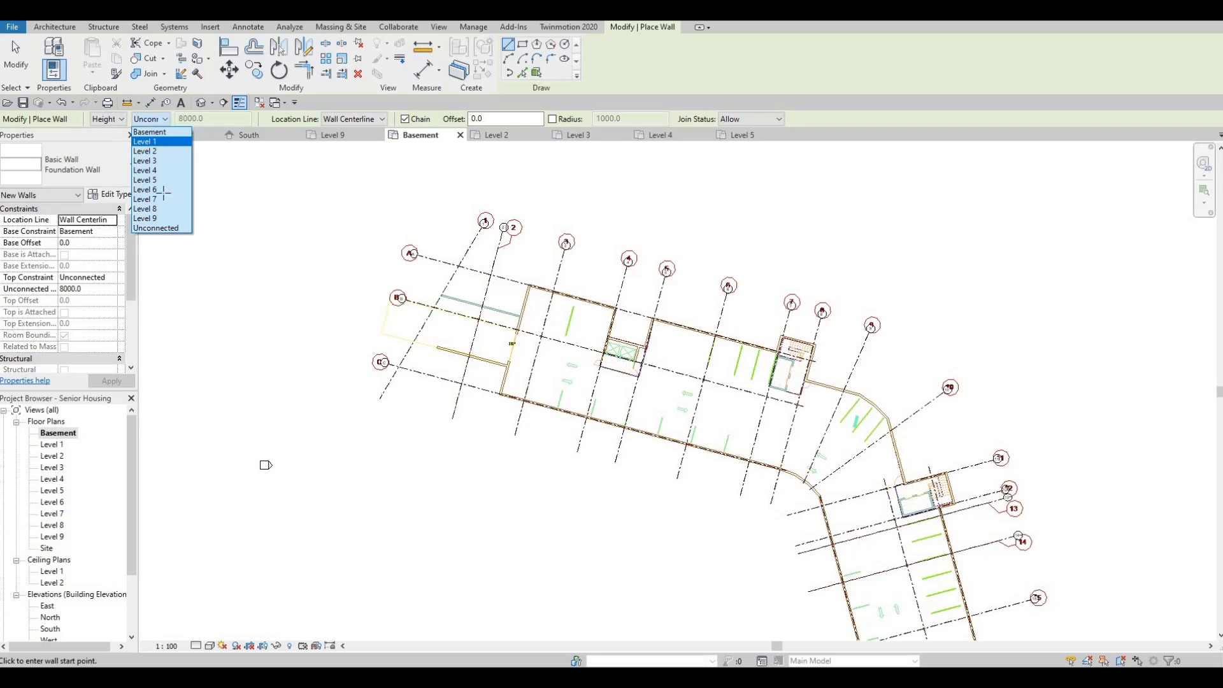
click(160, 142)
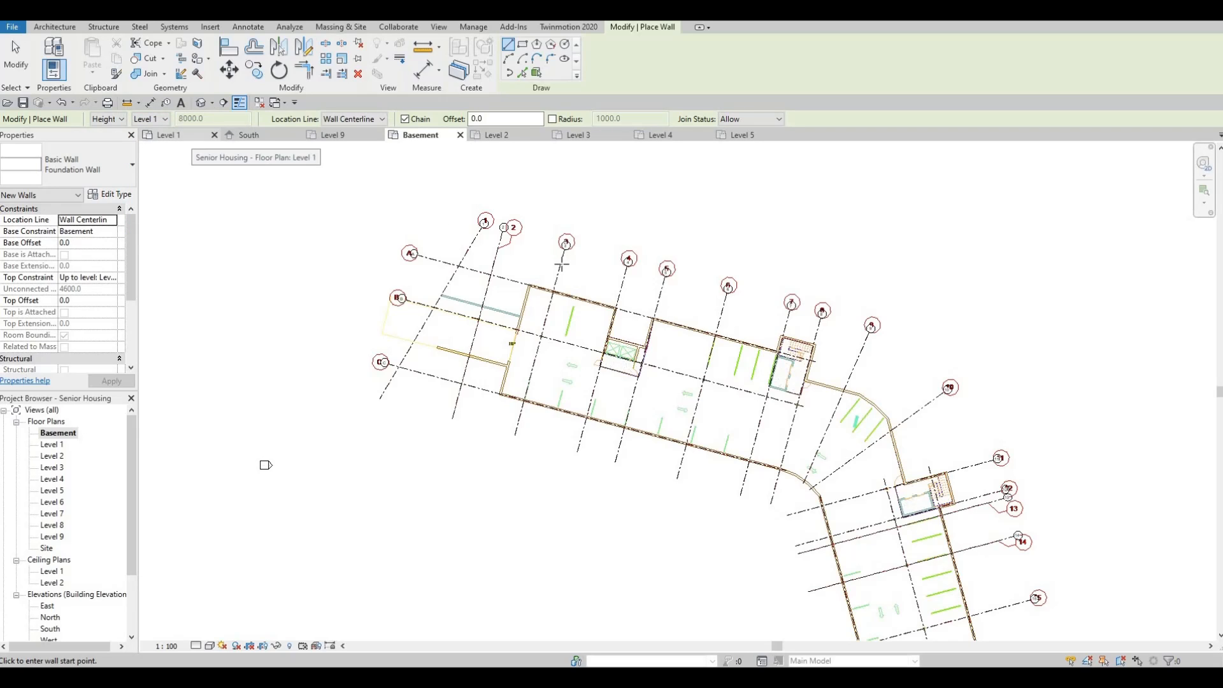
scroll(559, 263, up, 2)
scroll(538, 282, up, 3)
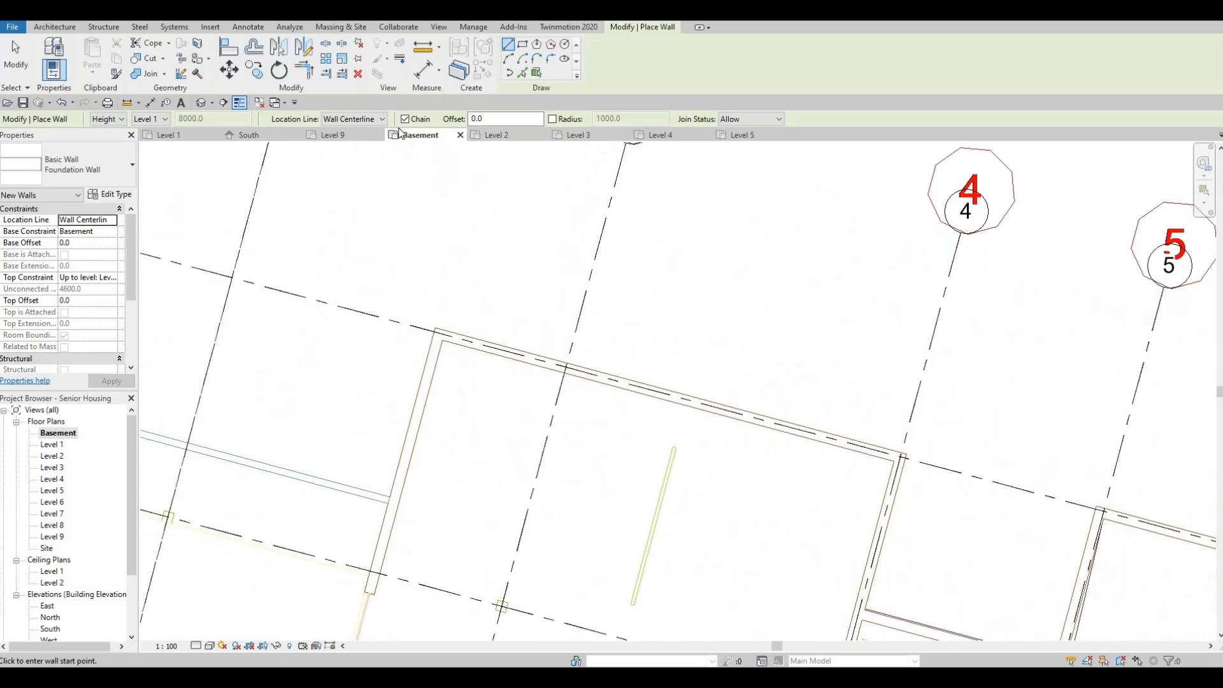
click(381, 119)
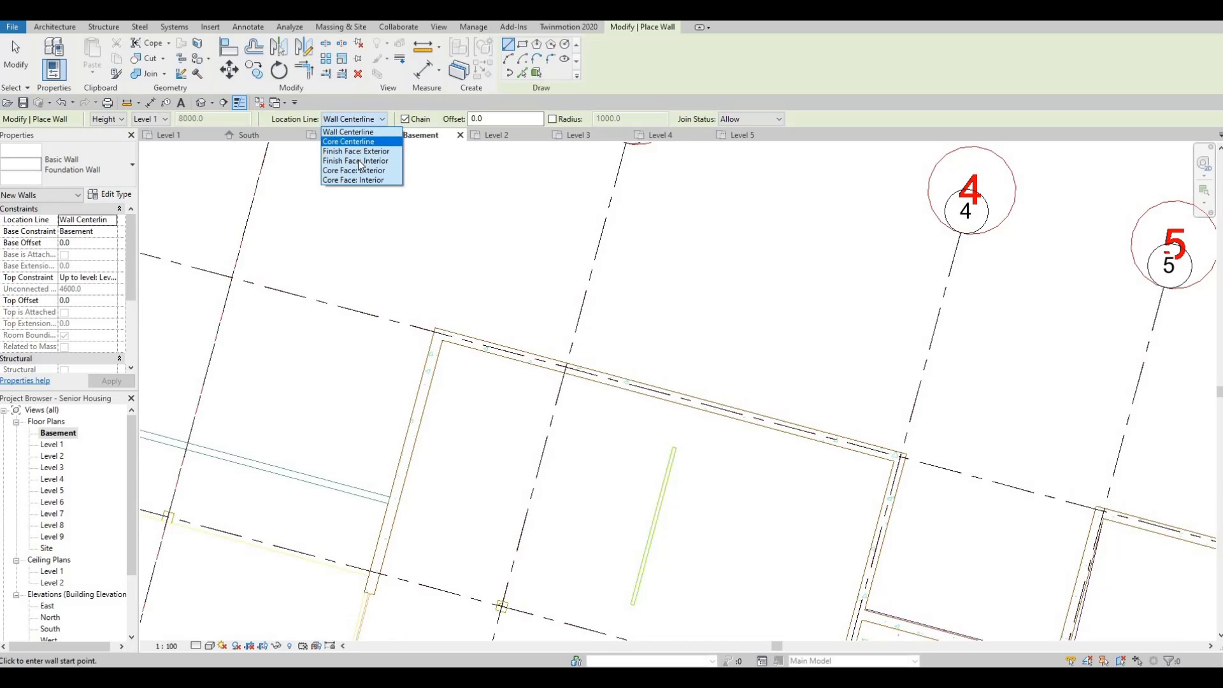
click(363, 153)
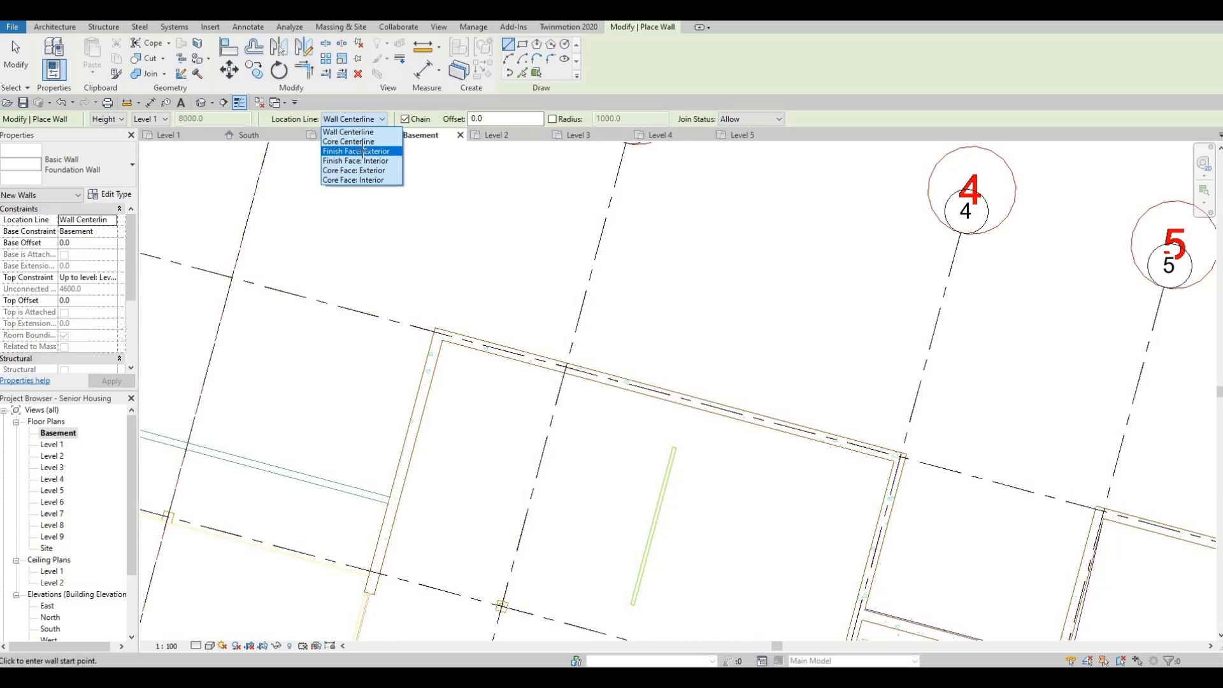
- Draw a foundation wall about 12900 mm long over the ramp wall line, from grid 1 to the building's end wall
scroll(382, 344, down, 4)
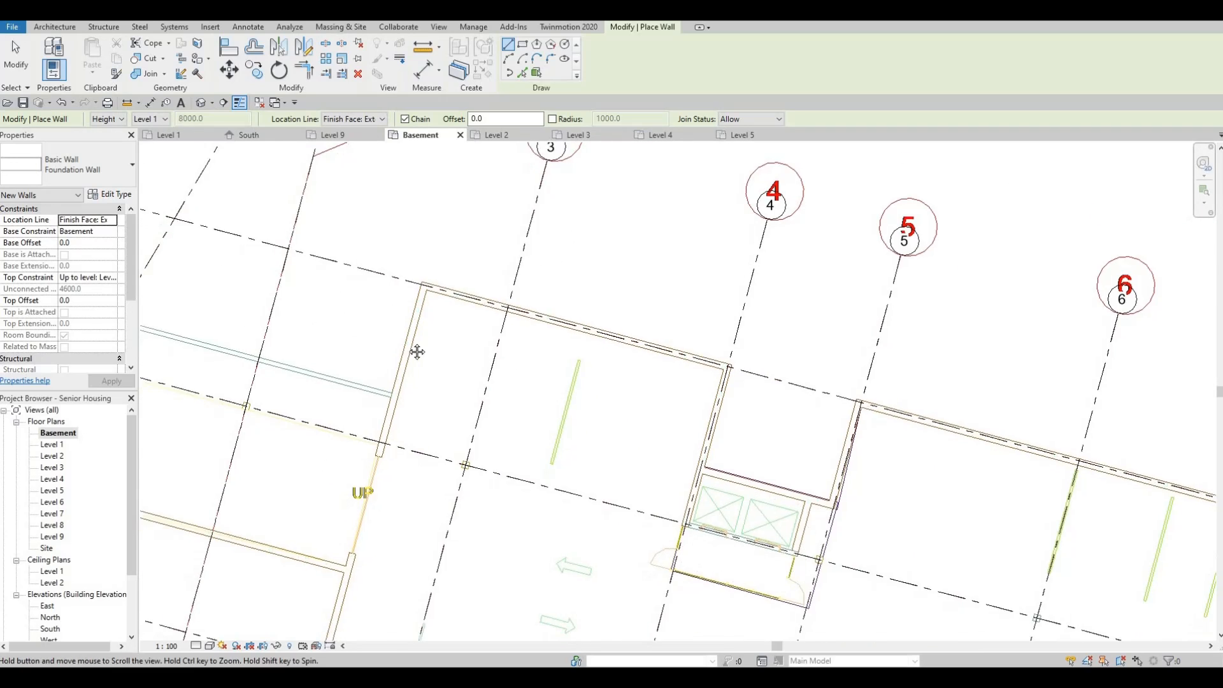
scroll(251, 281, up, 5)
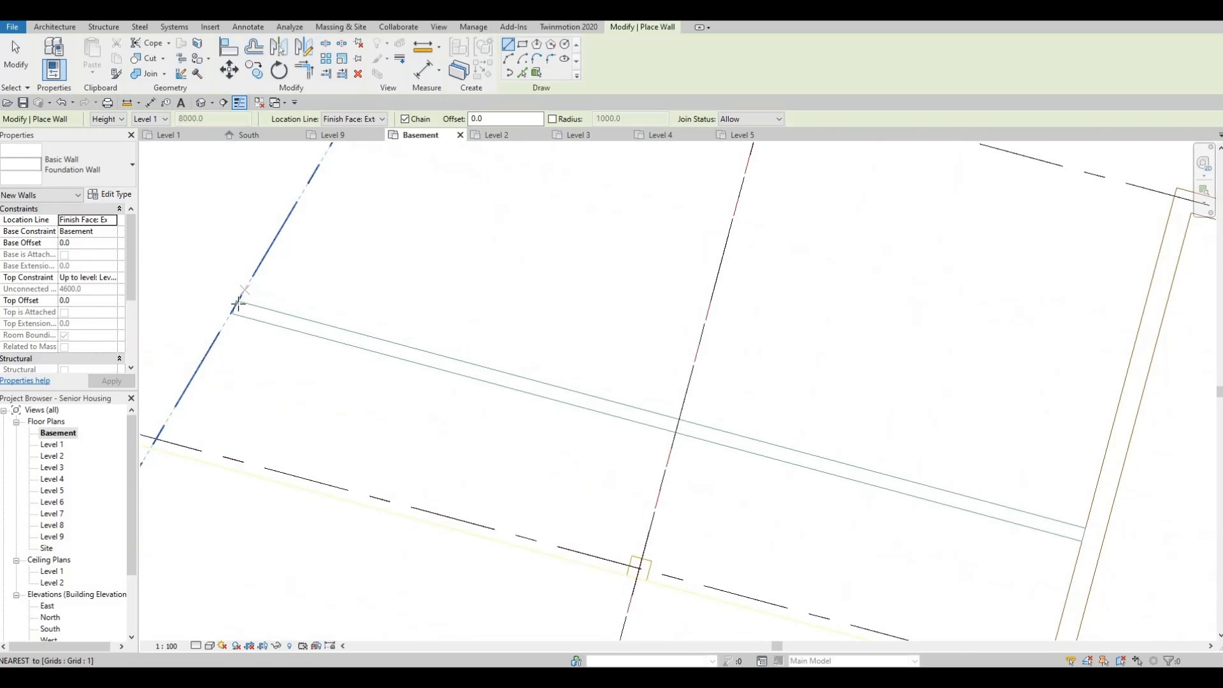
click(238, 301)
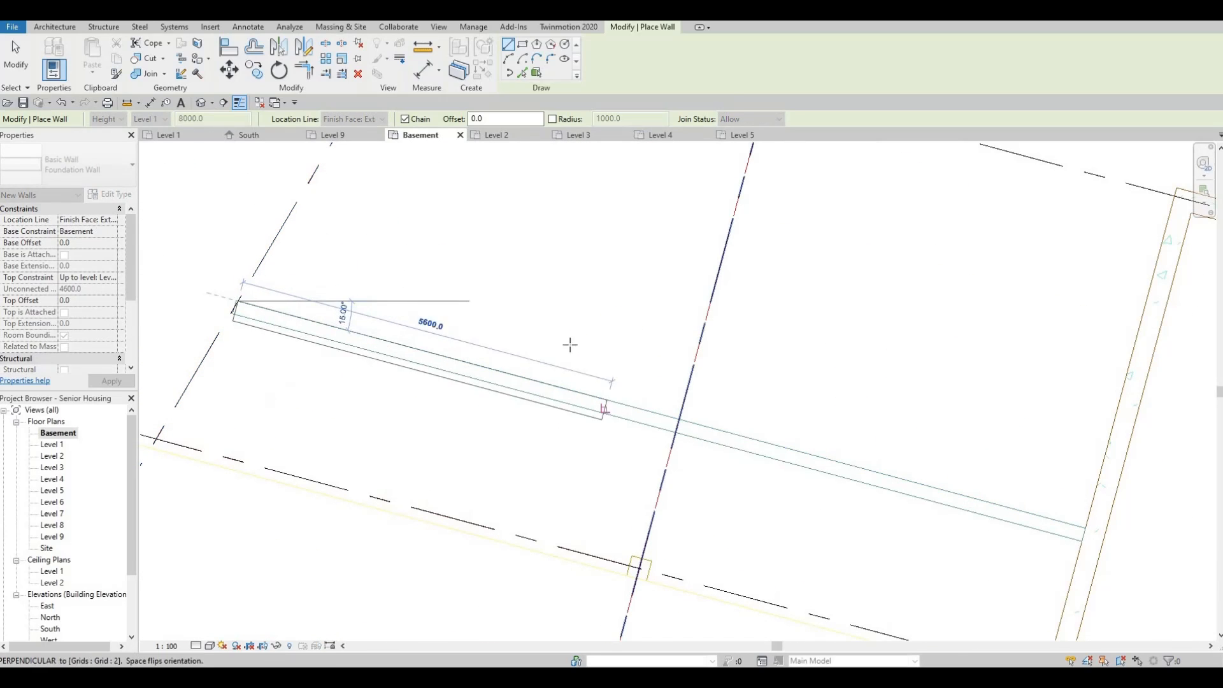
middle_drag(1065, 504, 695, 357)
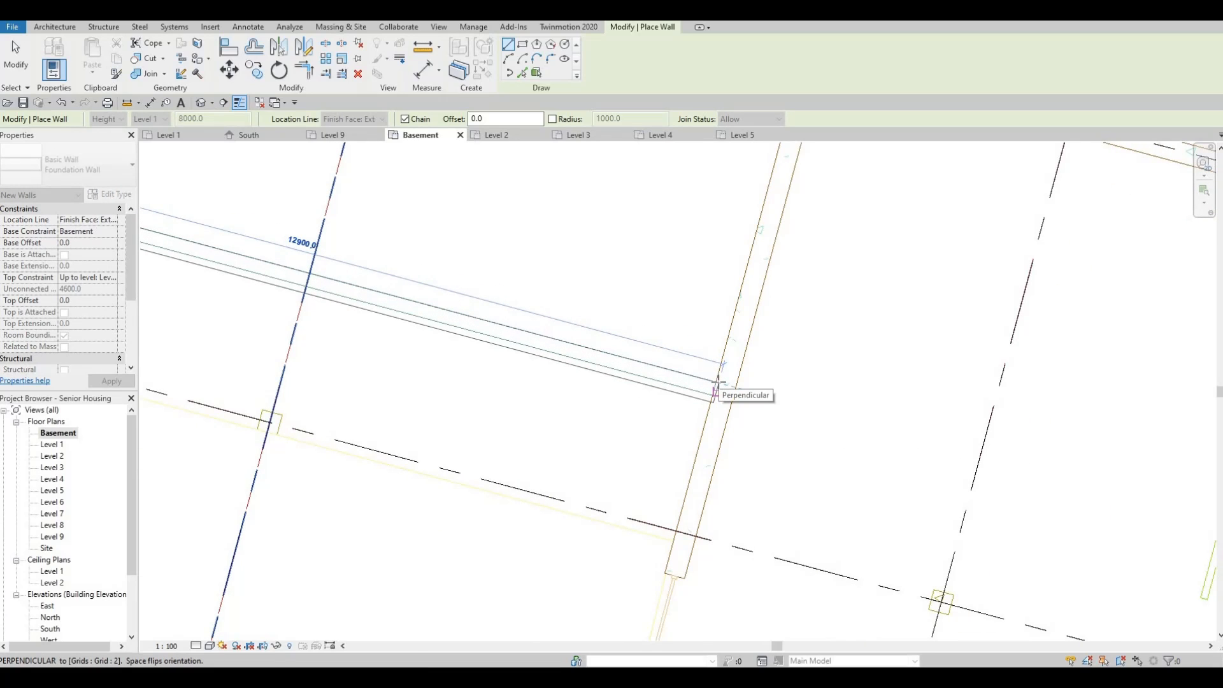
click(718, 383)
key(Escape)
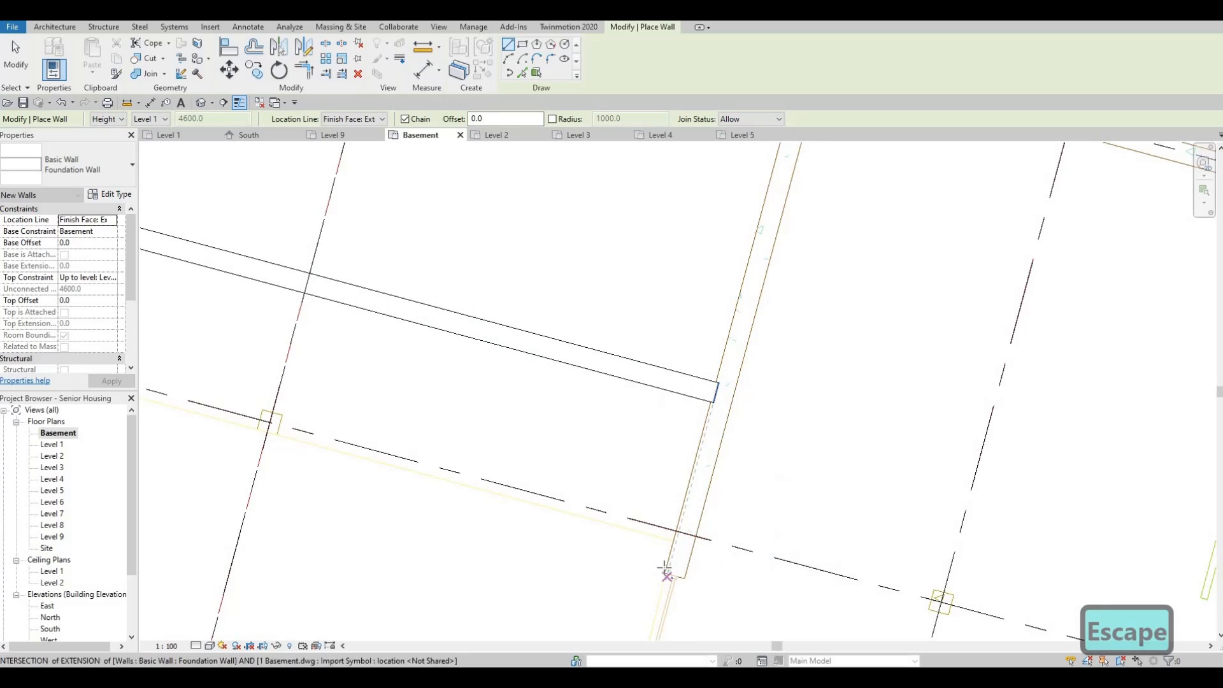
- Draw a foundation wall about 14300 mm long along grid A, from the building's outer corner to grid 4
scroll(673, 520, down, 2)
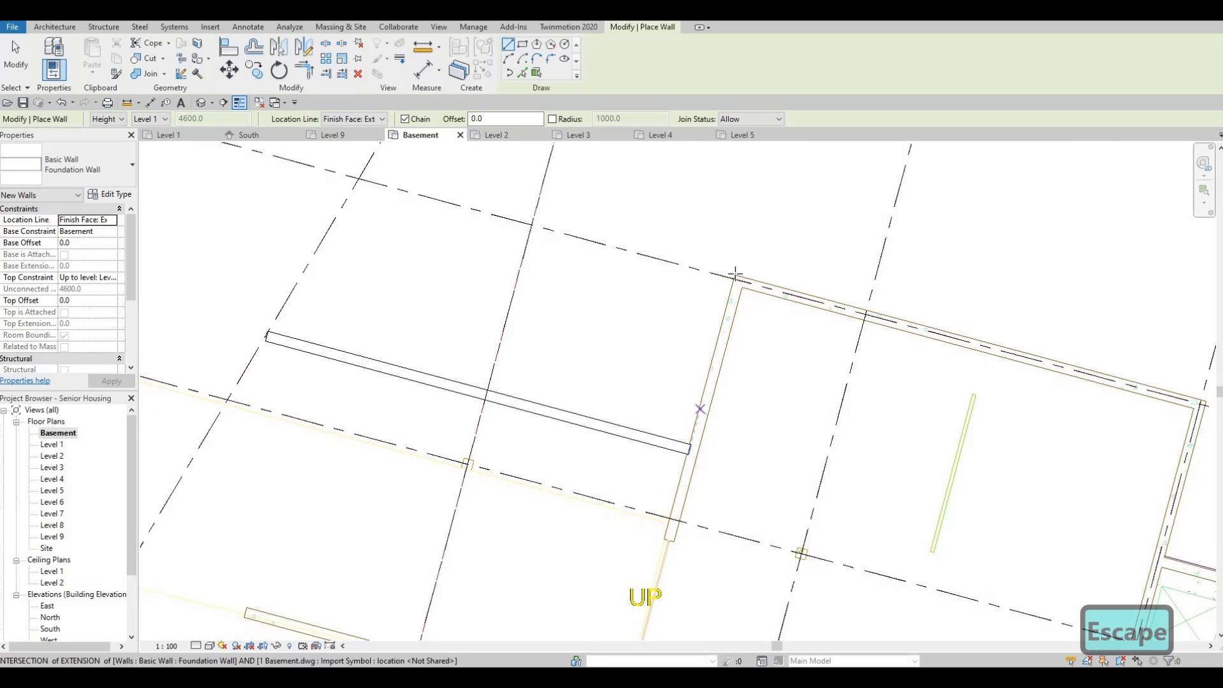
scroll(735, 275, up, 2)
scroll(558, 267, down, 5)
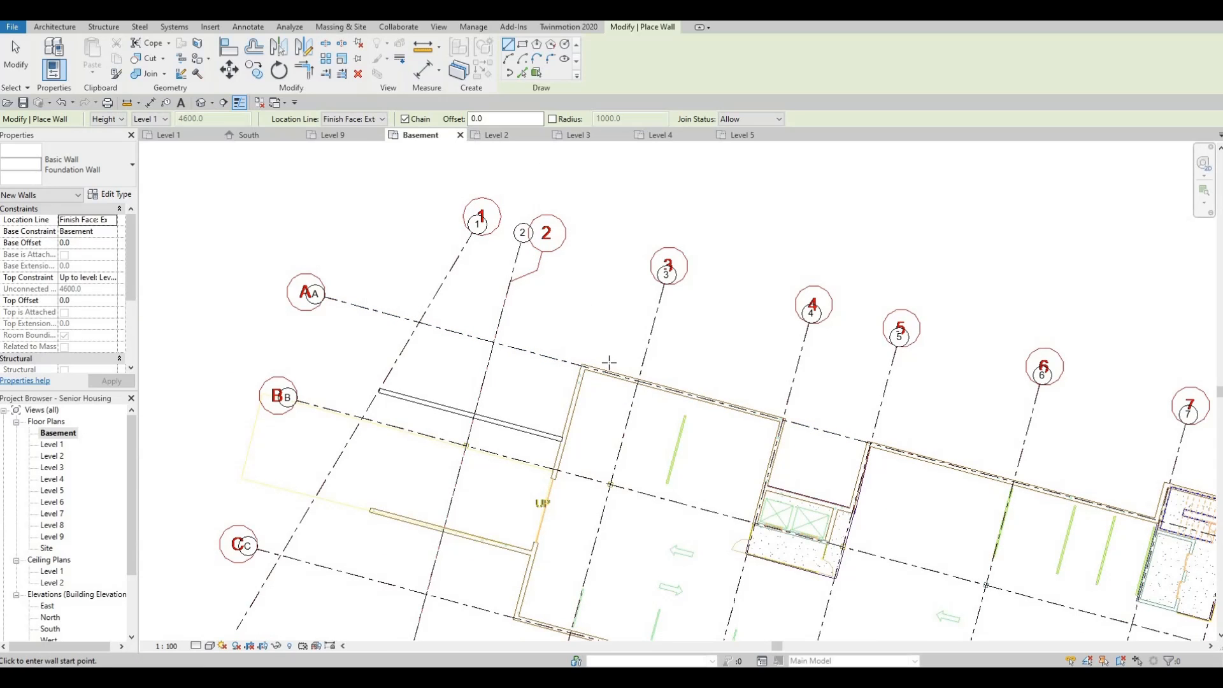
scroll(580, 367, up, 5)
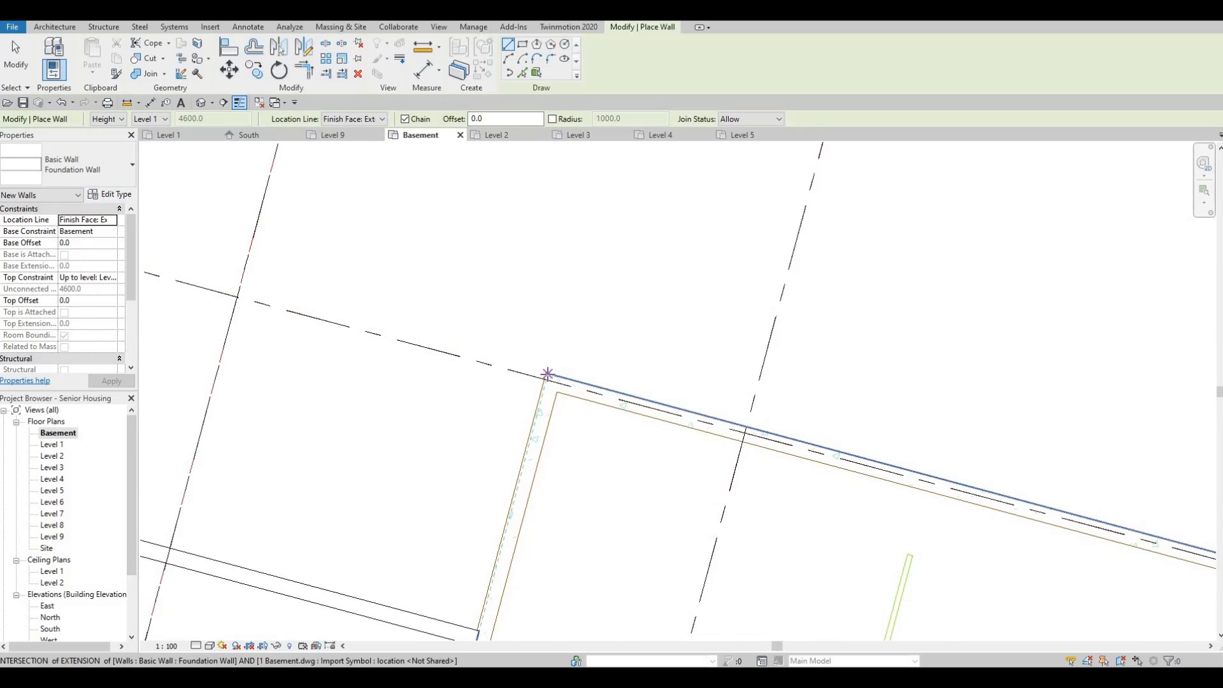
click(548, 374)
scroll(912, 467, down, 2)
middle_drag(912, 467, 554, 322)
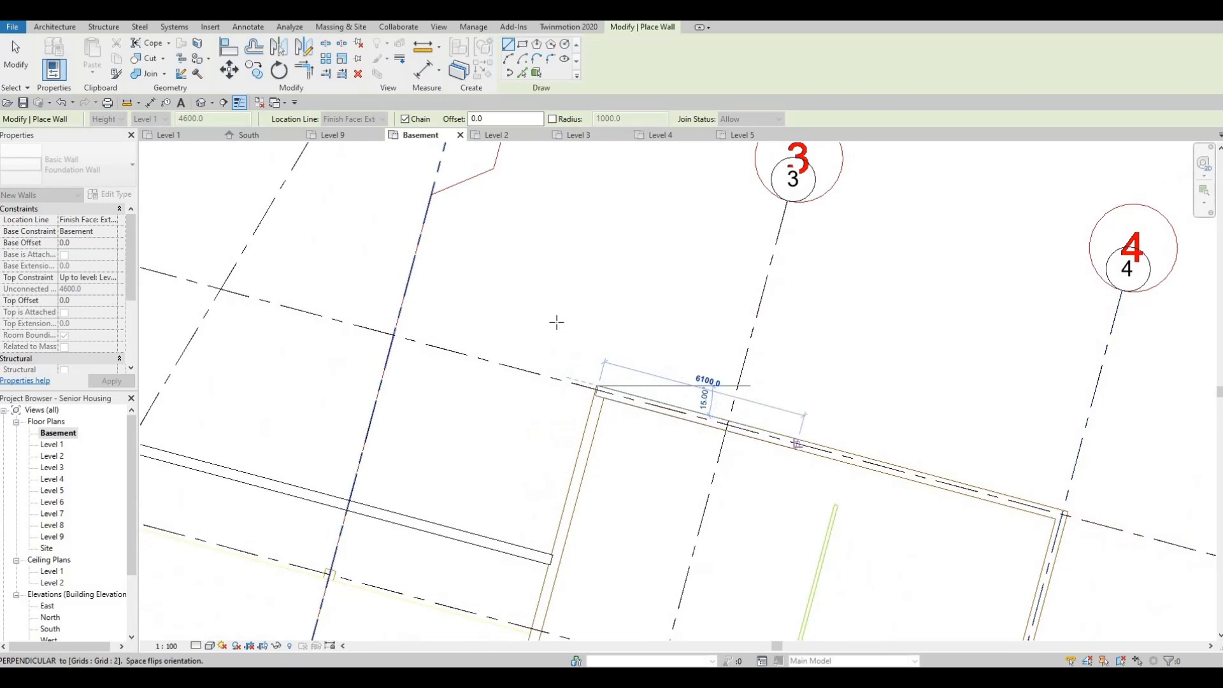
scroll(672, 348, down, 4)
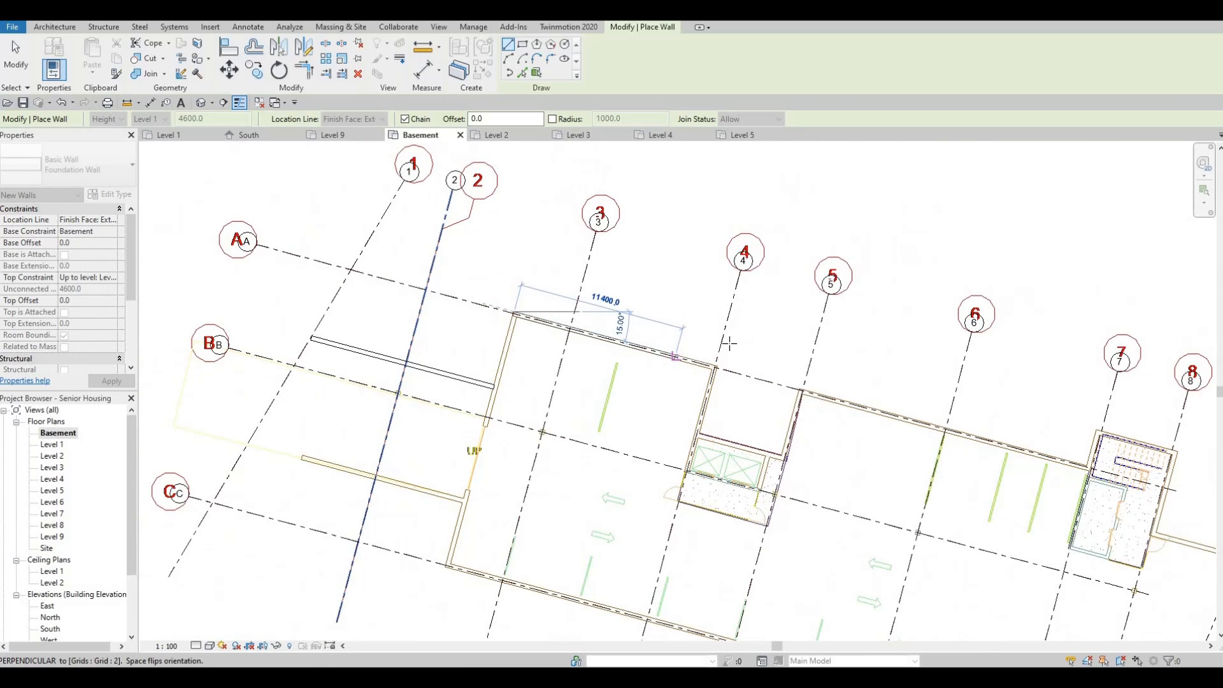
scroll(716, 365, up, 5)
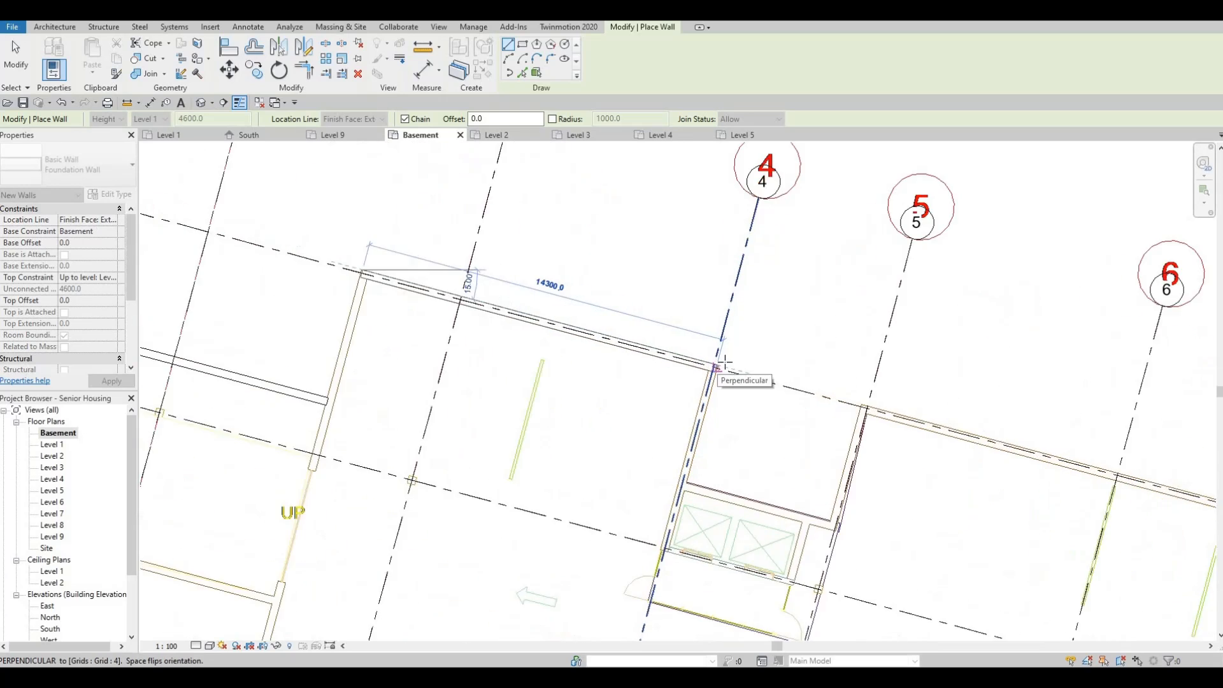
click(689, 485)
- Continue the wall chain along grid 4 for about 4700 mm to the recess corner beside the elevator shafts
middle_drag(665, 573, 665, 369)
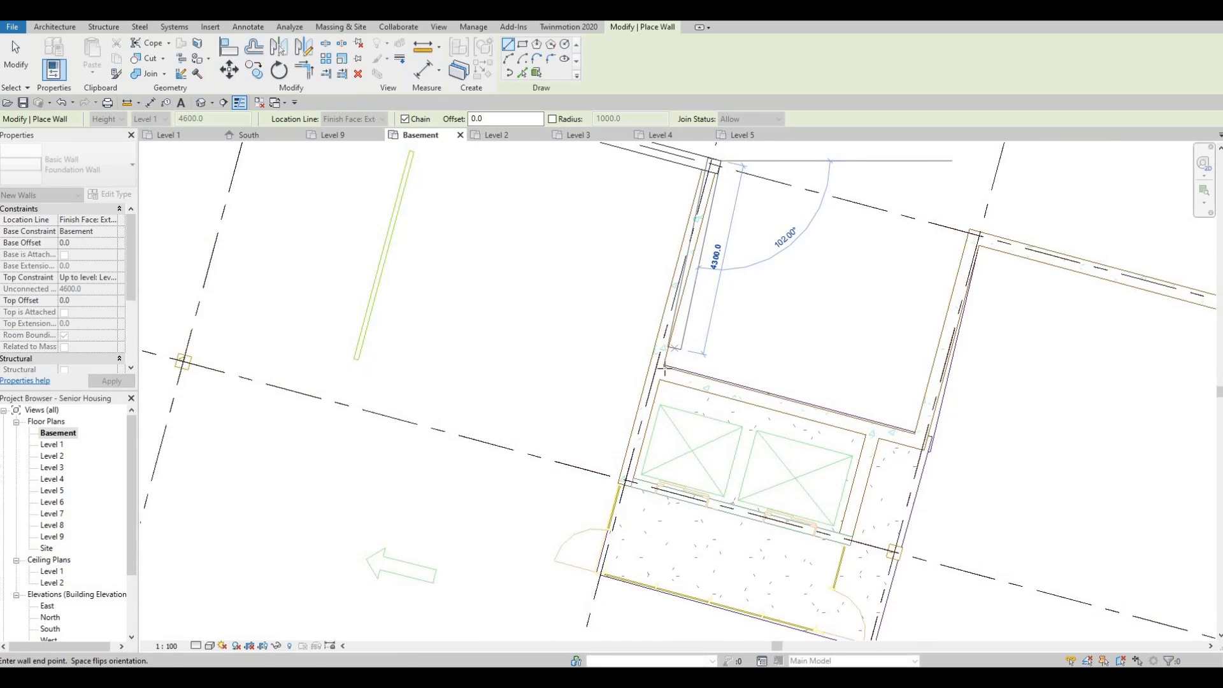
scroll(664, 368, up, 2)
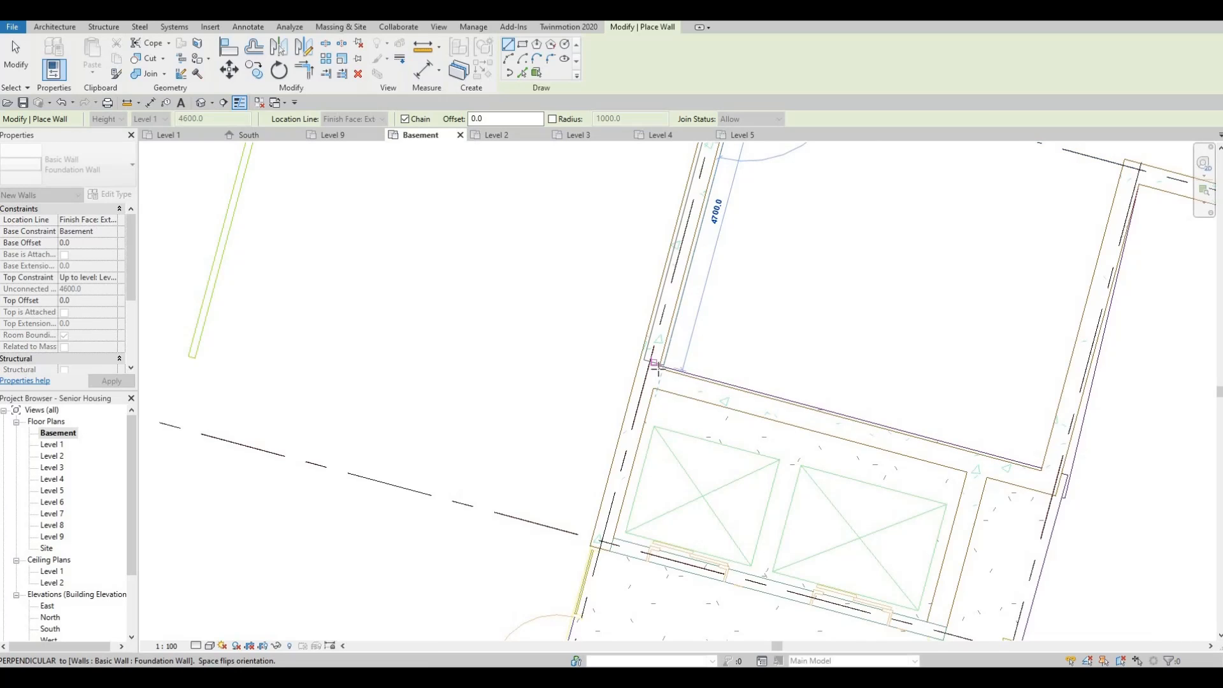
scroll(657, 366, up, 2)
scroll(658, 369, up, 2)
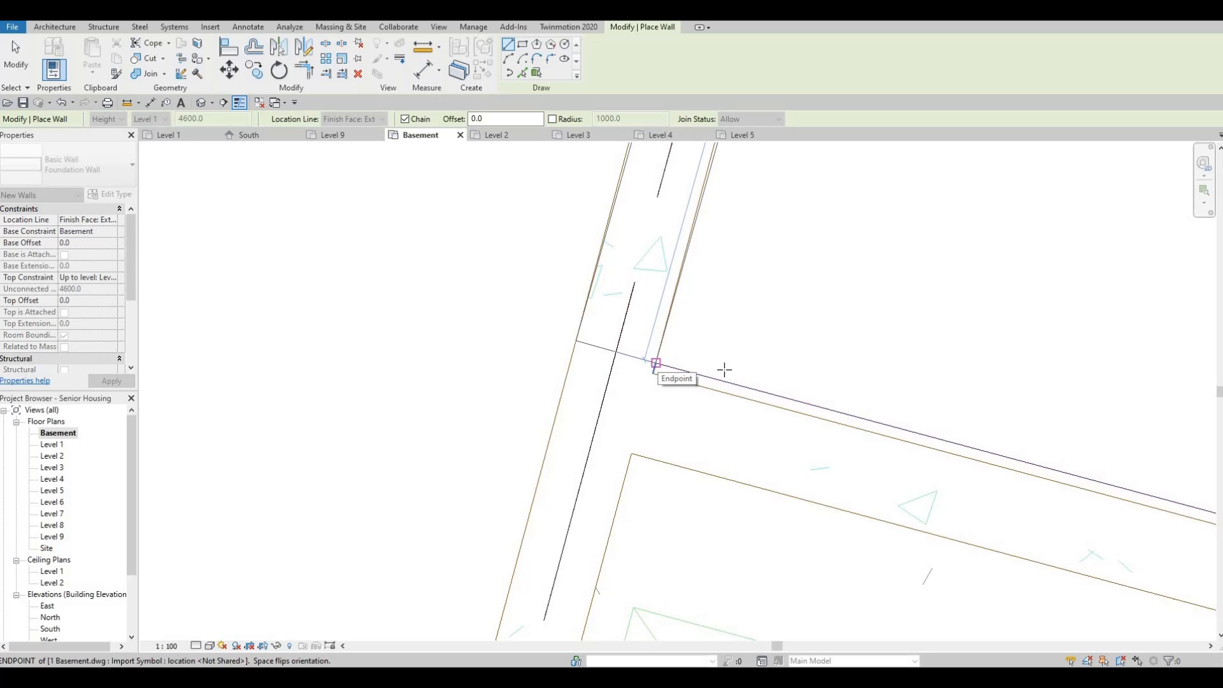
click(657, 364)
- Draw a foundation wall about 5800 mm long beside the elevator shafts, from the recess corner at grid 4 to grid 5
scroll(729, 368, down, 2)
middle_drag(727, 441, 511, 361)
scroll(595, 337, down, 1)
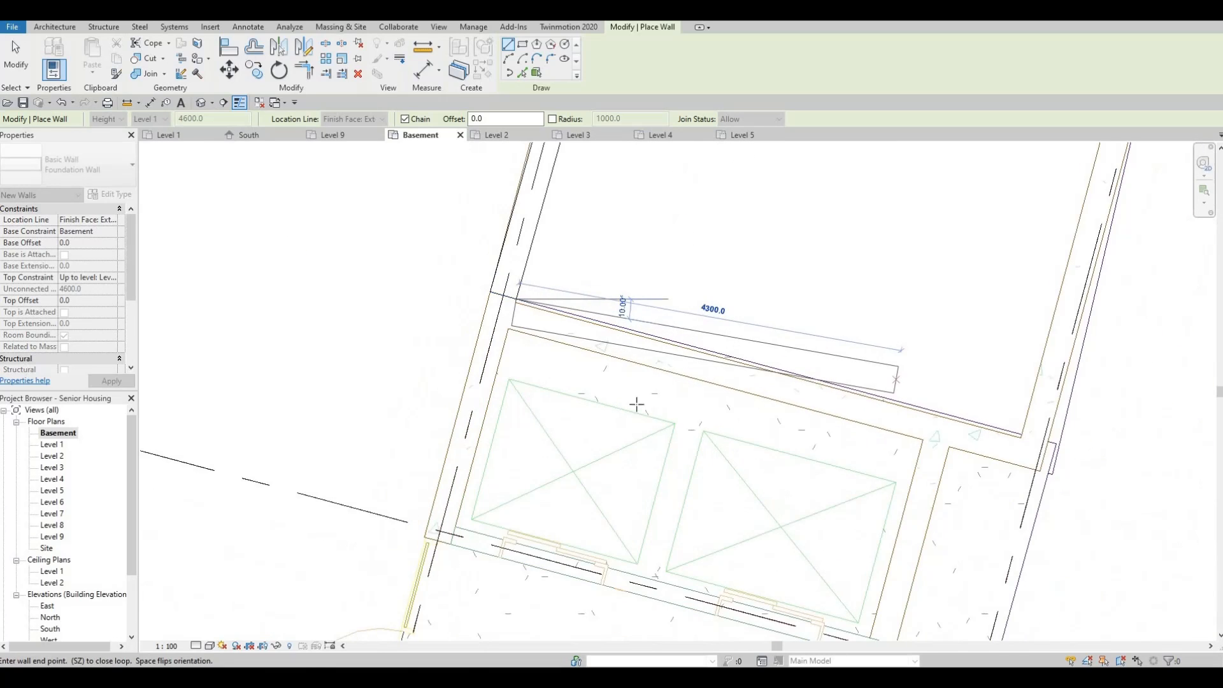
middle_drag(1024, 441, 629, 440)
scroll(629, 441, up, 2)
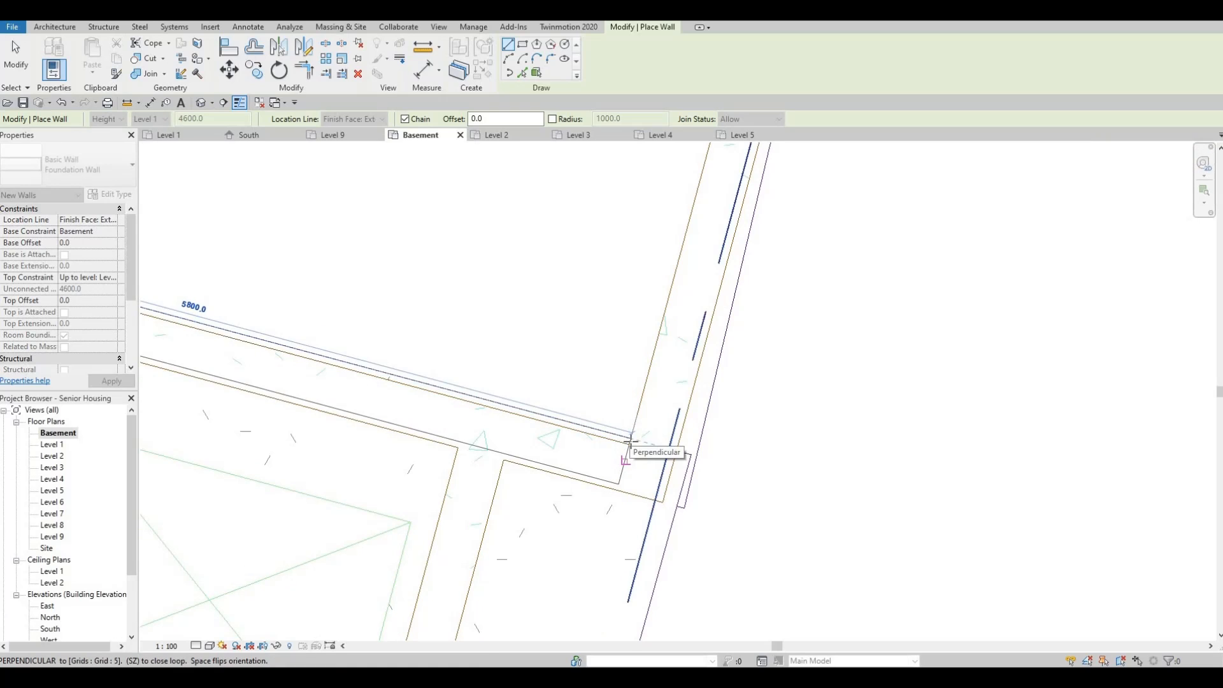
click(630, 441)
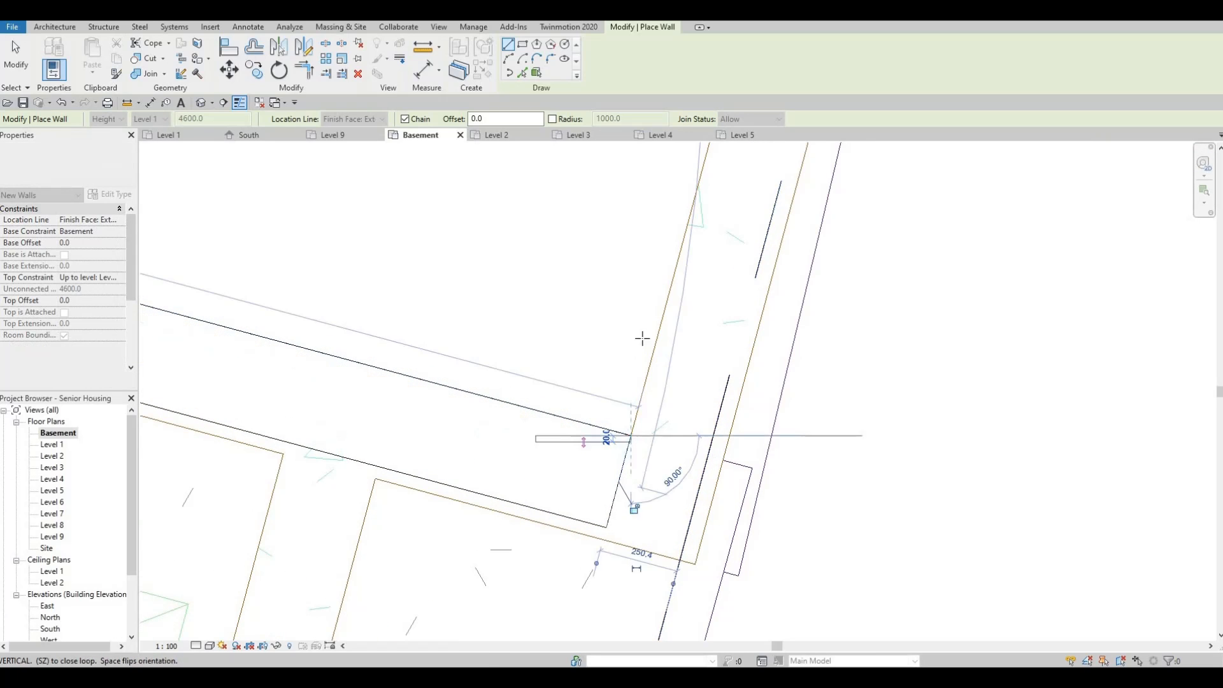
- Continue the wall chain along grid 5 from the recess corner back out to the building's outer corner at grid A
middle_drag(679, 313, 689, 275)
scroll(697, 292, down, 2)
middle_drag(701, 159, 604, 385)
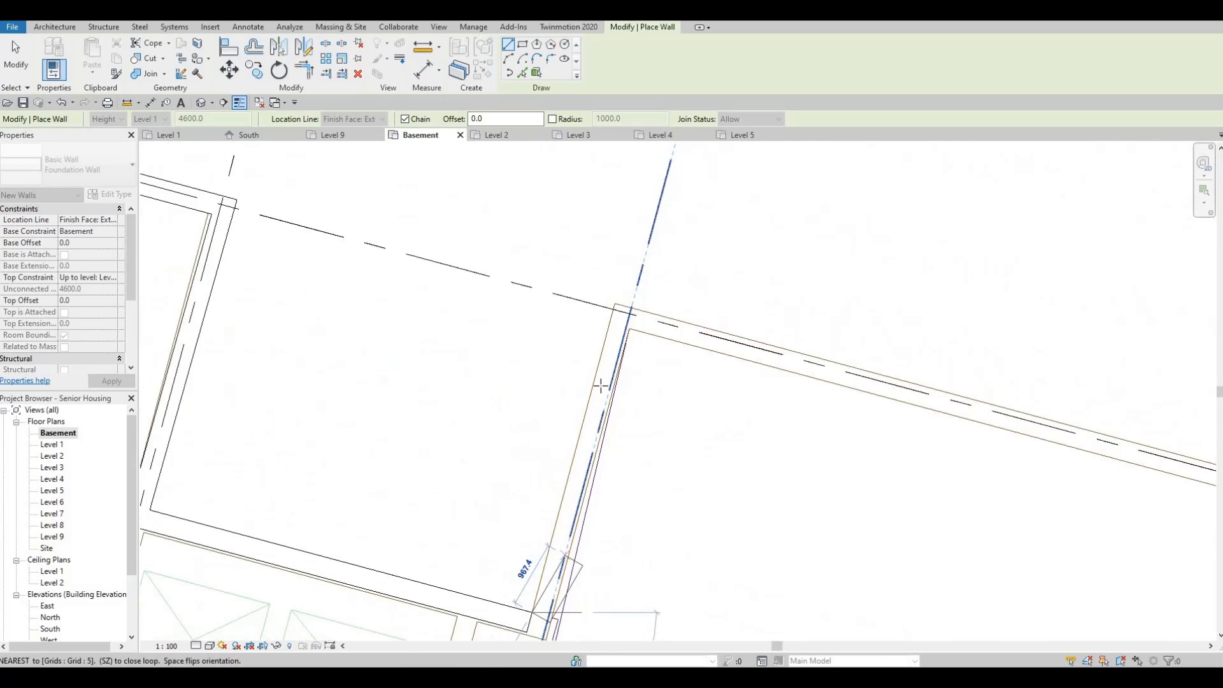
scroll(599, 402, down, 1)
scroll(611, 354, up, 3)
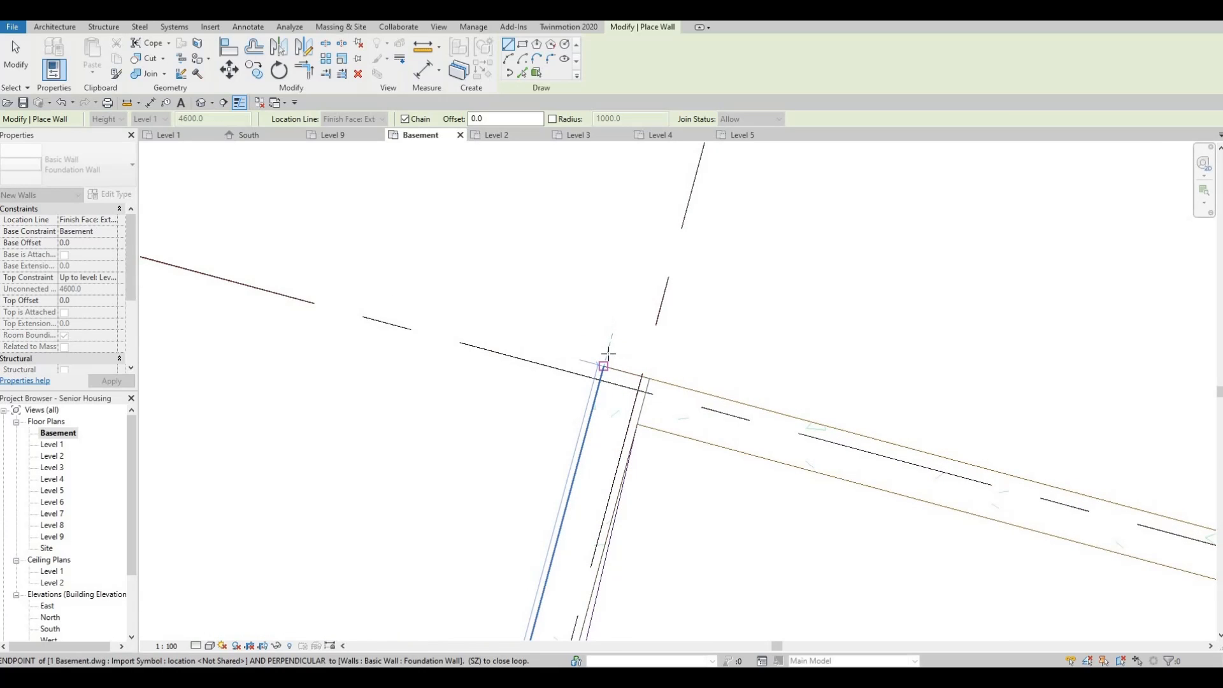
click(608, 354)
- Draw the foundation wall along the outer wall line from grid 5 past grid 6 to the stair core beside grid 7
scroll(599, 356, down, 4)
middle_drag(748, 401, 585, 363)
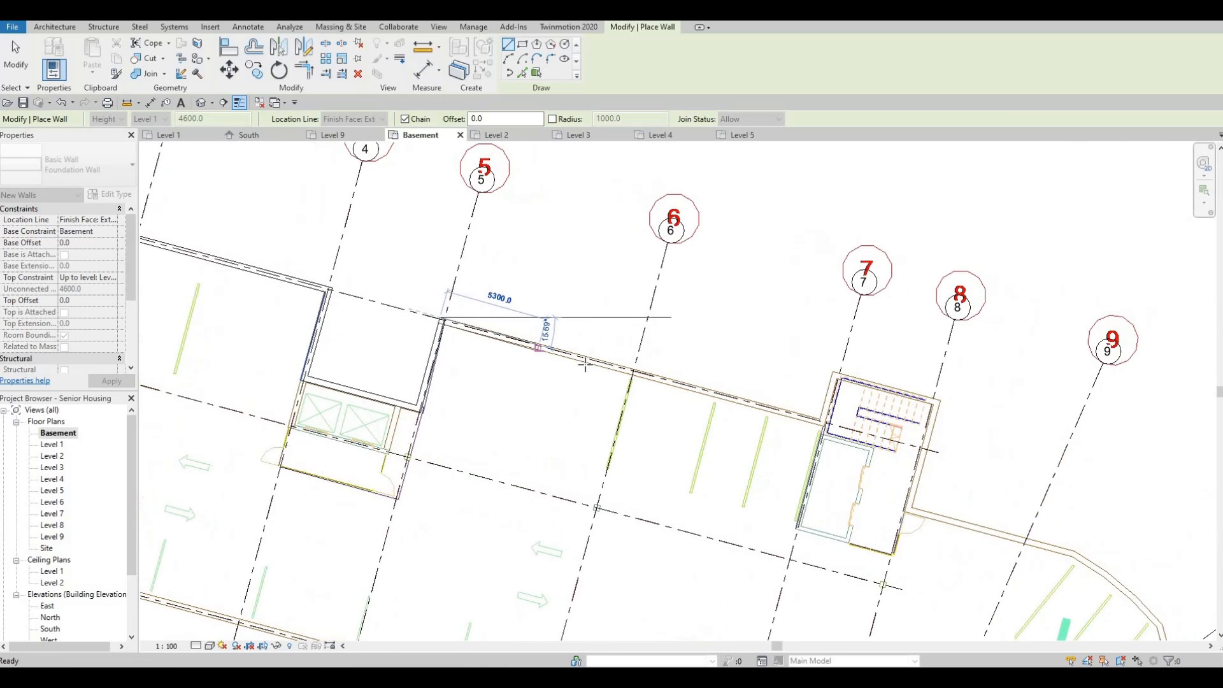
middle_drag(719, 373, 652, 360)
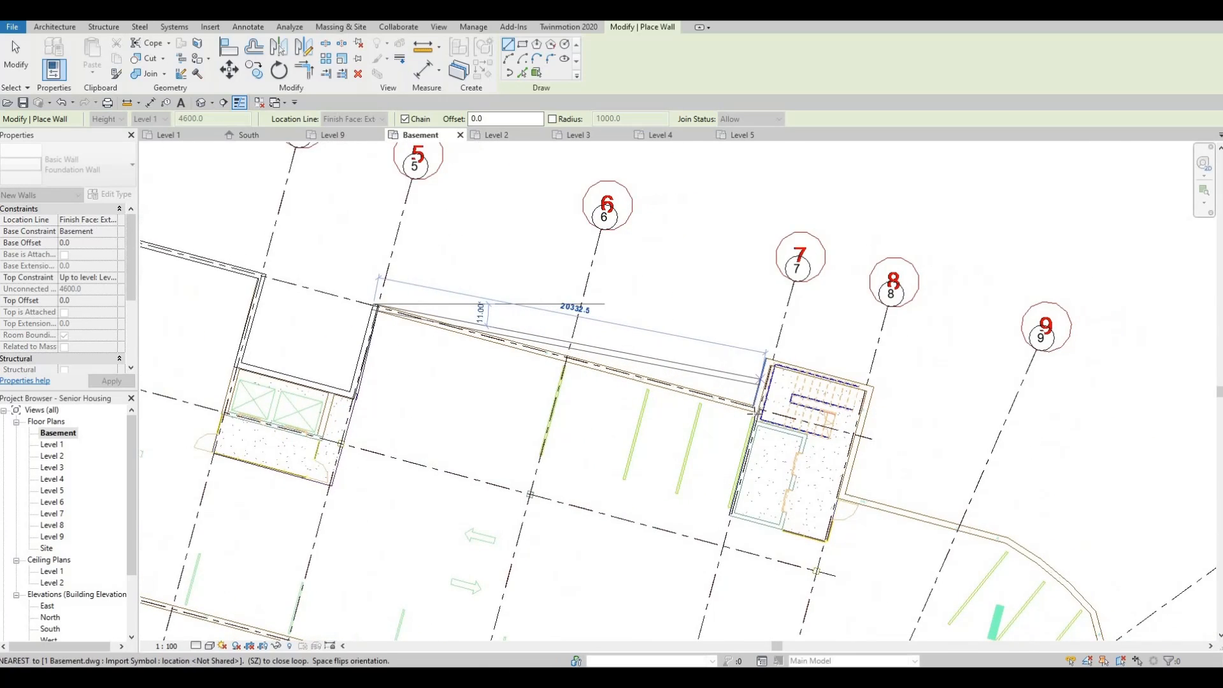
scroll(746, 408, up, 4)
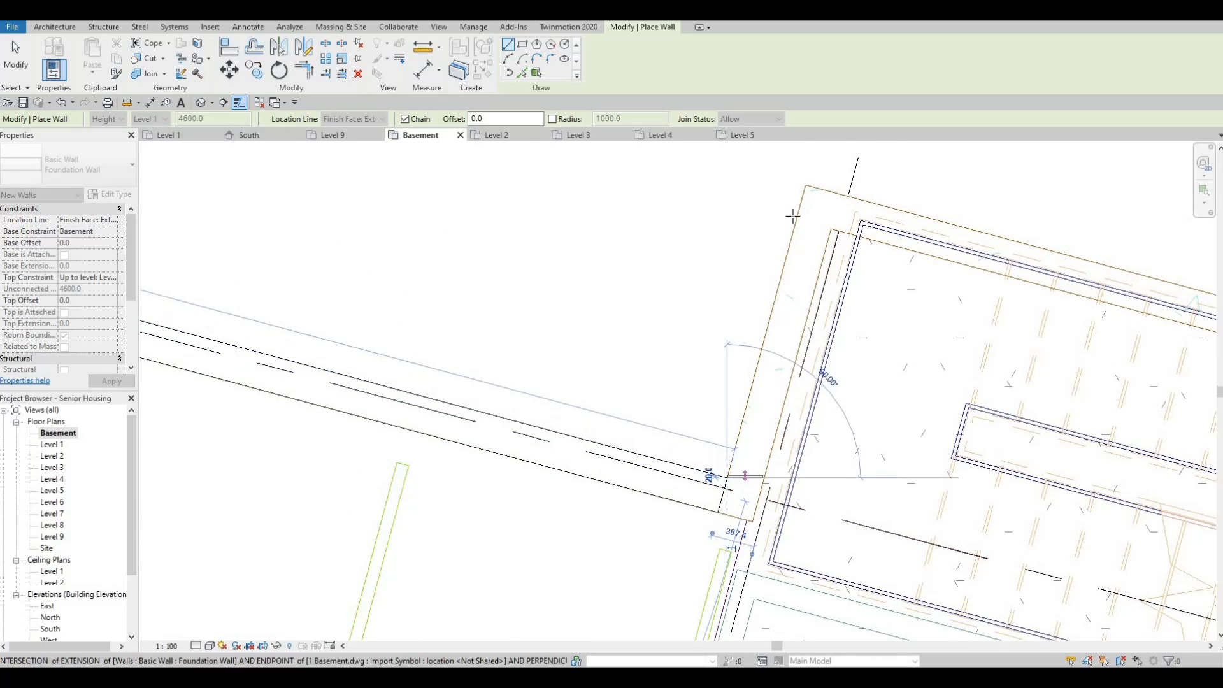
click(726, 478)
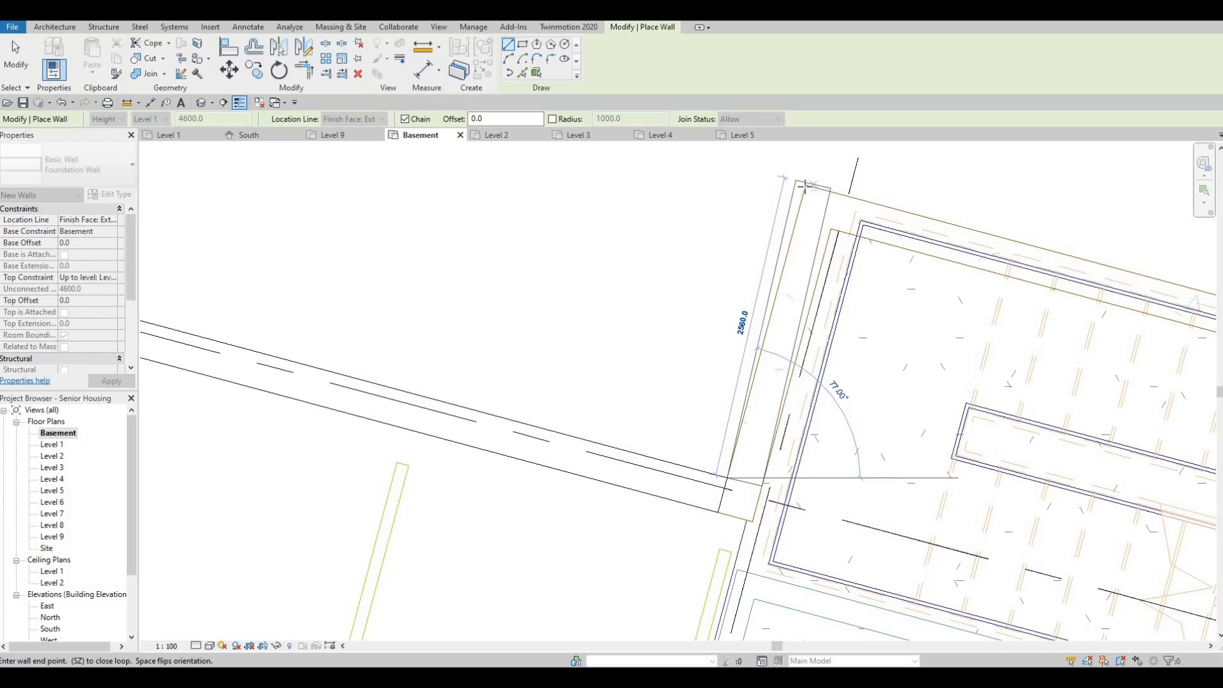
- Continue the wall chain about 2540 mm outward along grid 7 to the stair core's outer corner
scroll(807, 183, up, 2)
scroll(807, 183, up, 2)
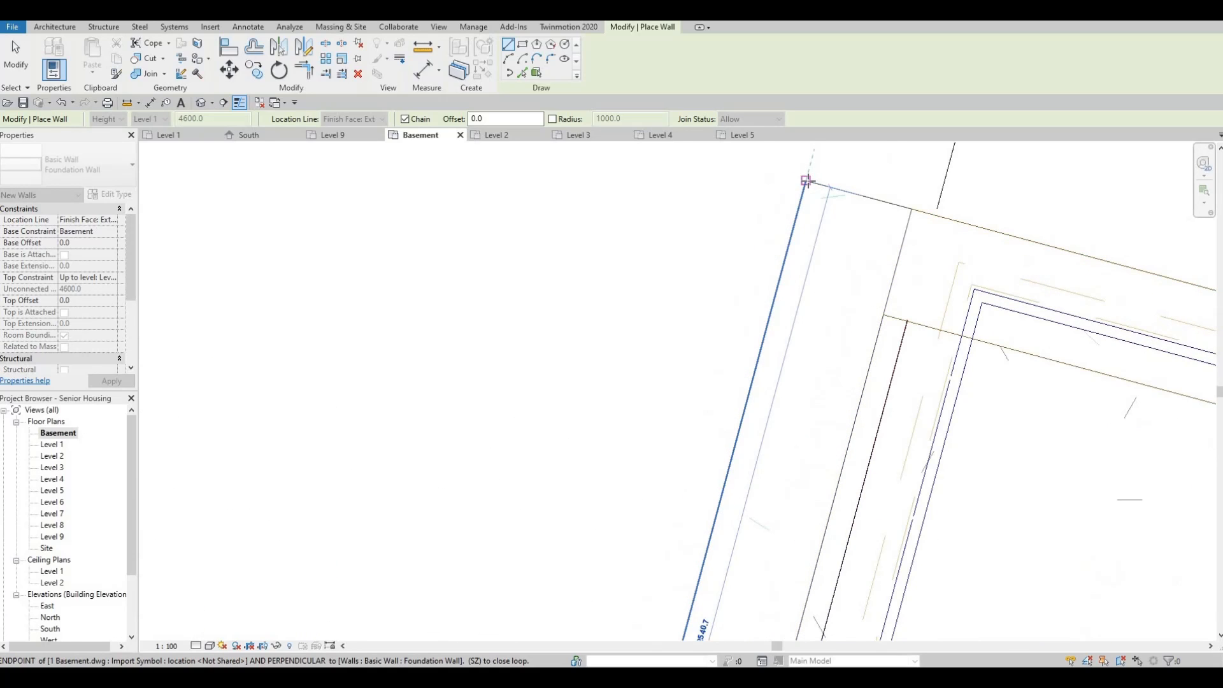
click(839, 202)
- Draw a foundation wall about 5750 mm long across the stair core's outer end, from grid 7 to its corner past grid 8
scroll(841, 204, down, 5)
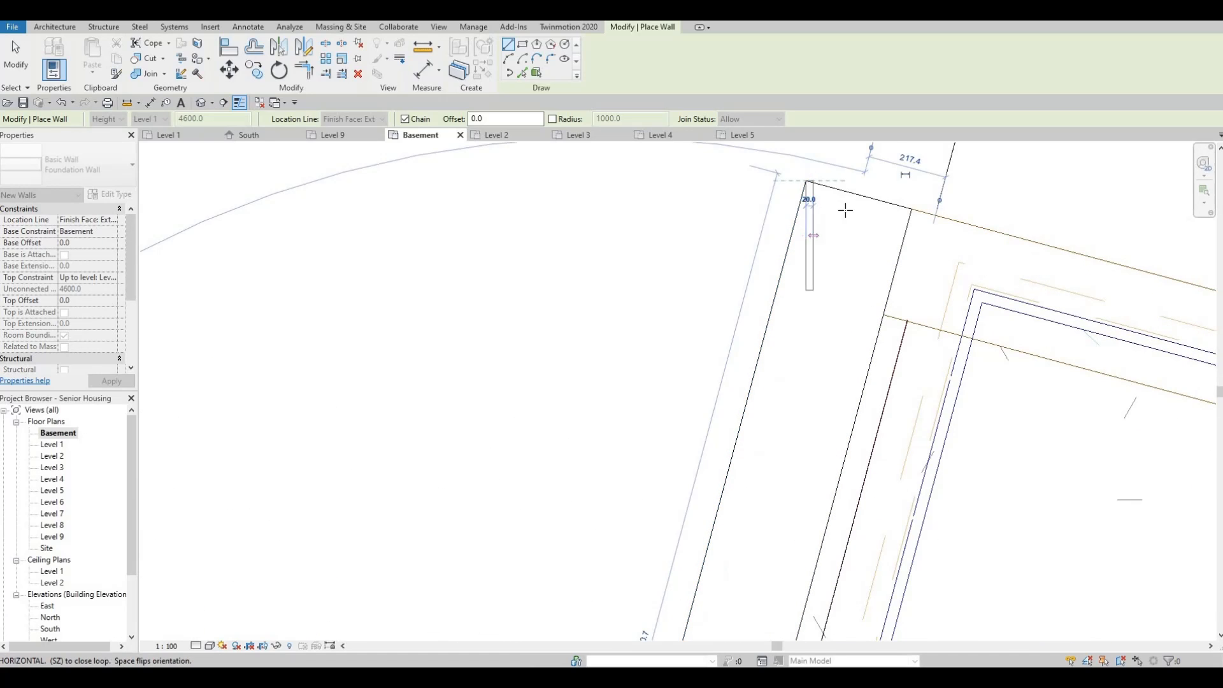
middle_drag(888, 256, 487, 282)
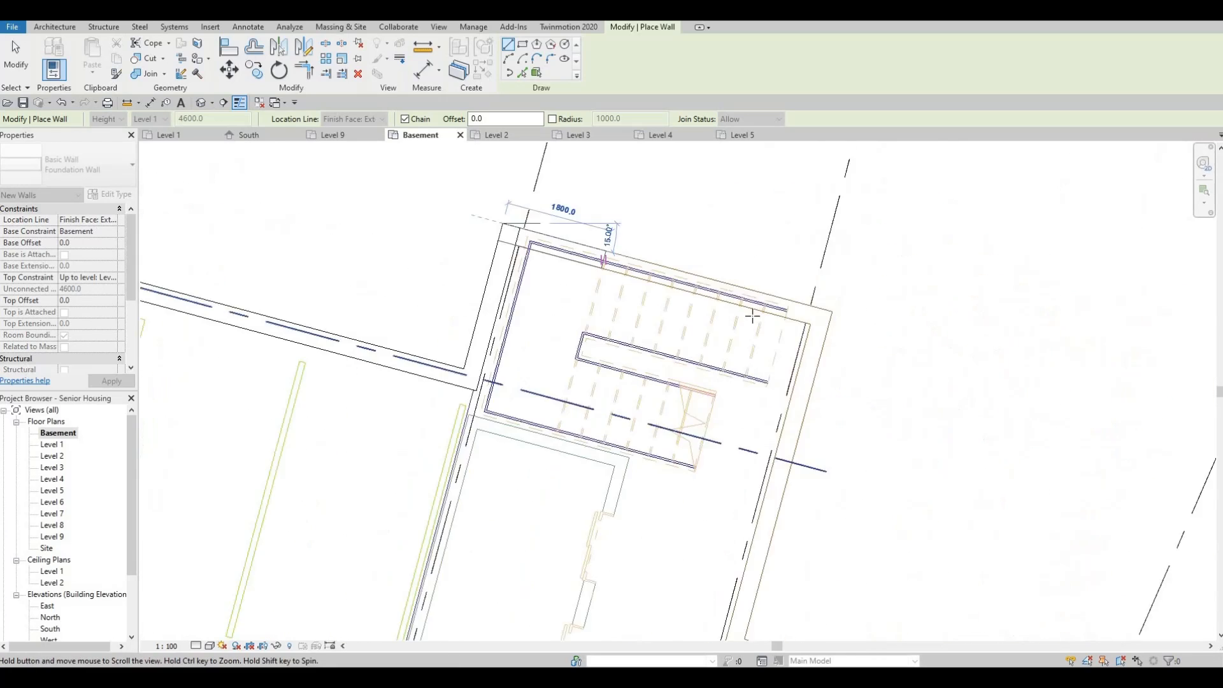
scroll(771, 318, up, 2)
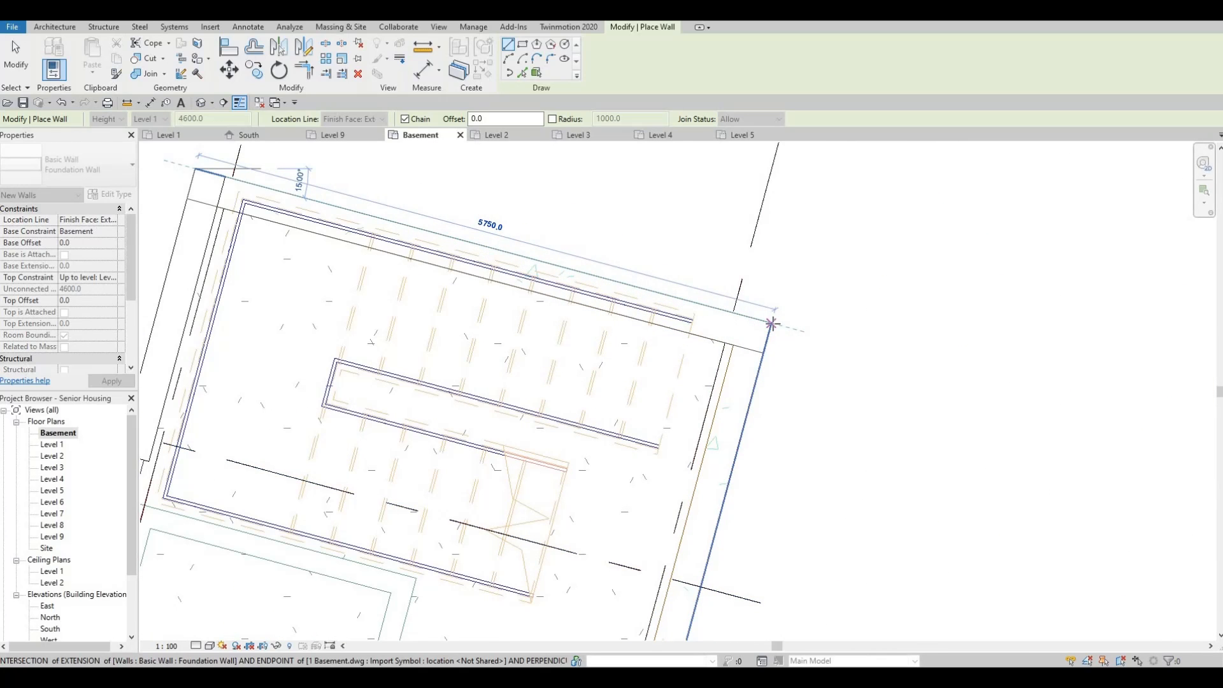
scroll(770, 324, up, 2)
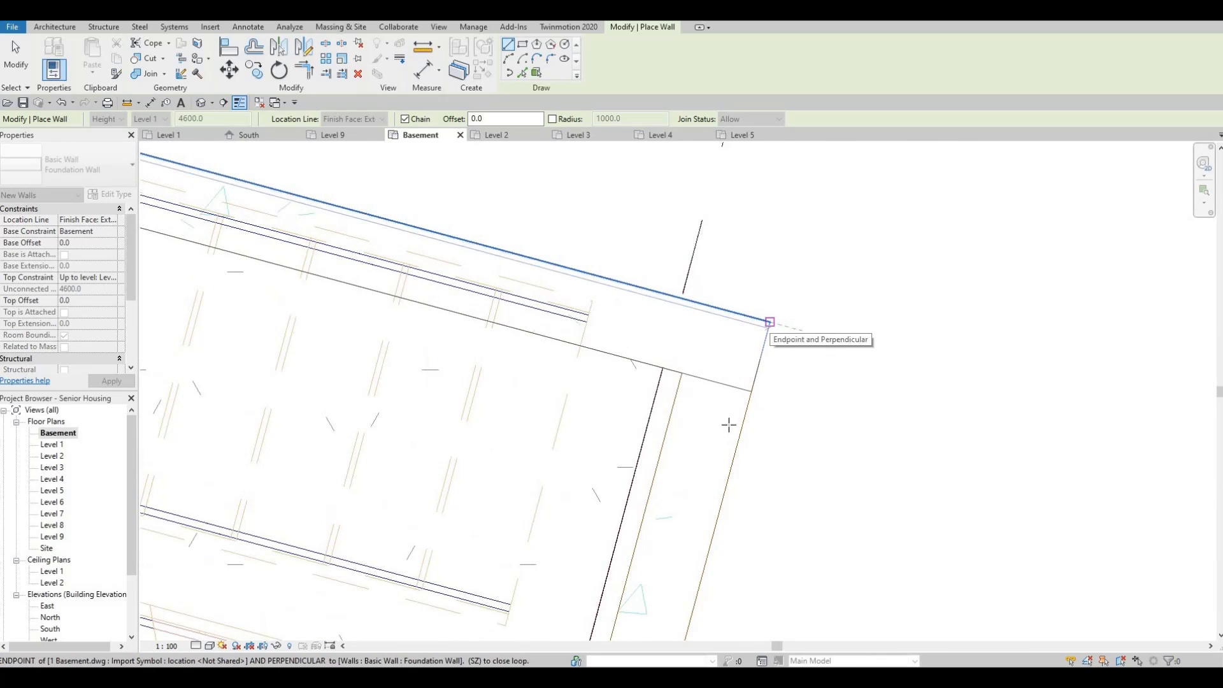
click(770, 324)
- Continue the wall chain about 5600 mm back along the stair core's grid 8 side to the corner with the adjoining perimeter wall
scroll(741, 360, down, 2)
middle_drag(724, 437, 716, 198)
scroll(672, 463, down, 1)
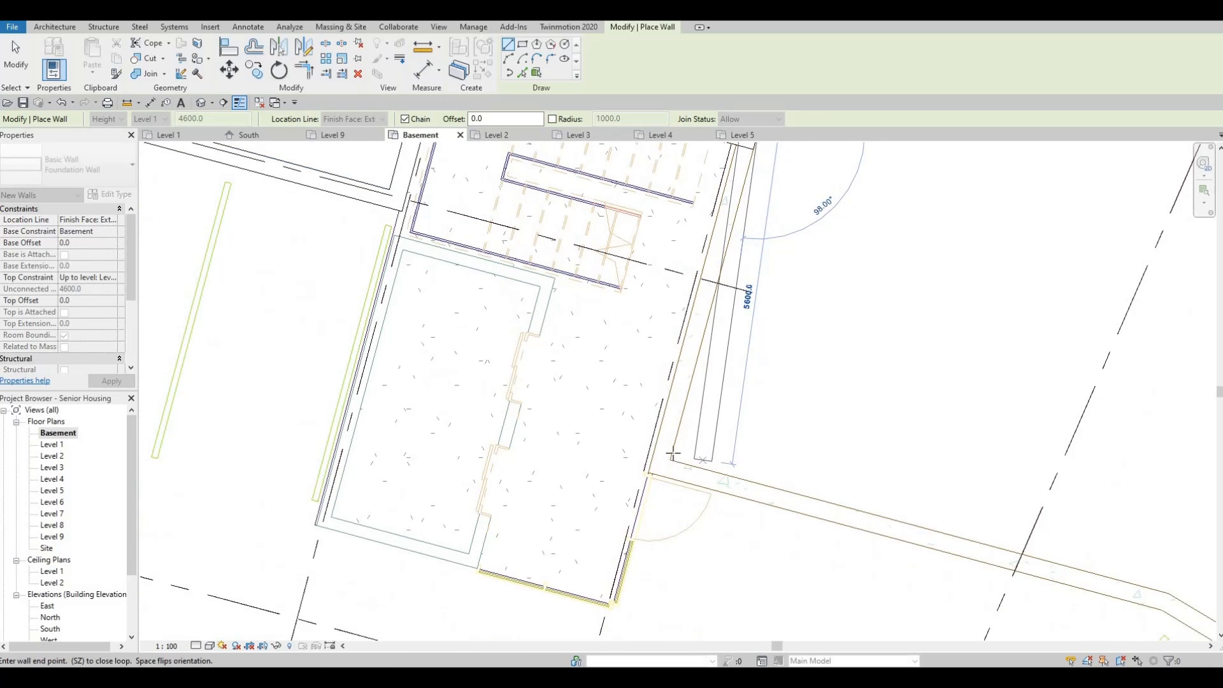
scroll(670, 458, up, 3)
scroll(670, 457, up, 2)
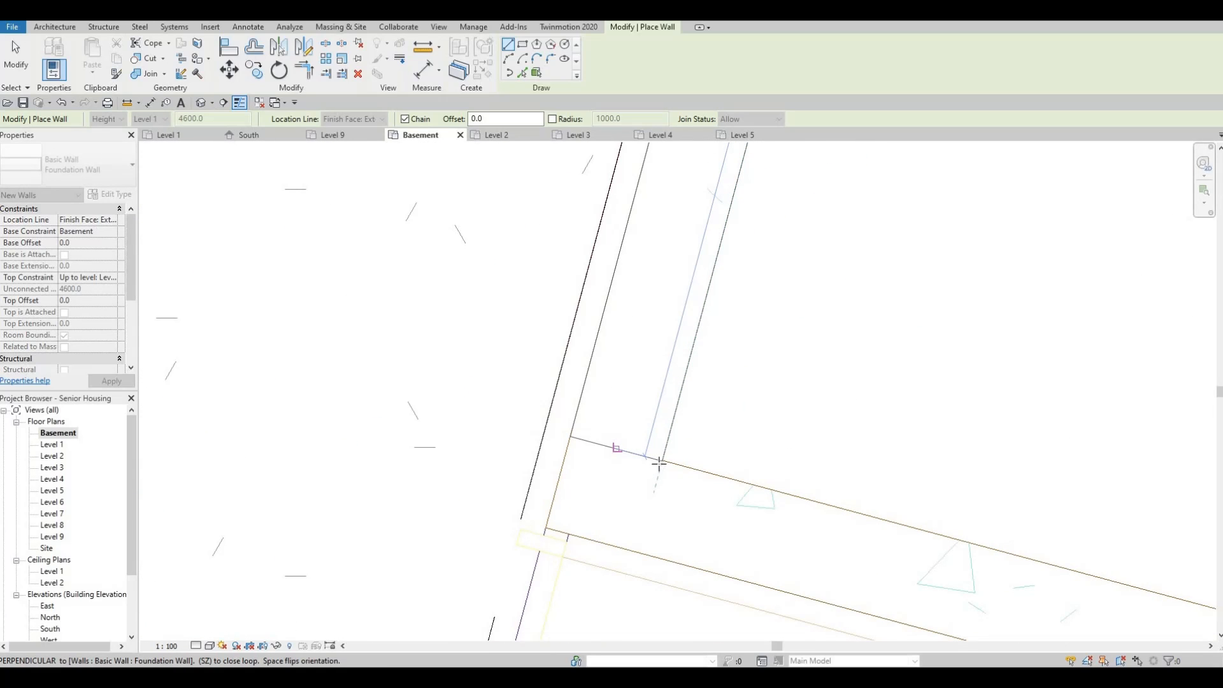
scroll(663, 460, up, 2)
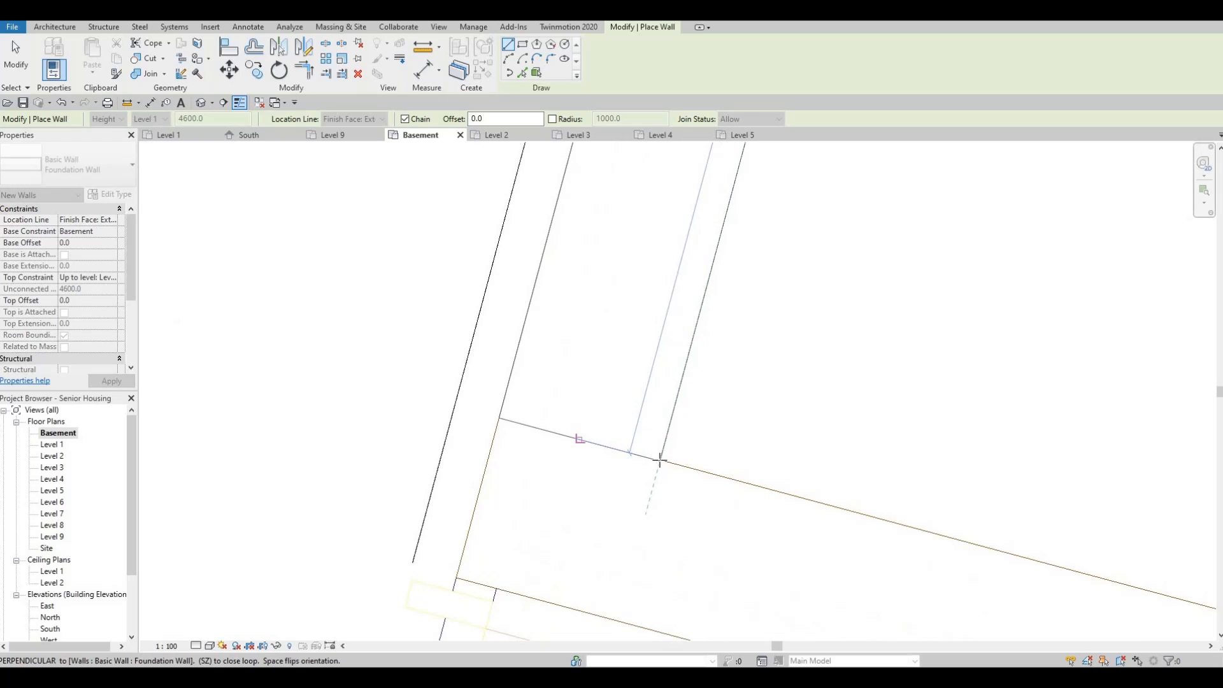
scroll(662, 459, up, 2)
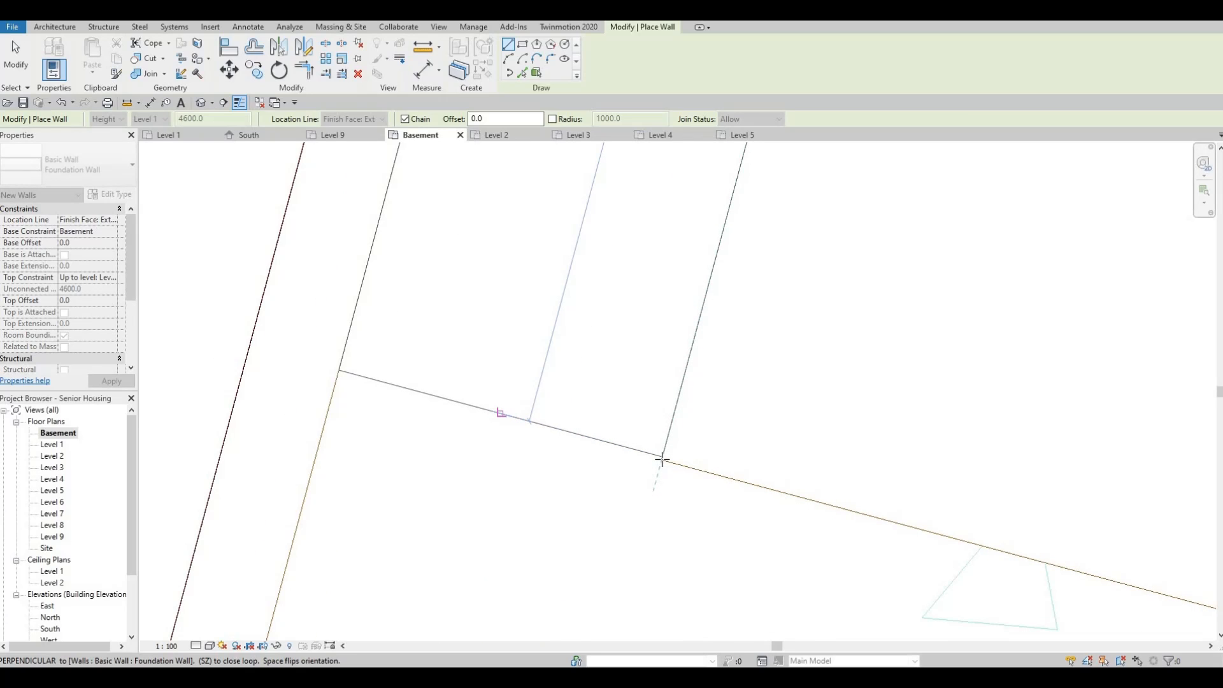
scroll(663, 460, up, 3)
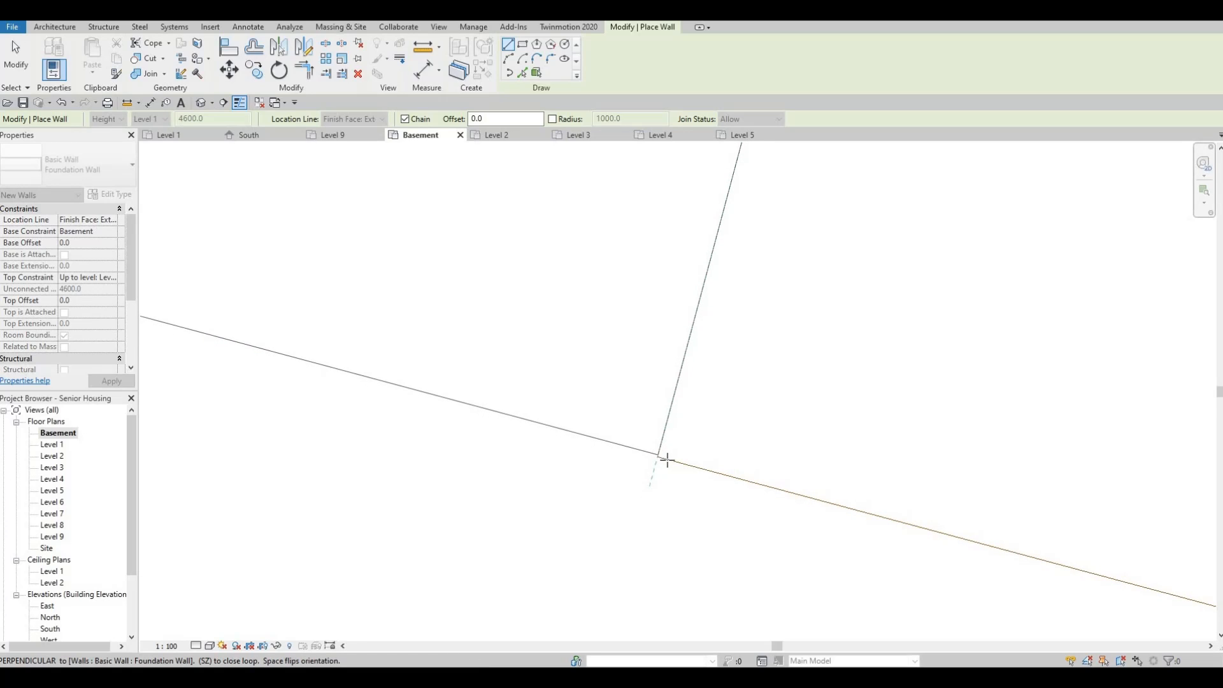
click(662, 457)
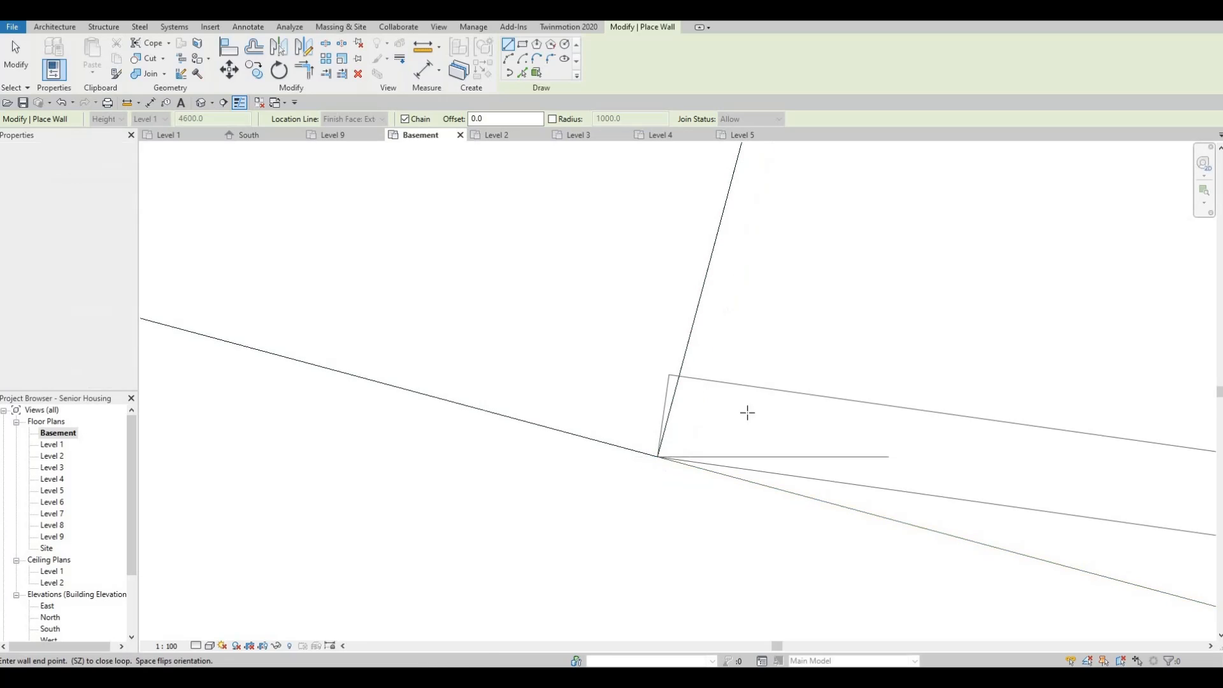
- Draw the foundation wall from the stair core corner across grid 9 to the start of the curved perimeter wall
scroll(761, 420, up, 3)
scroll(788, 436, down, 5)
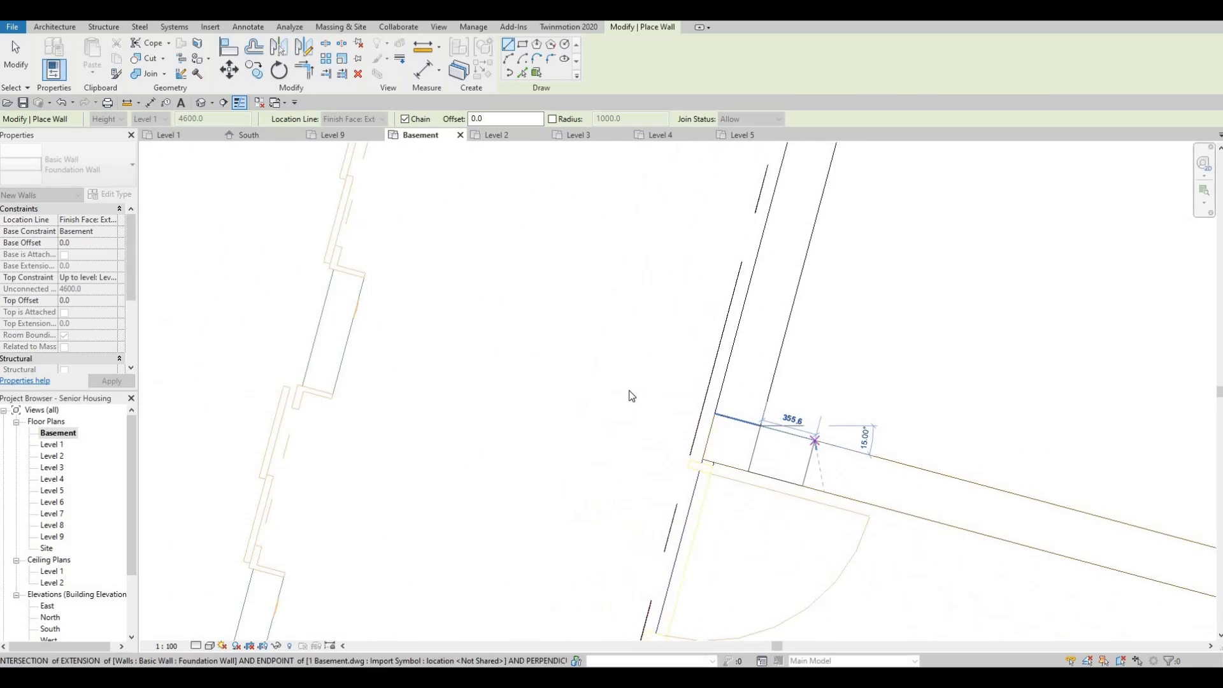
scroll(655, 415, down, 2)
scroll(656, 413, up, 6)
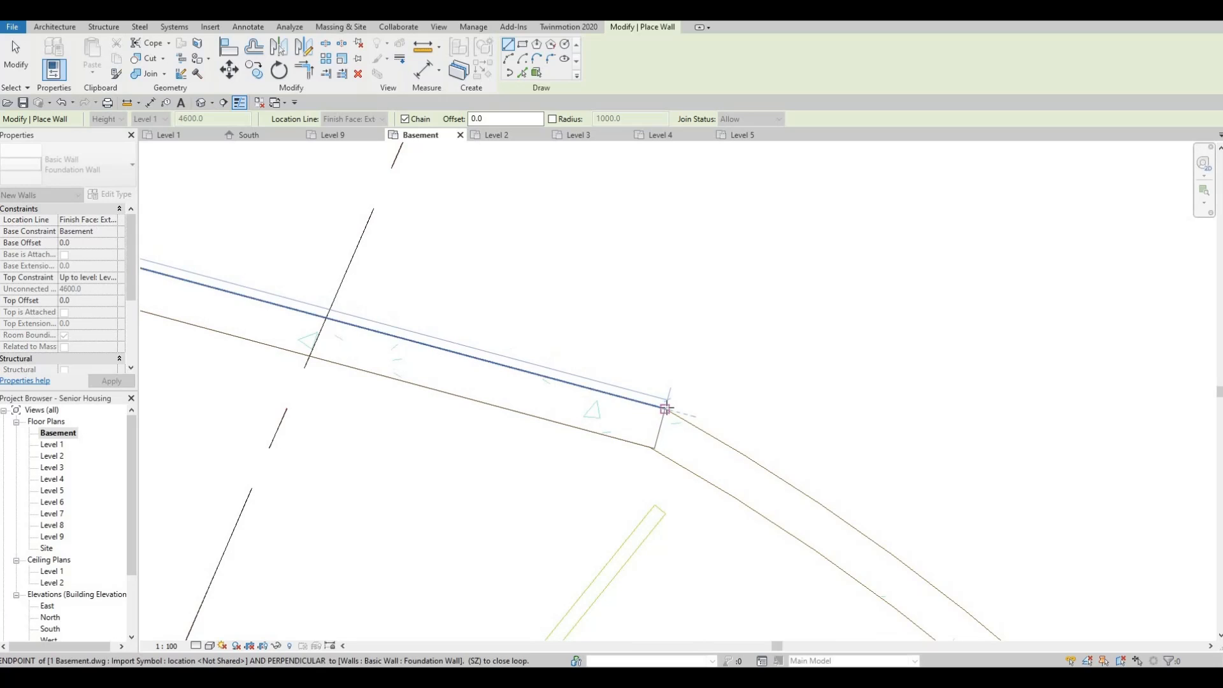
click(663, 386)
- Trace the curved perimeter wall between grids 9 and 10 as a start-end-radius arc spanning about 5900 mm, snapped to the drawing's curve
scroll(754, 386, down, 4)
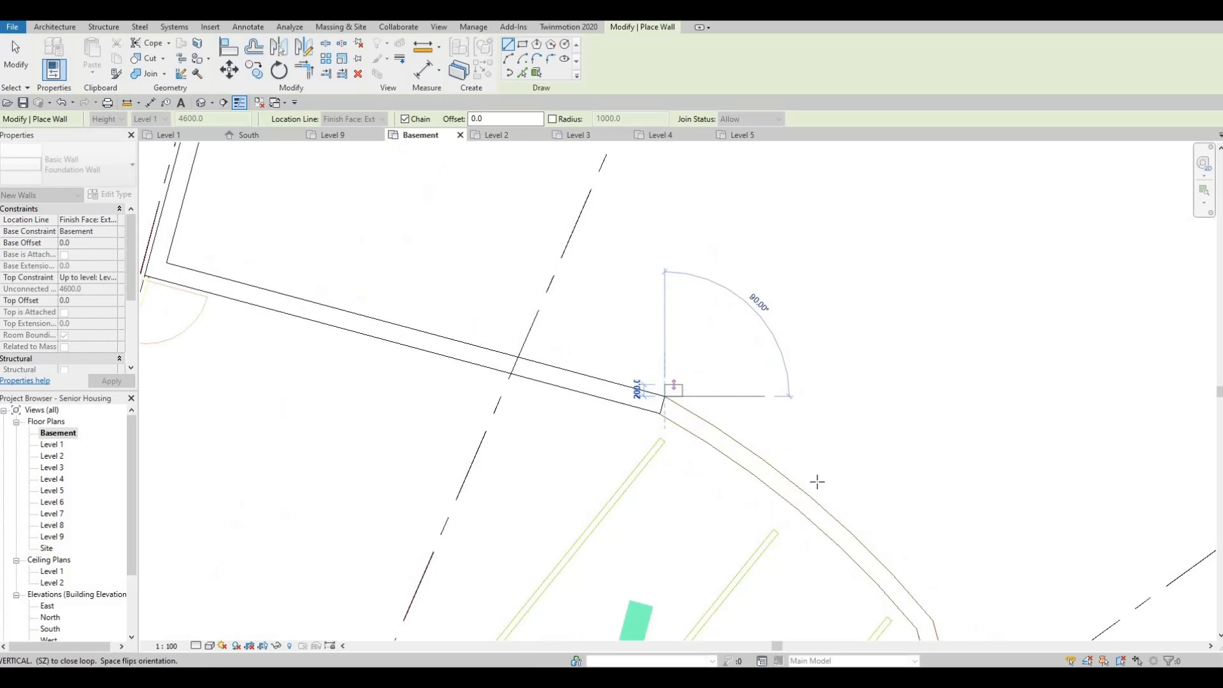
middle_drag(818, 490, 754, 386)
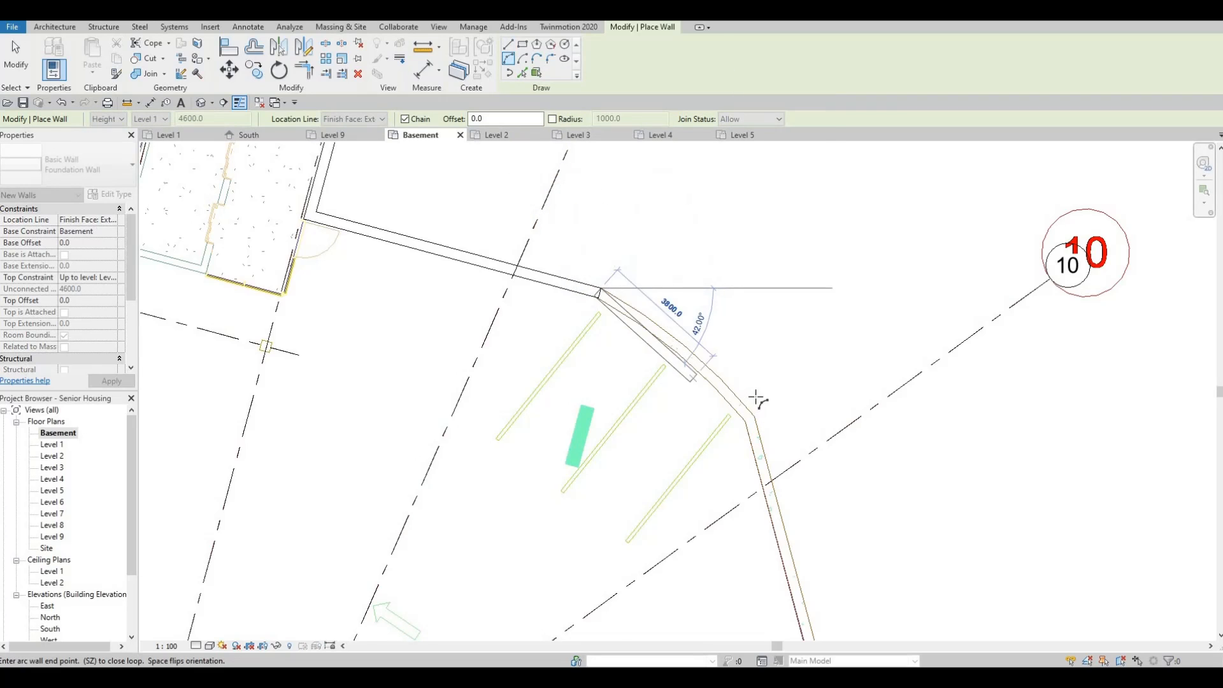
scroll(767, 411, up, 4)
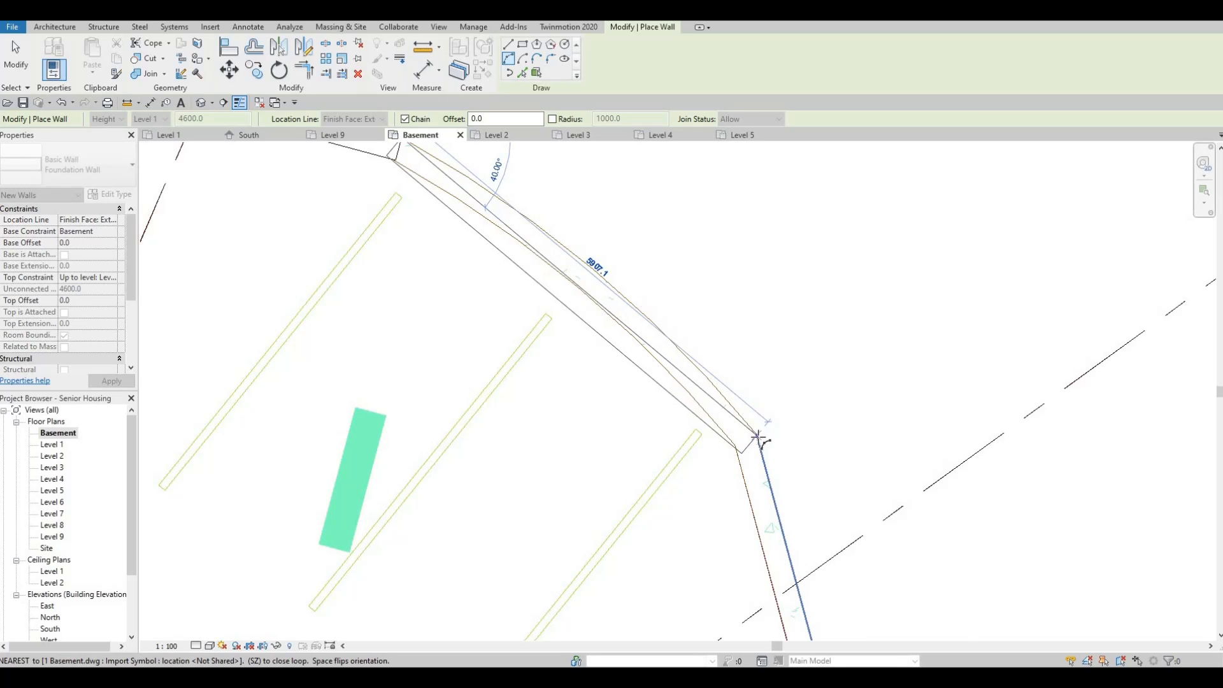
scroll(758, 438, up, 4)
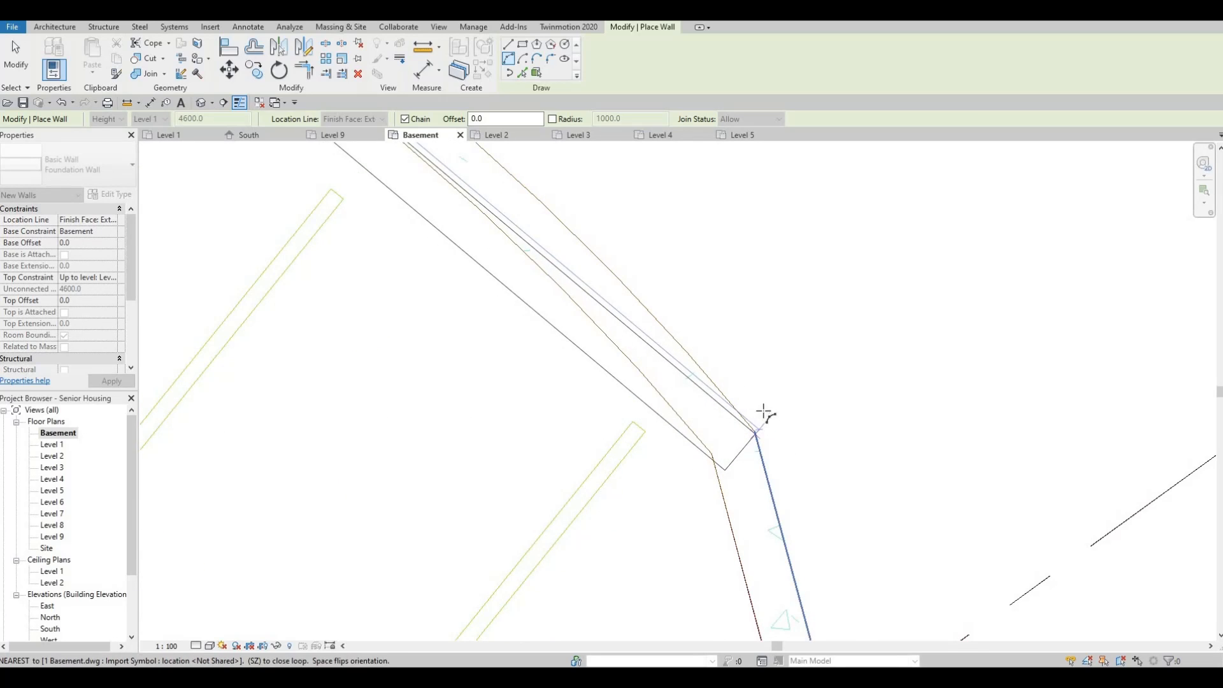
scroll(765, 413, up, 4)
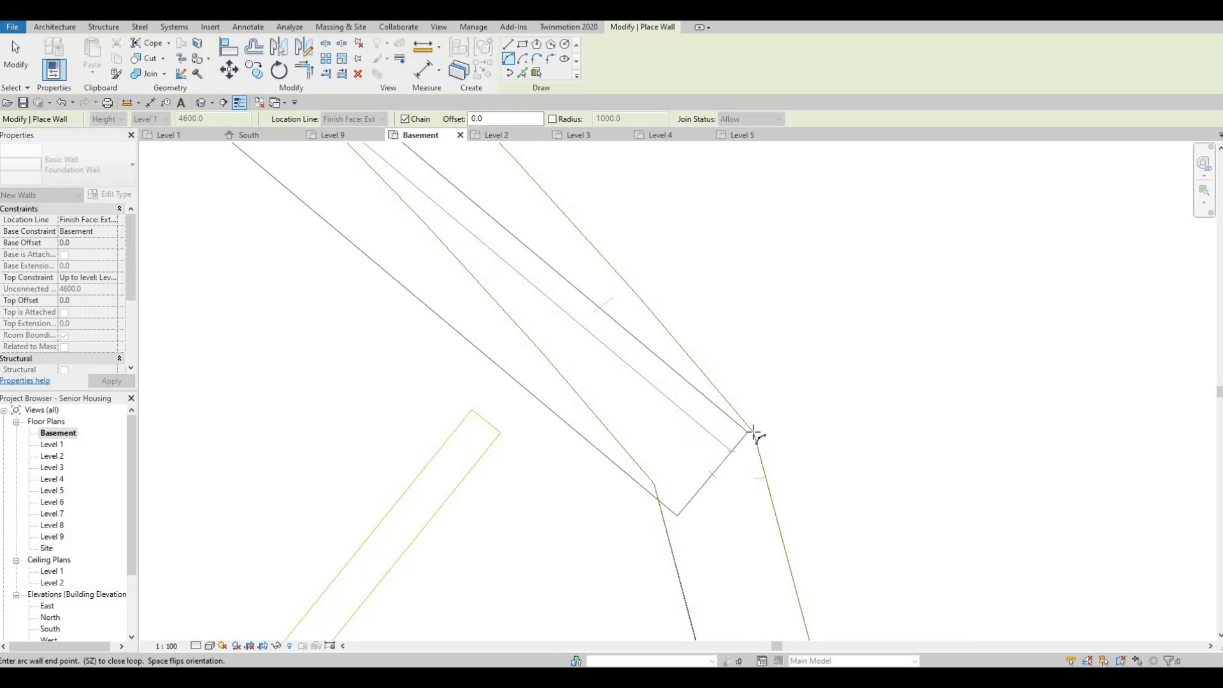
scroll(755, 433, up, 4)
click(757, 435)
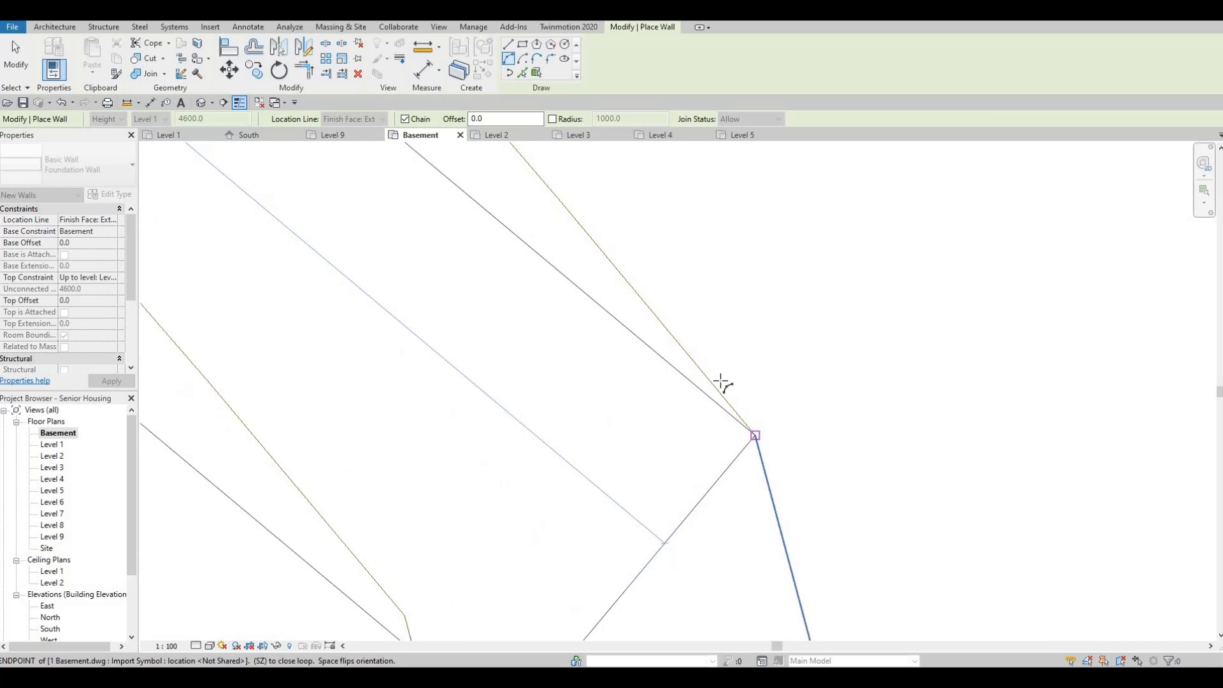
scroll(720, 381, down, 2)
scroll(784, 565, down, 5)
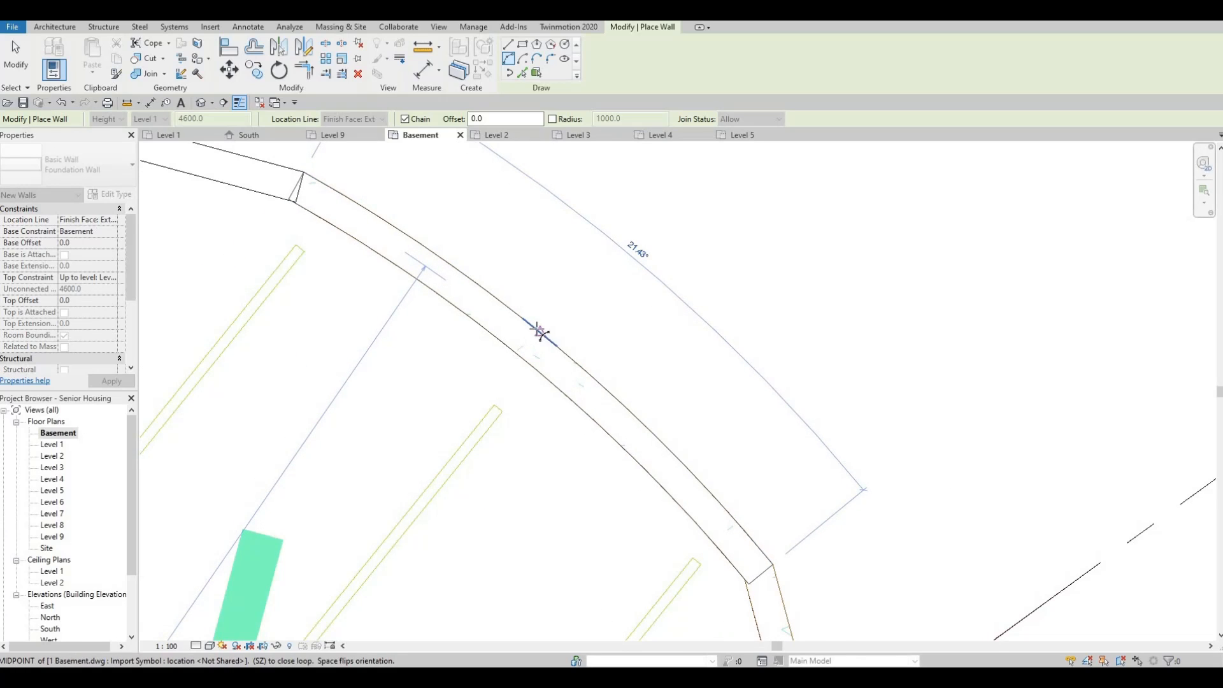
scroll(540, 333, up, 3)
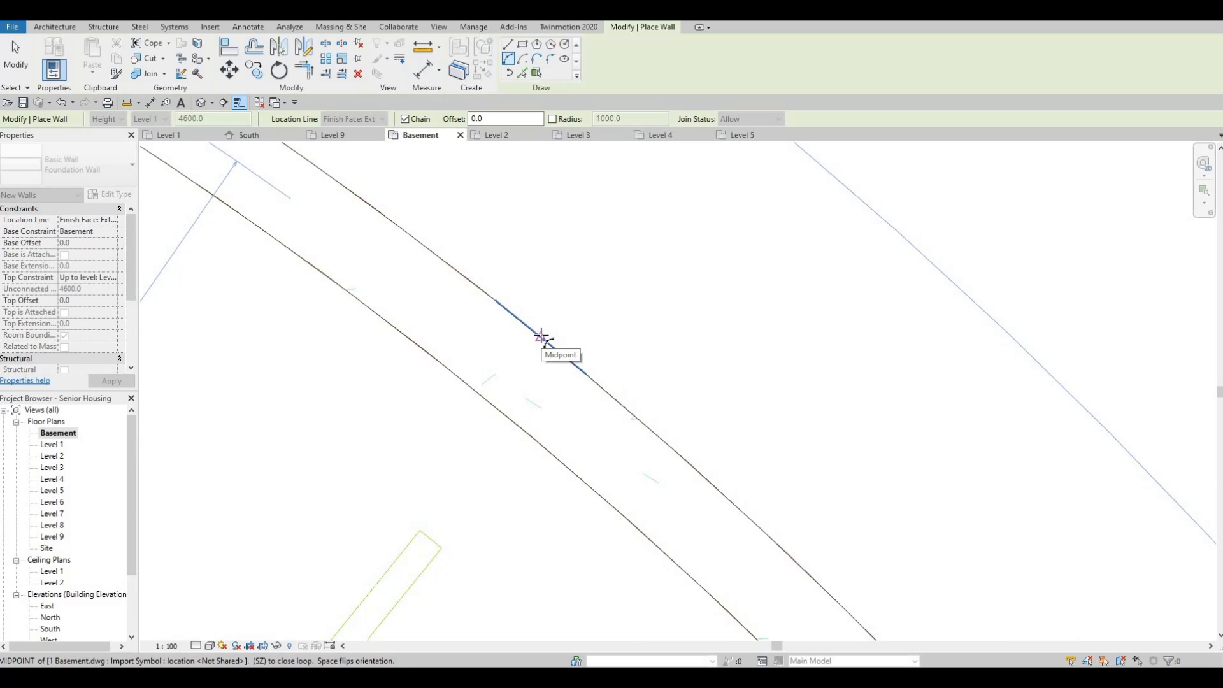
click(541, 336)
- Switch to straight wall segments and trace the wall from the arc's end across grid 10 to the corner beside the next stair core
scroll(614, 423, up, 2)
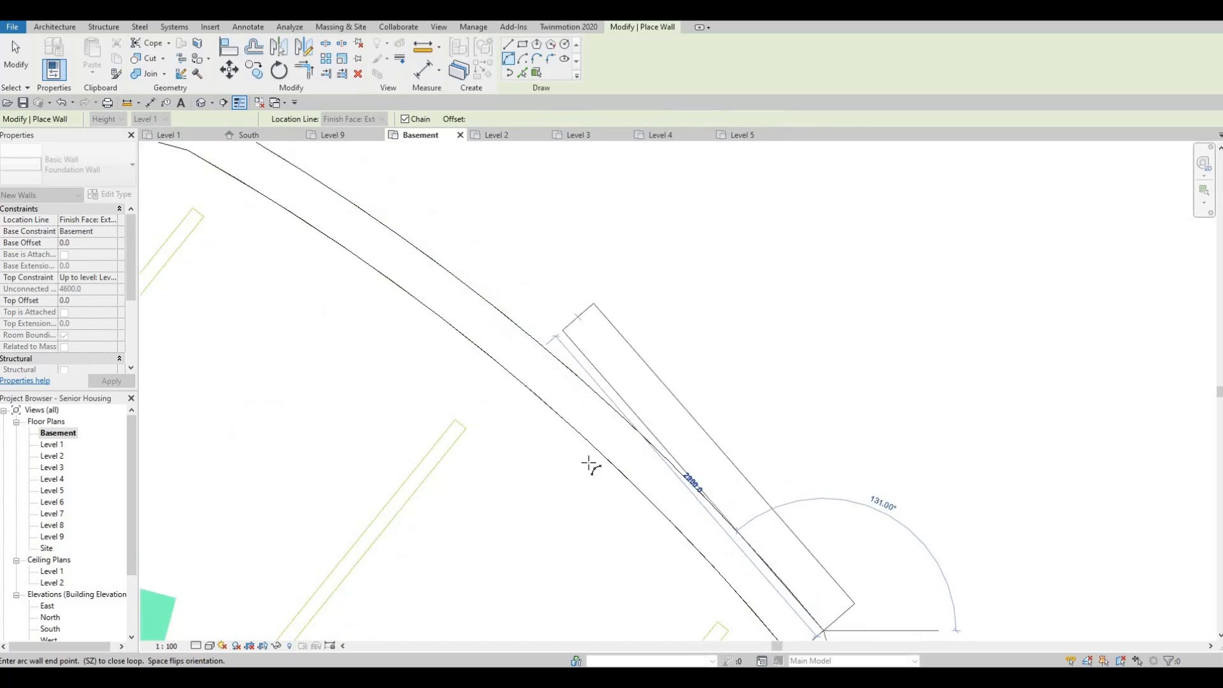
scroll(800, 513, down, 4)
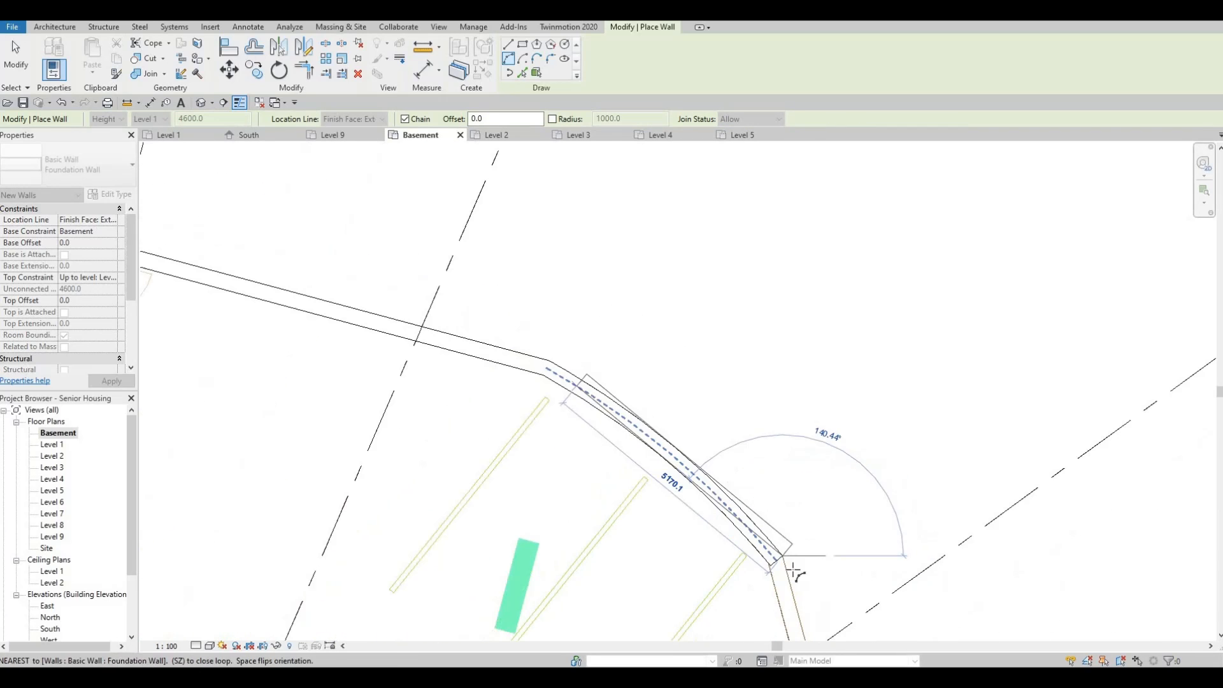
mouse_move(662, 420)
middle_down()
mouse_move(546, 314)
mouse_move(519, 268)
middle_up()
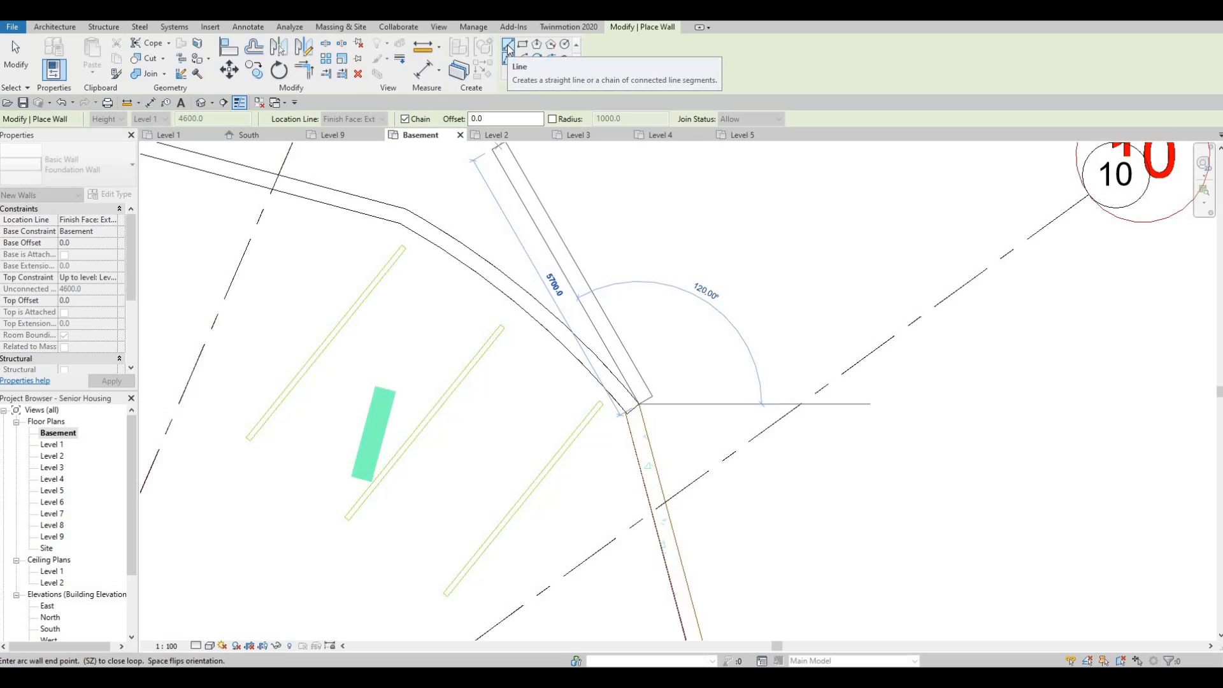
click(639, 404)
middle_drag(701, 432, 590, 197)
scroll(589, 198, down, 1)
middle_drag(627, 398, 583, 257)
scroll(624, 398, up, 4)
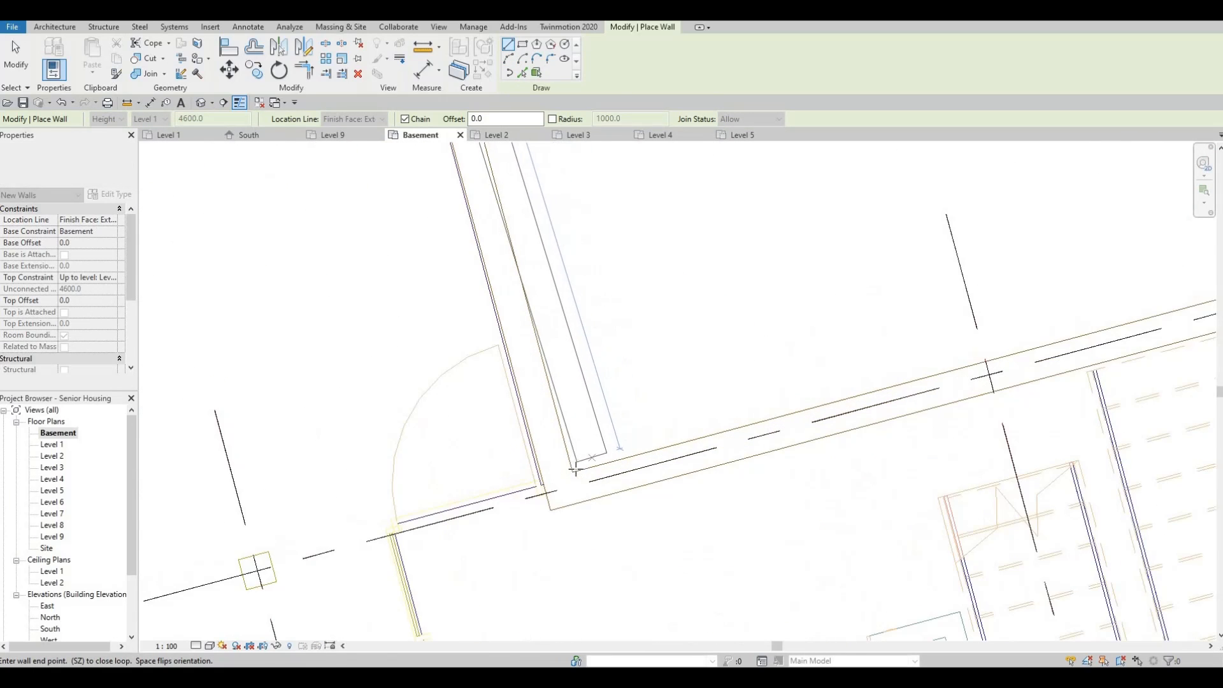
click(573, 472)
- Continue the foundation wall about 6650 mm along the stair core's grid 11 side to its outer corner
scroll(698, 421, down, 1)
middle_drag(882, 406, 473, 451)
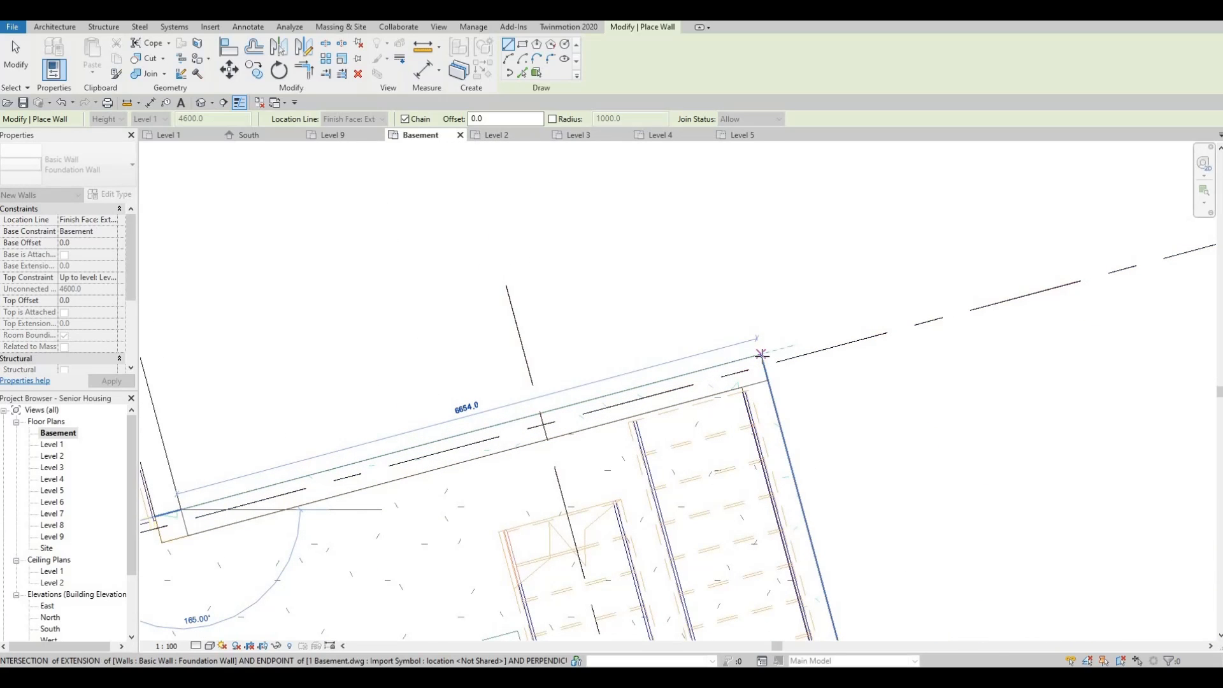
scroll(761, 355, up, 2)
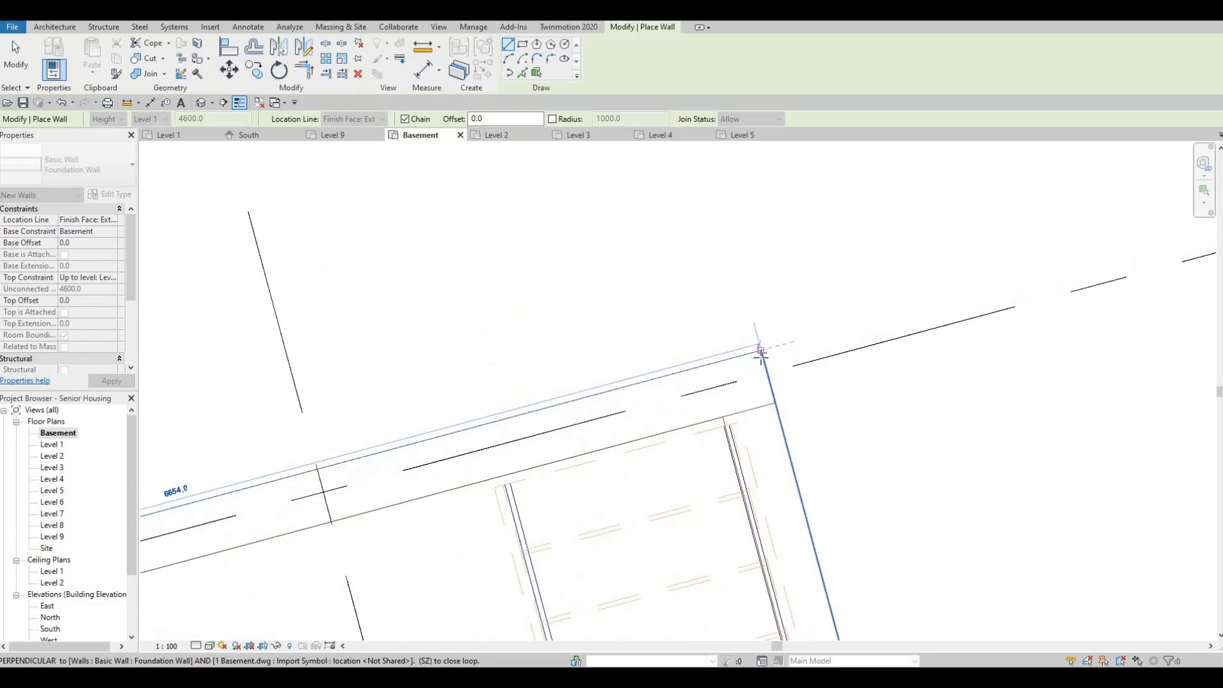
click(760, 349)
- Trace the stair core's outer side from grid 11 to grid 12, returning along grid 12 to the perimeter wall corner
scroll(758, 357, down, 4)
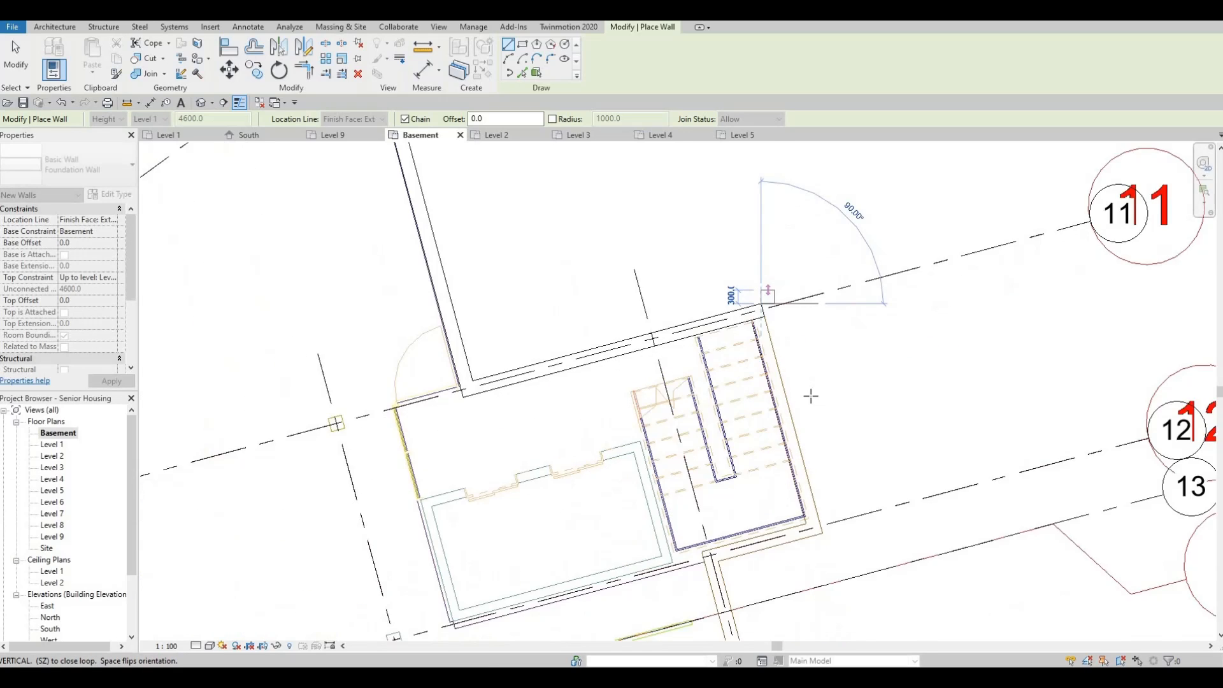
middle_drag(900, 305, 859, 281)
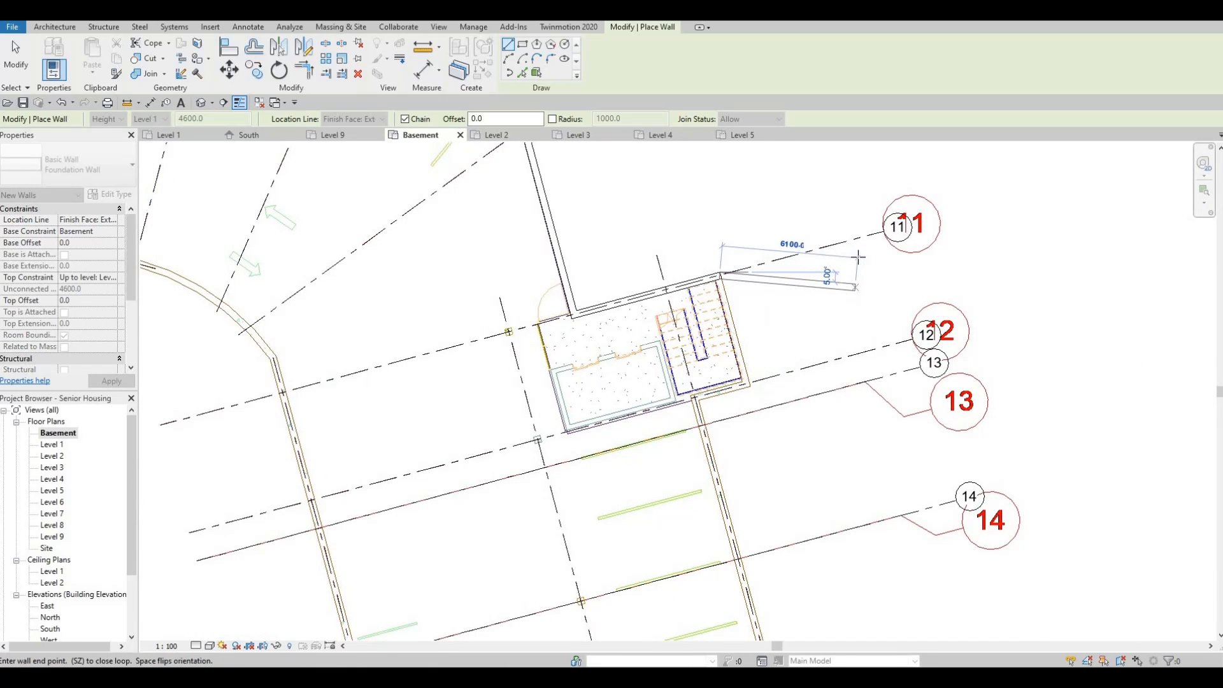
scroll(858, 257, down, 1)
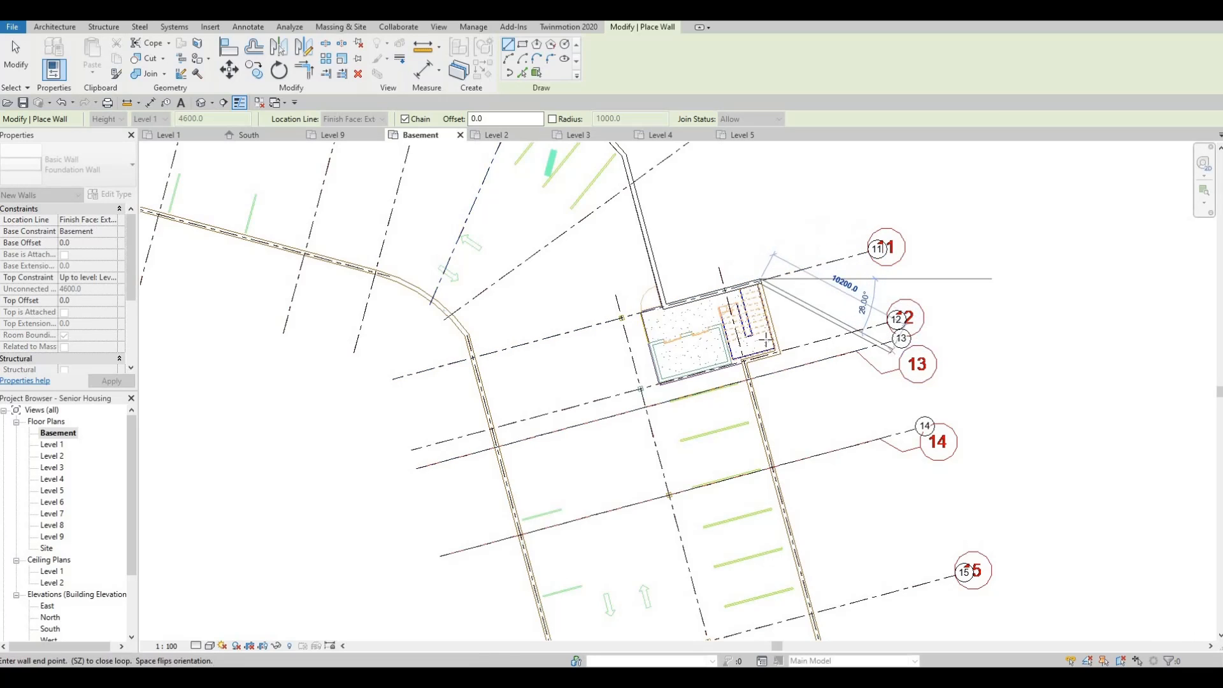
scroll(766, 342, up, 6)
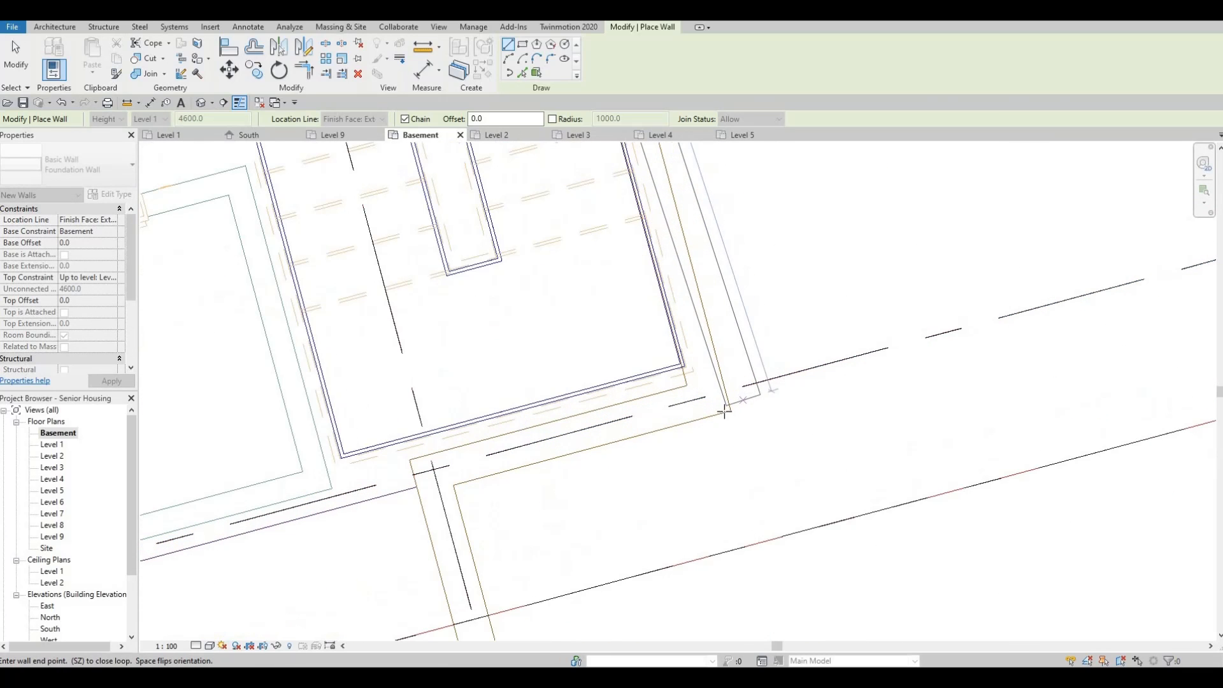
click(726, 411)
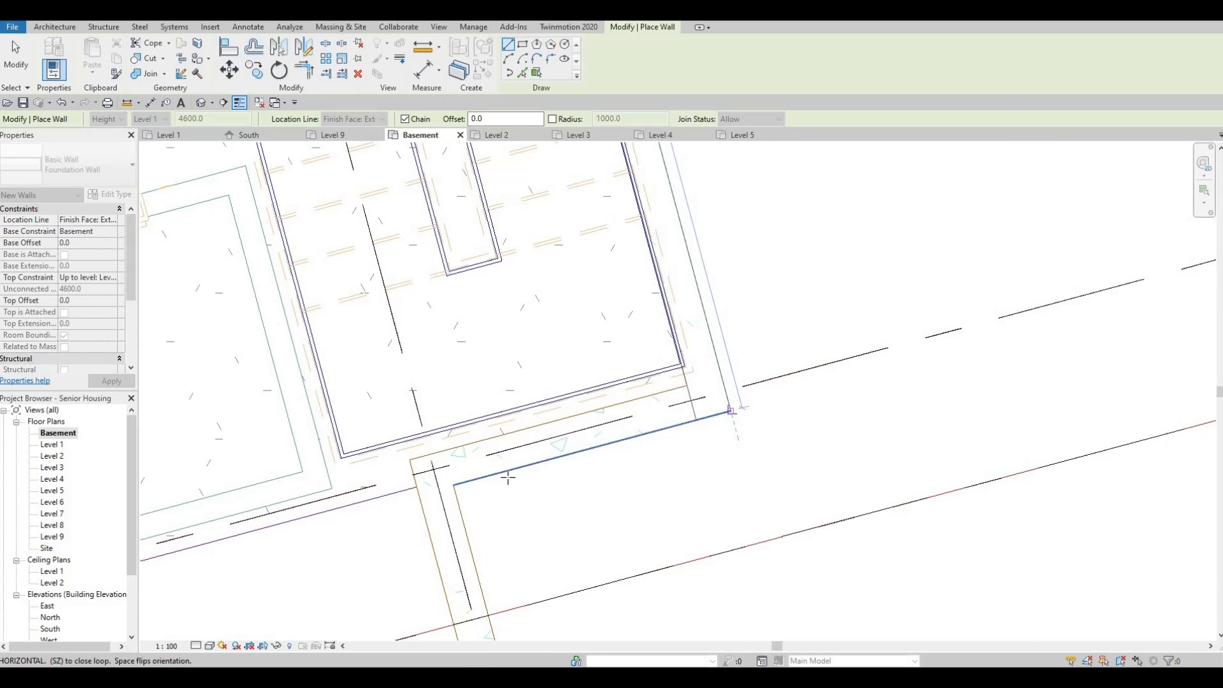
click(454, 485)
- Draw the perimeter wall from the stair core corner across grids 13 to 15 to the outer corner at grid 16
middle_drag(495, 522, 527, 178)
scroll(544, 226, down, 5)
scroll(544, 231, down, 3)
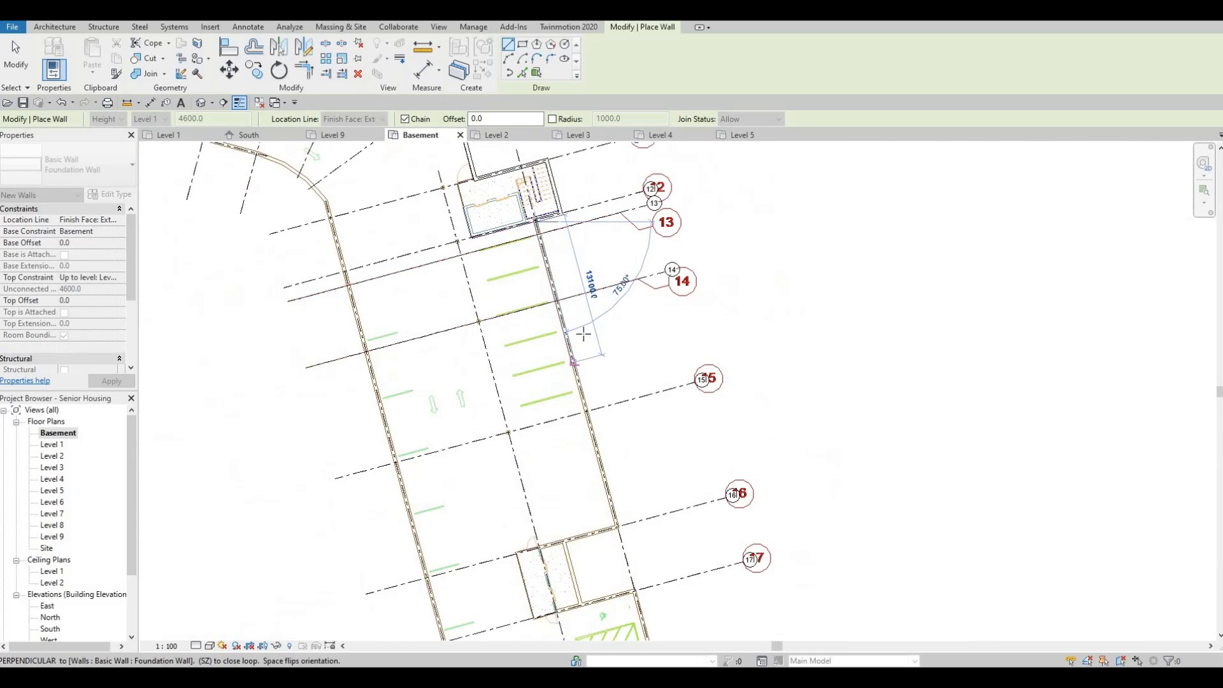
middle_drag(617, 500, 560, 298)
scroll(562, 307, up, 4)
scroll(560, 394, up, 4)
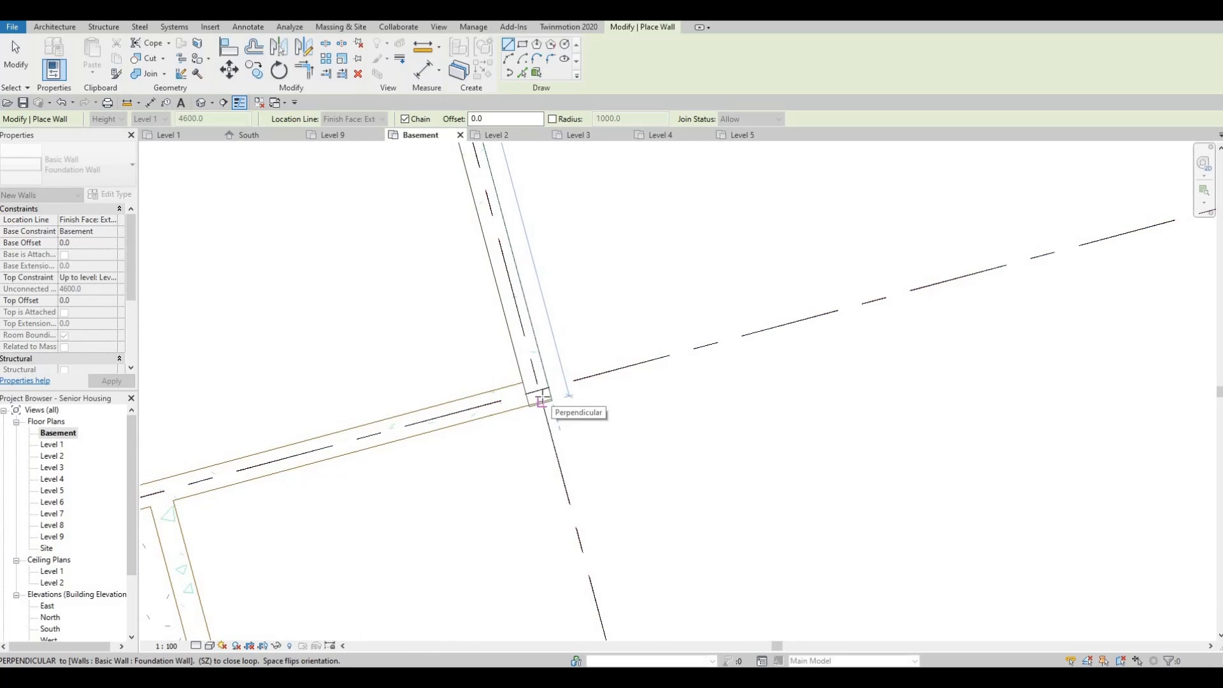
scroll(542, 402, up, 2)
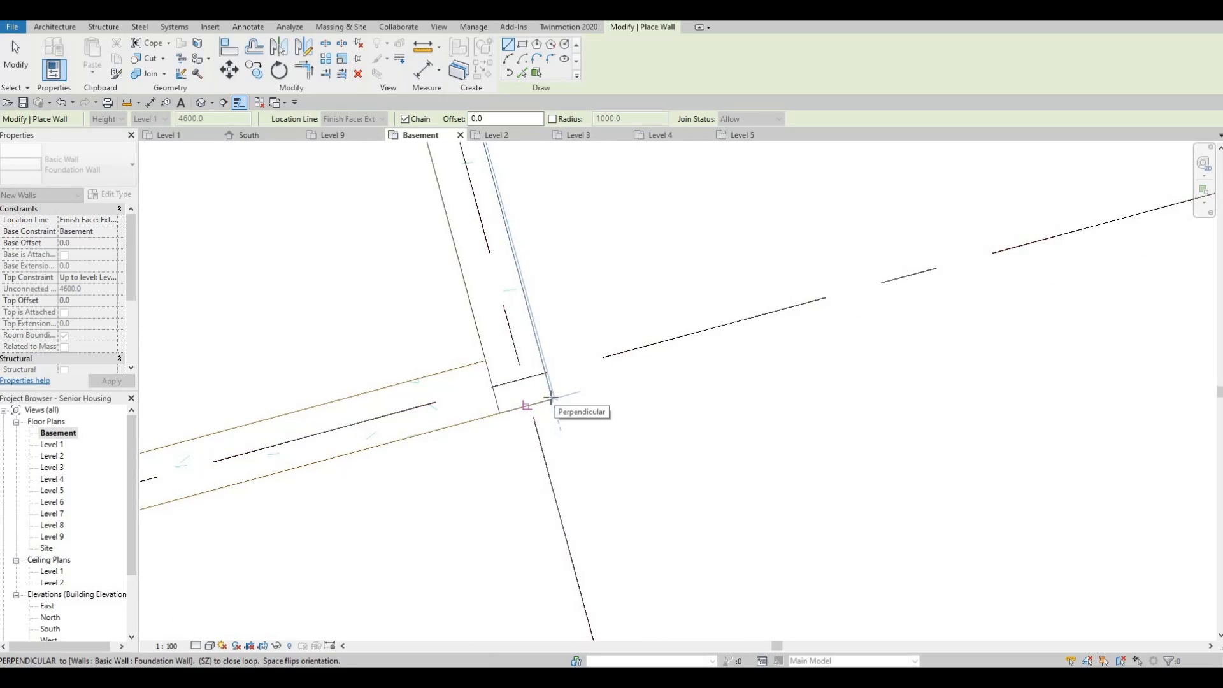
scroll(559, 398, up, 2)
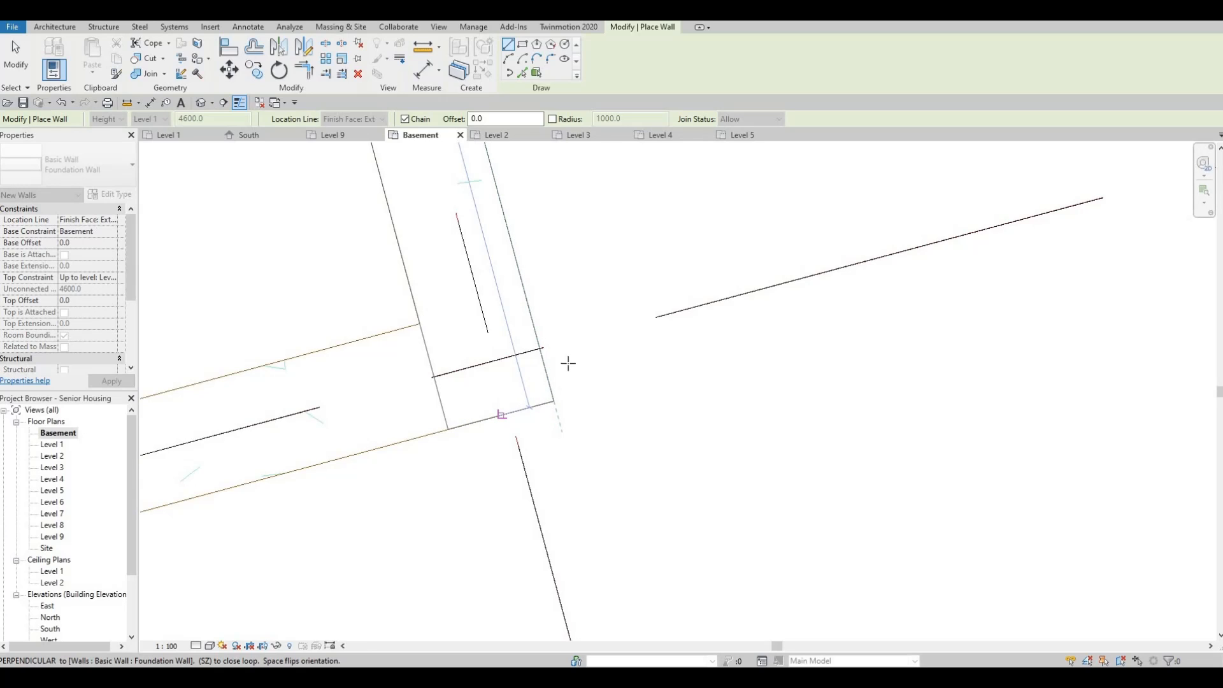
scroll(560, 408, up, 3)
scroll(554, 400, up, 3)
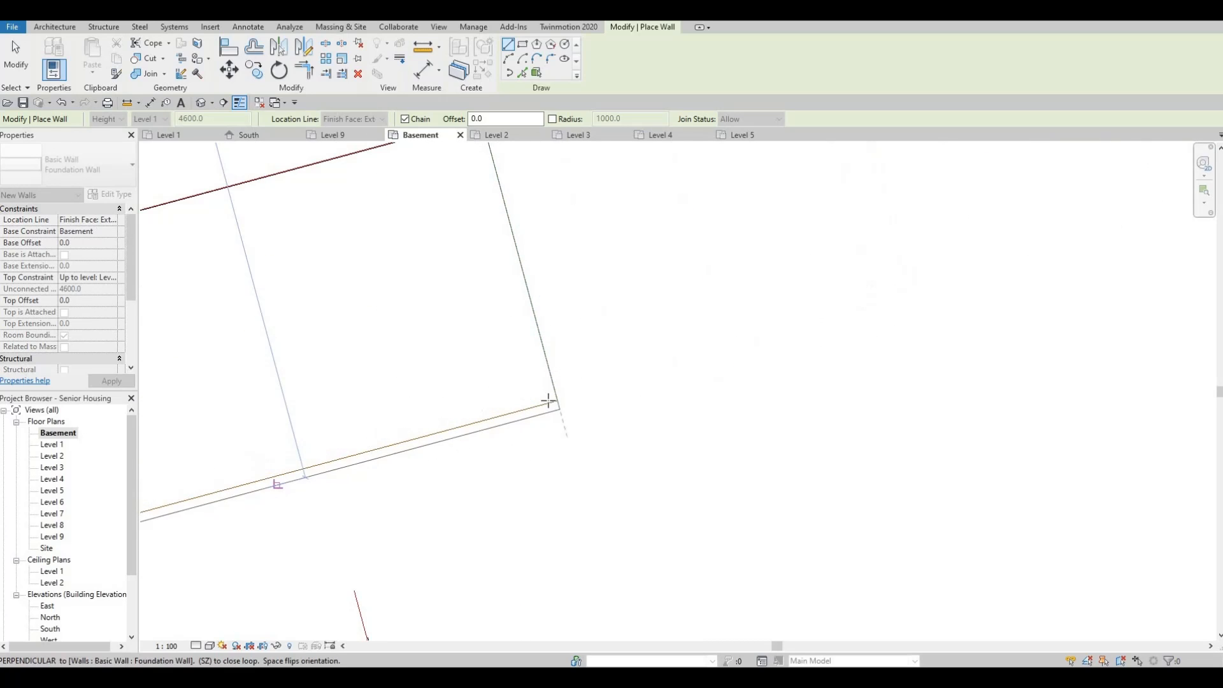
click(557, 401)
- Continue the wall inward along grid 16 to the outer face of the cross wall between grids 16 and 17
scroll(627, 348, down, 3)
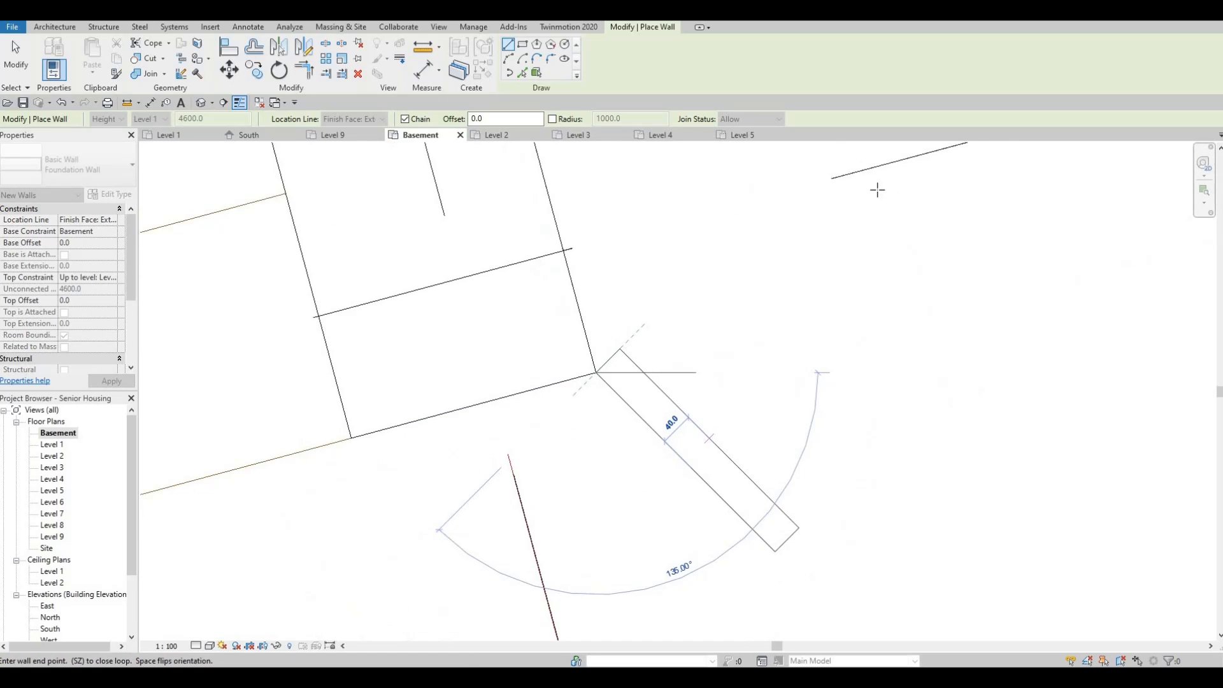
scroll(877, 204, down, 3)
middle_drag(522, 300, 813, 198)
scroll(813, 198, down, 4)
scroll(753, 176, down, 2)
middle_drag(433, 325, 726, 181)
scroll(714, 181, down, 3)
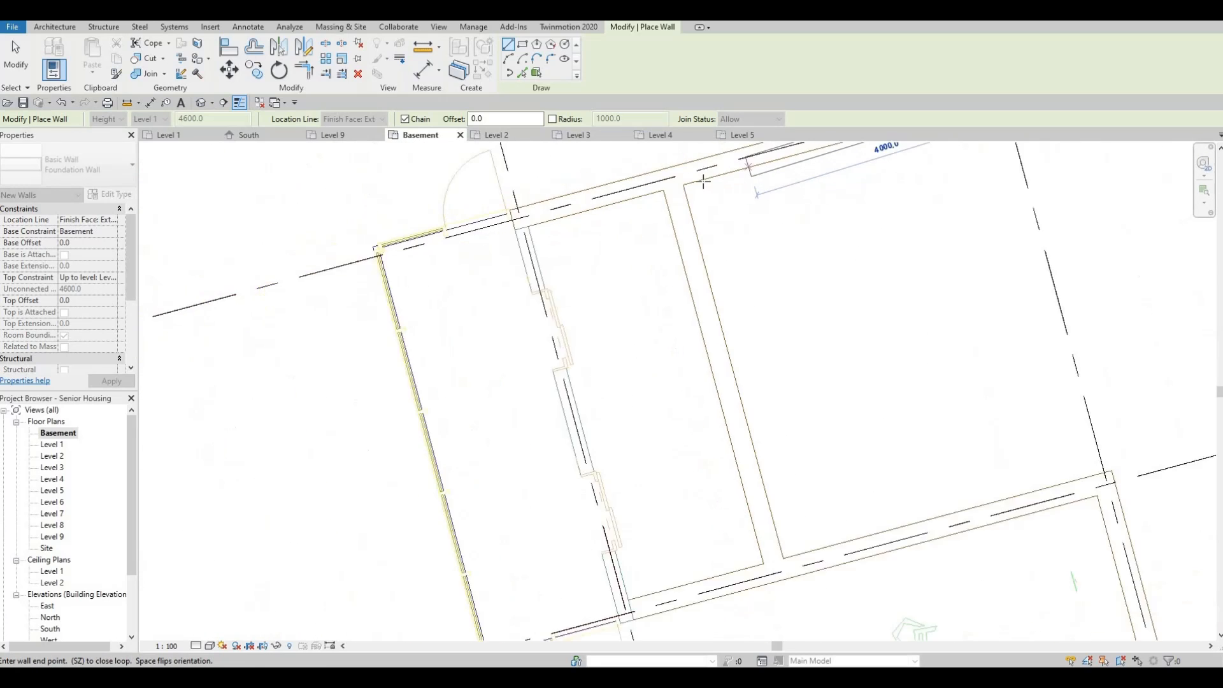
scroll(677, 191, up, 4)
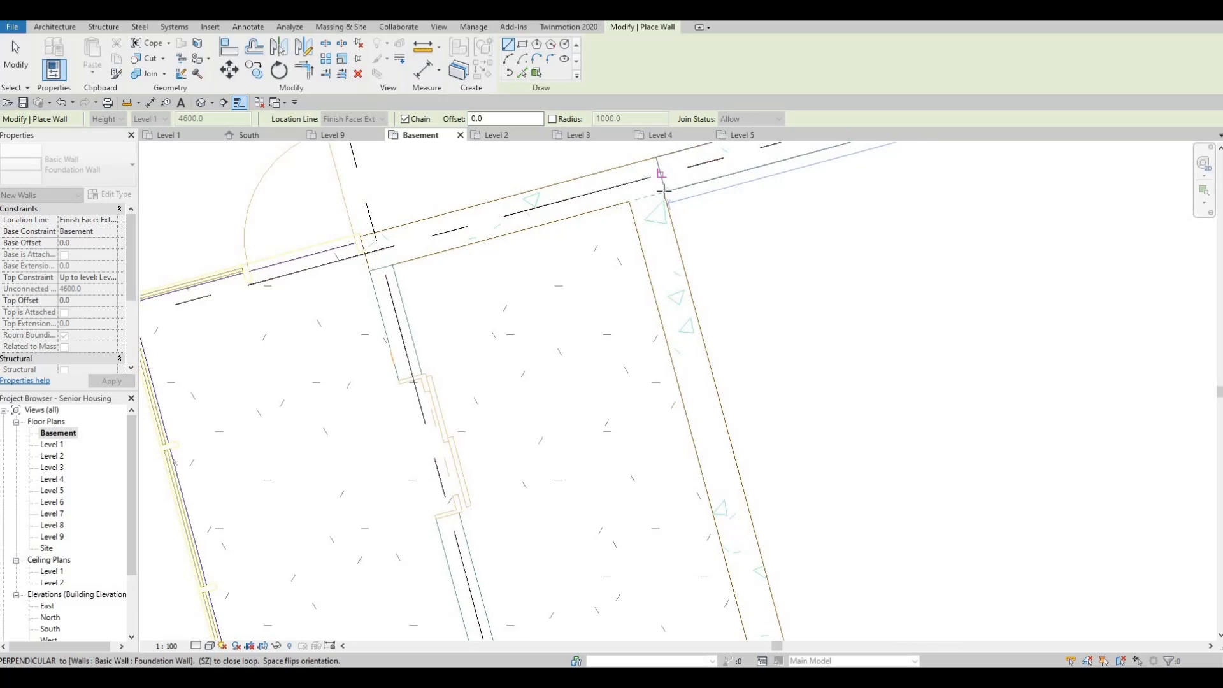
scroll(664, 190, up, 5)
middle_drag(664, 189, 584, 284)
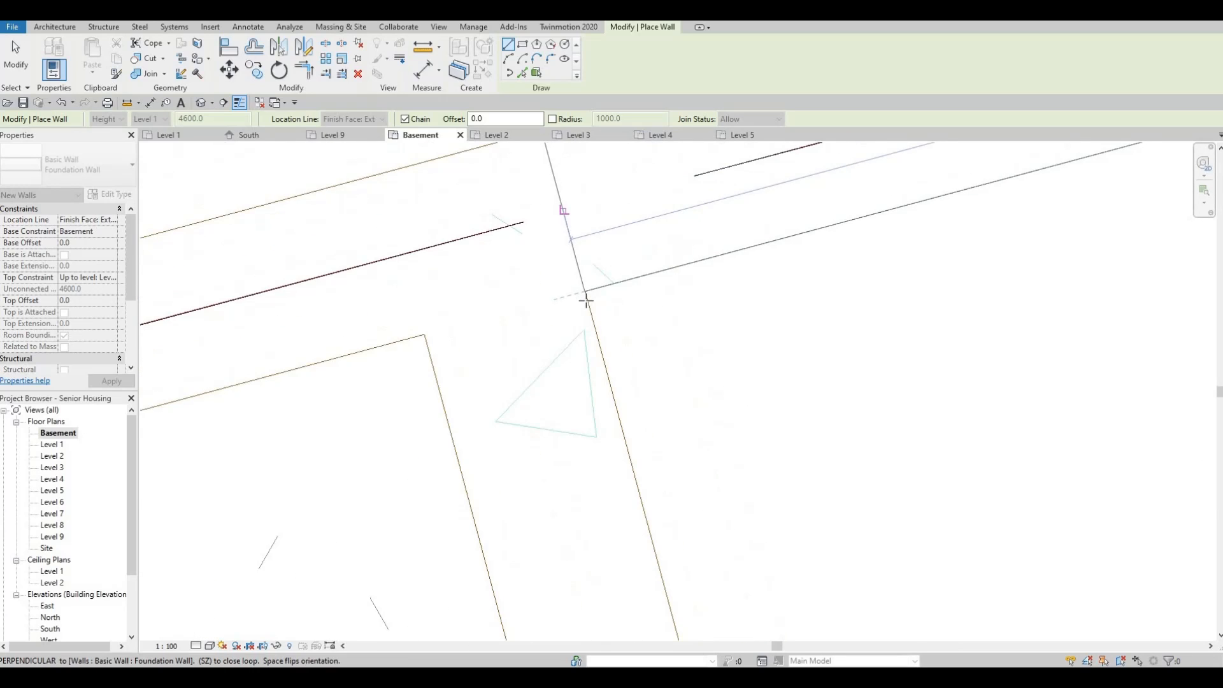
scroll(585, 299, up, 2)
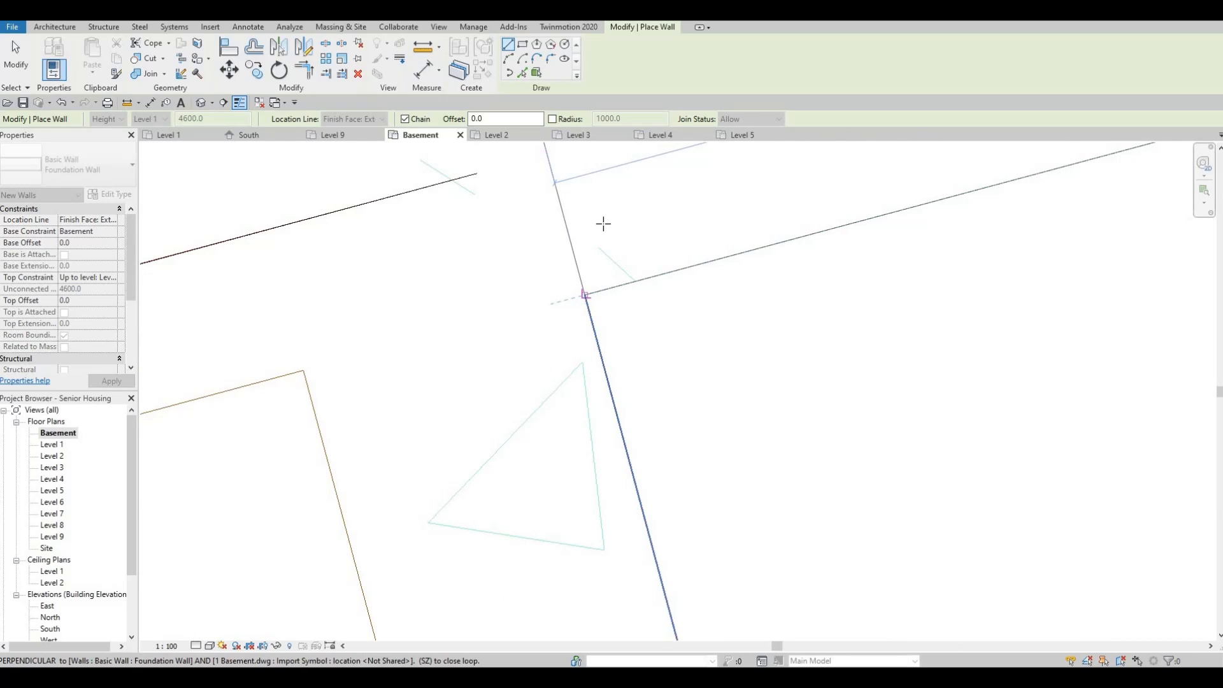
click(585, 295)
- Trace the recessed cross wall from grid 16 to its inner corner with the grid 17 wall
scroll(604, 227, down, 8)
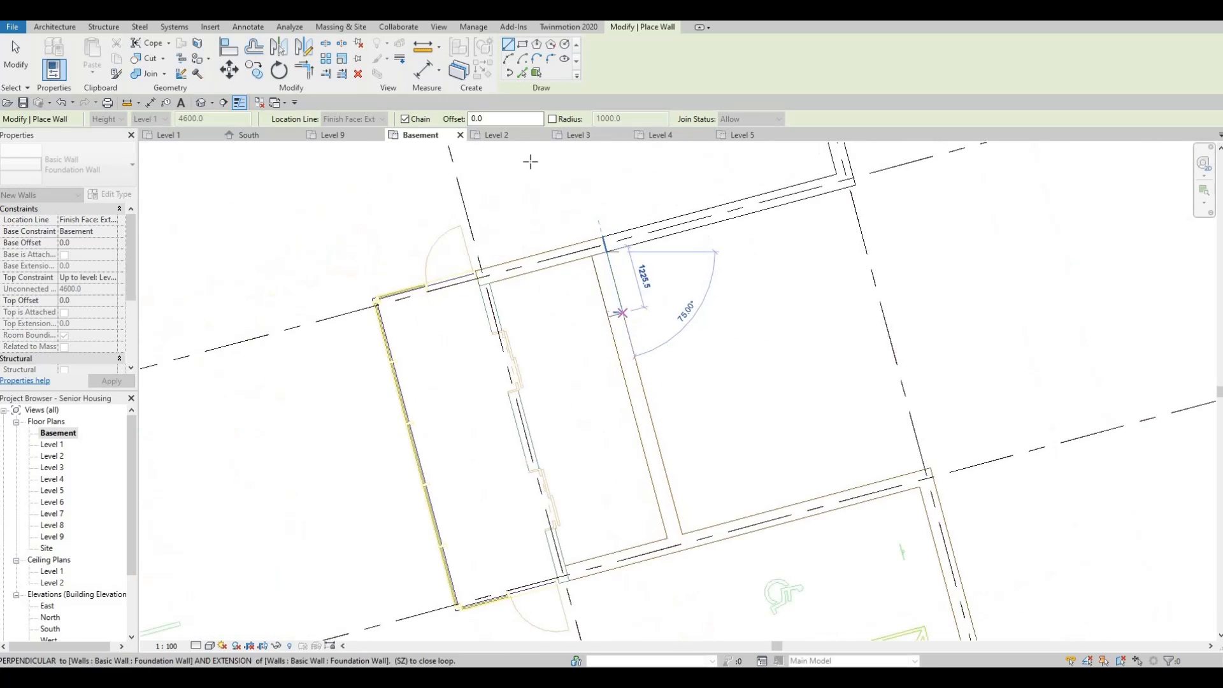
middle_drag(602, 411, 482, 153)
scroll(565, 265, up, 5)
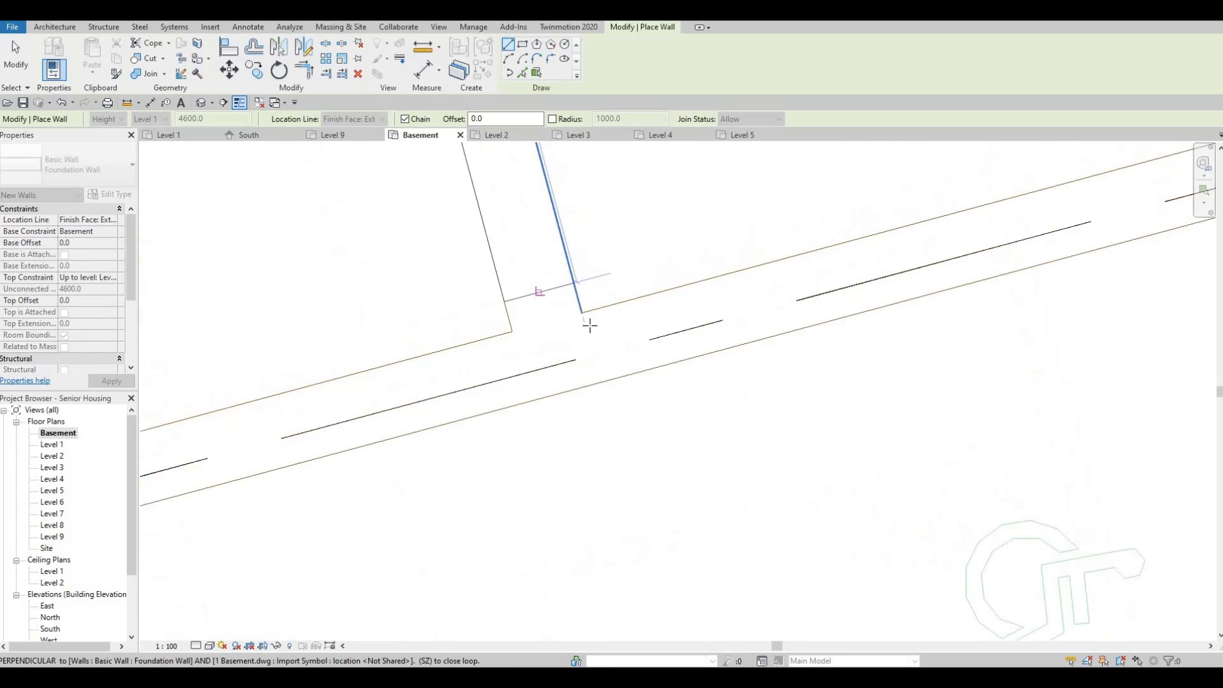
scroll(590, 326, up, 2)
click(588, 323)
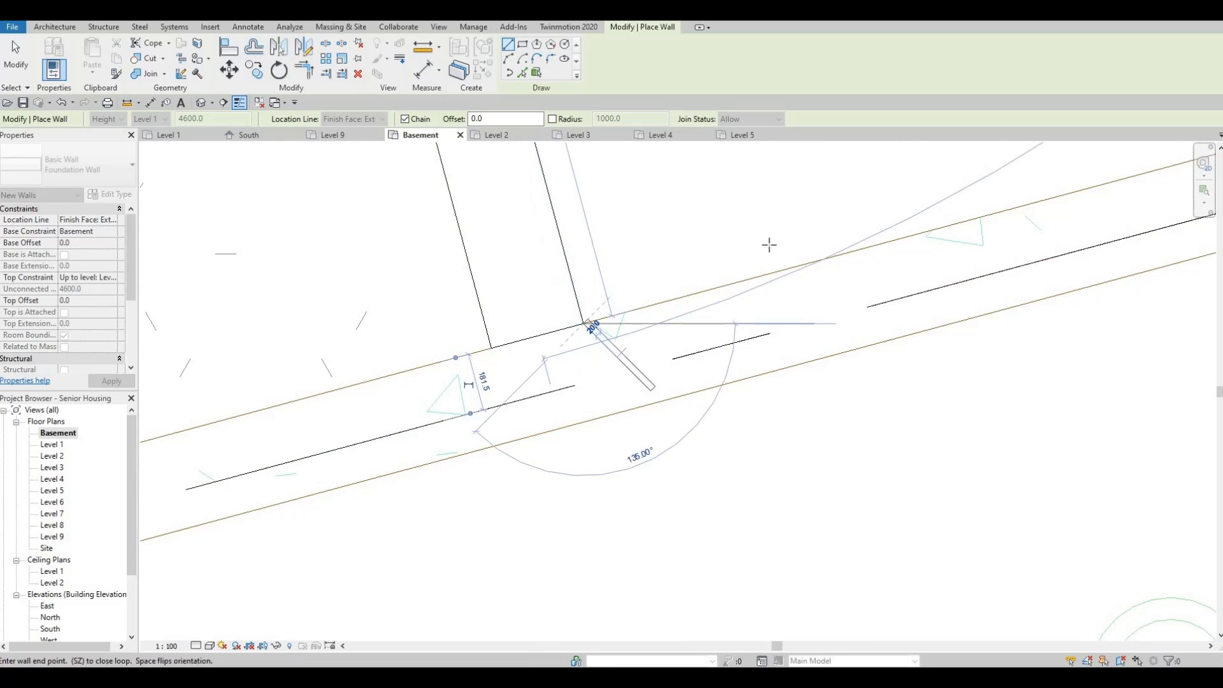
- Continue the wall outward along grid 17 to the corner with the outer perimeter wall
scroll(637, 299, down, 4)
middle_drag(949, 204, 669, 306)
scroll(675, 300, up, 5)
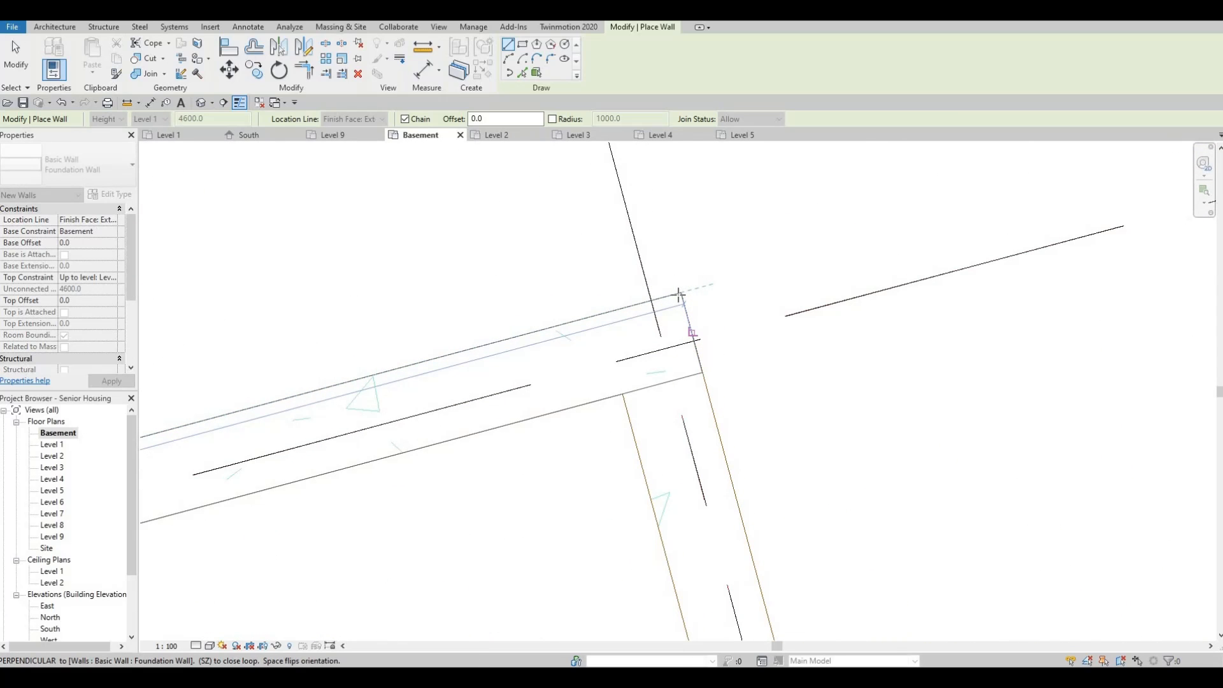
scroll(683, 288, up, 2)
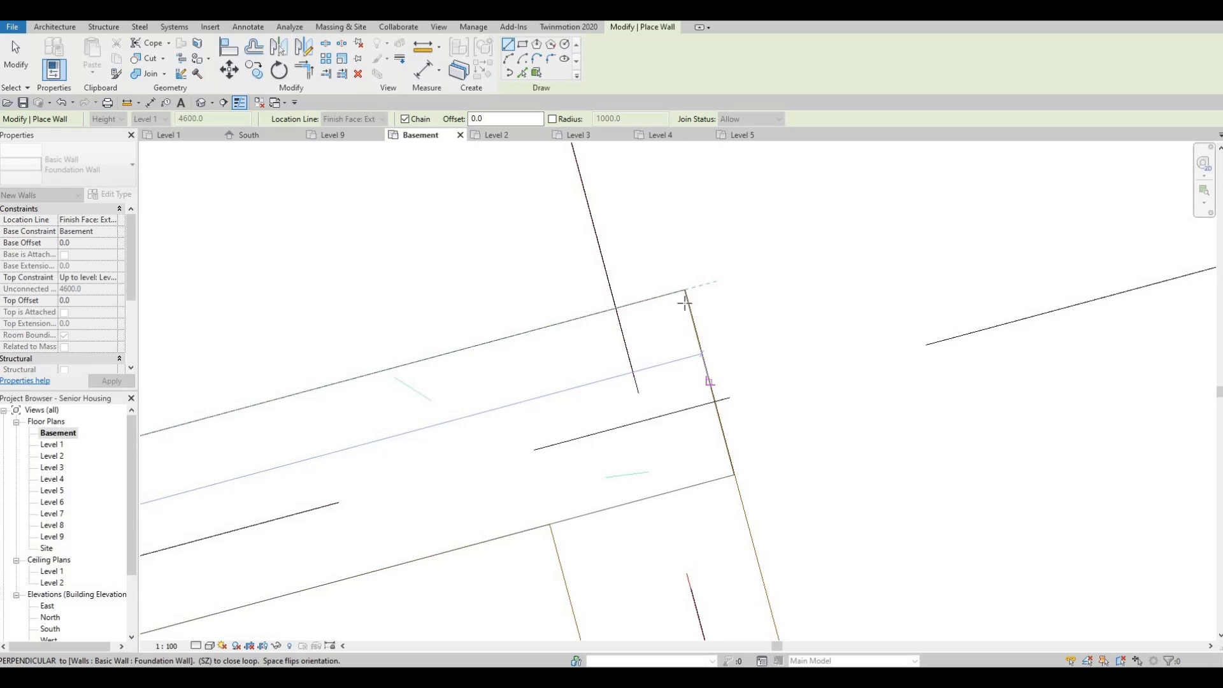
scroll(685, 303, up, 3)
click(686, 302)
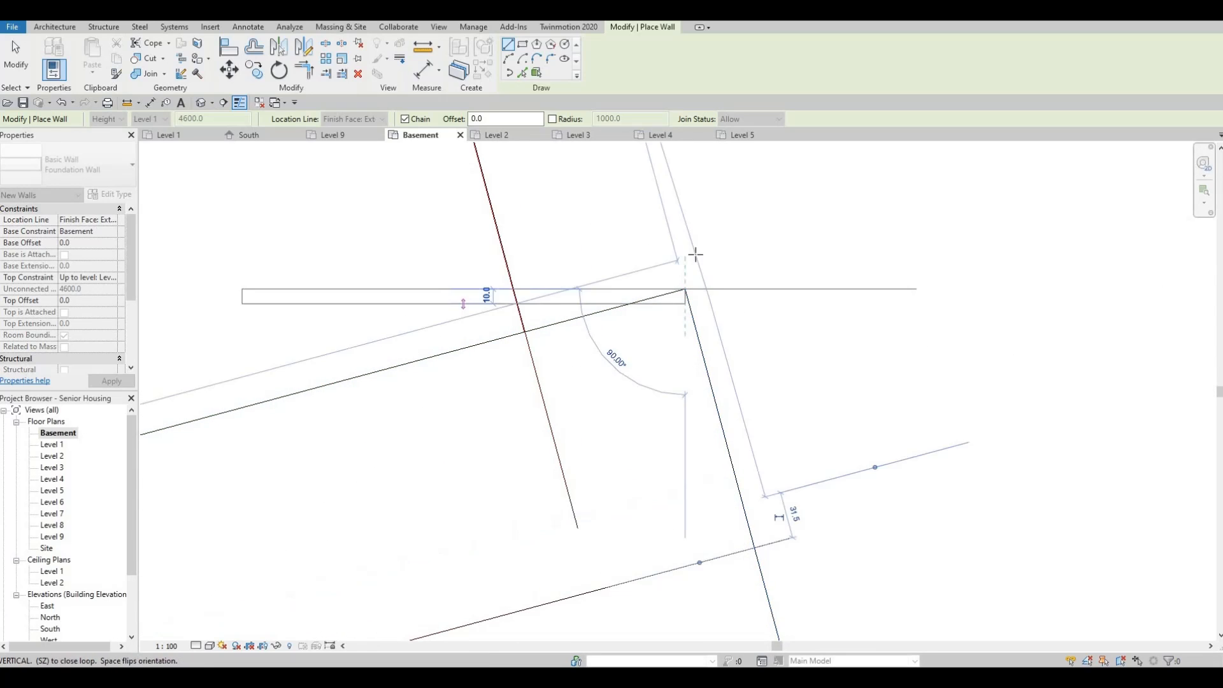
- Draw the long perimeter wall from the grid 17 corner past grid 20 to the building's end corner at grid 21
scroll(749, 553, down, 2)
middle_drag(749, 553, 729, 323)
scroll(734, 415, down, 3)
scroll(731, 510, down, 3)
middle_drag(732, 510, 698, 128)
scroll(739, 344, down, 1)
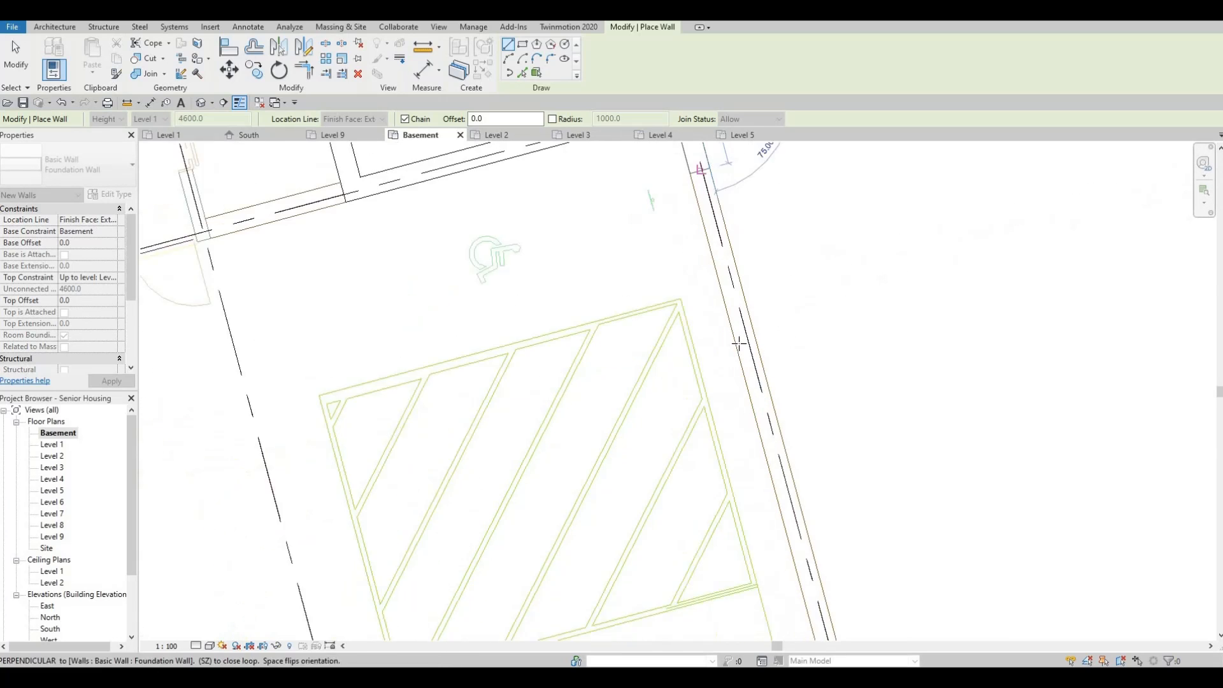
scroll(739, 343, down, 4)
middle_drag(739, 343, 721, 247)
middle_drag(778, 429, 684, 254)
middle_drag(774, 445, 713, 289)
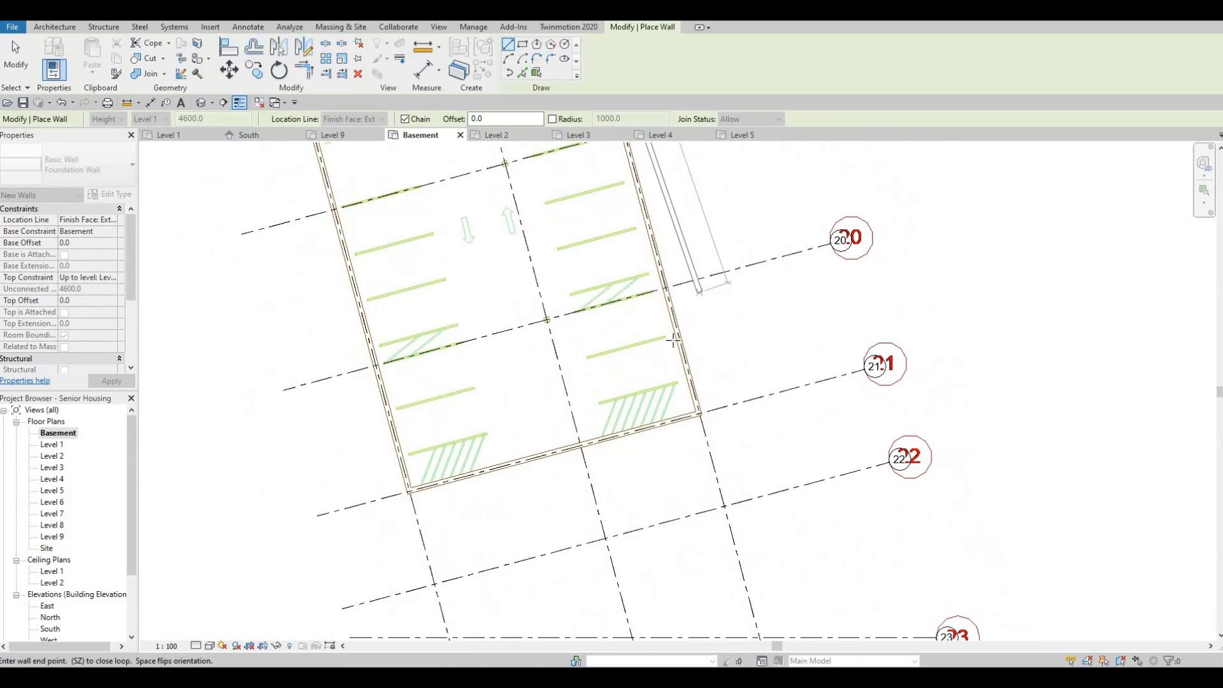
middle_drag(758, 402, 730, 341)
scroll(673, 351, up, 5)
scroll(673, 349, up, 2)
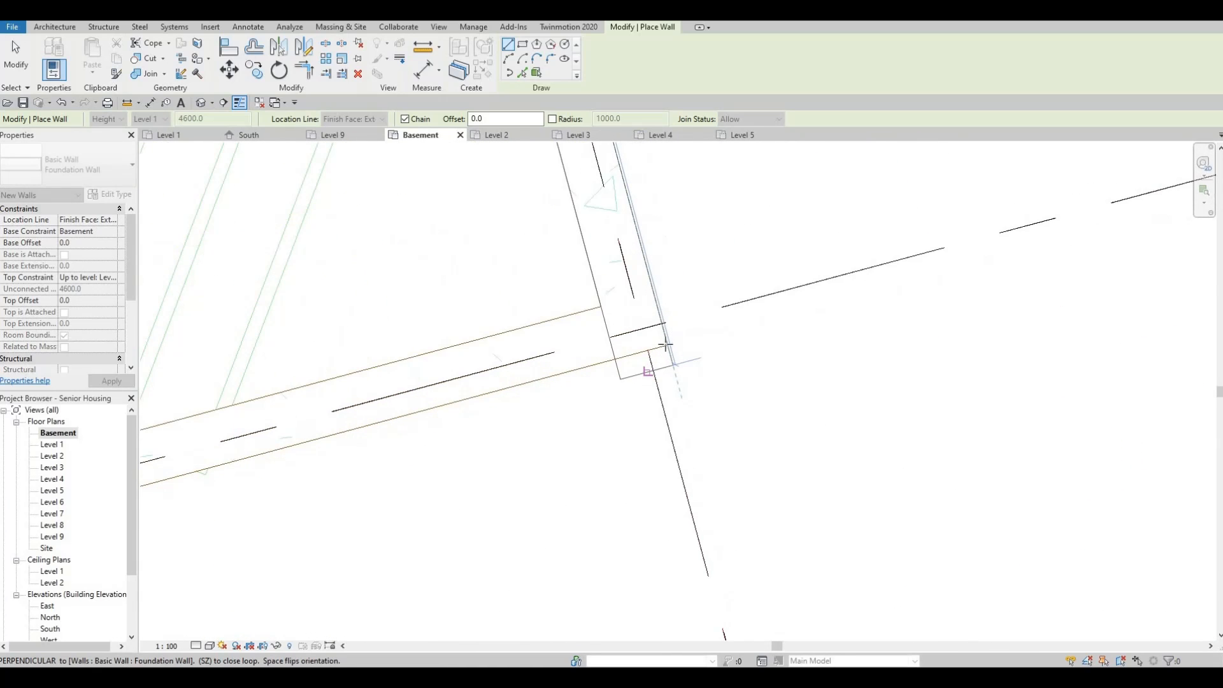
scroll(662, 354, up, 2)
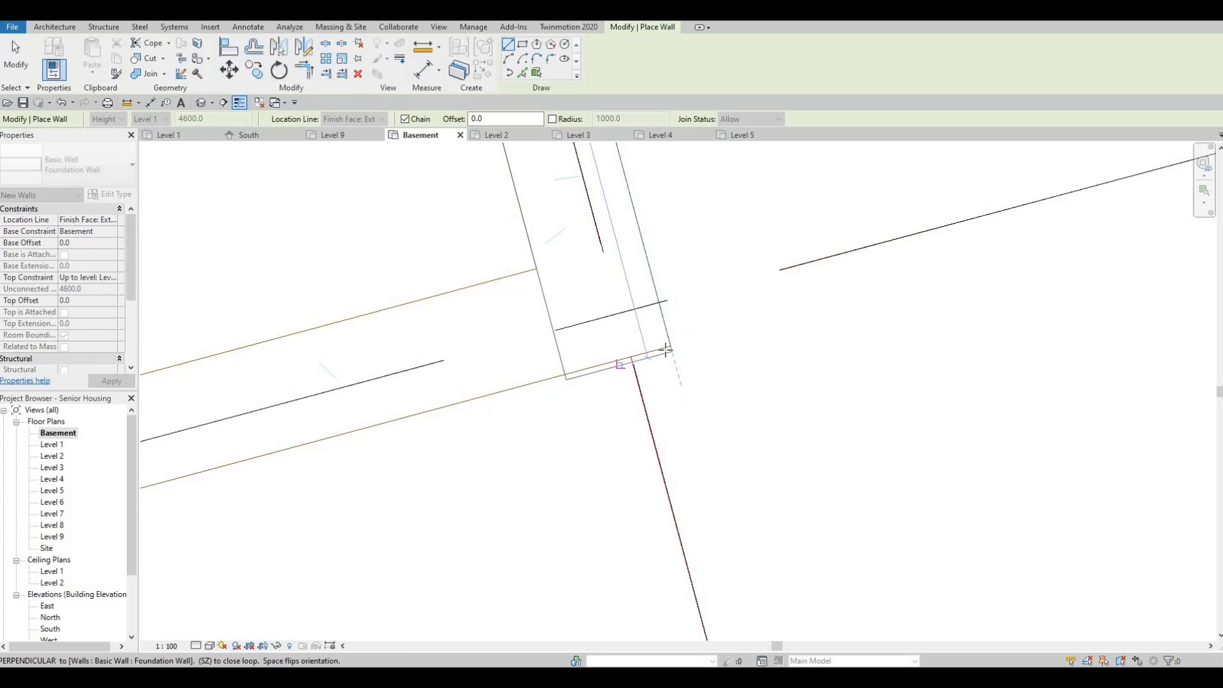
click(671, 346)
- Trace the end wall along grid 21 to the opposite corner of the basement
scroll(569, 341, down, 4)
middle_drag(429, 364, 776, 223)
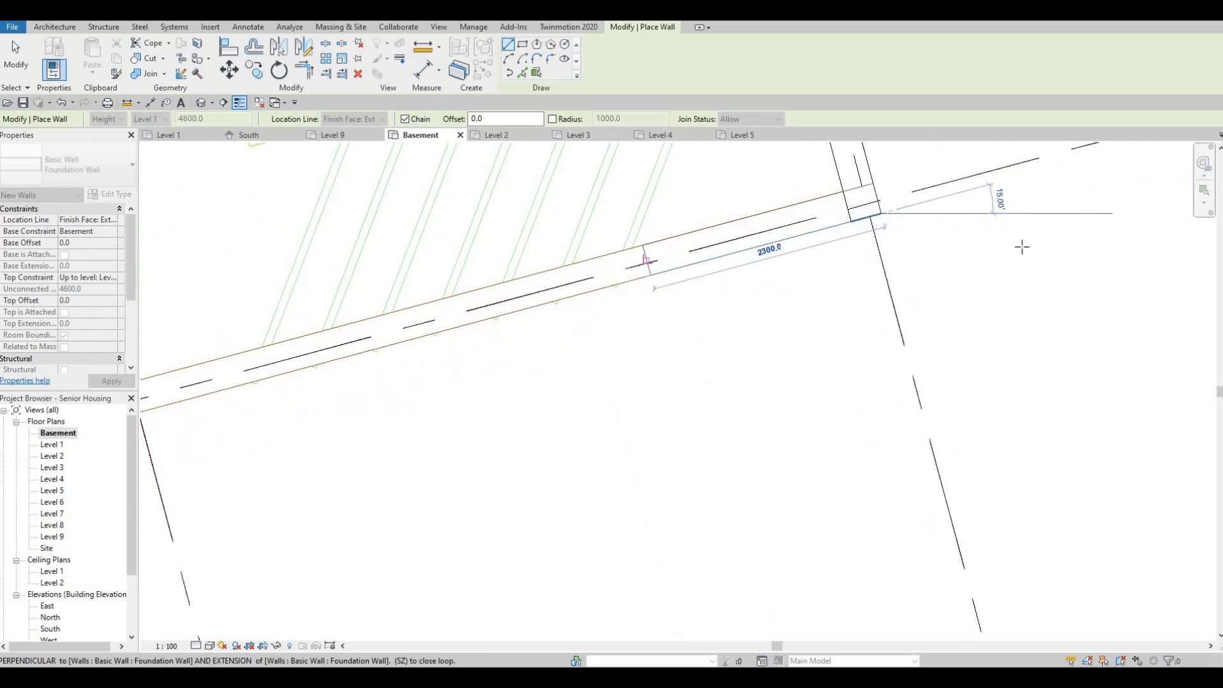
scroll(644, 259, down, 2)
middle_drag(452, 288, 655, 274)
middle_drag(335, 427, 771, 357)
scroll(341, 421, up, 1)
scroll(395, 424, up, 5)
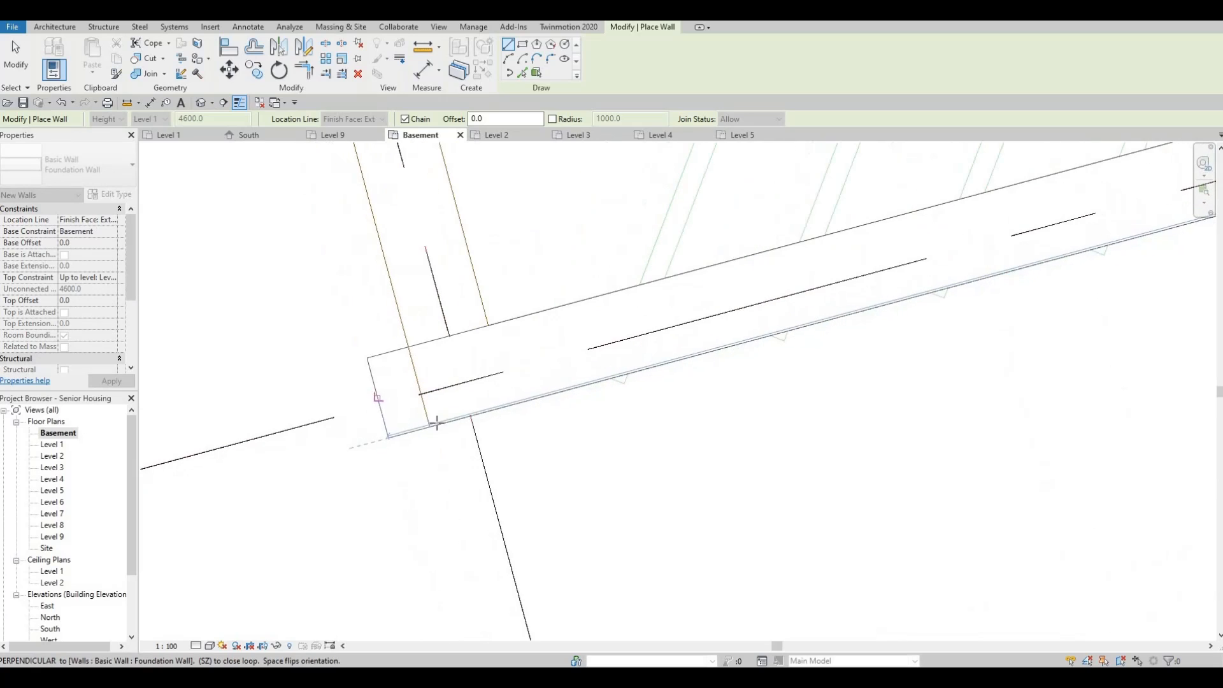
scroll(430, 401, up, 3)
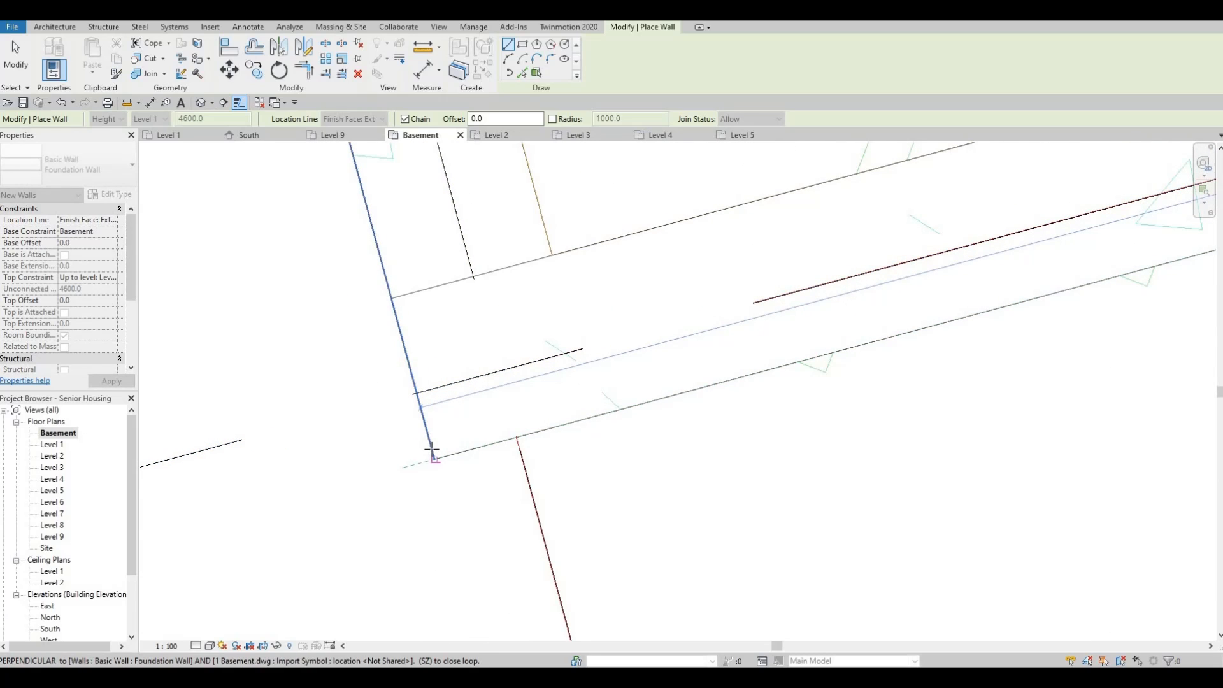
click(435, 459)
- Draw the opposite long perimeter wall from the grid 21 corner back across grid 11 to the start of the curved section
scroll(389, 274, down, 5)
middle_drag(428, 280, 552, 453)
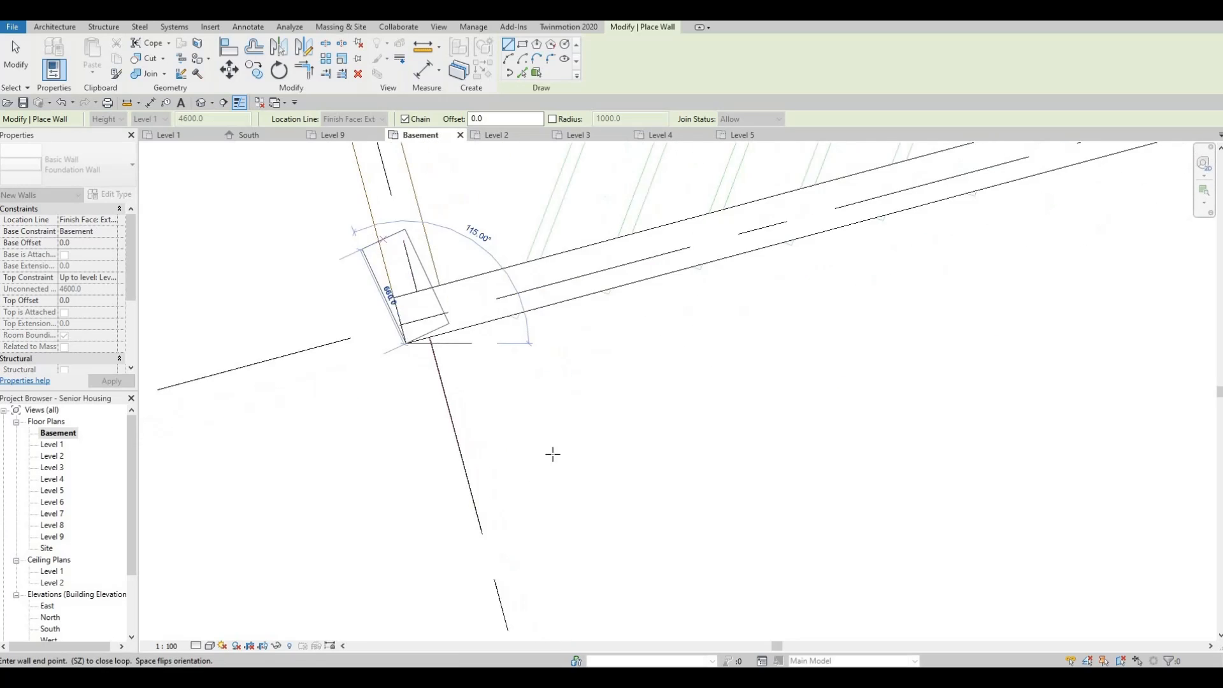
scroll(545, 386, down, 10)
middle_drag(610, 236, 758, 502)
middle_drag(555, 207, 521, 409)
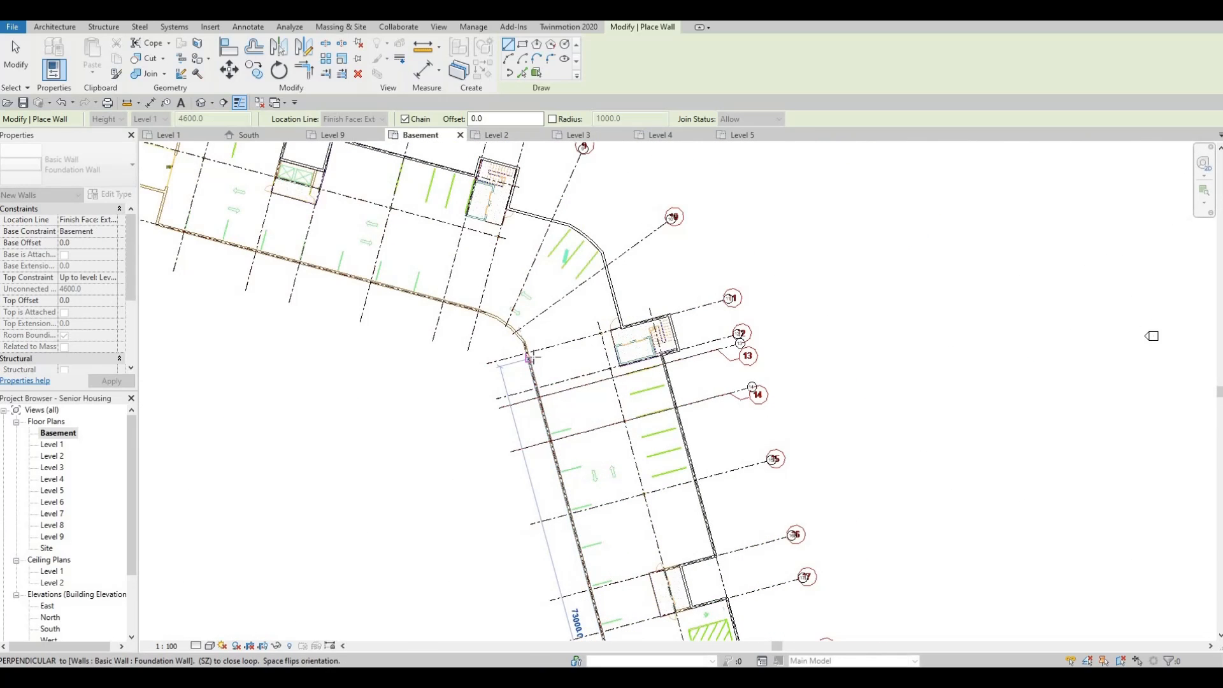
scroll(533, 359, up, 2)
scroll(520, 330, up, 5)
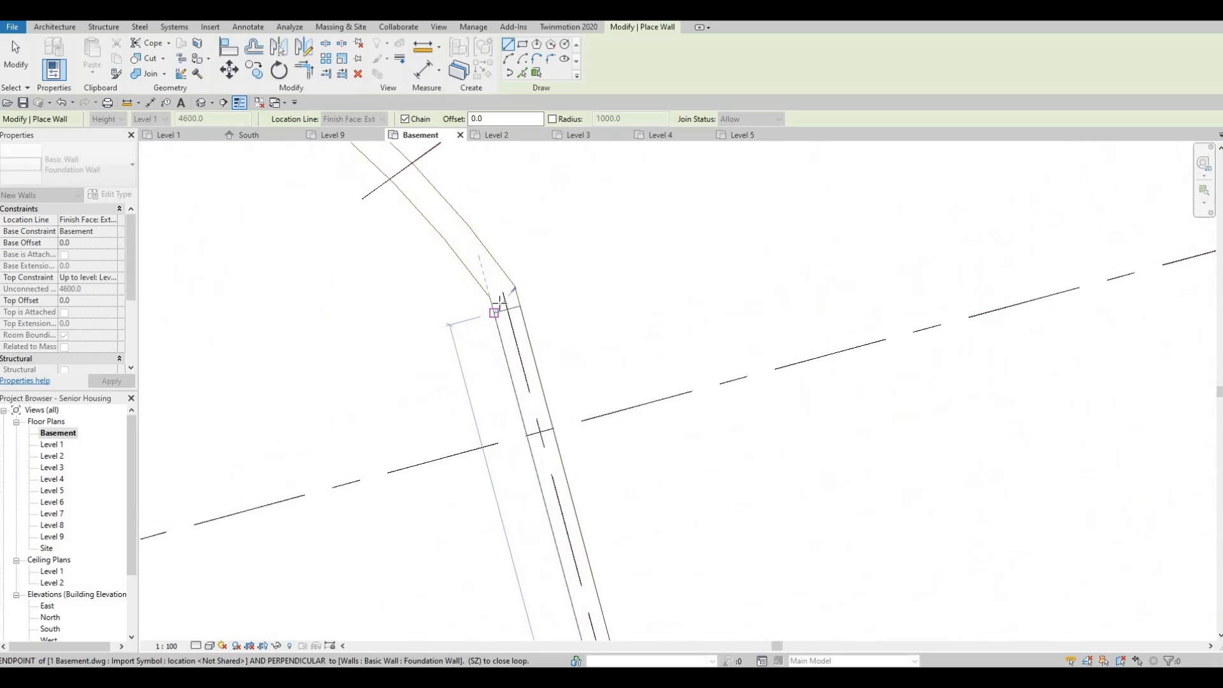
click(490, 298)
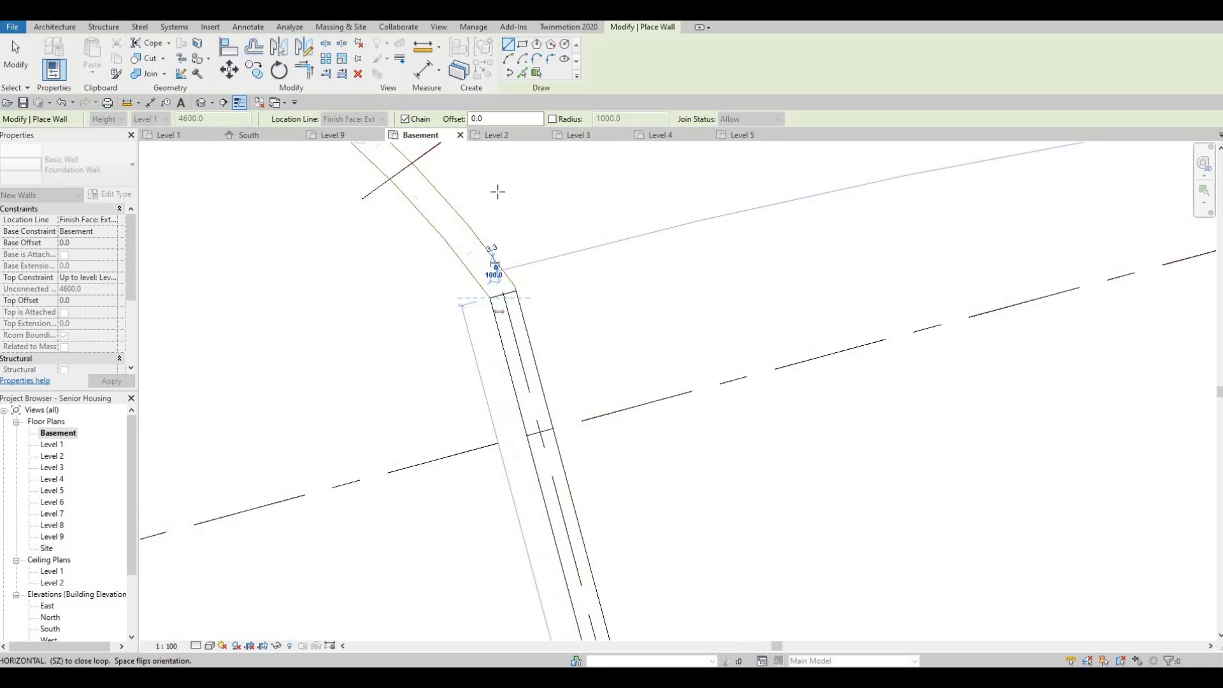
- Switch to a Start-End-Radius Arc and place the curved foundation wall's end point where the traced curve meets grid 8
scroll(519, 180, down, 3)
middle_drag(562, 331, 602, 414)
scroll(602, 414, down, 2)
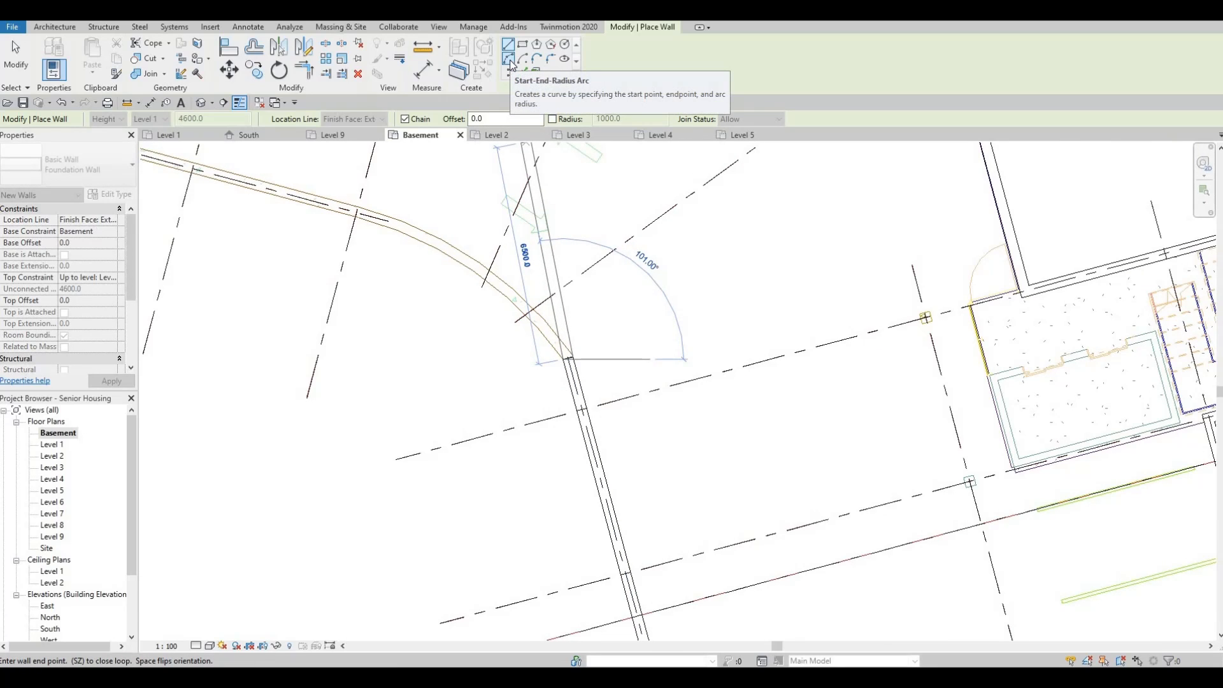
click(509, 61)
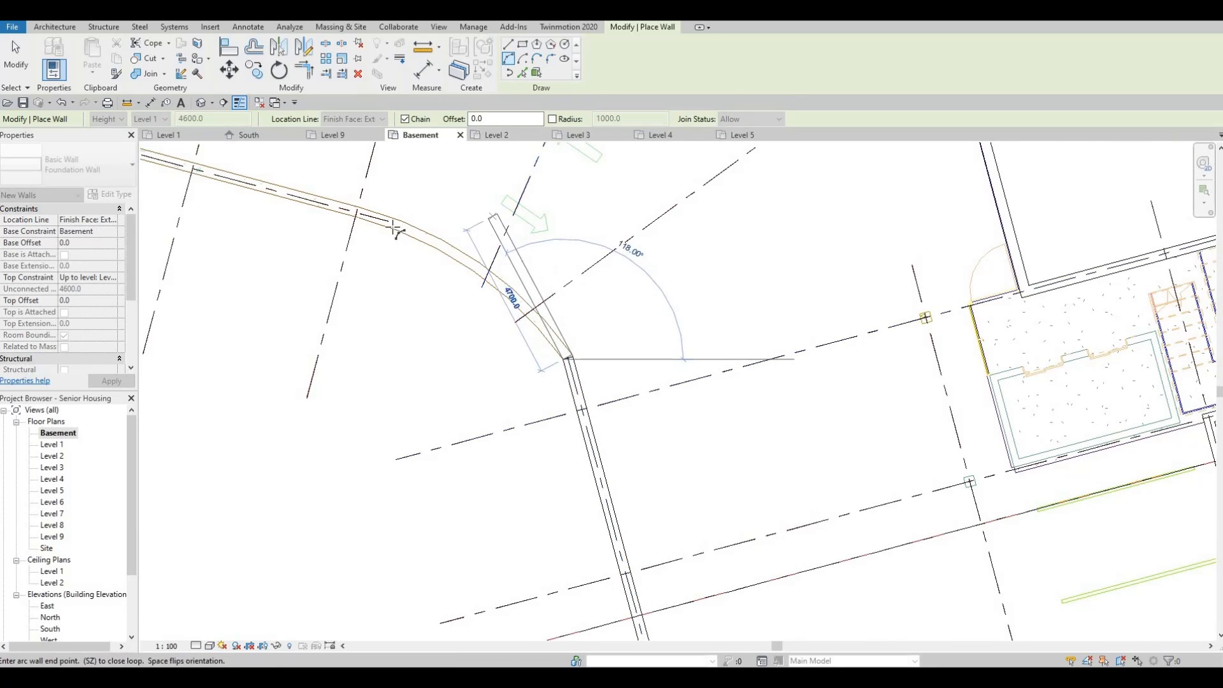
scroll(472, 208, up, 1)
middle_drag(518, 397, 522, 391)
scroll(509, 390, up, 3)
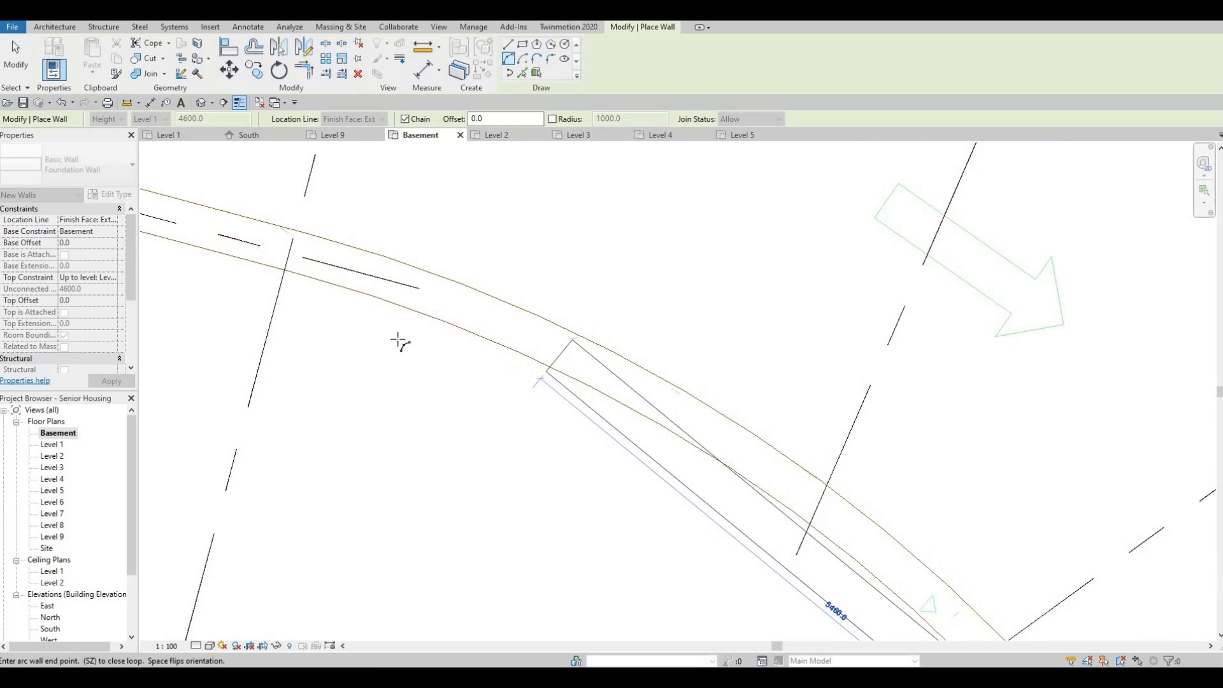
scroll(516, 363, down, 2)
middle_drag(434, 322, 561, 350)
scroll(522, 280, down, 1)
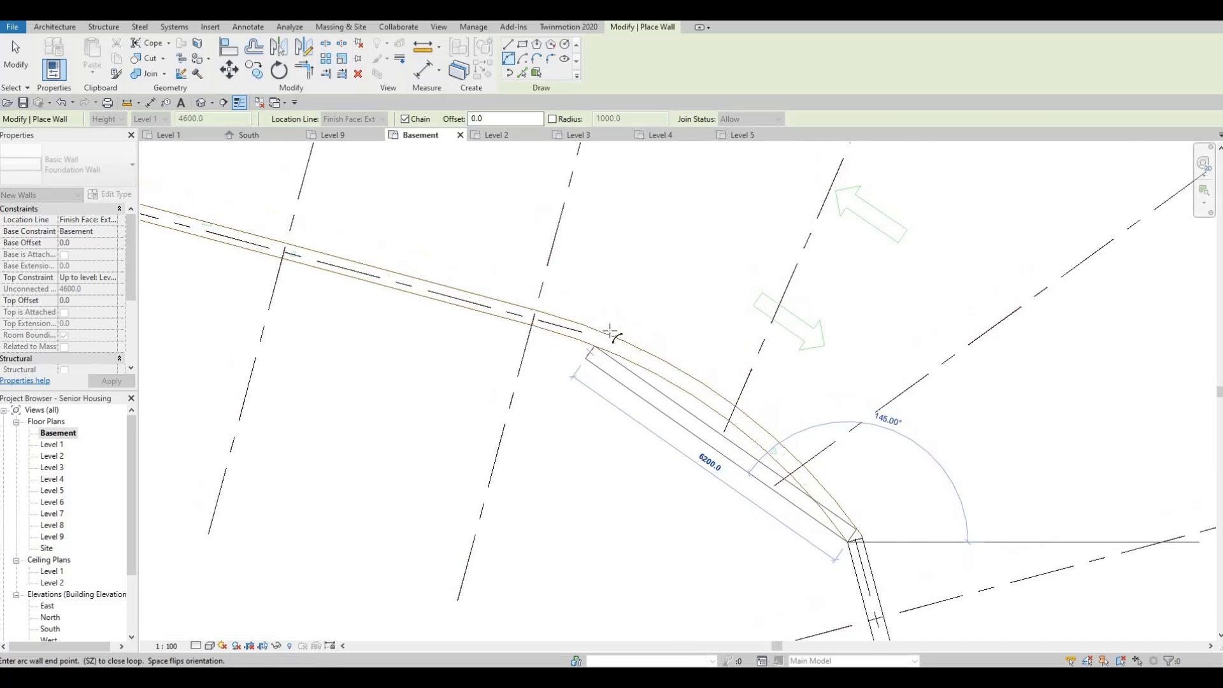
scroll(611, 333, up, 3)
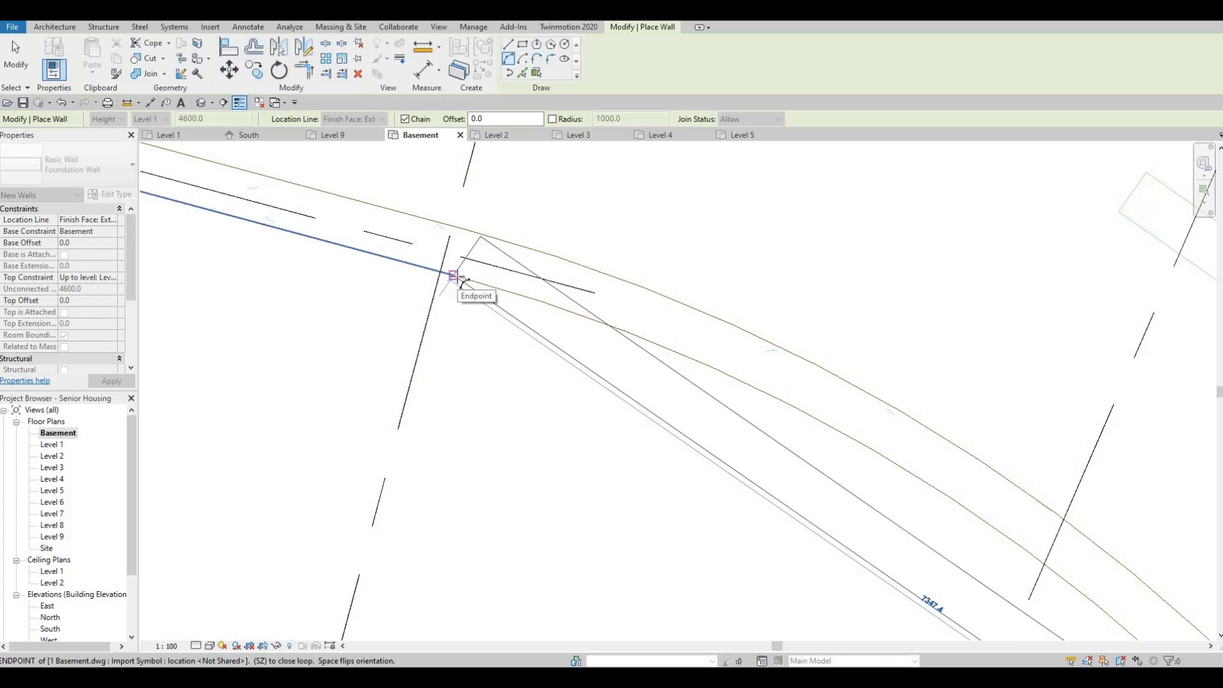
click(467, 276)
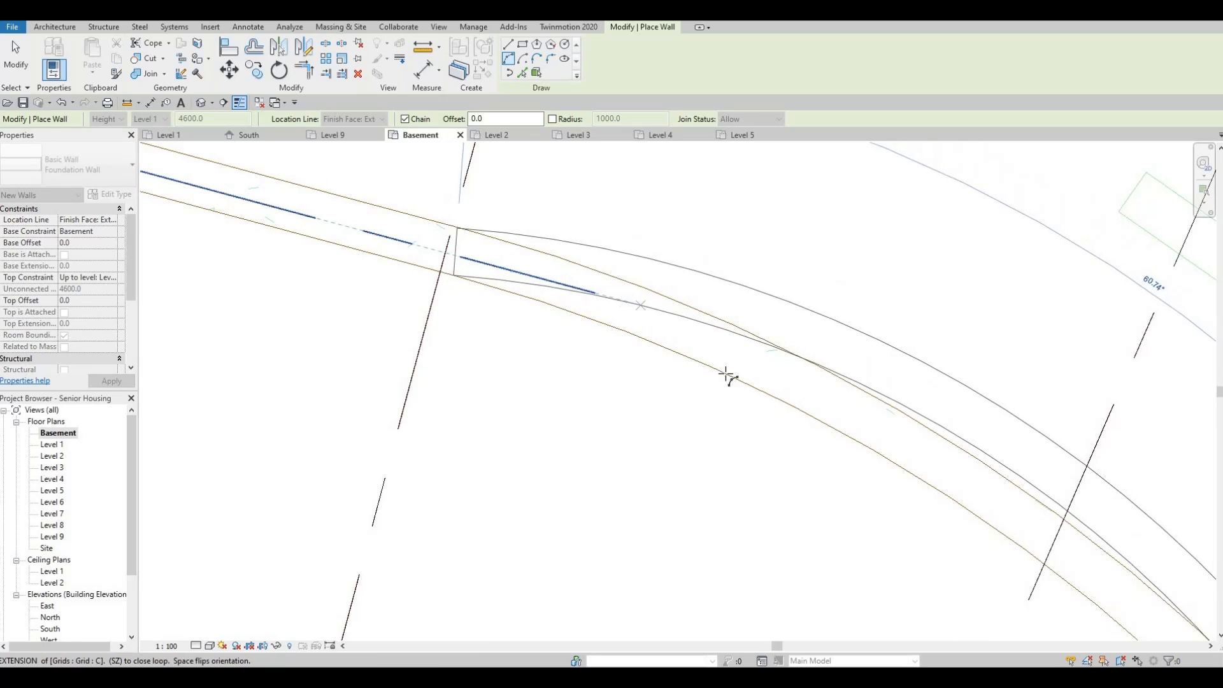
- Fit the arc wall's curvature to the traced curve through the midpoint on its outer face between grids 8 and 9
middle_drag(931, 516, 866, 432)
scroll(866, 431, down, 1)
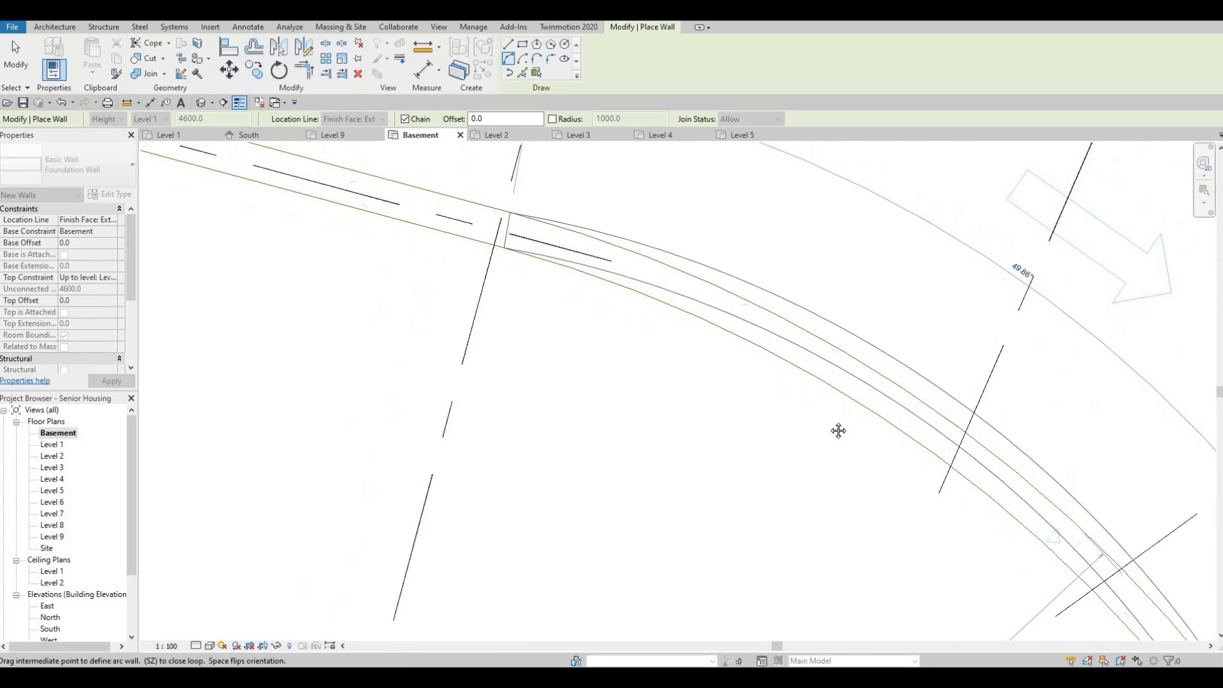
scroll(849, 377, down, 5)
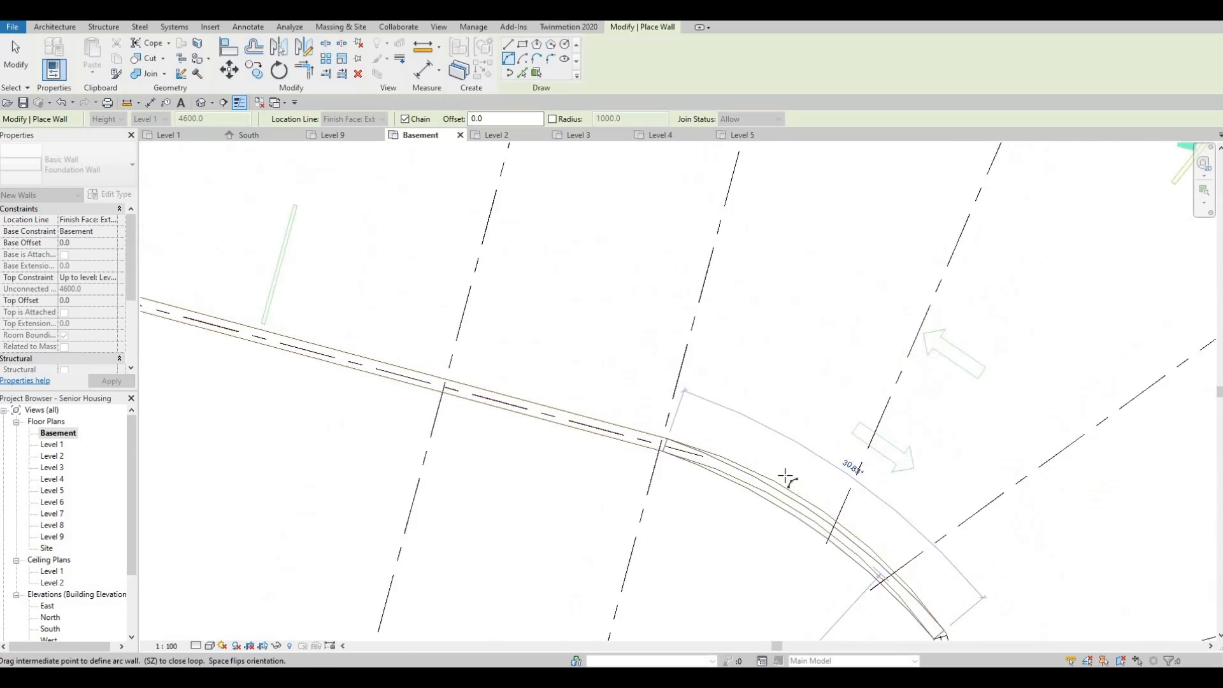
scroll(792, 484, down, 2)
scroll(750, 499, down, 1)
middle_drag(751, 500, 704, 572)
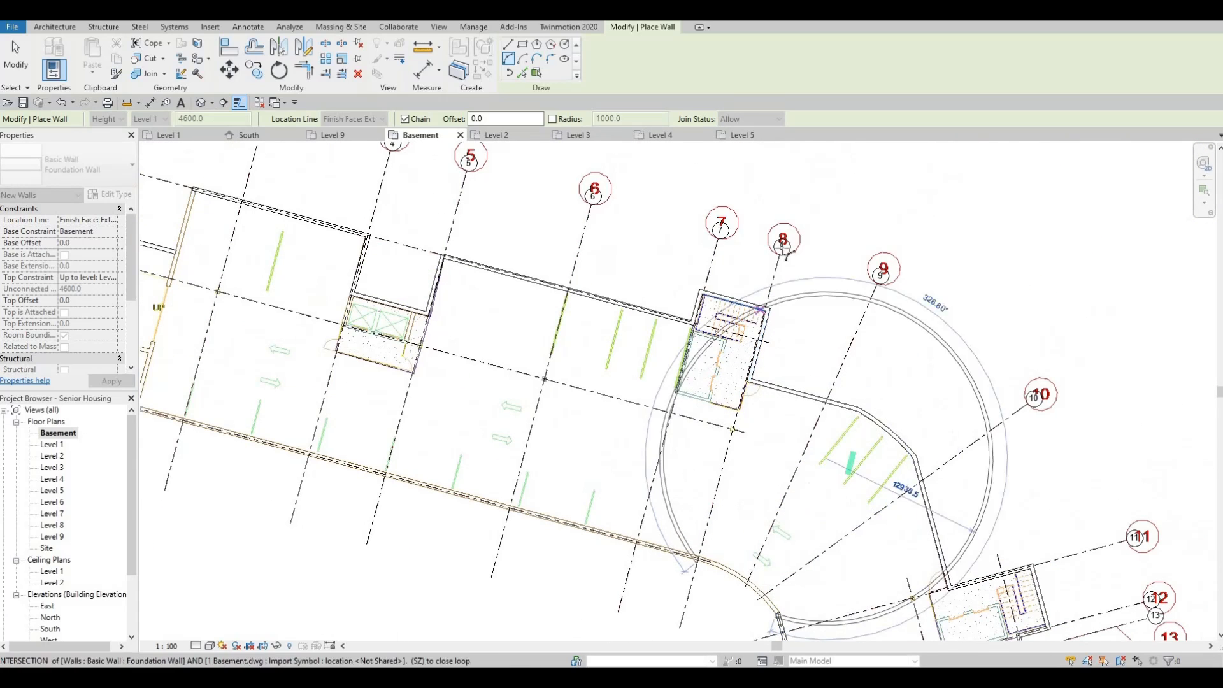
middle_drag(715, 416, 706, 268)
scroll(715, 341, down, 1)
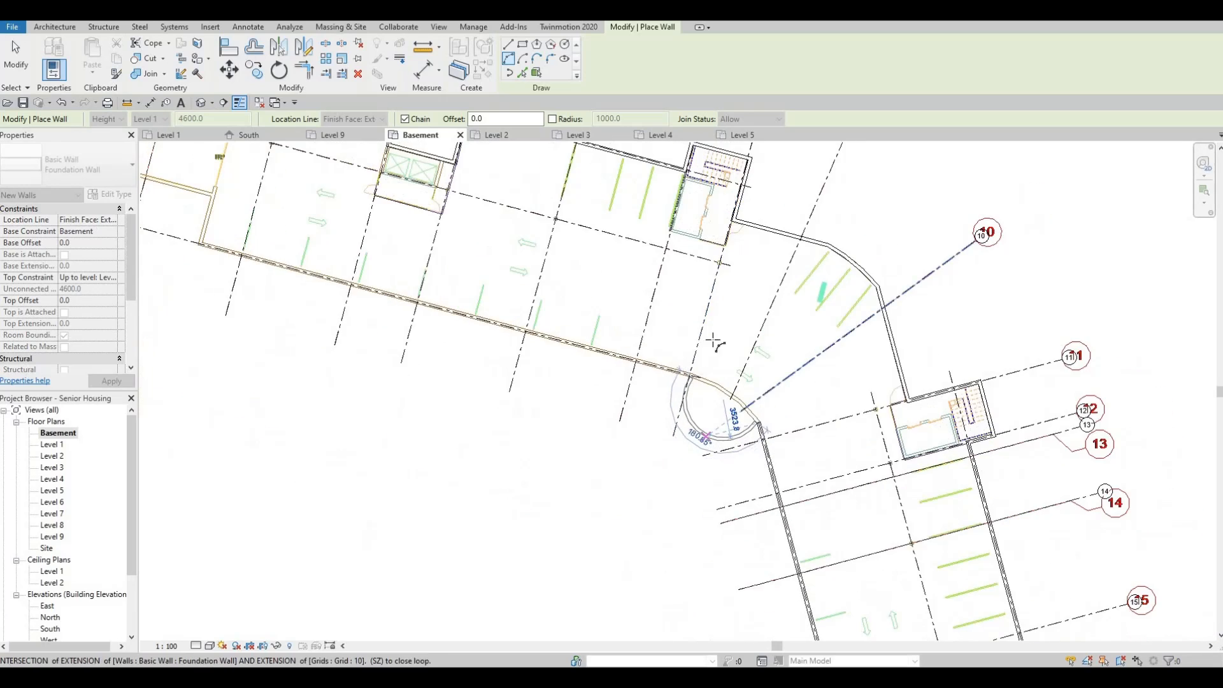
scroll(732, 322, up, 3)
scroll(733, 322, up, 5)
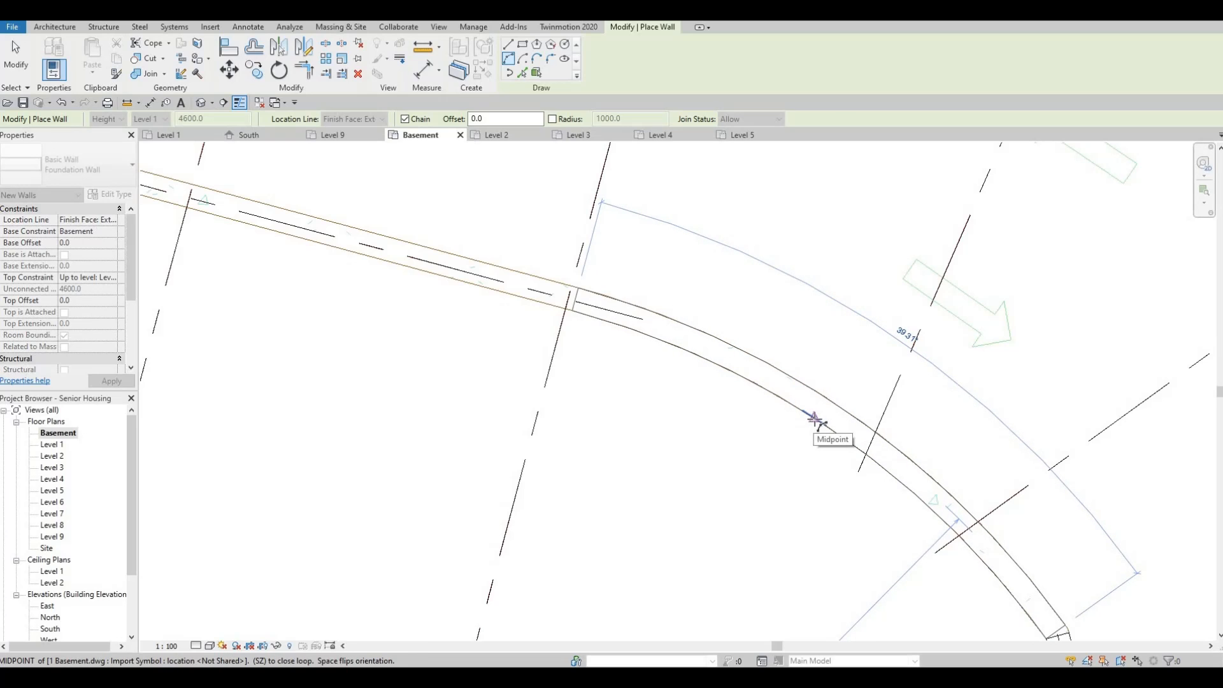
scroll(788, 435, up, 4)
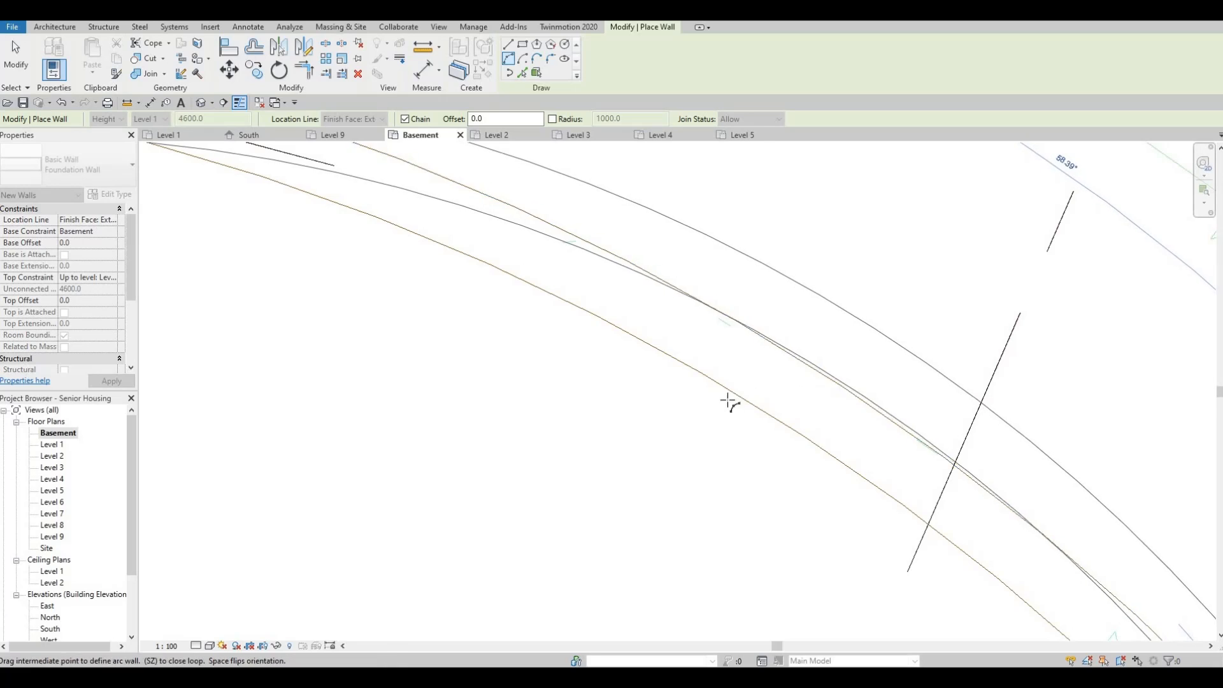
scroll(771, 380, down, 2)
scroll(803, 391, up, 4)
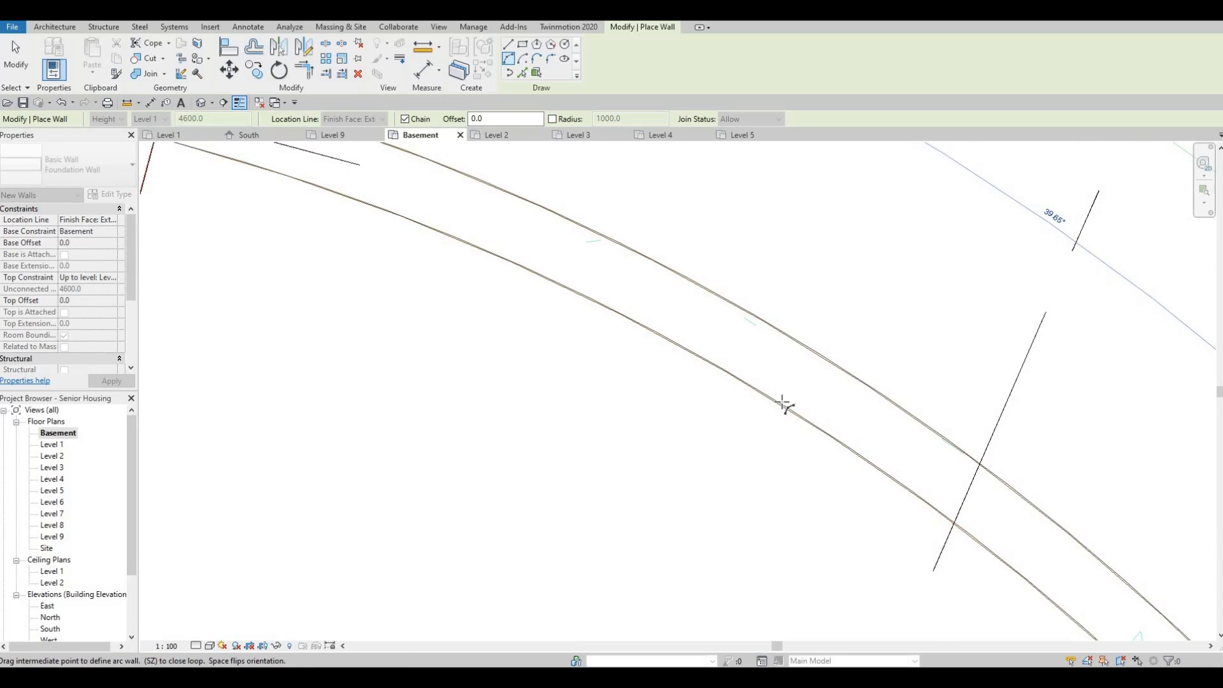
scroll(796, 439, up, 3)
scroll(797, 439, down, 2)
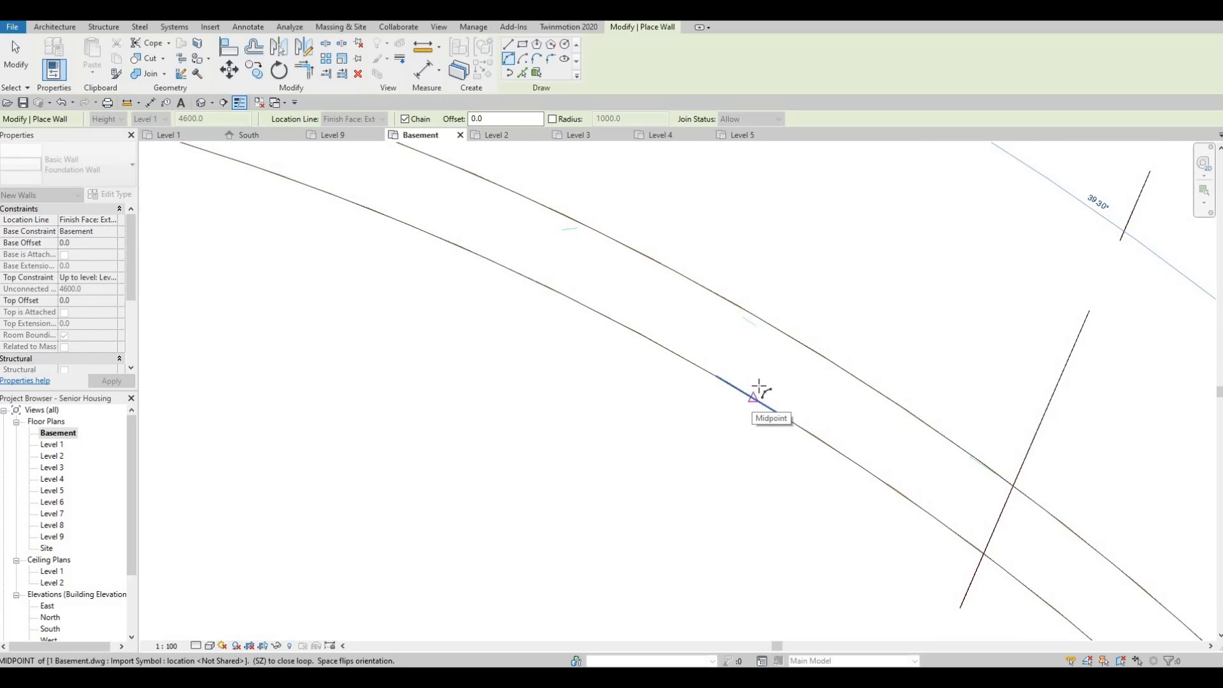
click(758, 386)
- Draw the straight foundation wall along grid C from the arc's end at grid 8 to the basement corner between grids 2 and 3
scroll(755, 386, down, 4)
middle_drag(632, 405, 684, 440)
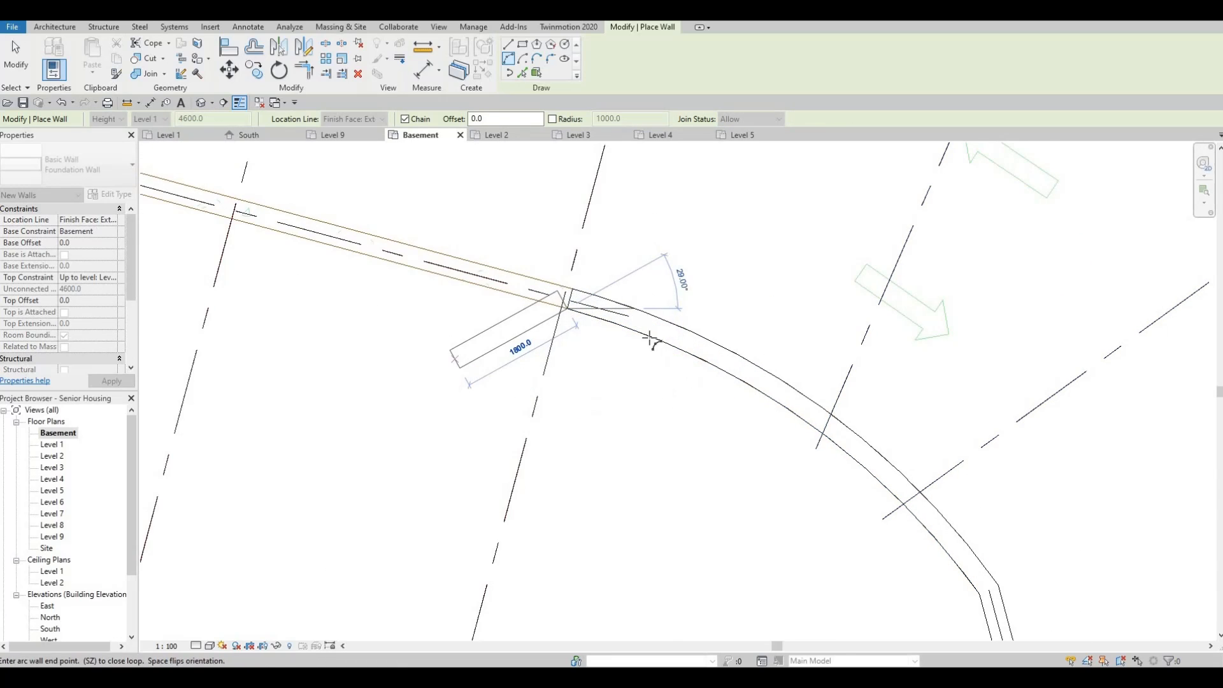
middle_drag(650, 338, 816, 408)
scroll(816, 408, down, 1)
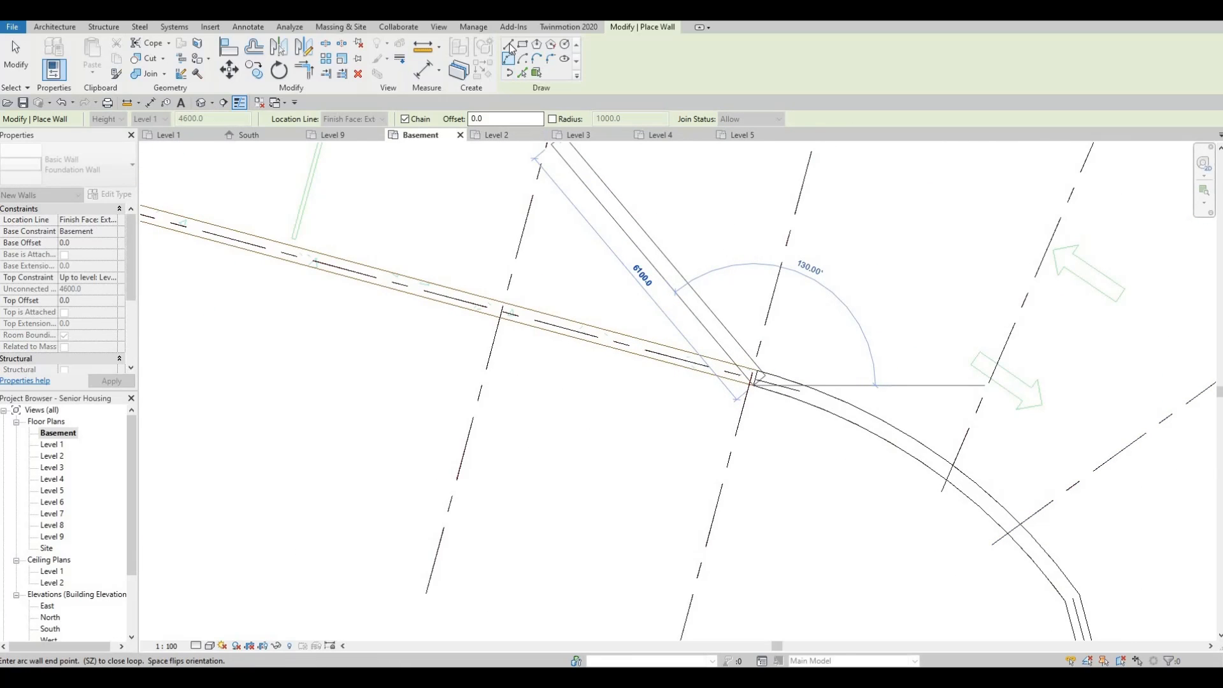
middle_drag(421, 312, 708, 356)
scroll(709, 356, down, 2)
scroll(821, 371, down, 1)
middle_drag(836, 429, 1060, 458)
middle_drag(264, 210, 588, 306)
scroll(564, 408, down, 4)
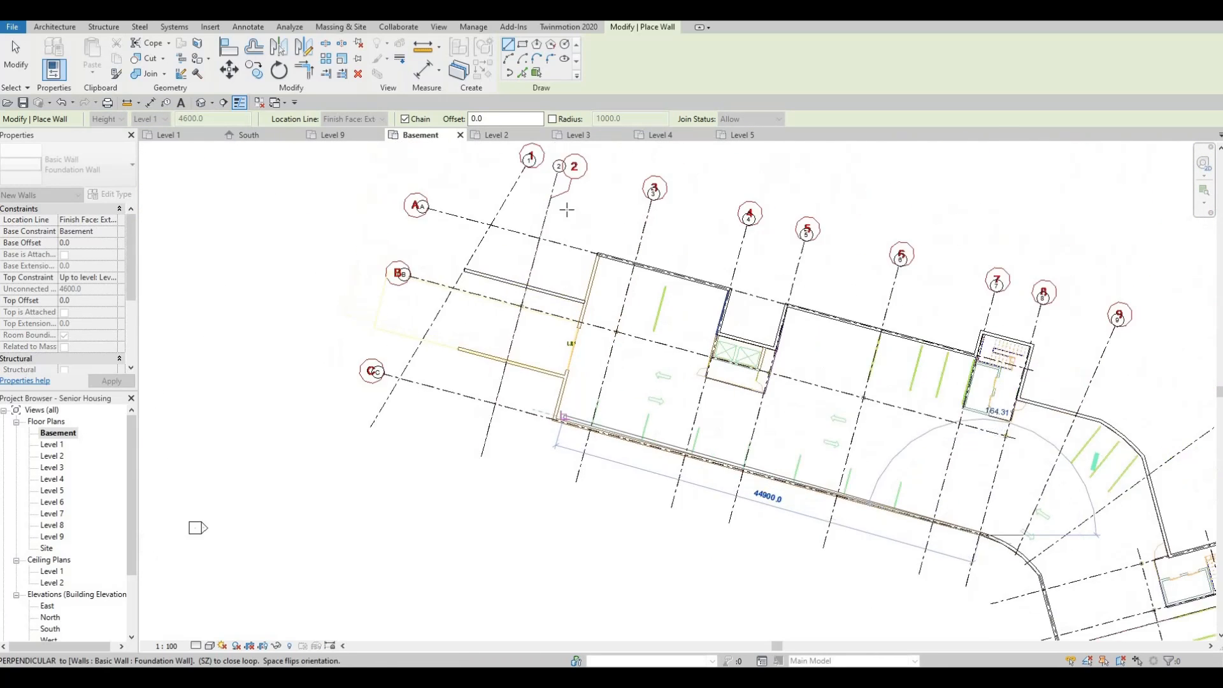
scroll(569, 198, up, 2)
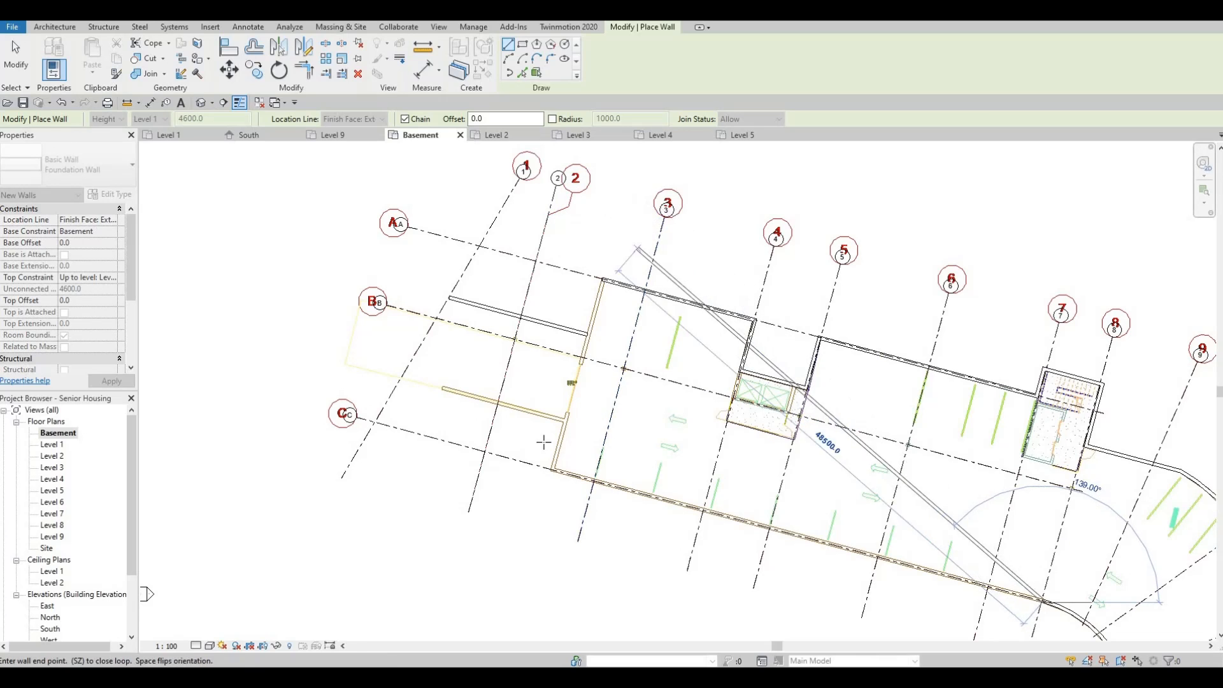
scroll(548, 468, up, 8)
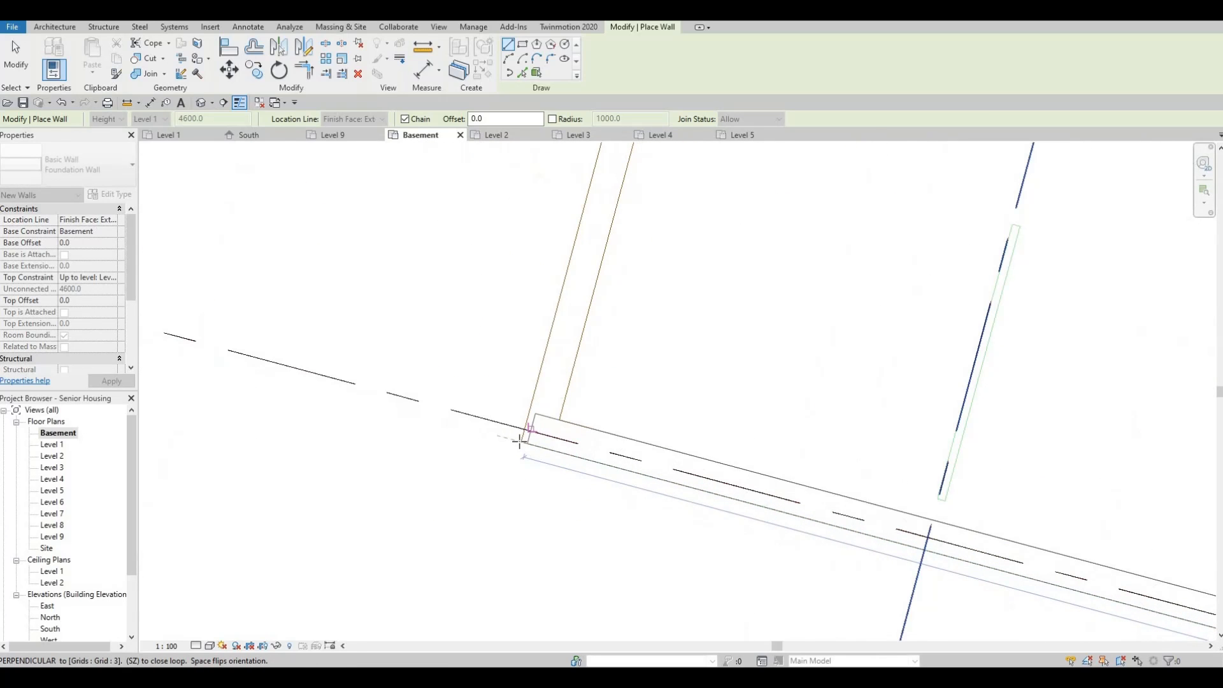
scroll(524, 427, up, 3)
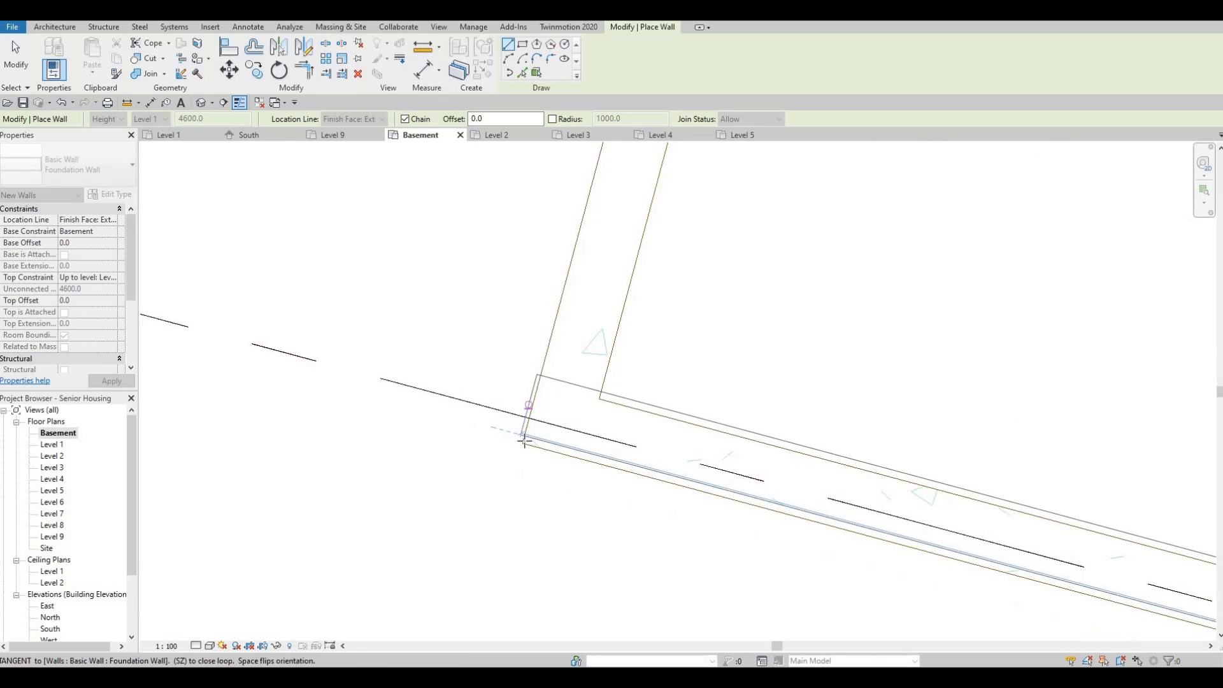
scroll(519, 448, up, 2)
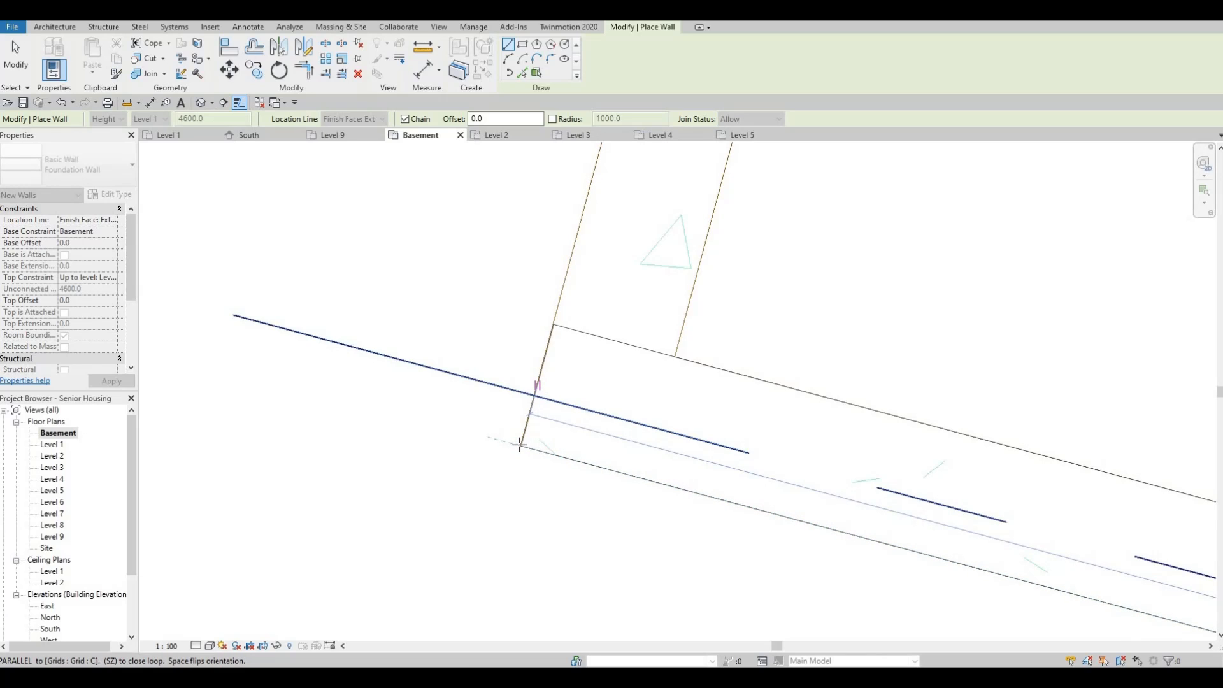
scroll(520, 444, up, 3)
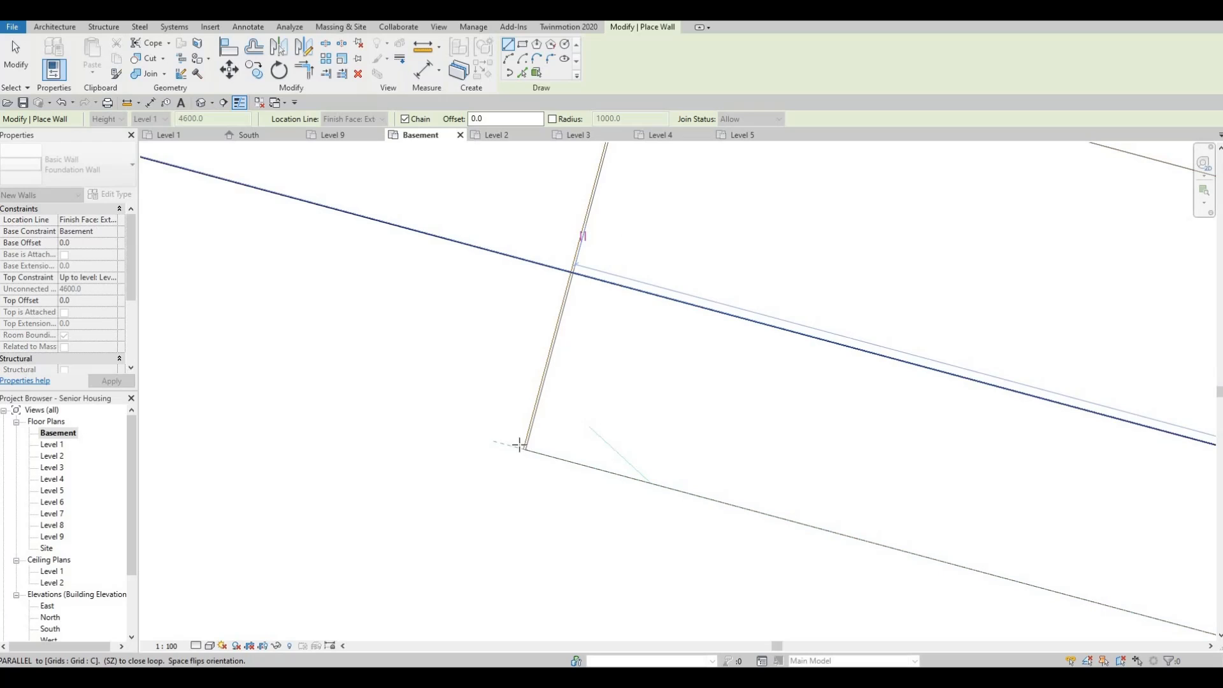
scroll(561, 368, down, 2)
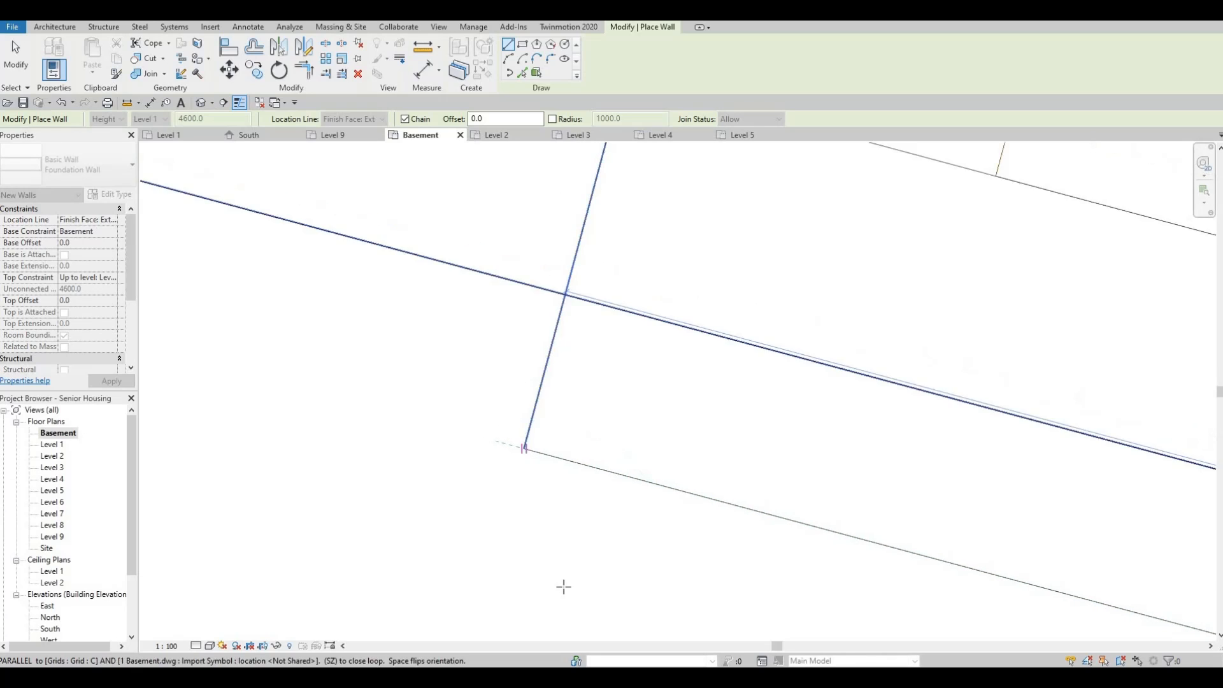
scroll(526, 221, down, 4)
scroll(502, 369, up, 4)
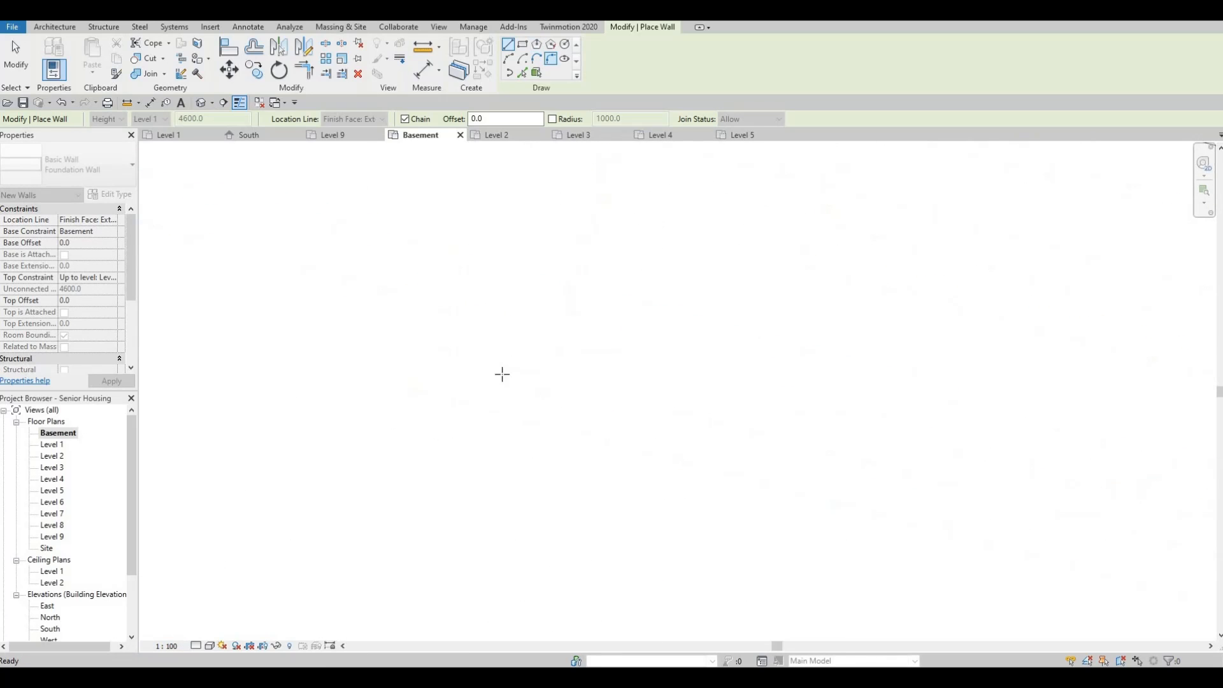
scroll(428, 561, down, 4)
scroll(485, 437, up, 4)
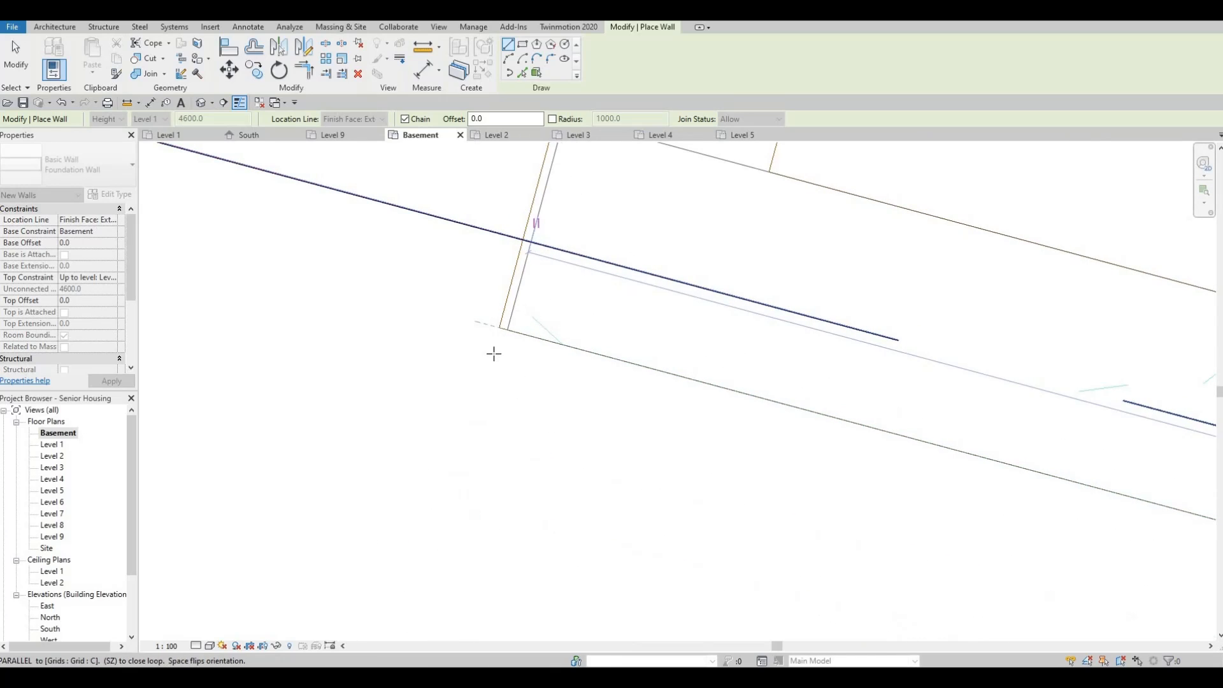
scroll(500, 314, up, 5)
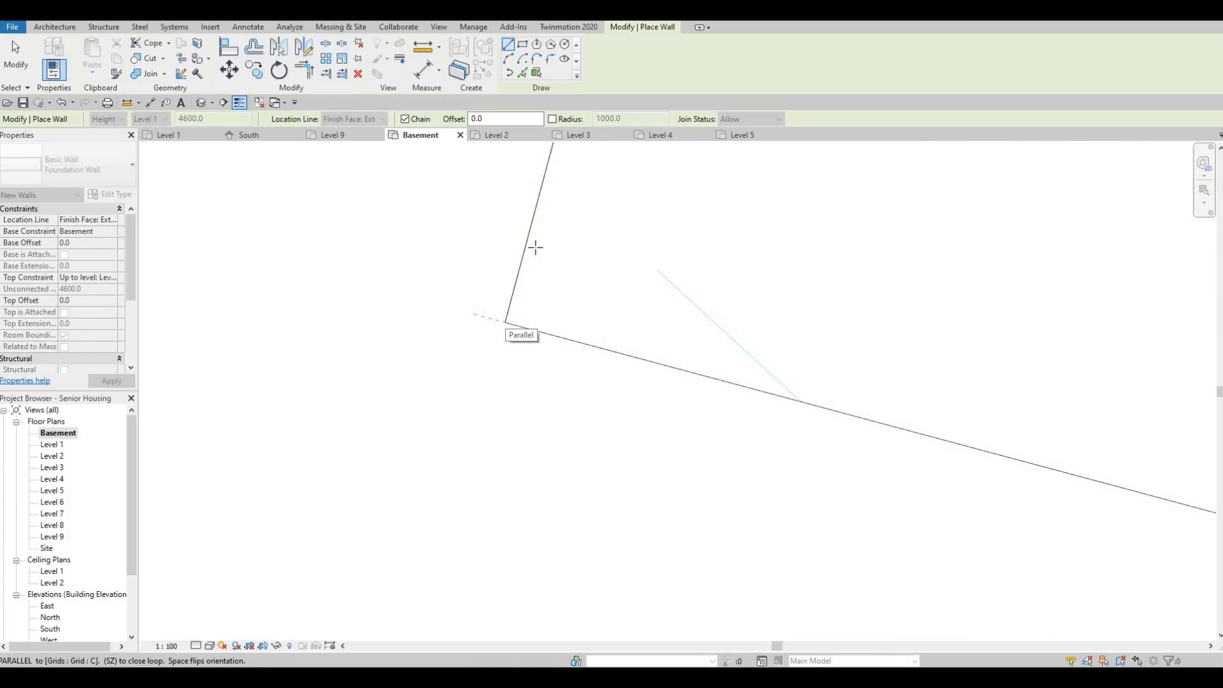
- Close the perimeter with the end wall from the grid C corner to the existing wall corner at grid A, and end the chain
scroll(535, 247, down, 8)
middle_drag(538, 245, 623, 328)
scroll(633, 286, down, 5)
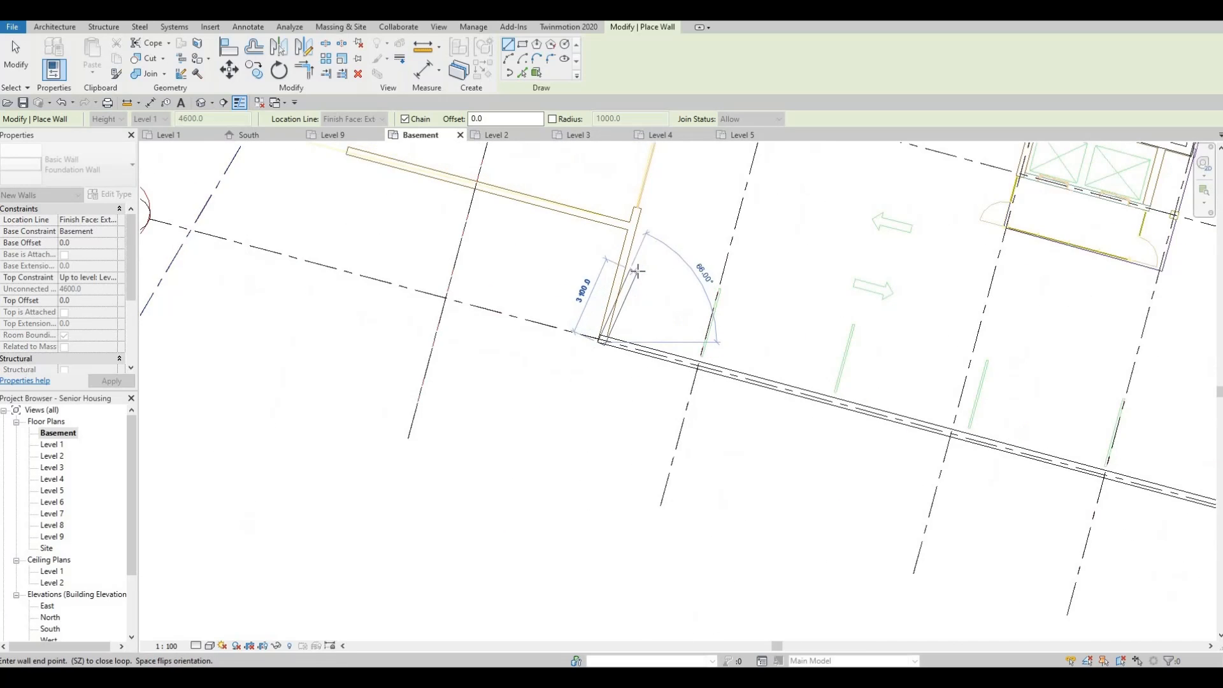
scroll(638, 271, up, 6)
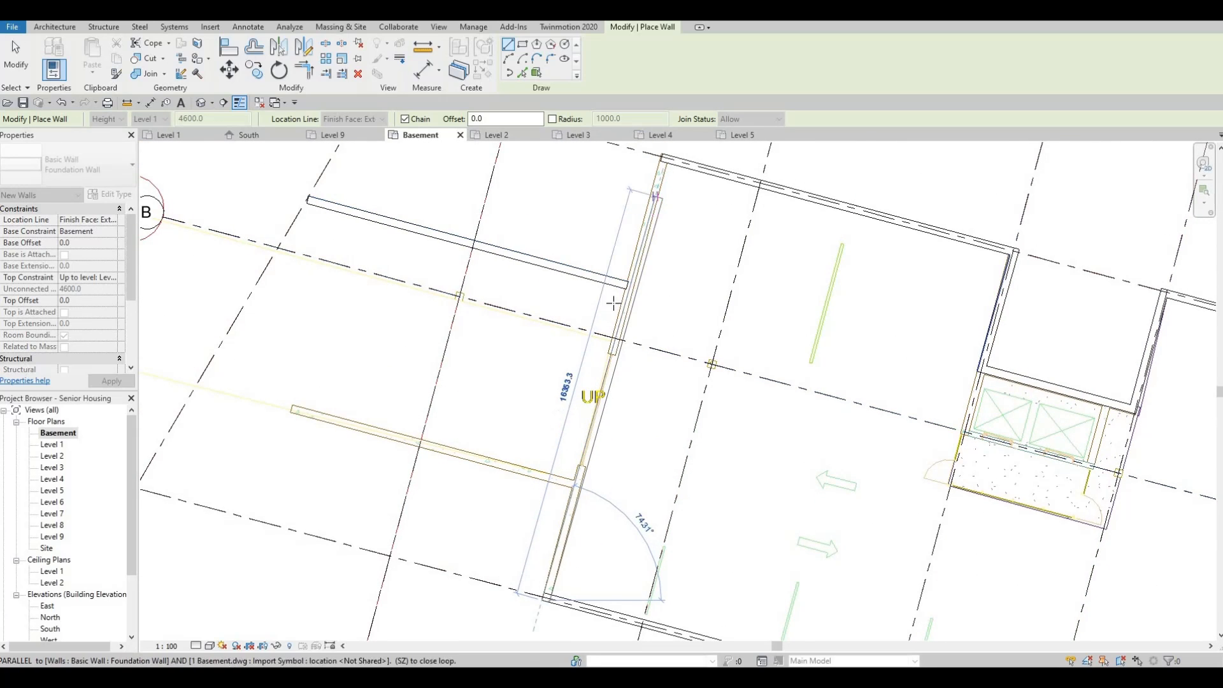
scroll(612, 306, up, 6)
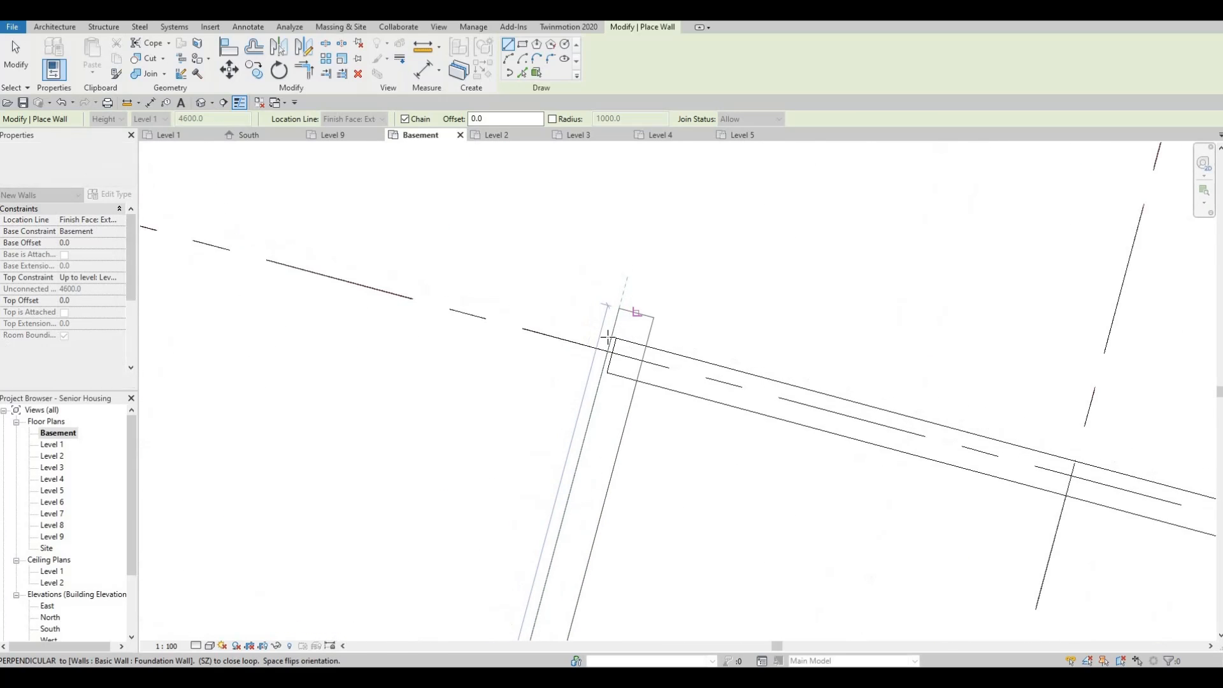
click(640, 318)
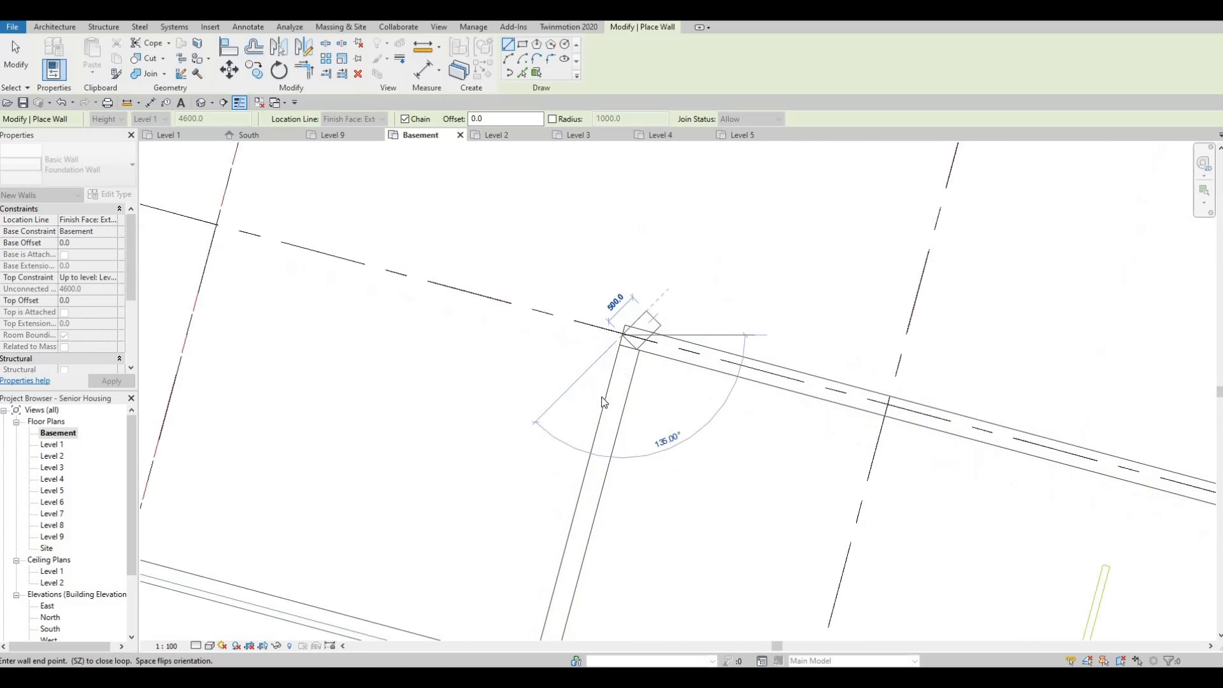
key(Escape)
- Draw the second ramp side wall, about 10,800 mm long, between grids B and C from the basement end wall outward, and exit the tool
scroll(650, 274, down, 6)
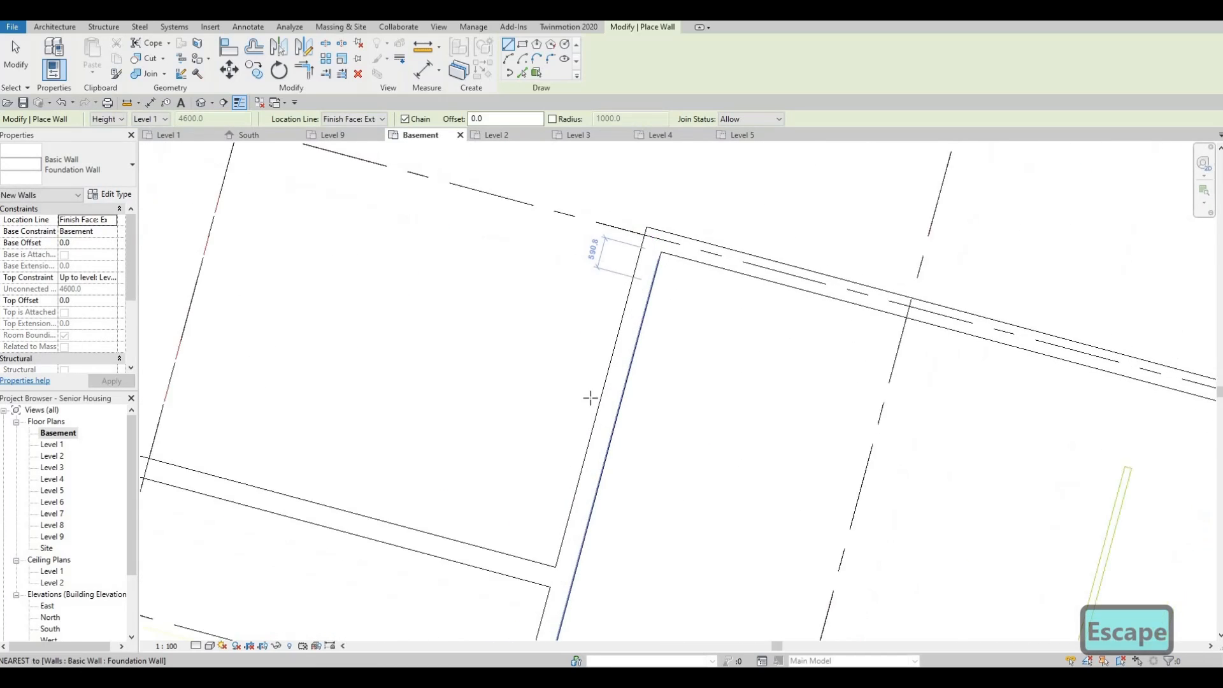
scroll(641, 460, up, 4)
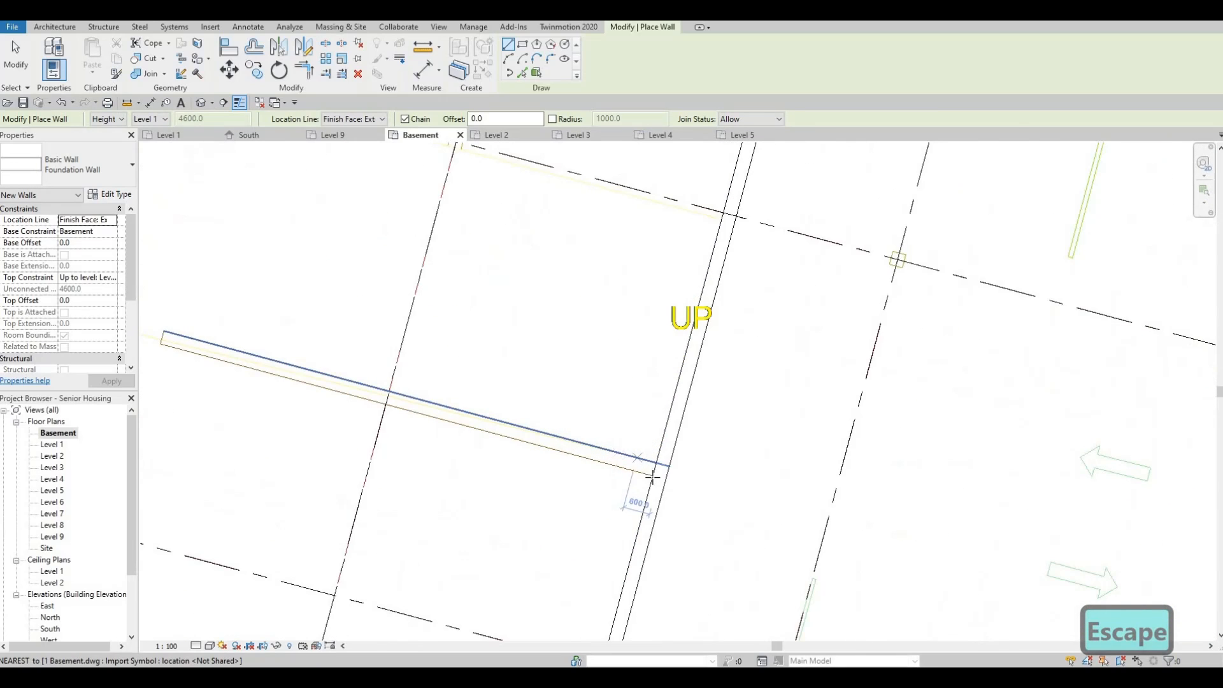
click(659, 481)
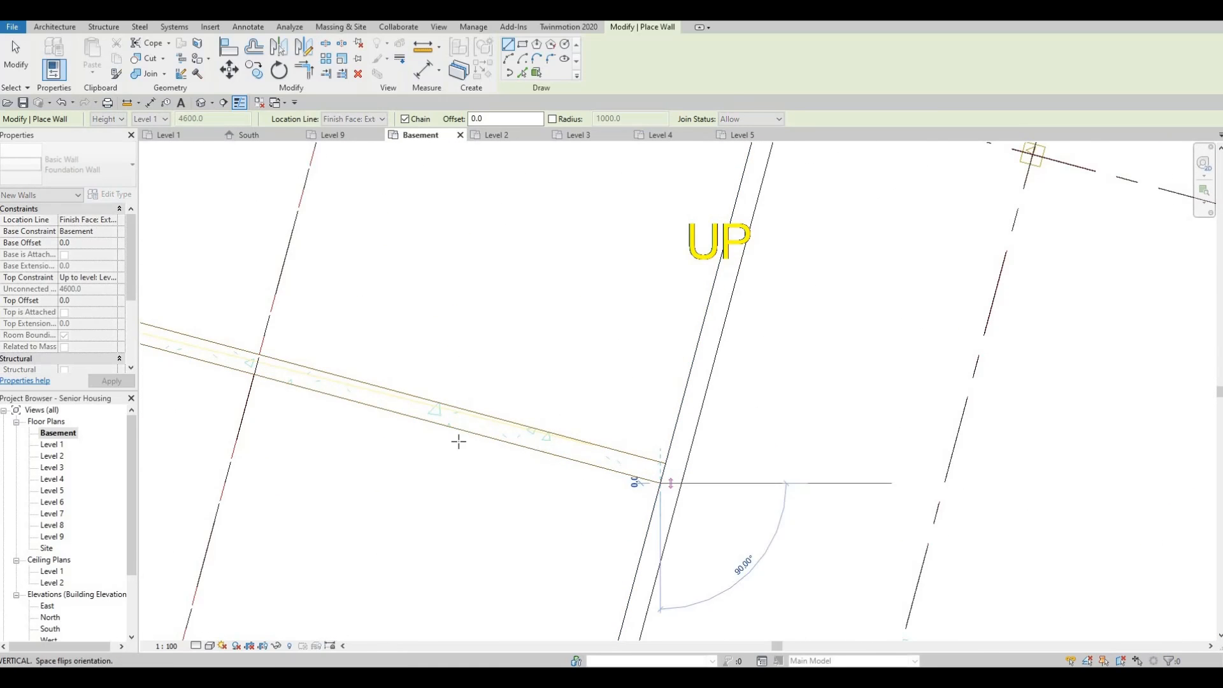
scroll(650, 471, down, 3)
middle_drag(289, 394, 617, 440)
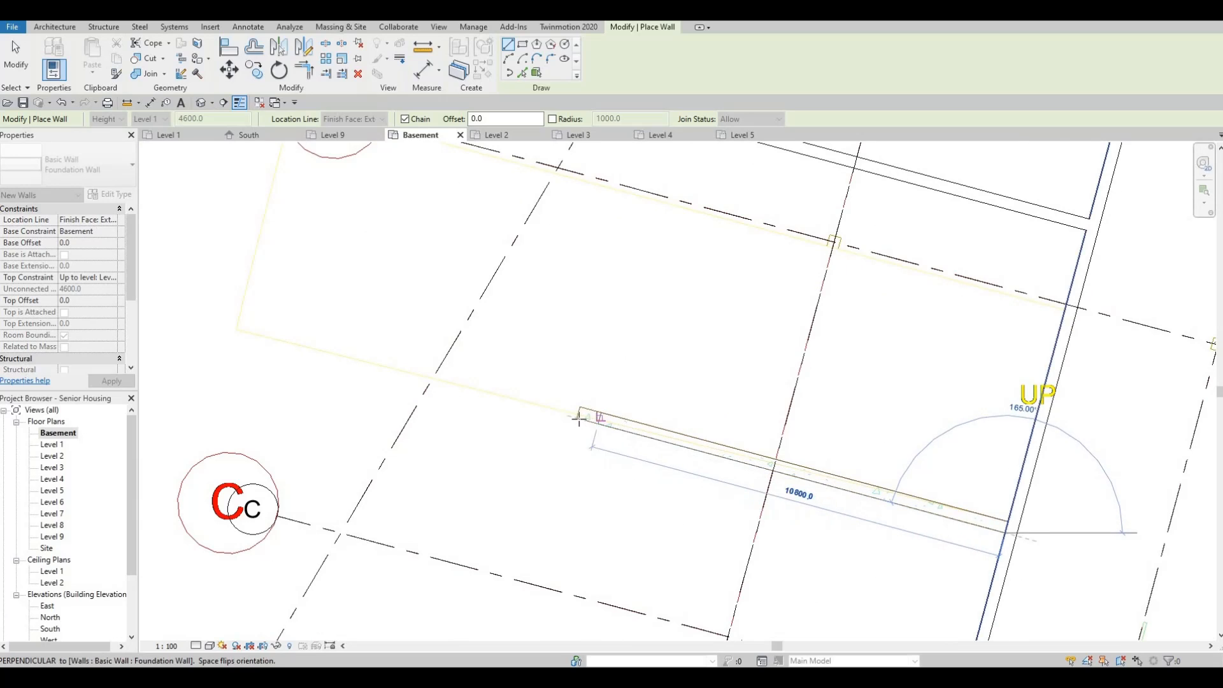
scroll(576, 414, up, 3)
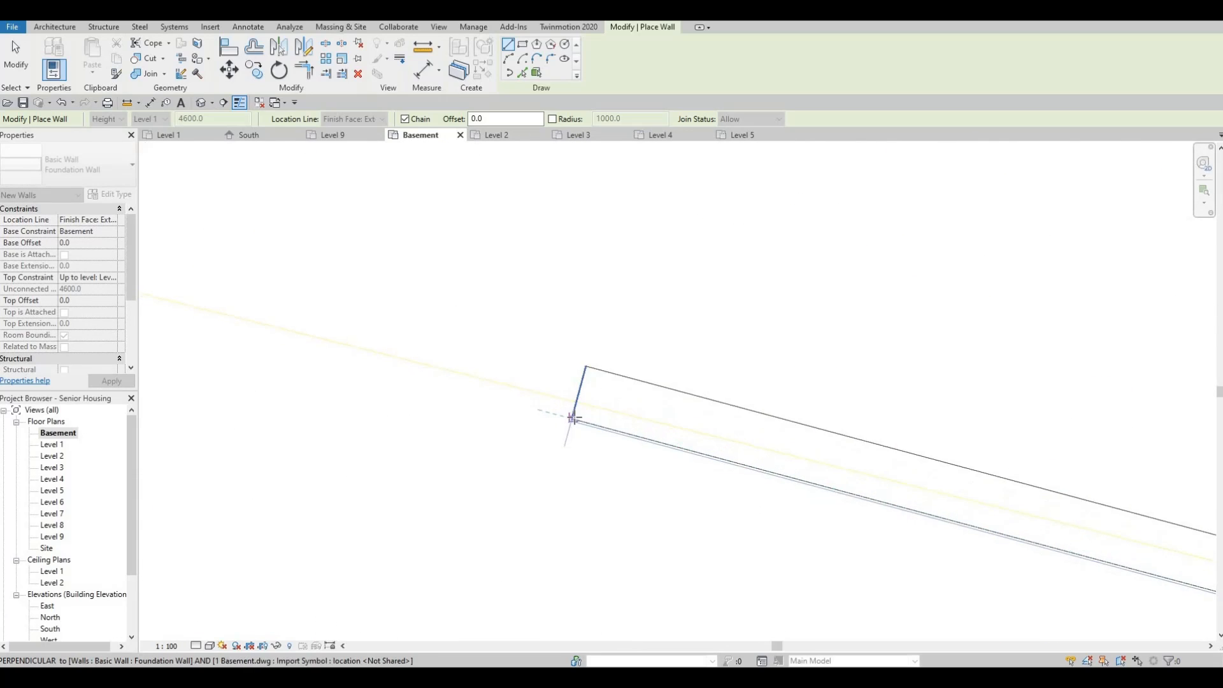
scroll(571, 430, up, 2)
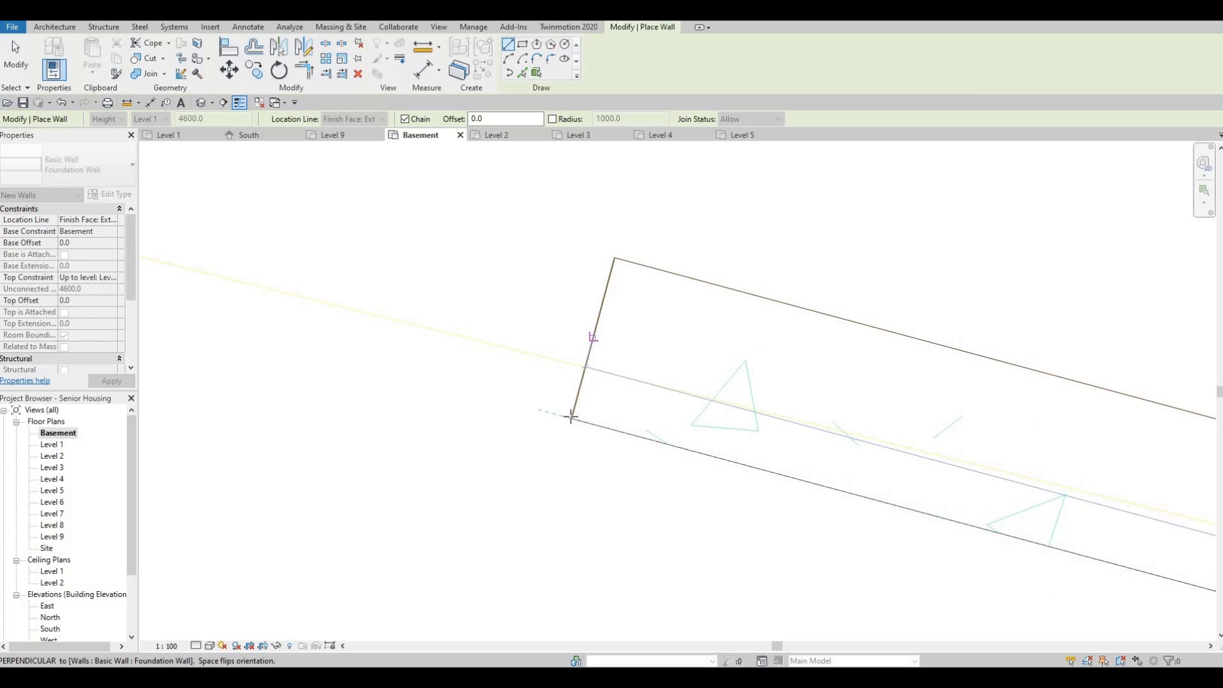
scroll(576, 315, down, 2)
key(Escape)
key(Escape)
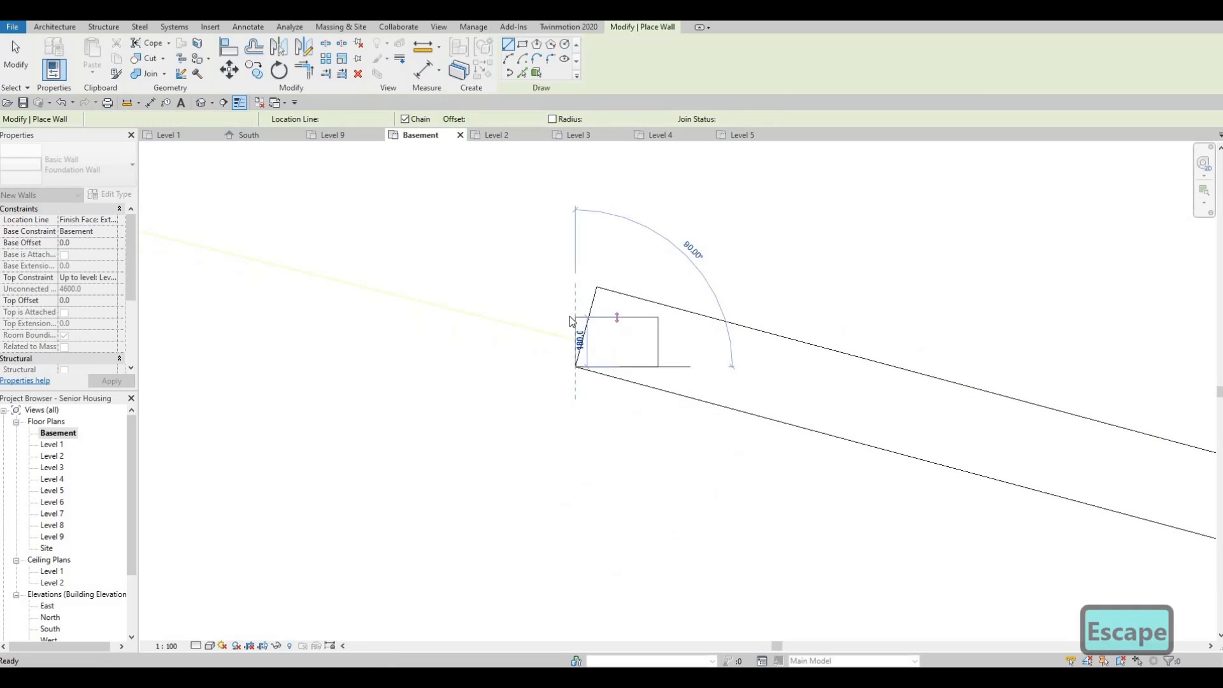
- Draw a 4600 mm Foundation Wall beside the elevator shafts near grid 5, from the recess wall to the lobby's traced outer edge
scroll(561, 338, down, 5)
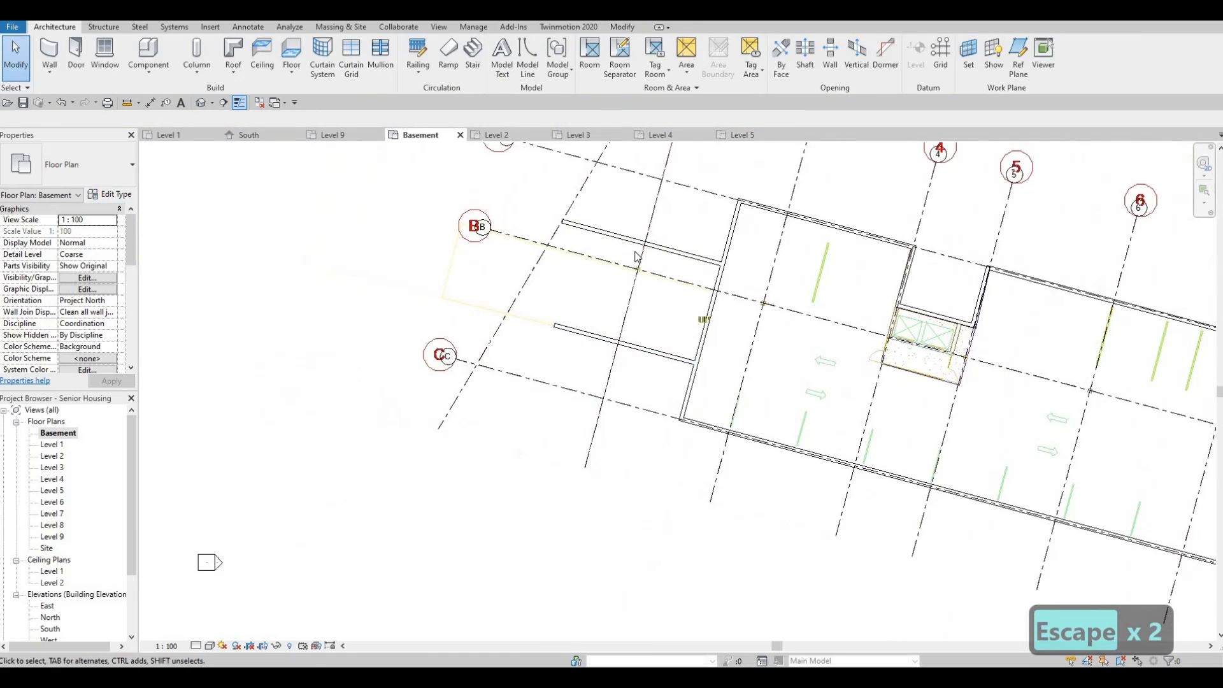
middle_drag(629, 263, 372, 245)
scroll(372, 245, down, 1)
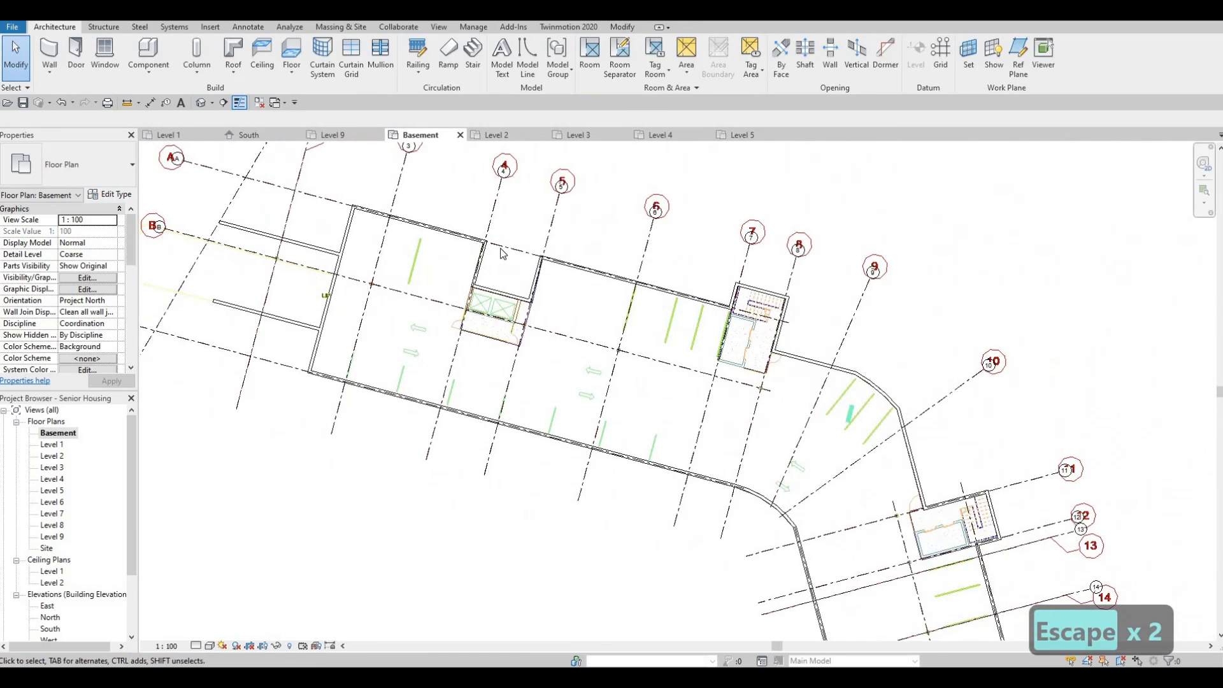
middle_drag(525, 289, 538, 292)
middle_drag(373, 348, 441, 351)
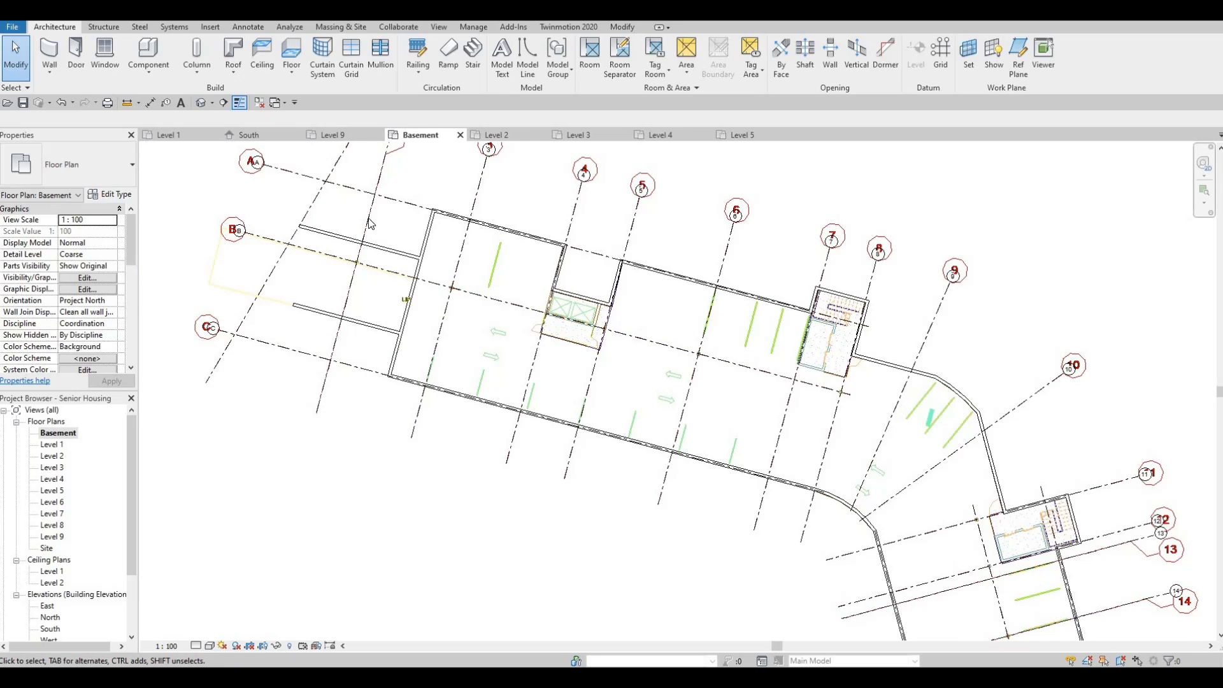
key(w)
key(a)
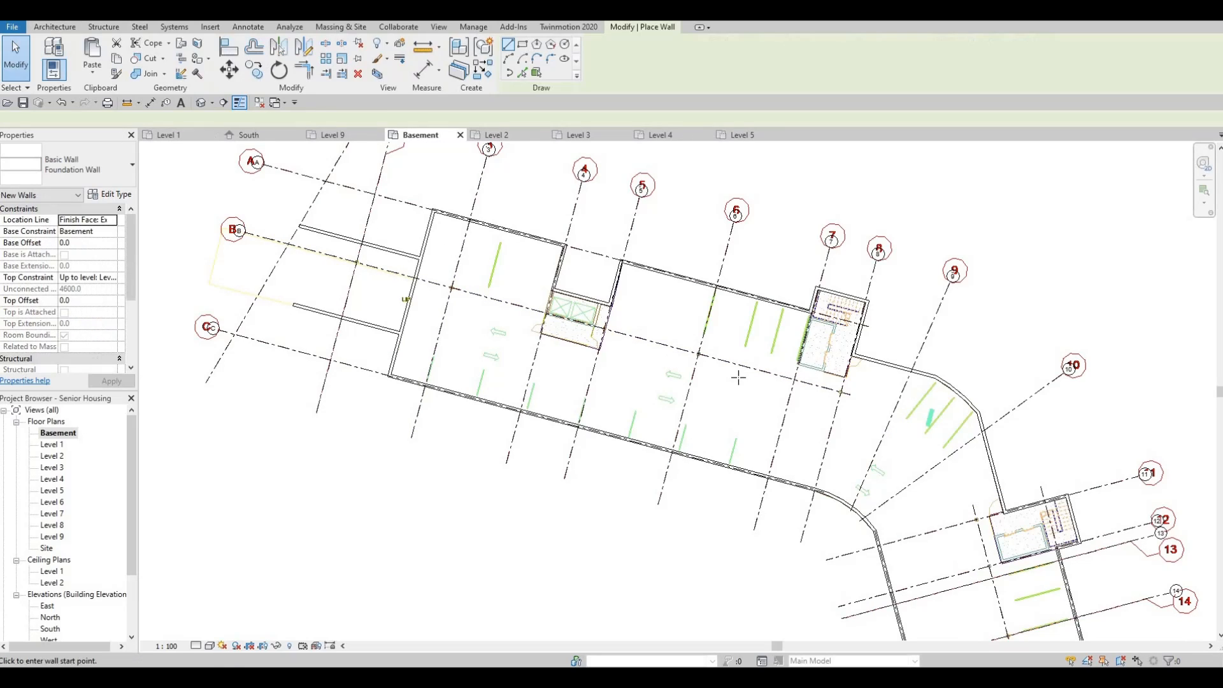
scroll(702, 388, up, 4)
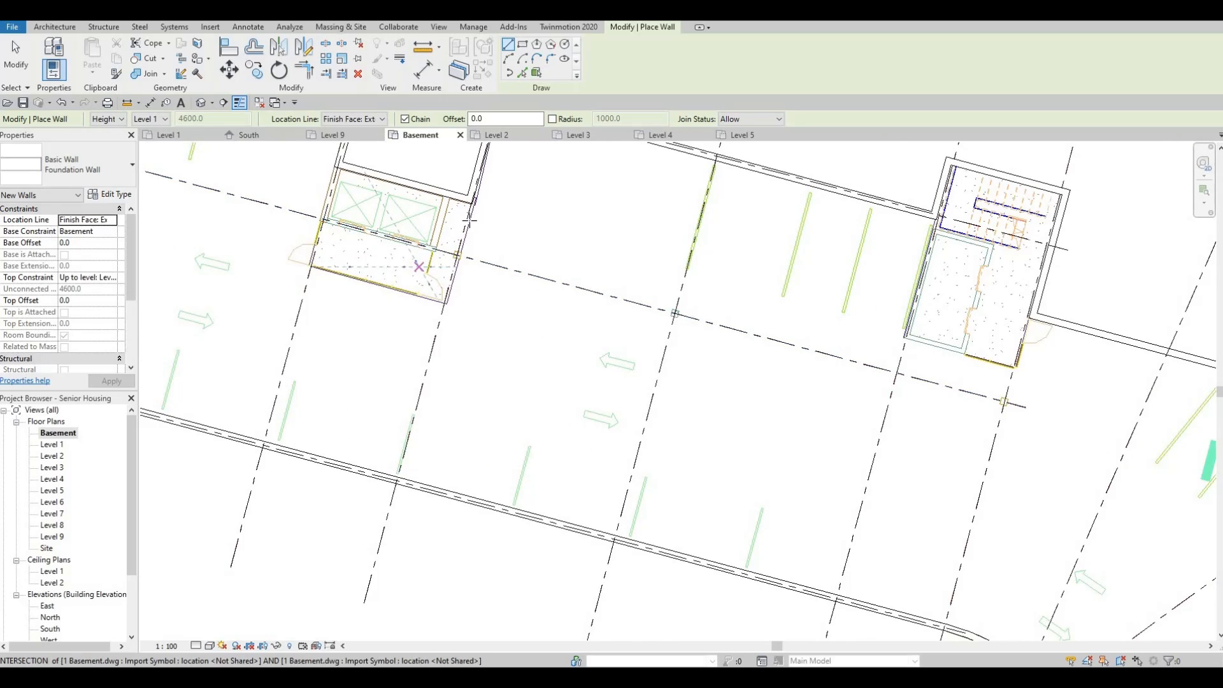
scroll(496, 293, up, 3)
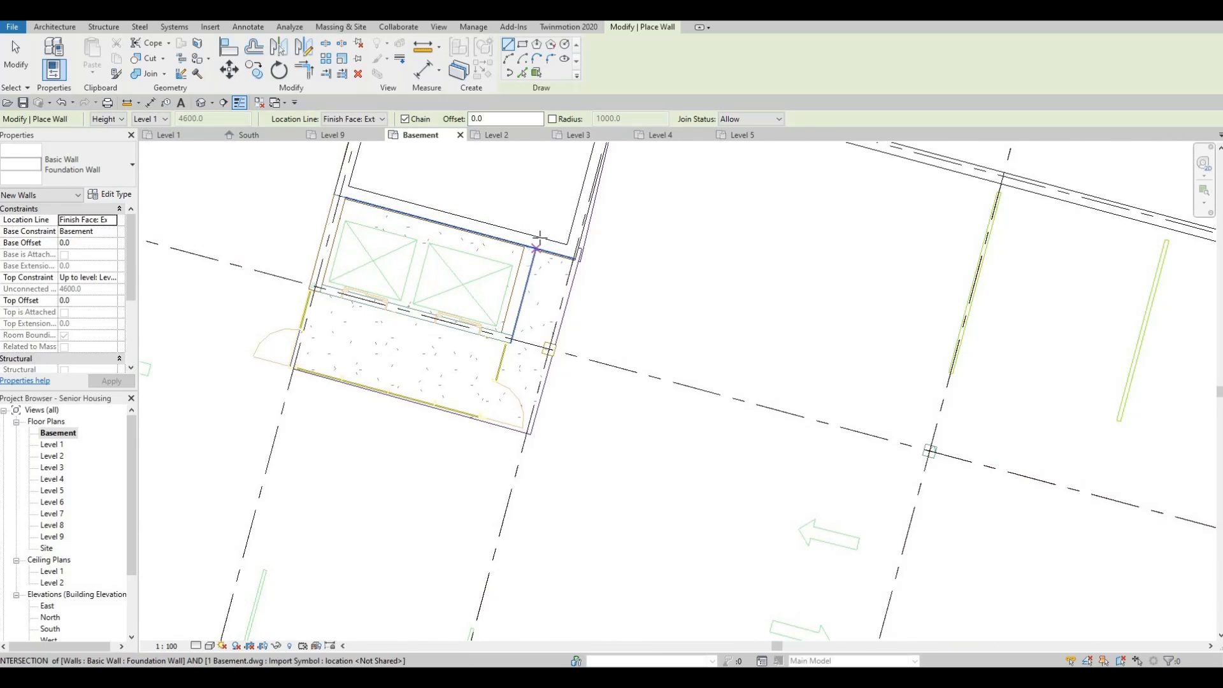
scroll(539, 237, up, 3)
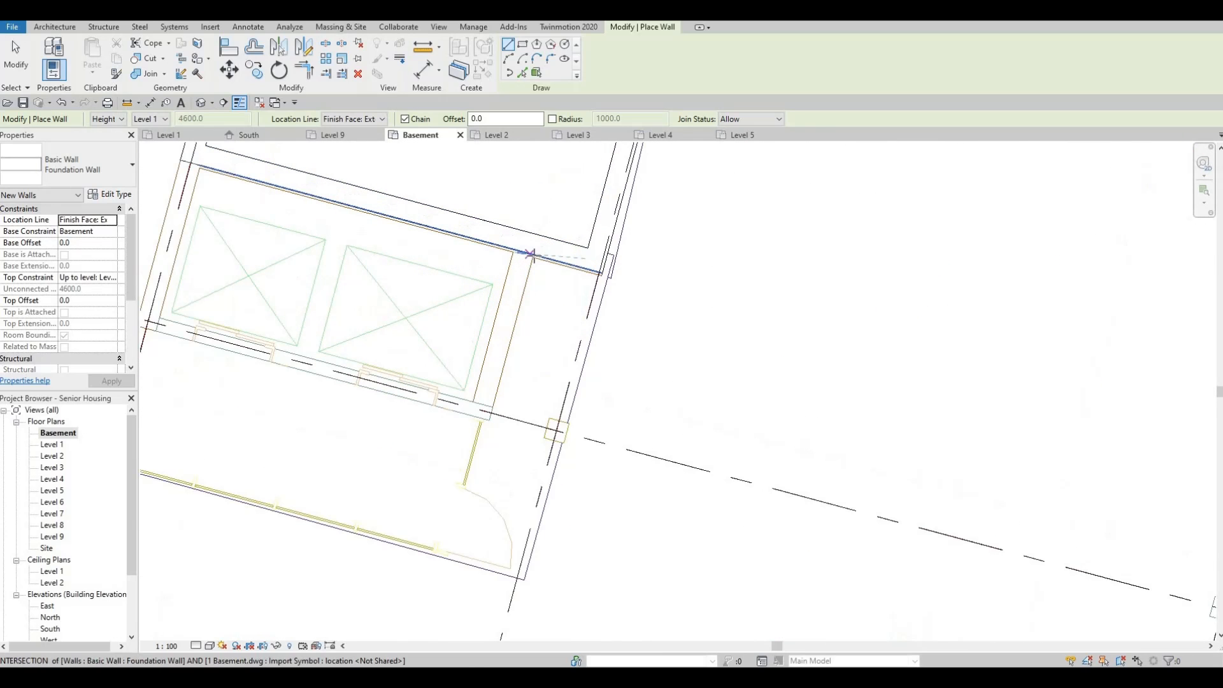
click(523, 327)
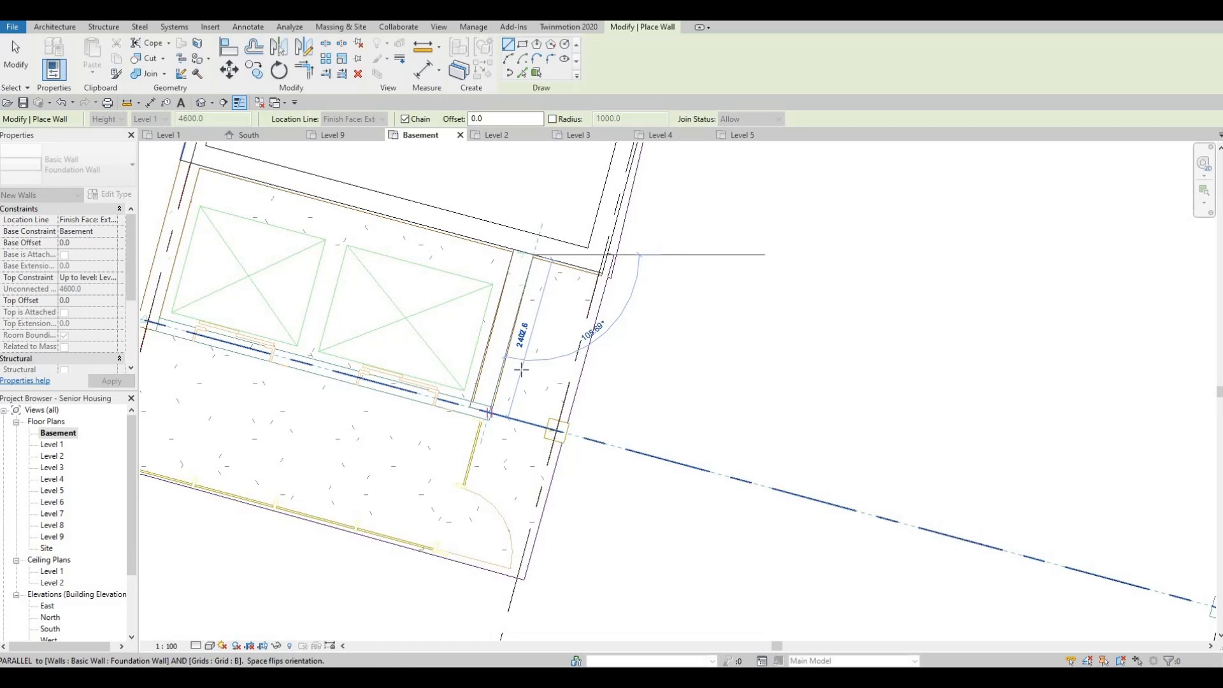
middle_drag(518, 422, 547, 327)
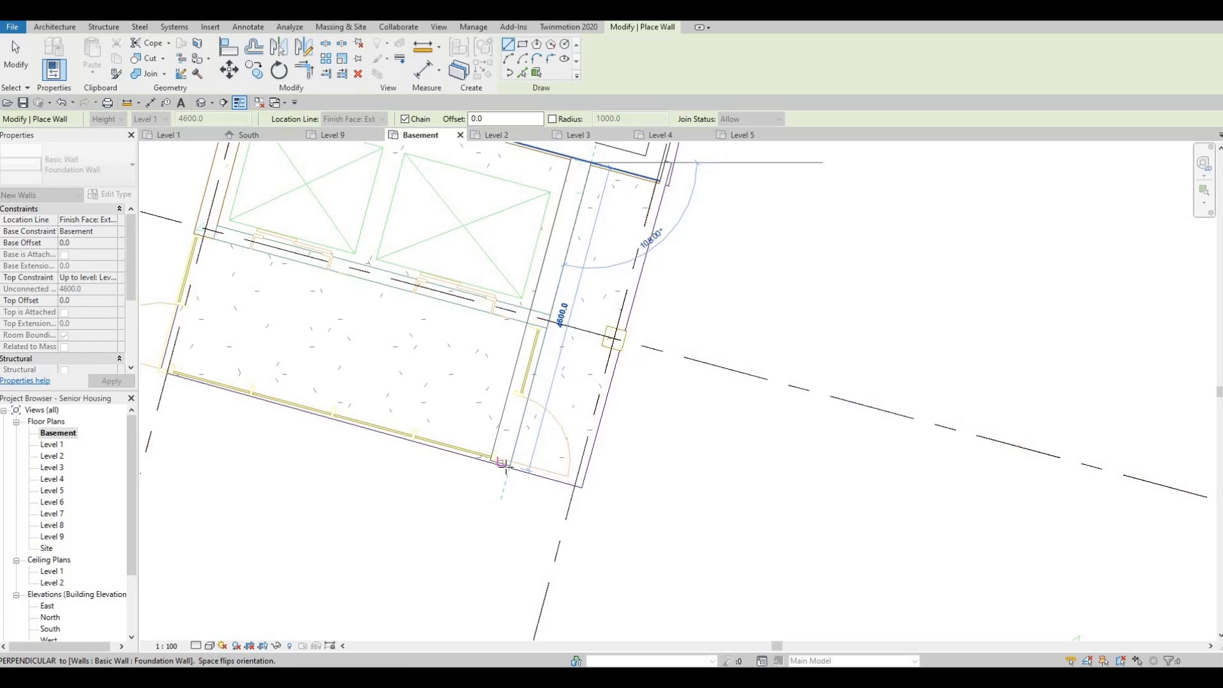
click(304, 431)
- Continue the wall chain along the elevator lobby's outer edge to its traced corner at grid 4
middle_drag(160, 372, 404, 395)
click(806, 447)
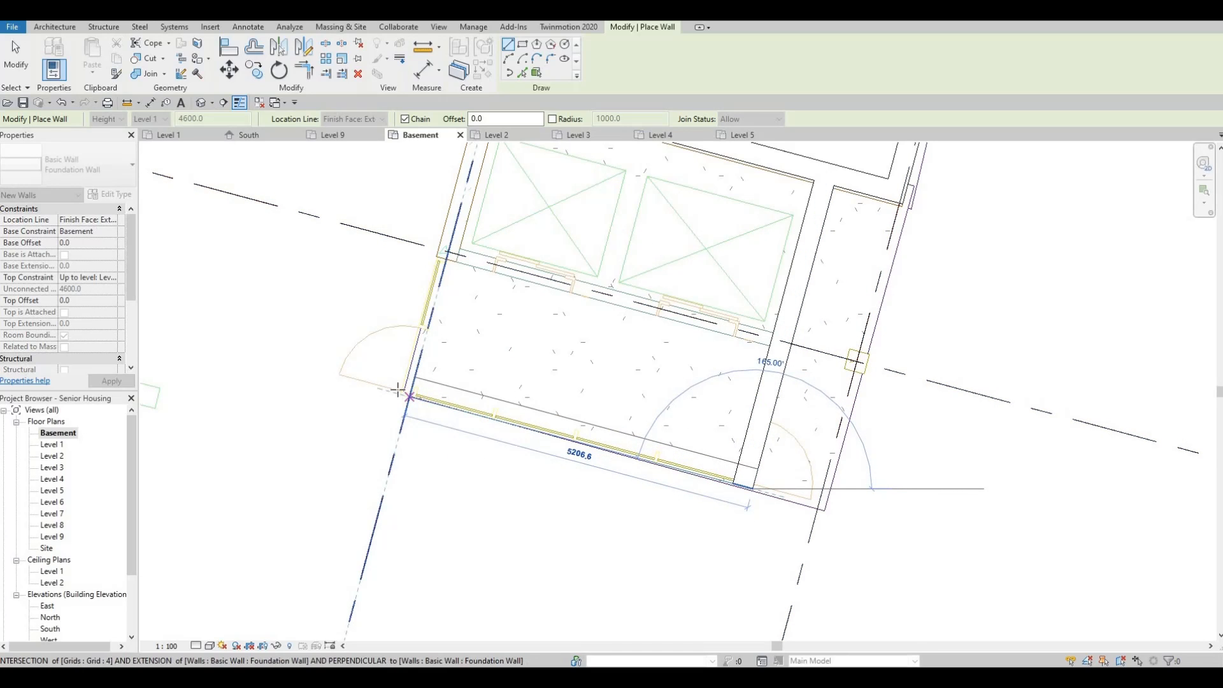
key(F1)
key(F1)
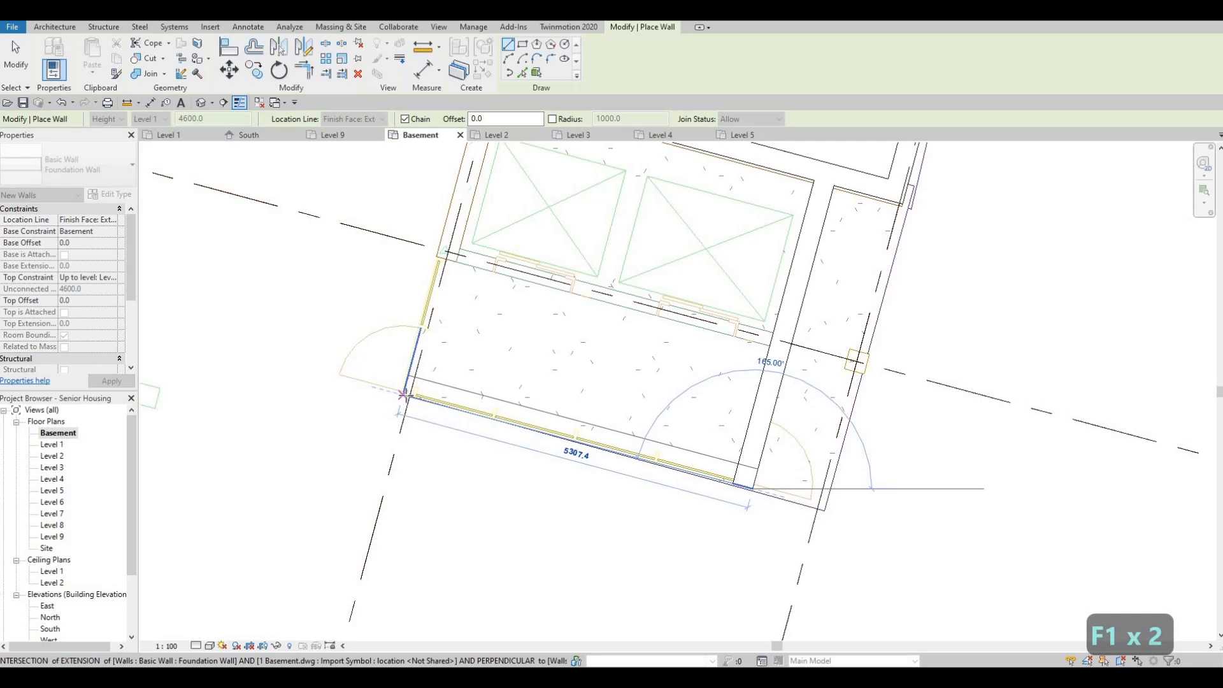
click(404, 395)
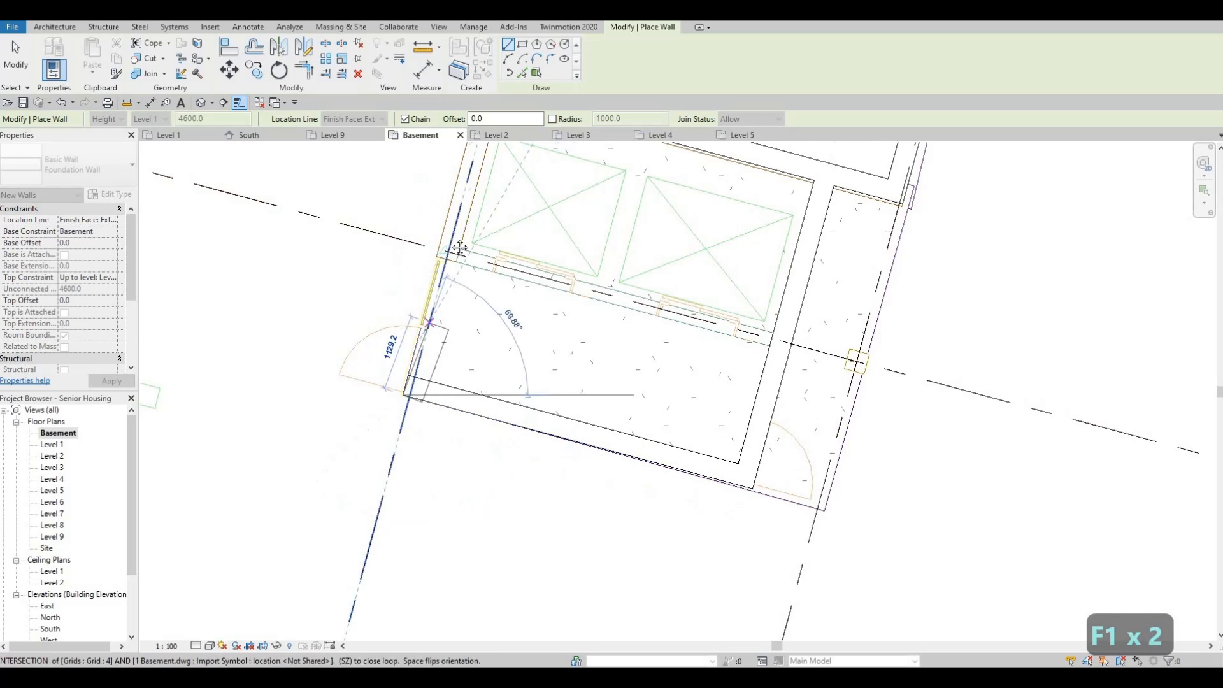
- Run the elevator core's side wall along grid 4 up toward the existing recess wall and end the chain
middle_drag(456, 248, 421, 395)
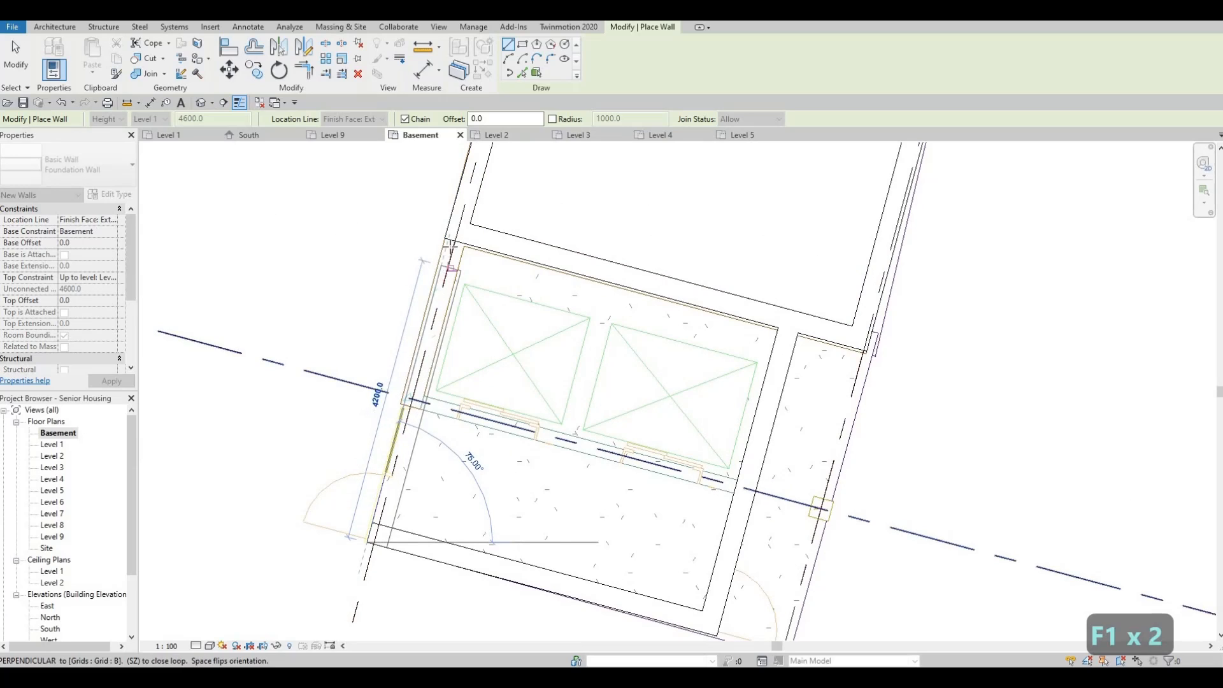
scroll(453, 245, up, 5)
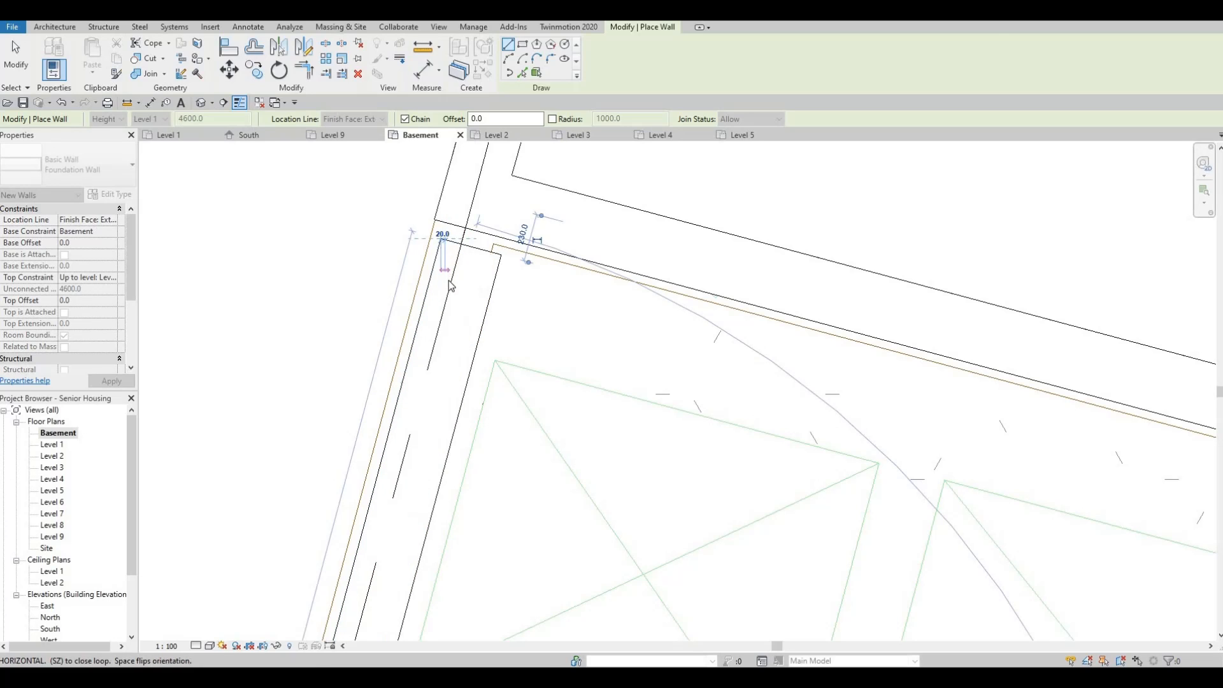
key(Escape)
key(Escape)
- Align the core side wall's outer face with the existing foundation wall's outer face along grid 4
key(a)
key(l)
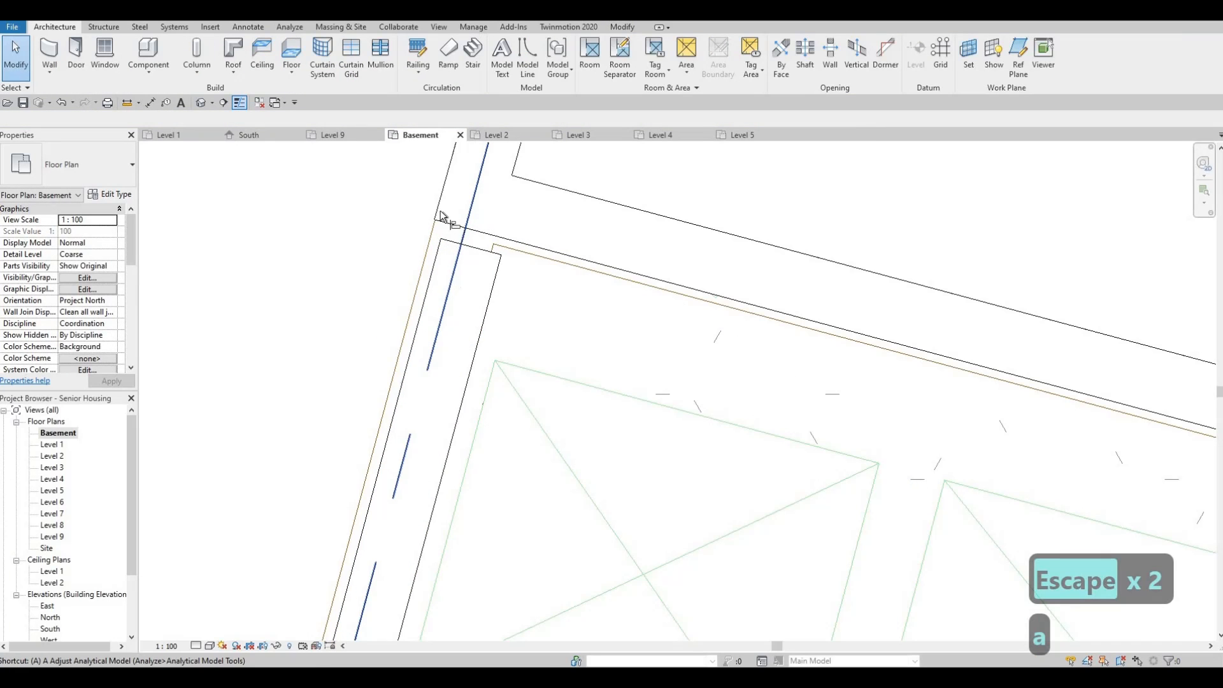
click(438, 267)
key(Escape)
key(Escape)
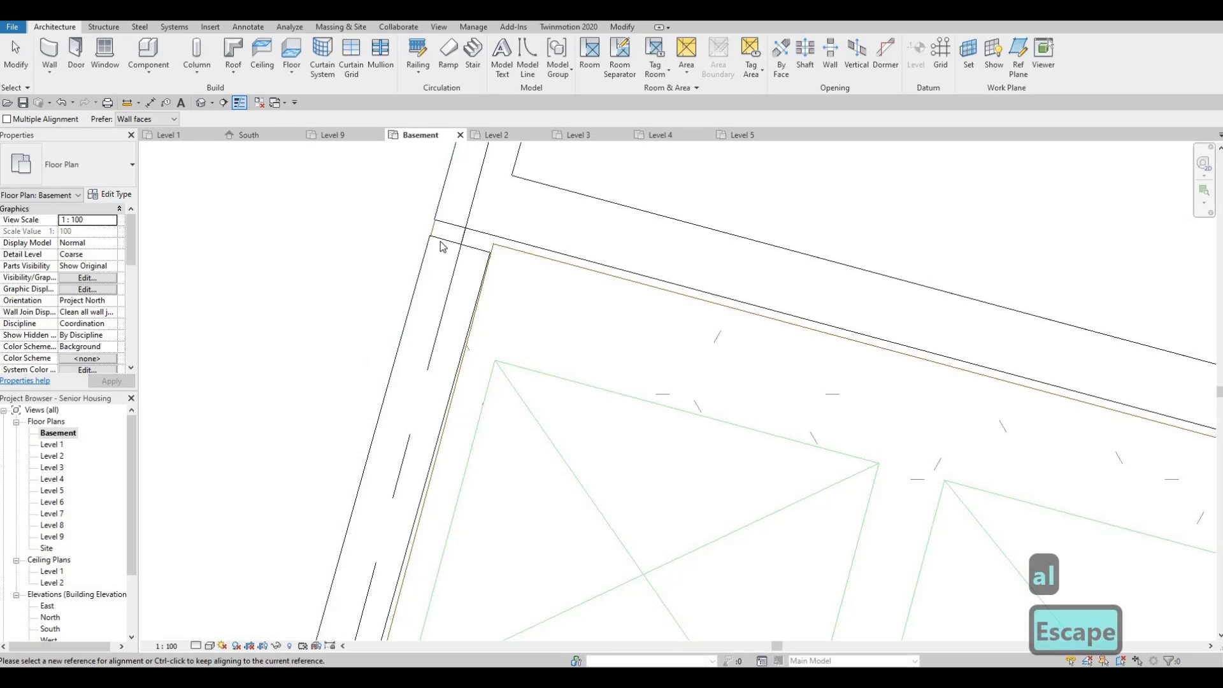
- Extend the aligned side wall's end to the existing foundation wall's corner at the recess, and clear the selection
click(436, 248)
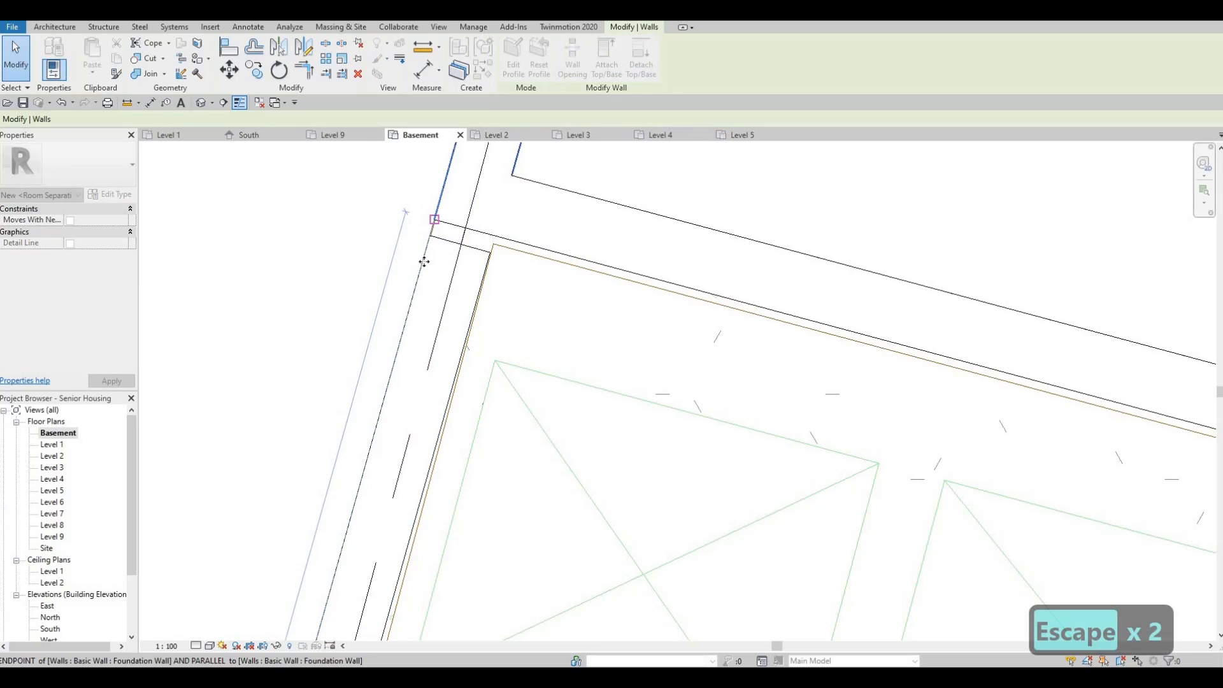
click(430, 307)
scroll(448, 377, down, 5)
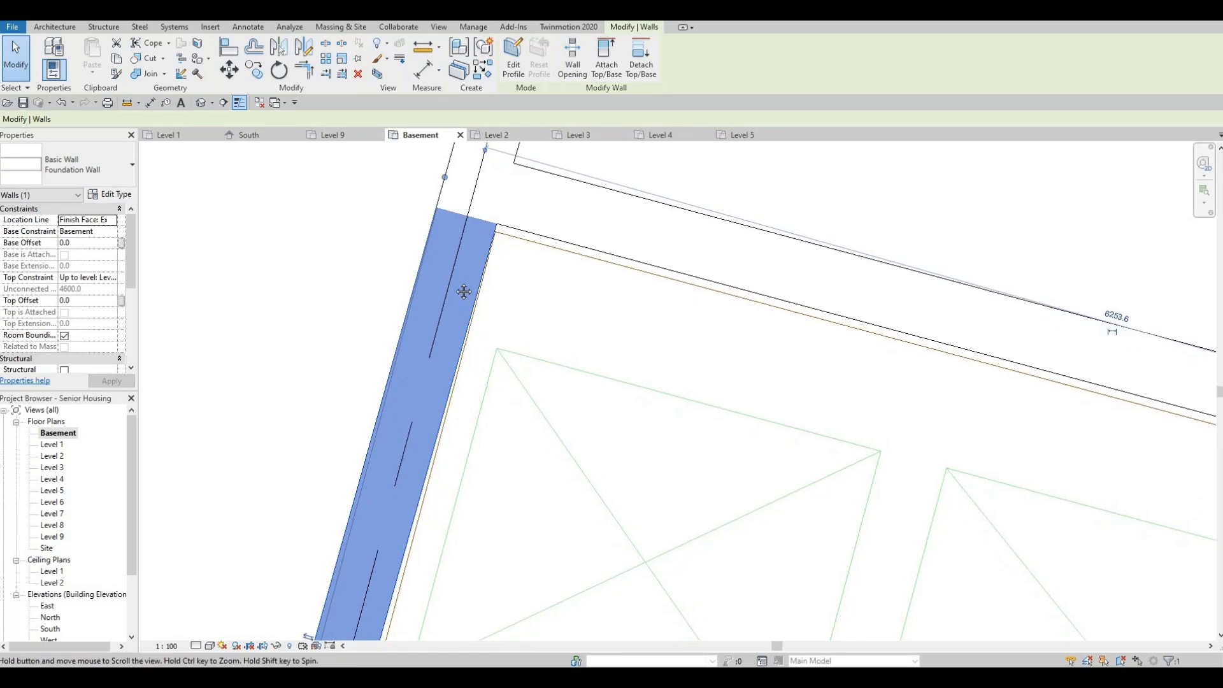
scroll(647, 546, up, 3)
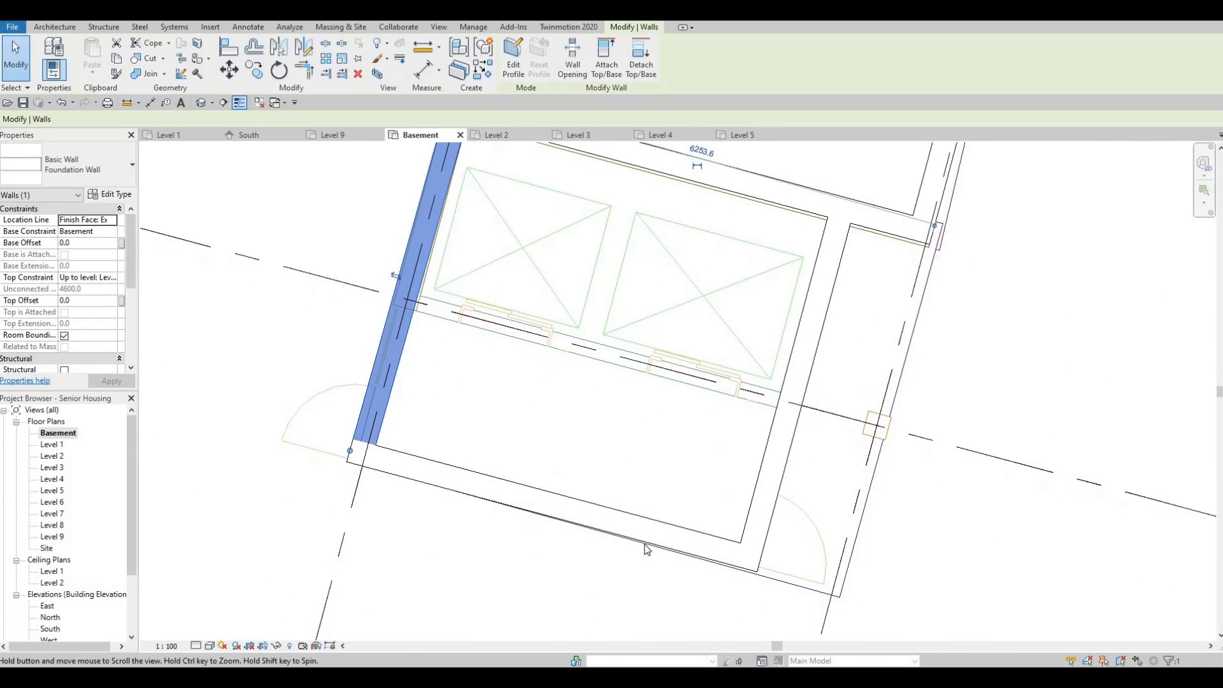
click(577, 527)
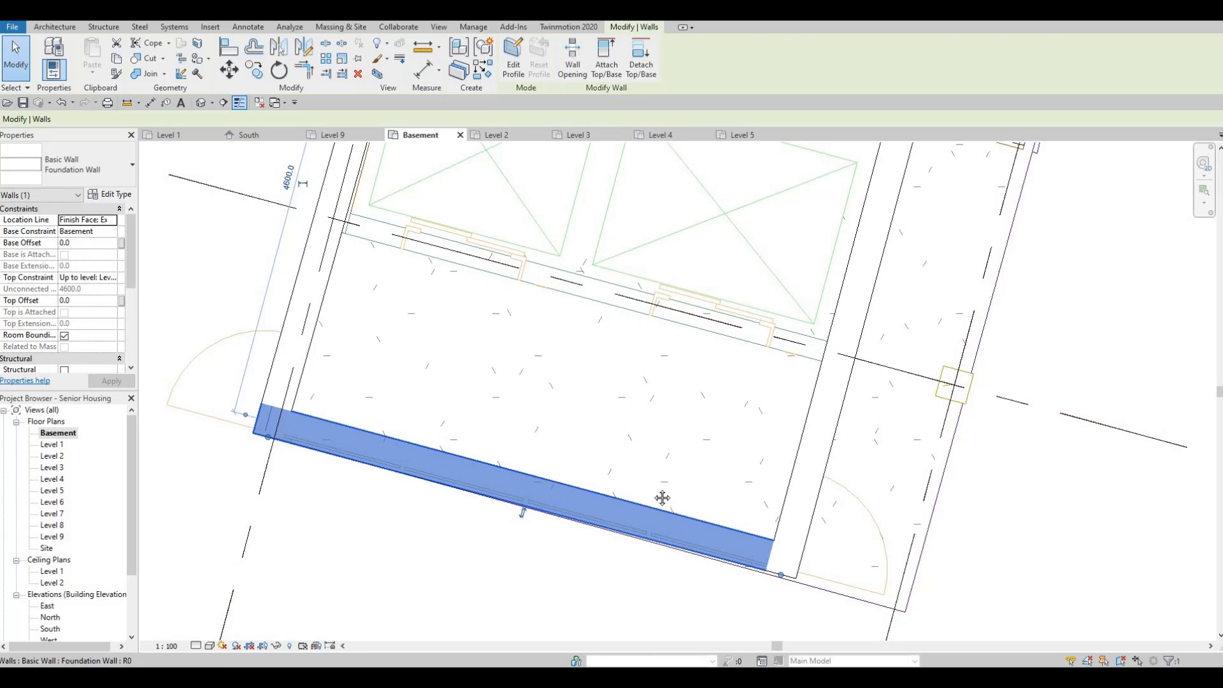
key(Escape)
scroll(655, 408, down, 3)
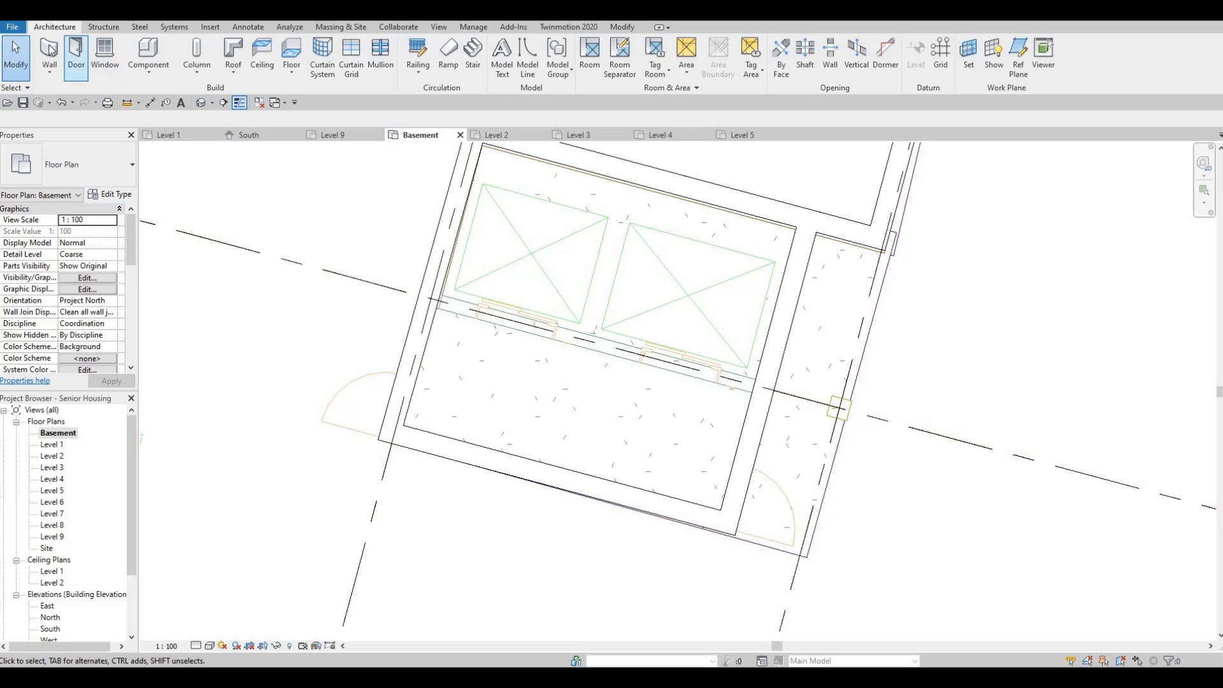
- Draw a Foundation Wall about 4791 mm long along grid B between the elevator shafts and the lobby, joining both side walls
click(49, 54)
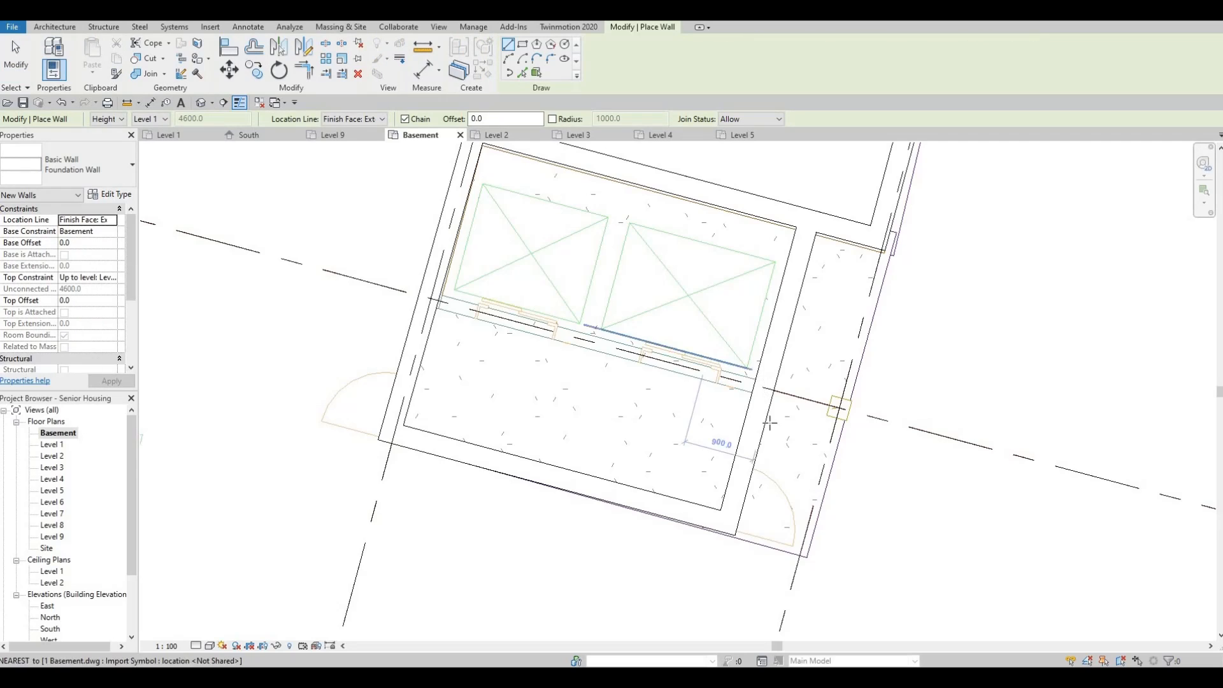
scroll(758, 375, up, 3)
click(758, 432)
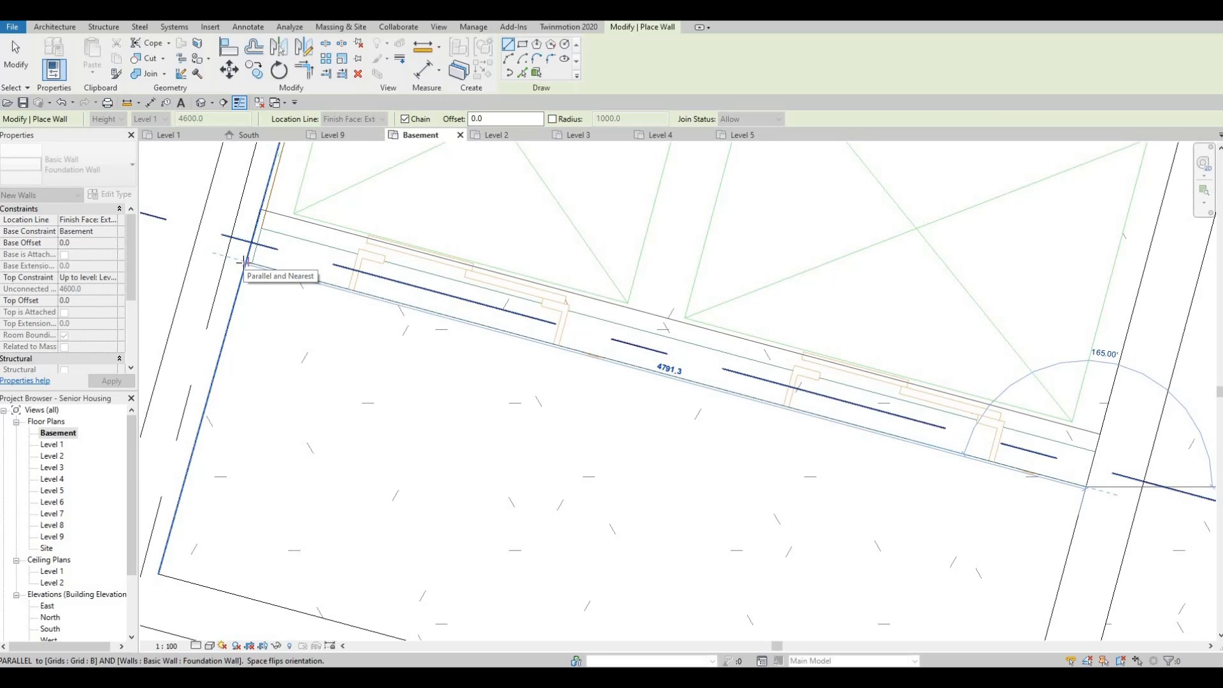
scroll(484, 332, down, 3)
key(Escape)
key(Escape)
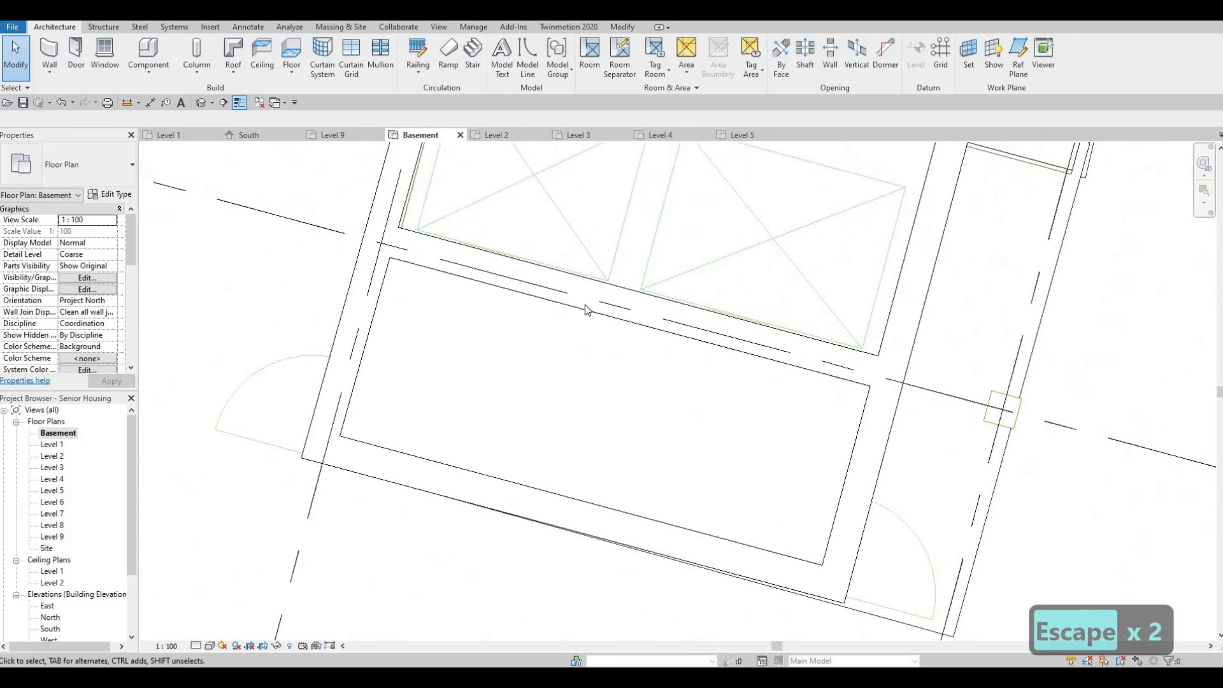
- Draw chained Foundation Walls for the grid 7–8 stair core: about 2400 mm along grid 8 from the perimeter wall, and about 5600 mm across to grid 7
scroll(570, 292, down, 4)
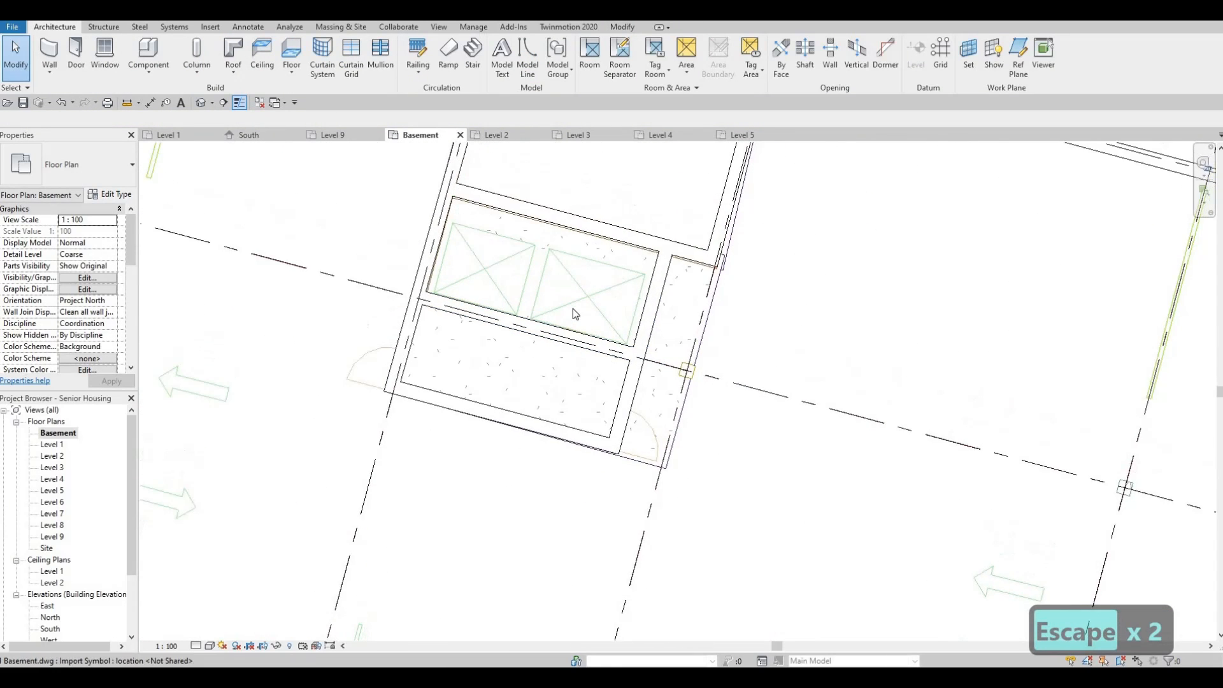
scroll(572, 308, down, 2)
scroll(804, 398, down, 4)
middle_drag(908, 341, 846, 312)
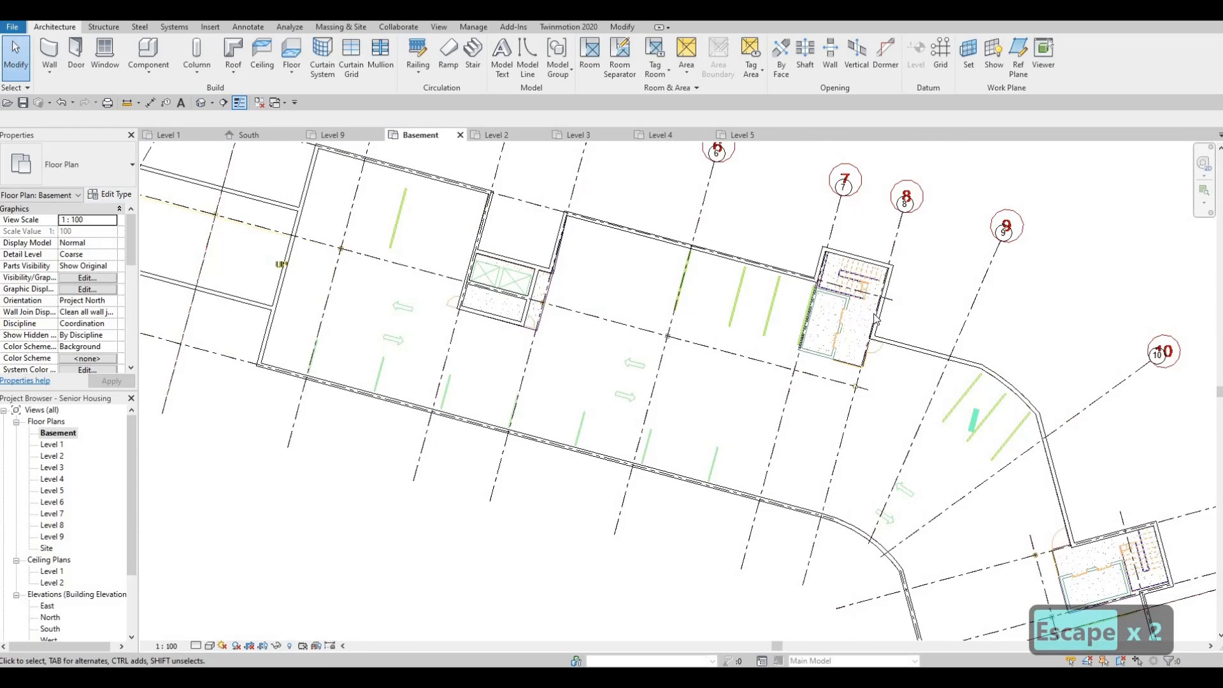
scroll(846, 312, up, 1)
scroll(846, 312, up, 3)
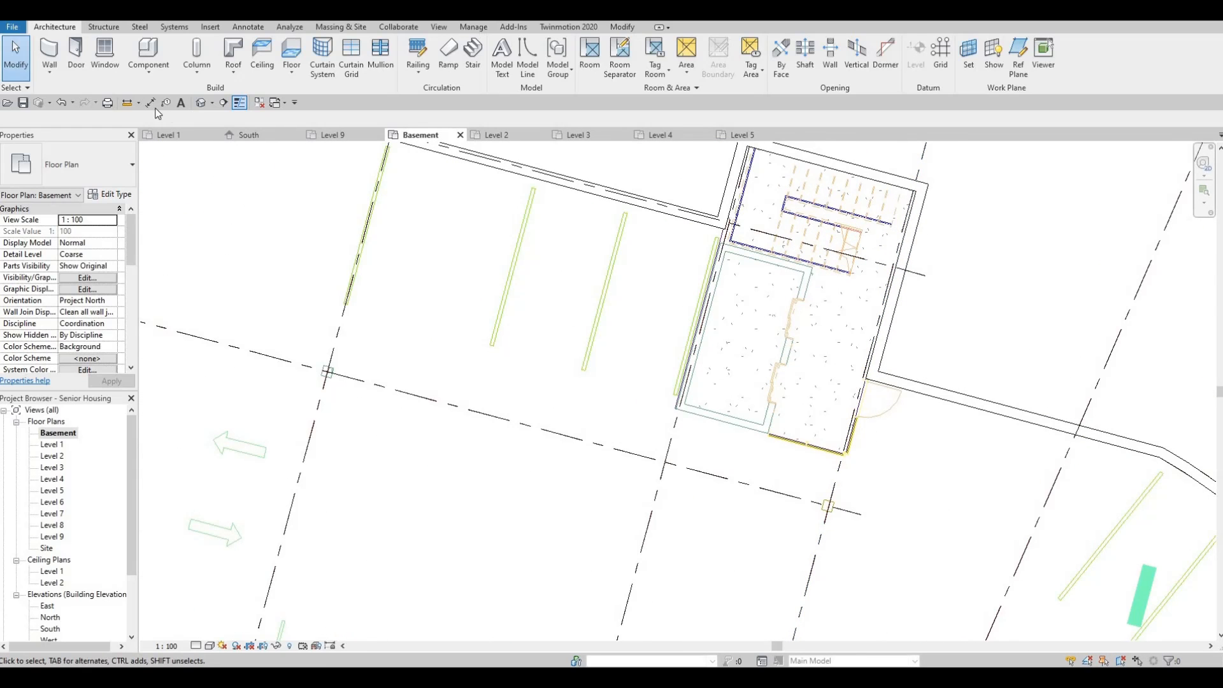
click(51, 51)
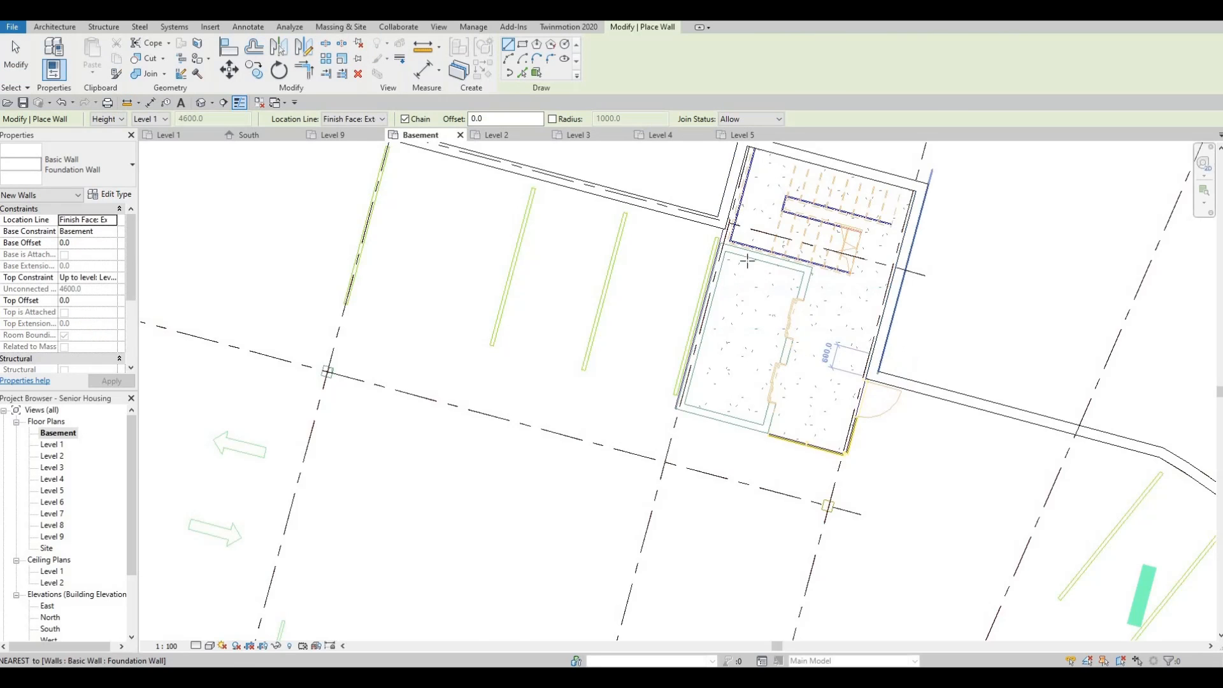
scroll(810, 360, up, 2)
mouse_move(927, 398)
middle_down()
mouse_move(754, 268)
mouse_move(744, 287)
middle_up()
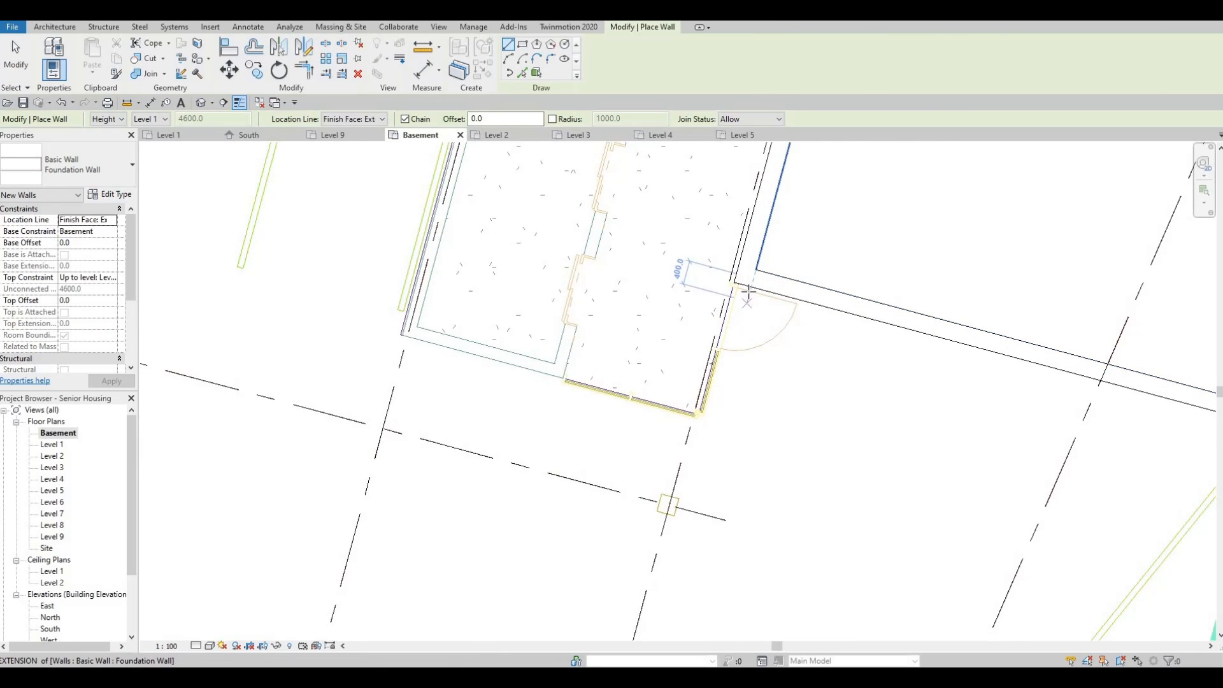
click(719, 376)
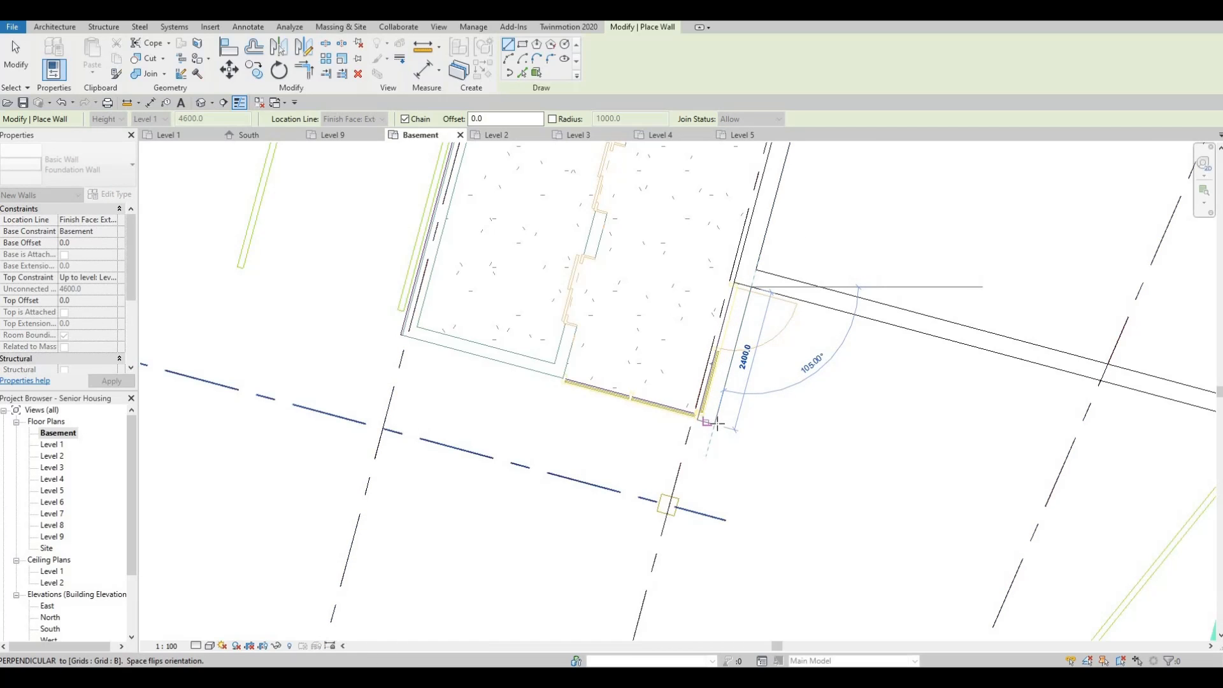
click(664, 417)
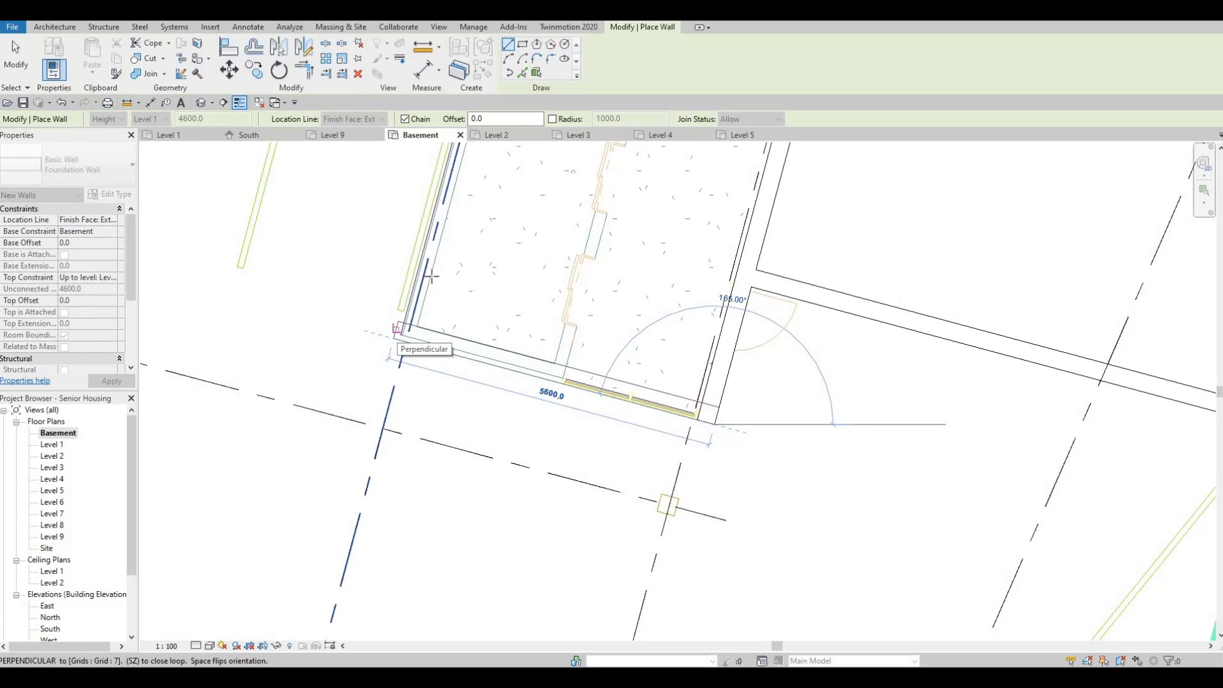
click(431, 276)
- Run the stair core's side wall about 5200 mm along grid 7 toward the perimeter wall and end the chain
middle_drag(446, 204, 396, 394)
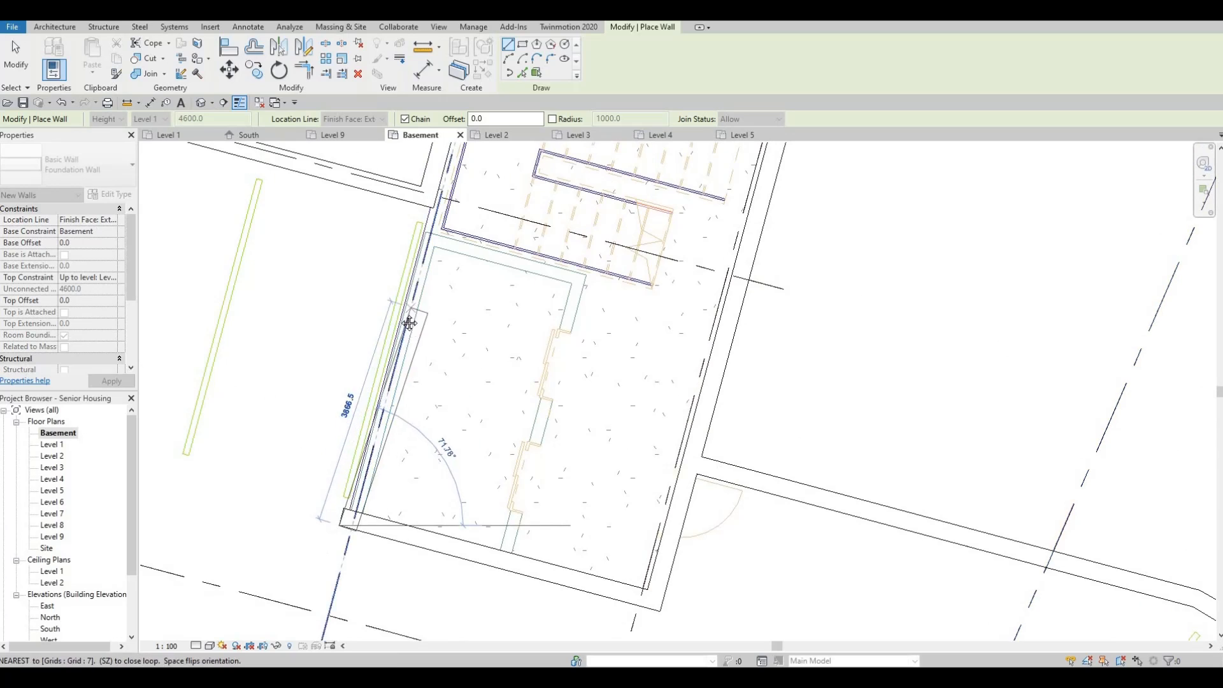
scroll(409, 323, up, 2)
middle_drag(432, 257, 388, 414)
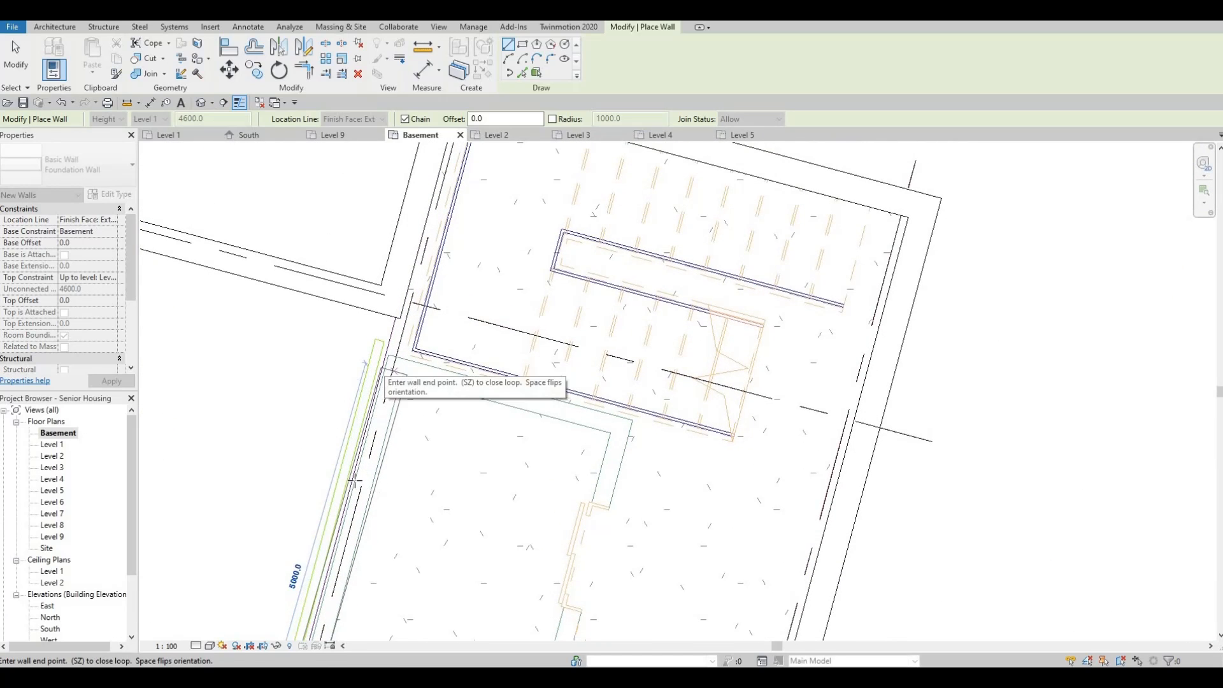
middle_drag(391, 343, 362, 457)
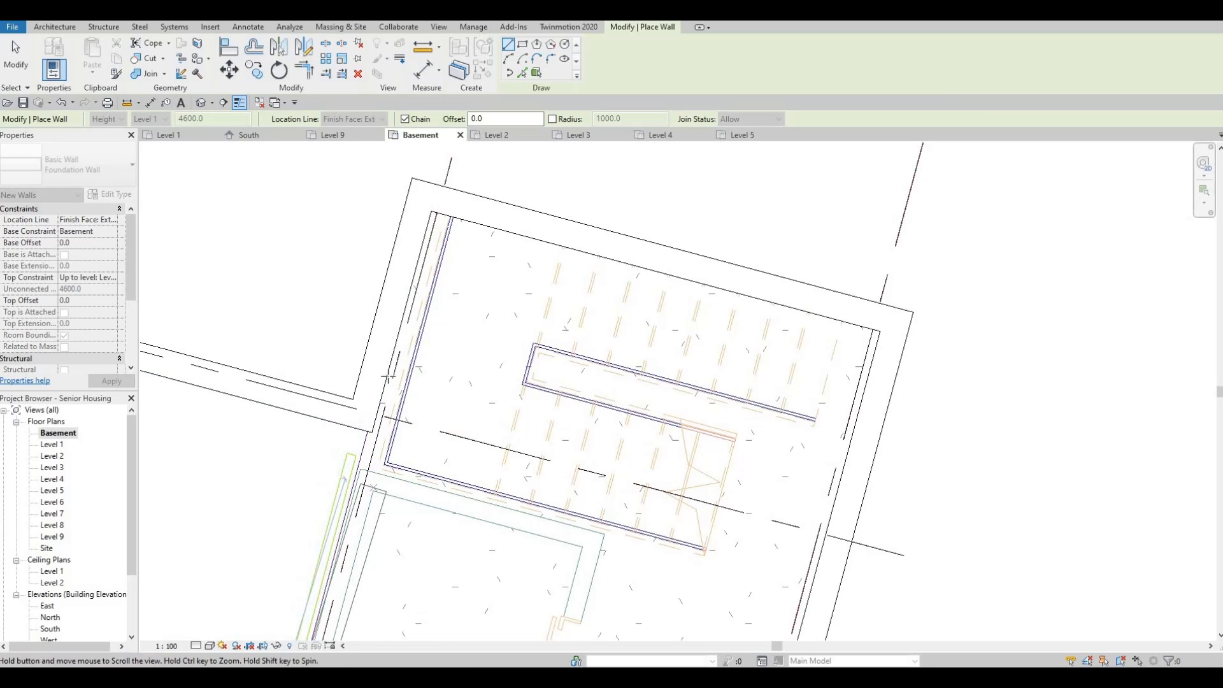
middle_drag(359, 464, 396, 351)
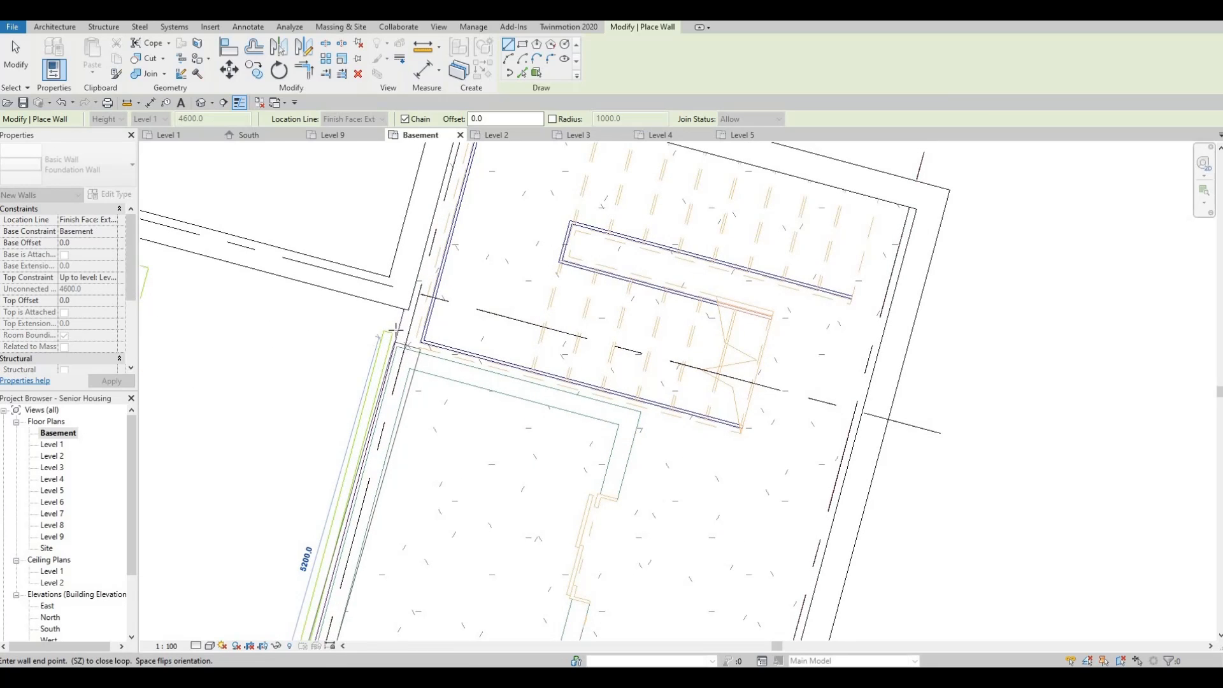
click(396, 329)
key(Escape)
key(Escape)
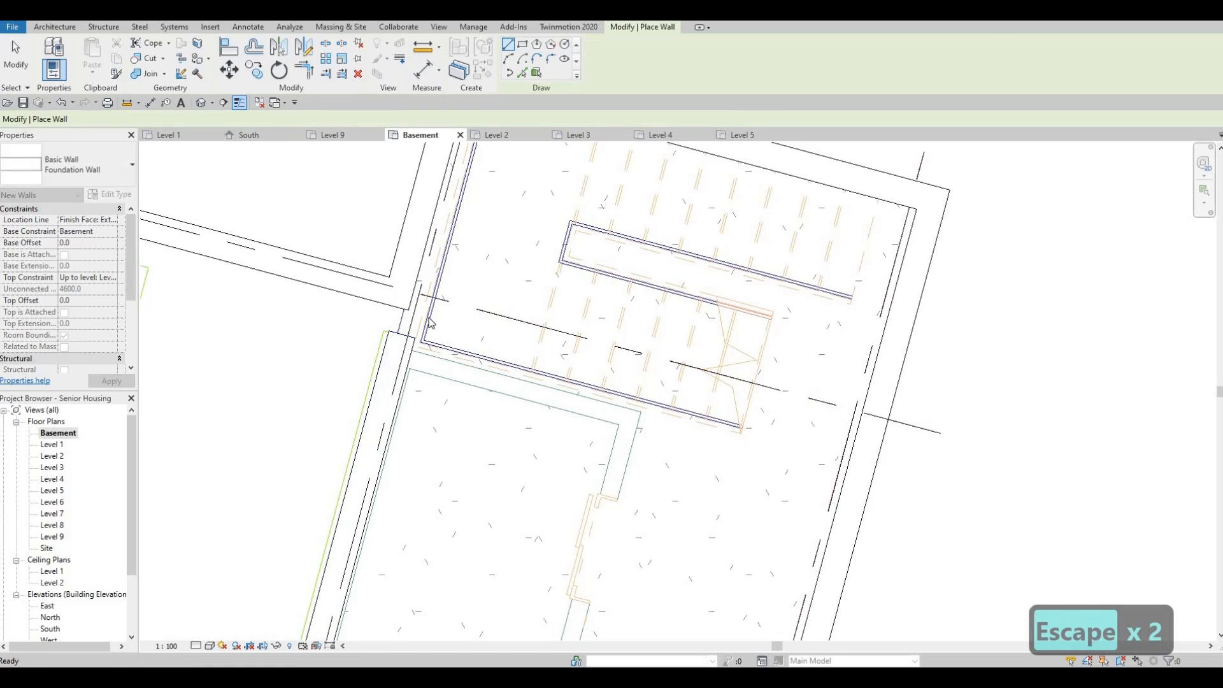
- Align the new side wall's inner face with the inner face of the existing stair wall along grid 7
scroll(412, 328, down, 2)
middle_drag(411, 323, 398, 360)
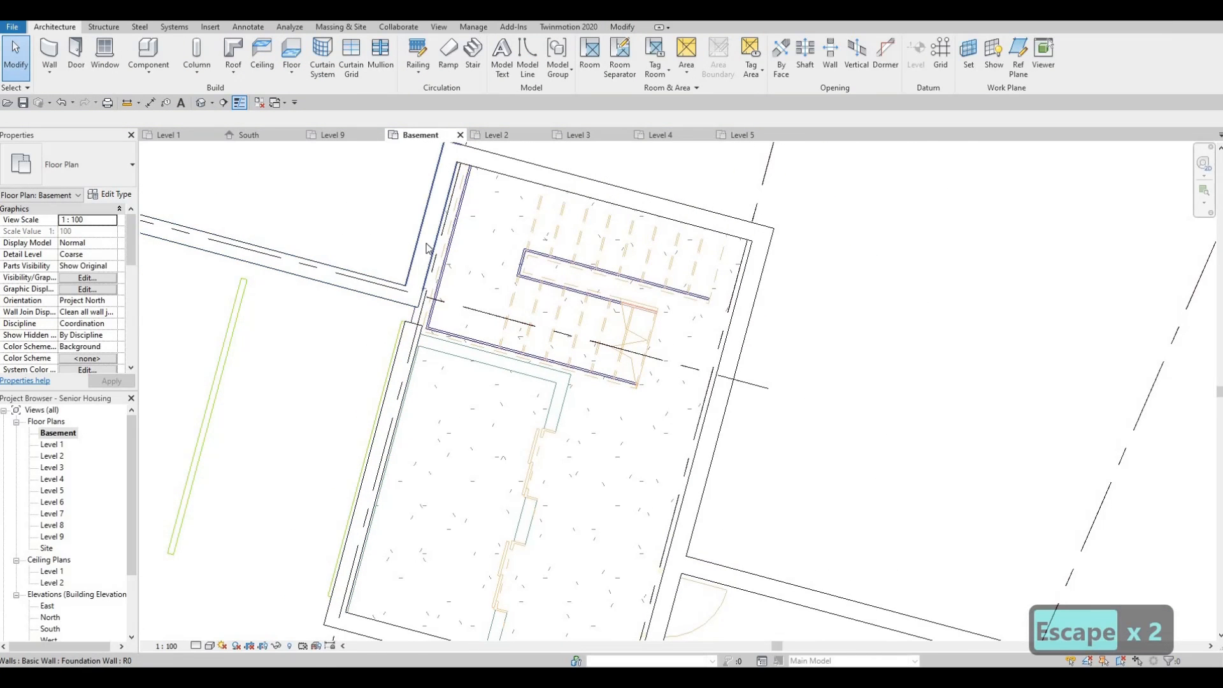
key(Escape)
key(Escape)
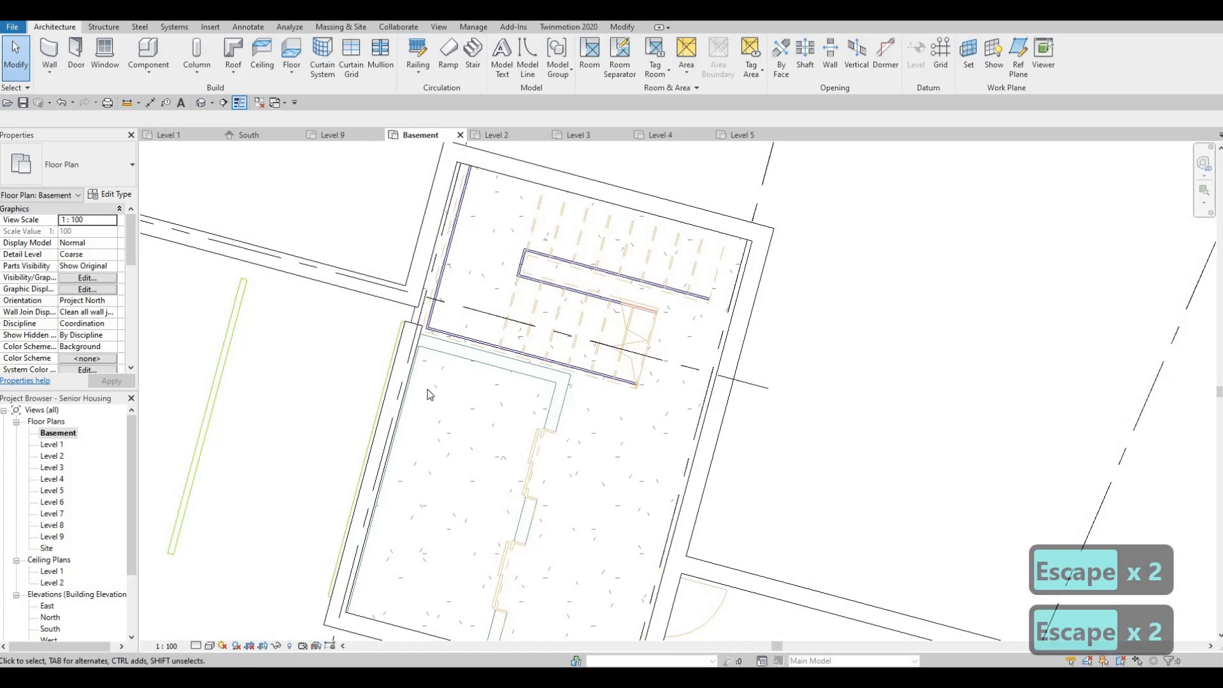
key(a)
key(l)
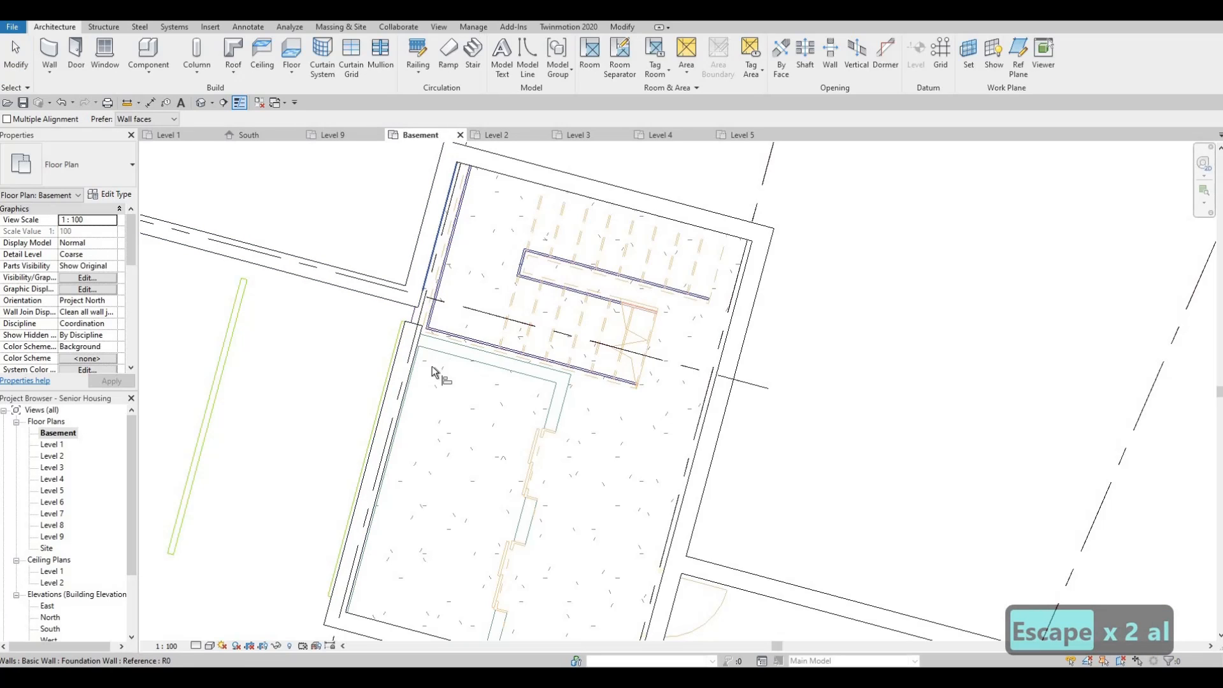
click(415, 373)
click(411, 349)
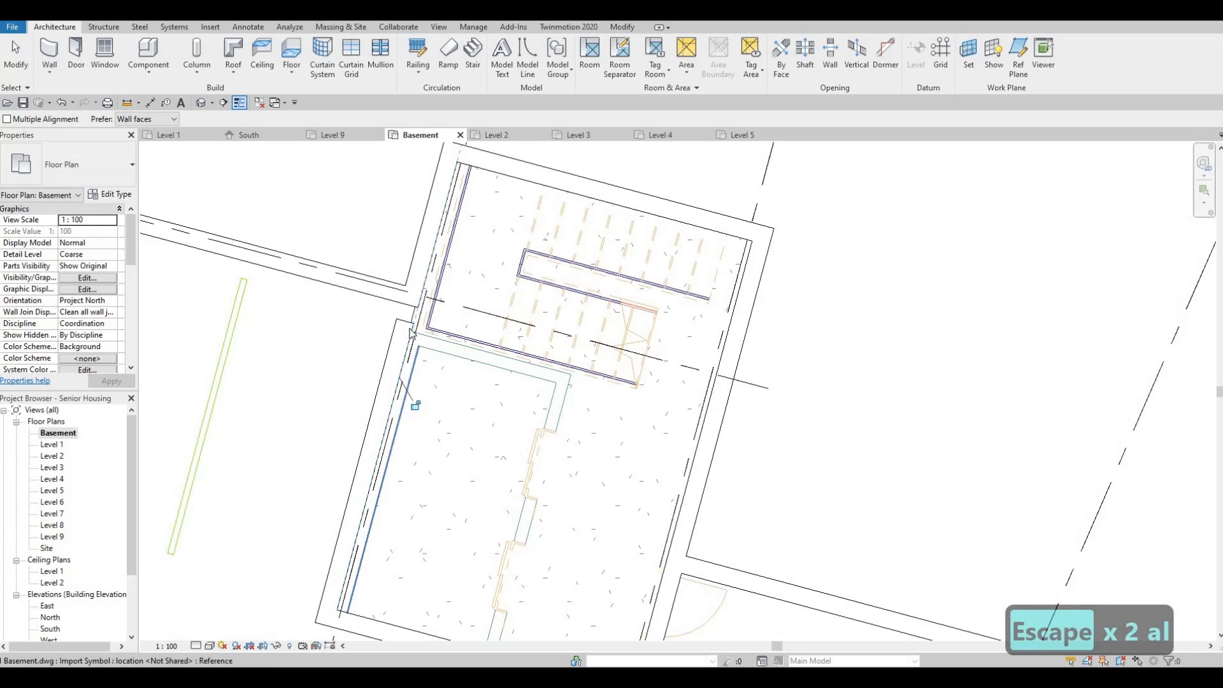
key(Escape)
key(Escape)
- Extend the aligned side wall's end to the existing perimeter foundation wall and clear the selection
click(402, 321)
scroll(397, 323, up, 2)
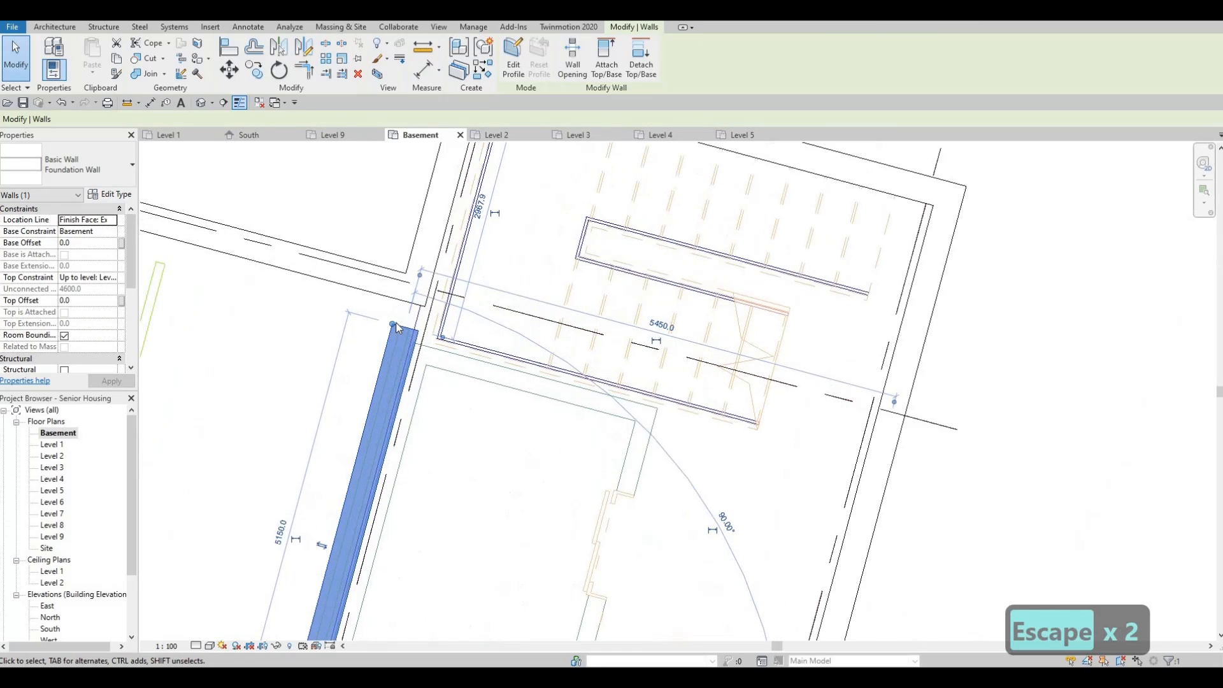
drag(392, 325, 415, 294)
key(Escape)
scroll(596, 533, down, 3)
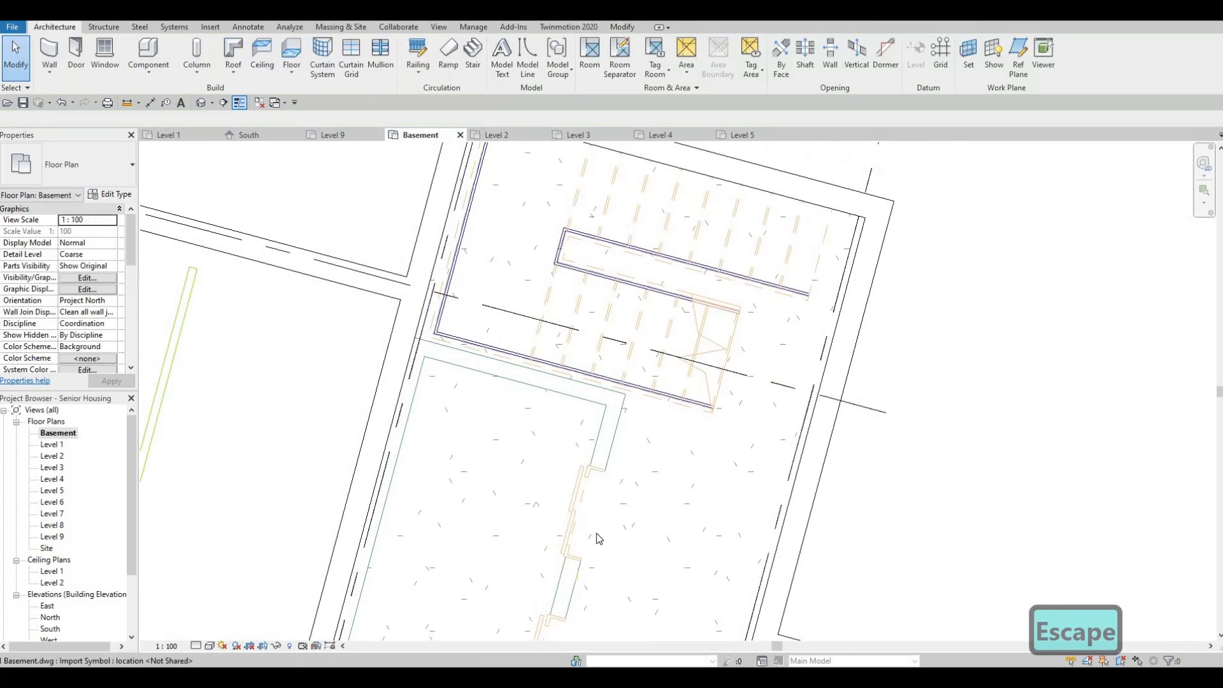
- Draw the inner room's chained Foundation Walls: about 2760 mm beside the stair from the grid 7 wall, and about 4867 mm to the core's end wall
middle_drag(600, 494, 537, 437)
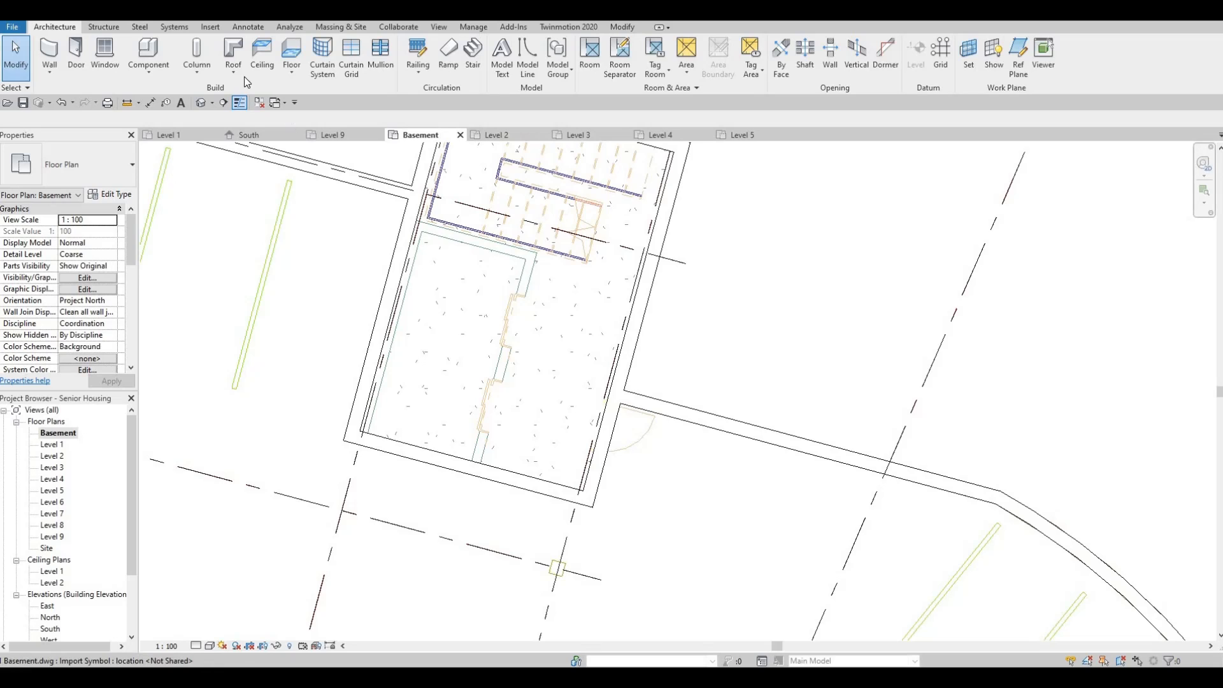
click(50, 52)
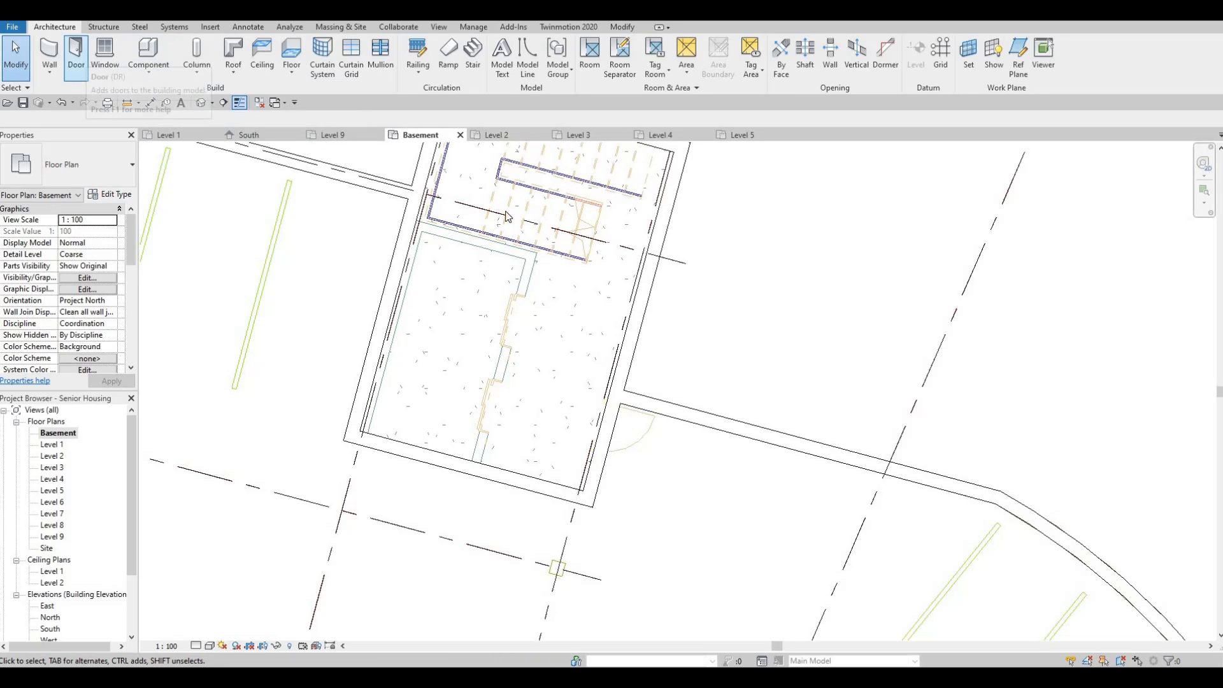
scroll(444, 240, up, 2)
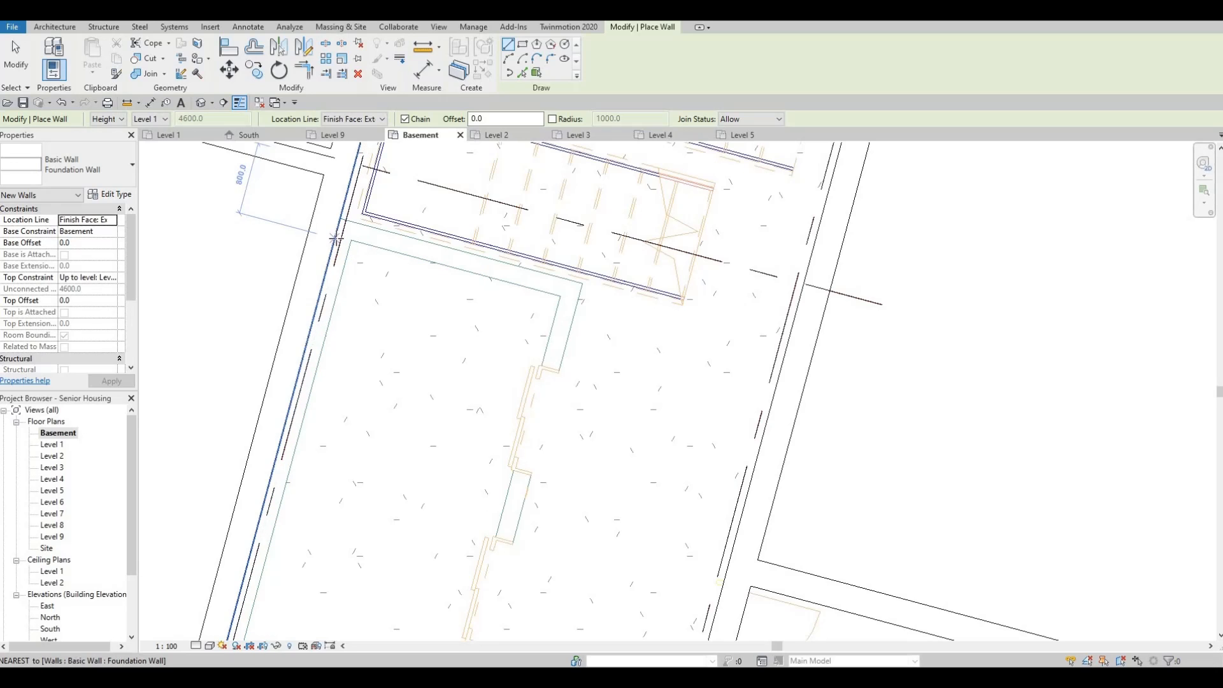
click(340, 241)
key(Escape)
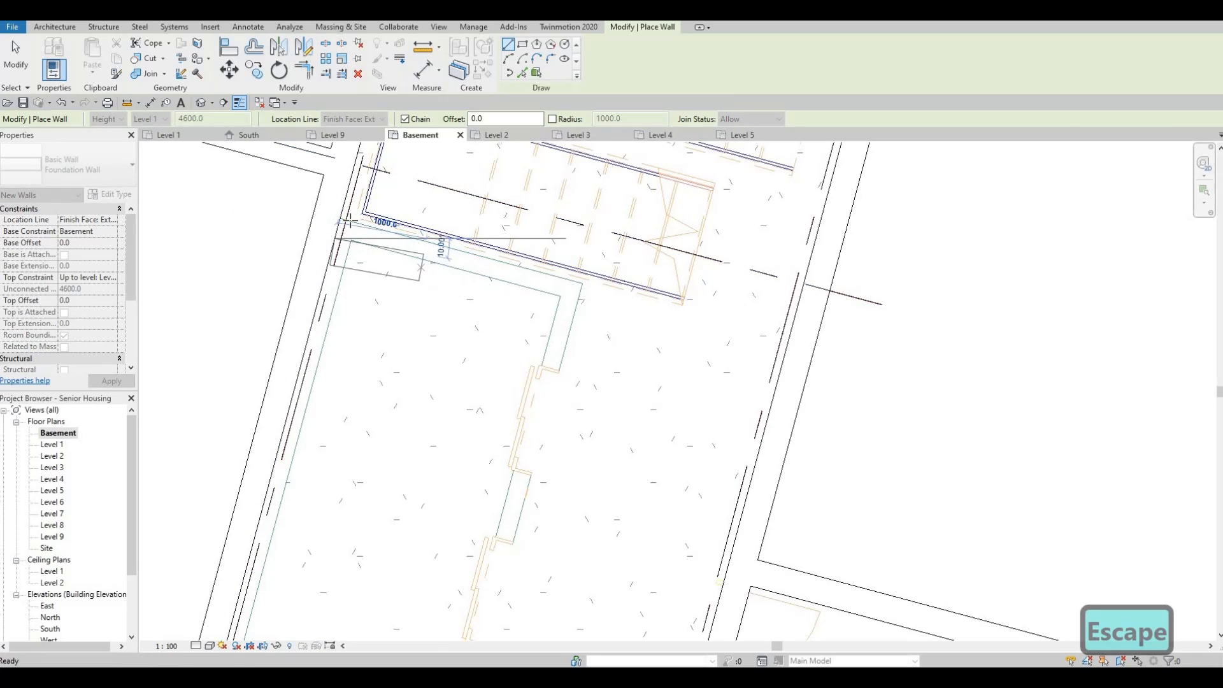
scroll(376, 211, up, 2)
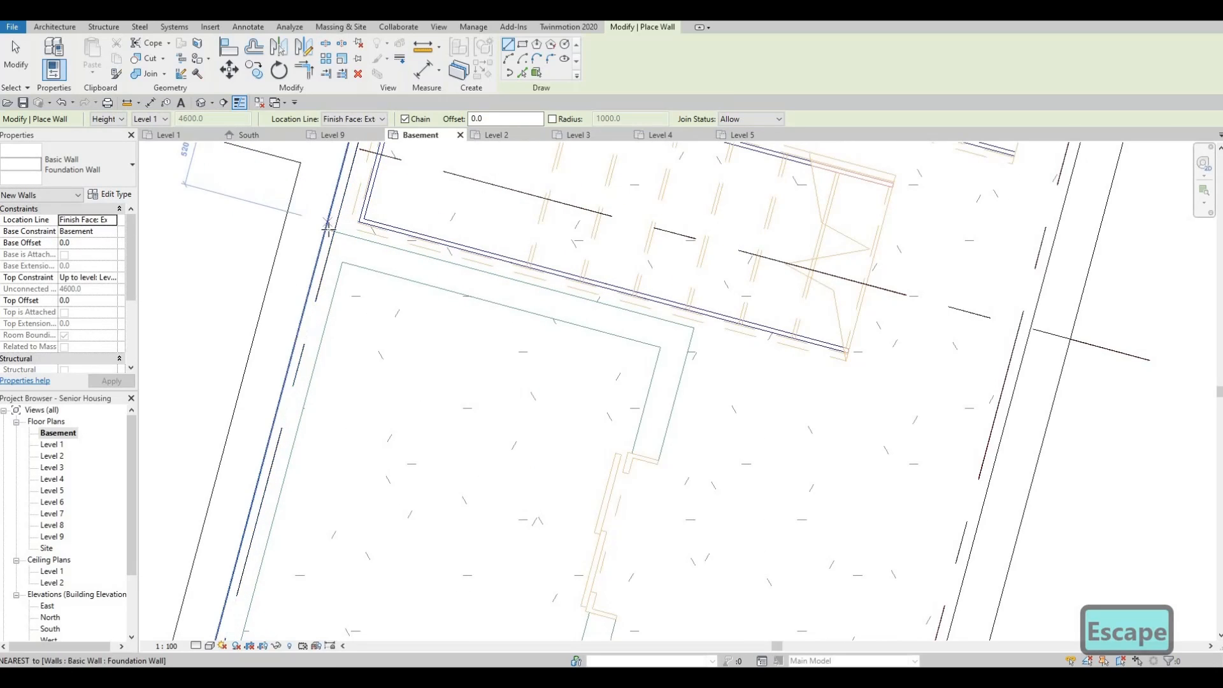
click(692, 315)
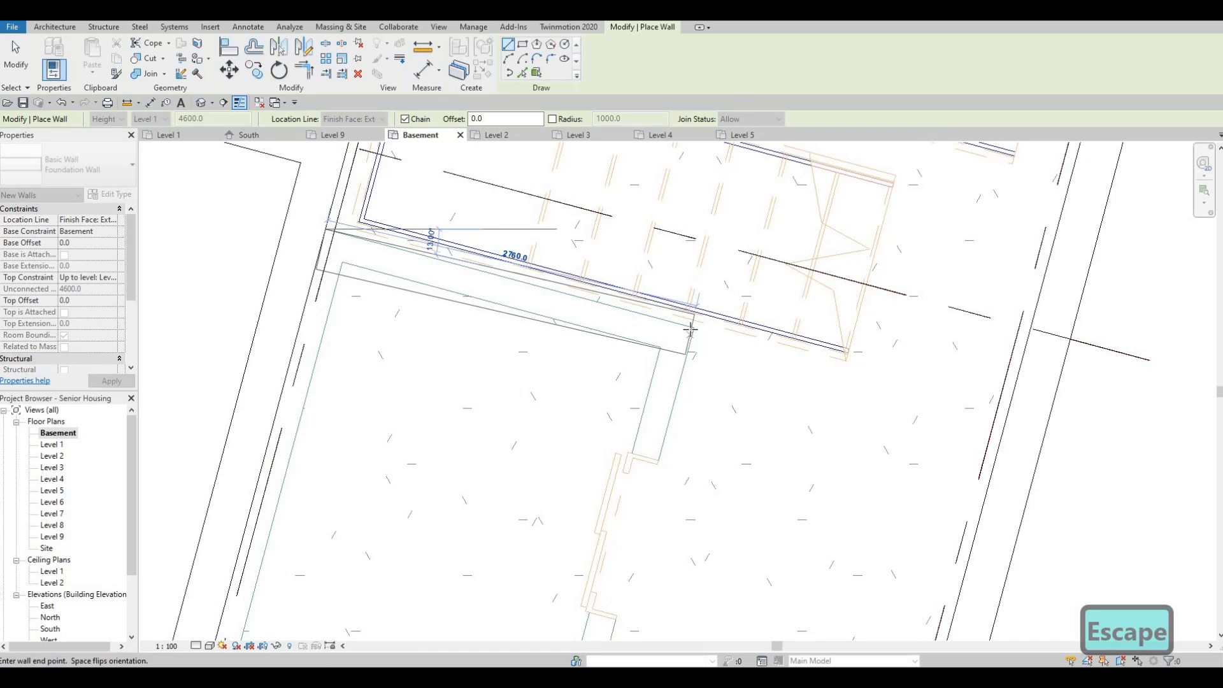
click(686, 315)
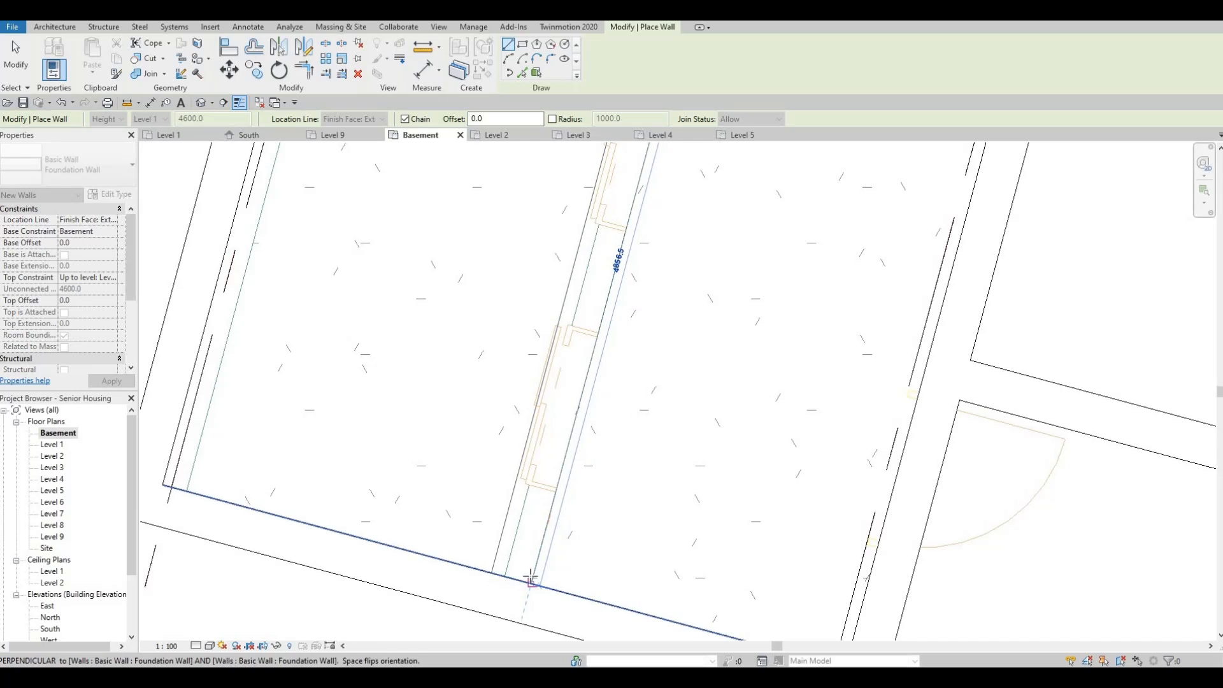
click(531, 583)
key(Escape)
- Draw a Foundation Wall about 5900 mm long along grid 12, from the perimeter wall to the outer corner of the grid 11–12 stair core
scroll(541, 334, down, 6)
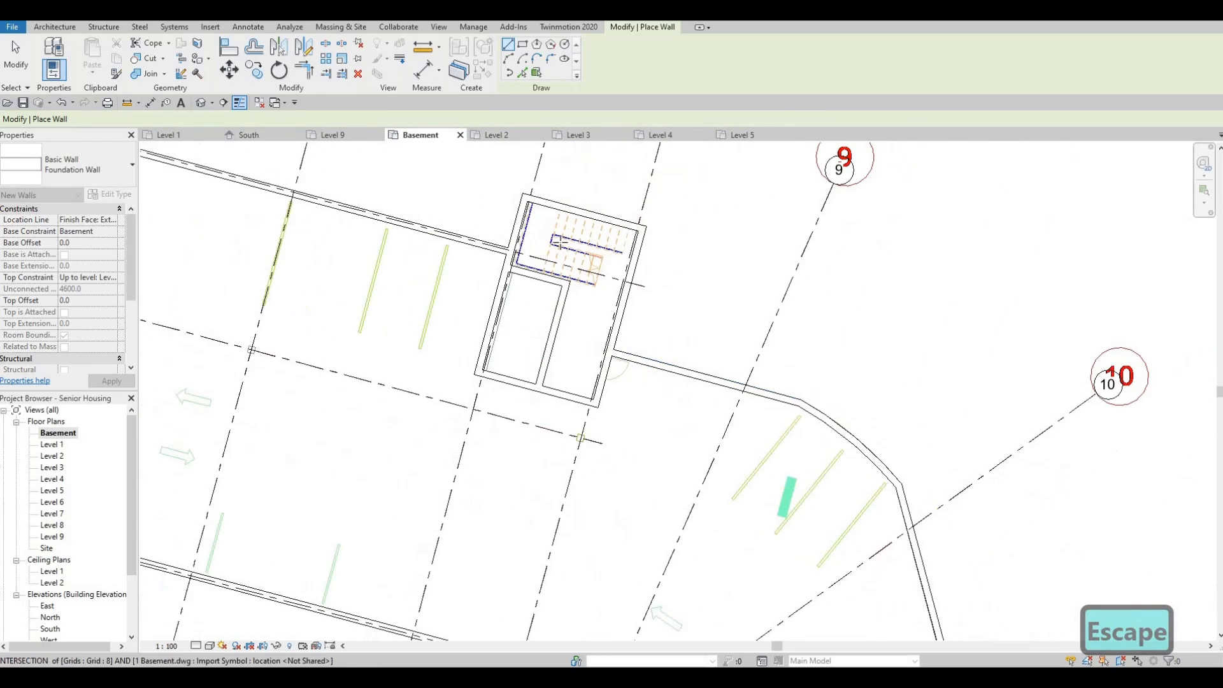
middle_drag(737, 548, 592, 241)
scroll(653, 371, down, 4)
scroll(593, 241, up, 5)
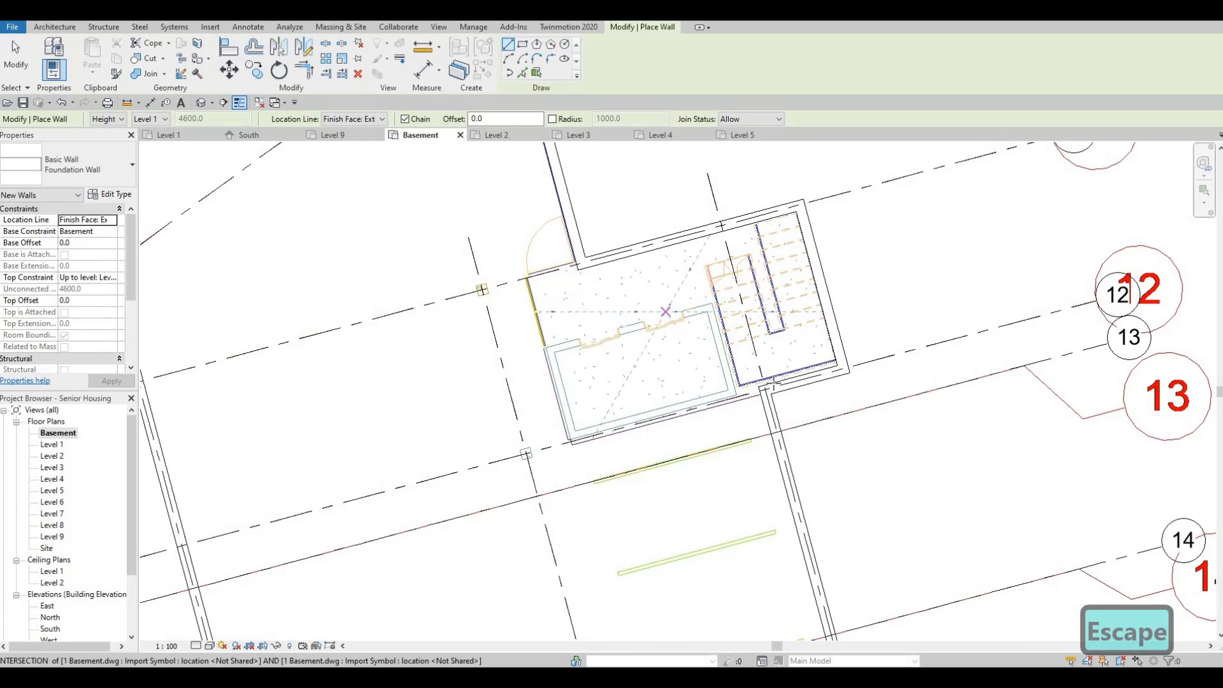
scroll(767, 382, up, 4)
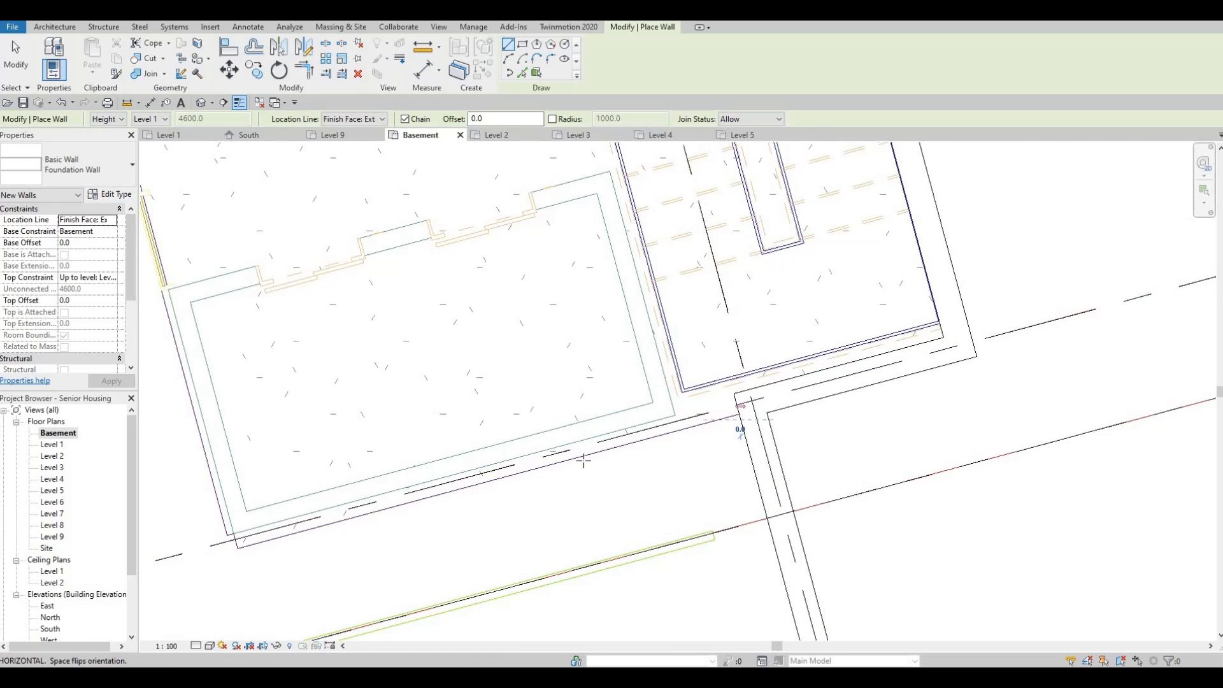
click(740, 420)
middle_drag(708, 441, 776, 405)
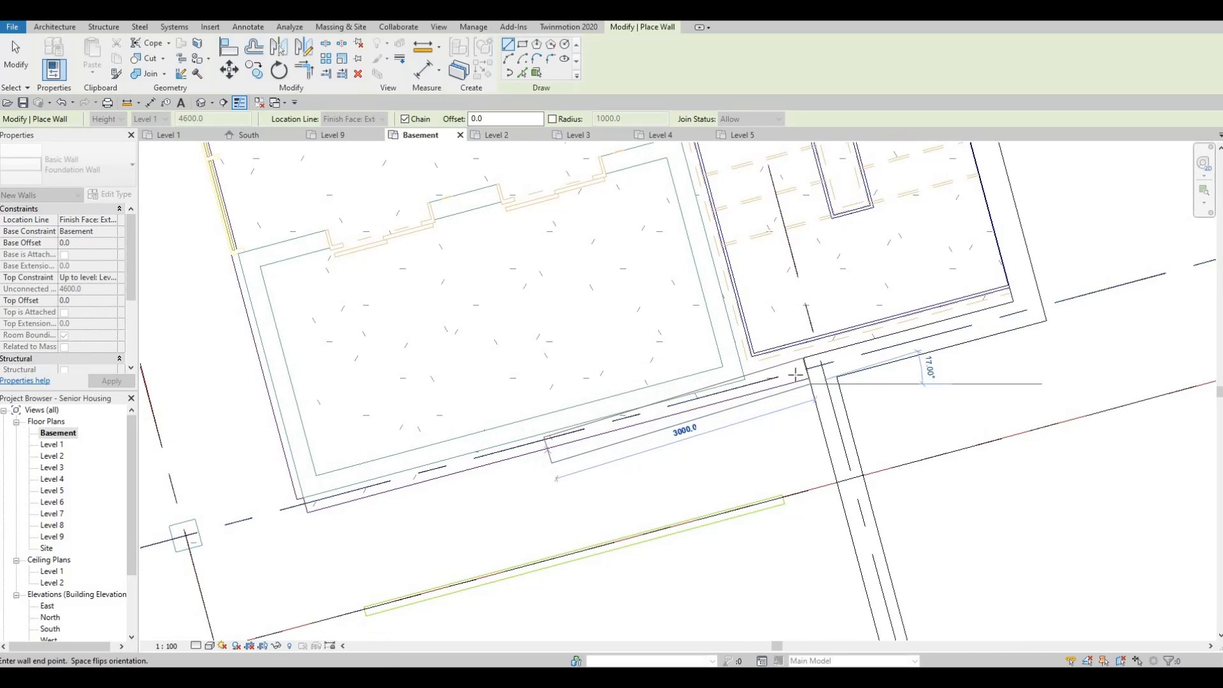
scroll(573, 439, down, 1)
middle_drag(524, 439, 619, 383)
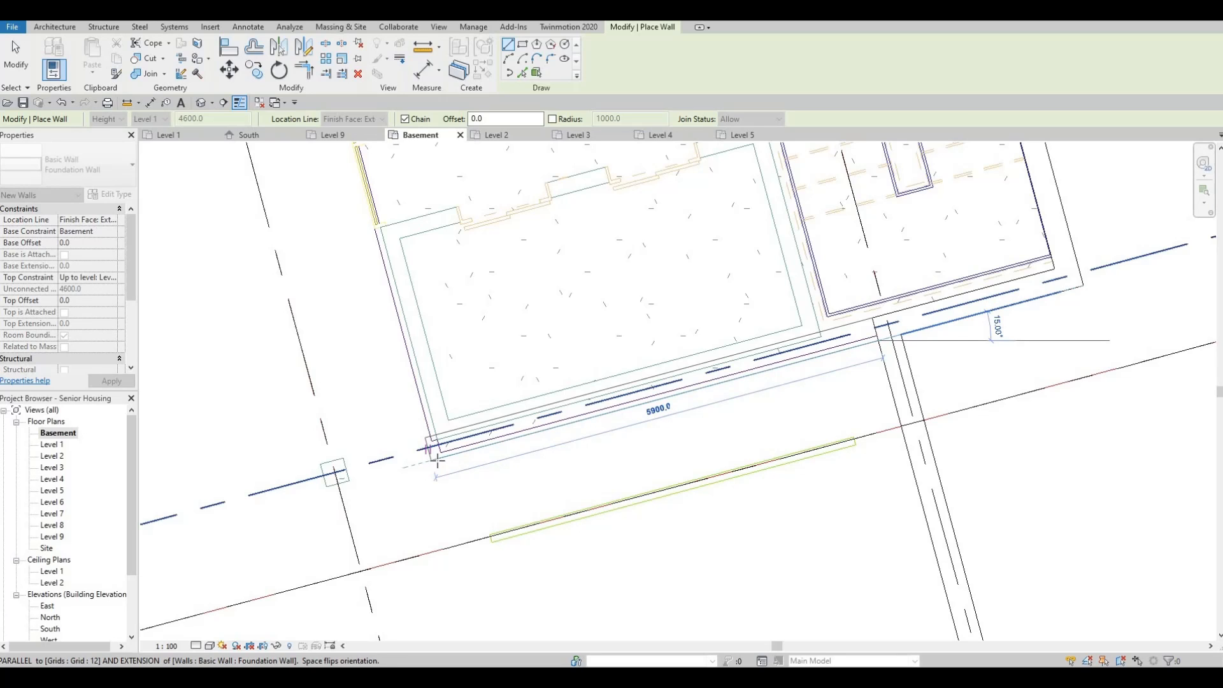
click(417, 290)
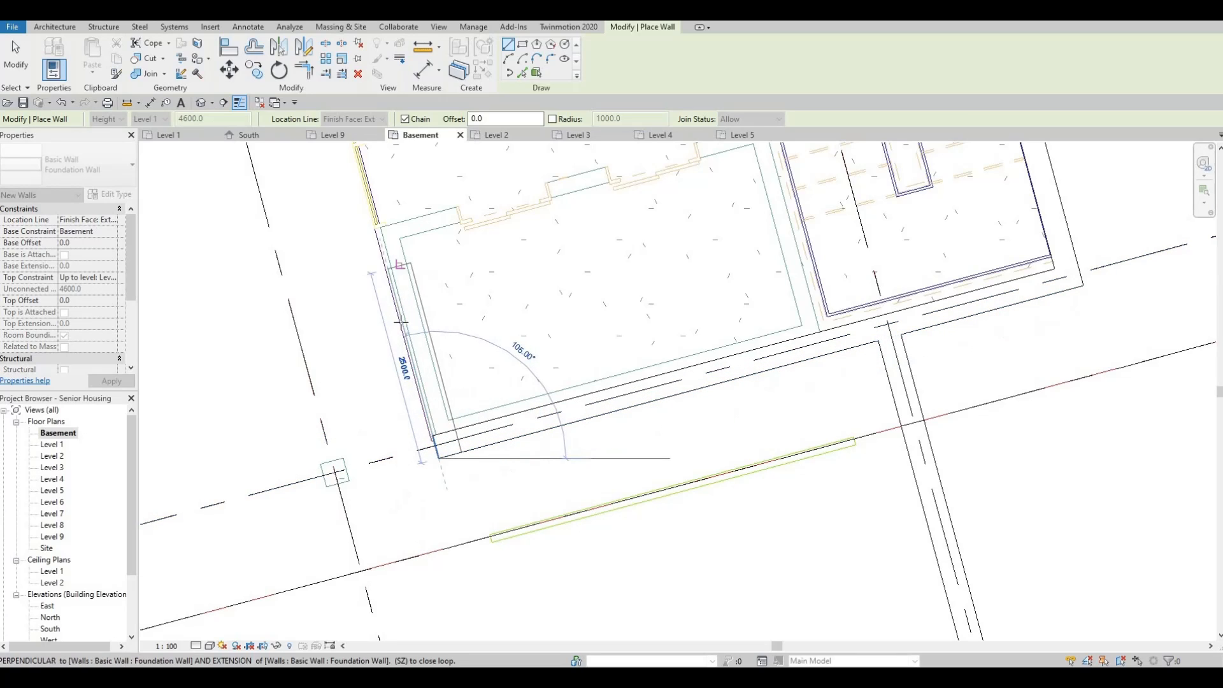
- Continue the core wall about 5019 mm to grid 11, add a short return along grid 11 toward the perimeter wall, and end the chain
scroll(401, 319, down, 2)
middle_drag(393, 369, 394, 398)
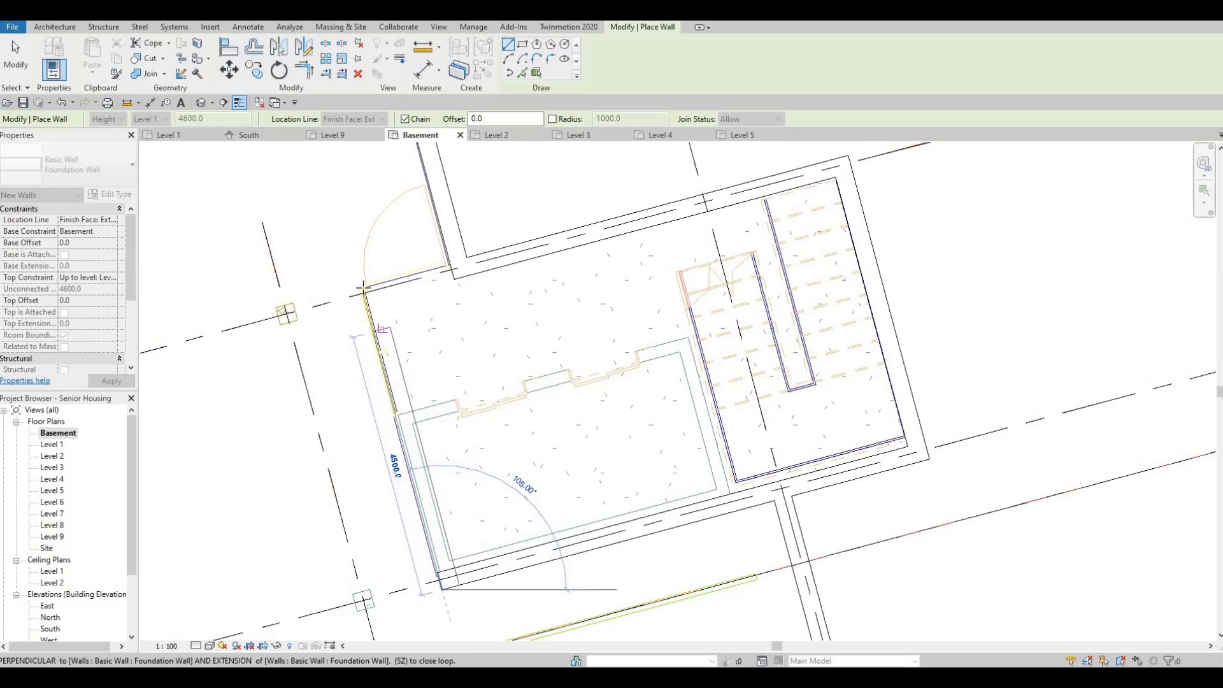
scroll(359, 286, up, 2)
click(430, 265)
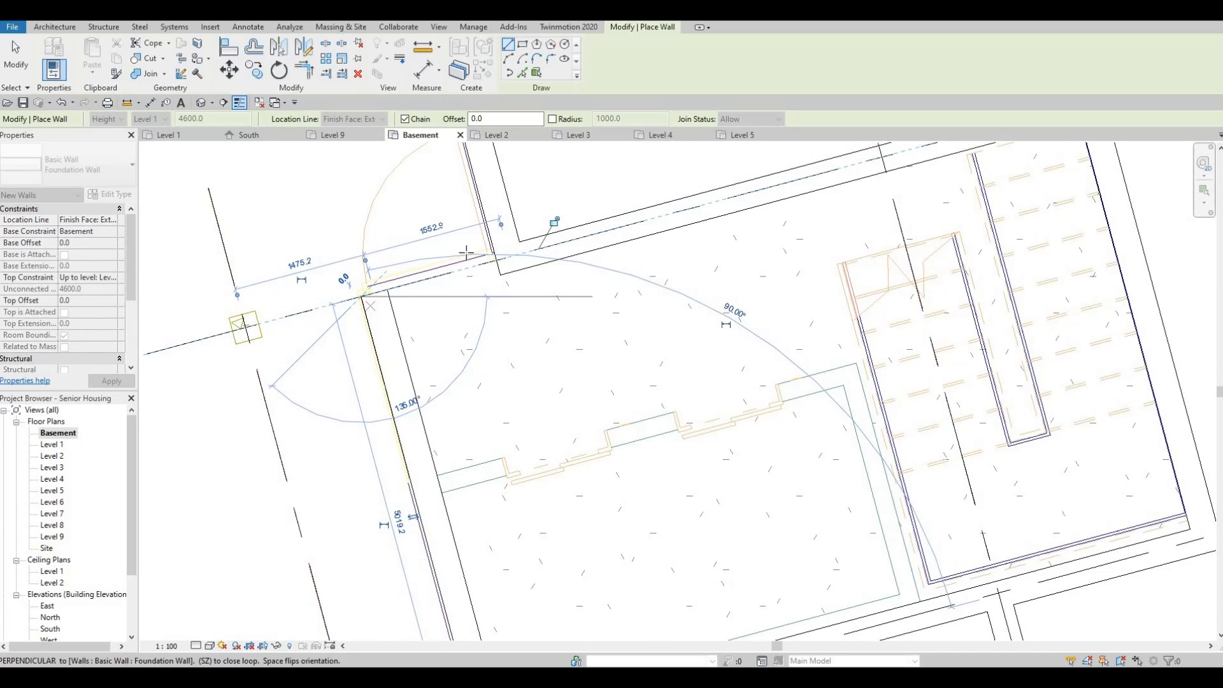
scroll(449, 268, up, 2)
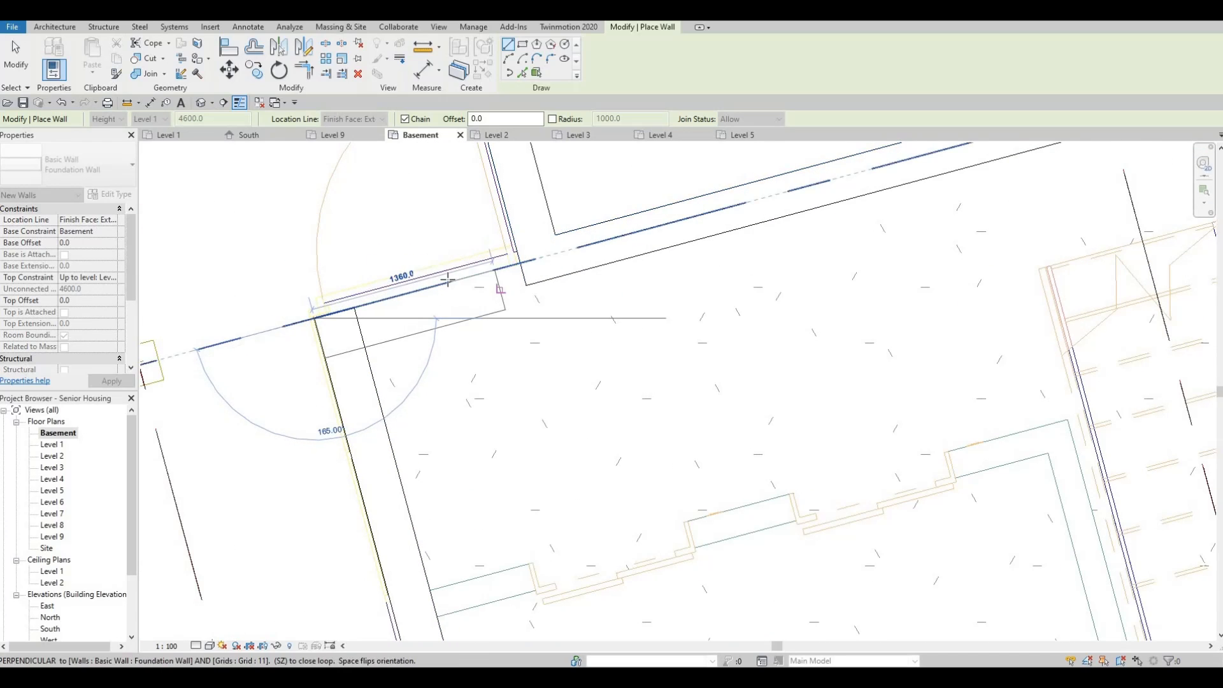
click(490, 283)
key(Escape)
key(Escape)
key(Escape)
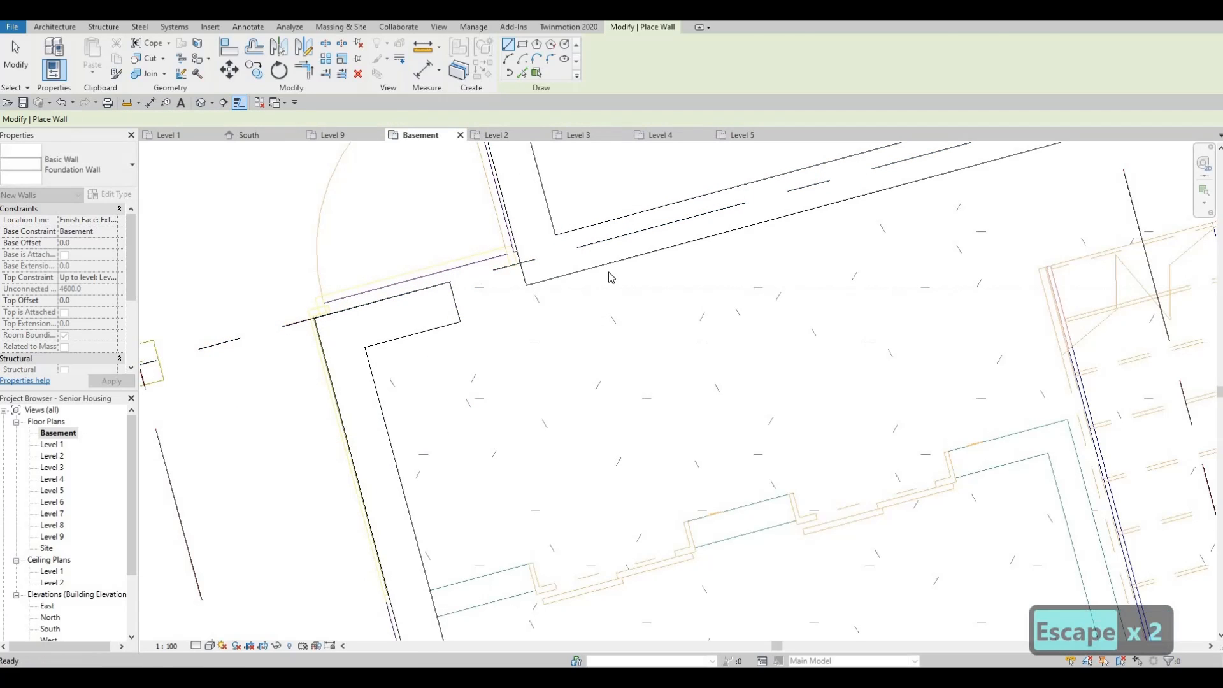
- Align the short grid 11 return wall's outer face with the face of the existing foundation wall across the perimeter junction
key(a)
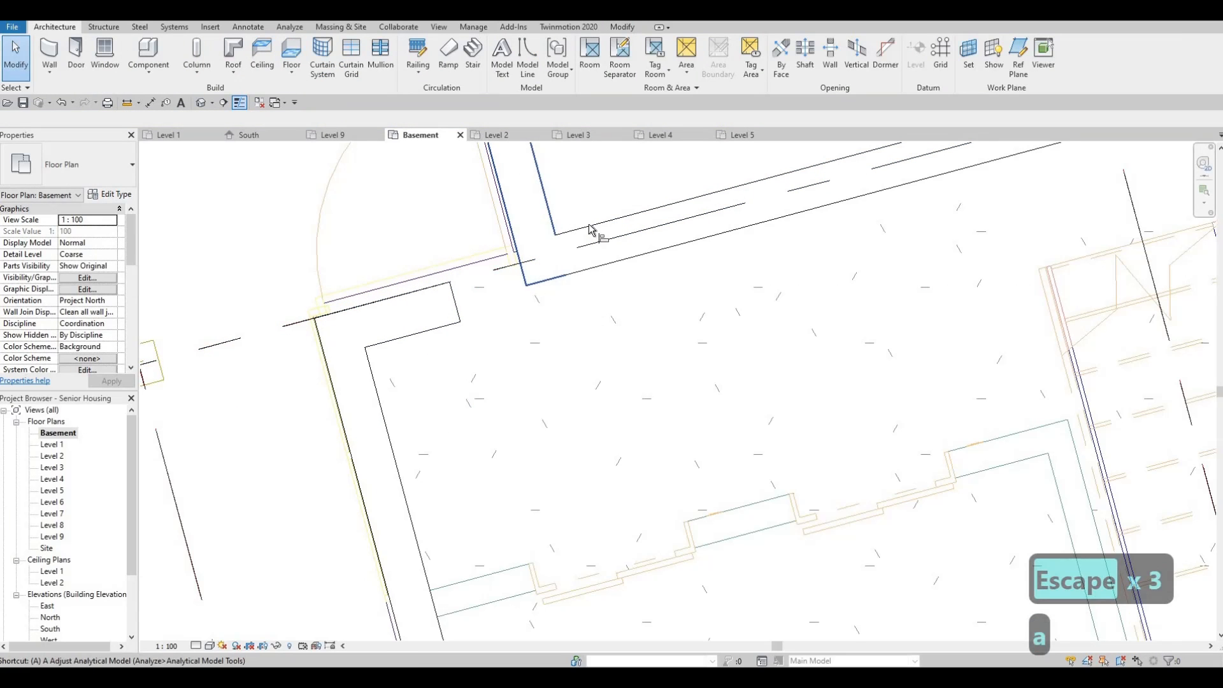
key(l)
click(432, 290)
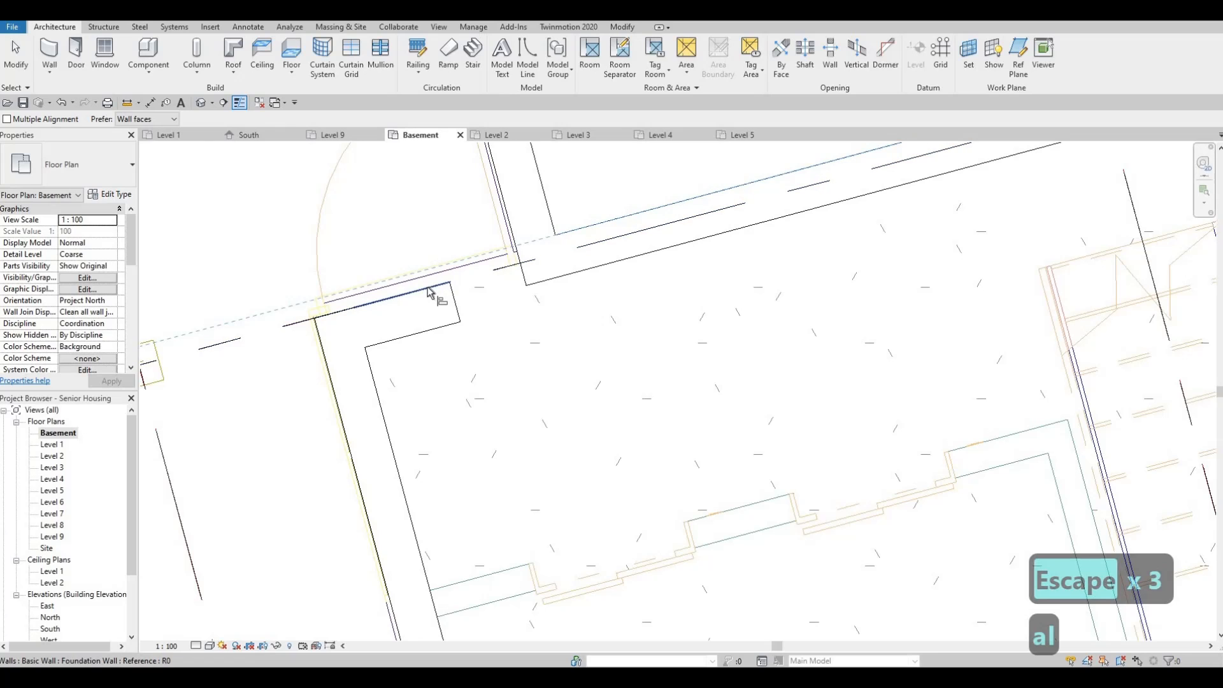
click(586, 237)
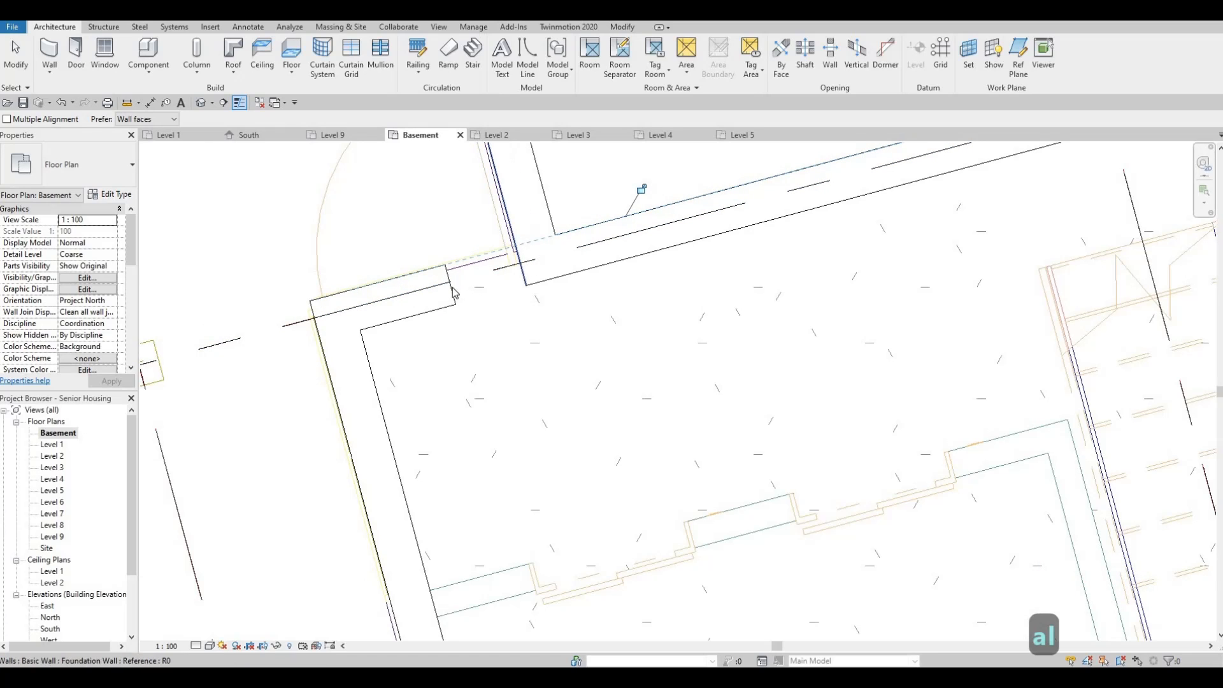
key(Escape)
key(Escape)
- Extend the aligned return wall's end along grid 11 to join the existing foundation wall and clear the selection
click(446, 269)
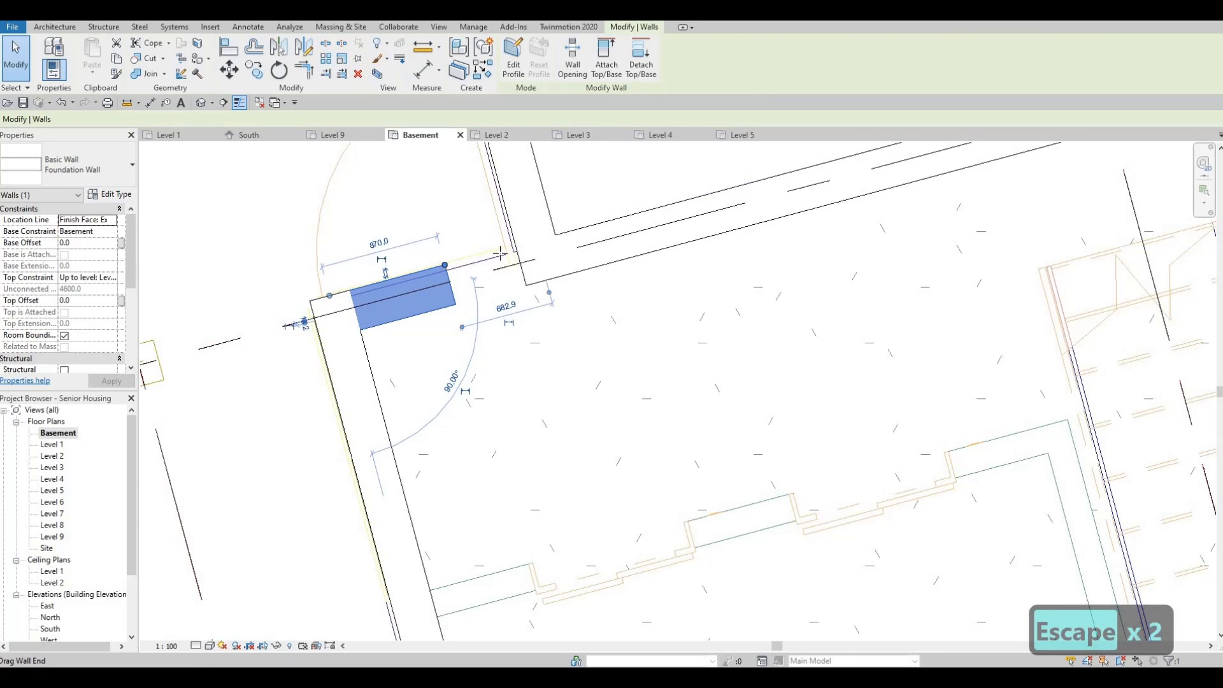
drag(500, 254, 519, 259)
click(582, 276)
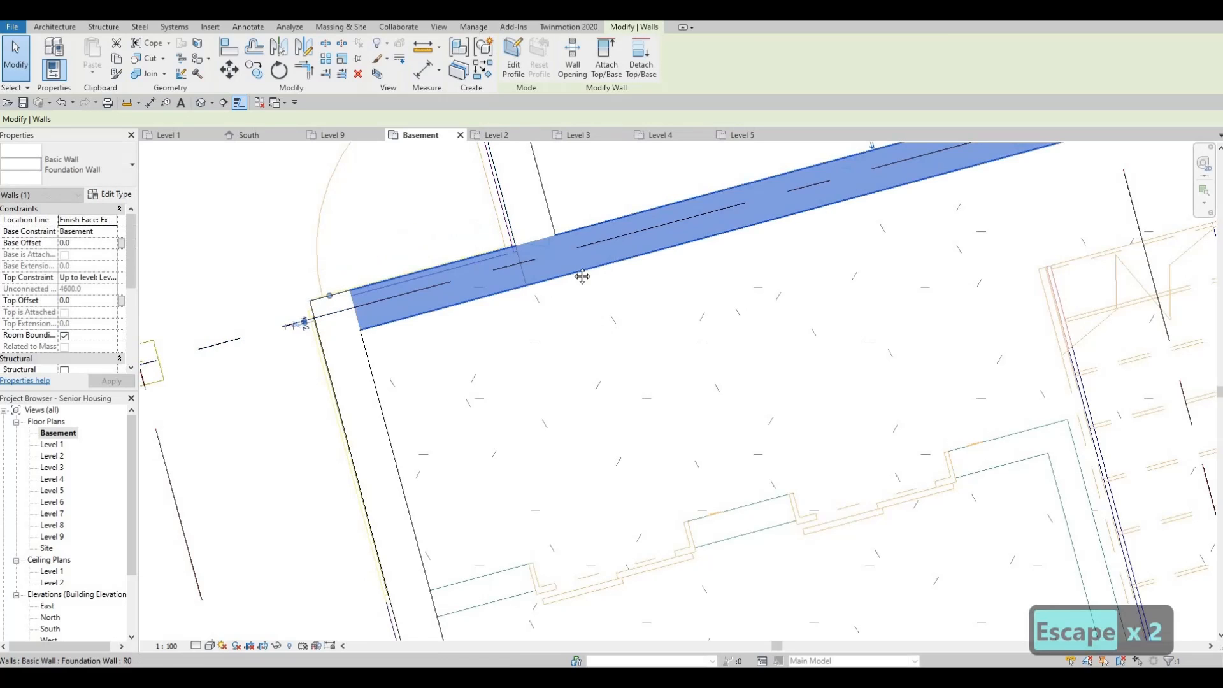
key(Escape)
- Draw chained Foundation Walls inside the grid 11–12 core: about 4700 mm across to the stair side, and about 2640 mm down toward grid 12
scroll(680, 320, down, 5)
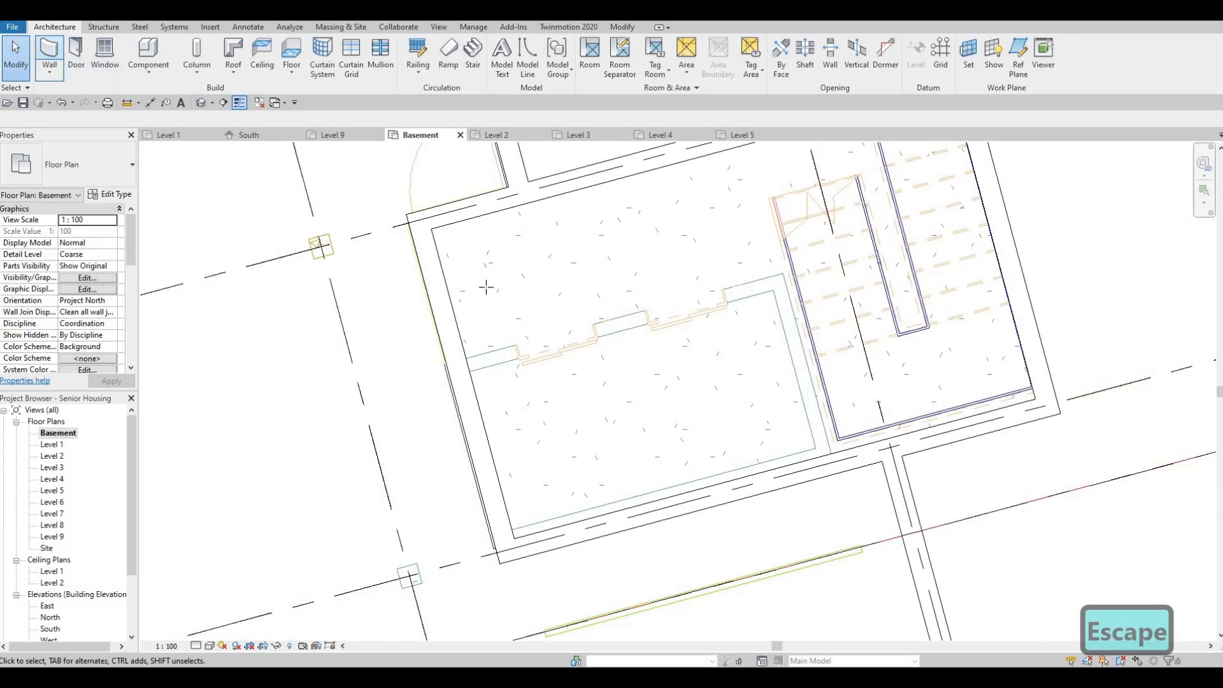
click(49, 54)
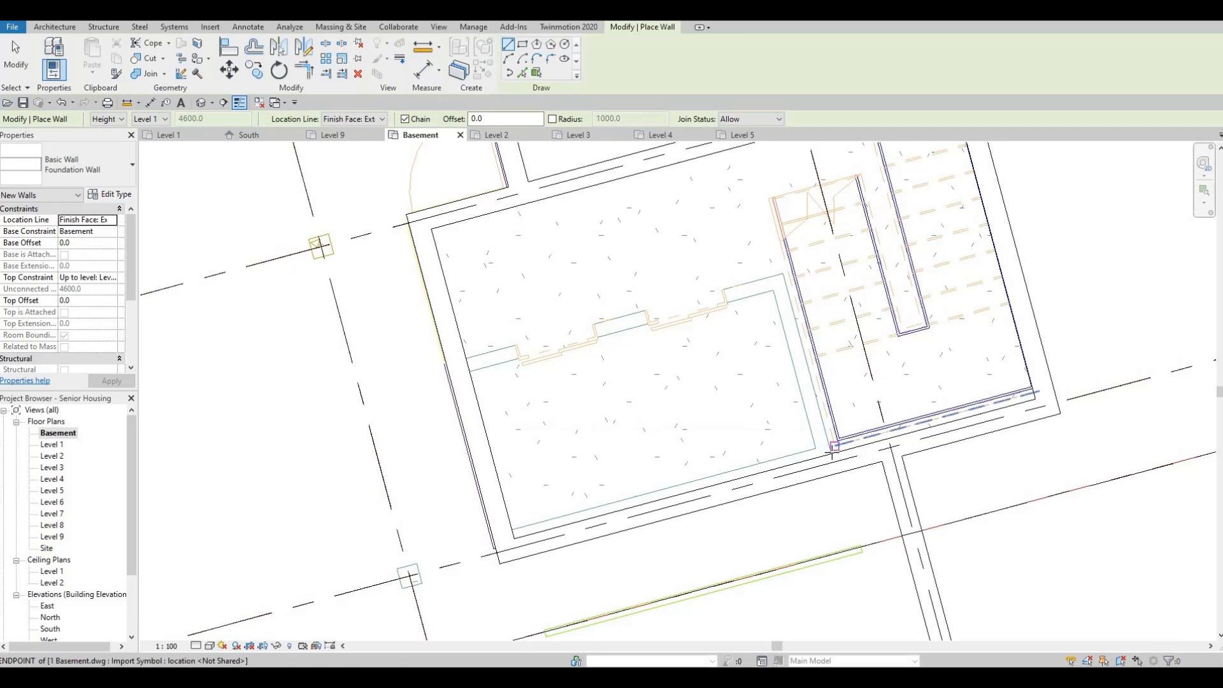
click(833, 449)
key(Escape)
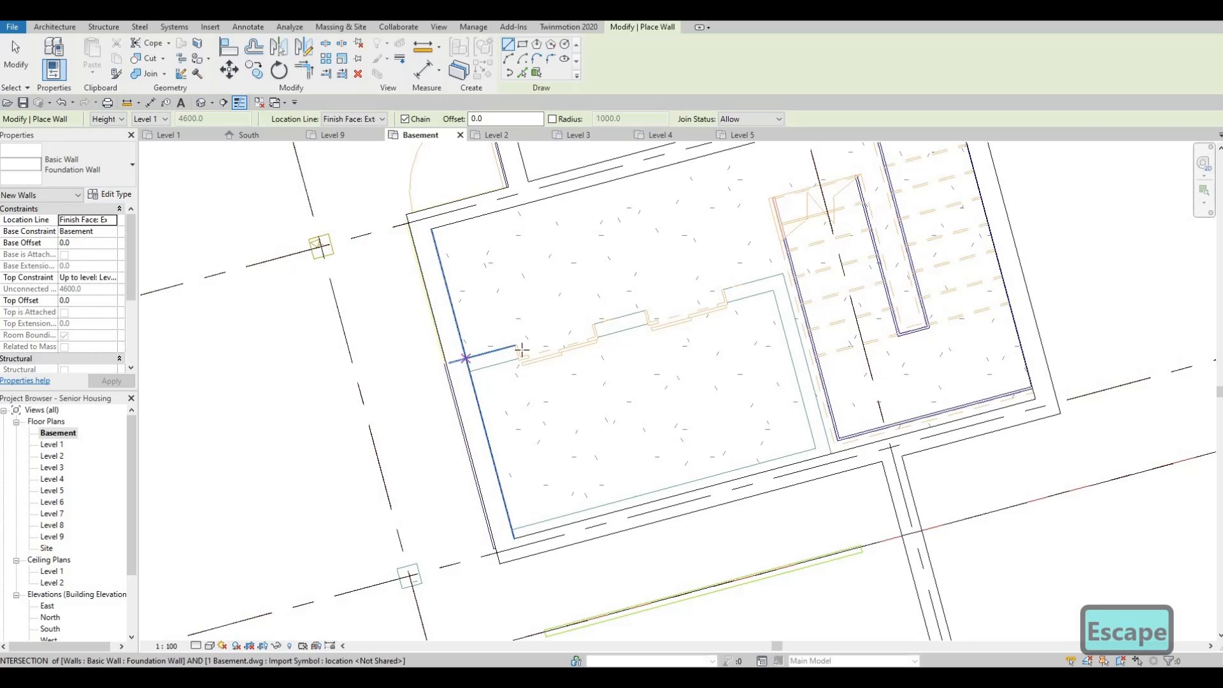
click(521, 350)
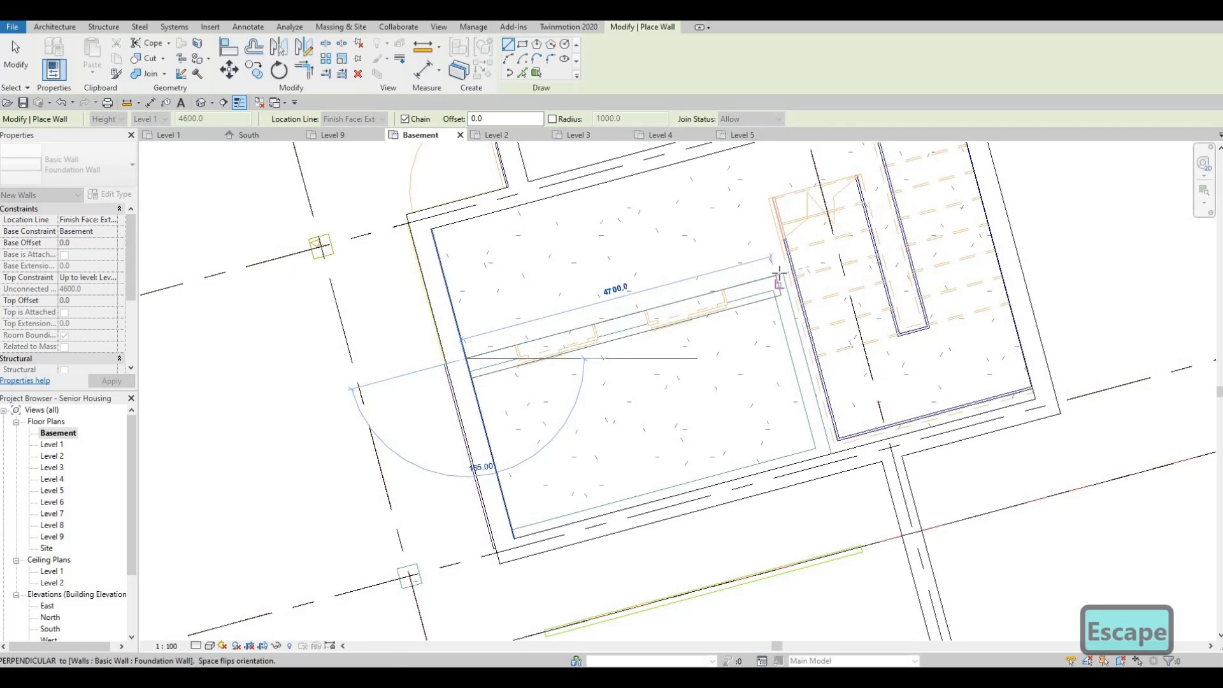
click(797, 320)
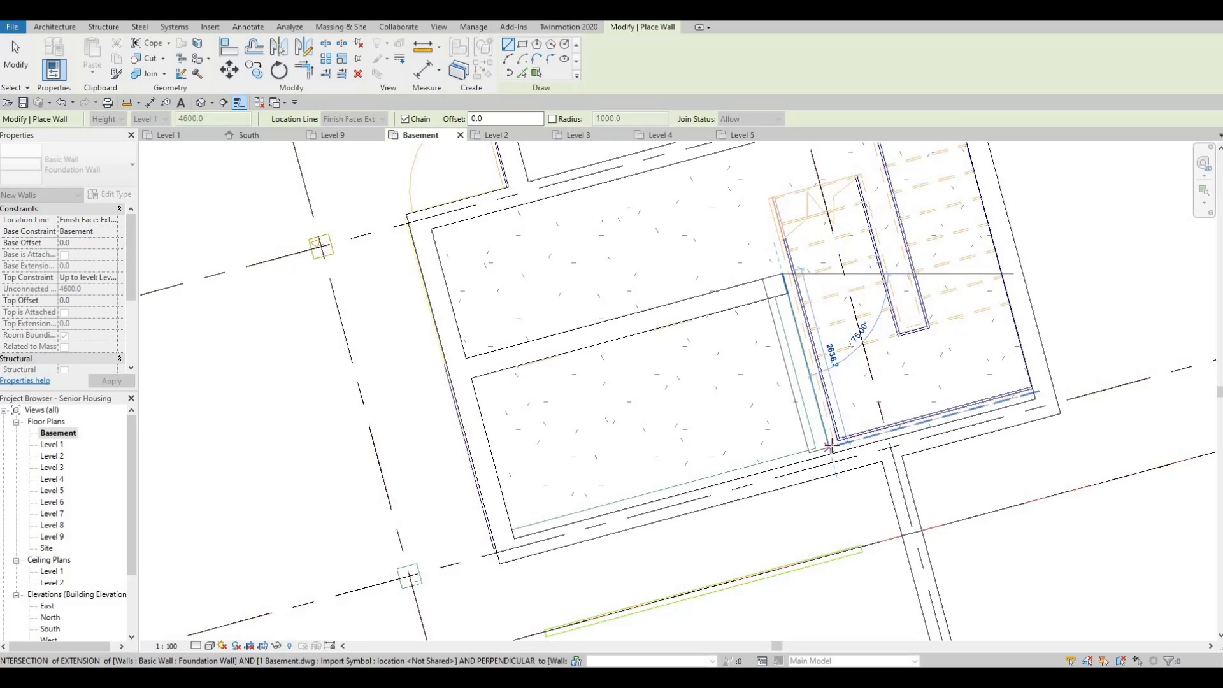
key(Escape)
key(Escape)
key(Escape)
- Extend the inner wall beside the stair to meet the core's foundation wall along grid 12 and clear the selection
scroll(827, 449, up, 3)
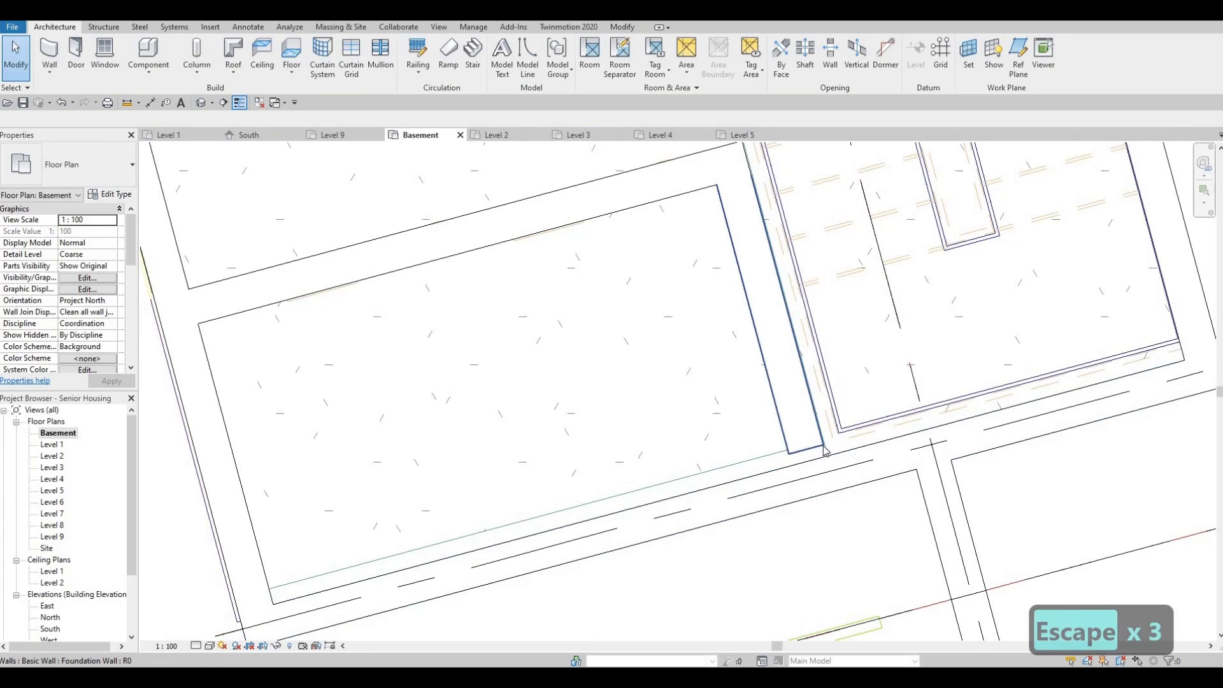
click(824, 446)
drag(824, 447, 827, 451)
key(Escape)
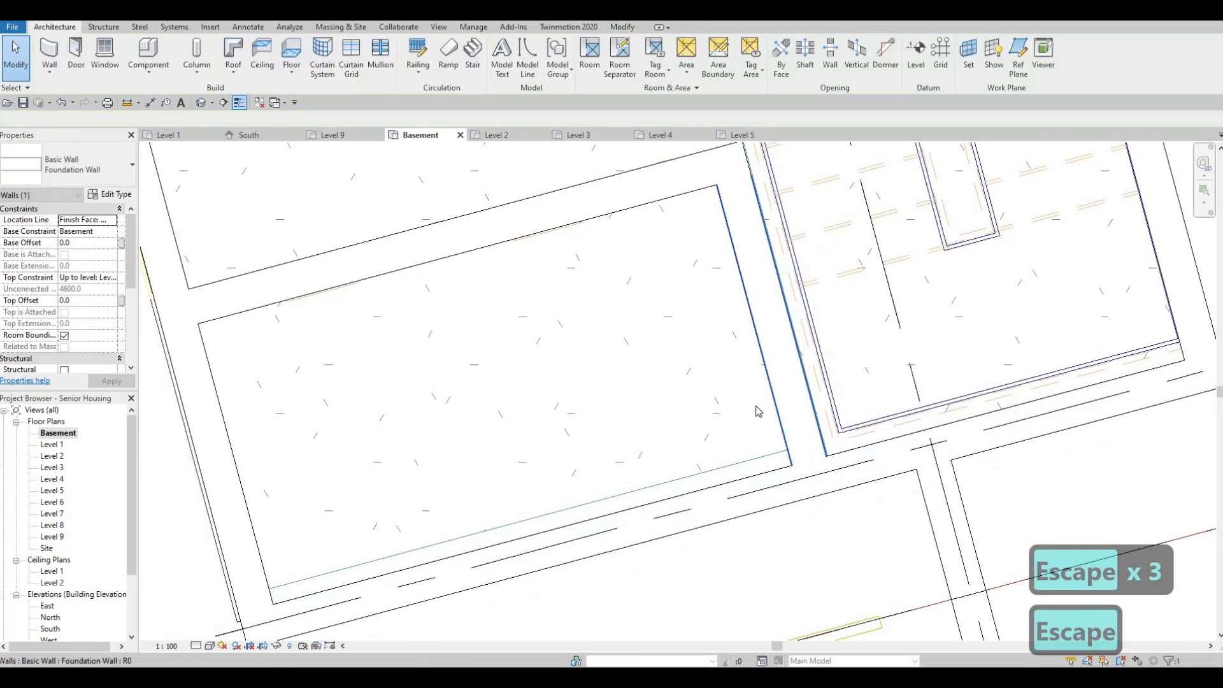
- Examine the traced core between grids 16 and 17 and compare it with the modelled stair core between grids 11 and 12
scroll(762, 382, down, 2)
scroll(750, 382, down, 2)
middle_drag(755, 510, 748, 329)
scroll(748, 330, down, 2)
middle_drag(793, 528, 707, 309)
scroll(706, 309, down, 4)
scroll(717, 392, up, 1)
middle_drag(717, 395, 698, 288)
scroll(702, 338, up, 3)
scroll(698, 288, up, 3)
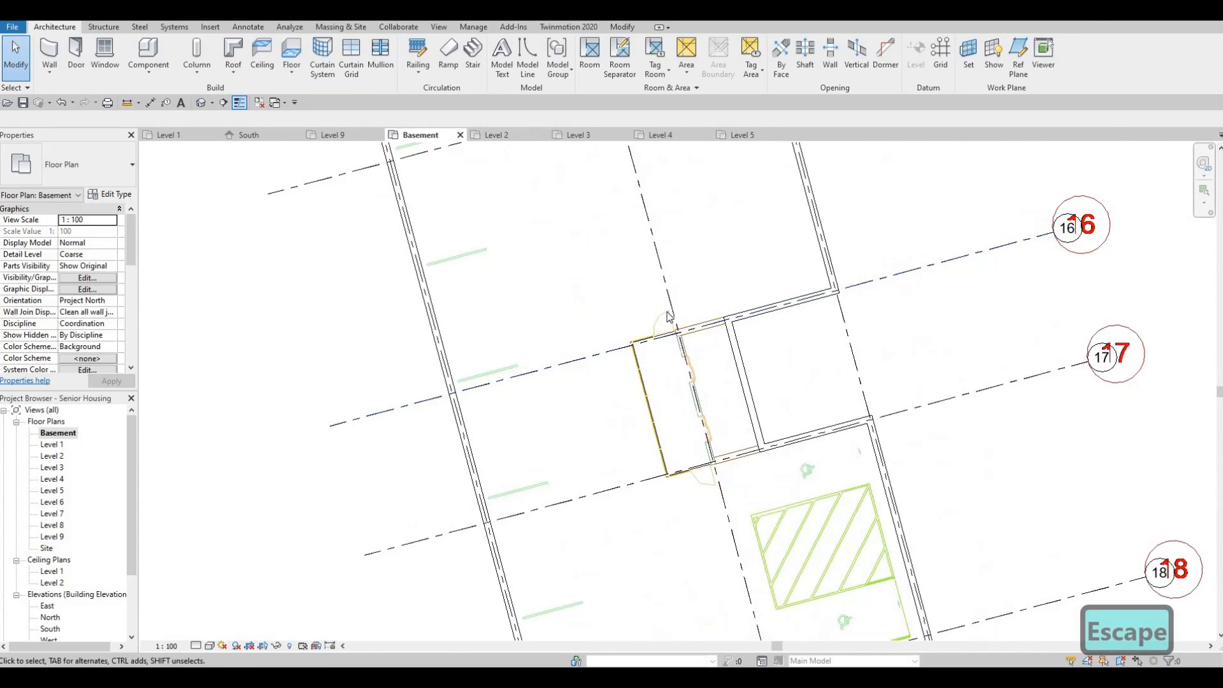
middle_drag(675, 340, 680, 274)
scroll(671, 312, up, 4)
scroll(680, 301, up, 1)
scroll(679, 274, down, 1)
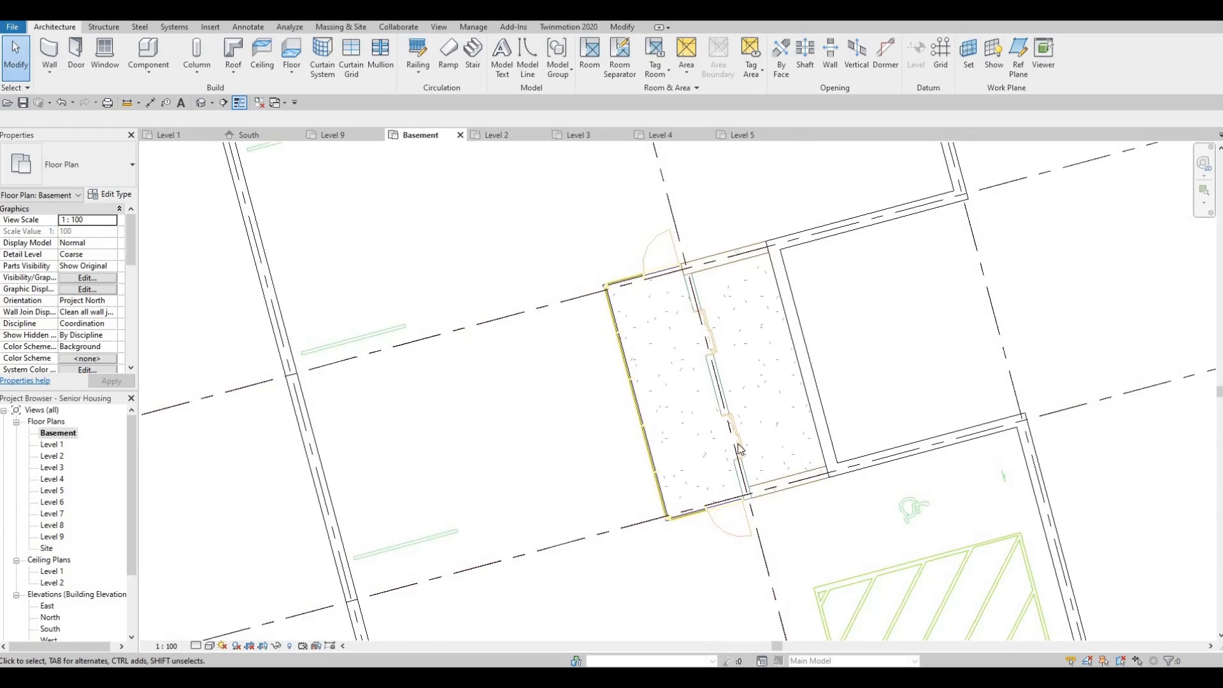
scroll(740, 450, down, 2)
middle_drag(736, 513, 747, 572)
scroll(747, 572, down, 2)
middle_drag(661, 355, 660, 610)
scroll(655, 348, up, 2)
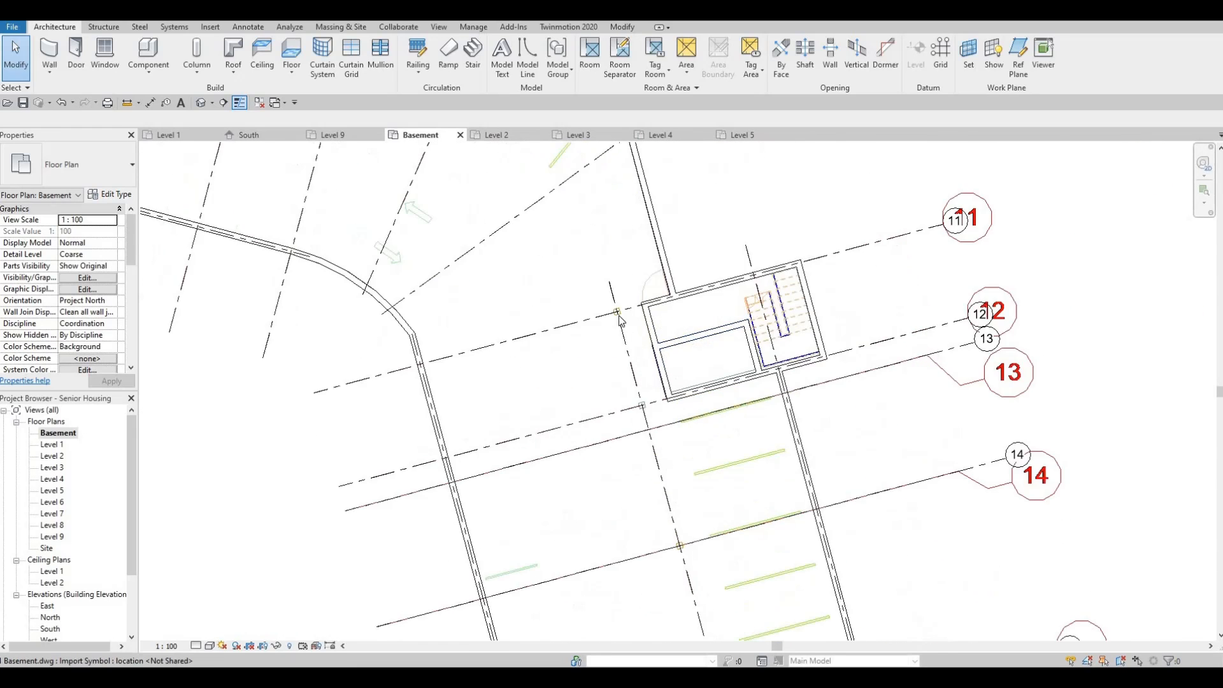
scroll(701, 349, up, 2)
scroll(667, 282, down, 2)
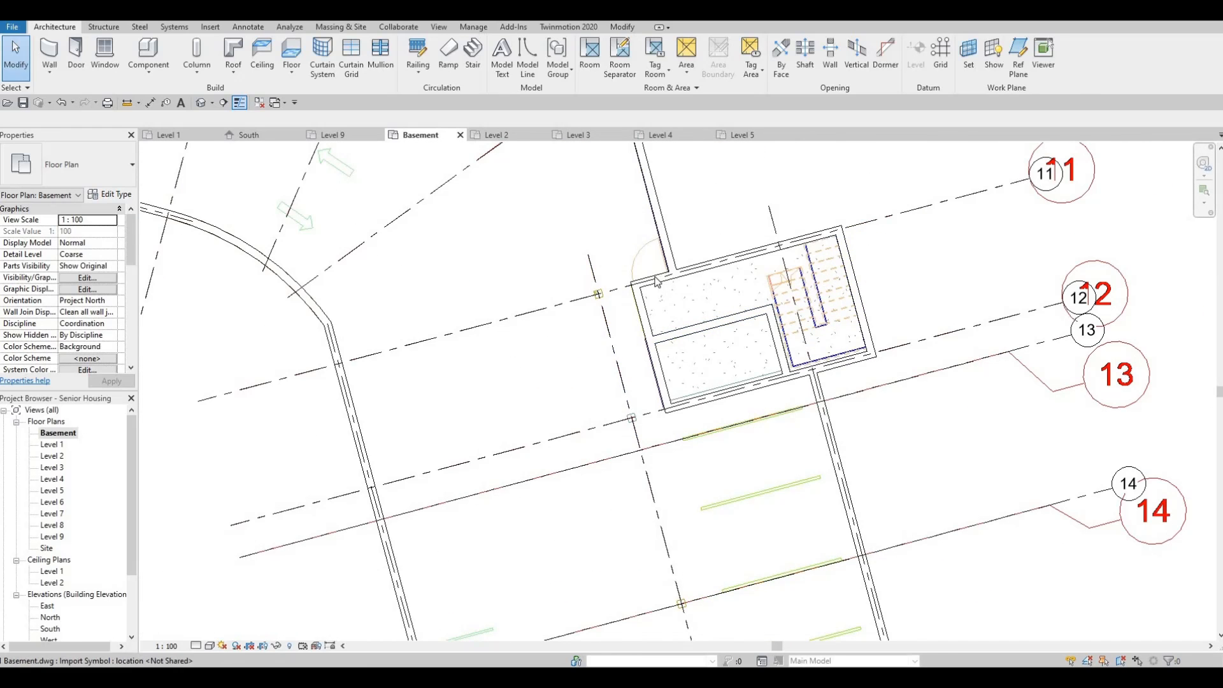
scroll(657, 282, up, 2)
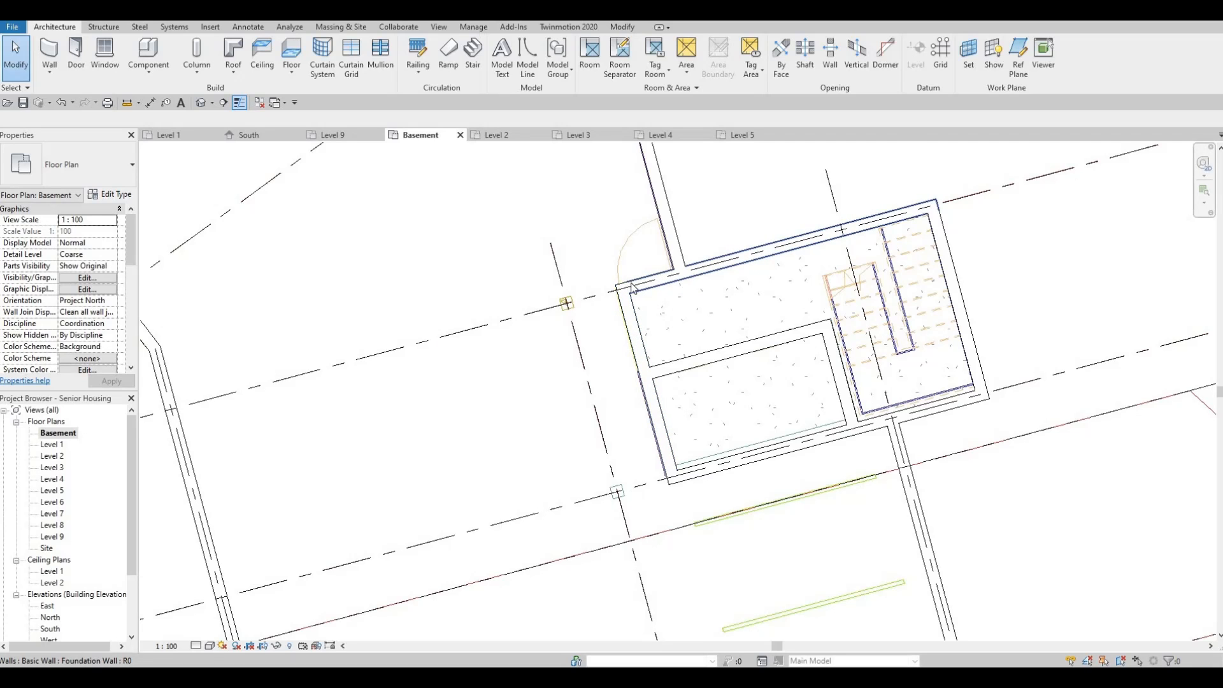
- Draw a Foundation Wall about 4450 mm long along grid 17, from the existing core wall to the outer corner of the grid 16–17 core
scroll(632, 286, down, 2)
middle_drag(661, 297, 630, 233)
scroll(680, 356, down, 2)
middle_drag(698, 341, 646, 232)
scroll(650, 235, down, 2)
scroll(663, 299, down, 2)
middle_drag(649, 325, 611, 228)
scroll(628, 288, up, 5)
scroll(625, 268, up, 2)
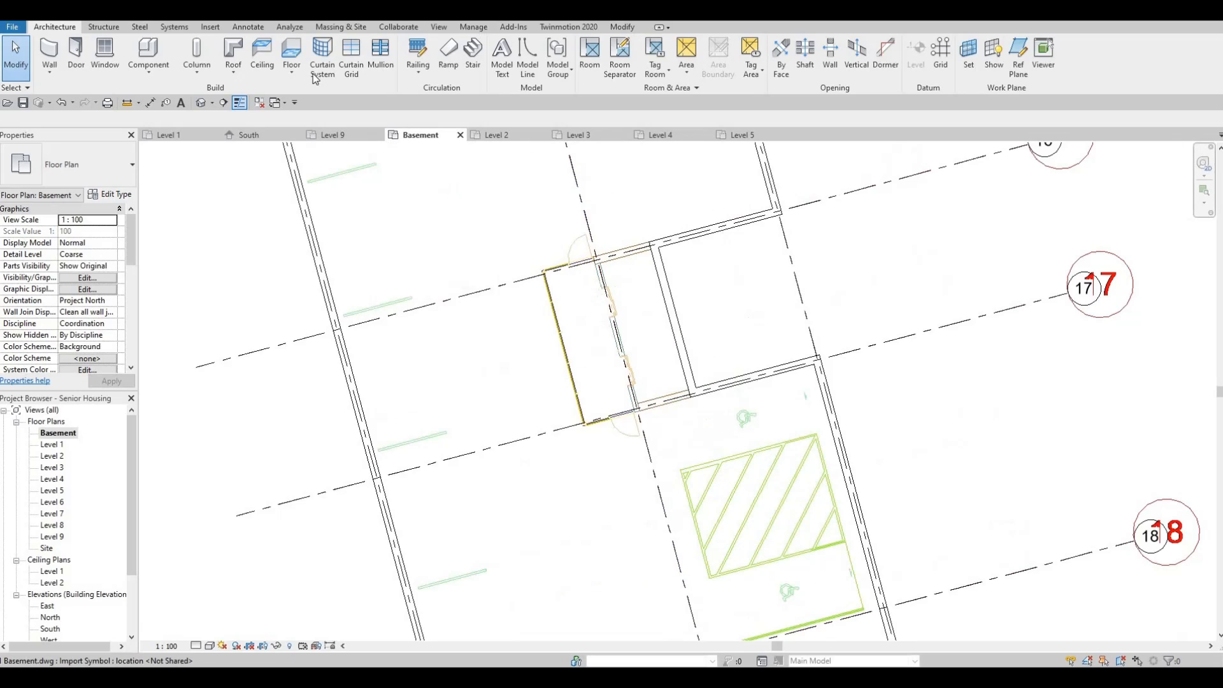
key(w)
key(a)
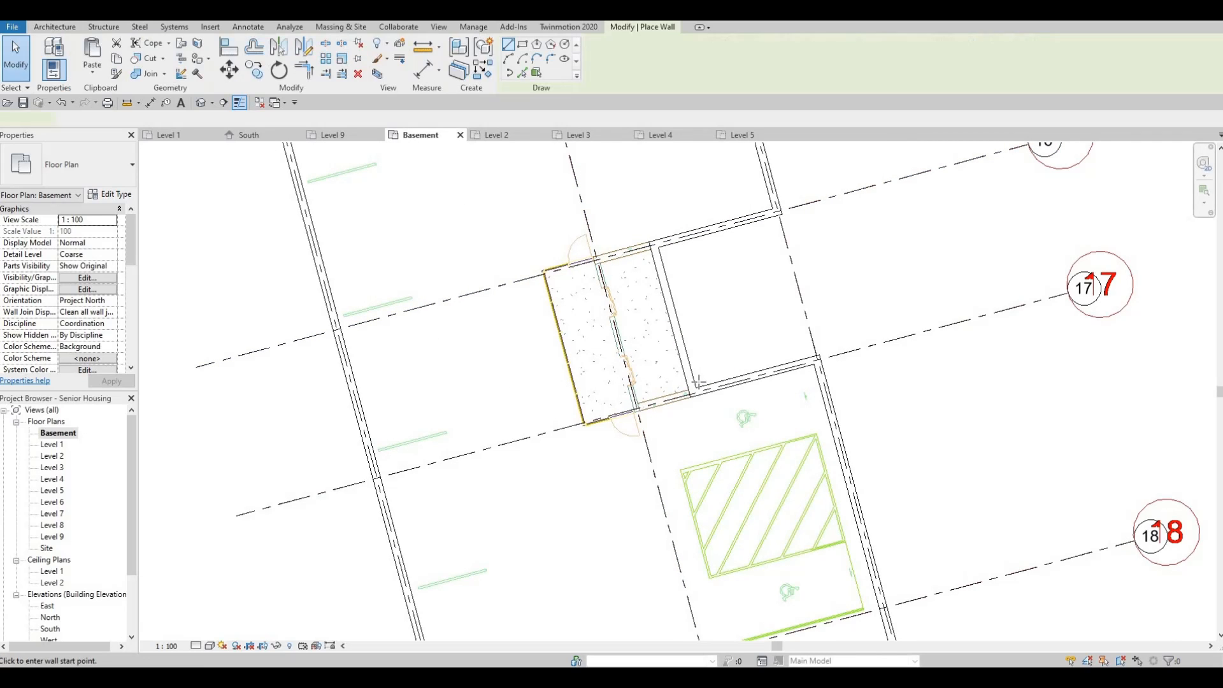
scroll(713, 437, up, 4)
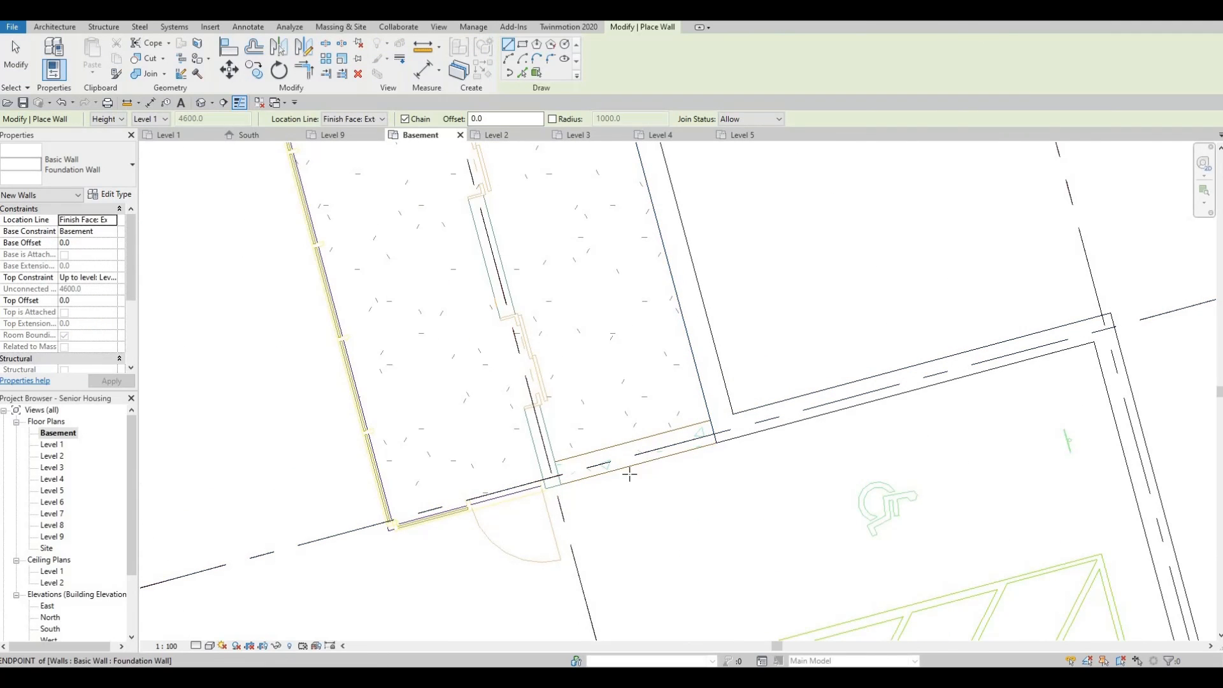
click(711, 445)
middle_drag(388, 527, 444, 488)
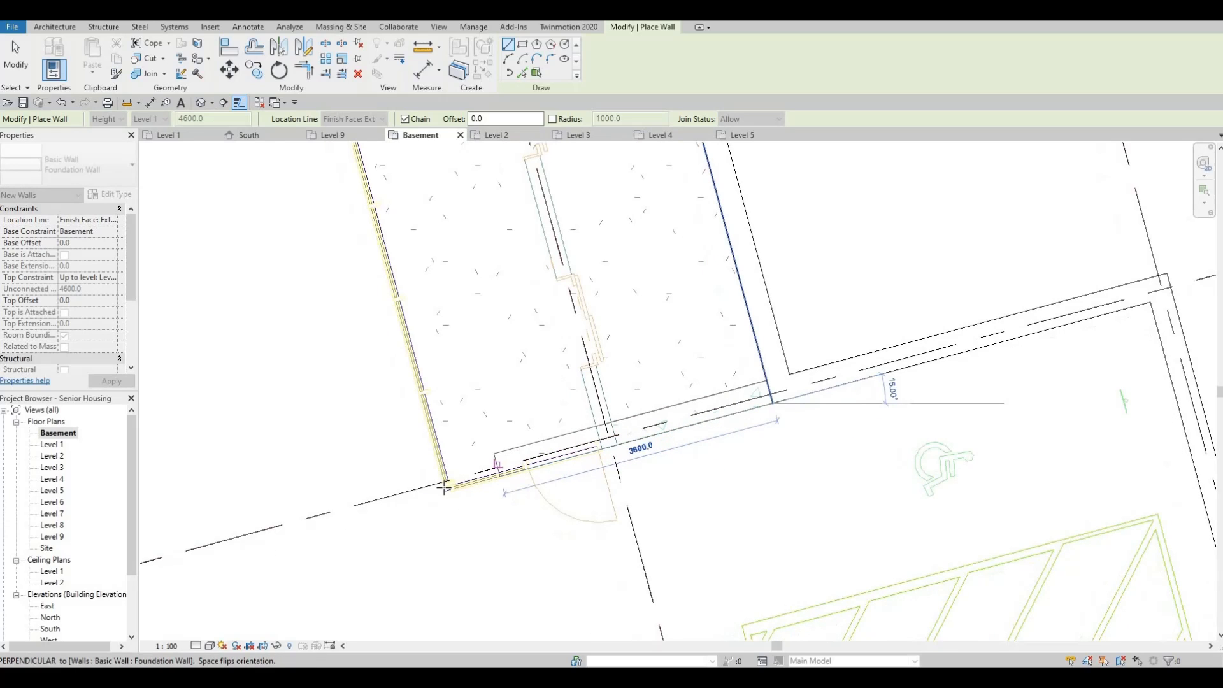
click(446, 490)
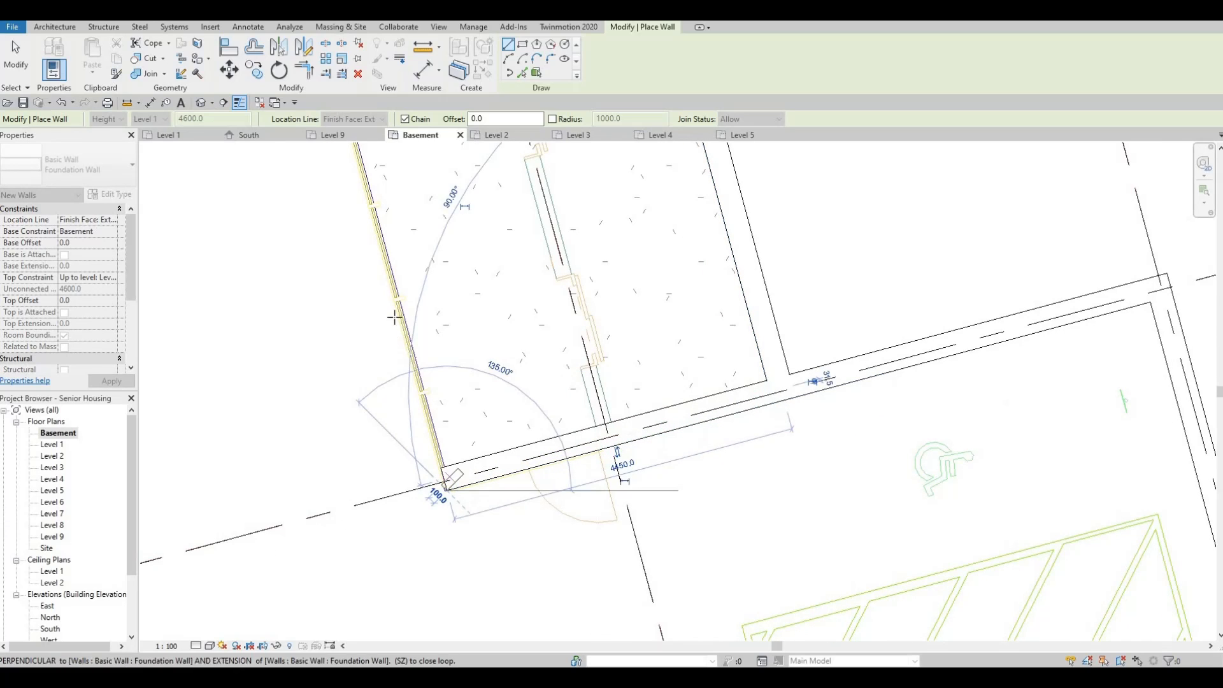
- Continue the chain along the core's outer side to grid 16, add a short return along grid 16 past the door, and end the chain
scroll(411, 363, down, 1)
middle_drag(400, 317, 475, 581)
scroll(403, 330, up, 3)
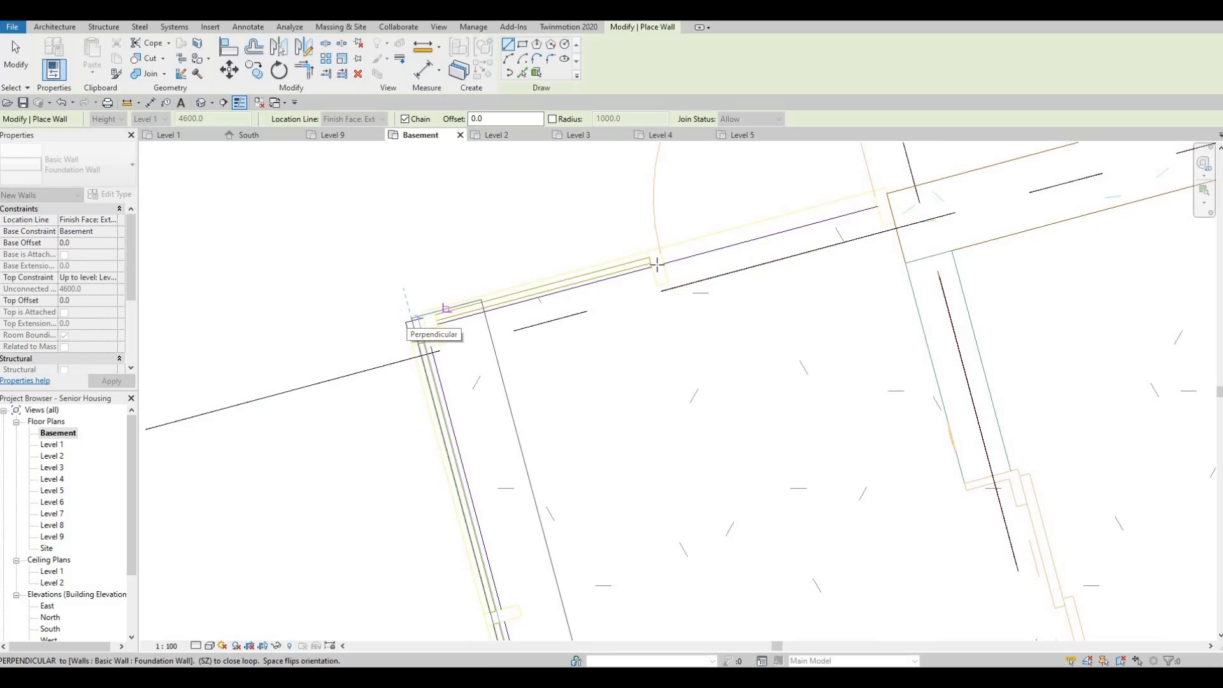
middle_drag(885, 197, 621, 298)
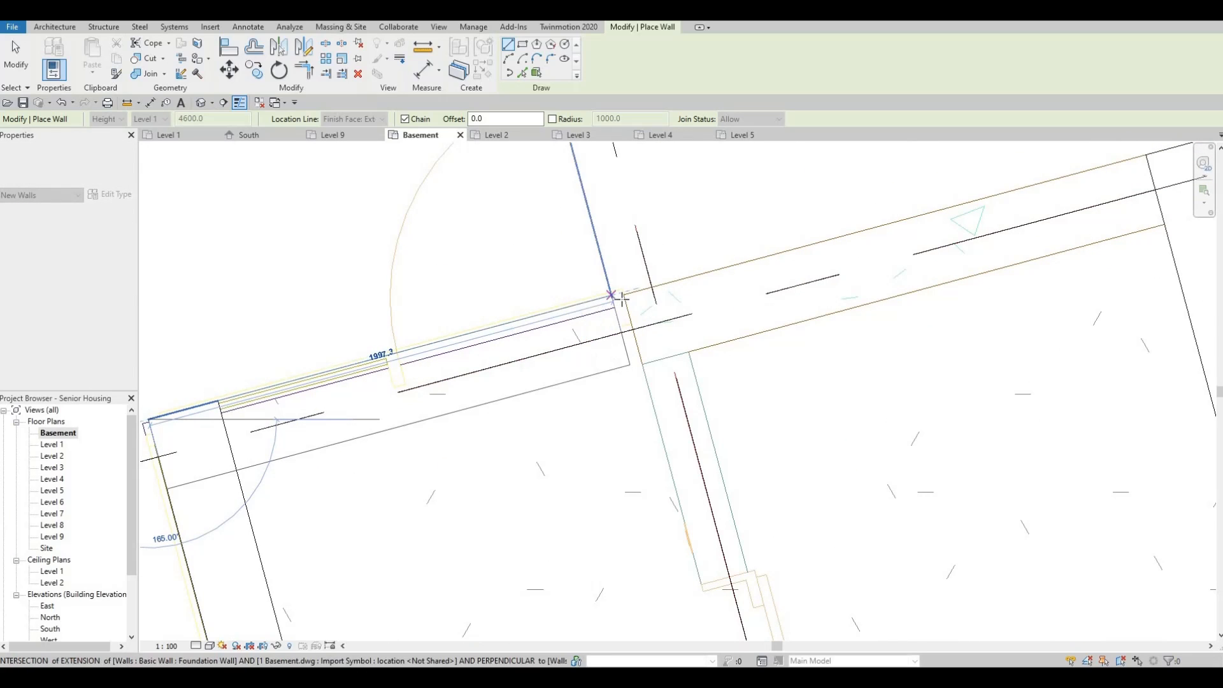
click(593, 320)
key(Escape)
key(Escape)
key(Escape)
- Align the grid 16 return wall's outer face with the traced core wall line and extend its end to that line's start
key(a)
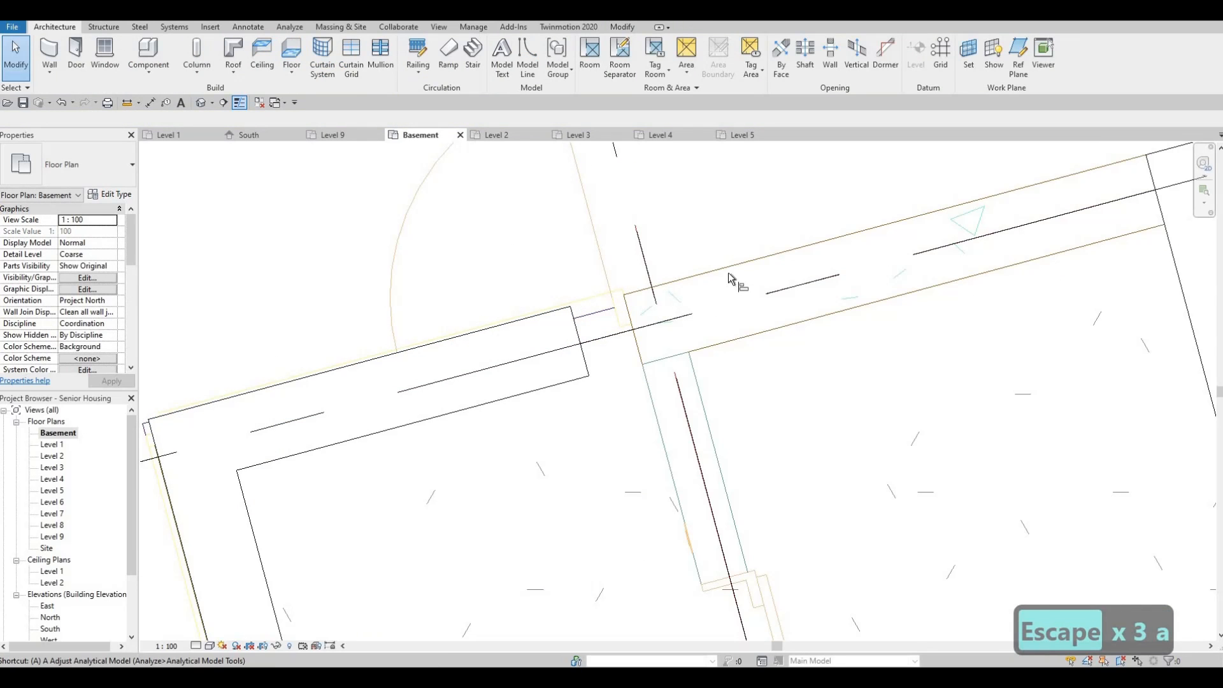
key(l)
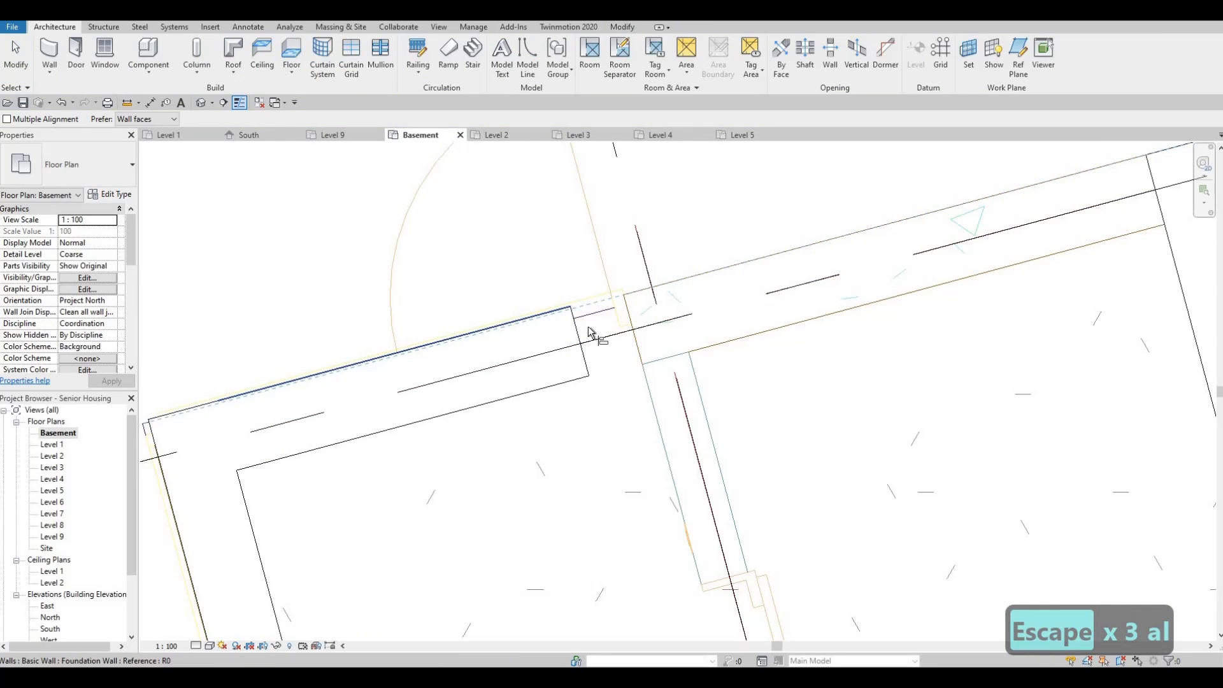
key(Escape)
key(Escape)
click(573, 315)
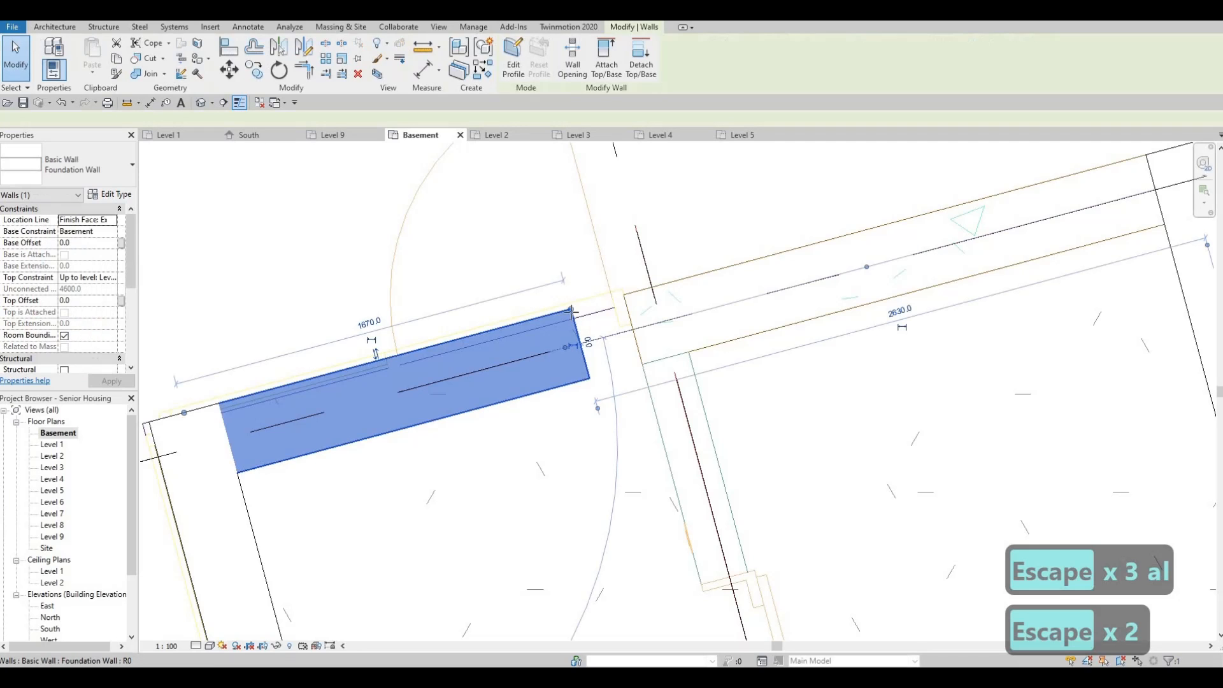
drag(571, 311, 622, 298)
click(616, 343)
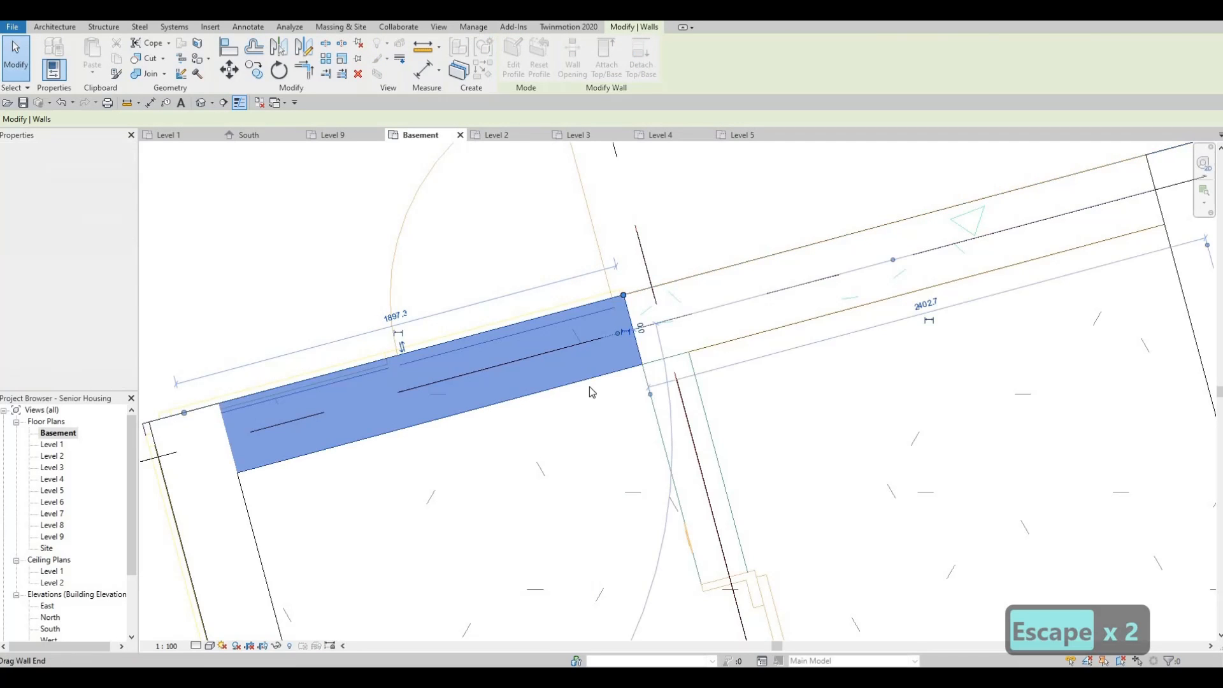
key(Escape)
- Extend the return wall along grid 16 to join the existing foundation wall at the core's inner side, and clear the selection
scroll(579, 408, up, 4)
scroll(581, 397, up, 3)
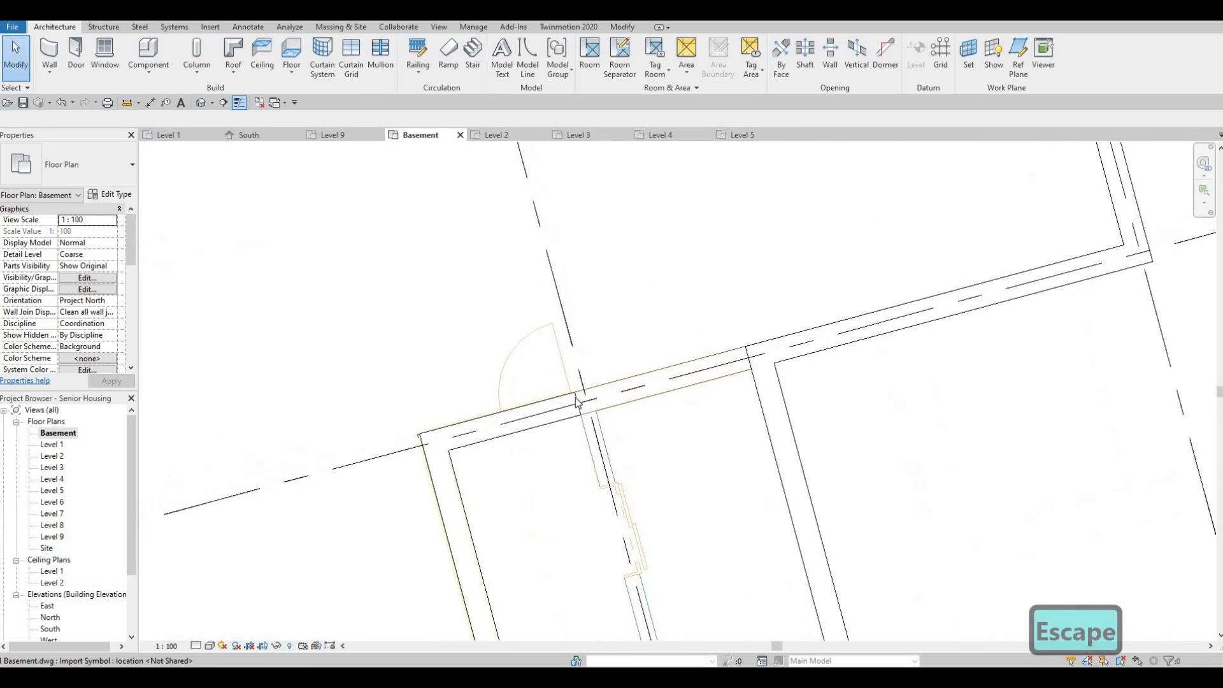
click(523, 417)
scroll(524, 416, up, 1)
drag(524, 415, 752, 358)
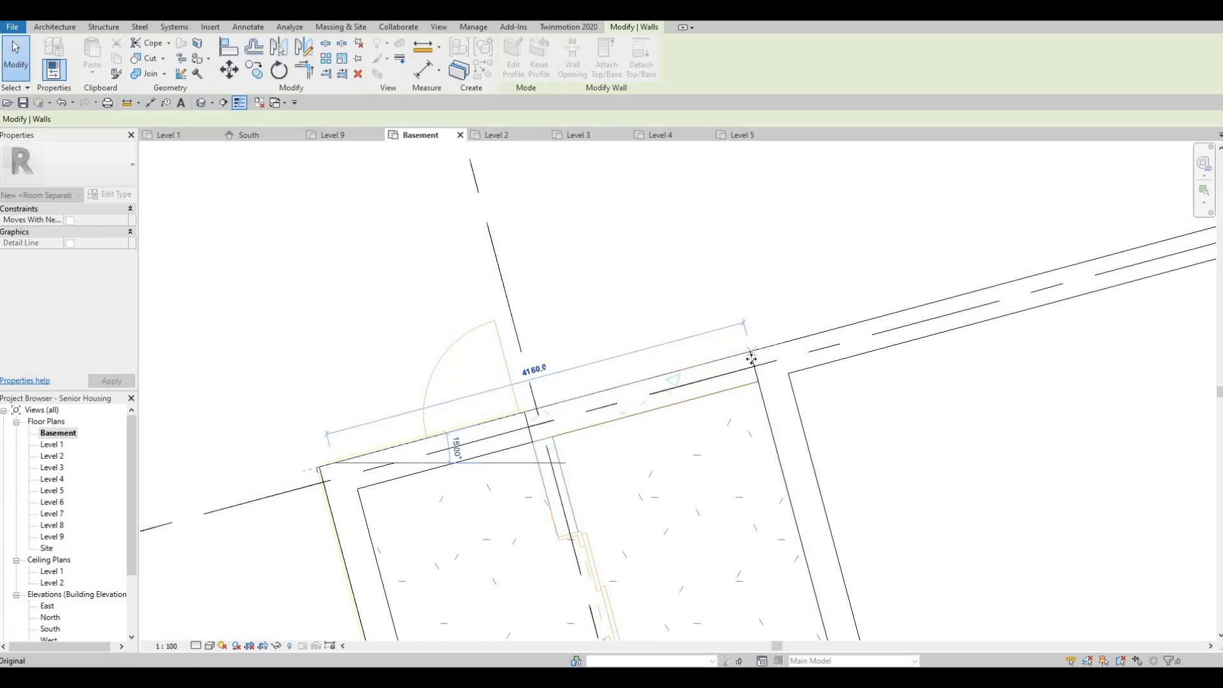
key(Escape)
- Review the foundation walls from the grid 16–17 core down to the basement's end at grid 21 and back for missing walls
scroll(537, 300, down, 3)
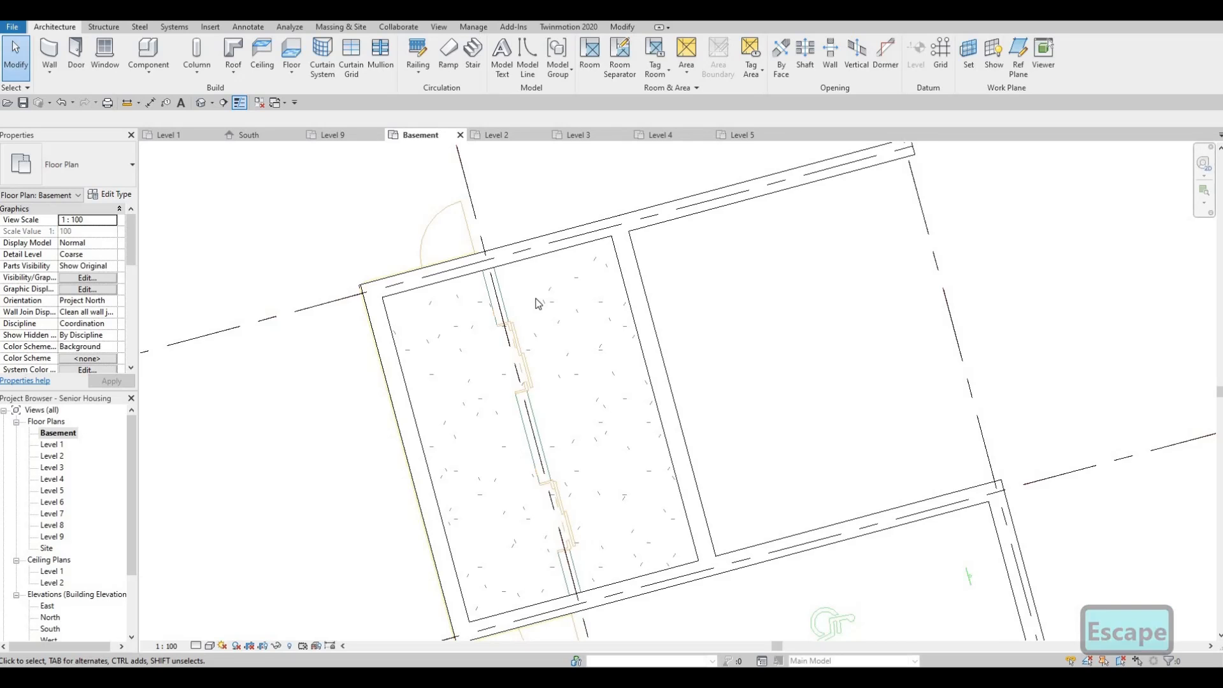
scroll(535, 312, down, 2)
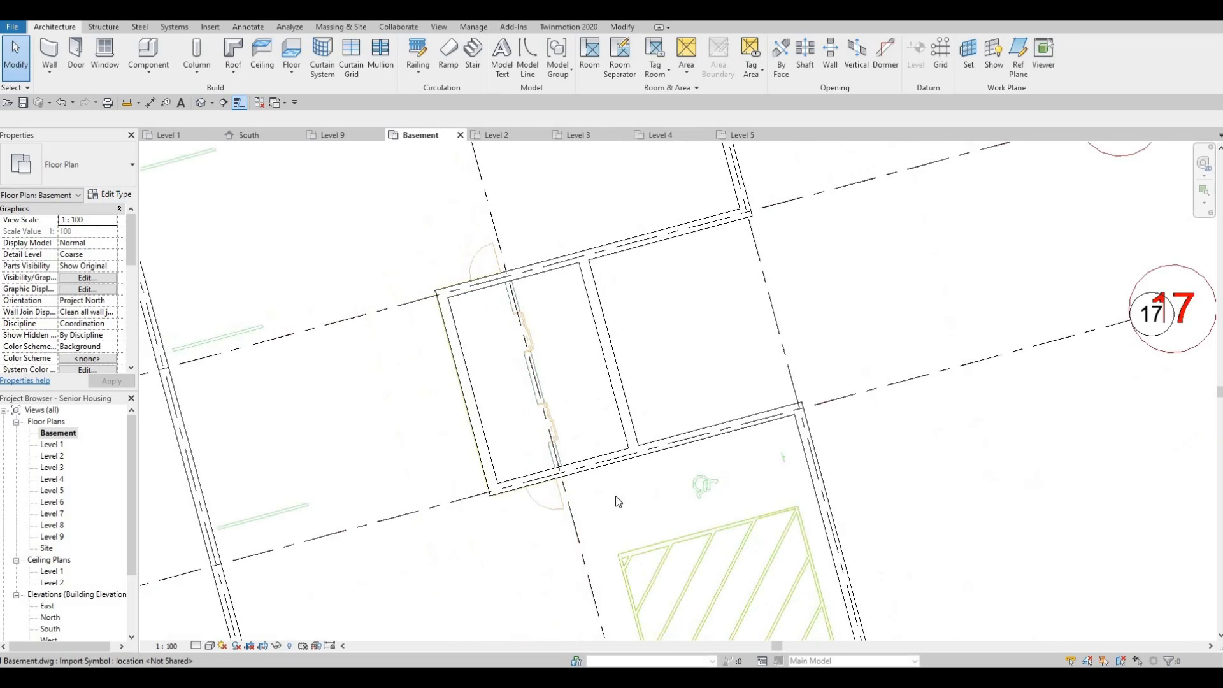
middle_drag(631, 521, 579, 439)
scroll(579, 439, down, 2)
middle_drag(633, 257, 633, 312)
scroll(633, 313, down, 1)
middle_drag(664, 453, 660, 182)
scroll(660, 181, down, 1)
middle_drag(692, 519, 682, 445)
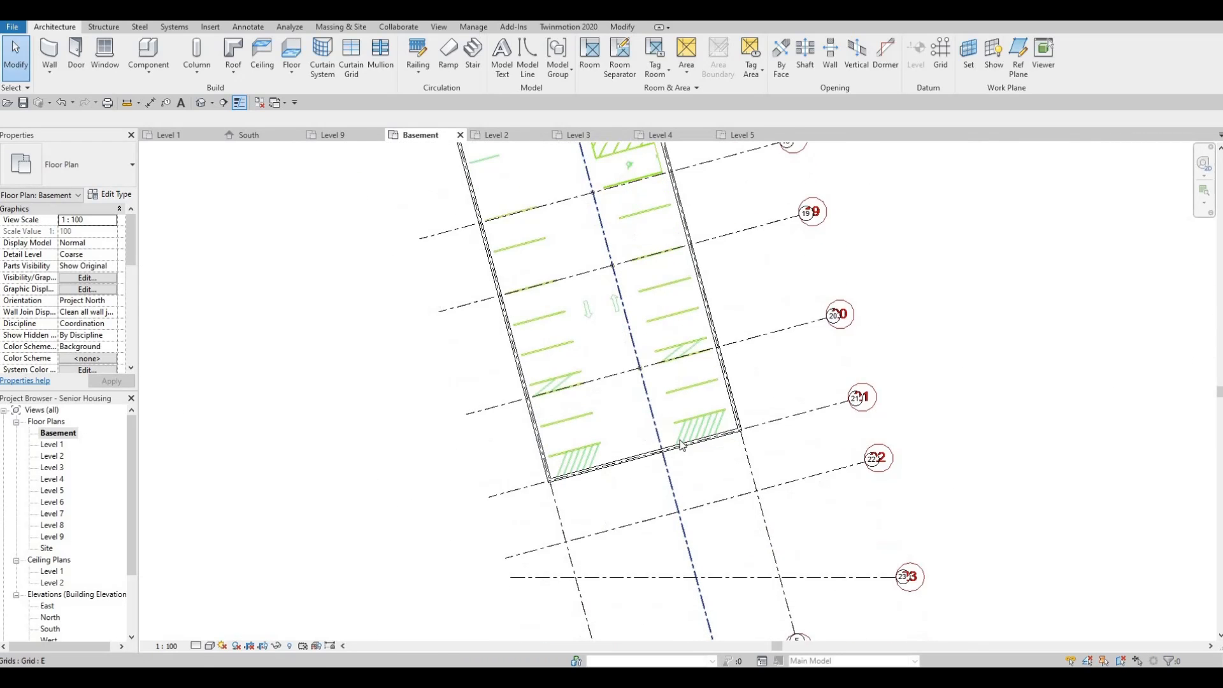
middle_drag(713, 401, 729, 413)
scroll(727, 419, down, 1)
scroll(711, 395, down, 2)
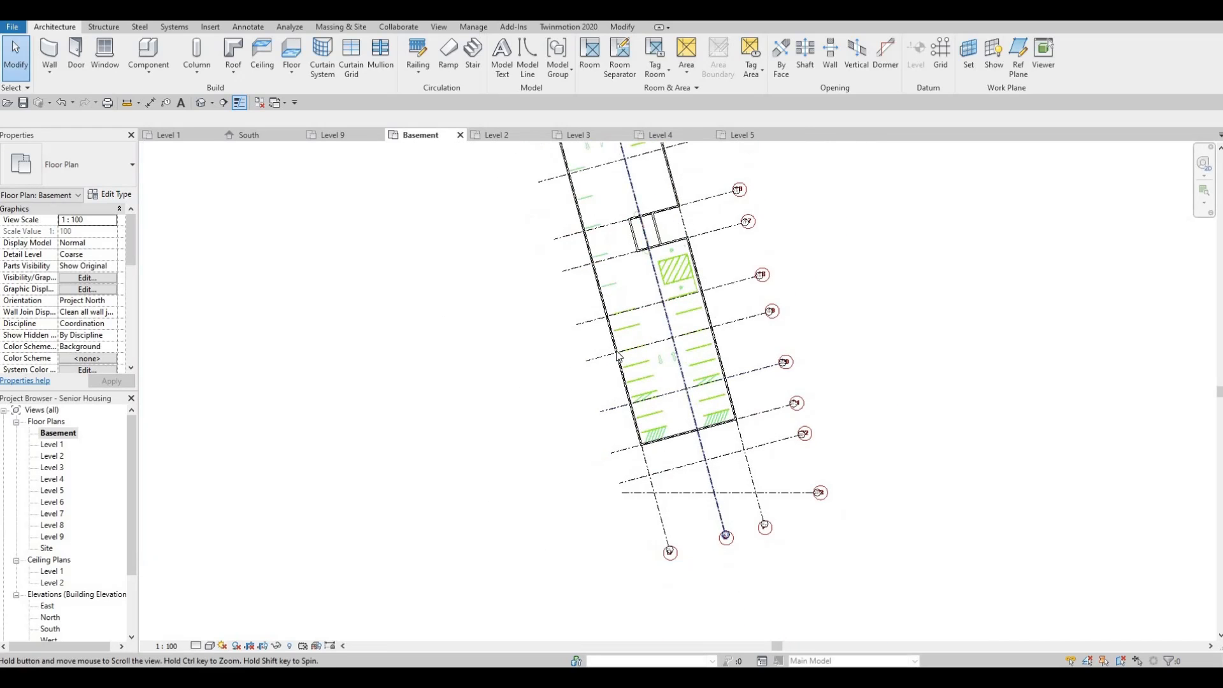
middle_drag(653, 254, 651, 386)
scroll(616, 350, up, 5)
scroll(694, 380, up, 4)
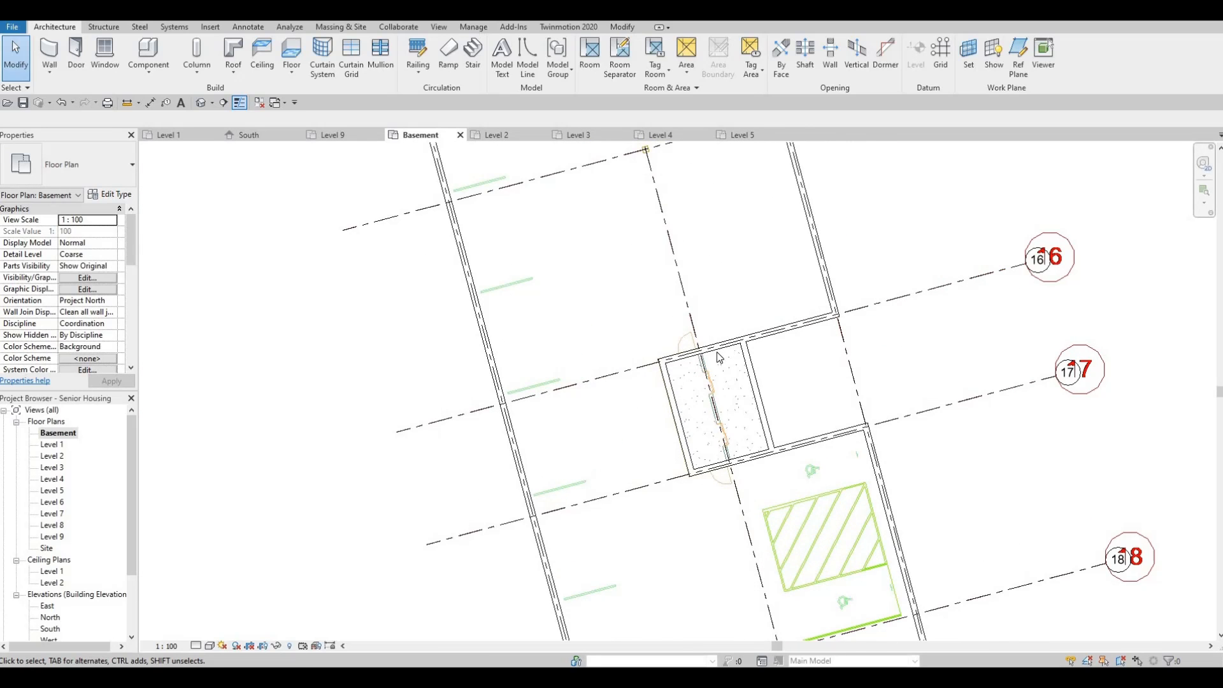
- Draw a foundation wall along grid E through the grid 16–17 core, from the grid 16 wall to the grid 17 wall
click(58, 53)
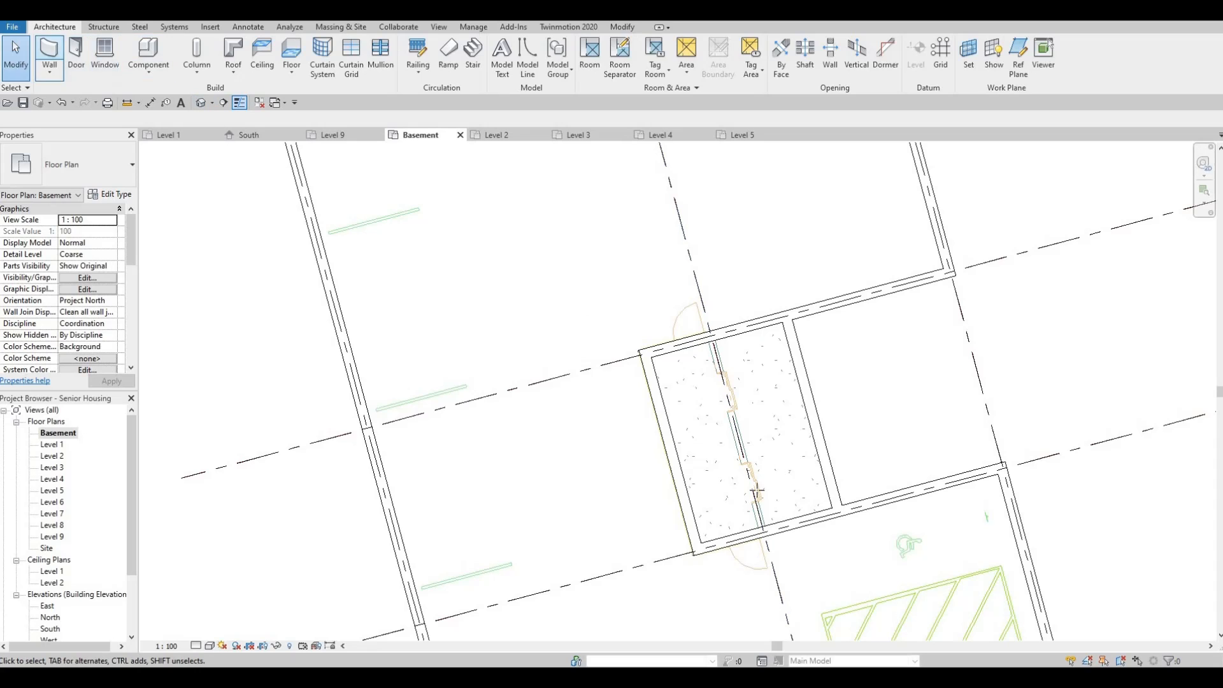
scroll(713, 344, up, 2)
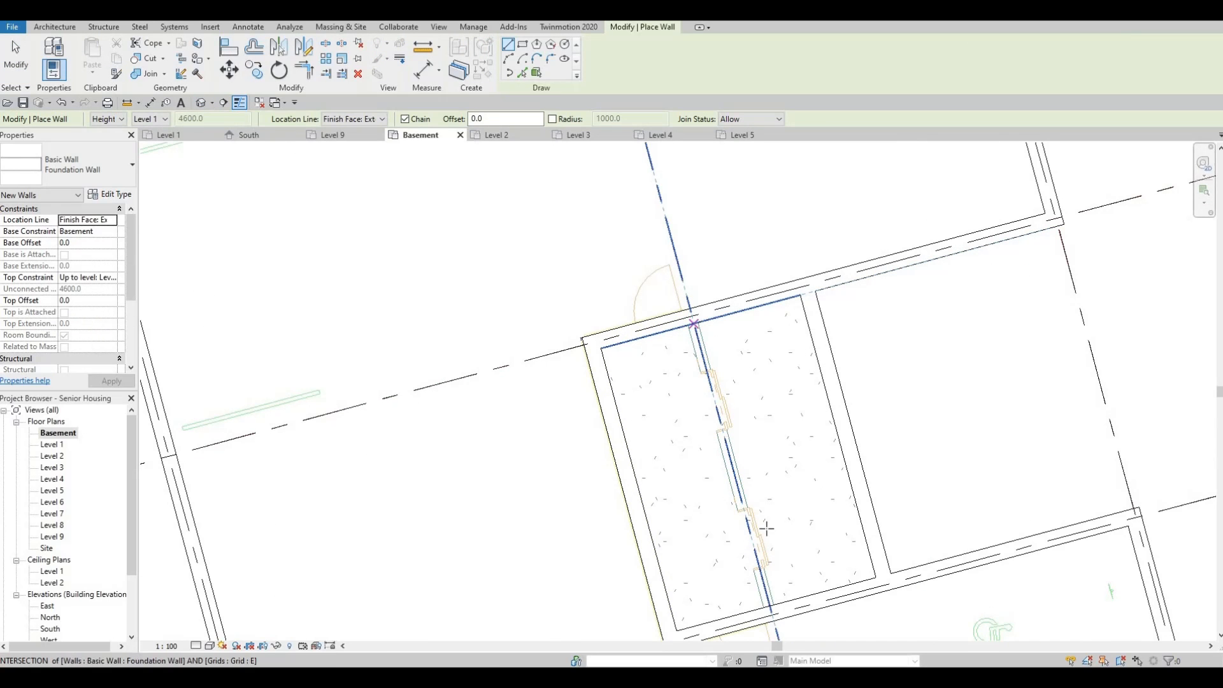
click(700, 323)
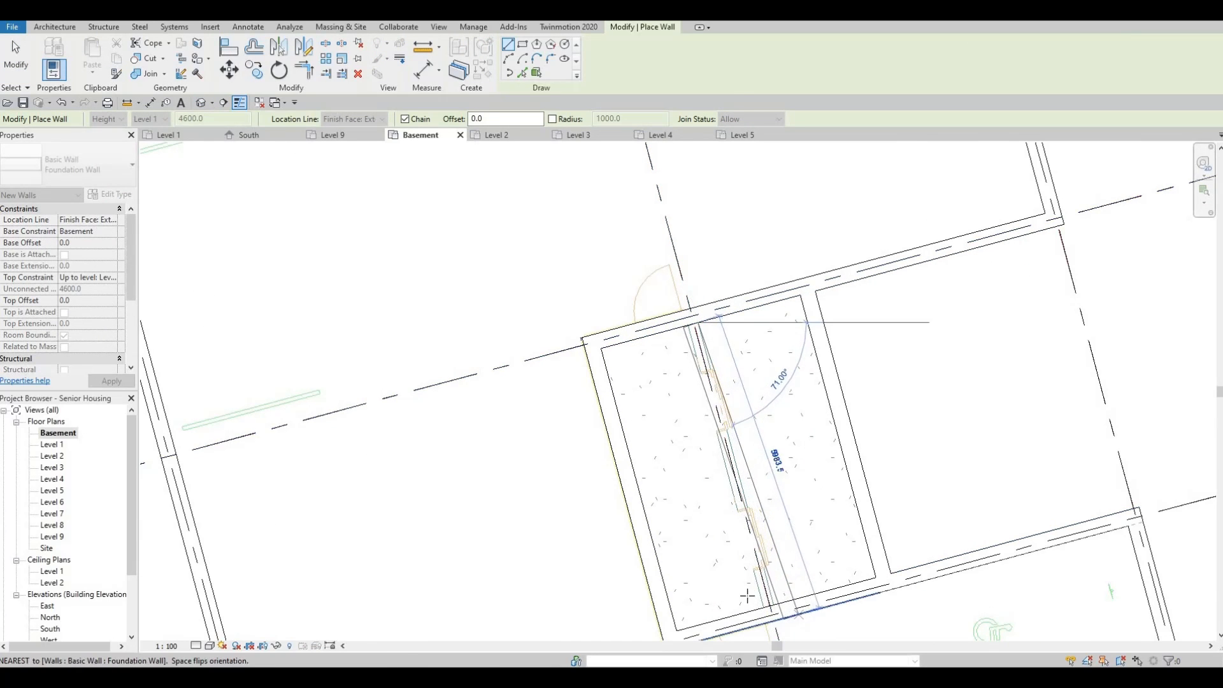
scroll(771, 609, up, 3)
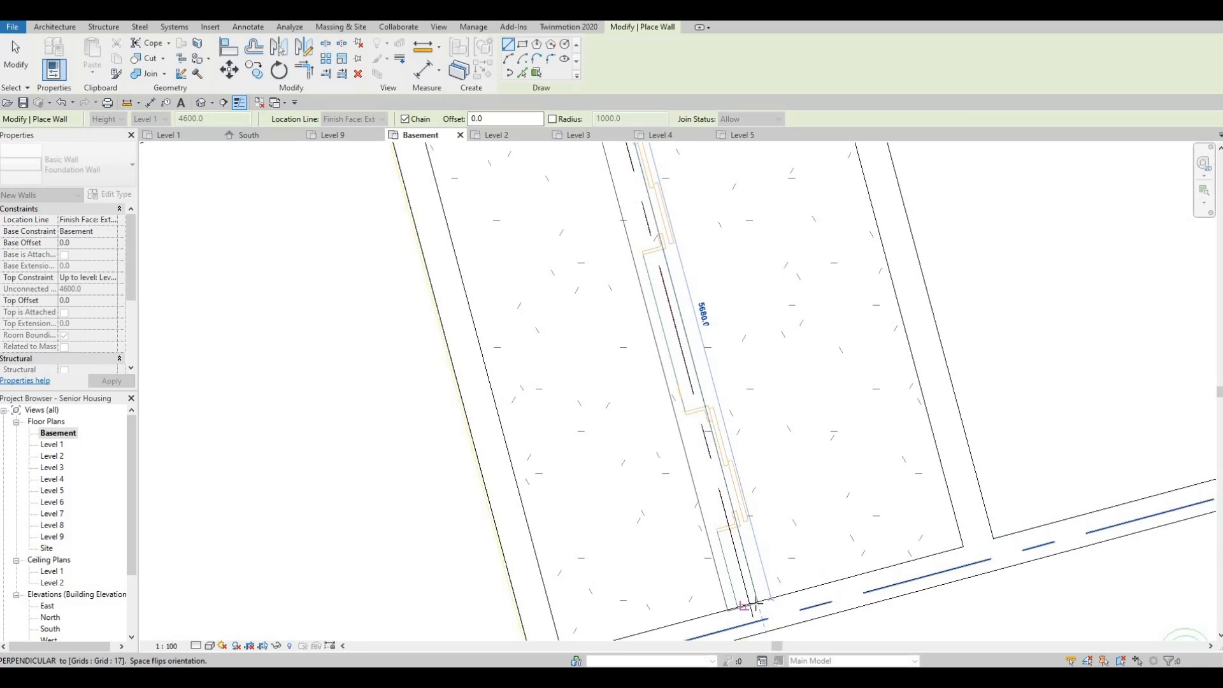
scroll(755, 602, up, 2)
key(Escape)
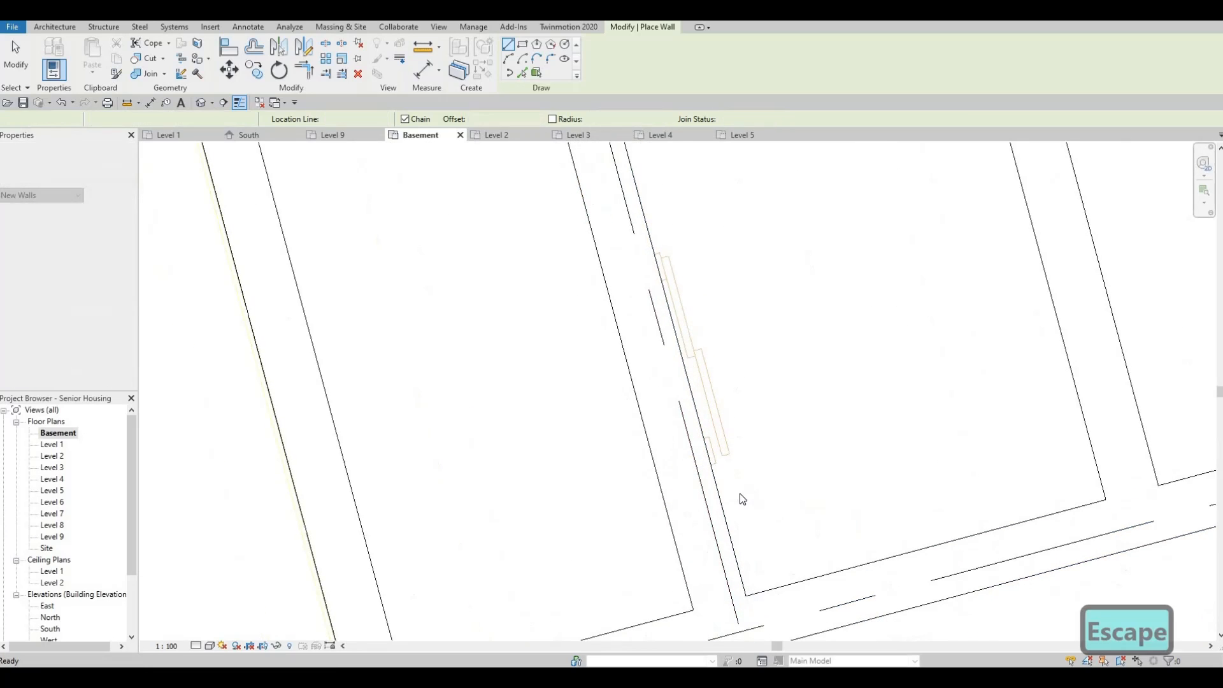
key(Escape)
- Review the foundation walls across the whole basement plan, from the grid 16–17 core back to the ramp end
scroll(705, 473, down, 4)
scroll(702, 503, down, 2)
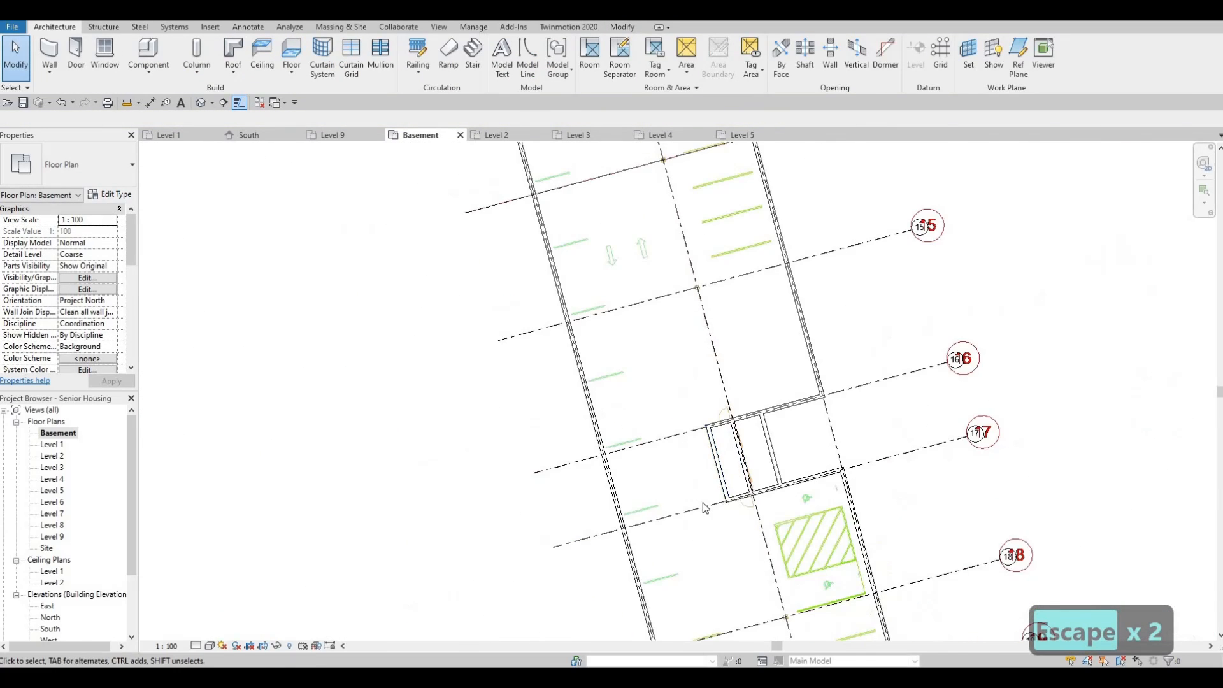
middle_drag(685, 433, 705, 501)
middle_drag(592, 406, 673, 470)
scroll(666, 472, down, 2)
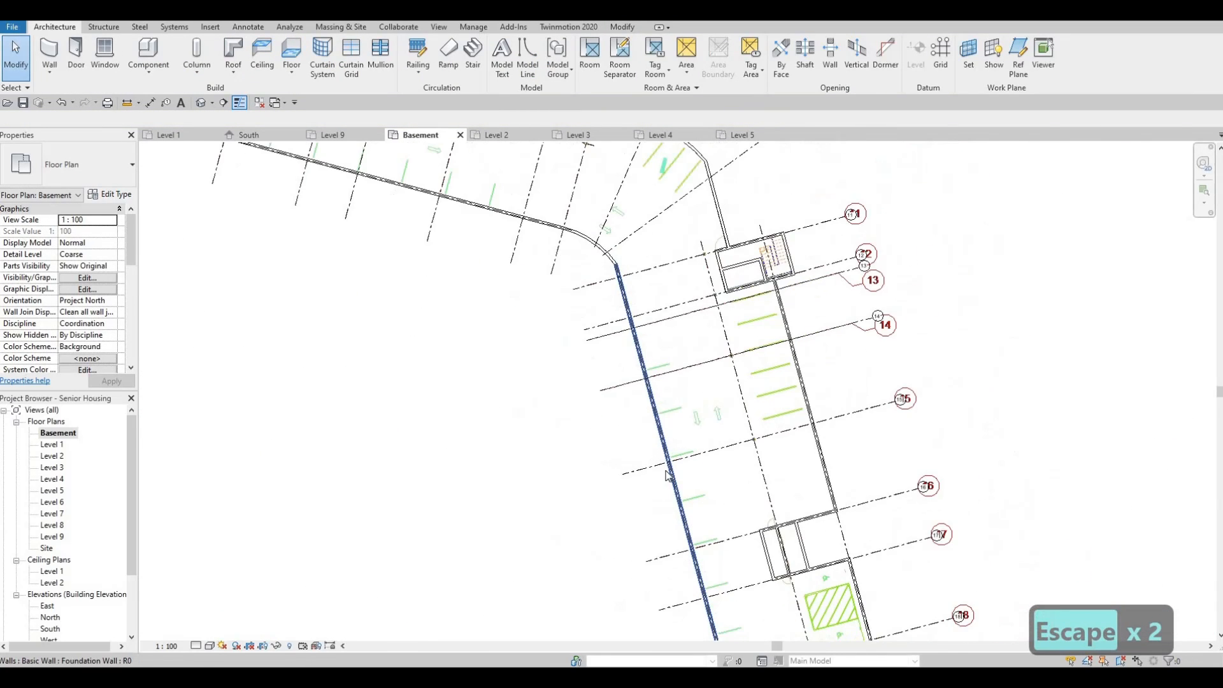
middle_drag(686, 382, 668, 461)
scroll(665, 460, down, 4)
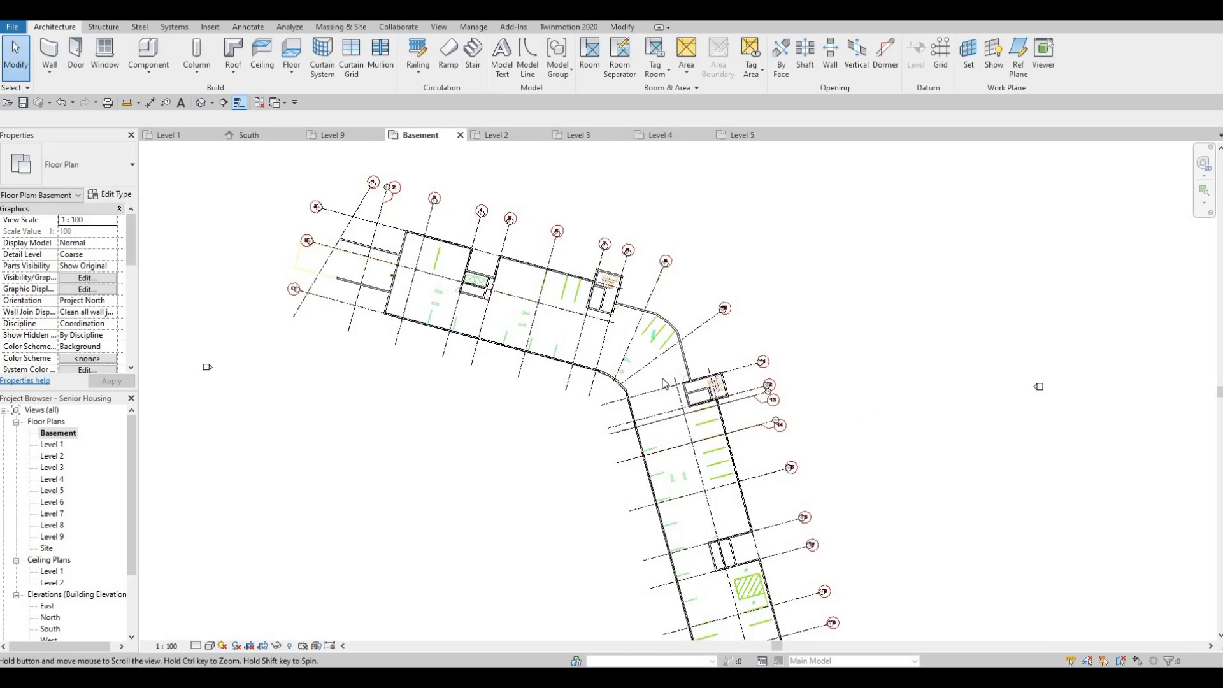
scroll(656, 456, down, 2)
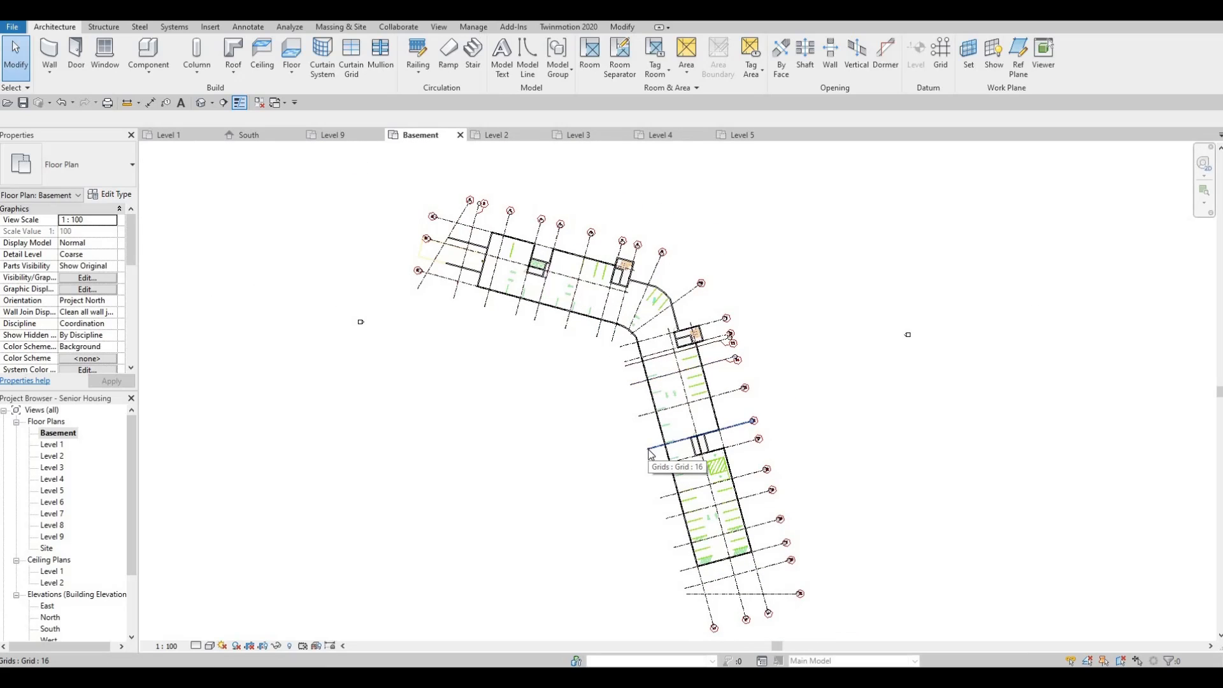